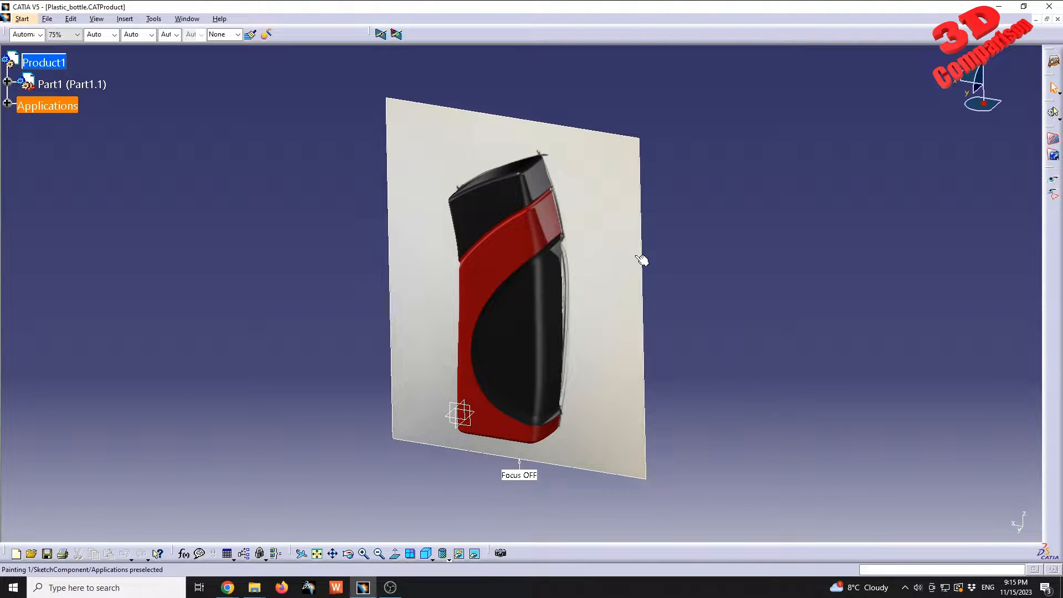
Close the Plastic_bottle product and start a new product in the Sketch Tracer workbench
left_click(1057, 19)
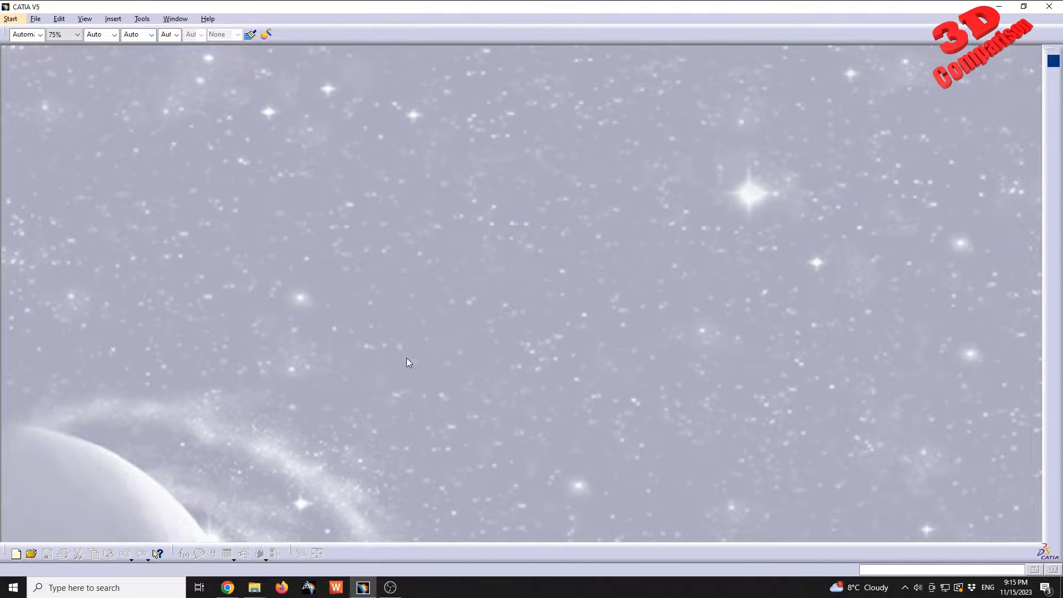
left_click(10, 19)
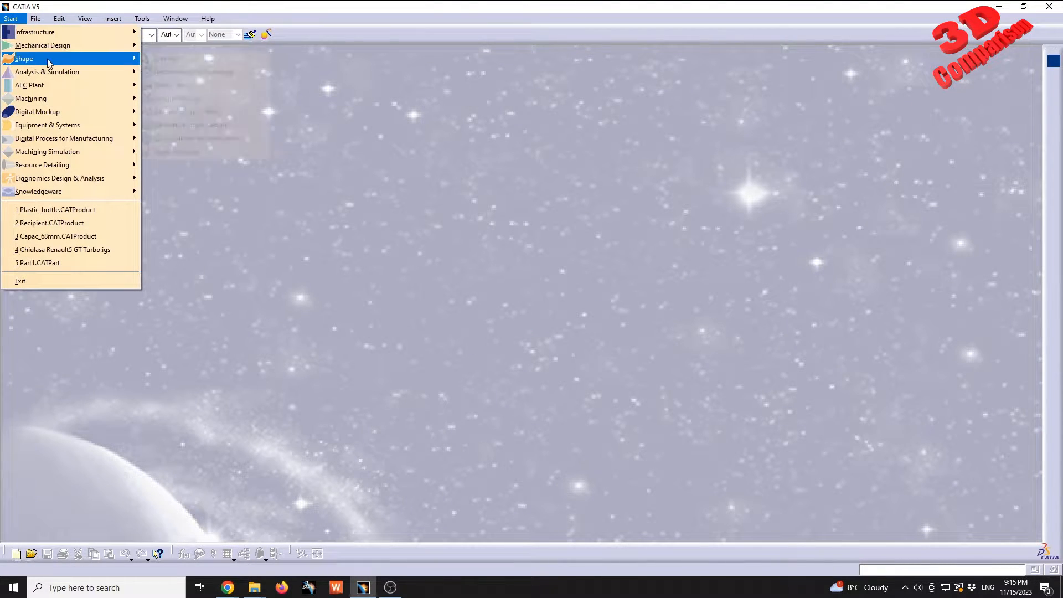
mouse_move(47, 58)
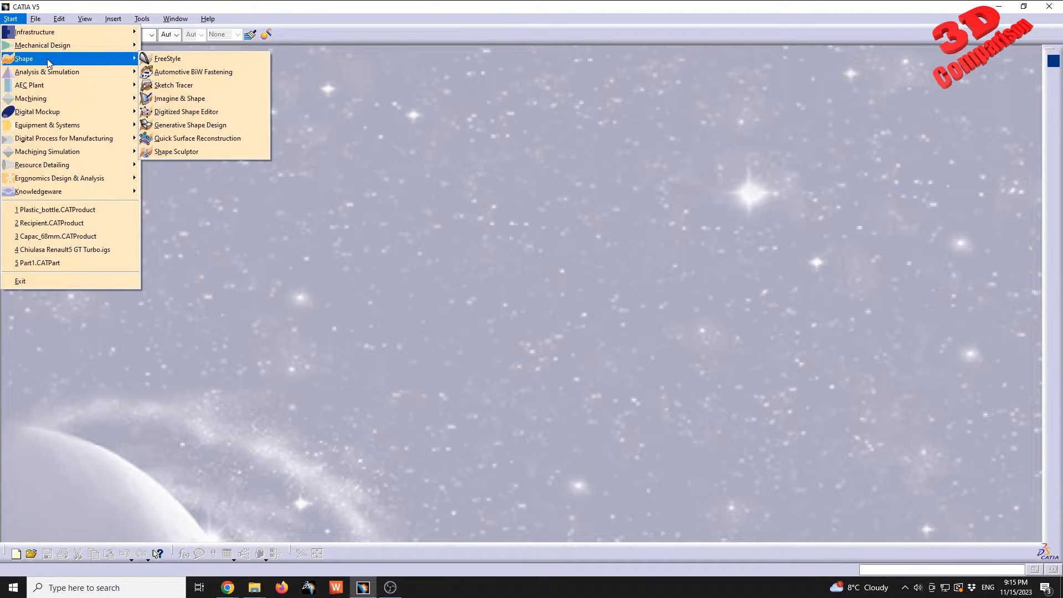
left_click(178, 86)
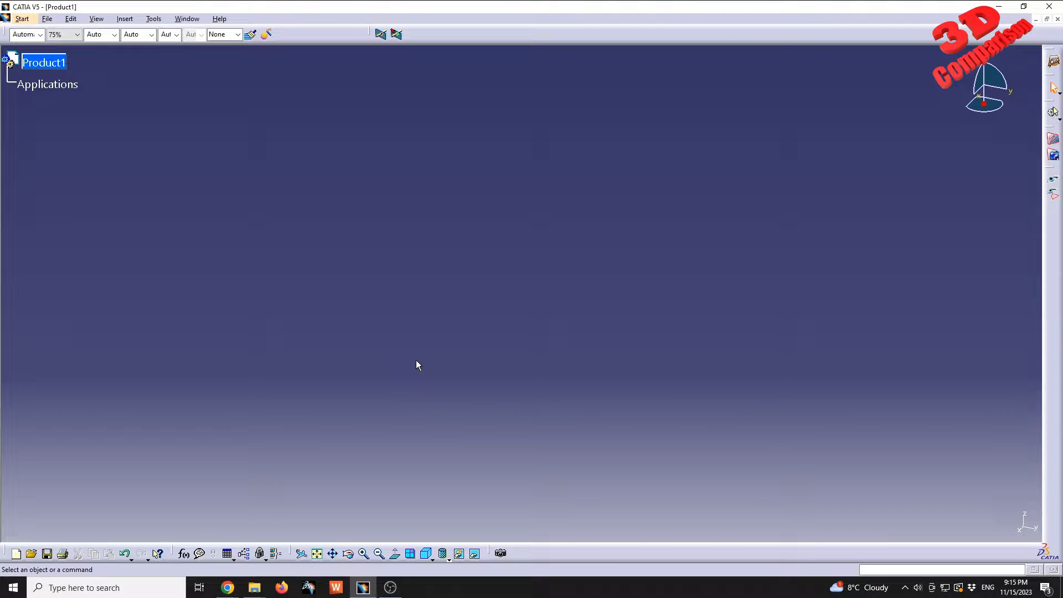
Set the standard right view and create a painting from the reference image on the Desktop
left_click(432, 558)
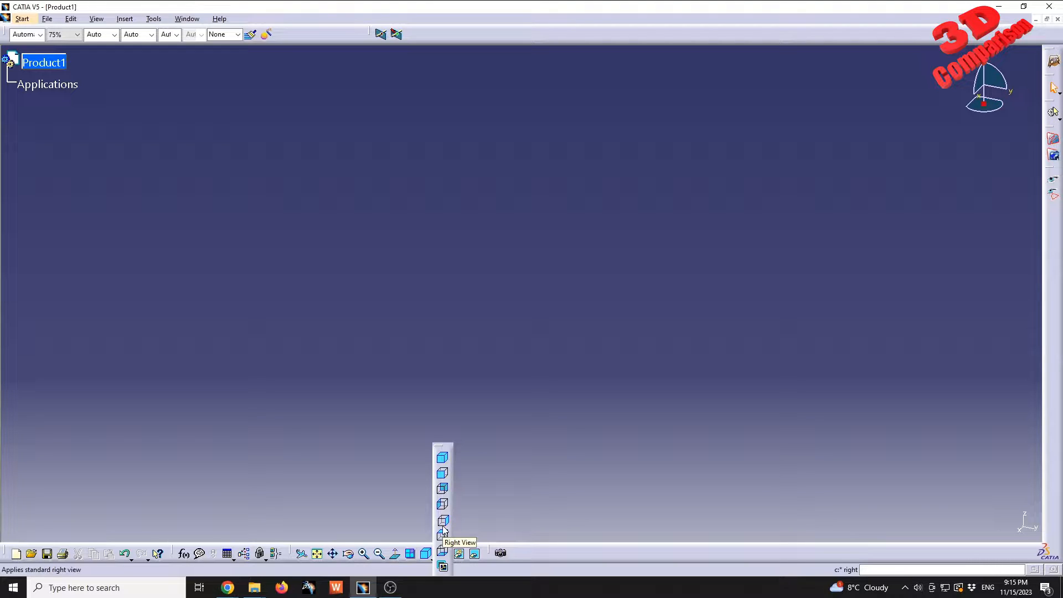
left_click(442, 528)
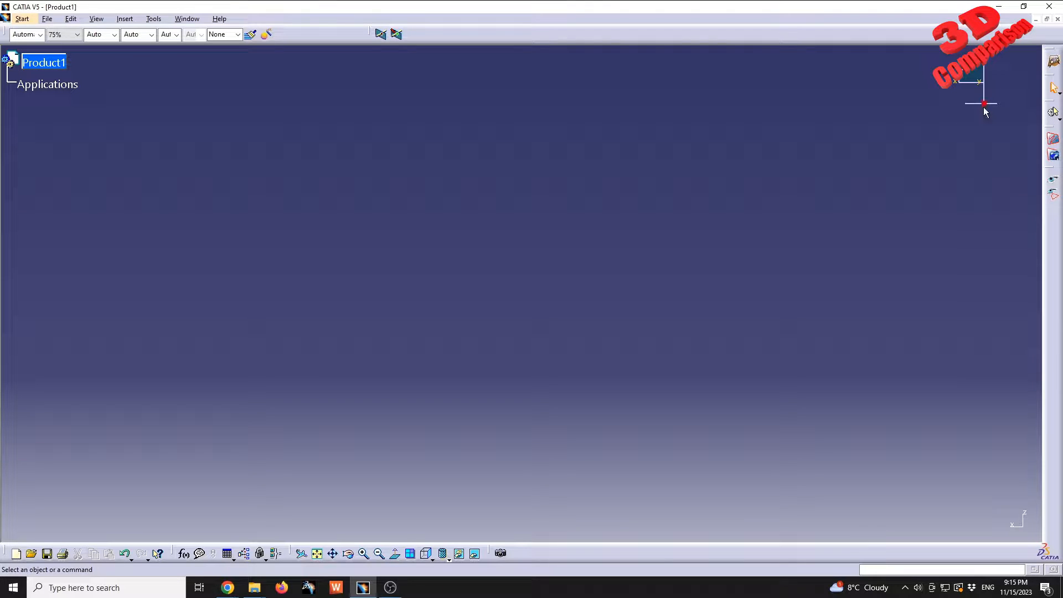
left_click(1052, 142)
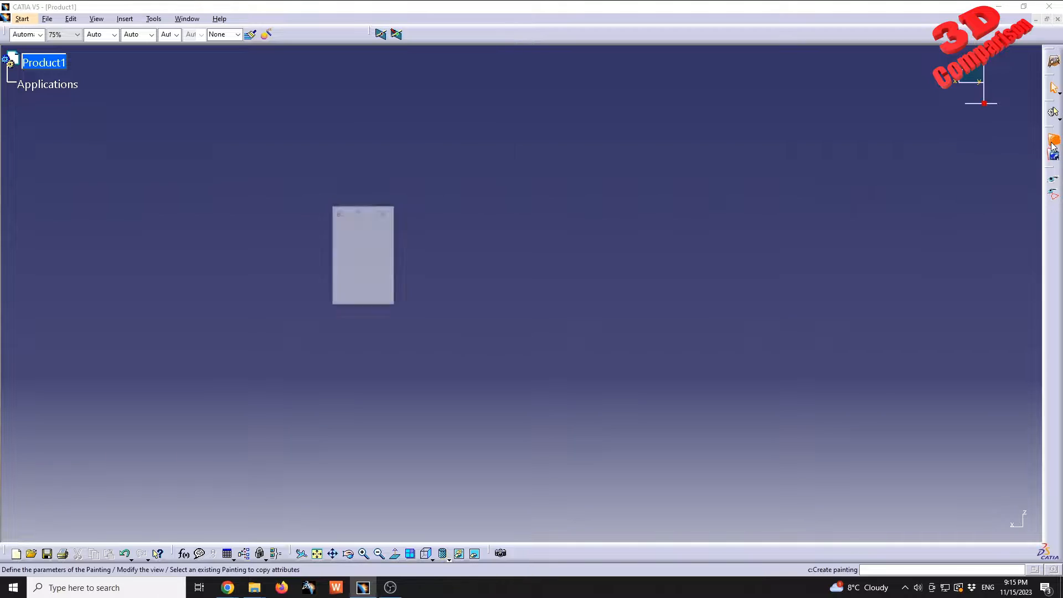
scroll(444, 290, "down", 1)
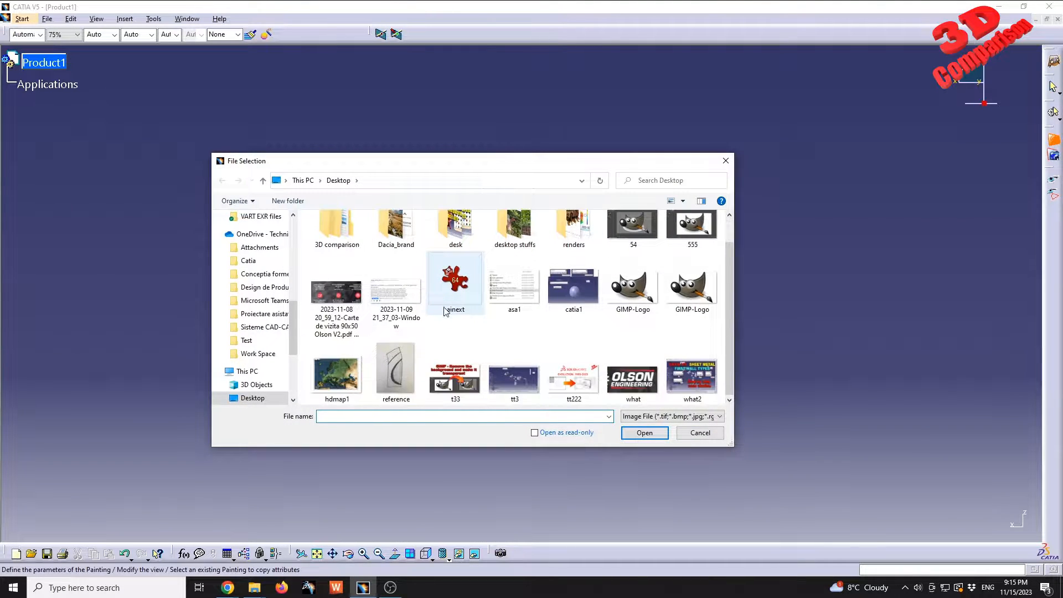
left_click(403, 368)
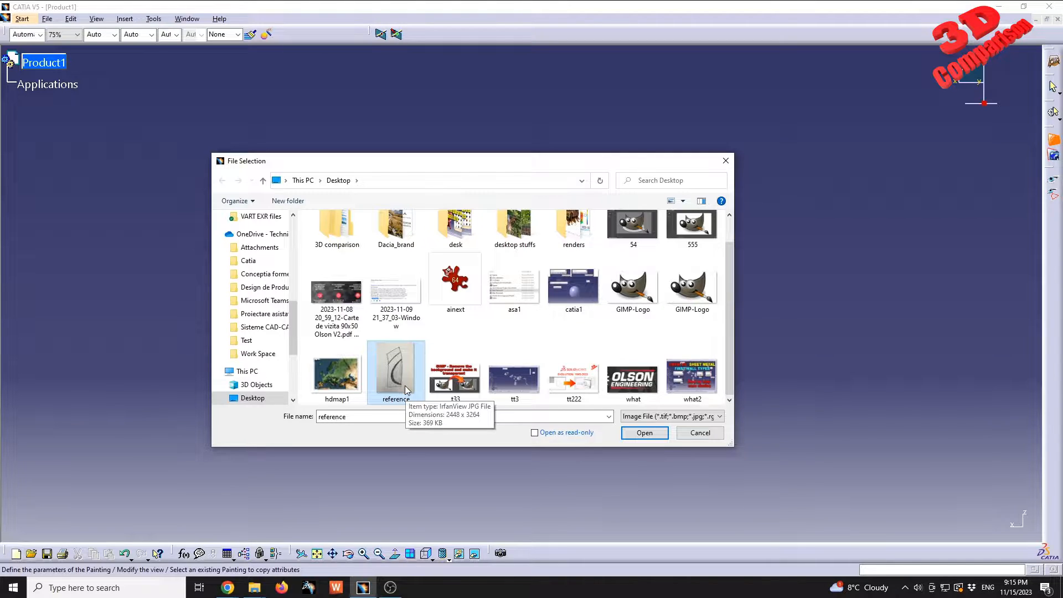
left_click(644, 434)
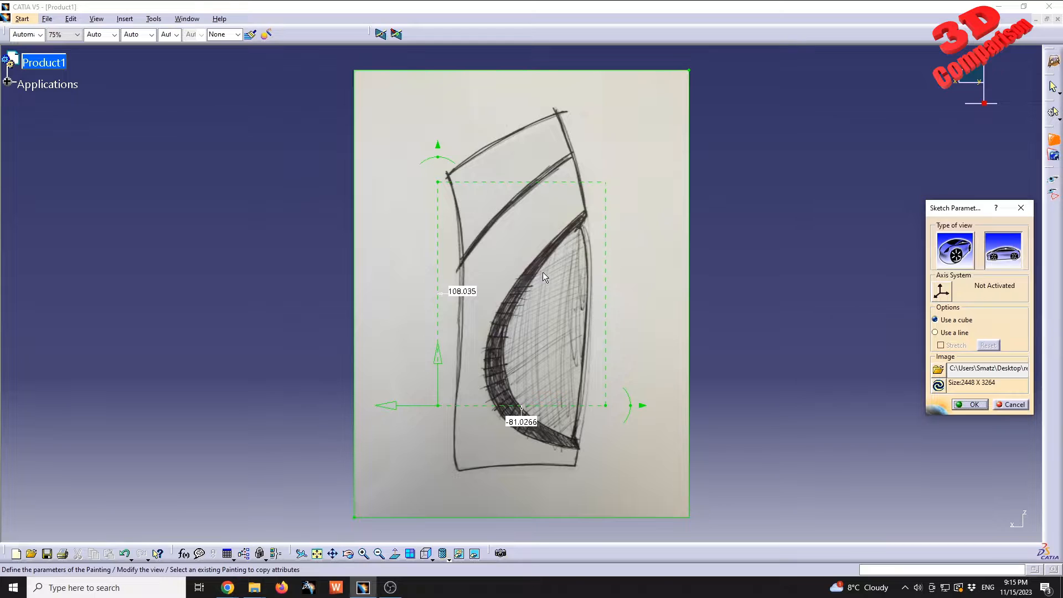
Try the shading with edges display mode and return to Shading with Material
left_click(447, 559)
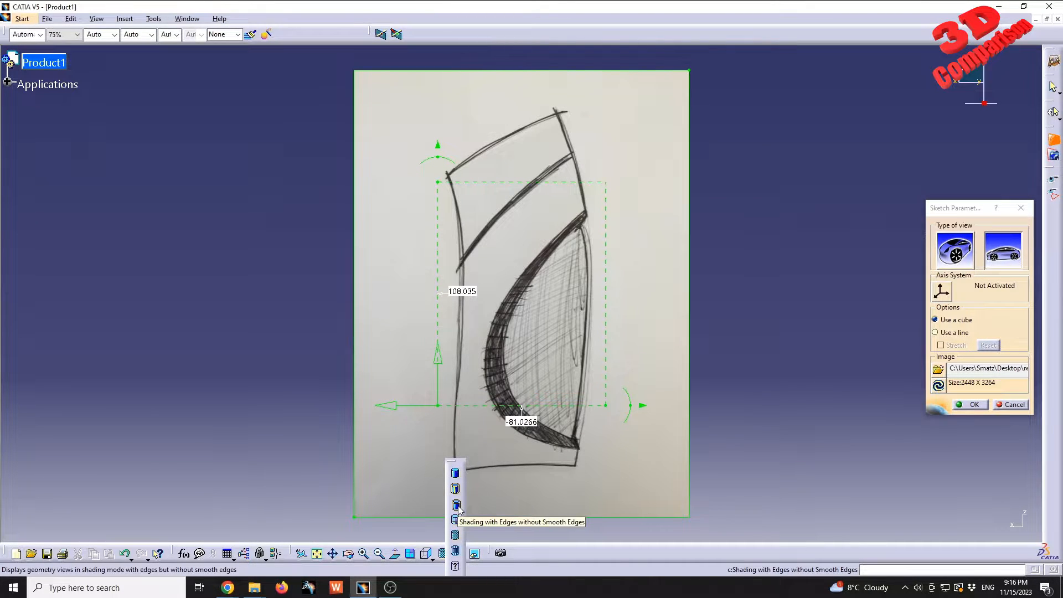
left_click(454, 489)
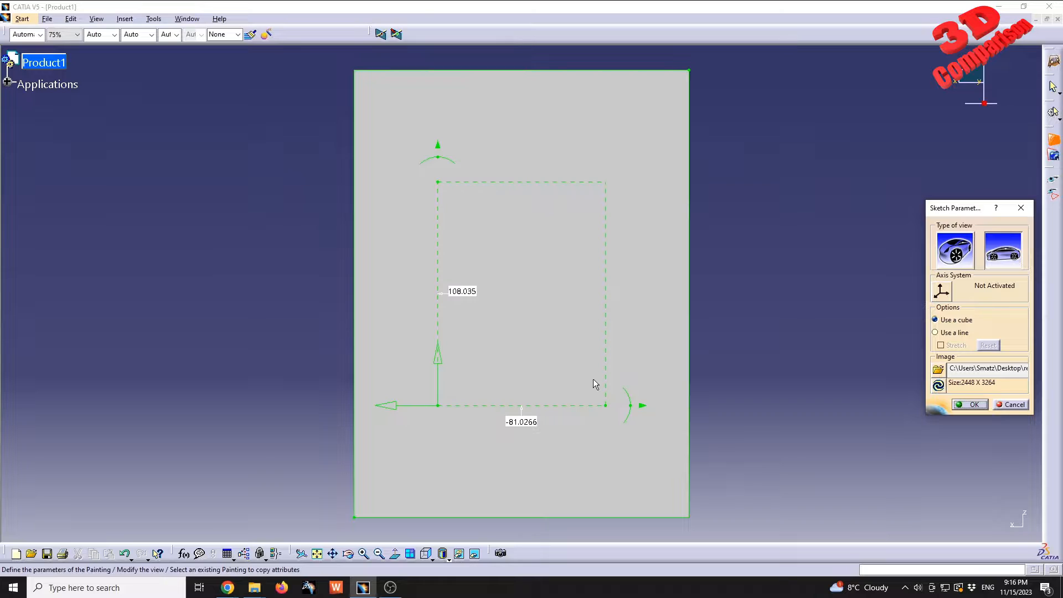
left_click(444, 555)
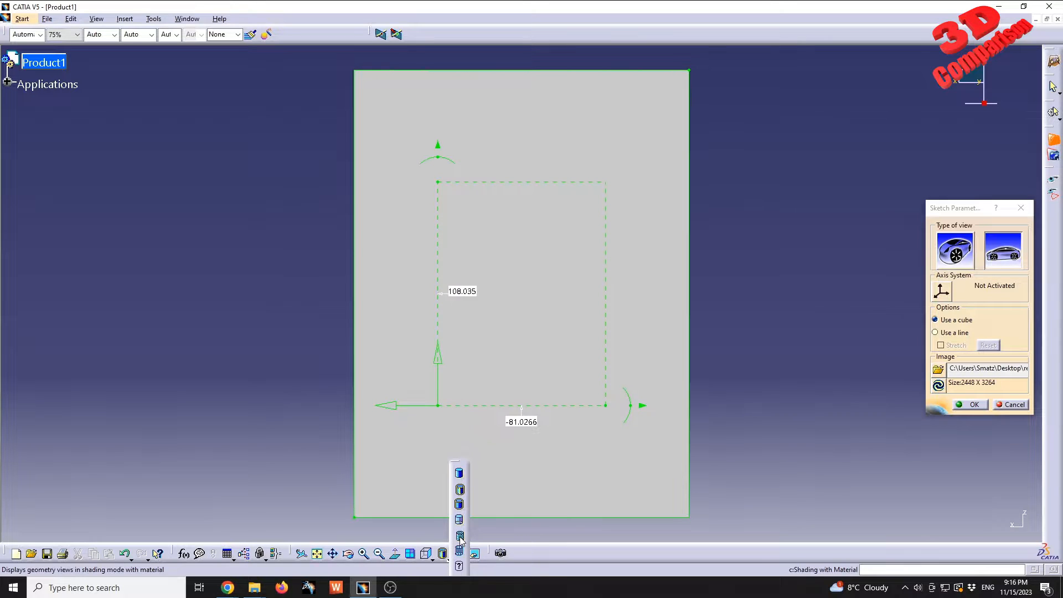
left_click(459, 536)
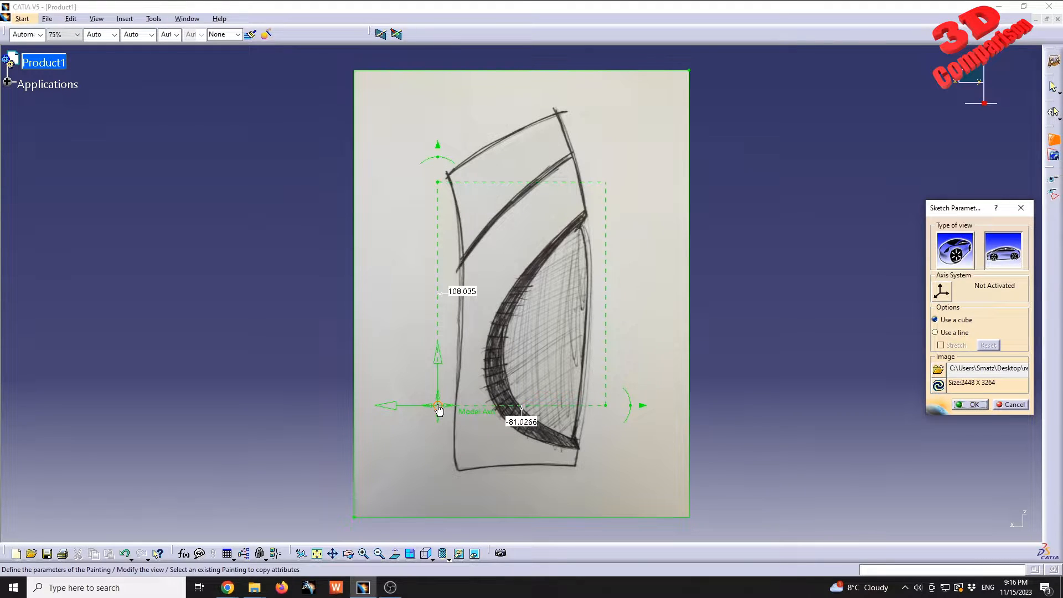
Place the painting's axis origin at the sketched bottle's lower-left corner and fit the scaling box around the bottle, about 68 mm wide and 174 mm high
left_click_drag(438, 408, 449, 471)
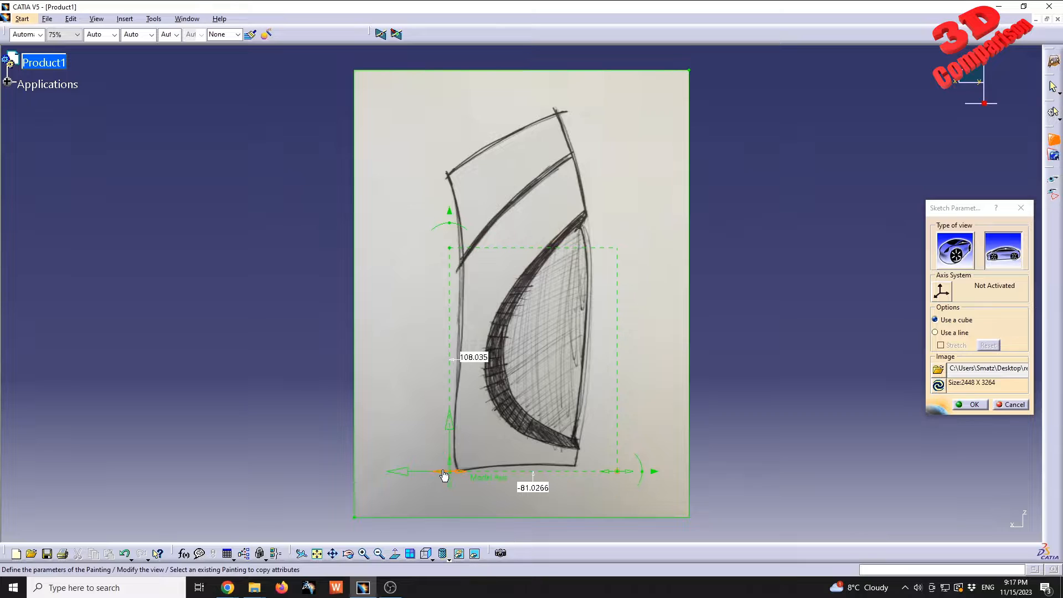
left_click_drag(450, 472, 455, 471)
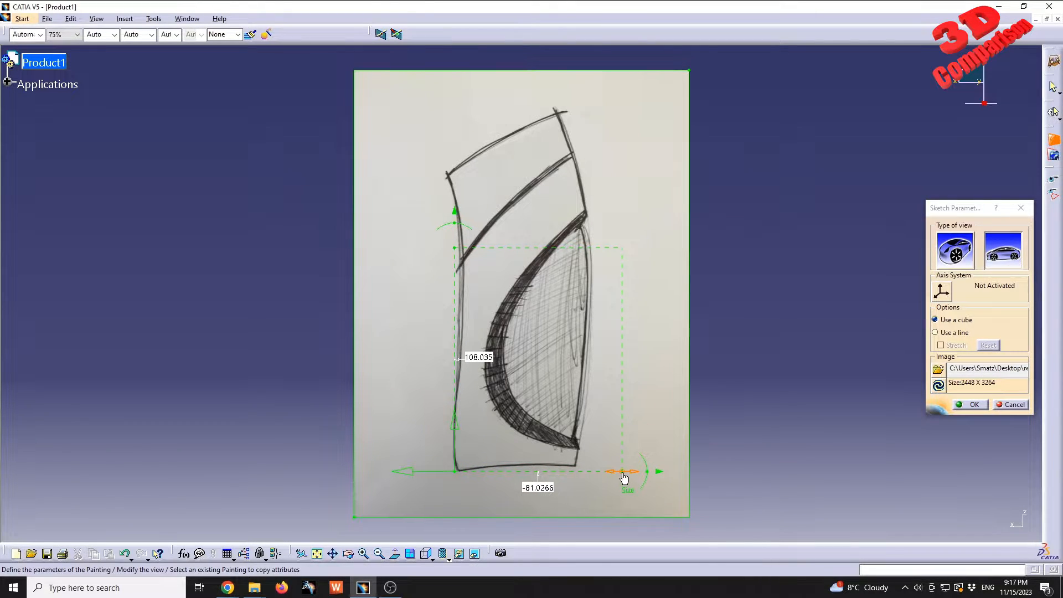
mouse_move(621, 471)
left_mouse_down()
mouse_move(572, 471)
mouse_move(594, 471)
left_mouse_up()
left_click_drag(456, 249, 462, 114)
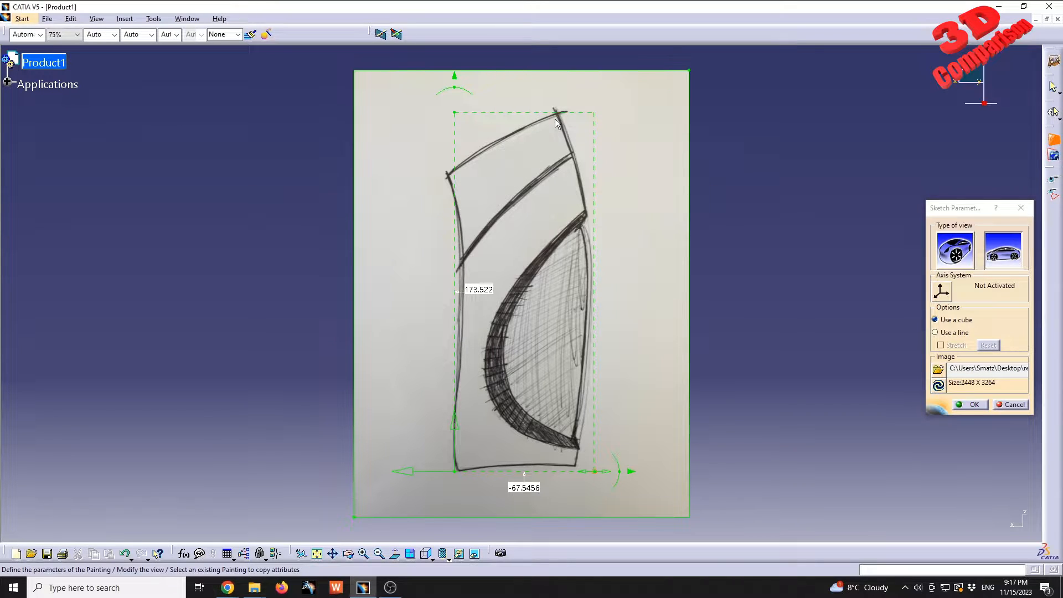
Set the scaling box height to 200 mm and accept the painting parameters
double_click(482, 294)
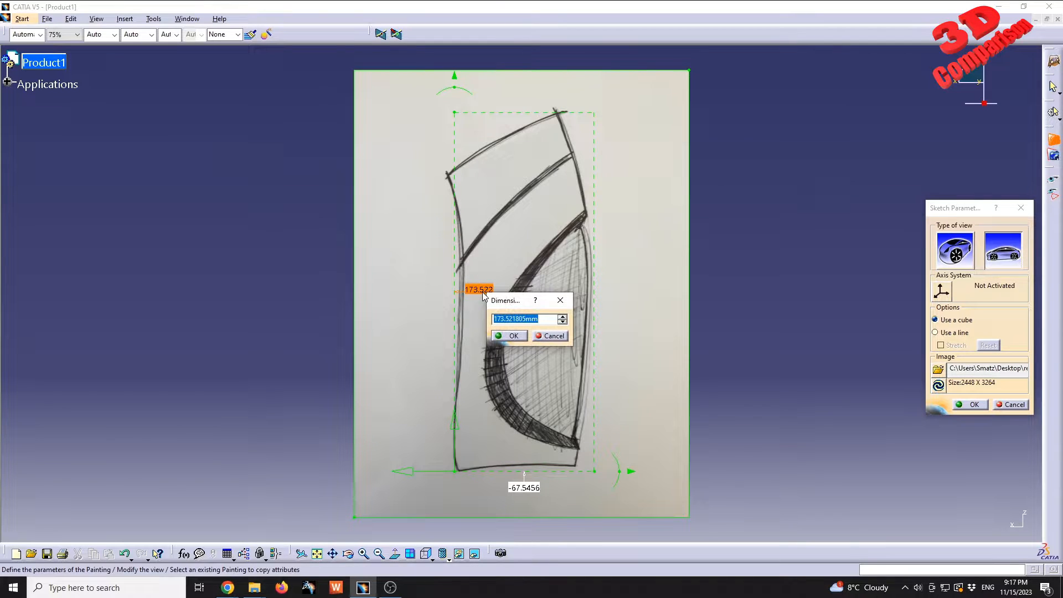
type("200")
left_click(513, 336)
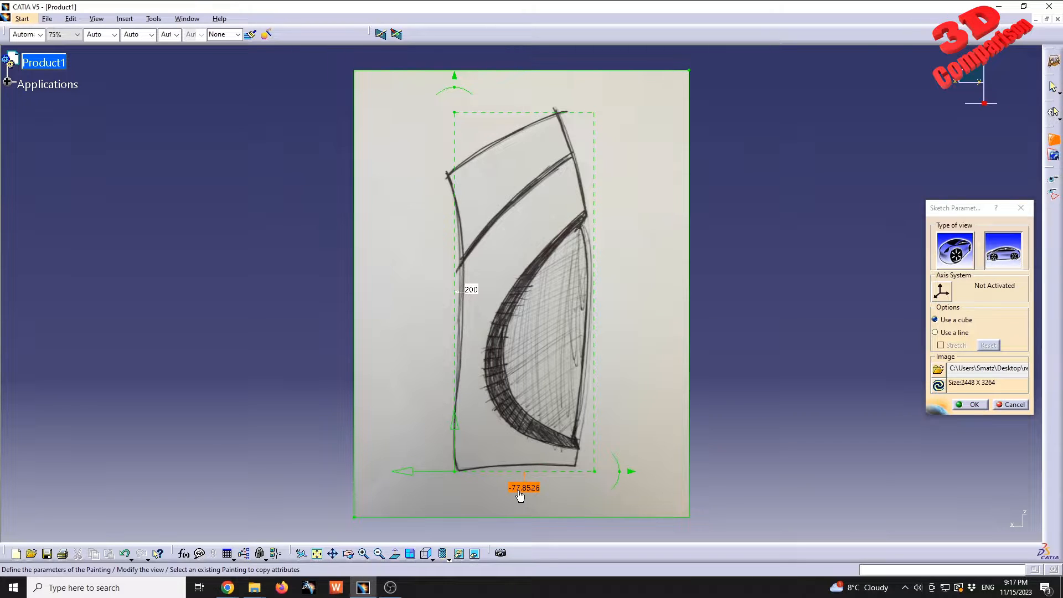
left_click(968, 405)
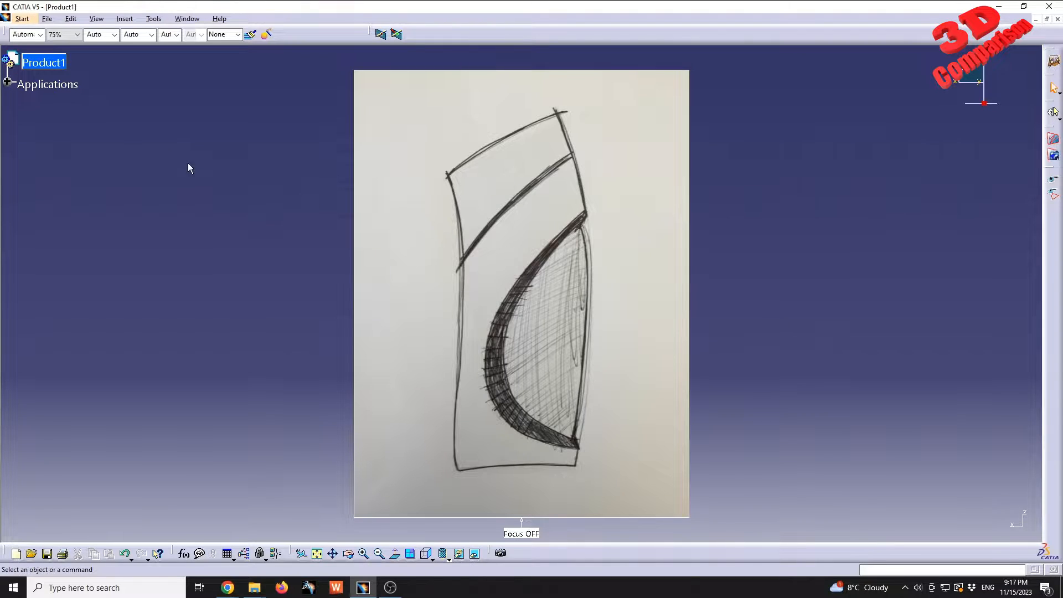
Expand the tree down to the painting in the Painting Gallery and inspect the placed image from an angle
left_click(8, 81)
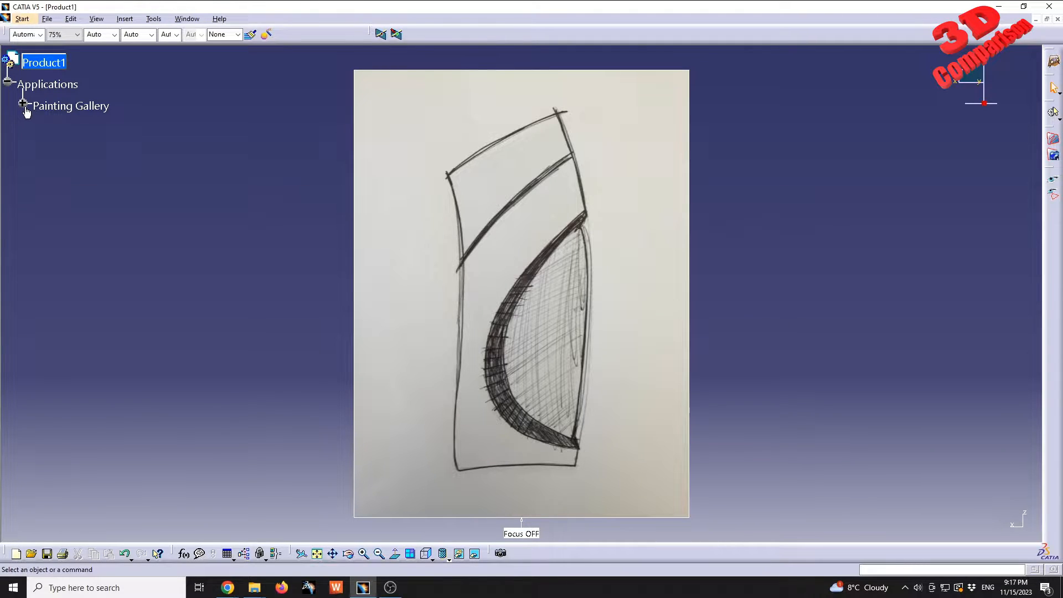
left_click(23, 103)
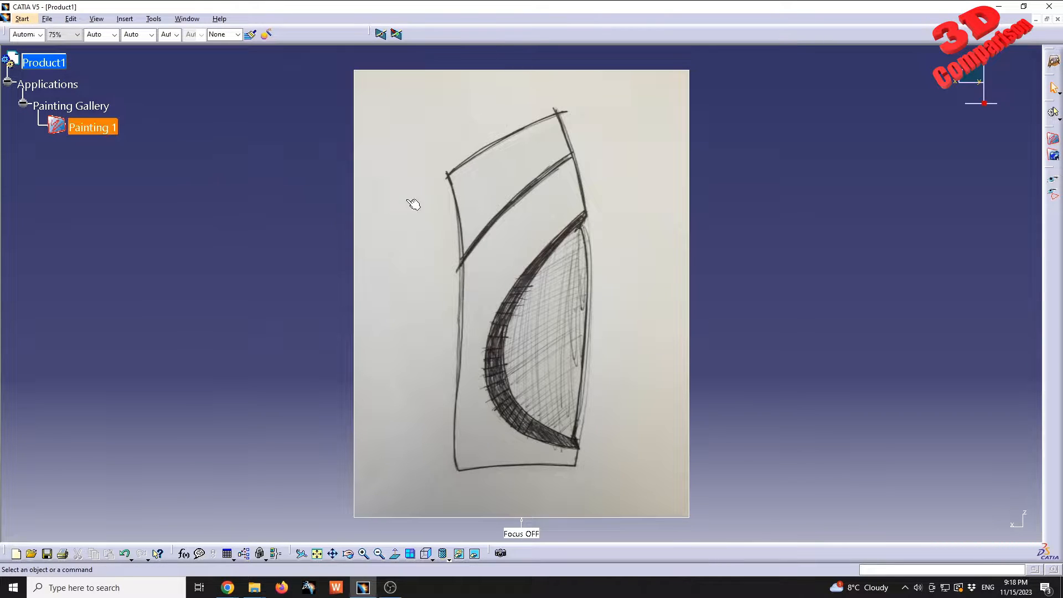
mouse_move(642, 234)
middle_mouse_down()
mouse_move(646, 214)
mouse_move(470, 299)
mouse_move(553, 240)
mouse_move(571, 251)
middle_mouse_up()
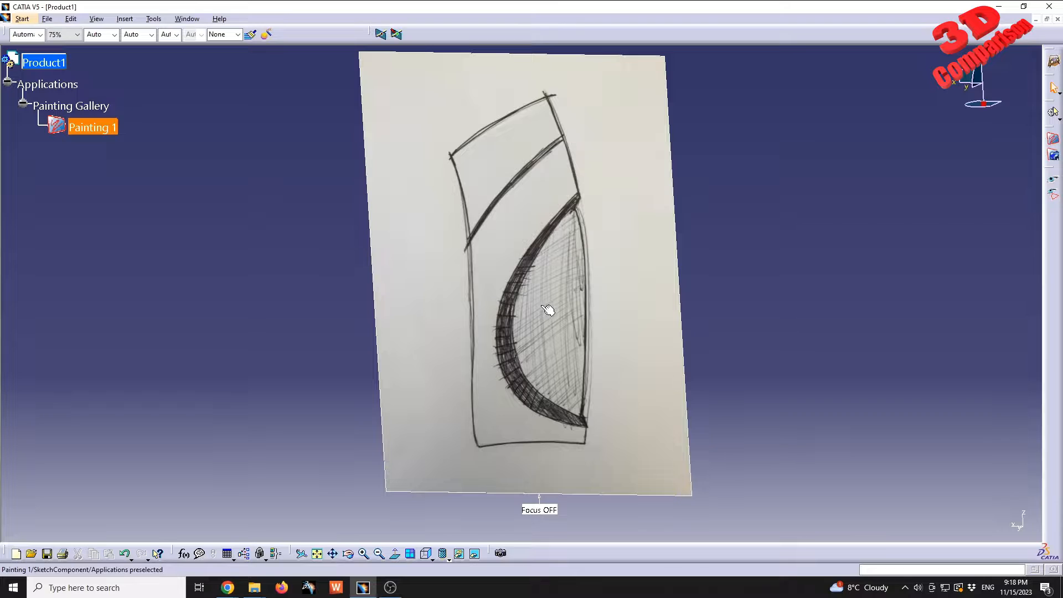
mouse_move(462, 278)
middle_mouse_down()
mouse_move(462, 290)
mouse_move(487, 284)
mouse_move(434, 266)
middle_mouse_up()
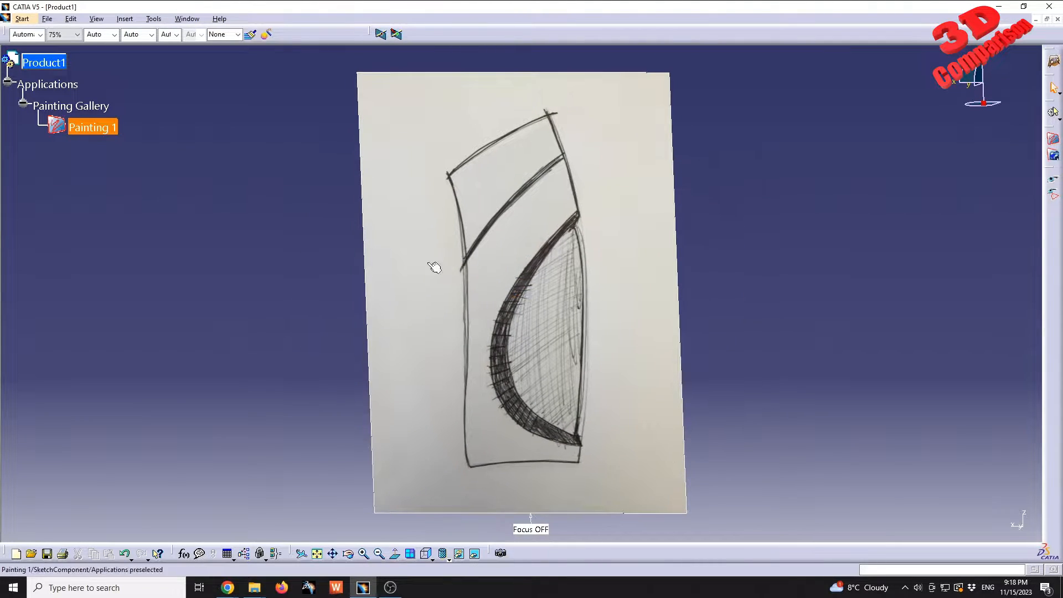
Insert a new part into Product1 and expand its tree branch down to the reference planes and PartBody
left_click(52, 66)
left_click(125, 19)
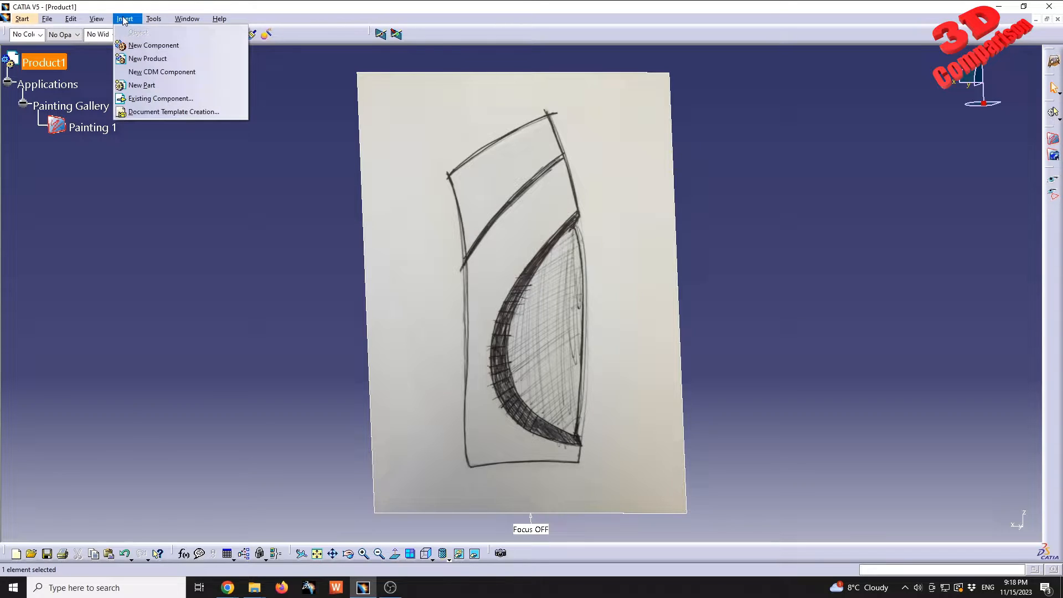
left_click(145, 85)
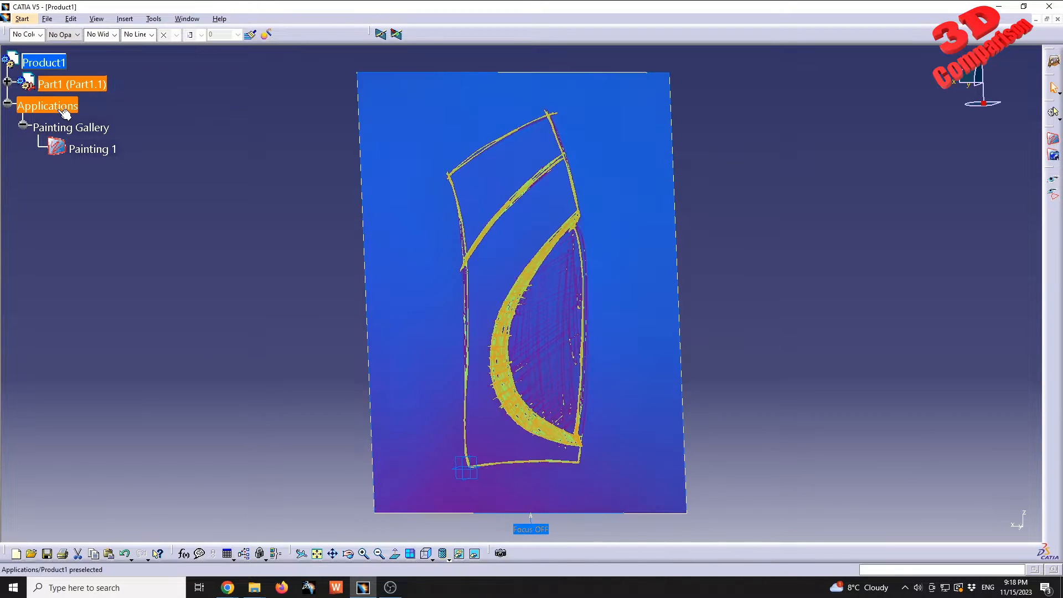
left_click(7, 81)
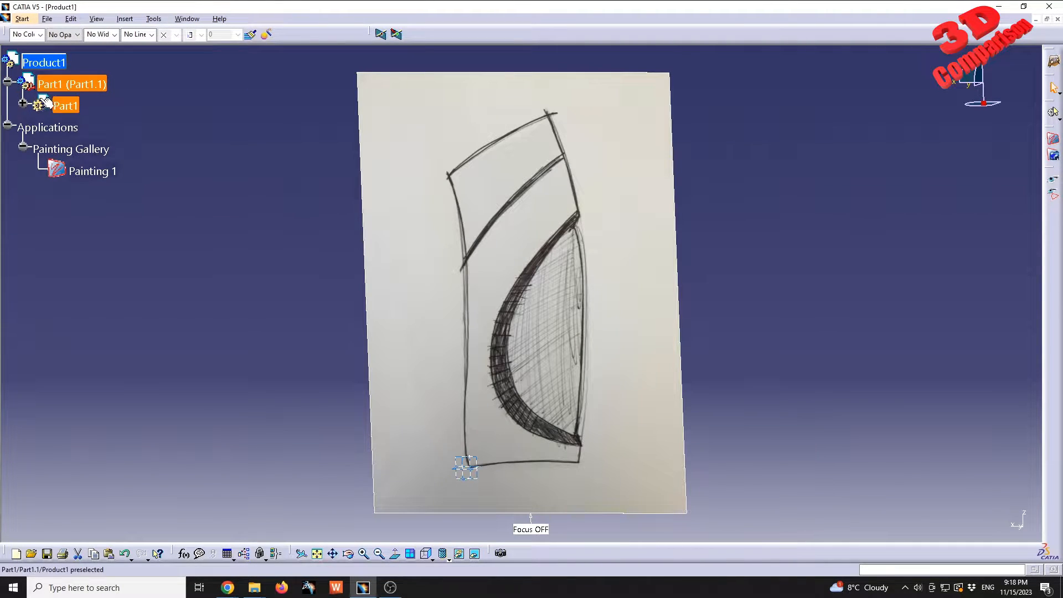
left_click(22, 103)
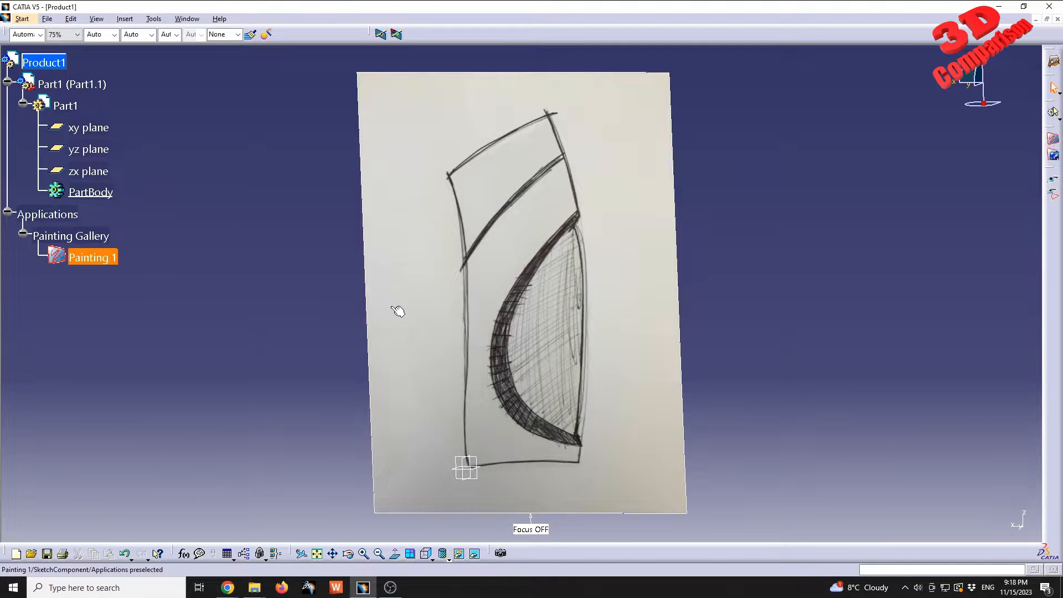
middle_click_drag(359, 306, 372, 274)
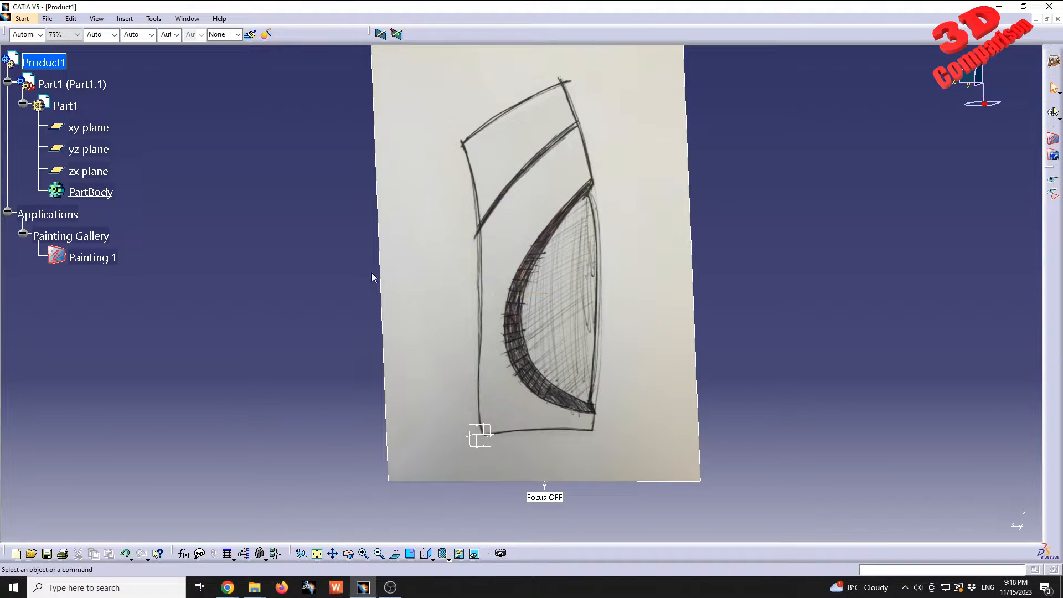
Activate Part1 for editing, switch to the Imagine & Shape workbench and set the standard right view
left_click(72, 106)
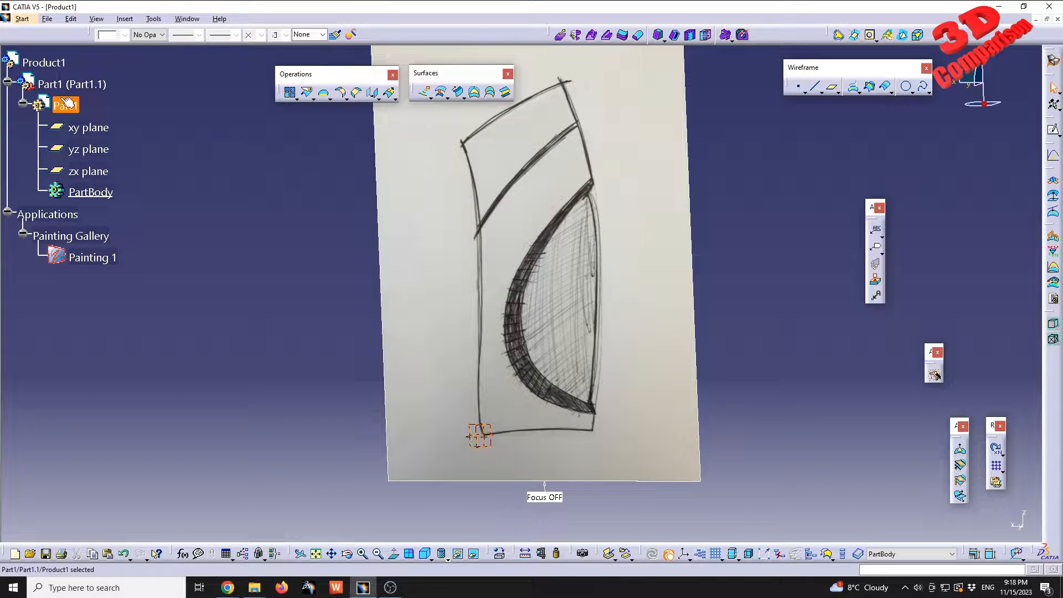
left_click(21, 19)
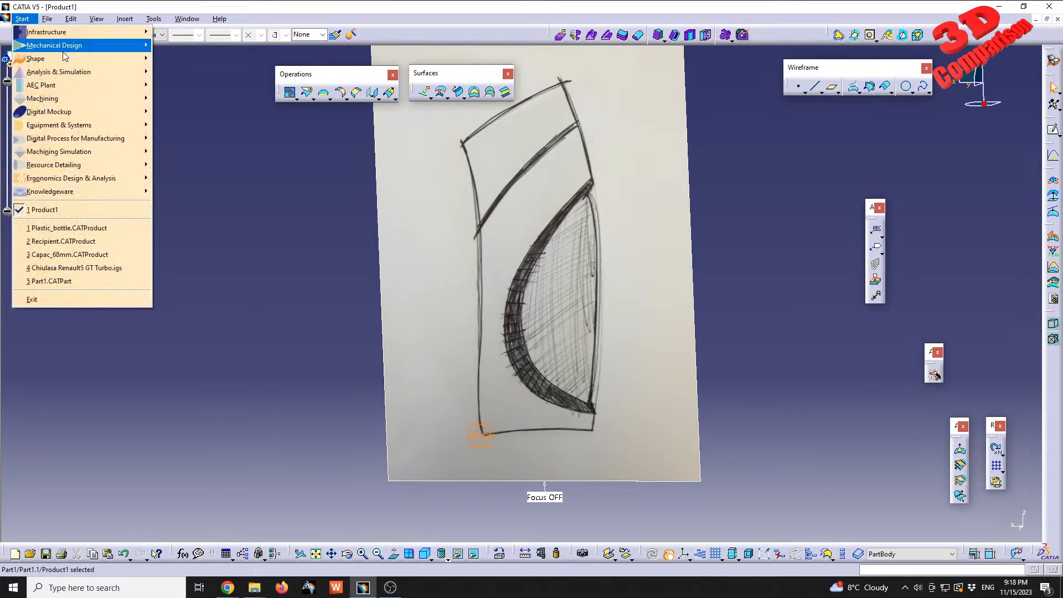
mouse_move(58, 60)
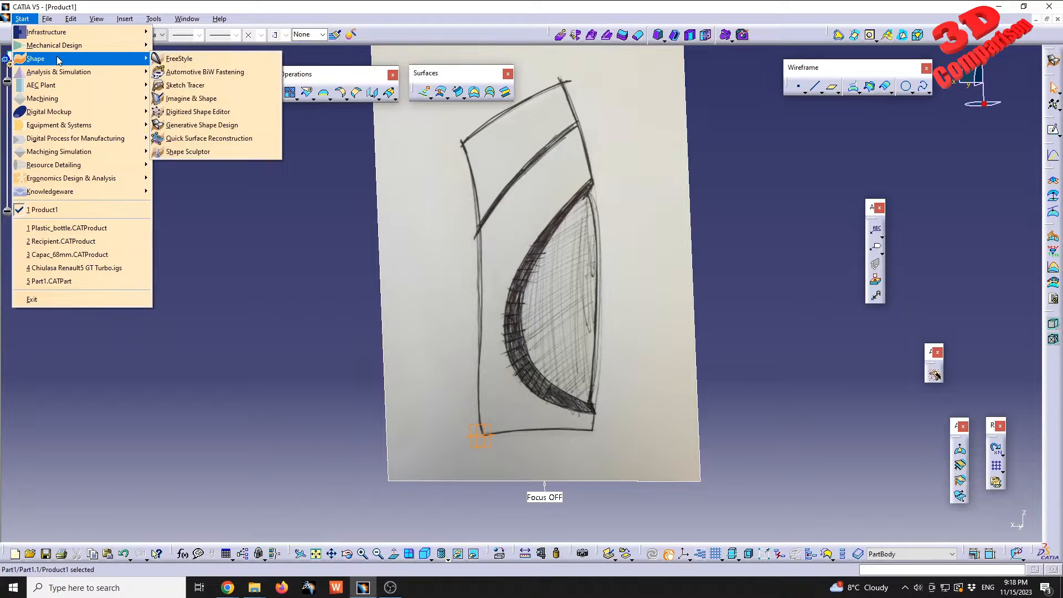
left_click(218, 100)
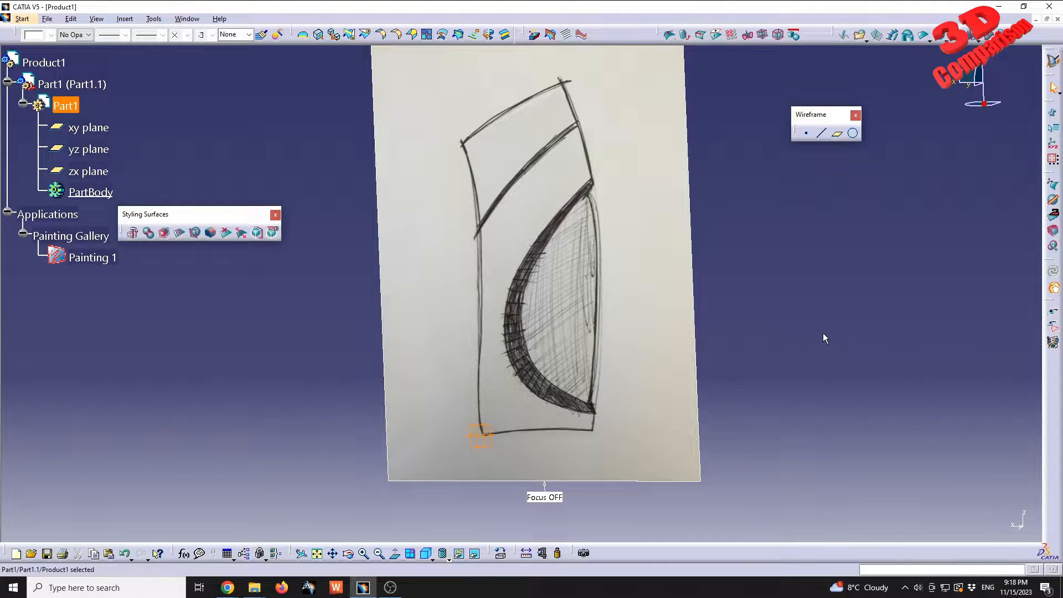
left_click(431, 558)
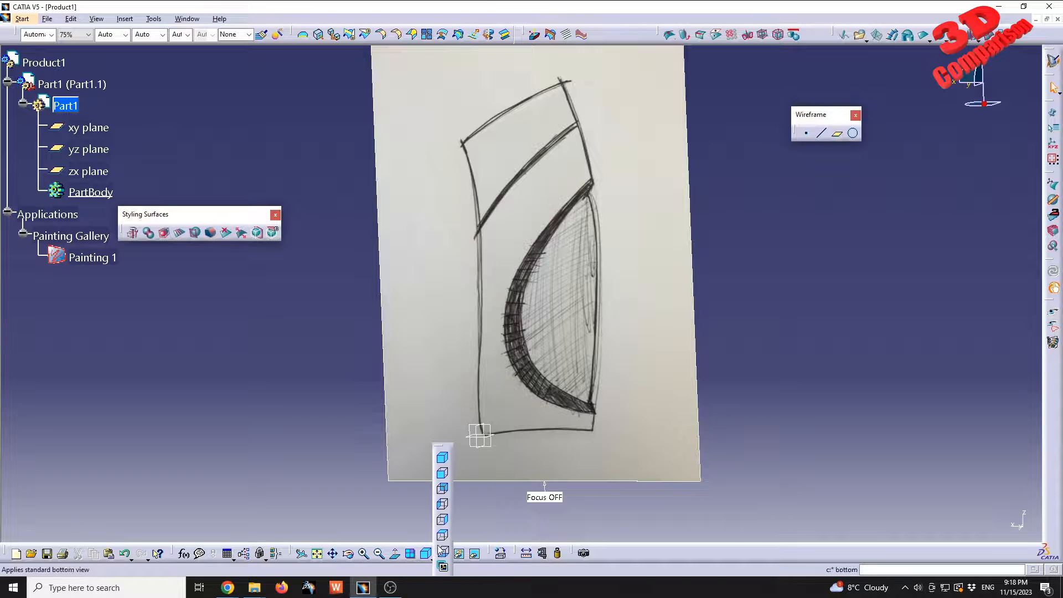
left_click(443, 521)
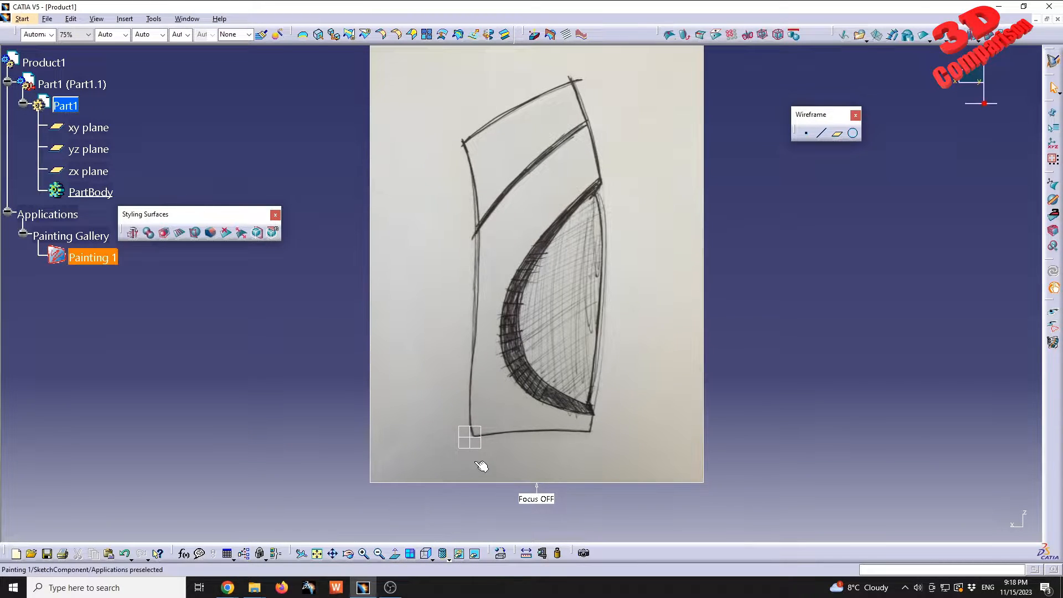
Create a cylinder surface on the zx plane and open the numeric rotation values for all its elements
left_click(487, 432)
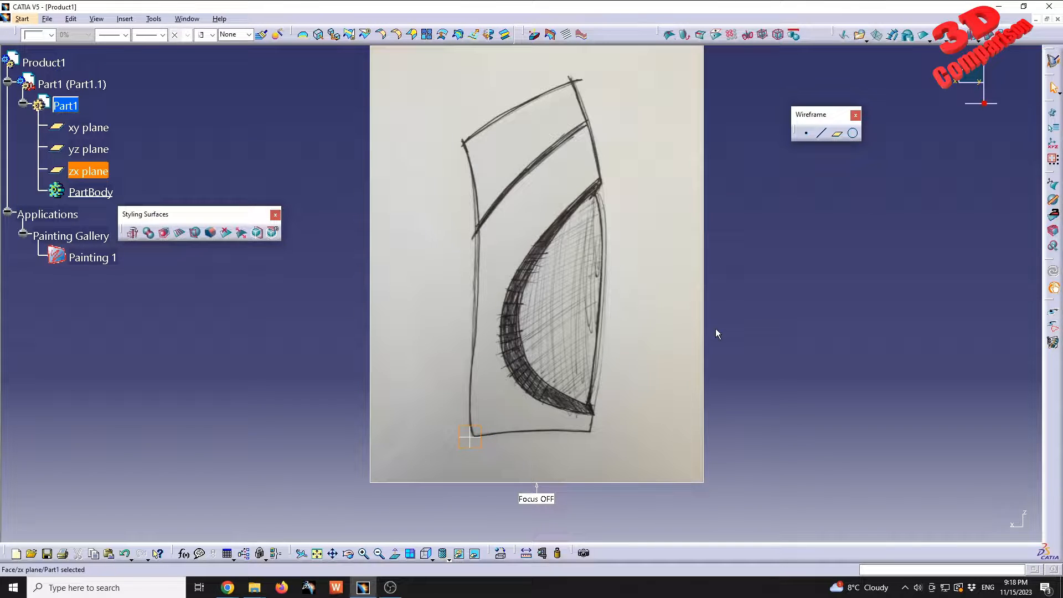
left_click(946, 39)
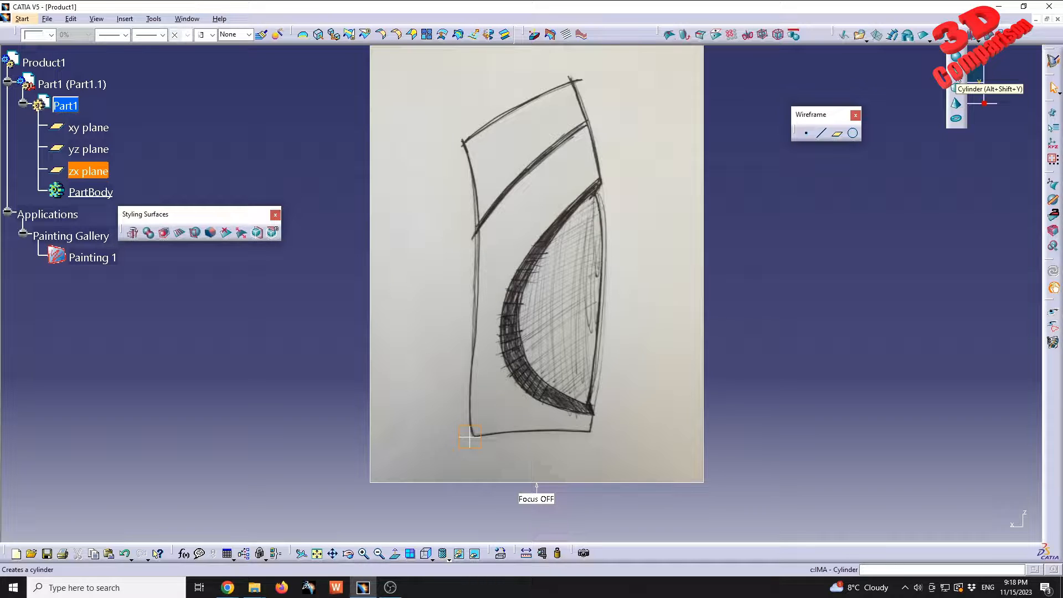
left_click(469, 438)
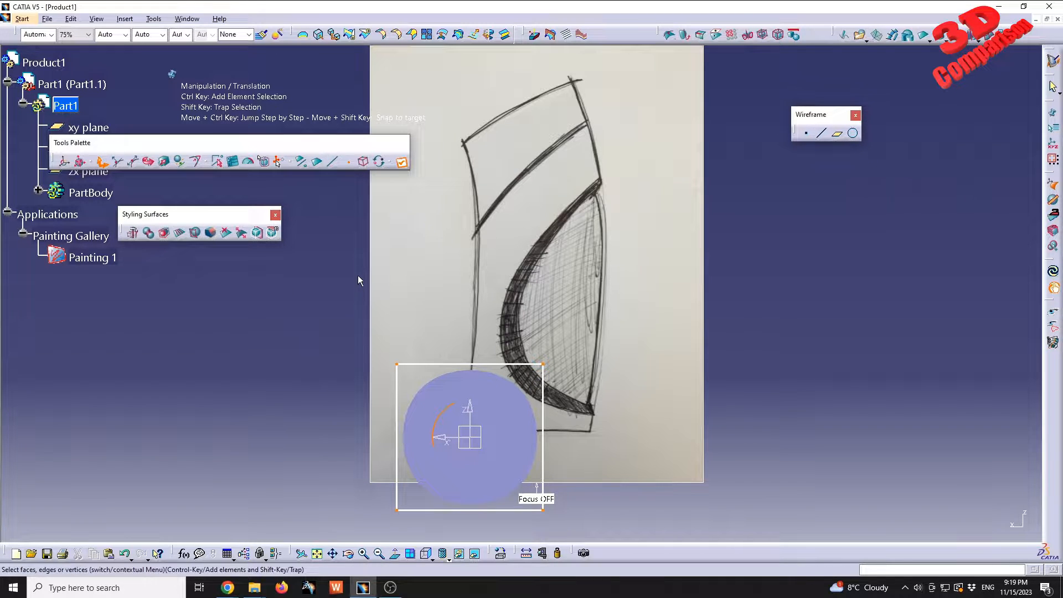
left_click(362, 168)
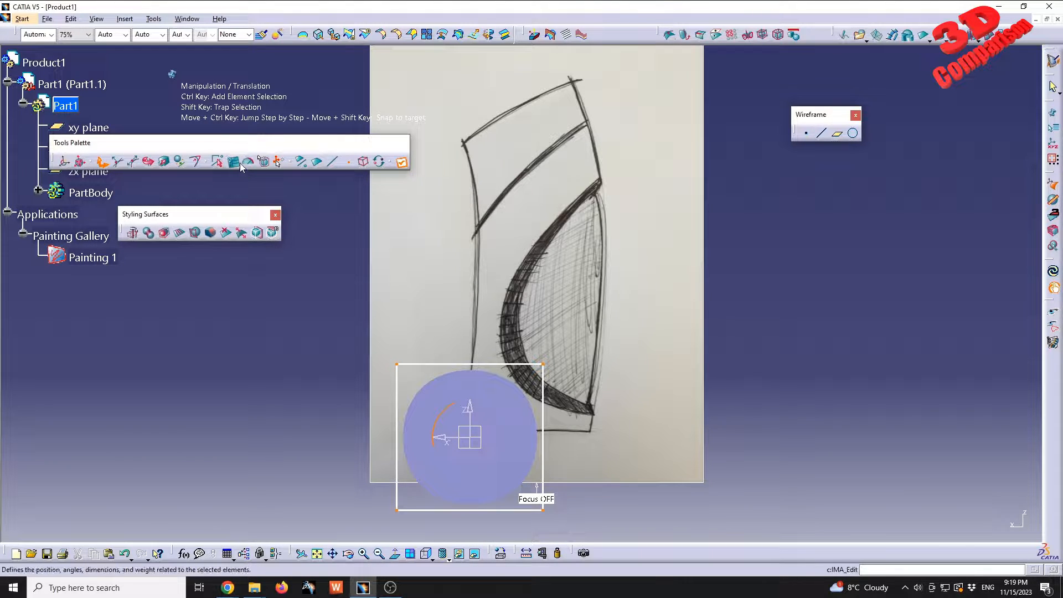
left_click(217, 161)
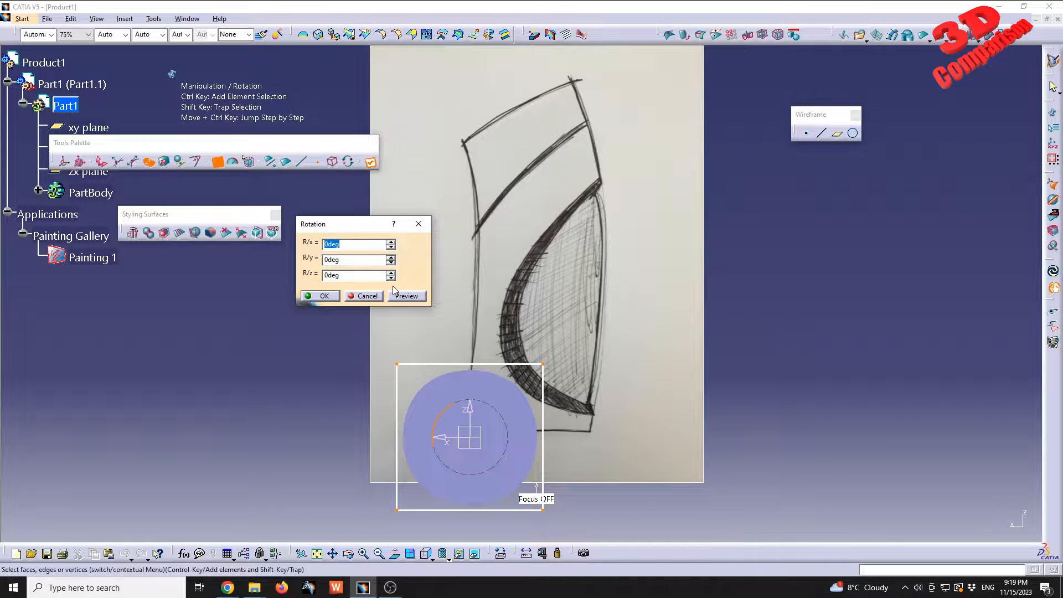
Preview a 90-degree rotation of the cylinder about the y axis and reset that angle to 0
key("Tab")
type("90")
left_click(405, 299)
double_click(358, 259)
type("0")
left_click(356, 247)
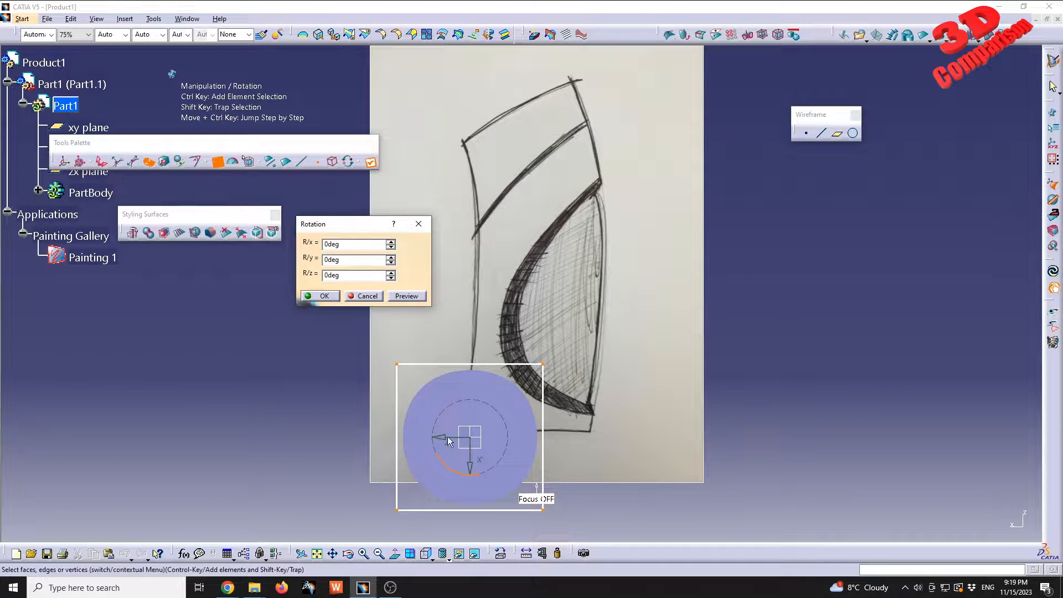
Rotate the cylinder 90 degrees about the x axis and accept the rotation
left_click_drag(356, 245, 320, 263)
type("90")
left_click(405, 297)
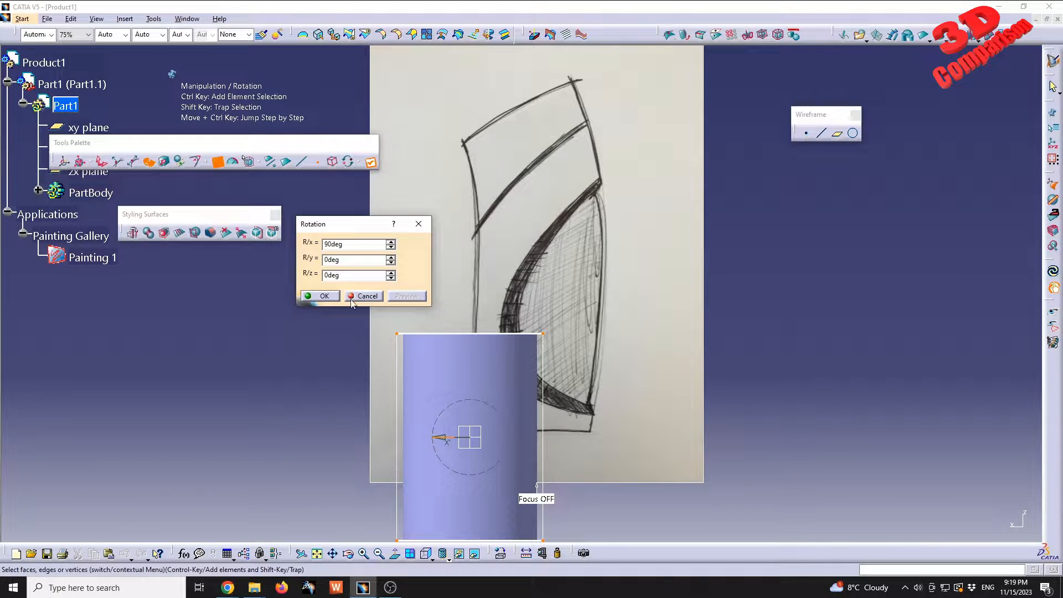
left_click(330, 296)
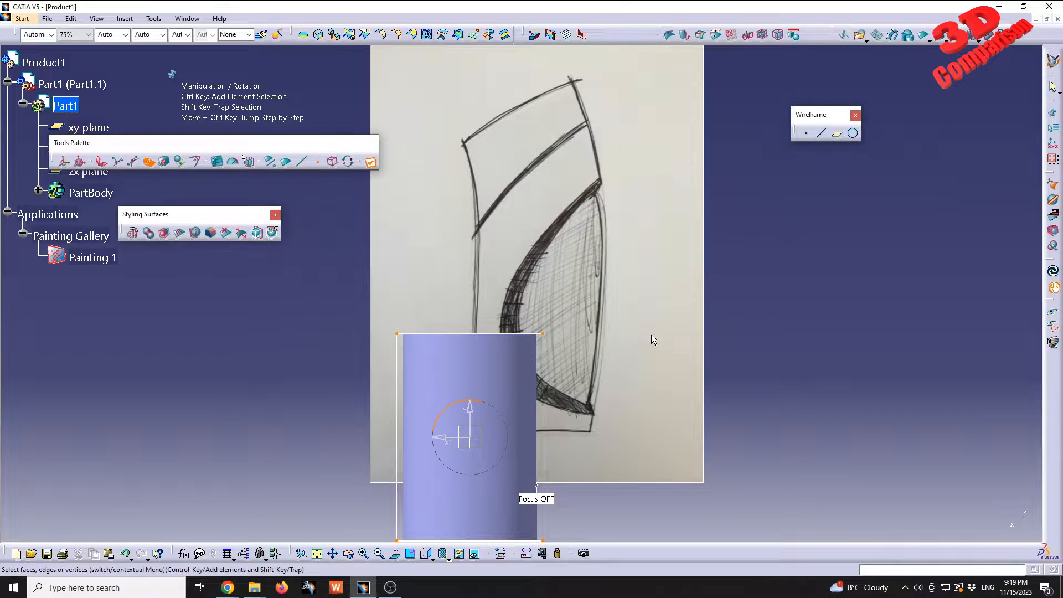
Translate the cylinder so its base sits on the sketch's bottom line and its sides line up with the bottle outline
mouse_move(605, 337)
middle_mouse_down()
mouse_move(572, 284)
mouse_move(585, 340)
middle_mouse_up()
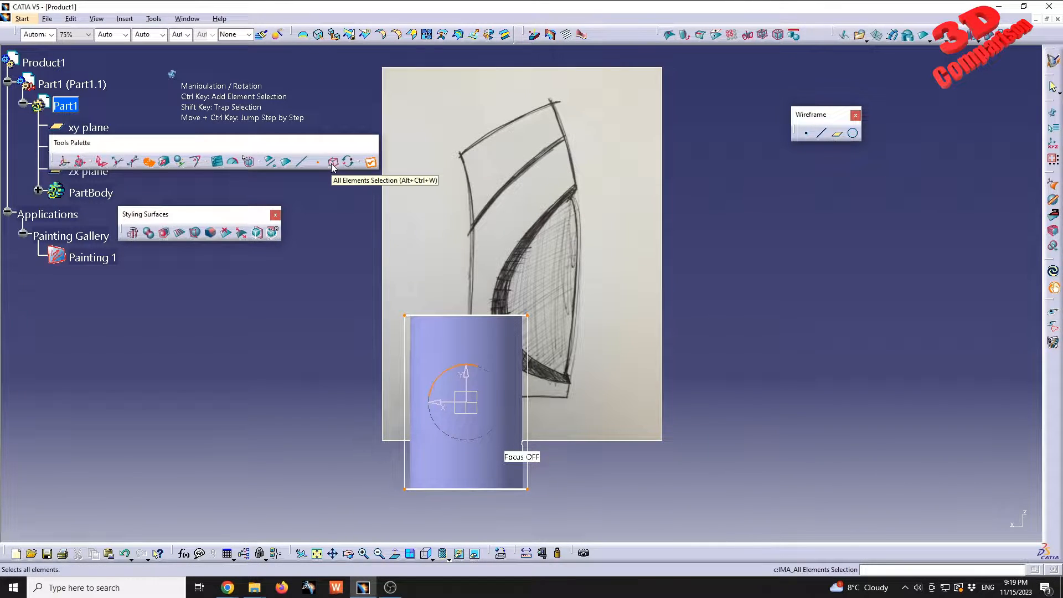
left_click(104, 165)
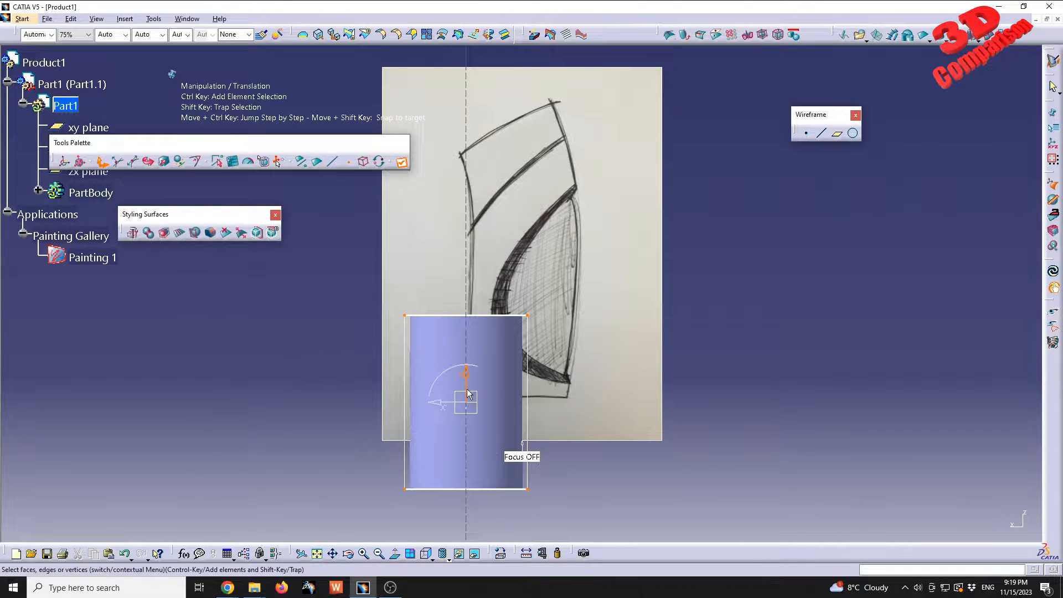
left_click_drag(464, 388, 498, 319)
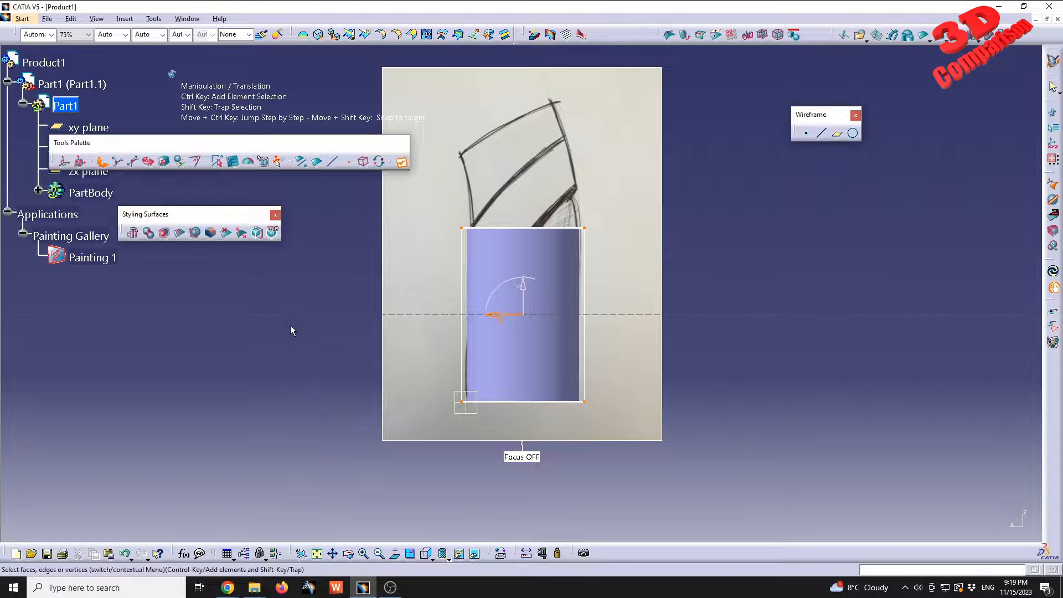
left_click(310, 361)
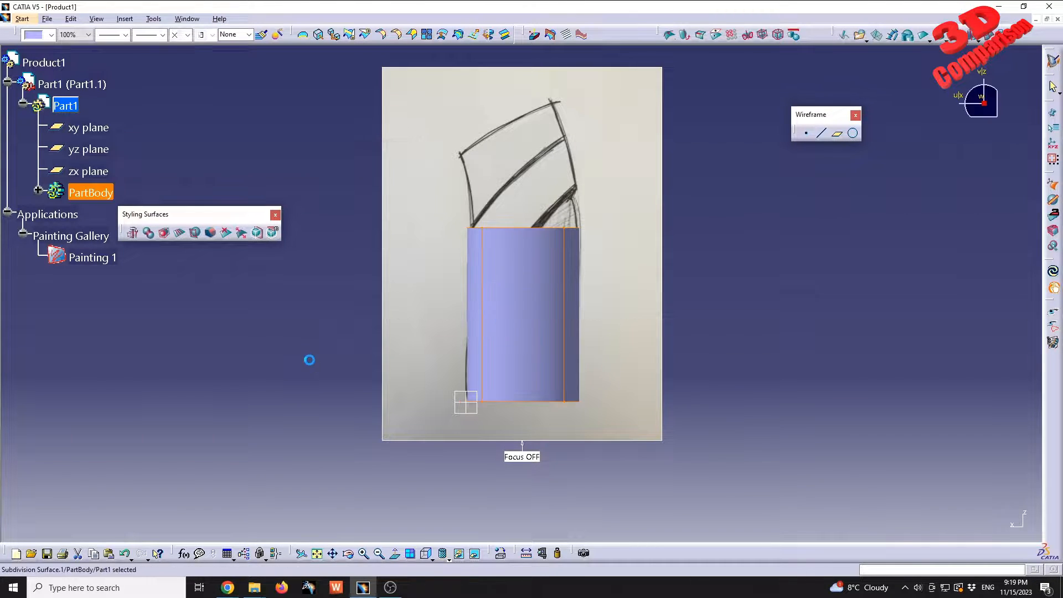
left_click(302, 362)
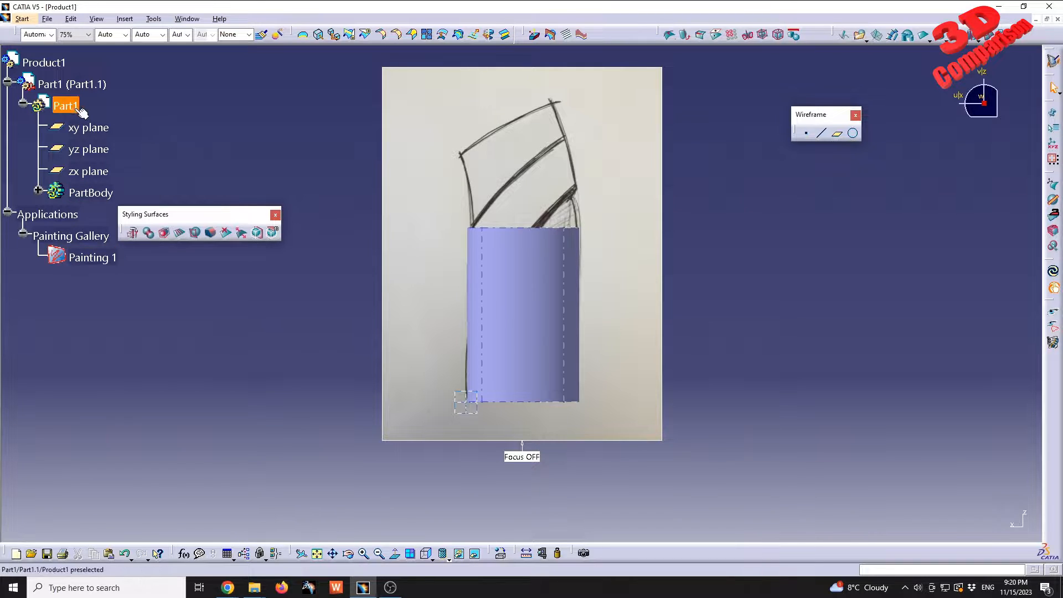
left_click(76, 108)
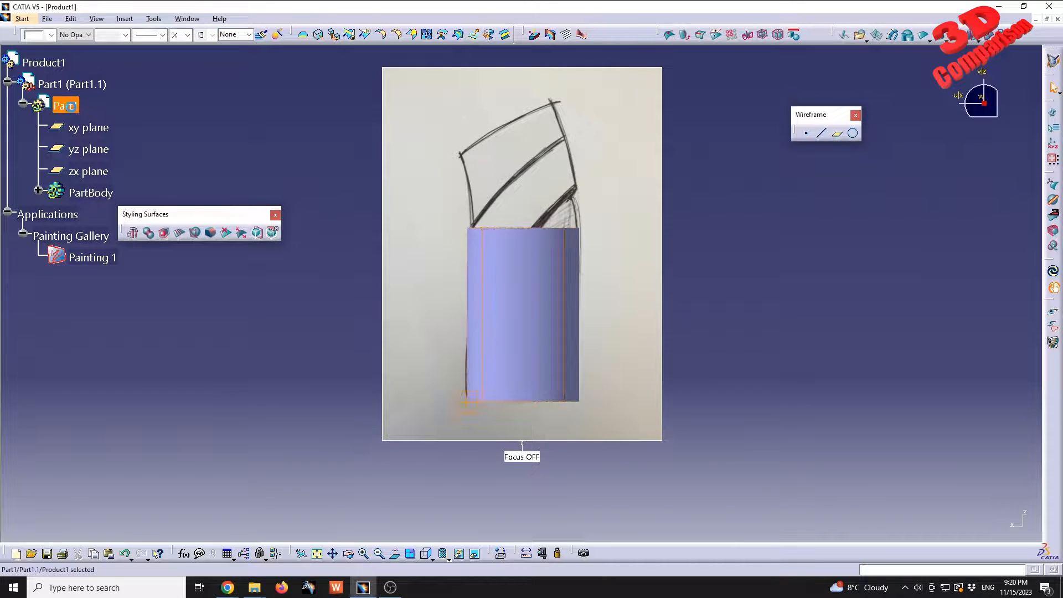
left_click(87, 35)
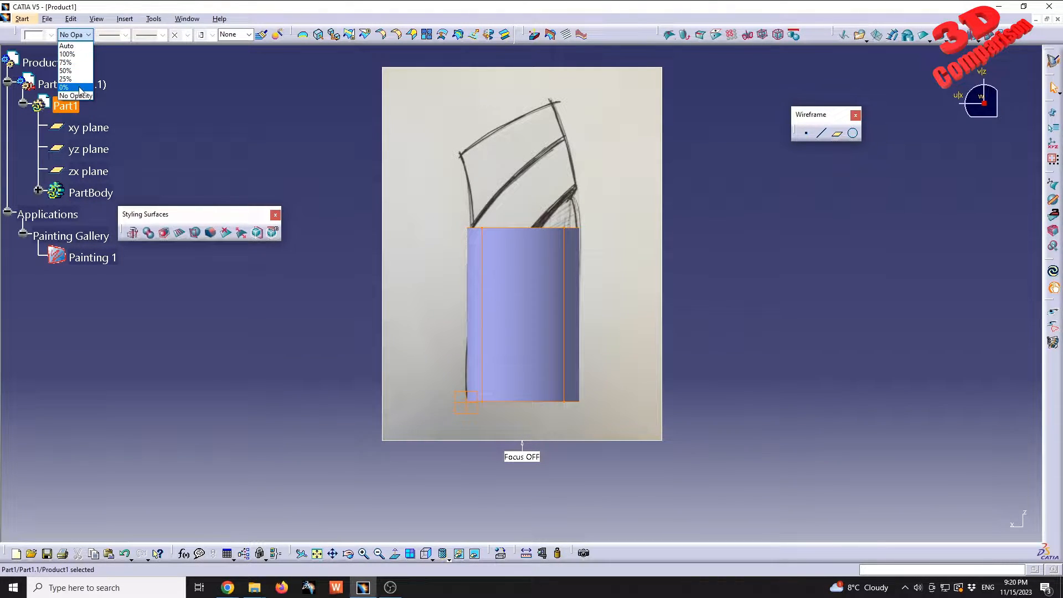
left_click(192, 118)
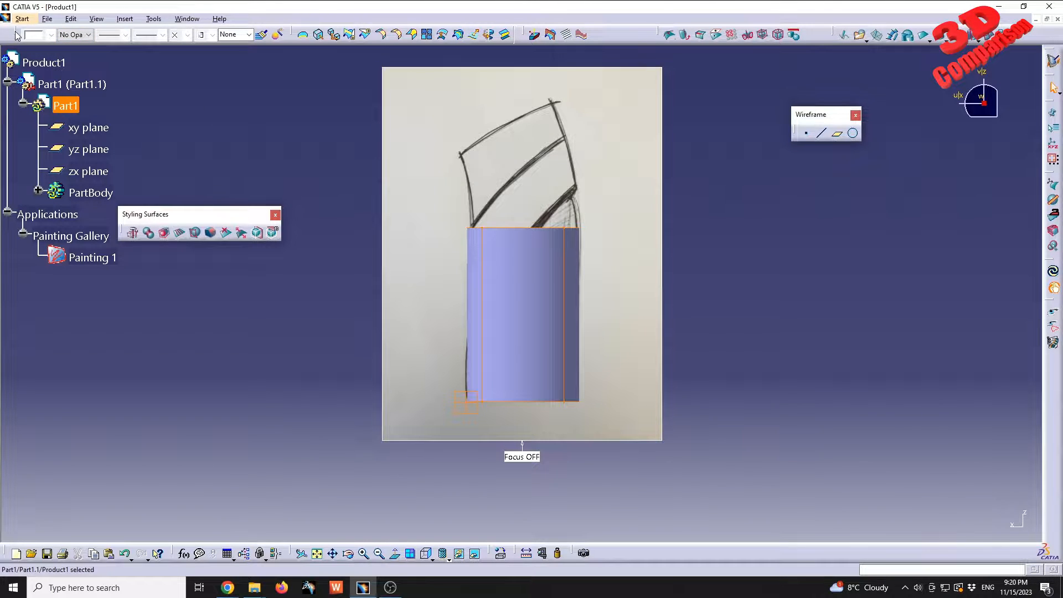
Undock and close the Graphic Properties toolbar, show it again and return it to its docked place
left_click_drag(18, 35, 185, 87)
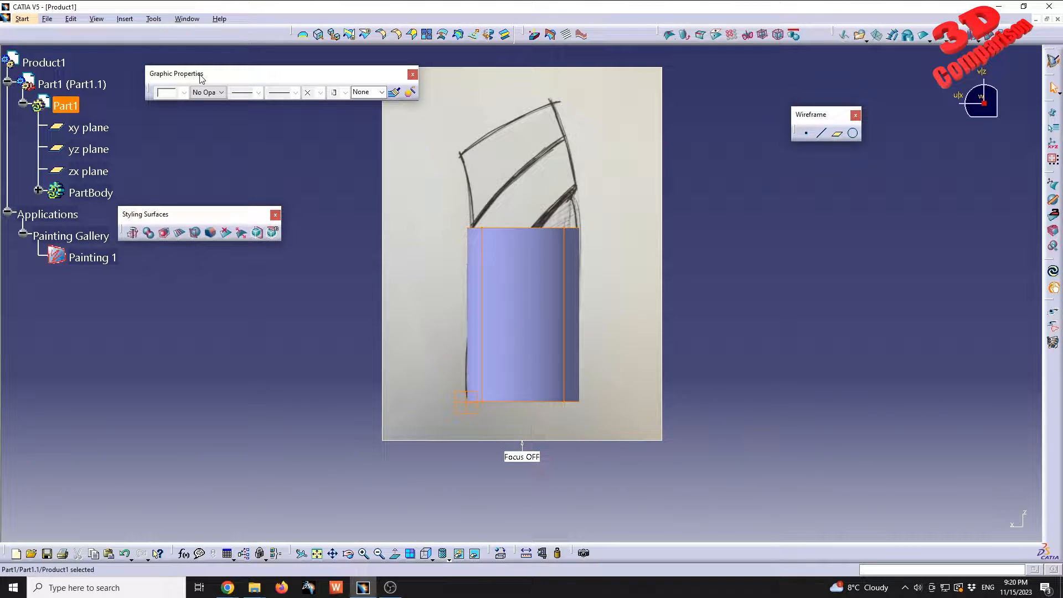
left_click(413, 74)
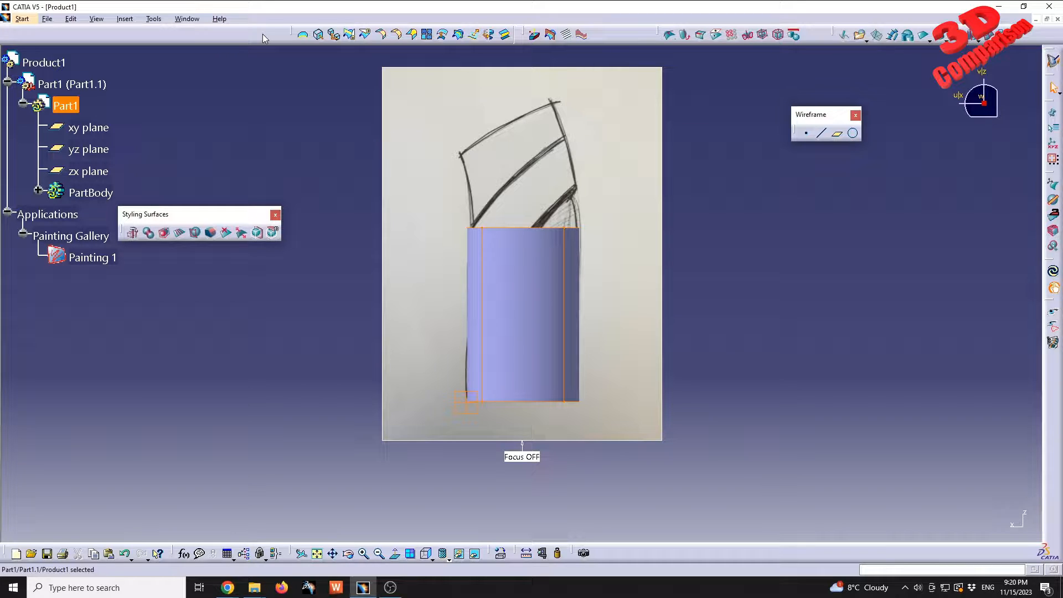
right_click(1038, 39)
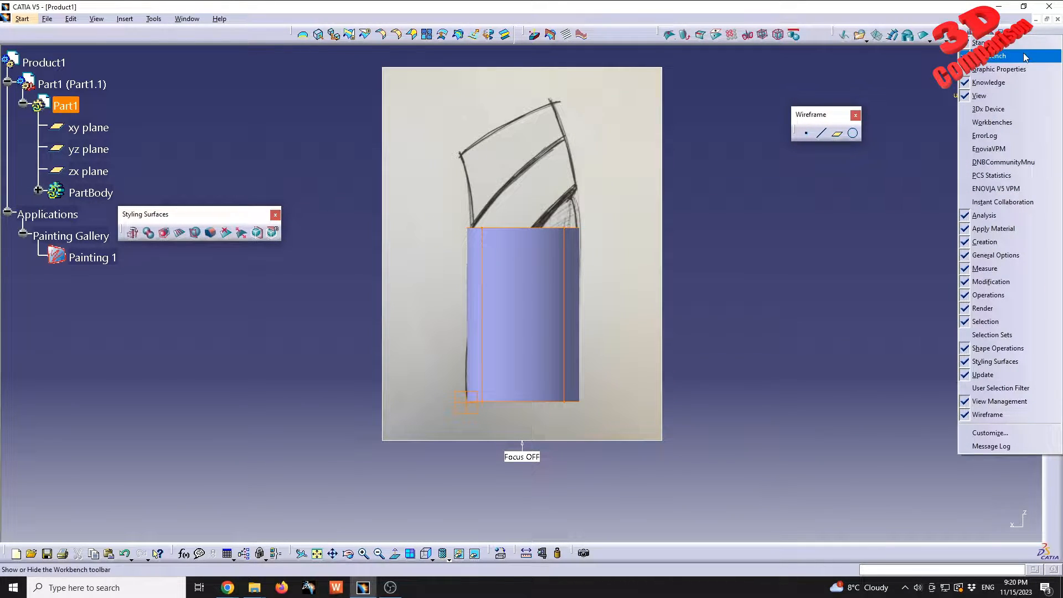
left_click(1023, 70)
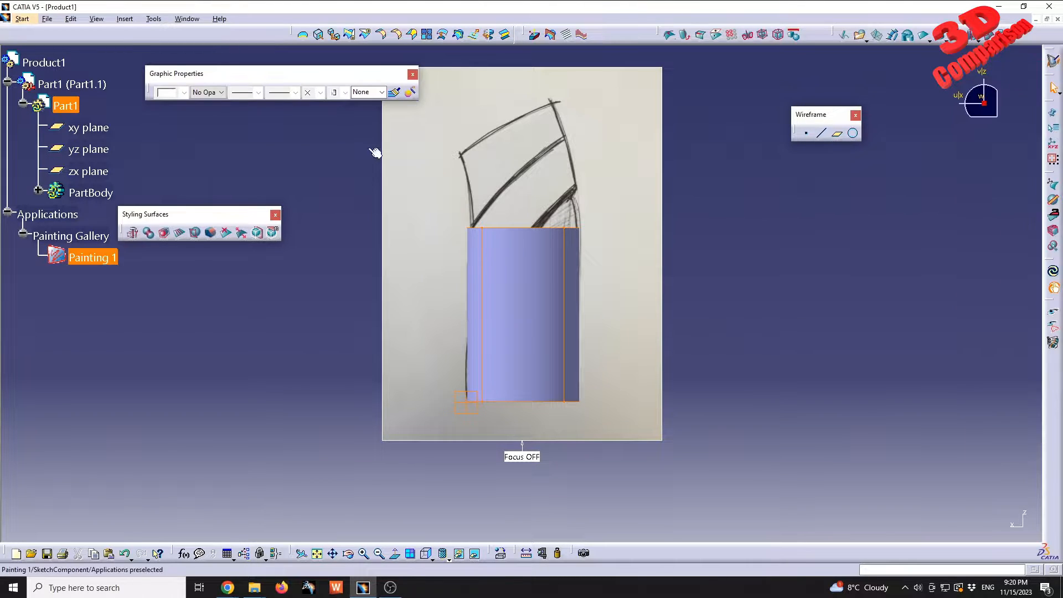
left_click_drag(783, 282, 728, 267)
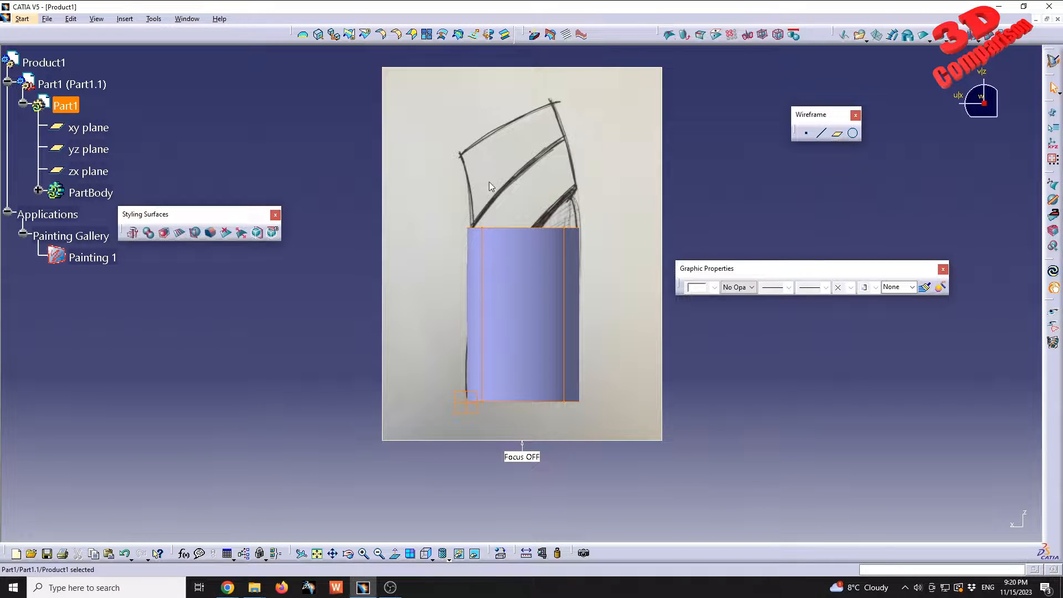
left_click_drag(250, 107, 251, 107)
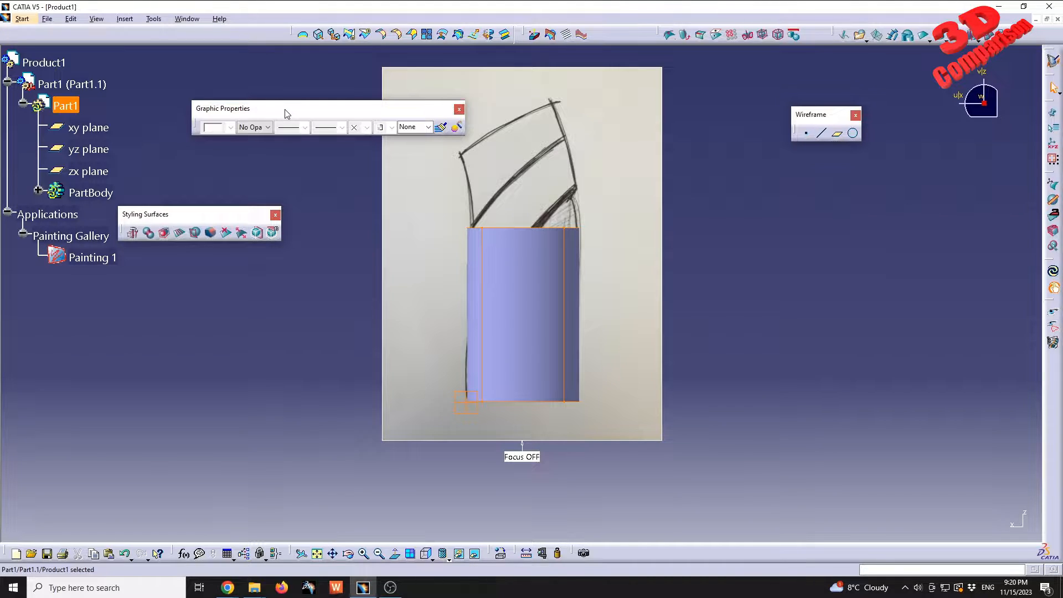
left_click_drag(288, 113, 160, 88)
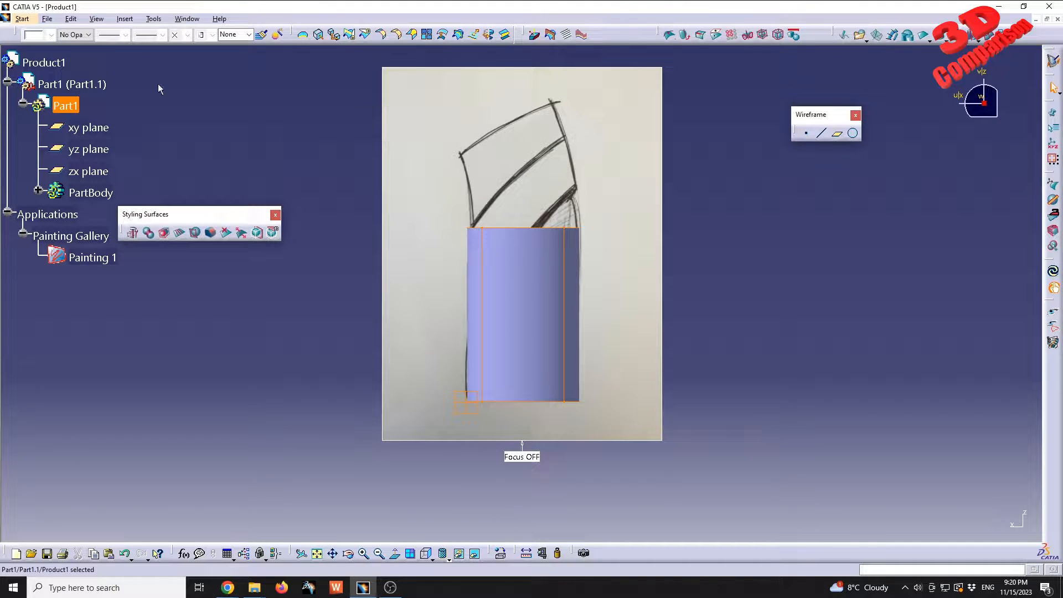
left_click(159, 86)
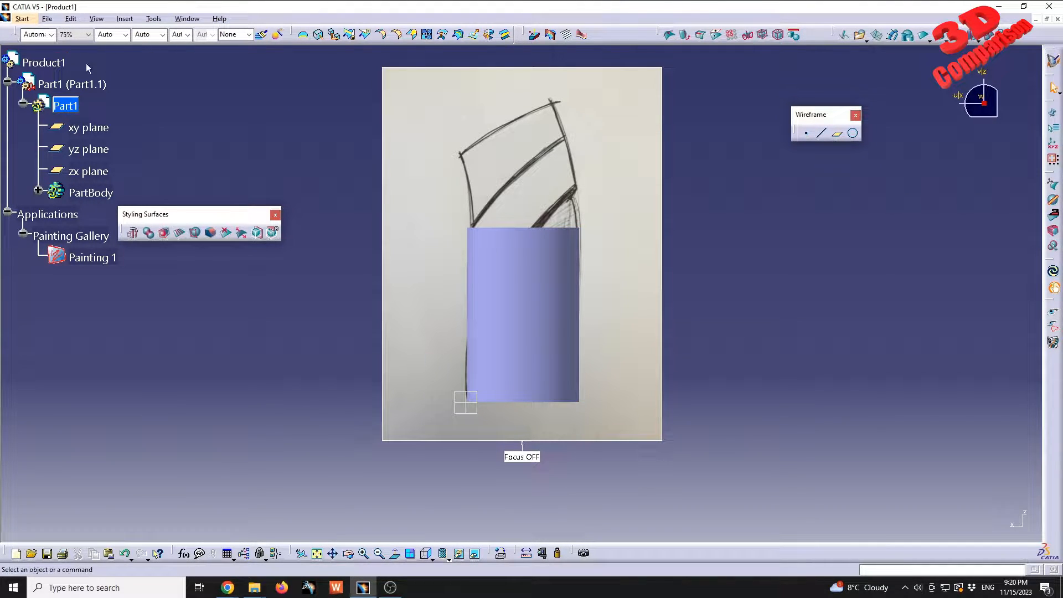
Reduce Part1's opacity so the bottle sketch can be seen through the cylinder
left_click(69, 108)
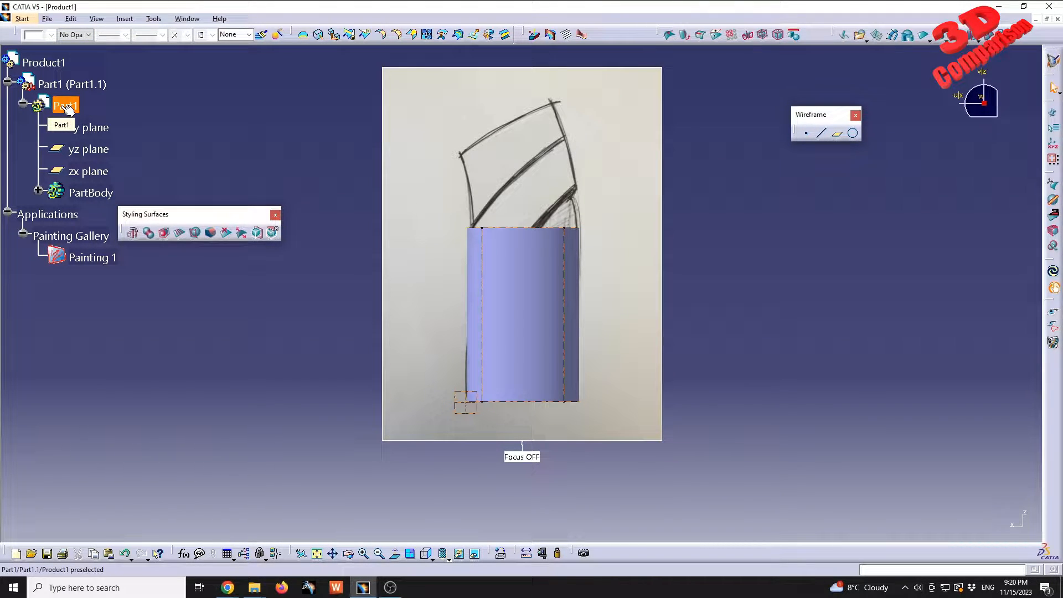
left_click(86, 34)
left_click(72, 66)
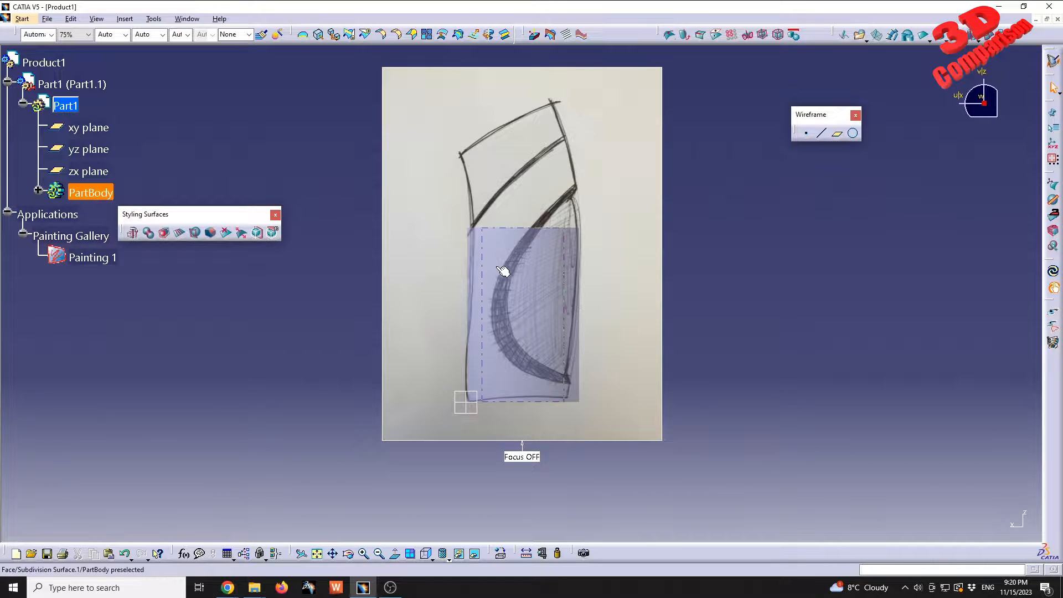
middle_click_drag(524, 256, 543, 314)
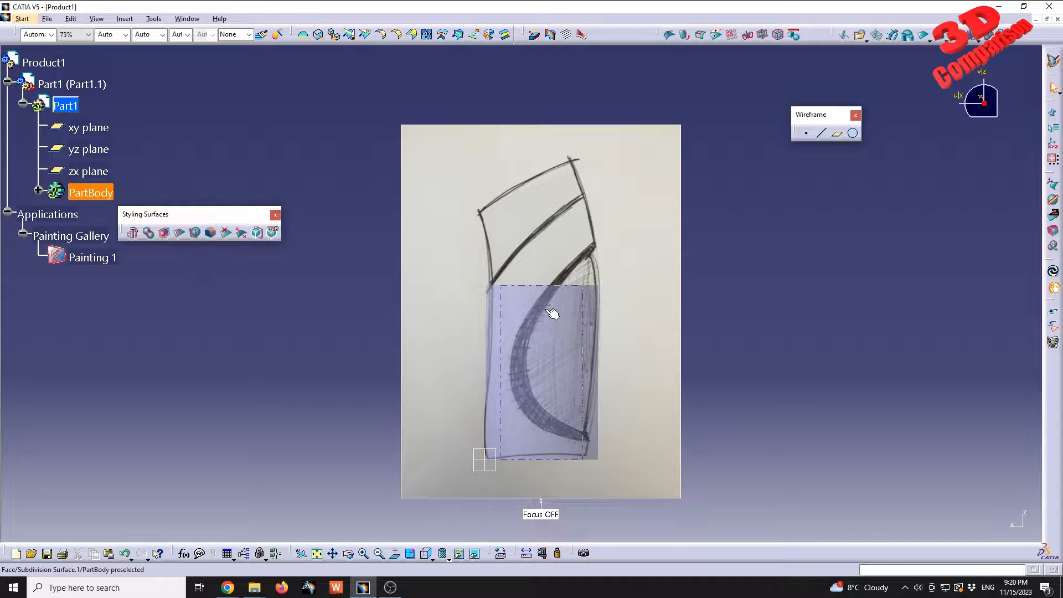
Open Subdivision Surface.1 under PartBody for editing and raise the cylinder's top vertices to the highest point of the bottle sketch
left_click(38, 190)
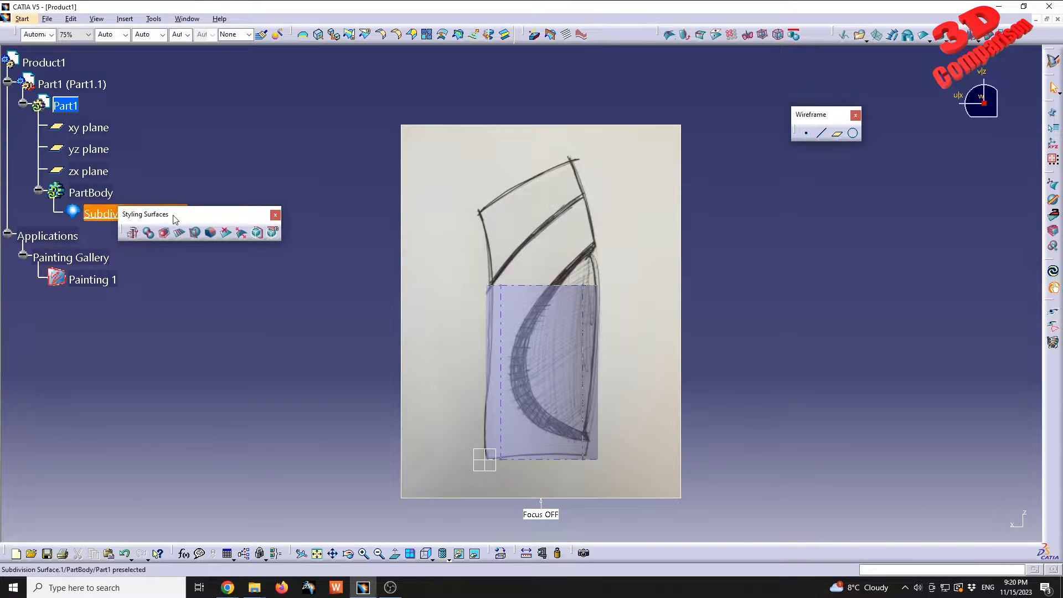
left_click_drag(164, 215, 228, 77)
left_click(144, 212)
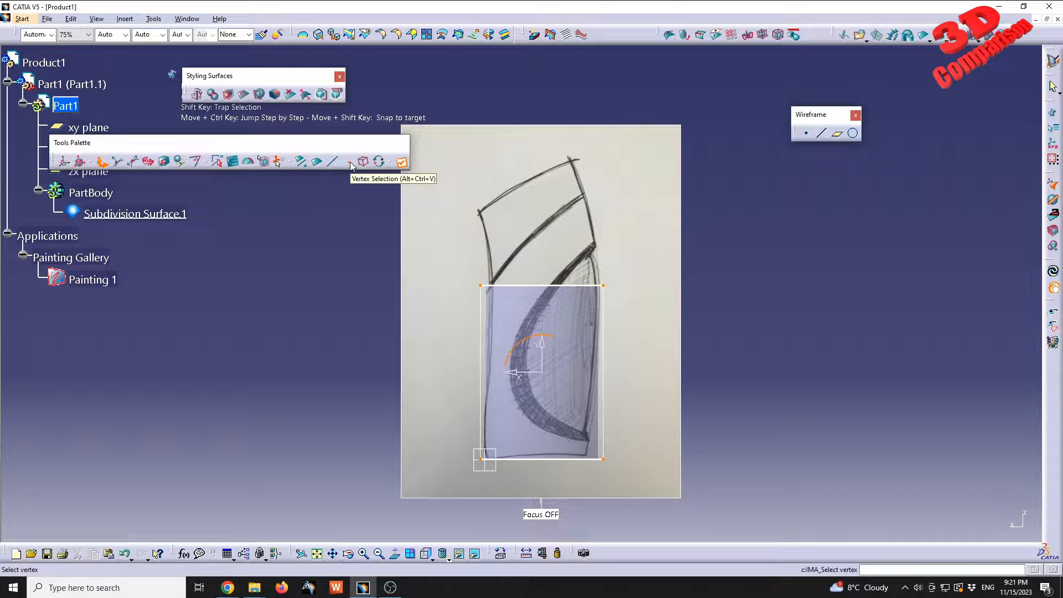
left_click_drag(365, 244, 707, 316, "shift")
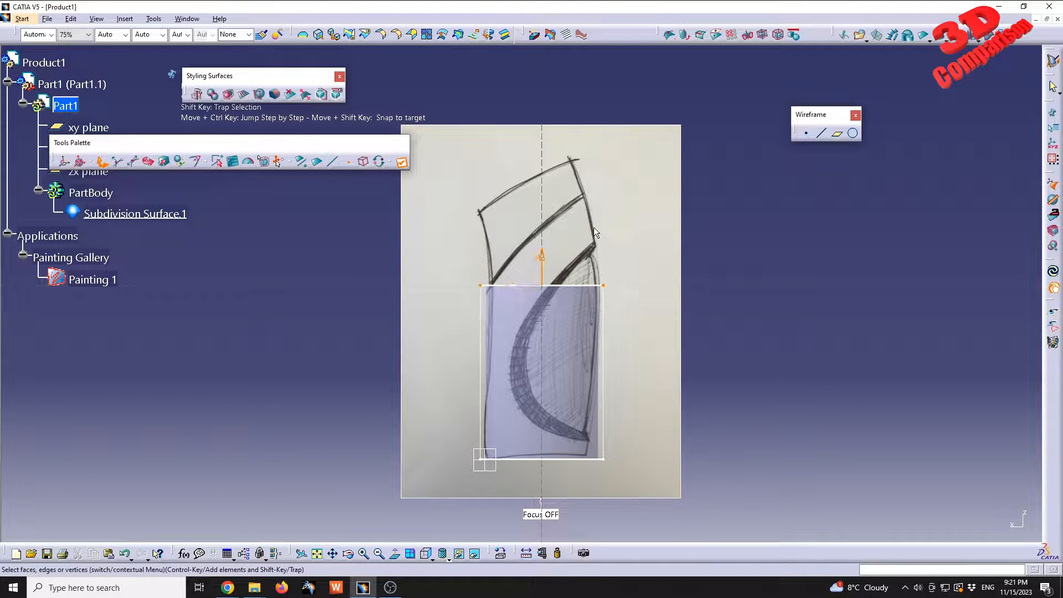
left_click_drag(540, 257, 554, 131)
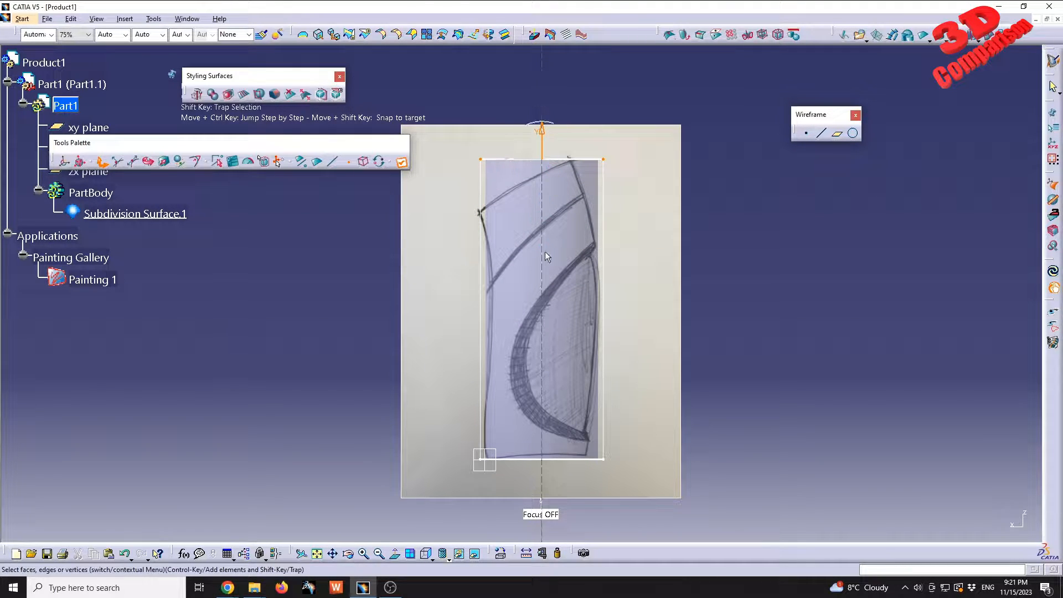
key("Escape")
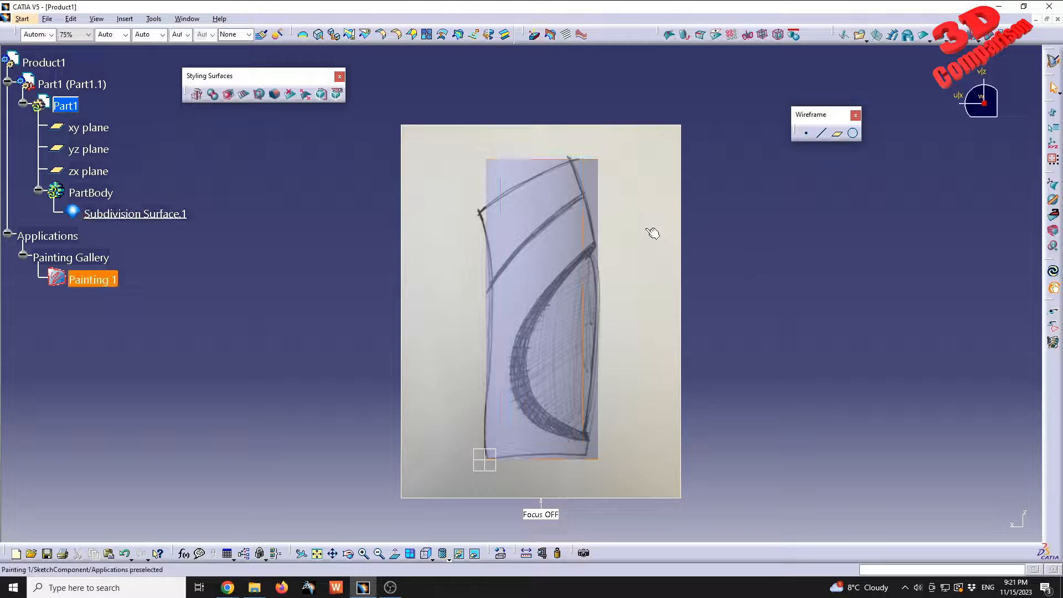
Use Face Cutting on the cylinder to cut its faces lengthwise with 3 sections along the top edge
left_click(243, 95)
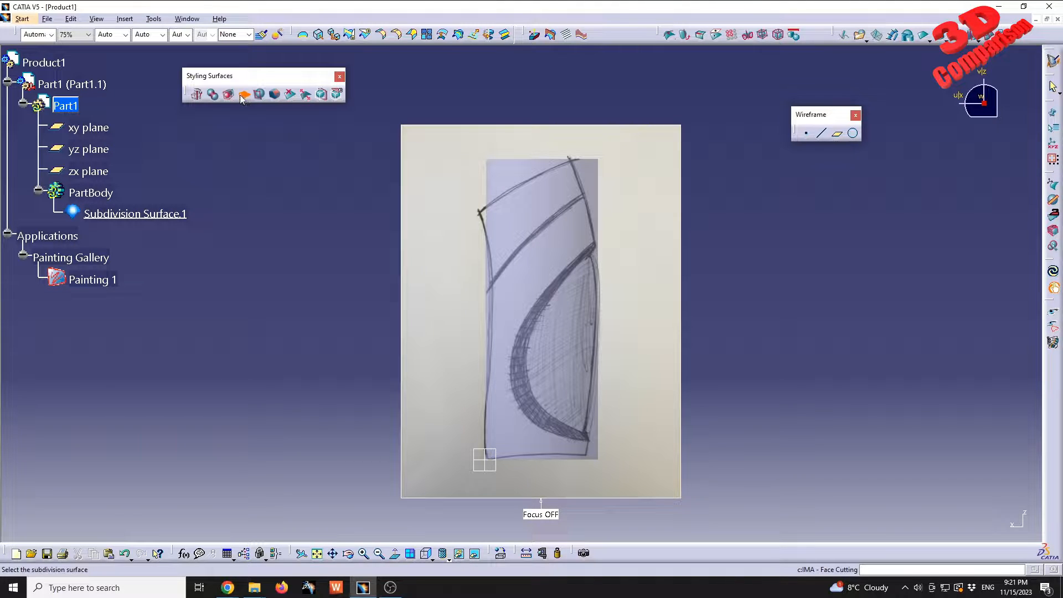
left_click(519, 250)
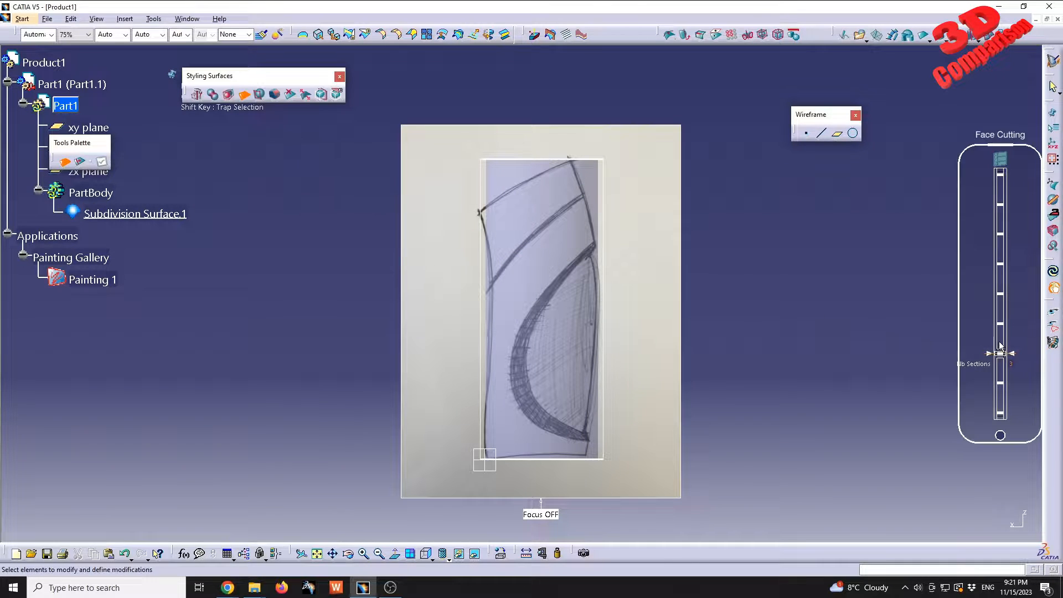
left_click(552, 161)
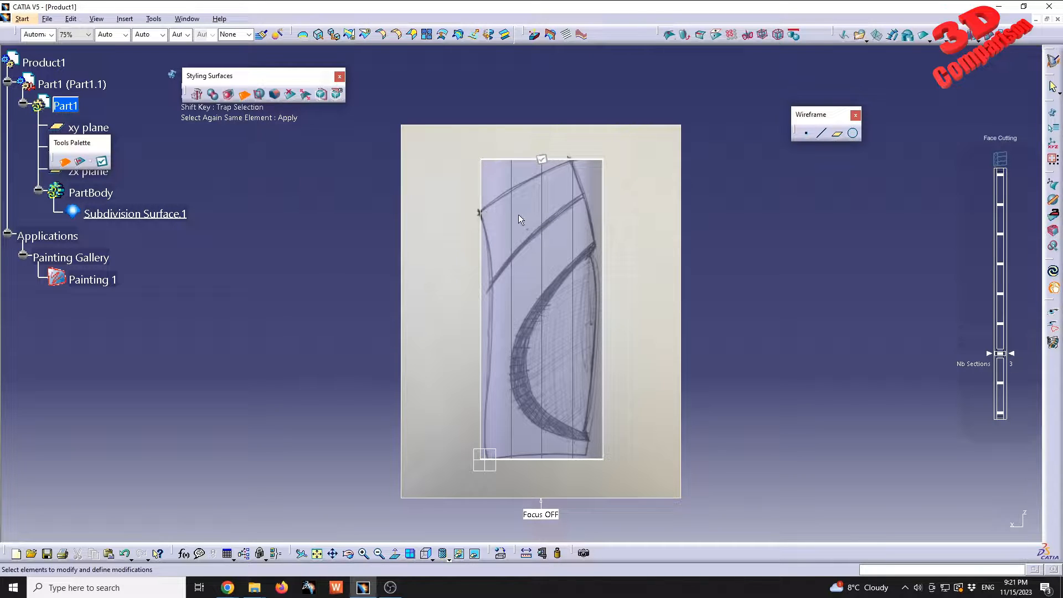
left_click(542, 162)
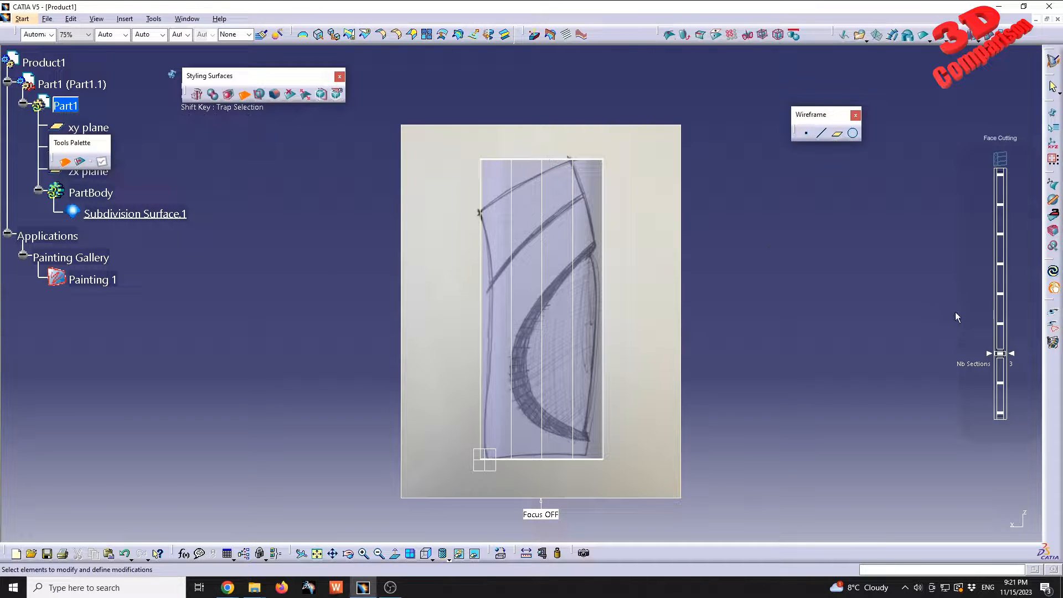
Cut the cylinder's faces across its height with 6 sections along the vertical edge and end Face Cutting
left_click_drag(1000, 353, 997, 273)
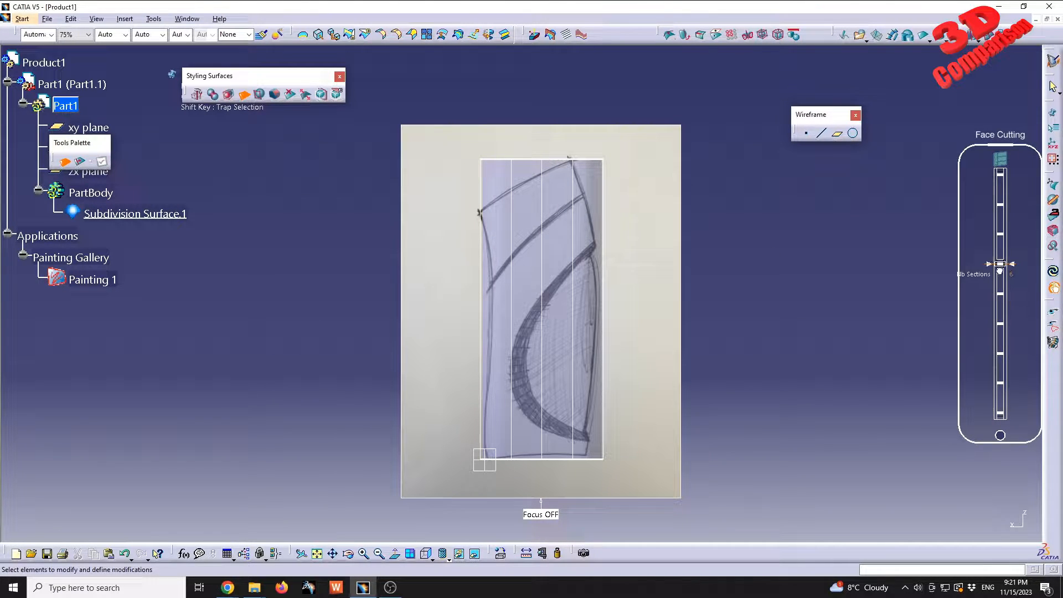
left_click(479, 367)
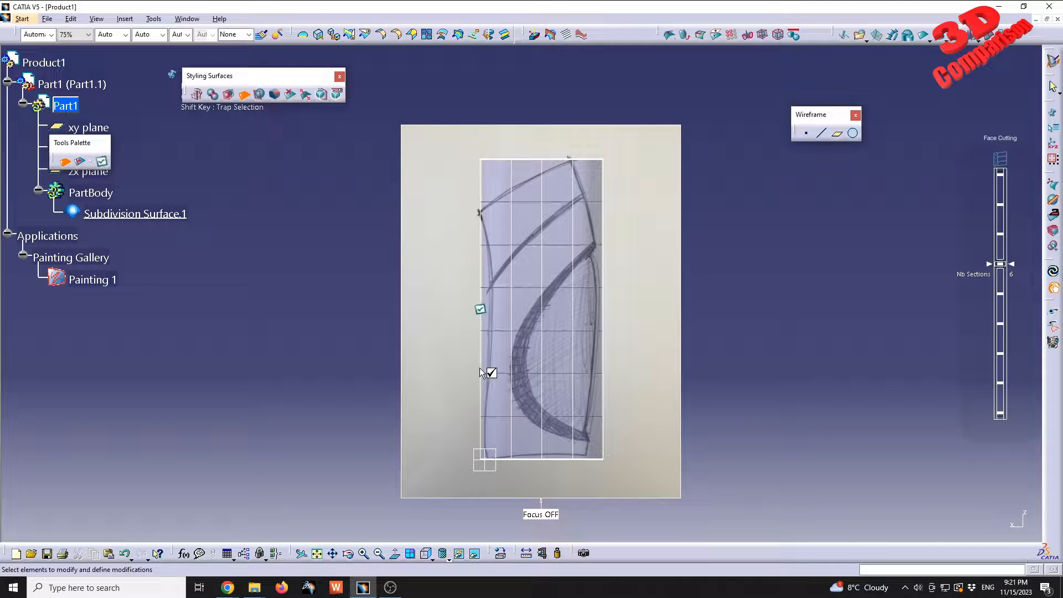
left_click(481, 313)
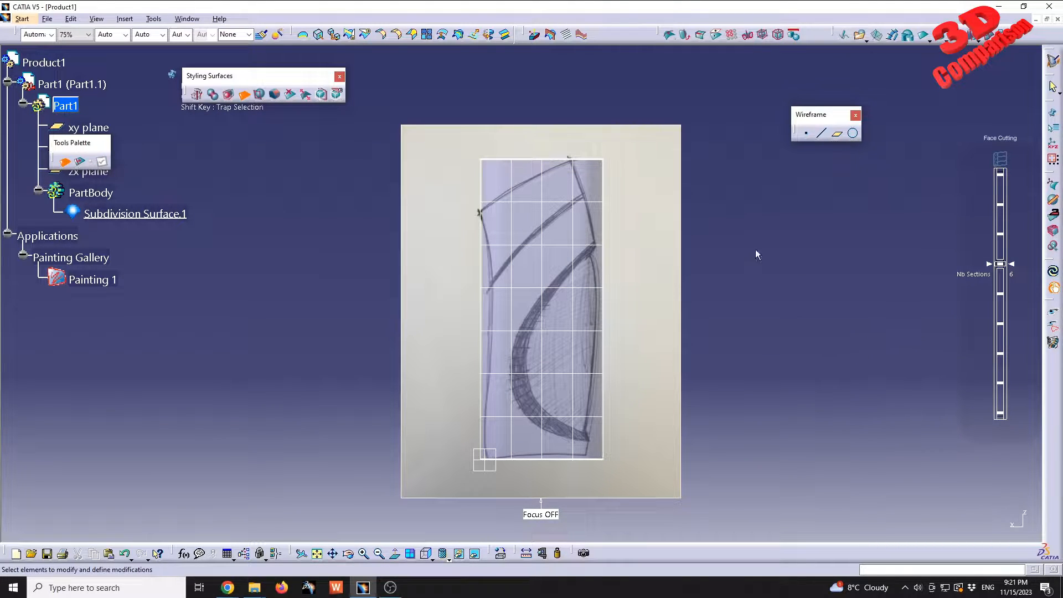
left_click(241, 99)
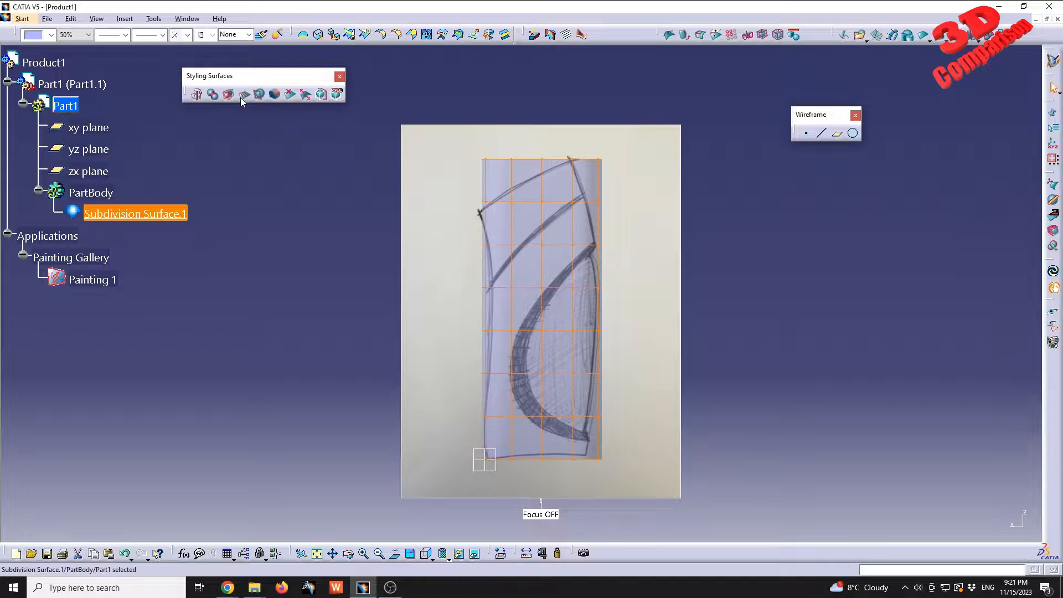
left_click(332, 314)
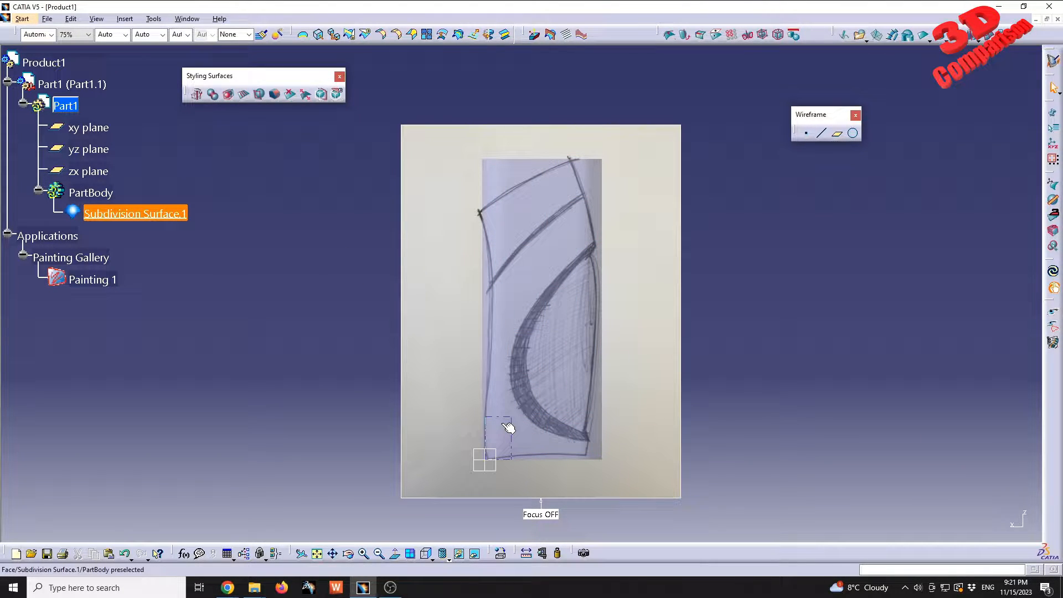
Open the subdivision surface for editing and move its bottom-left vertices inward about 3.4 mm to the sketch outline
scroll(641, 417, "up", 6)
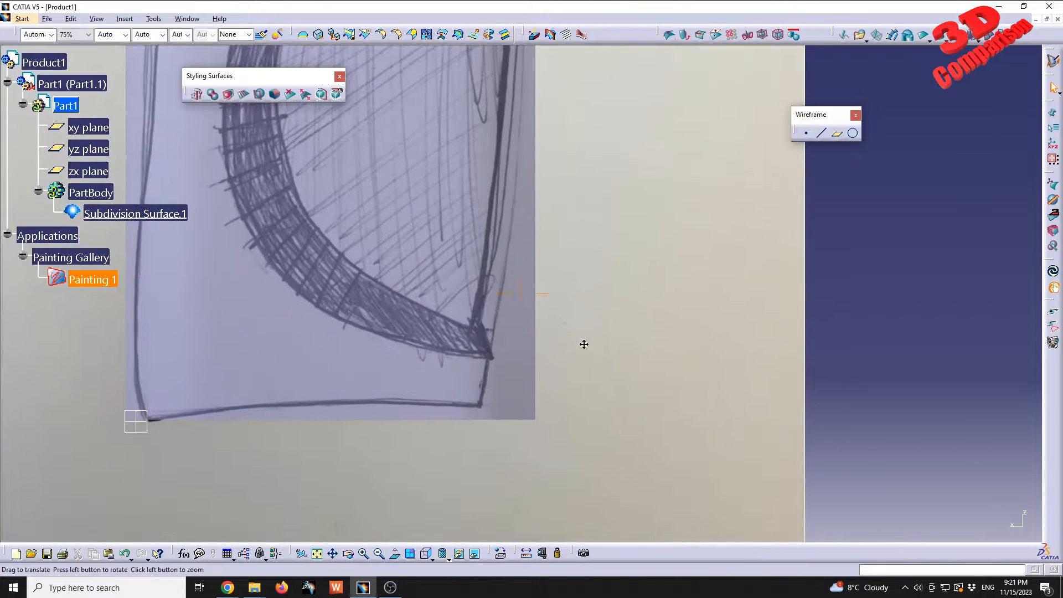
left_click(391, 345)
double_click(391, 344)
scroll(431, 326, "up", 5)
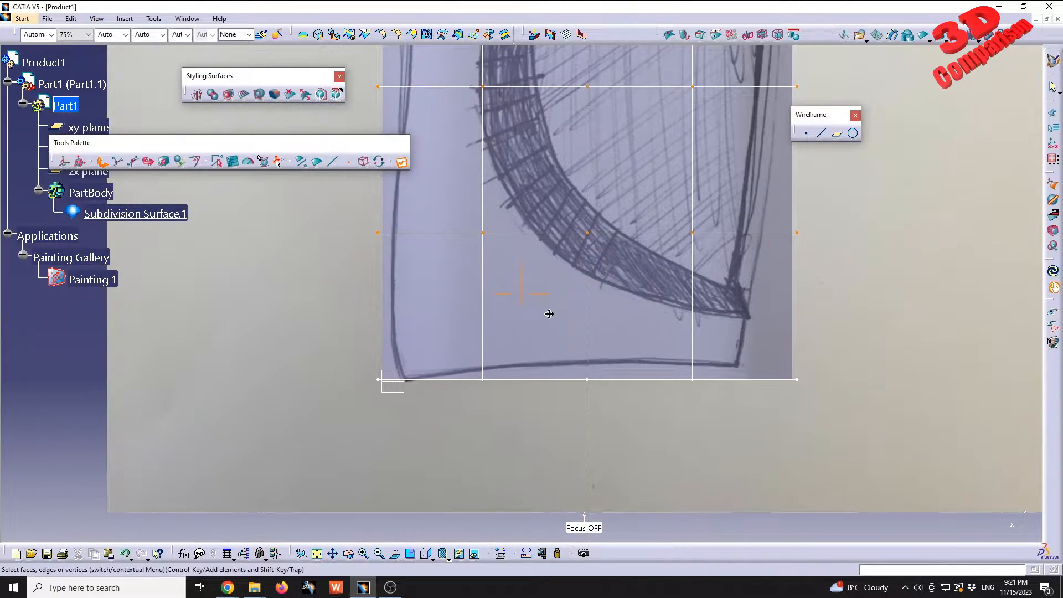
middle_click_drag(431, 327, 450, 317)
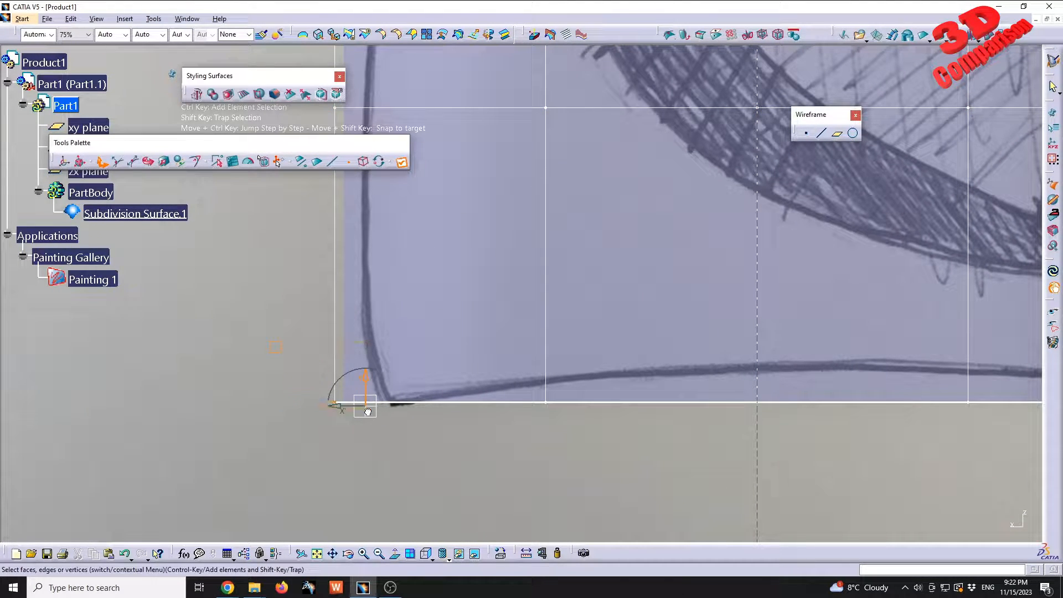
left_click_drag(423, 483, 423, 483)
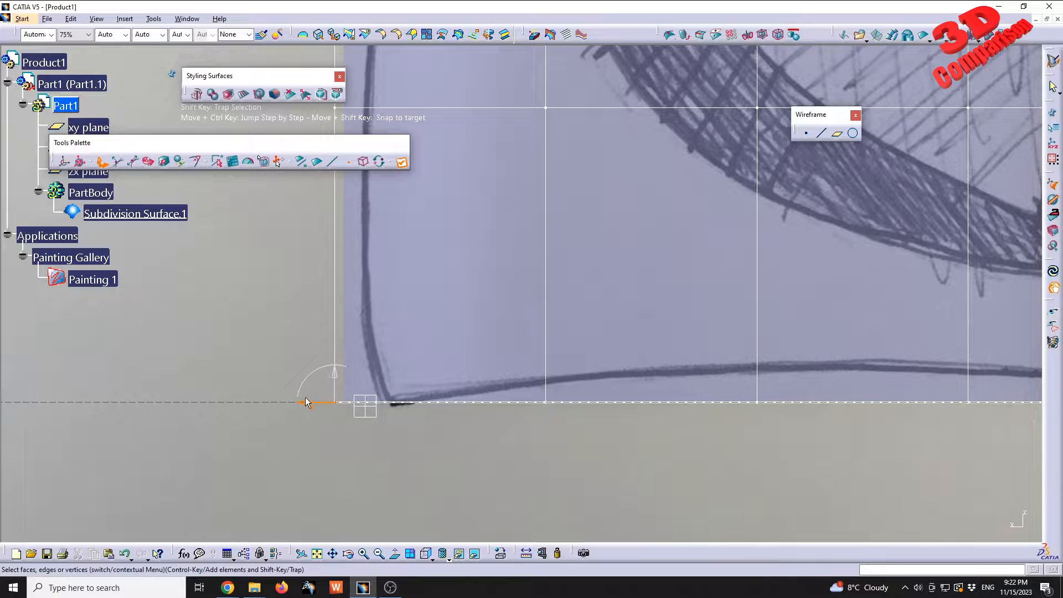
mouse_move(305, 400)
left_mouse_down()
mouse_move(356, 405)
mouse_move(344, 408)
left_mouse_up()
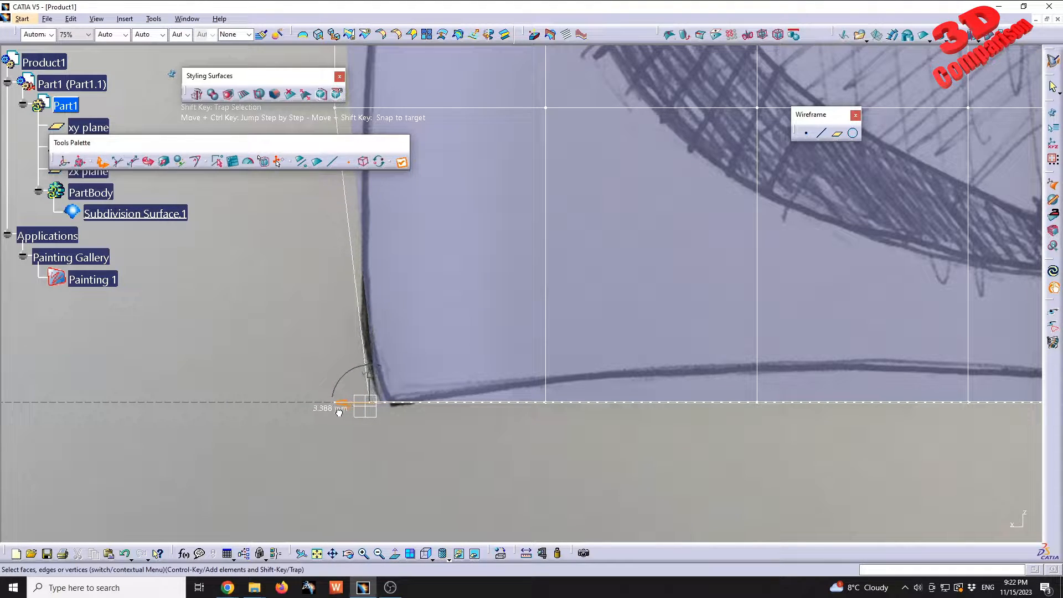
Move the cylinder's bottom-right vertices inward to line up with the lower right corner of the bottle sketch
left_click(100, 163)
middle_click_drag(682, 288, 482, 297)
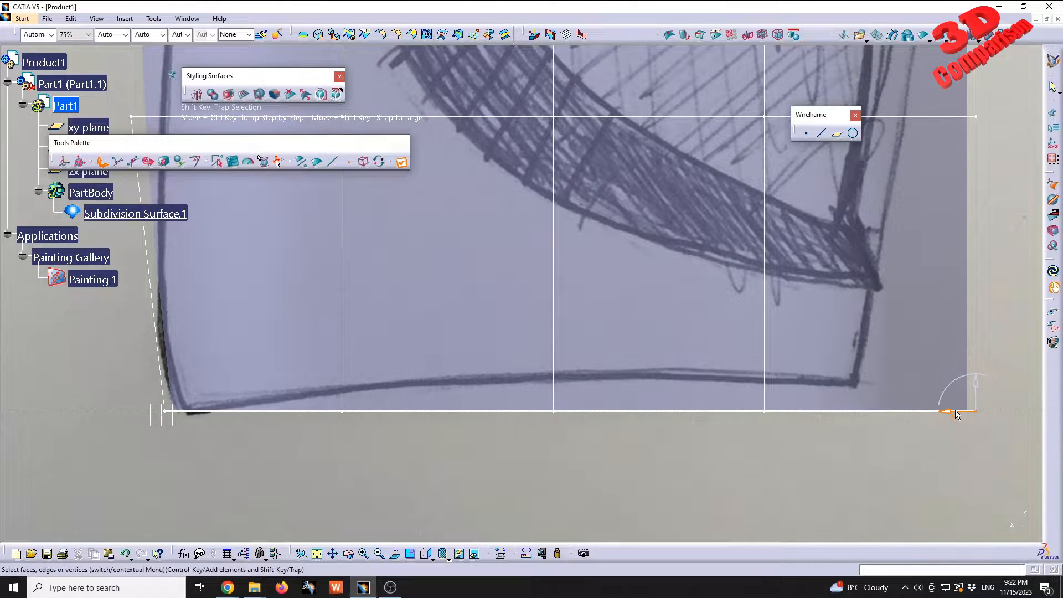
left_click_drag(955, 410, 846, 398)
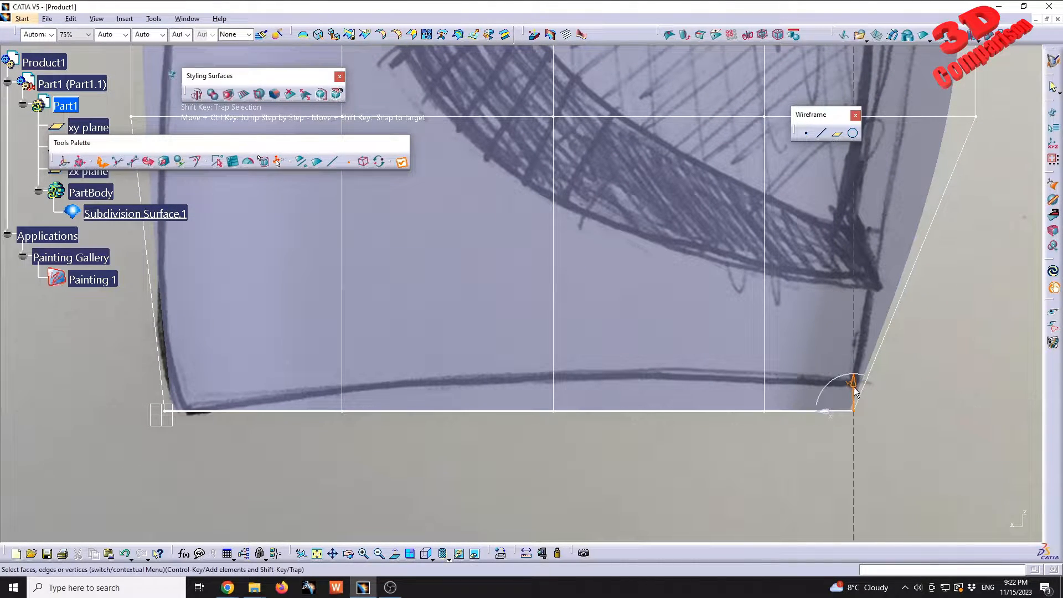
left_click(826, 411)
Pull in the right-side vertices of the first two rows above the base to follow the sketched bottle outline
middle_click_drag(862, 241, 725, 346)
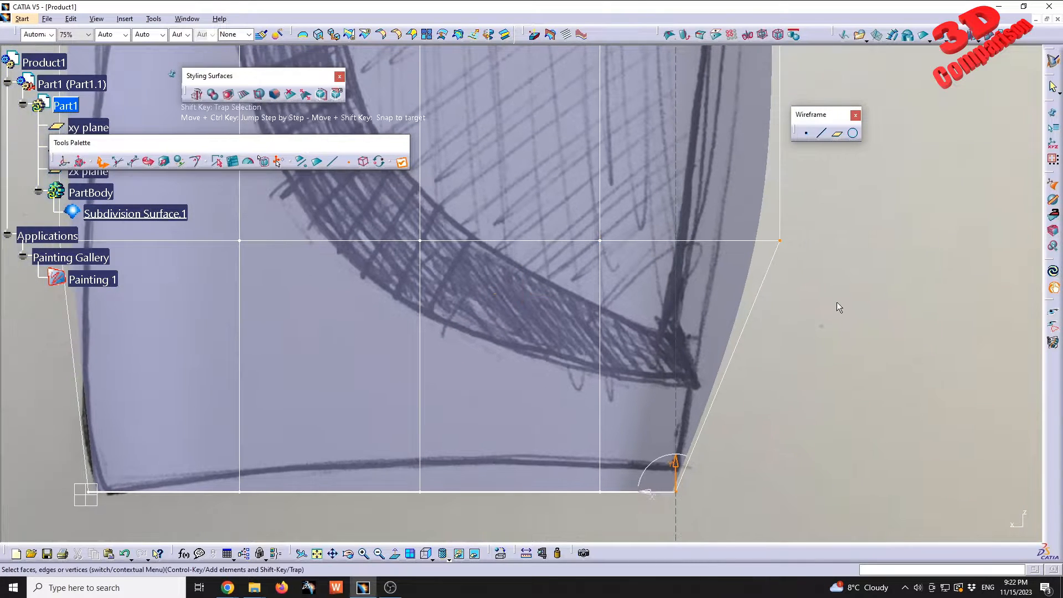
left_click(778, 242)
left_click_drag(761, 244, 704, 244)
middle_click_drag(743, 98, 666, 359)
left_click(701, 249)
left_click_drag(679, 250, 654, 257)
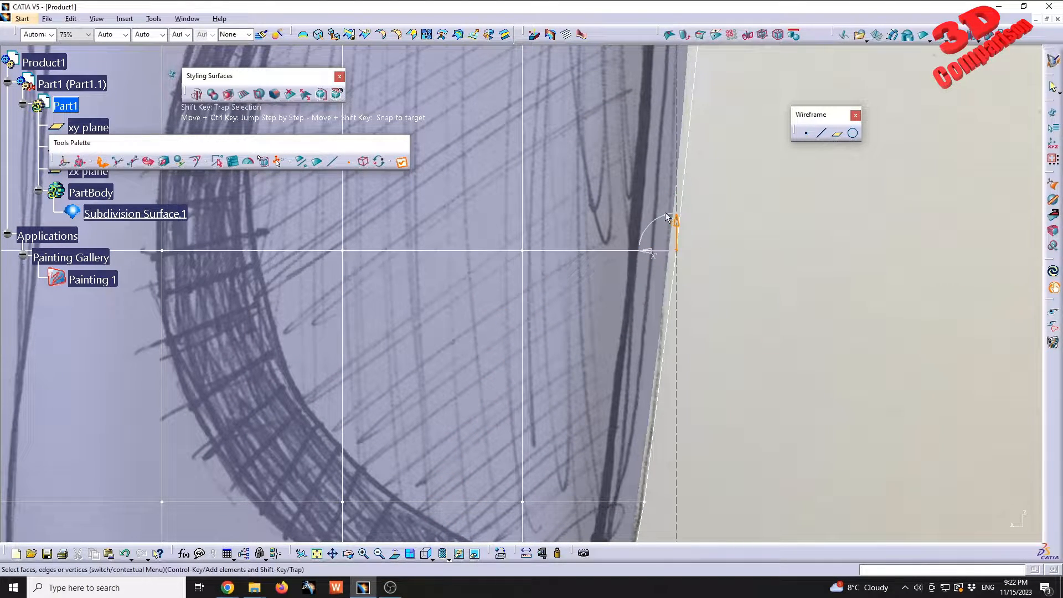
middle_click_drag(737, 487, 729, 404)
left_click_drag(739, 461, 624, 387)
left_click_drag(612, 422, 623, 420)
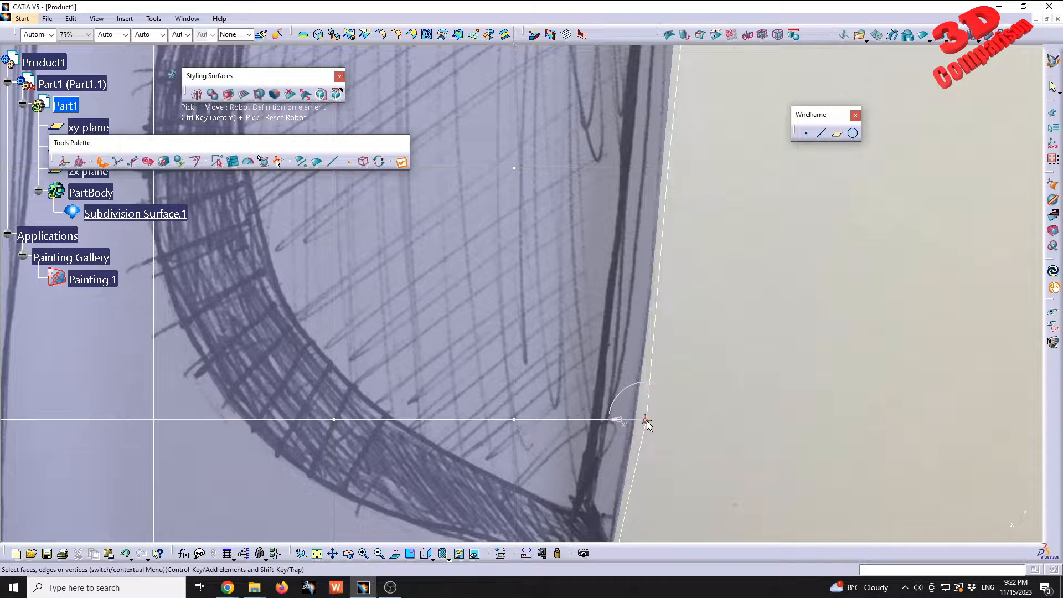
Pull in the right-side vertices of the third, fourth and fifth rows above the base to follow the sketched outline
middle_click_drag(723, 191, 690, 297)
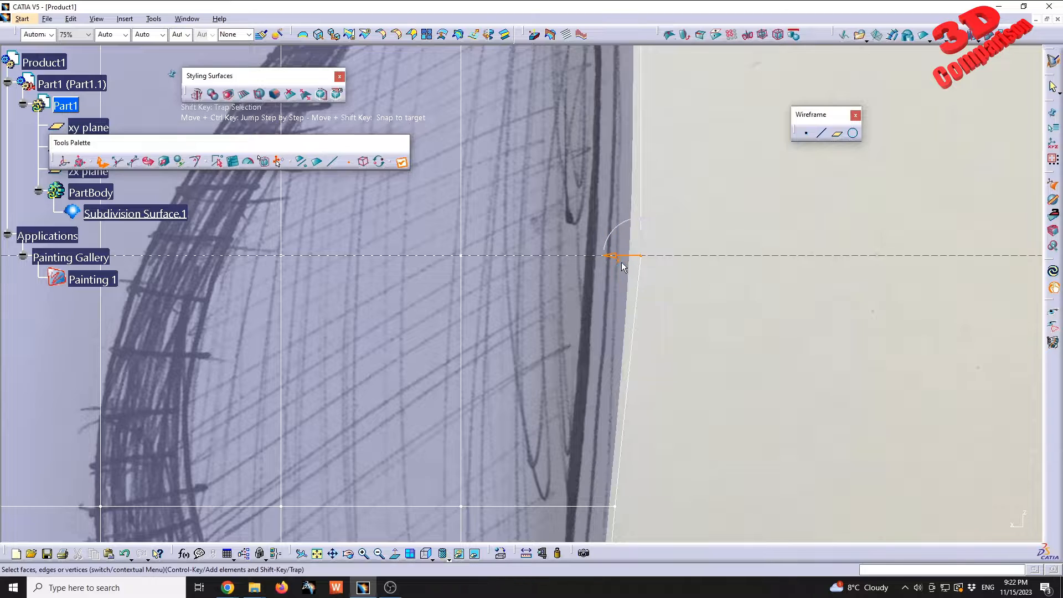
left_click_drag(620, 257, 603, 258)
middle_click_drag(688, 102, 696, 351)
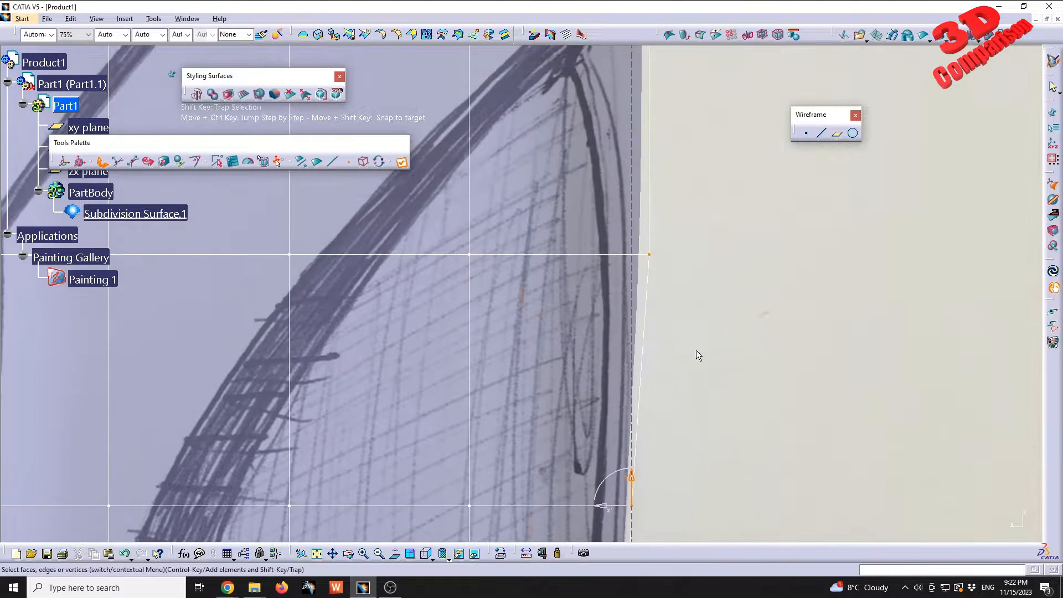
left_click_drag(620, 256, 596, 256)
middle_click_drag(686, 77, 773, 322)
left_click_drag(794, 281, 705, 213)
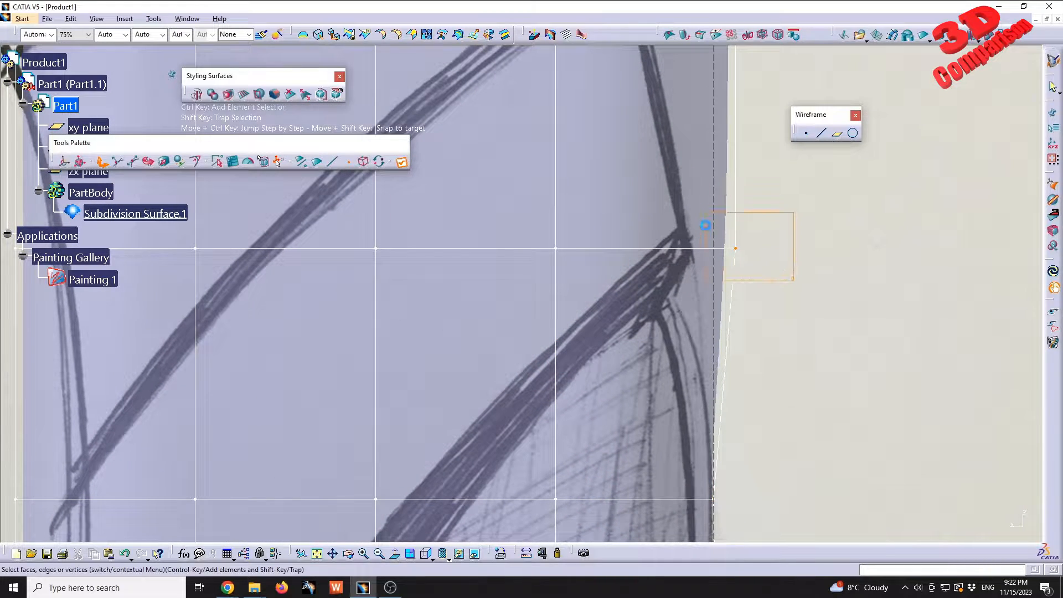
left_click_drag(706, 249, 684, 259)
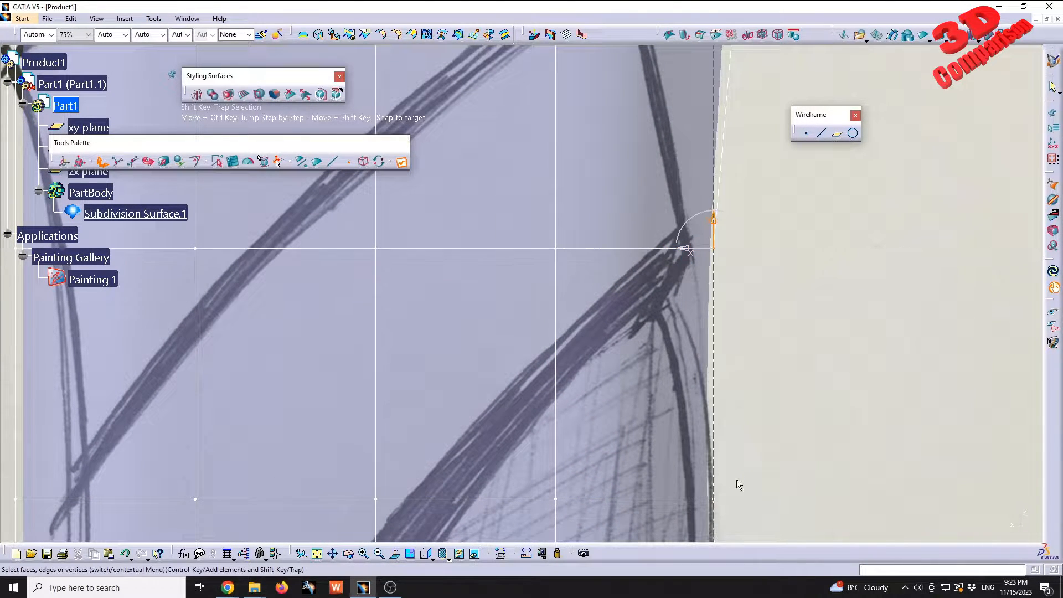
Move the right-side vertices in the row just below the top edge inward about 11.2 mm to the sketch line
middle_click_drag(713, 188, 741, 357)
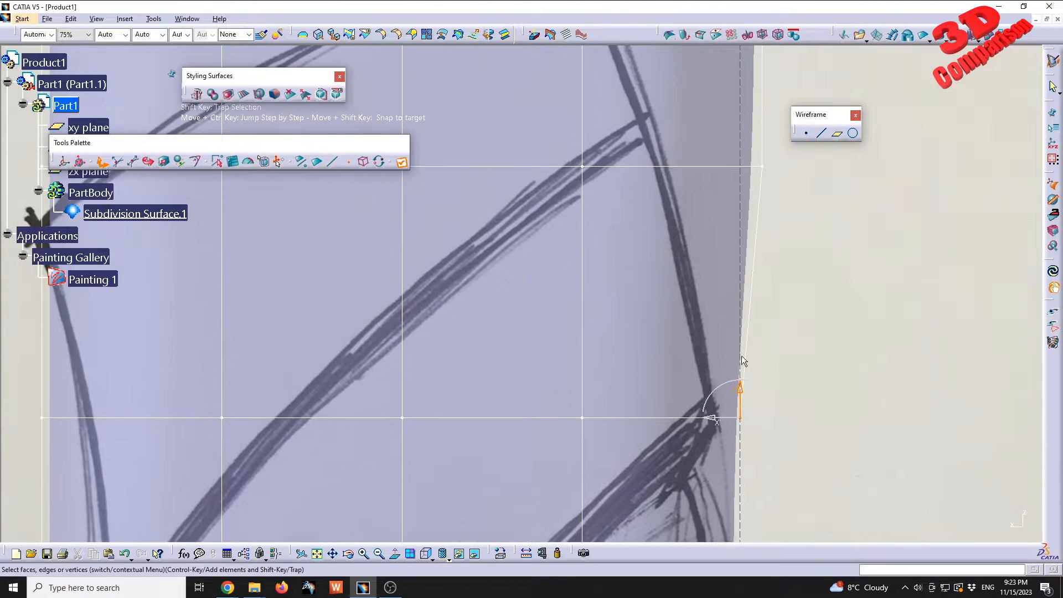
middle_click_drag(719, 257, 705, 342)
left_click_drag(784, 284, 736, 206)
left_click_drag(720, 252, 622, 266)
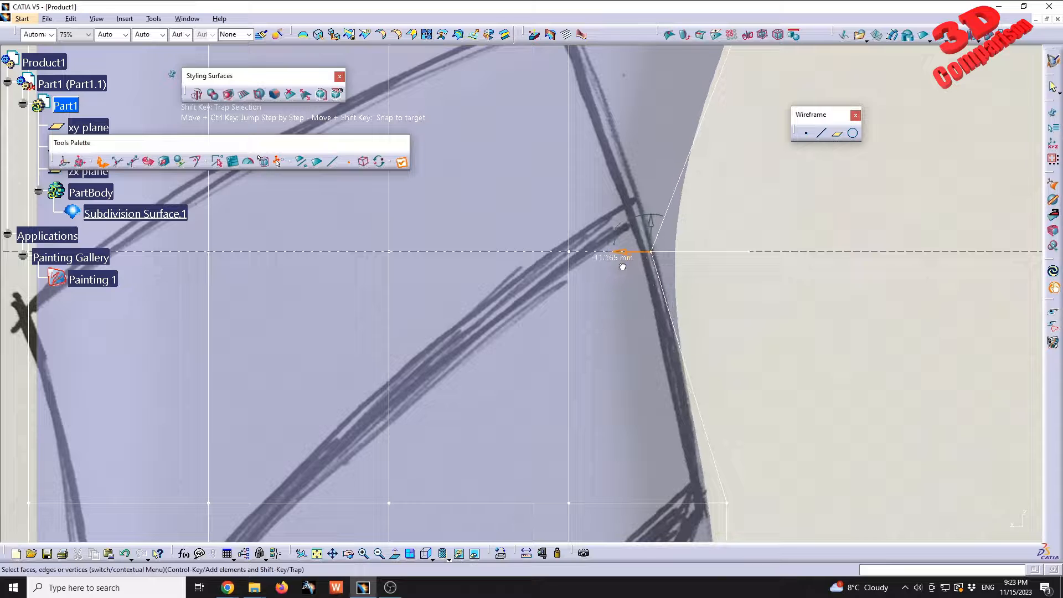
Shift the top row's inner and right-end vertices left to fit the sketch's upper right corner, and nudge the side vertices below outward about 0.5 mm
middle_click_drag(731, 372, 684, 274)
middle_click_drag(636, 182, 662, 338)
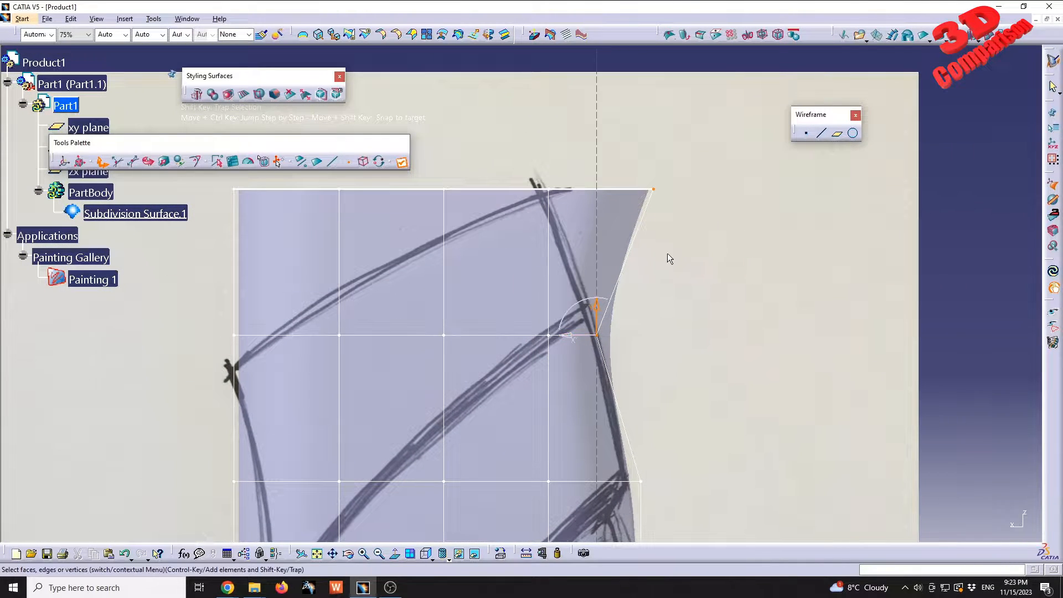
middle_click_drag(546, 234, 584, 255)
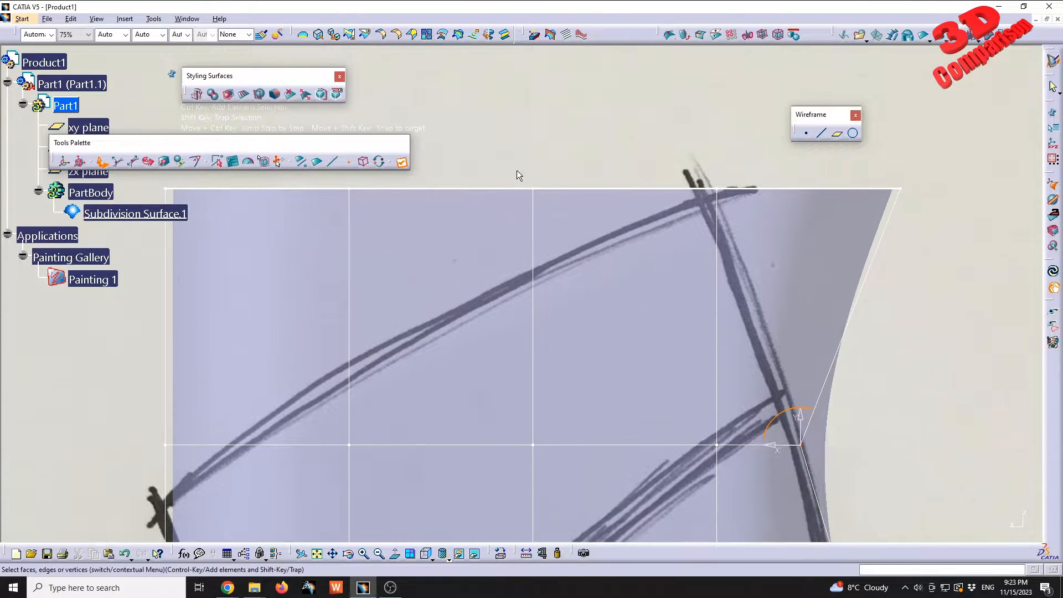
left_click_drag(522, 188, 572, 195)
left_click_drag(824, 168, 938, 231)
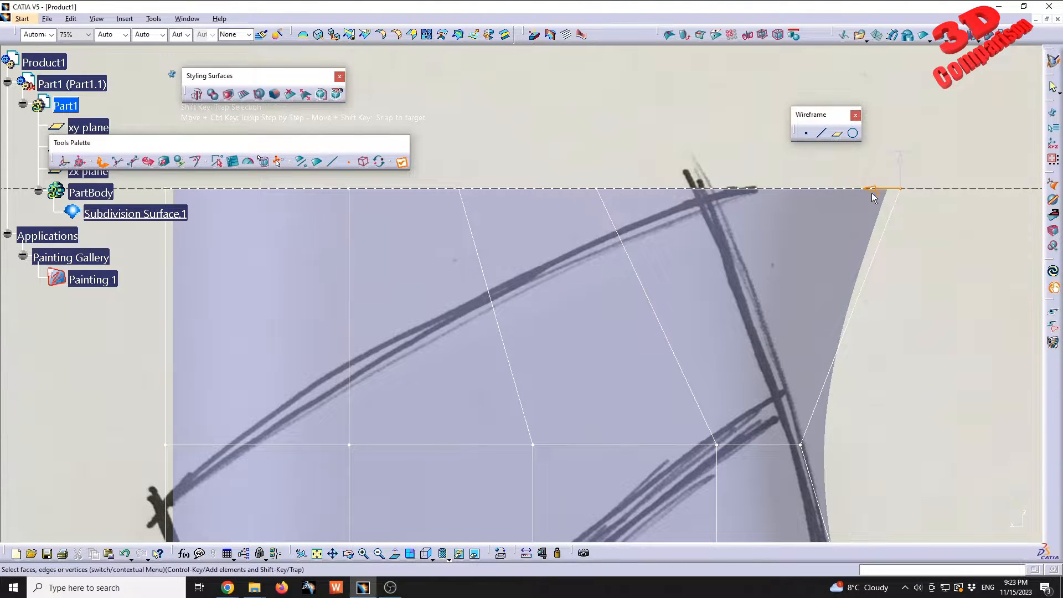
left_click_drag(871, 193, 700, 204)
middle_click_drag(830, 391, 770, 310)
left_click_drag(806, 406, 739, 340)
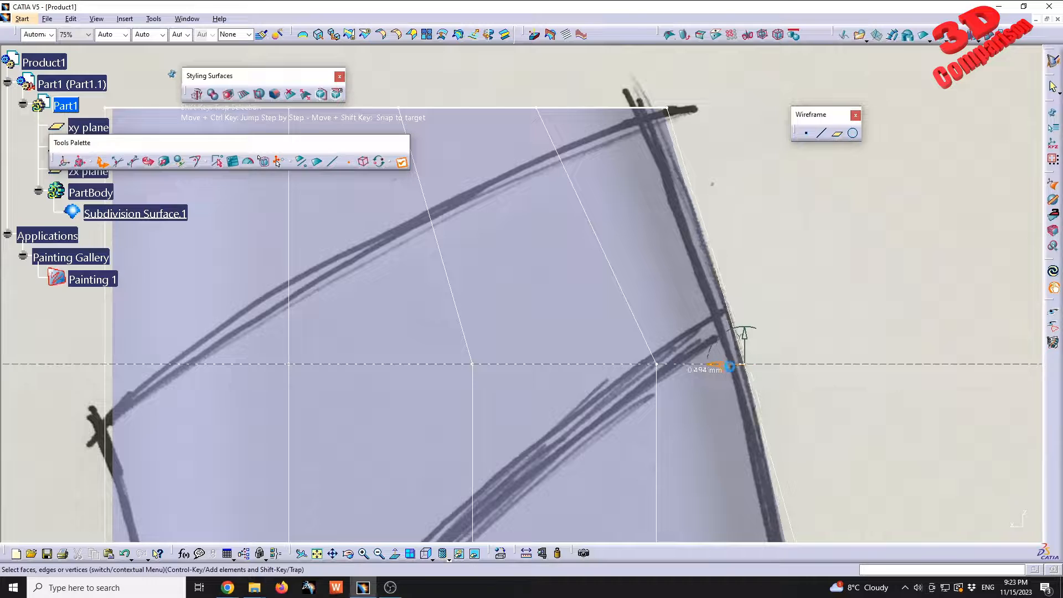
Lower the top-left corner vertices of the surface about 11 mm toward the sketch's slanted top line
middle_click_drag(442, 298, 694, 325)
middle_click_drag(669, 284, 693, 301)
left_click(693, 294)
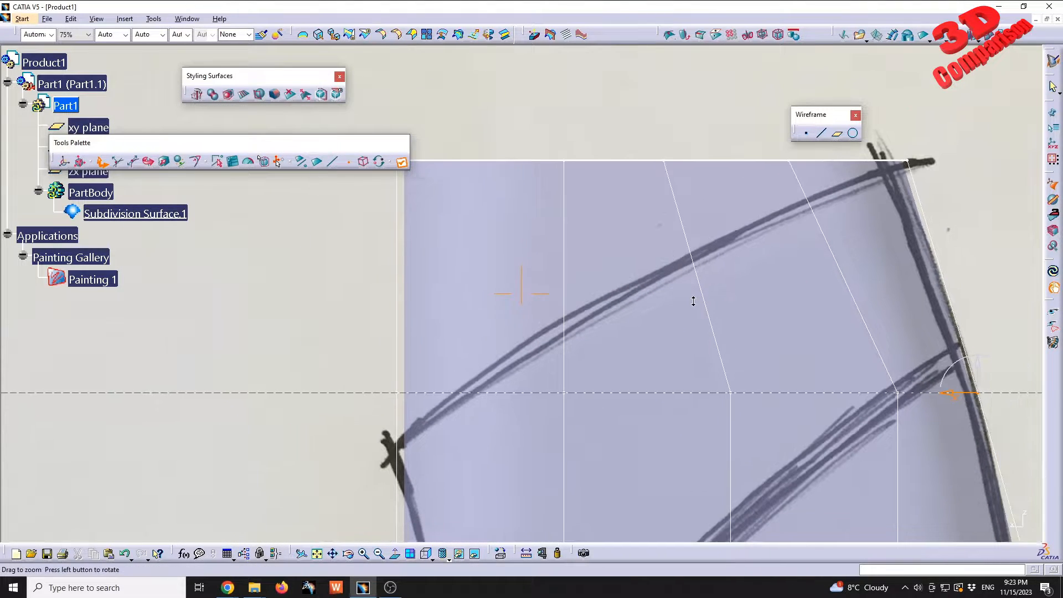
middle_click_drag(457, 356, 518, 359)
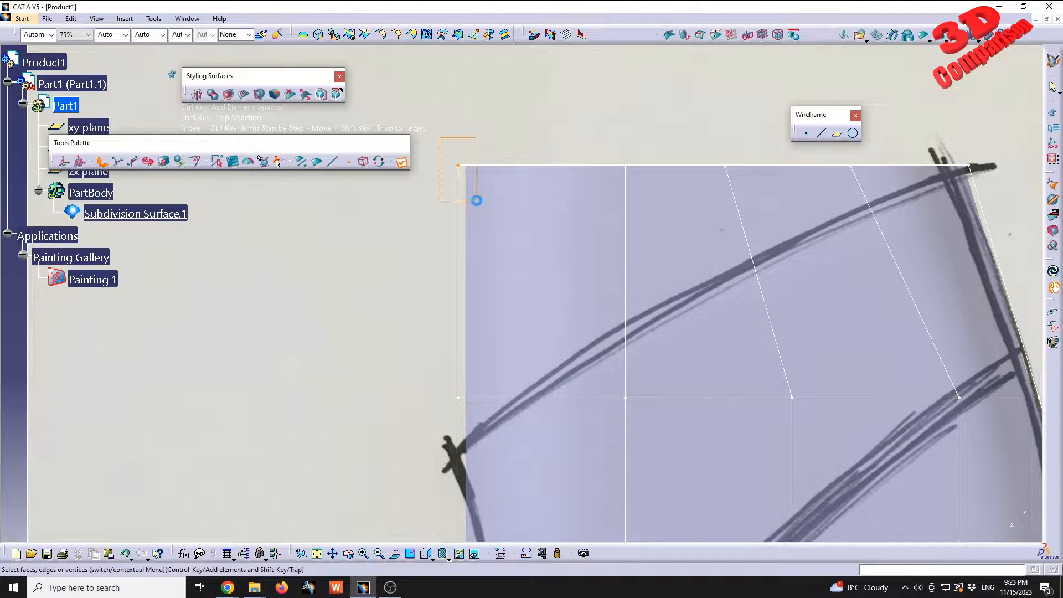
left_click_drag(458, 145, 458, 341)
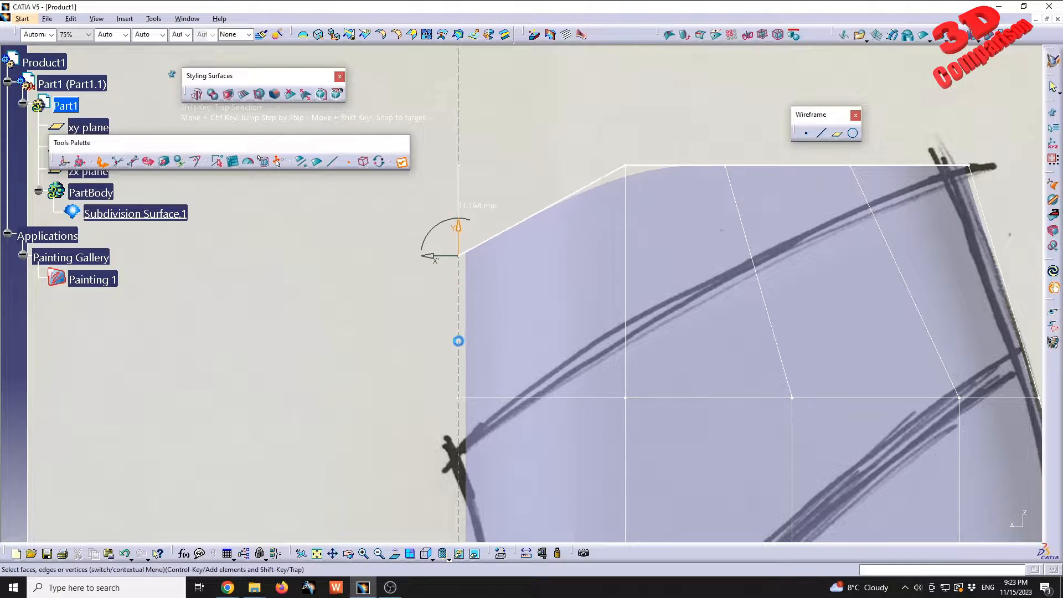
Lower the two uppermost left-side vertex rows together and move the corner vertices outward to the left tip of the sketched top line
middle_click_drag(485, 336, 508, 253)
left_click_drag(463, 137, 531, 339, "shift")
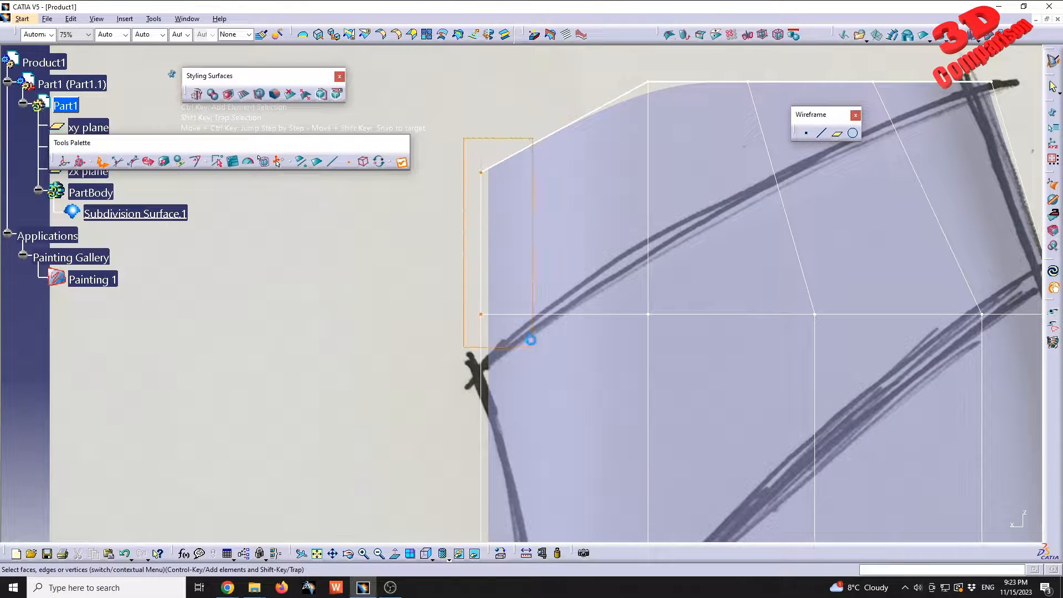
left_click_drag(481, 217, 483, 387)
middle_click_drag(536, 357, 542, 302)
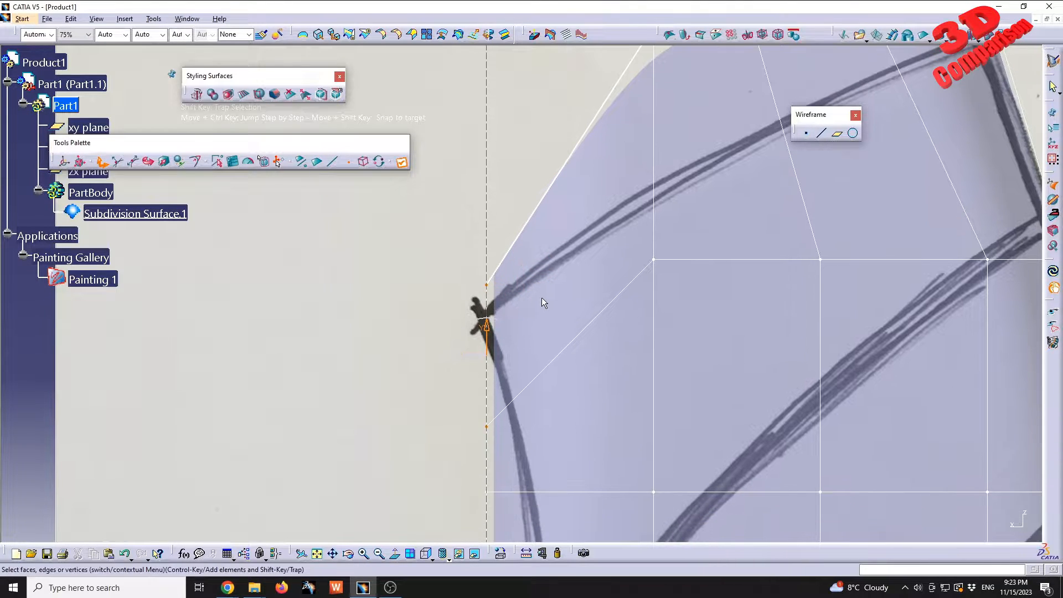
left_click_drag(445, 237, 477, 297, "shift")
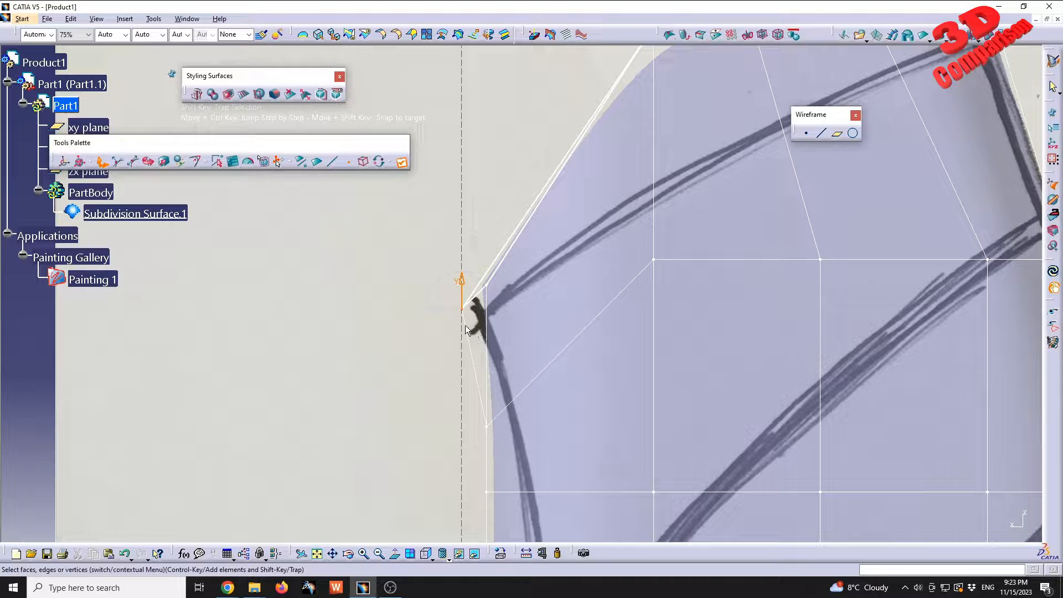
Undo the last two corner moves and reposition the upper-left corner vertices on the left tip of the sketched top line
key("ctrl+z")
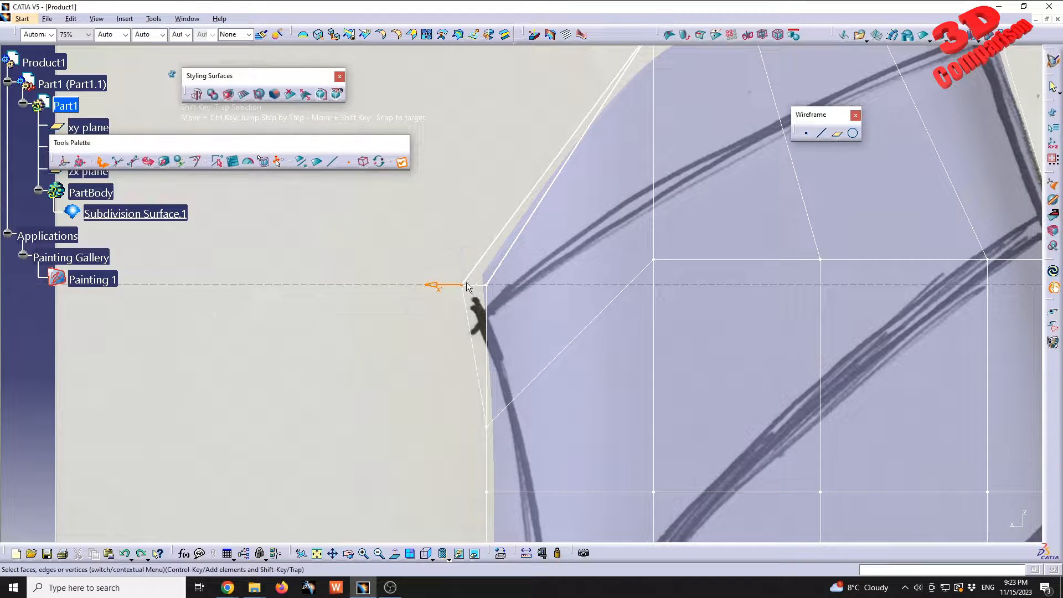
key("ctrl+z")
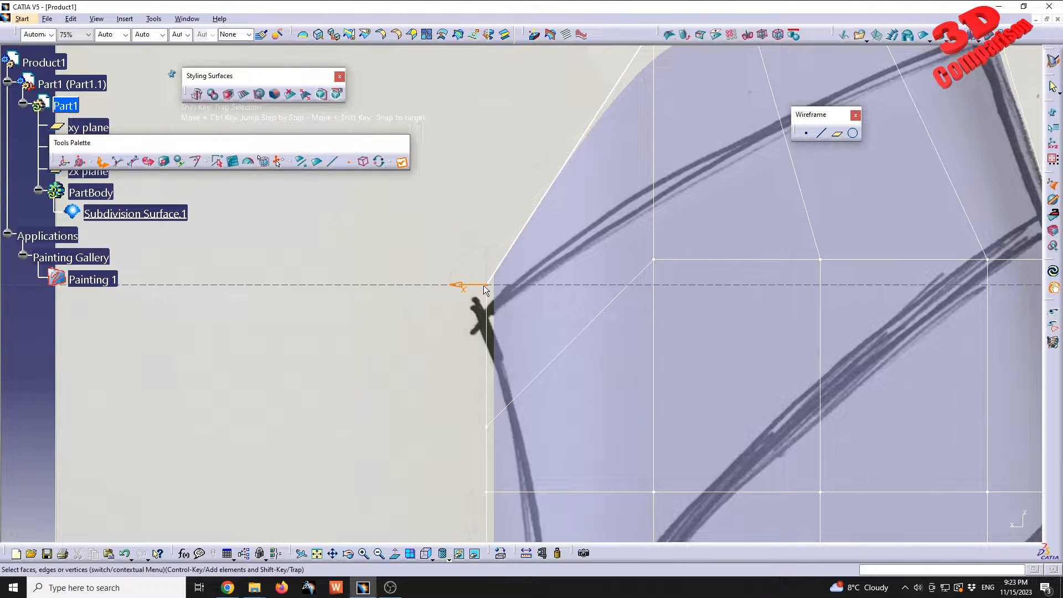
left_click_drag(396, 237, 476, 304)
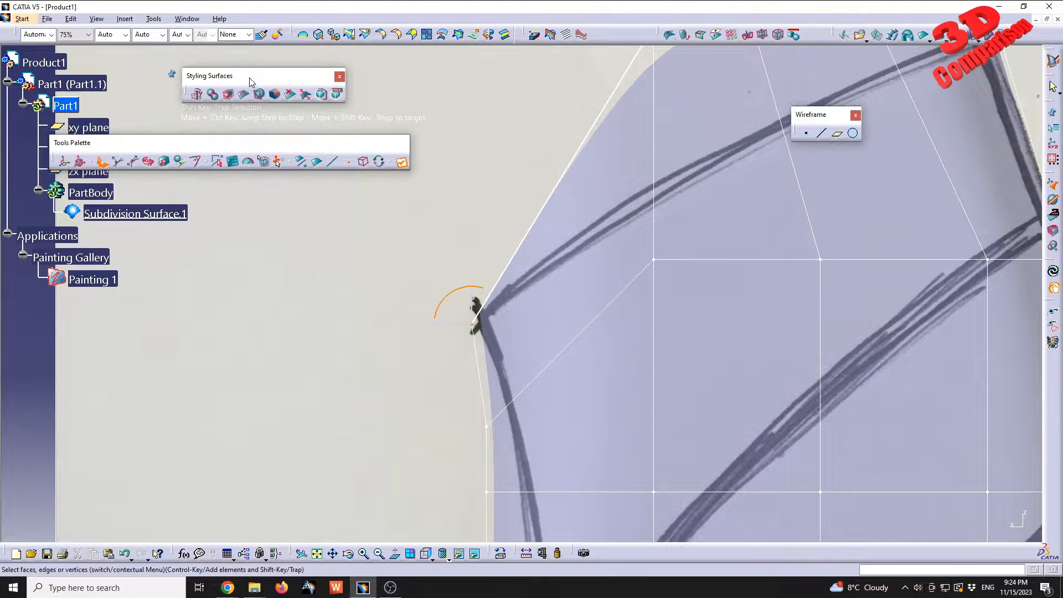
left_click_drag(274, 220, 275, 221)
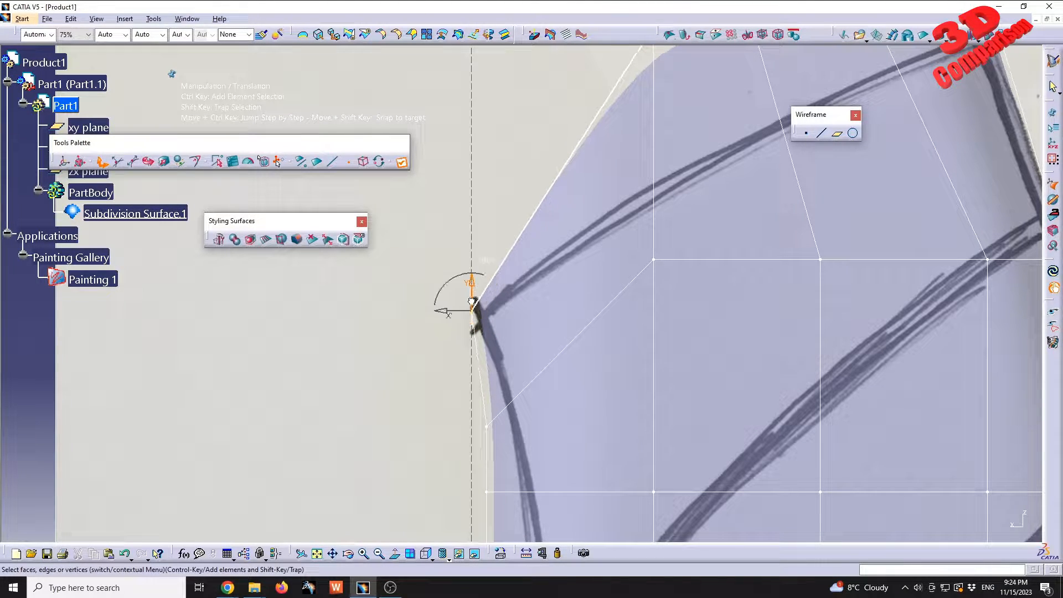
Lower the three inner vertex groups of the top row one by one onto the sketch's slanted top line
middle_click_drag(614, 164, 505, 266)
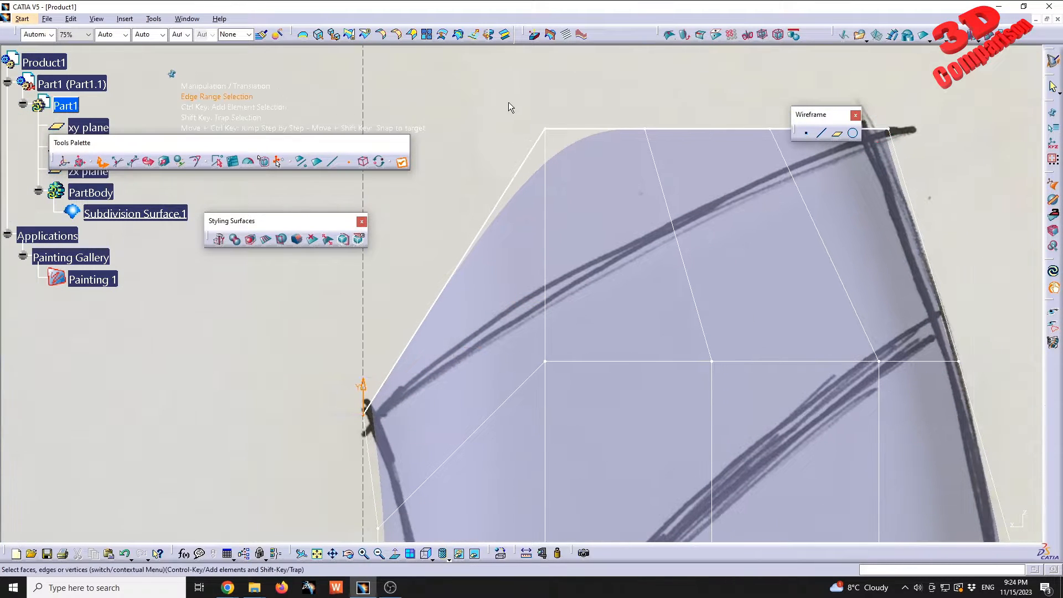
left_click_drag(545, 129, 546, 267)
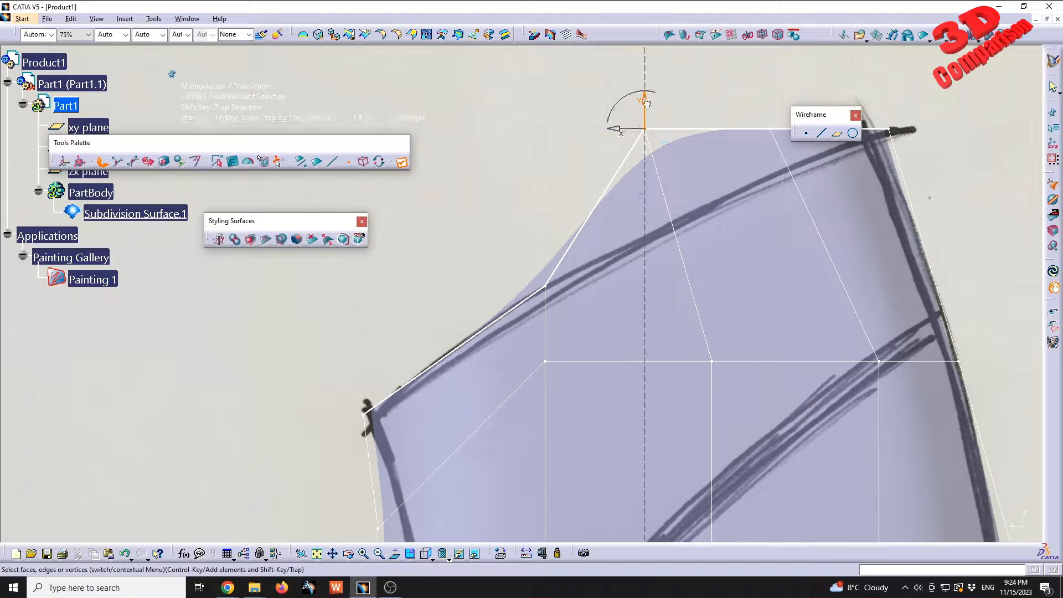
left_click_drag(646, 103, 658, 200)
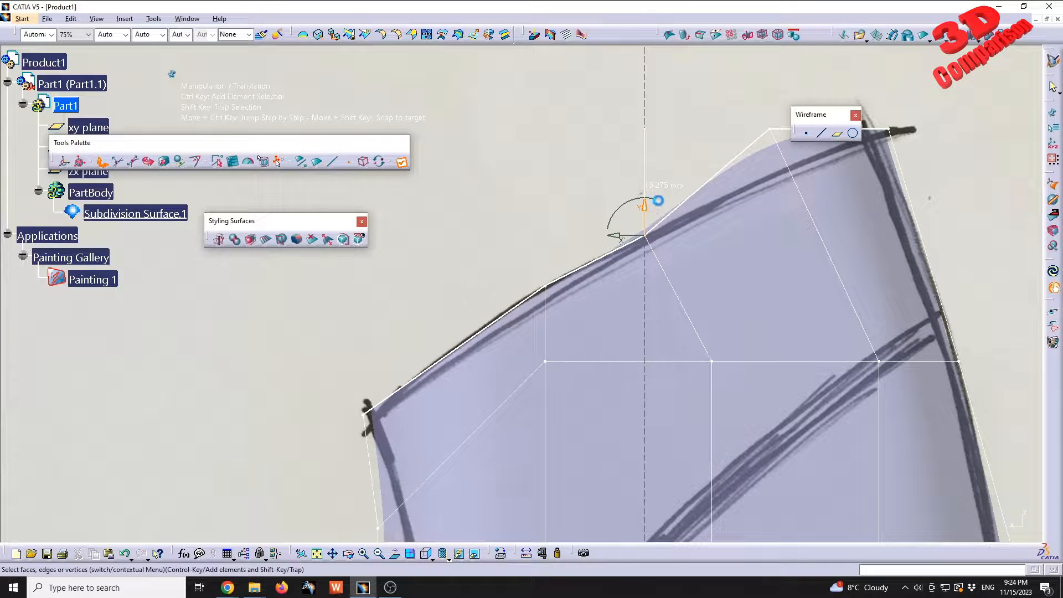
middle_click_drag(688, 124, 596, 167)
left_click_drag(683, 142, 678, 190)
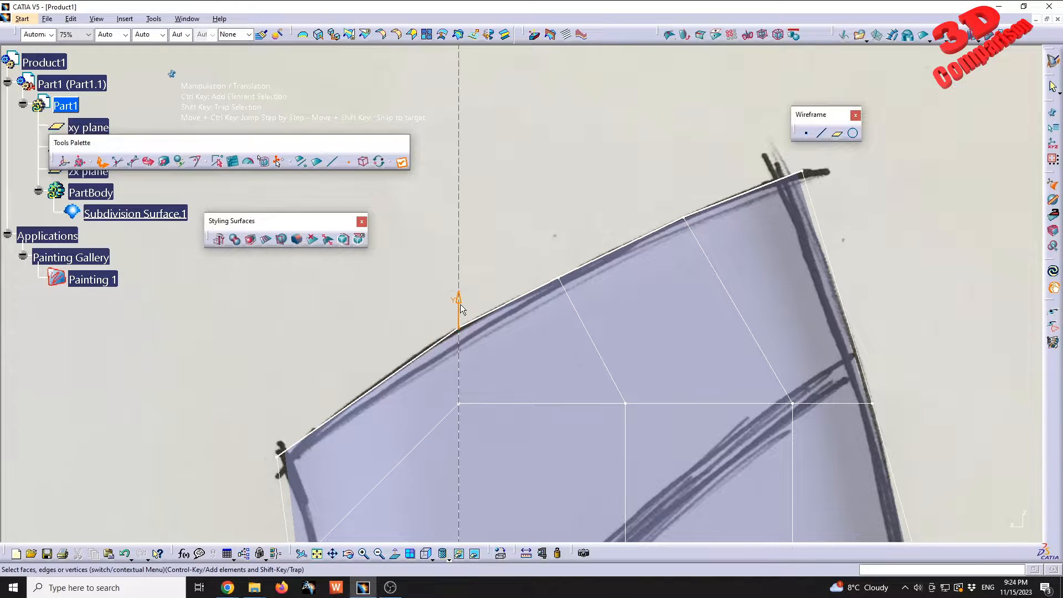
Fine-tune two inner vertex groups and the right-end vertices of the top row along the sketched slanted line
left_click(459, 330)
left_click_drag(459, 307, 460, 313)
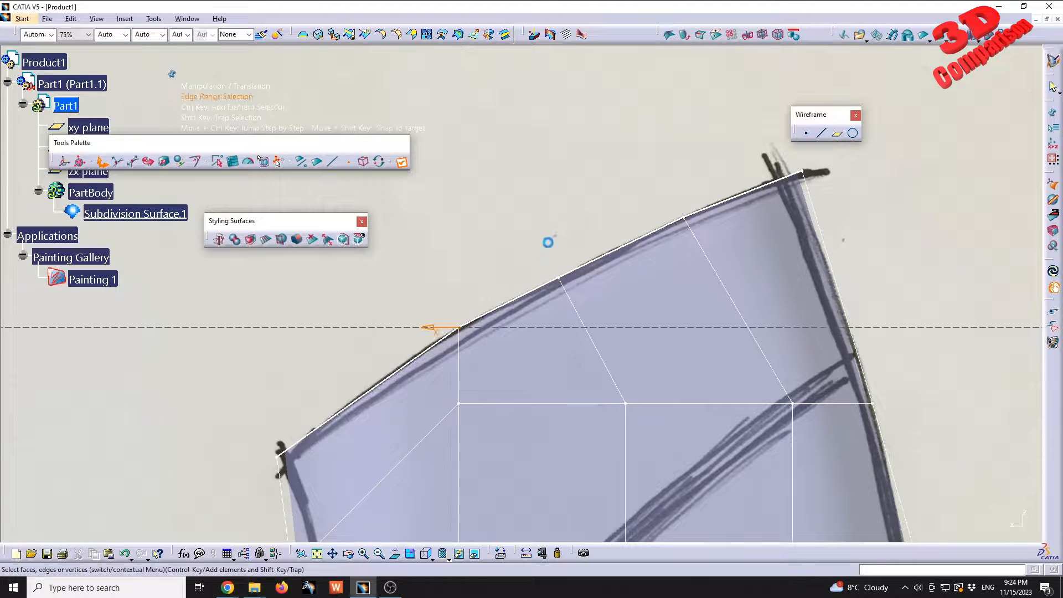
left_click(558, 280)
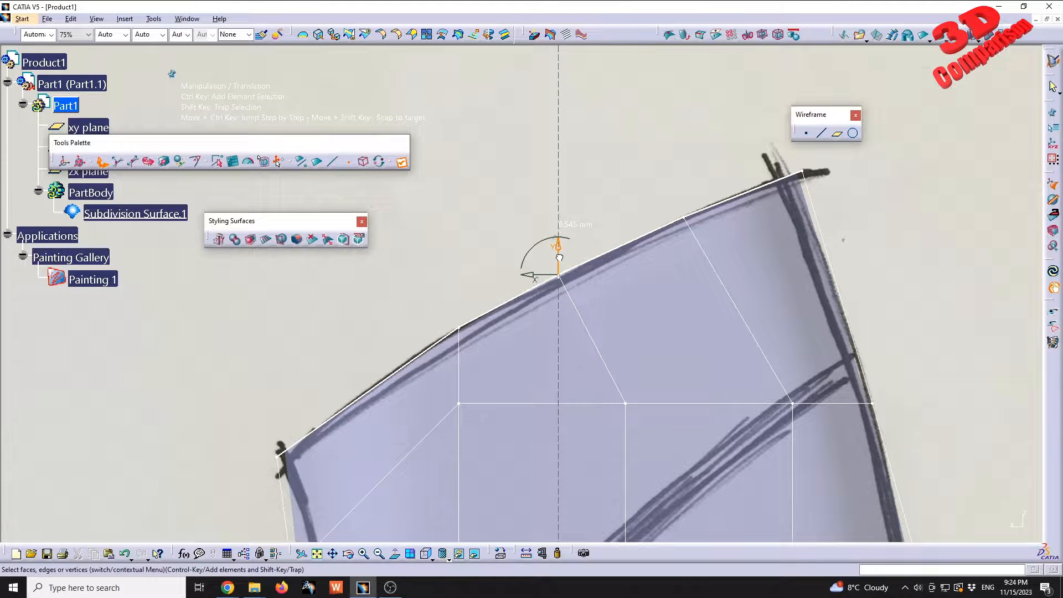
left_click(800, 173)
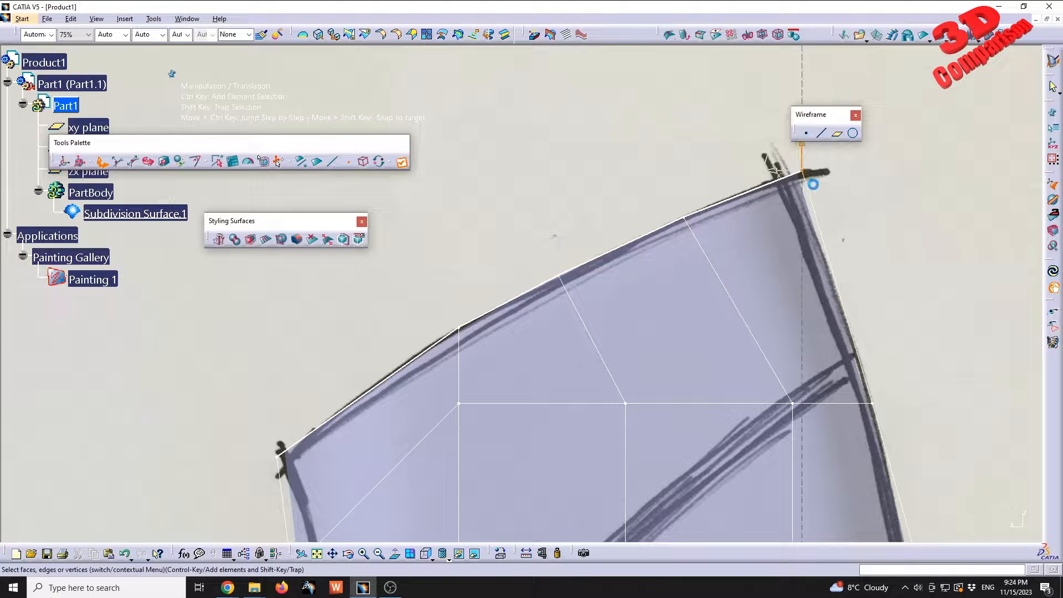
left_click_drag(779, 171, 762, 179)
Move the left-side vertices just below the upper-left corner inward to the sketch line, and shift the corner vertices outward about 1.3 mm
middle_click_drag(596, 355, 642, 184)
middle_click_drag(499, 459, 558, 292)
middle_click_drag(454, 266, 508, 314)
left_click(450, 279)
left_click_drag(424, 279, 451, 279)
middle_click_drag(469, 148, 492, 176)
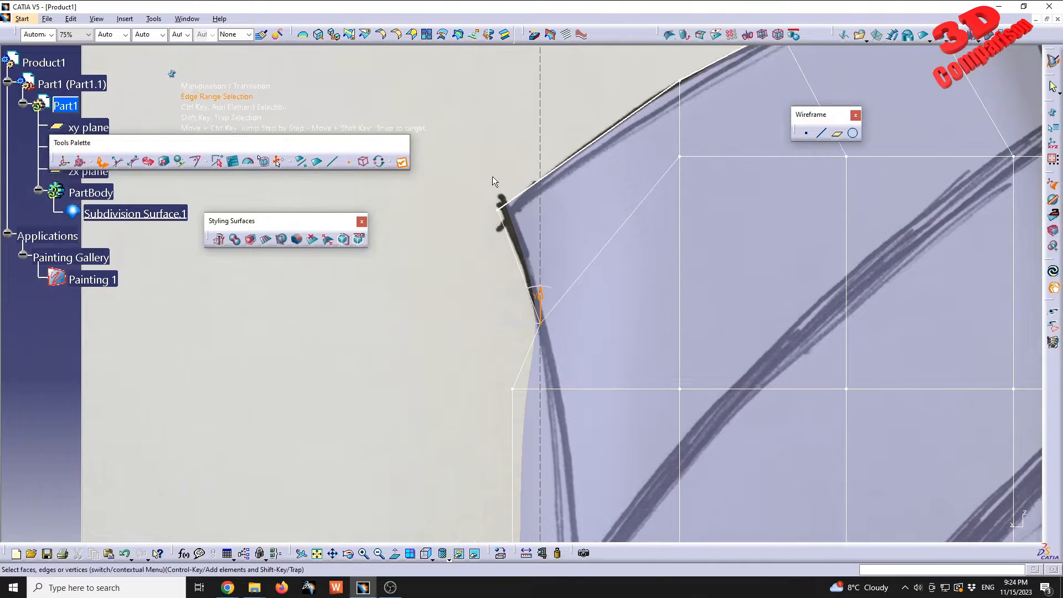
left_click(498, 210)
left_click_drag(484, 212, 473, 212)
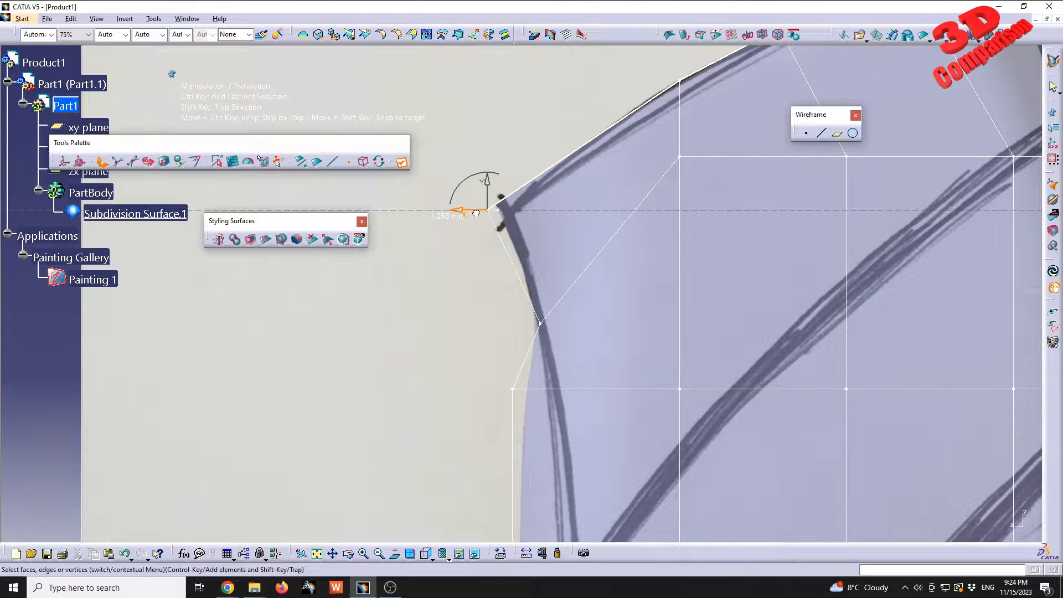
Move the left-side vertices of the next two rows down inward to the sketch line, the lower row by about 6.2 mm
left_click_drag(468, 359, 556, 429, "shift")
left_click_drag(486, 390, 521, 390)
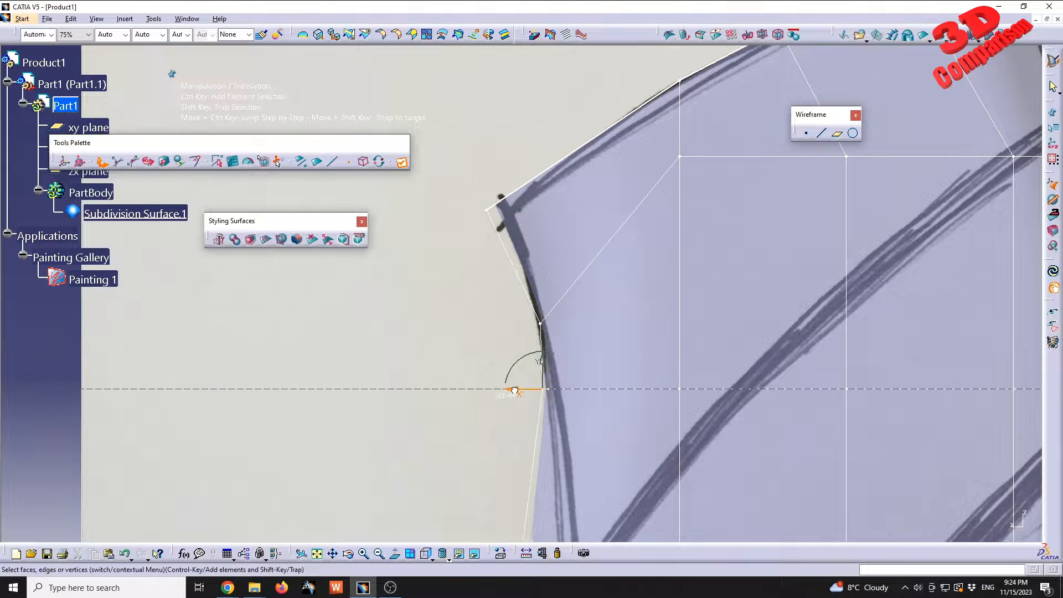
middle_click_drag(505, 450, 477, 316)
left_click_drag(470, 354, 521, 426, "shift")
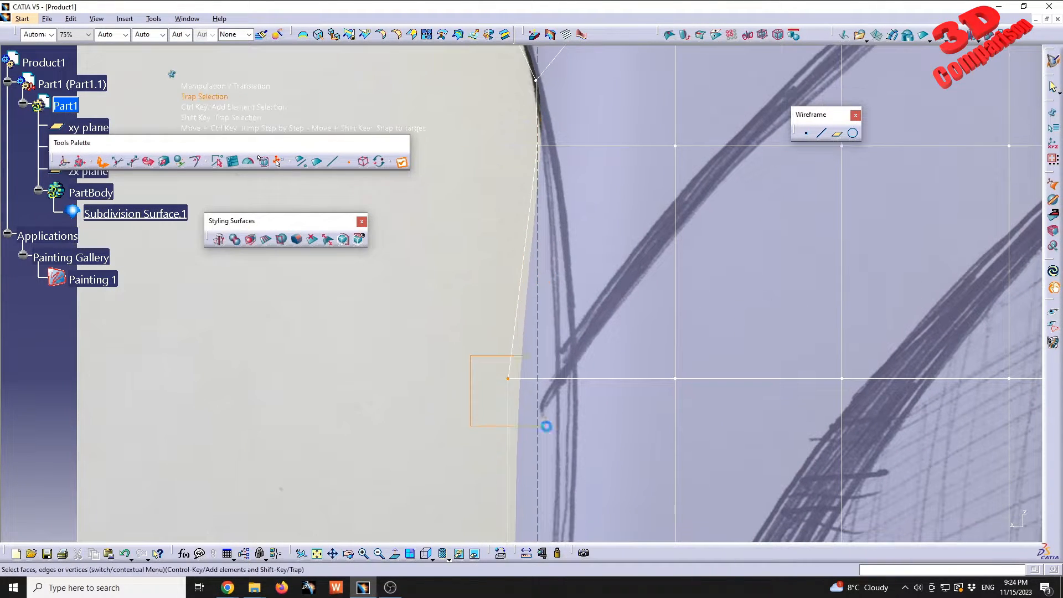
left_click_drag(495, 387, 545, 387)
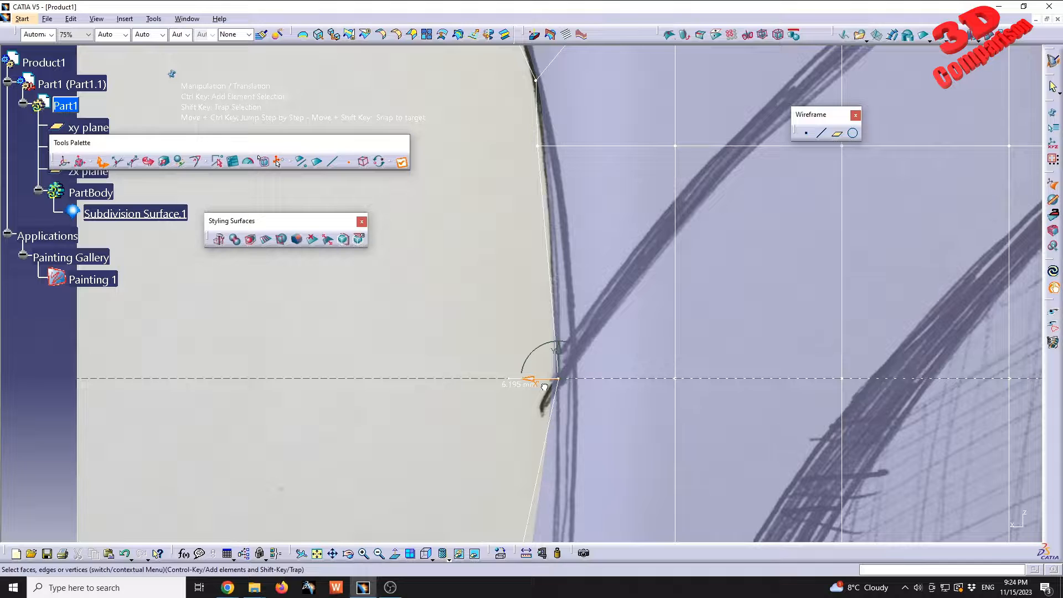
Move the left-side vertices of the two mid-height rows inward to follow the sketched left outline
middle_click_drag(540, 418, 536, 277)
left_click_drag(462, 287, 519, 348, "shift")
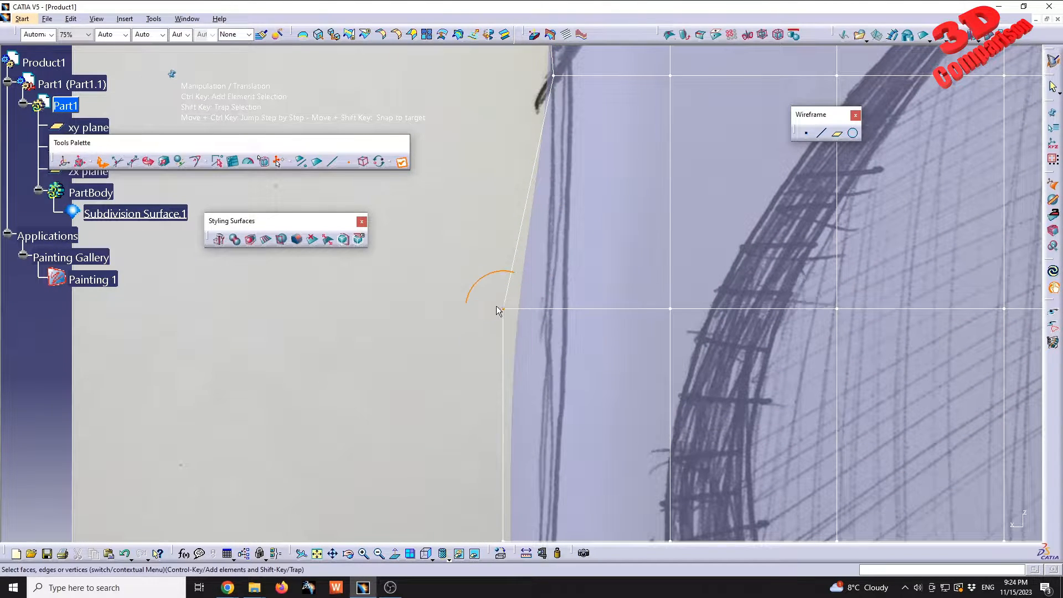
left_click_drag(488, 310, 532, 312)
middle_click_drag(573, 421, 586, 252)
left_click_drag(472, 366, 529, 377, "shift")
Fit the left-side vertices just above the base inward and the bottom-left corner vertices slightly outward to the sketch, and finish editing the surface
middle_click_drag(496, 467, 502, 281)
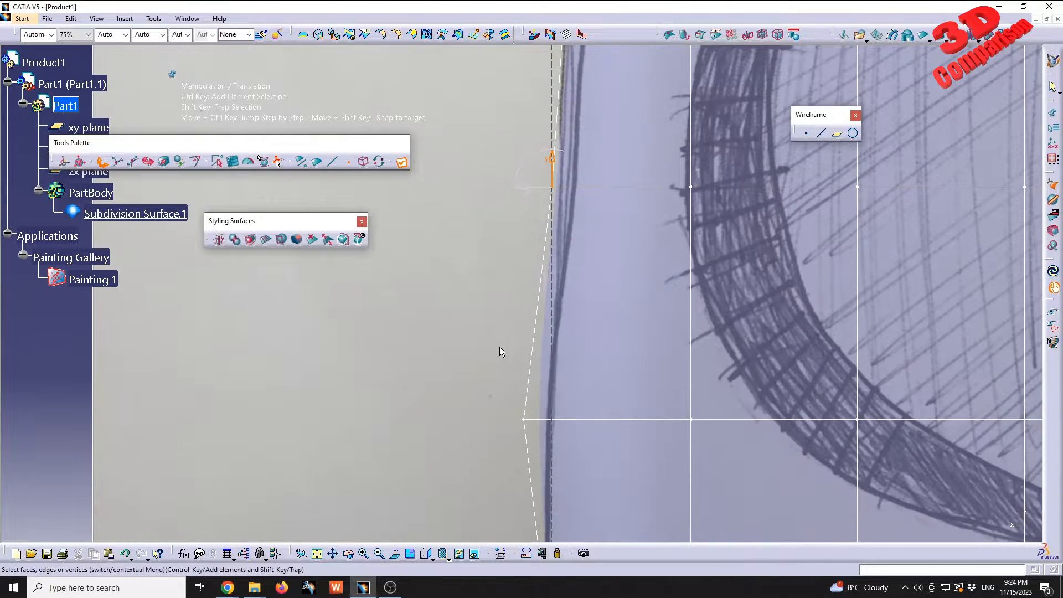
left_click_drag(483, 384, 515, 425, "shift")
middle_click_drag(468, 482, 446, 273)
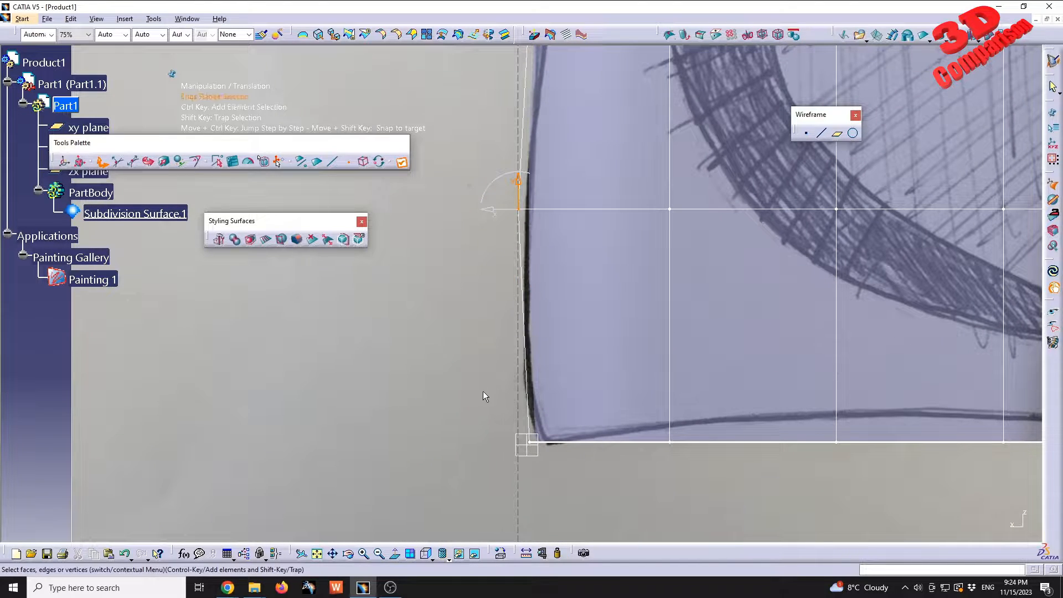
left_click_drag(483, 391, 495, 448, "shift")
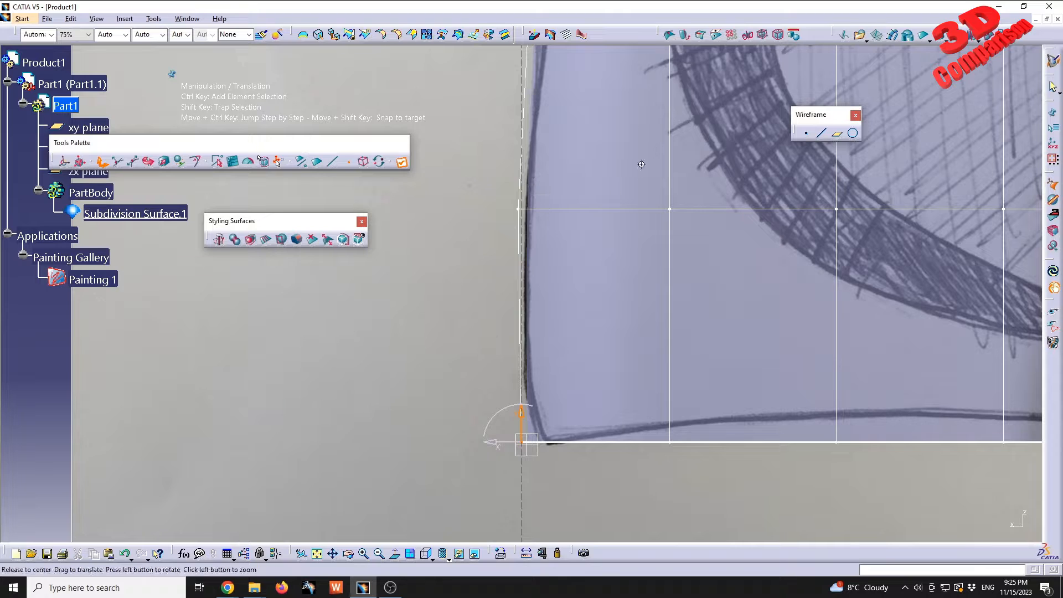
middle_click_drag(641, 161, 645, 346)
middle_click_drag(610, 234, 494, 344)
key("Escape")
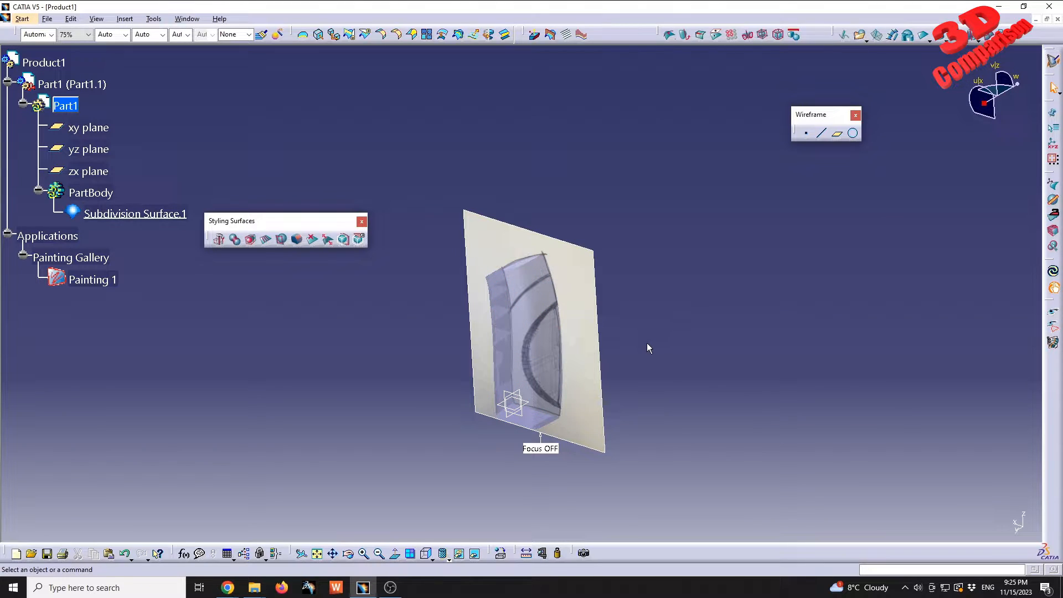
Reopen the subdivision surface for editing, select all its elements, and shrink its thickness to about 54.8 mm with Affinity
middle_click_drag(647, 344, 466, 343)
middle_click_drag(532, 320, 600, 294)
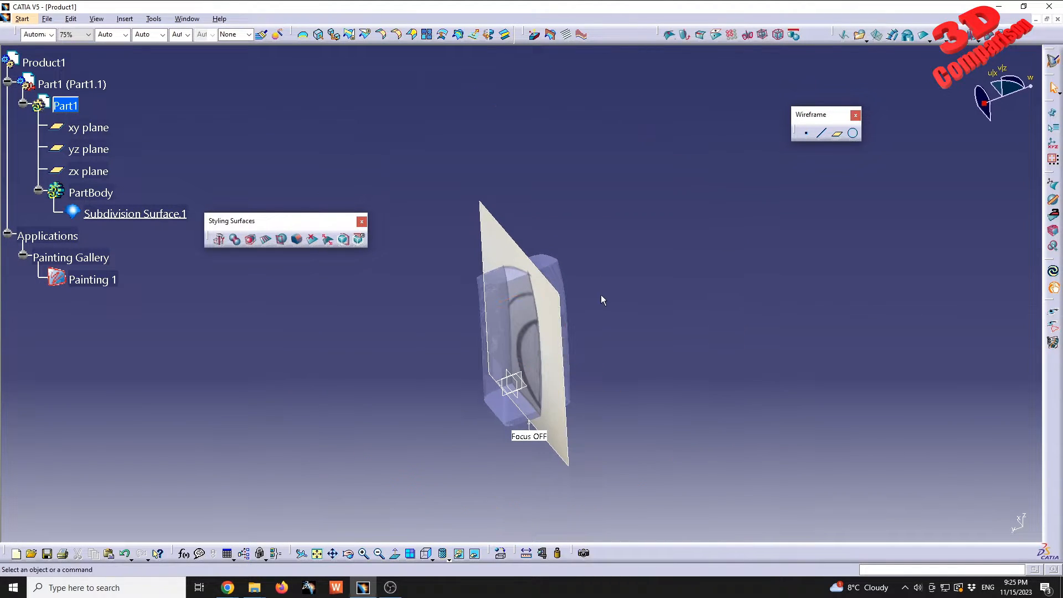
double_click(532, 315)
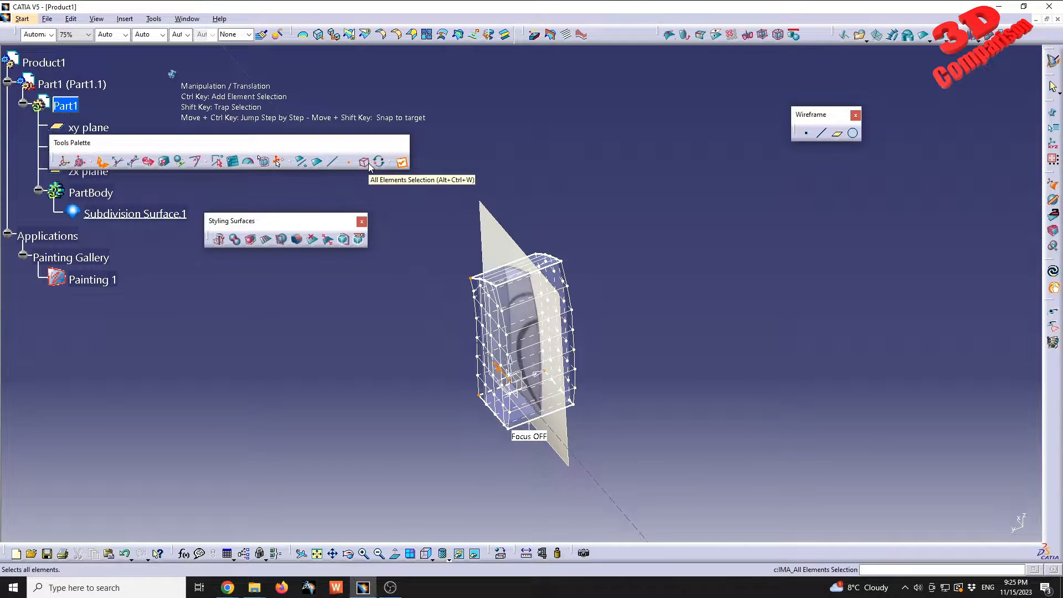
left_click(367, 163)
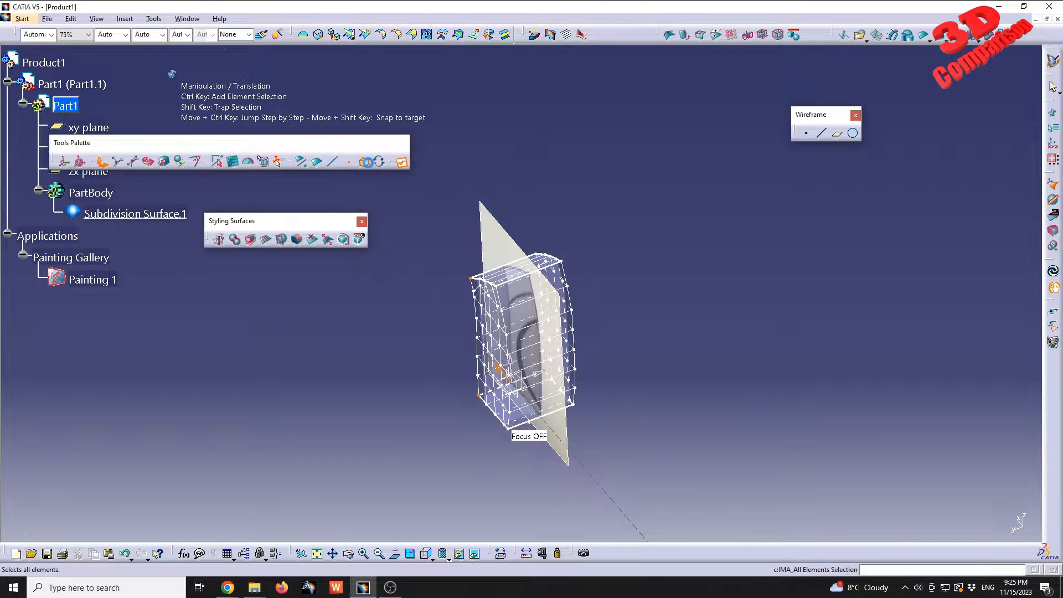
left_click(165, 162)
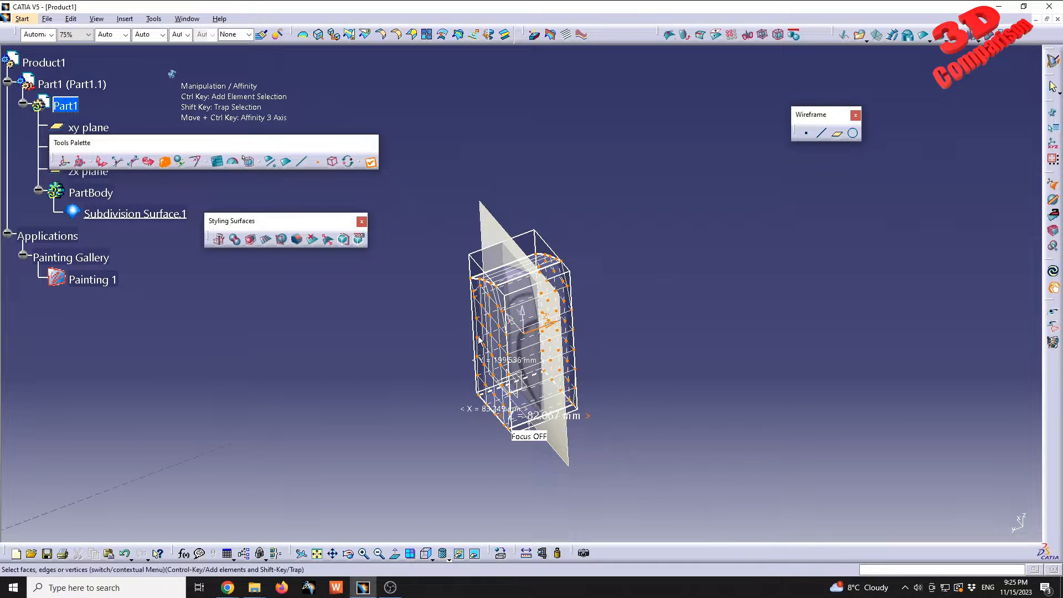
middle_click_drag(573, 350, 572, 287, "ctrl")
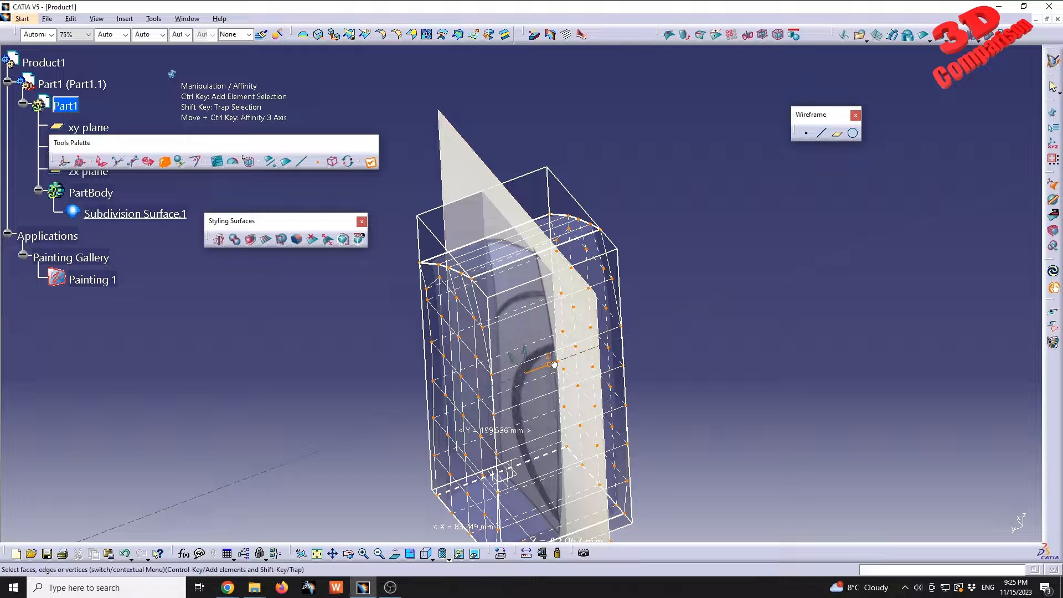
left_click_drag(554, 365, 544, 366)
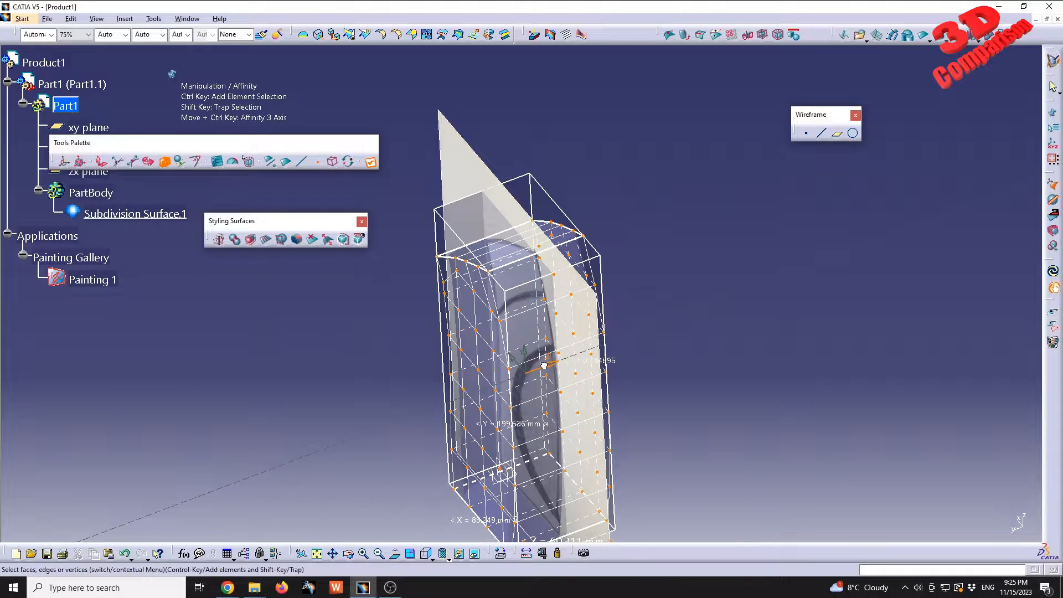
mouse_move(659, 283)
middle_mouse_down()
mouse_move(520, 343)
mouse_move(645, 315)
mouse_move(673, 289)
mouse_move(676, 301)
middle_mouse_up()
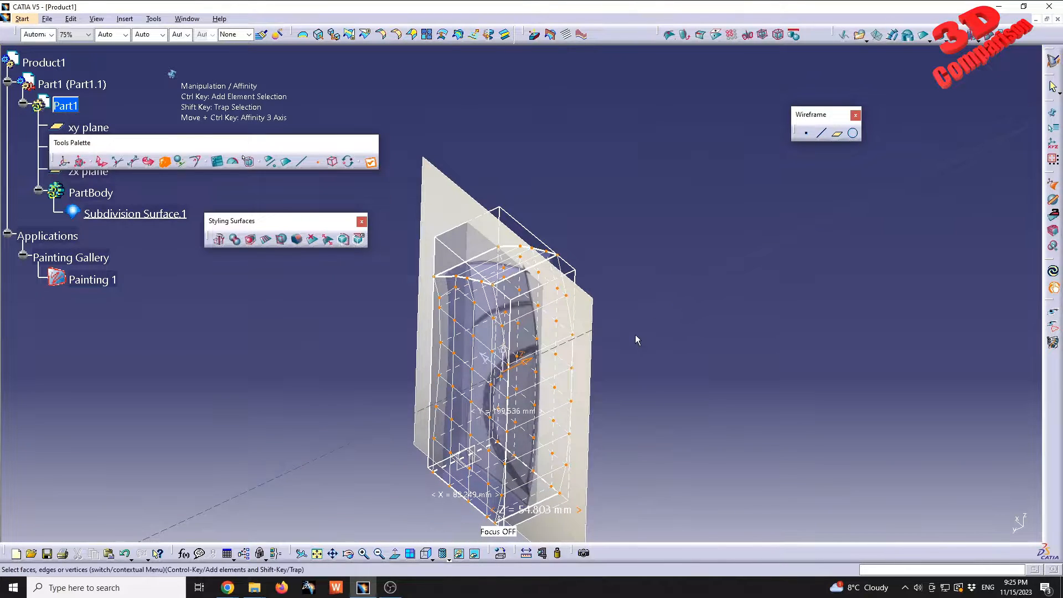
middle_click_drag(650, 350, 664, 317)
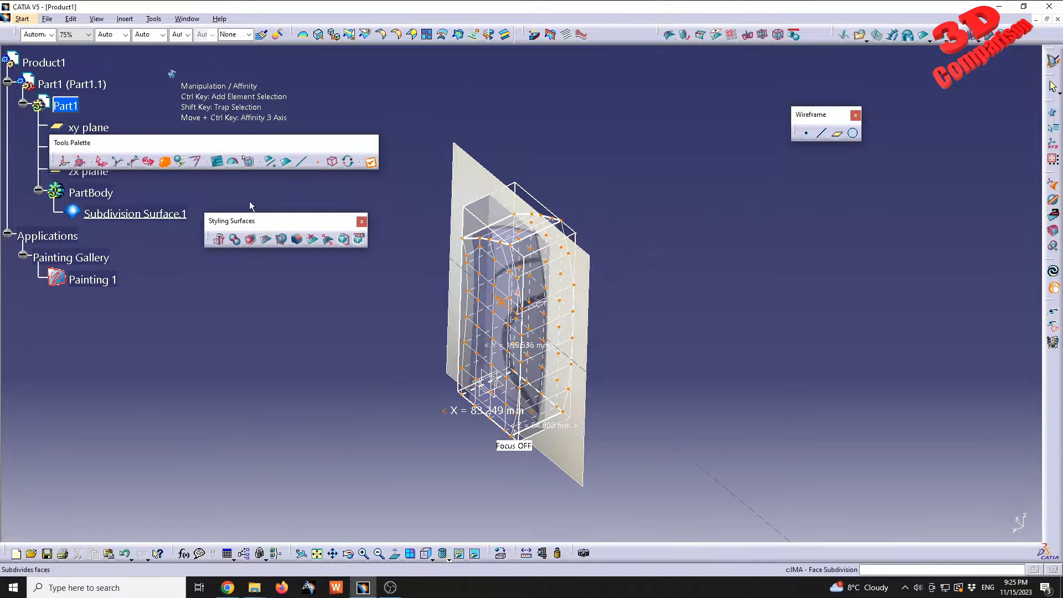
Open the exact Affinity dimensions and set the thickness Fz to 50 mm
left_click(225, 164)
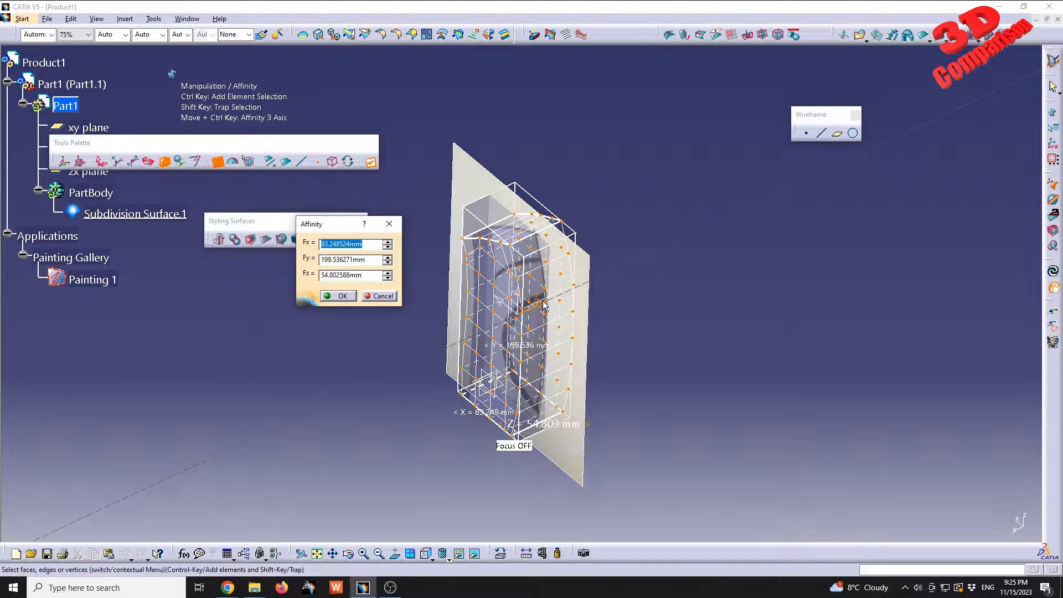
double_click(361, 274)
type("50")
key("Return")
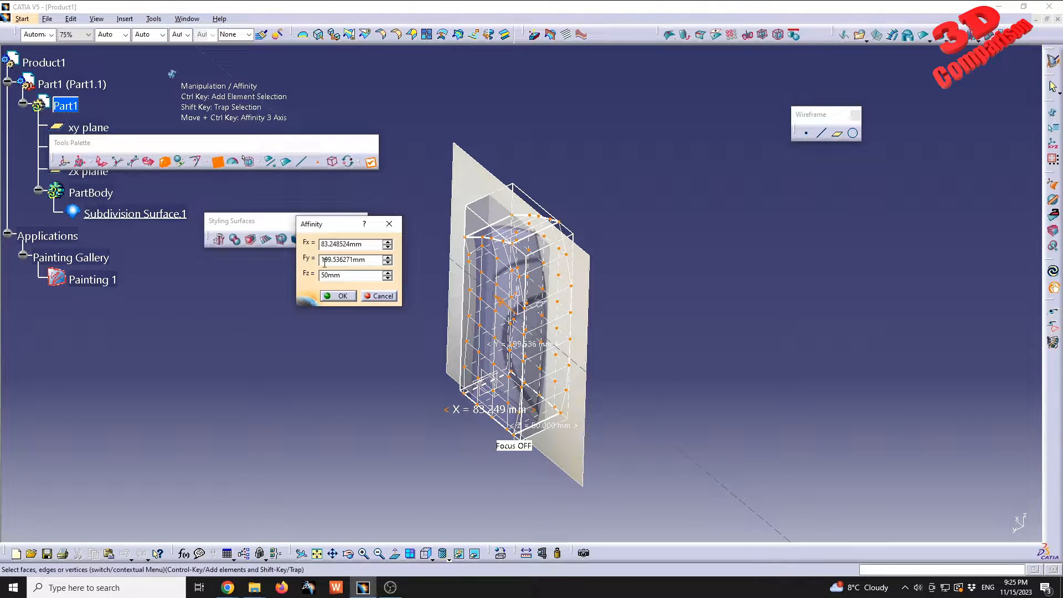
Set the Affinity dimensions to Fy 200 mm and Fx 83 mm, apply them, and finish editing the subdivision surface
left_click(371, 262)
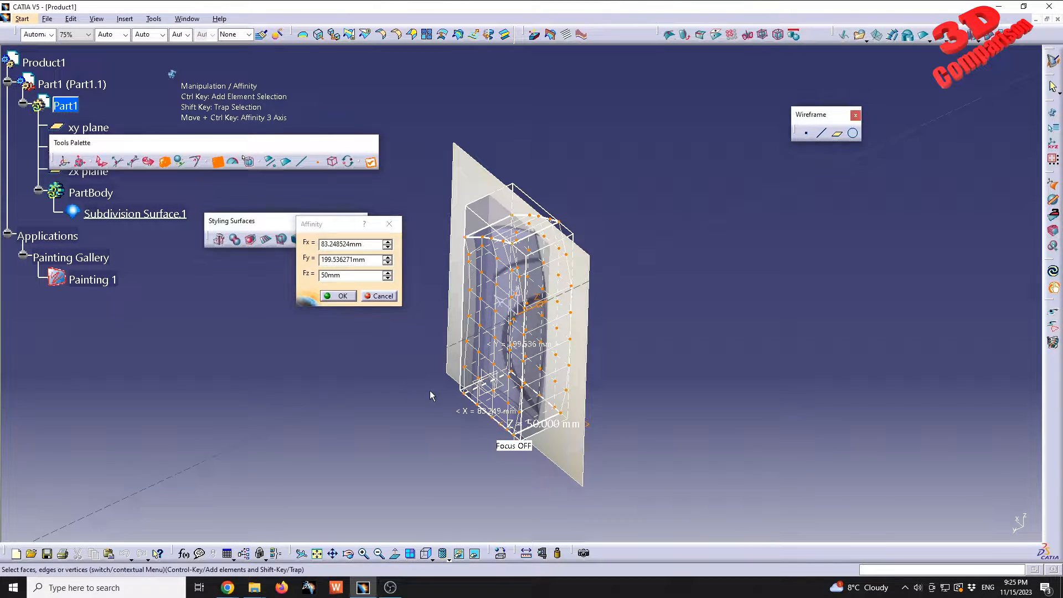
middle_click_drag(498, 332, 584, 305)
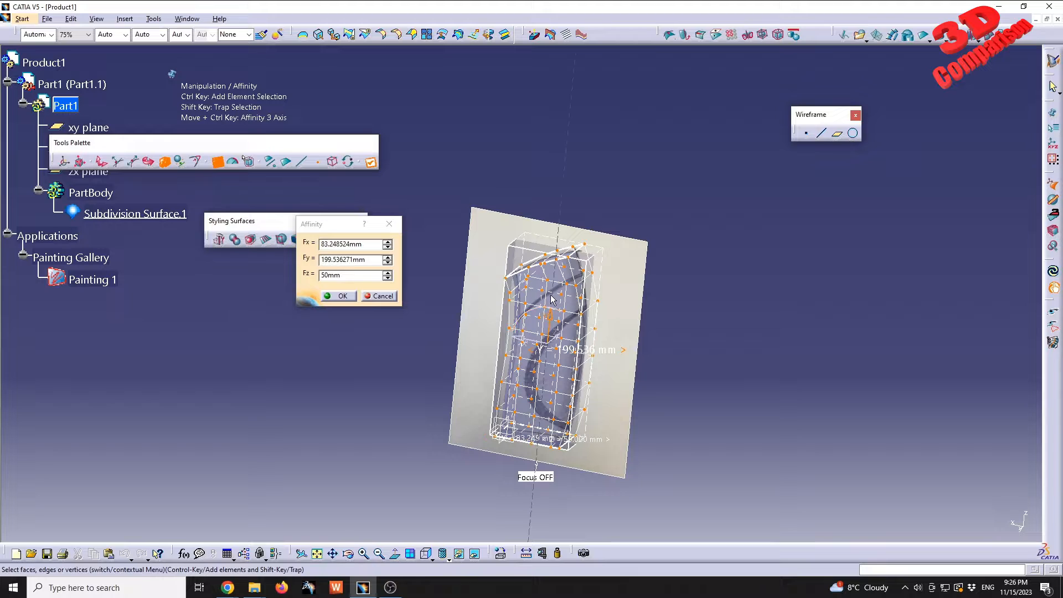
double_click(369, 263)
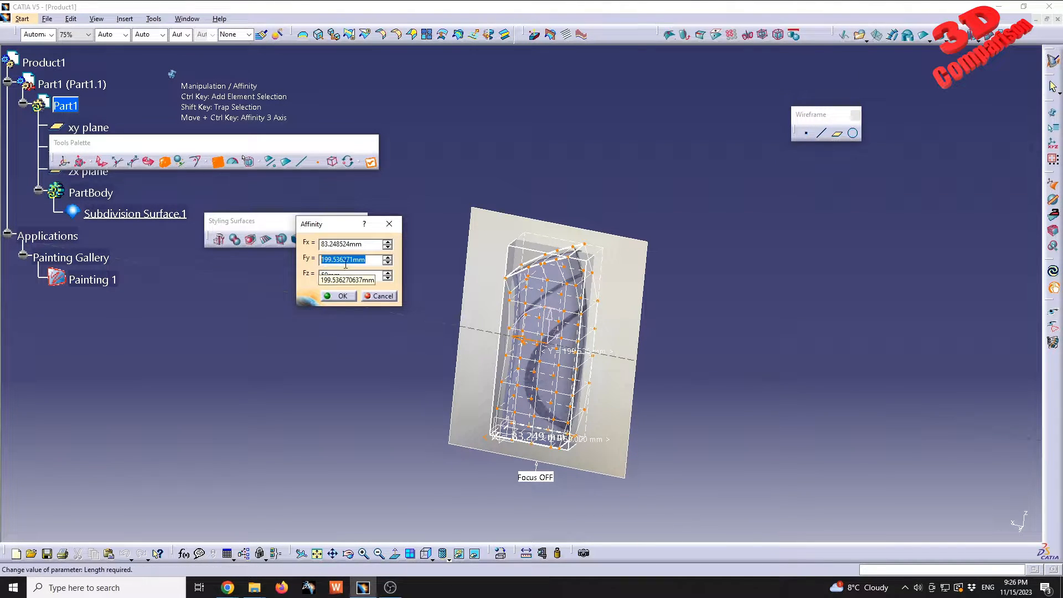
type("200")
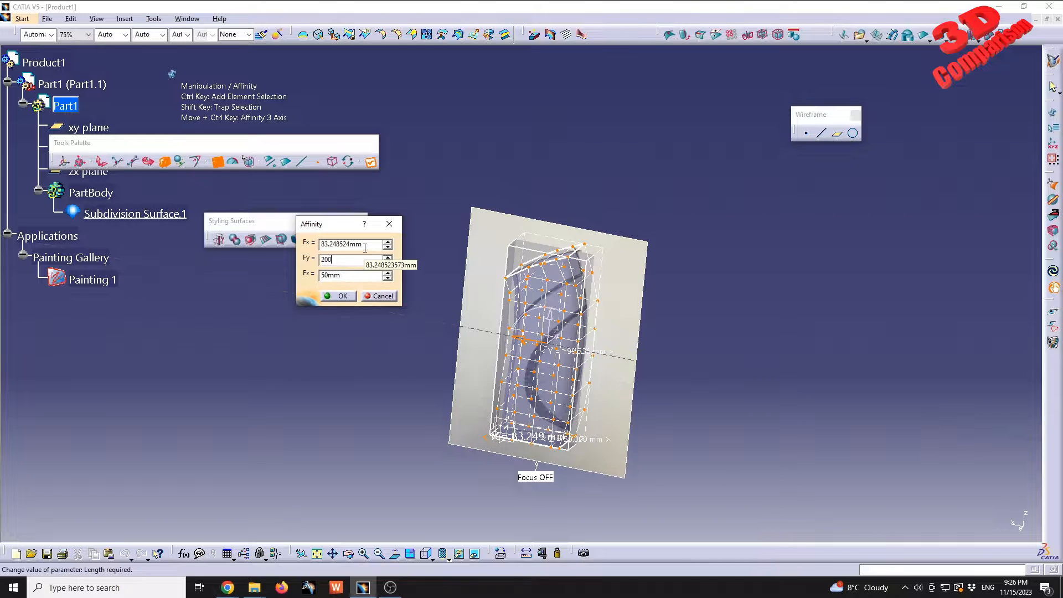
double_click(367, 246)
type("86")
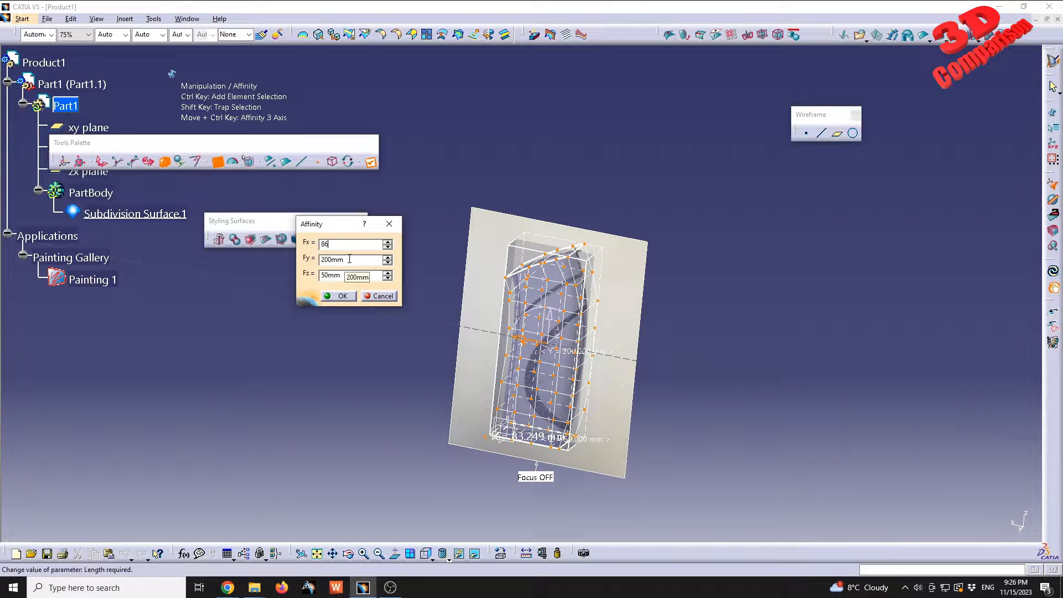
left_click(343, 295)
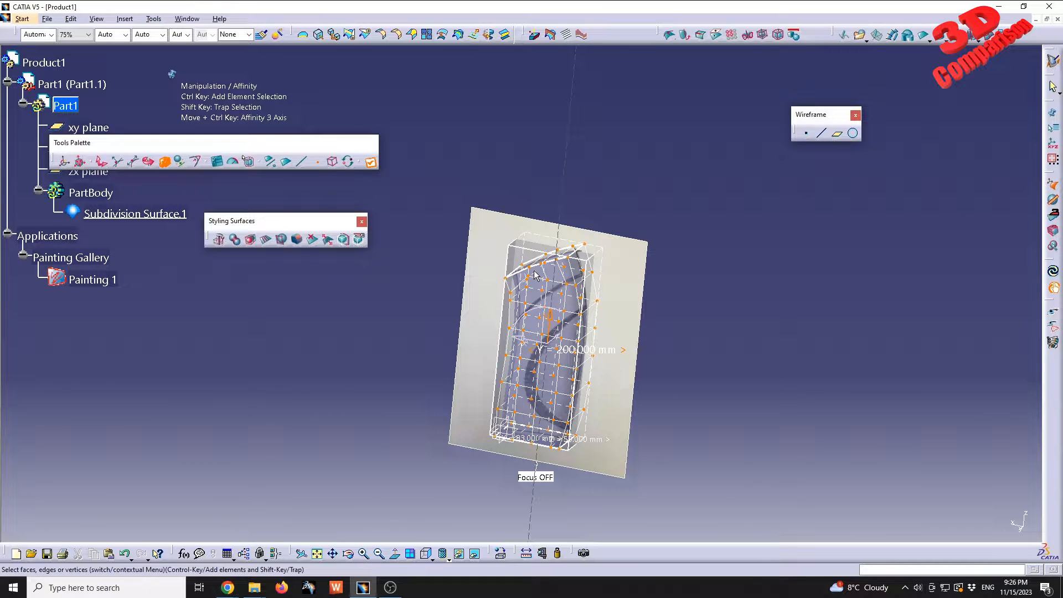
middle_click_drag(590, 288, 554, 258)
left_click(422, 333)
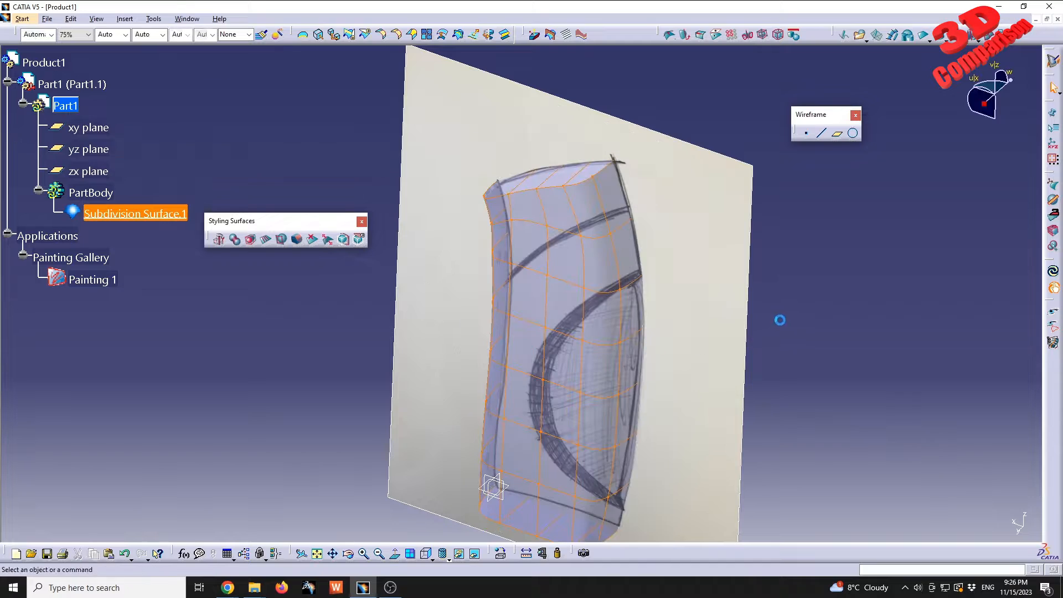
left_click(135, 213)
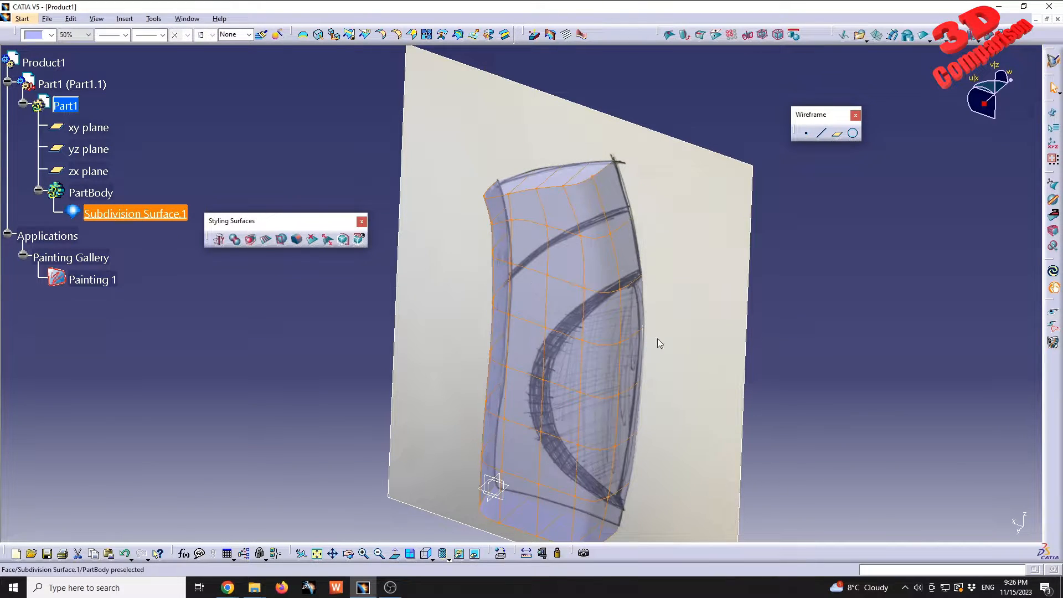
mouse_move(656, 338)
middle_mouse_down()
mouse_move(437, 333)
mouse_move(458, 351)
mouse_move(657, 361)
mouse_move(524, 273)
mouse_move(621, 356)
mouse_move(588, 393)
mouse_move(581, 332)
mouse_move(629, 344)
middle_mouse_up()
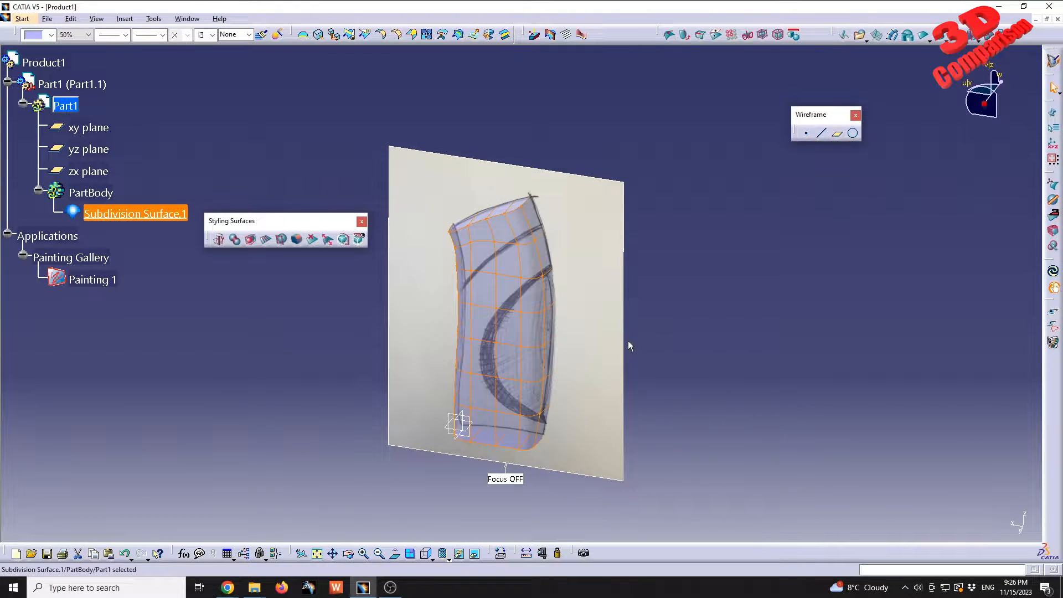
left_click(737, 341)
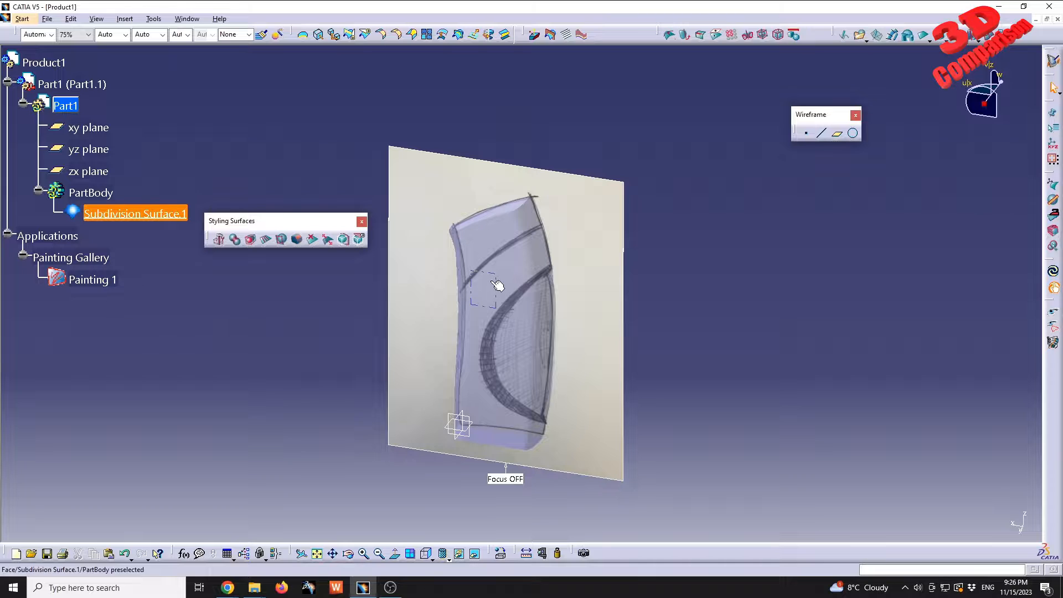
Switch to the Generative Shape Design workbench and start a sketch on the reference plane parallel to the traced image
left_click(22, 19)
mouse_move(49, 64)
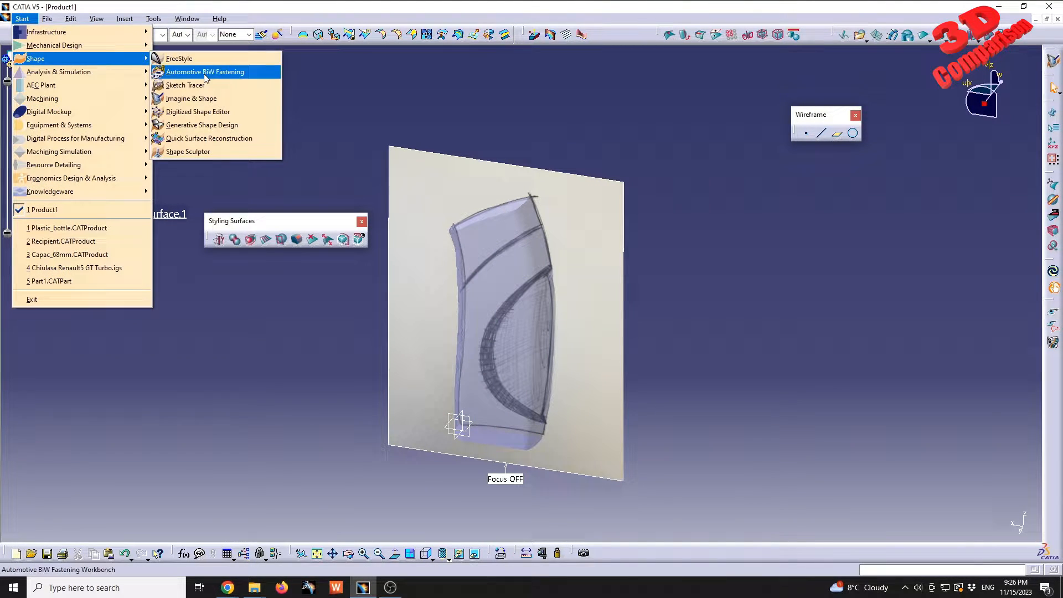
left_click(226, 125)
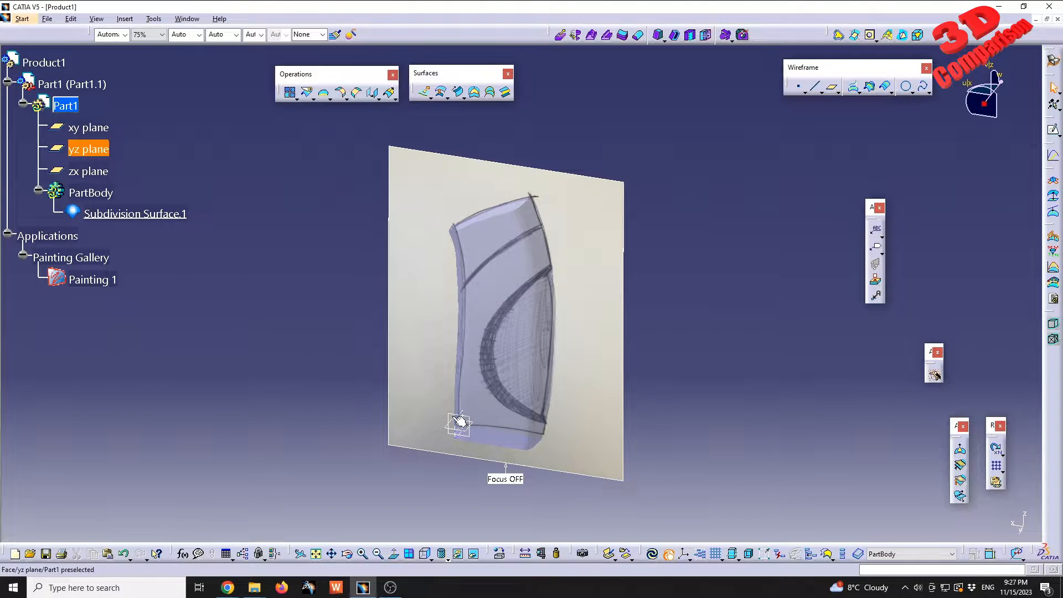
left_click(450, 415)
left_click(1053, 132)
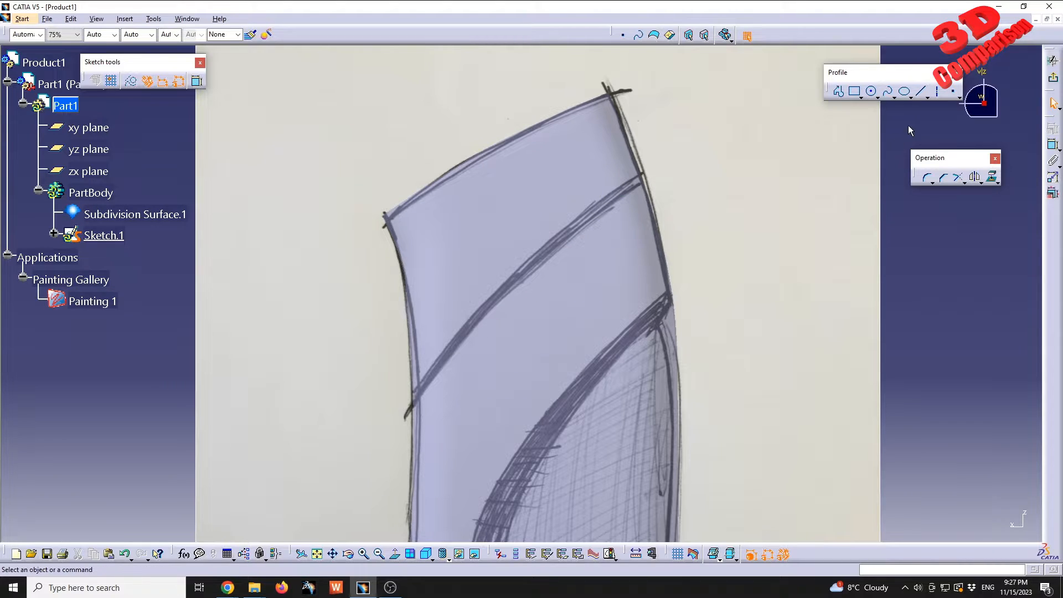
Sketch a three-point spline along the upper edge of the image's upper curved band, extending past both outlines, and adjust its lower end point
left_click(888, 91)
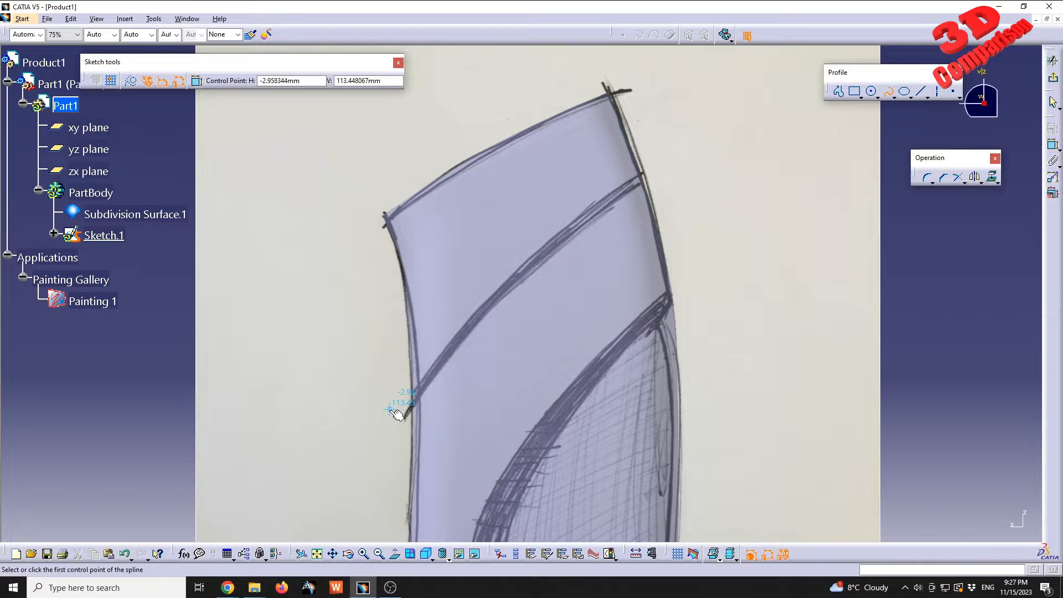
left_click(391, 409)
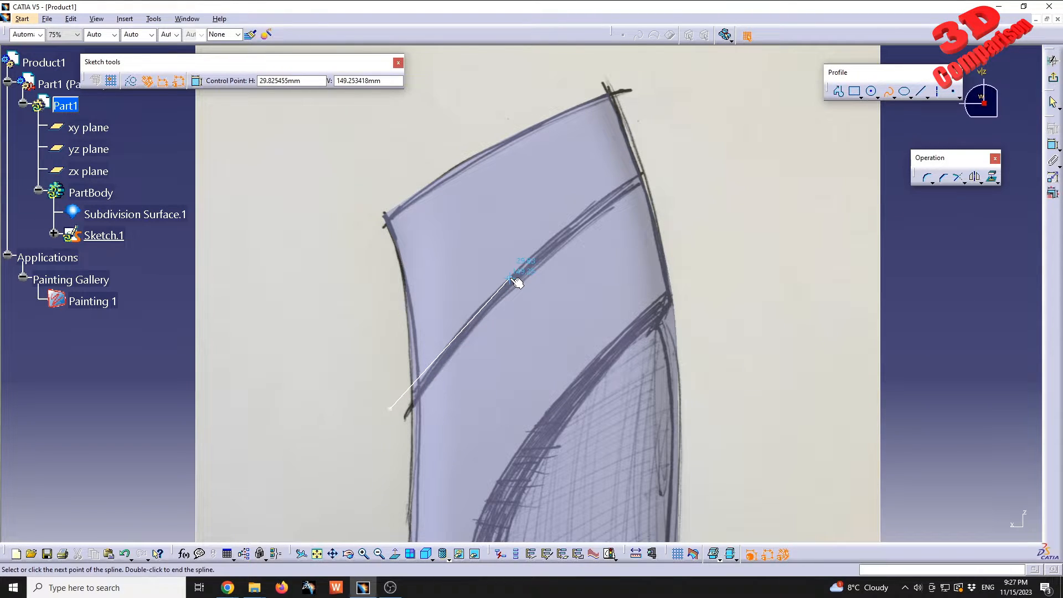
left_click(510, 276)
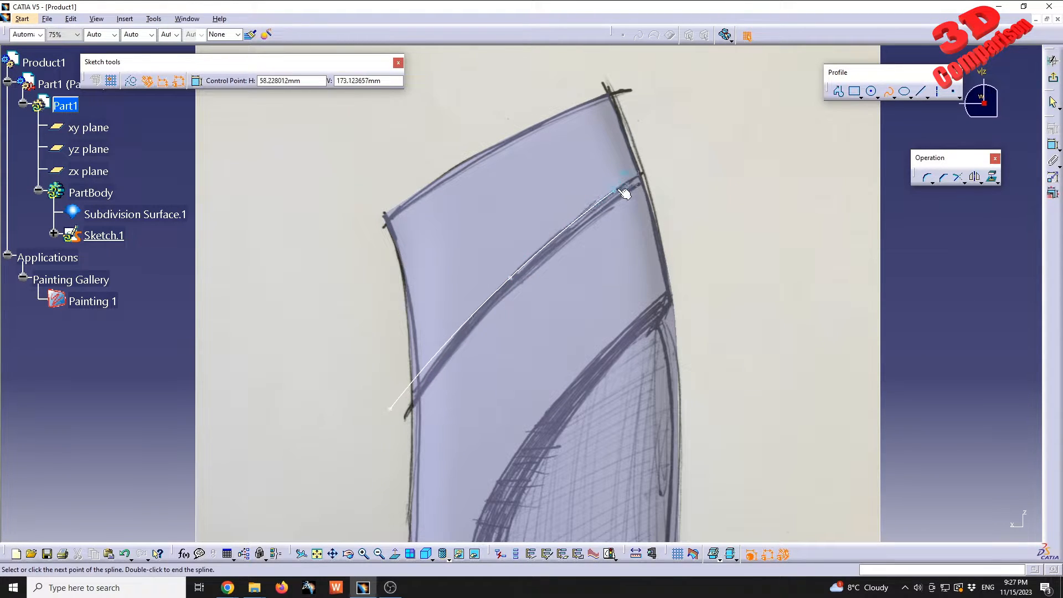
left_click(663, 161)
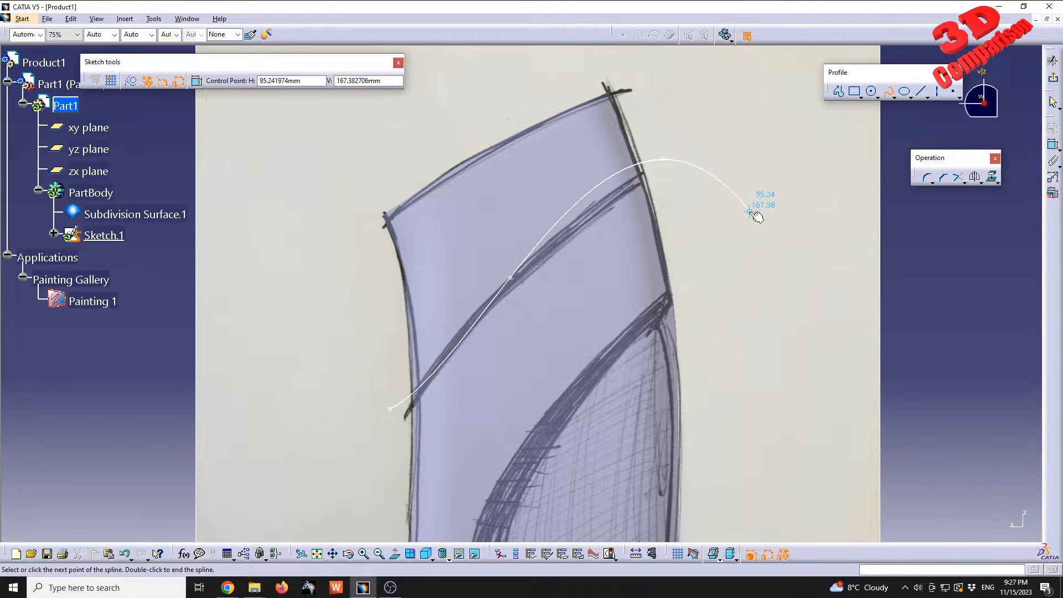
double_click(727, 163)
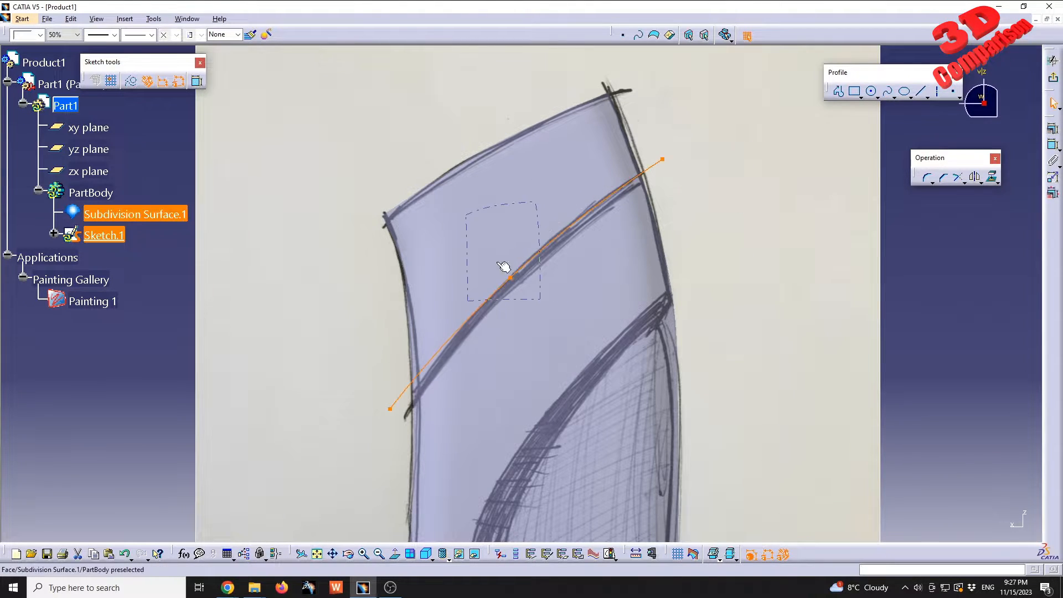
left_click(321, 350)
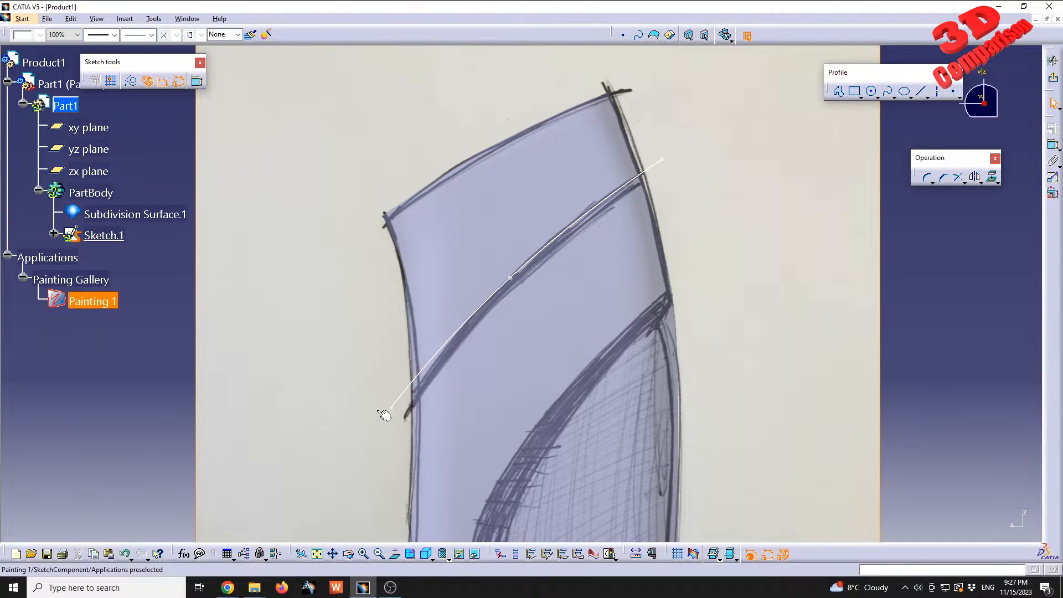
mouse_move(397, 414)
left_mouse_down()
mouse_move(387, 408)
mouse_move(395, 415)
left_mouse_up()
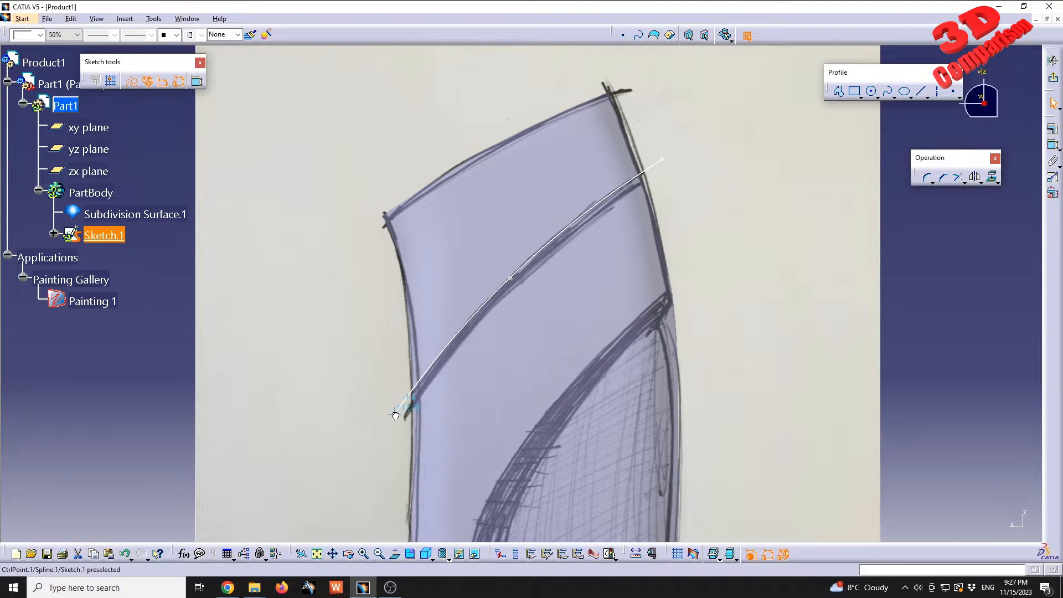
left_click(760, 170)
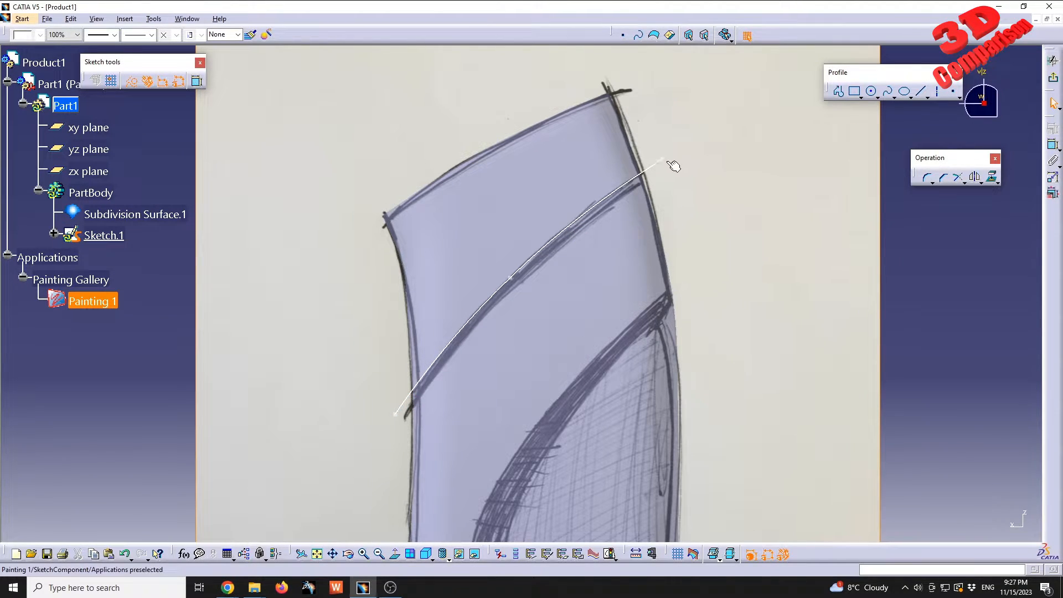
Try a seven-point spline above the first one, shift one of its control points, and delete that trial spline
left_click(888, 90)
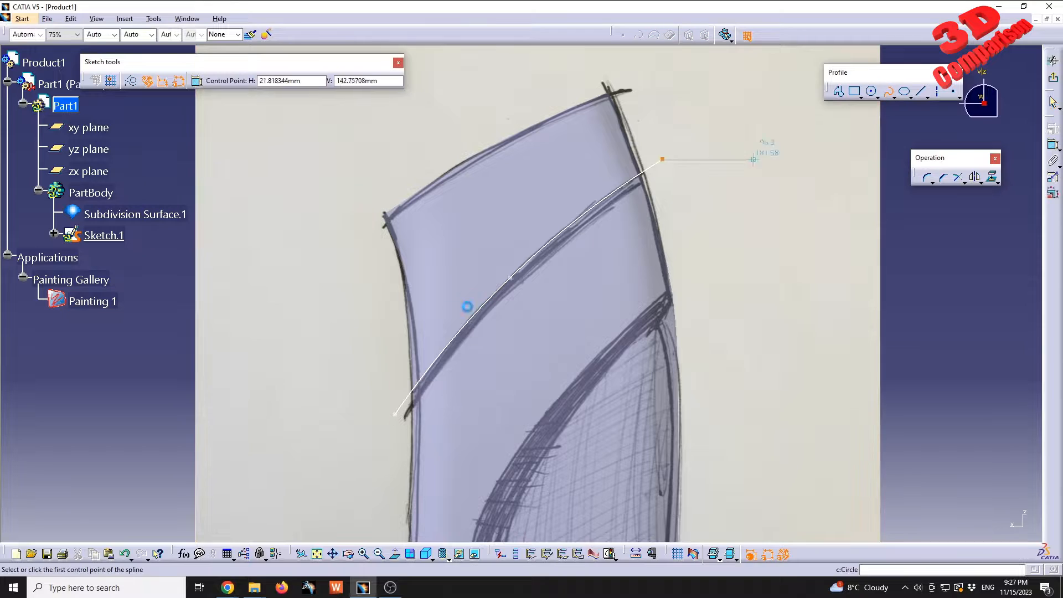
left_click(374, 366)
left_click(456, 267)
left_click(507, 203)
left_click(545, 180)
left_click(593, 151)
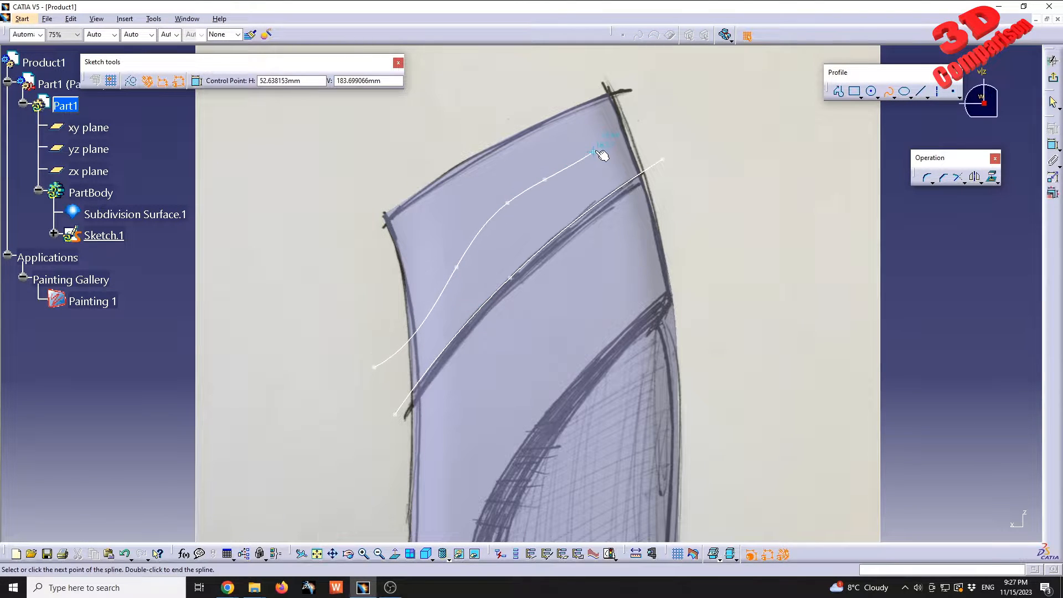
left_click(639, 128)
left_click(670, 106)
double_click(671, 107)
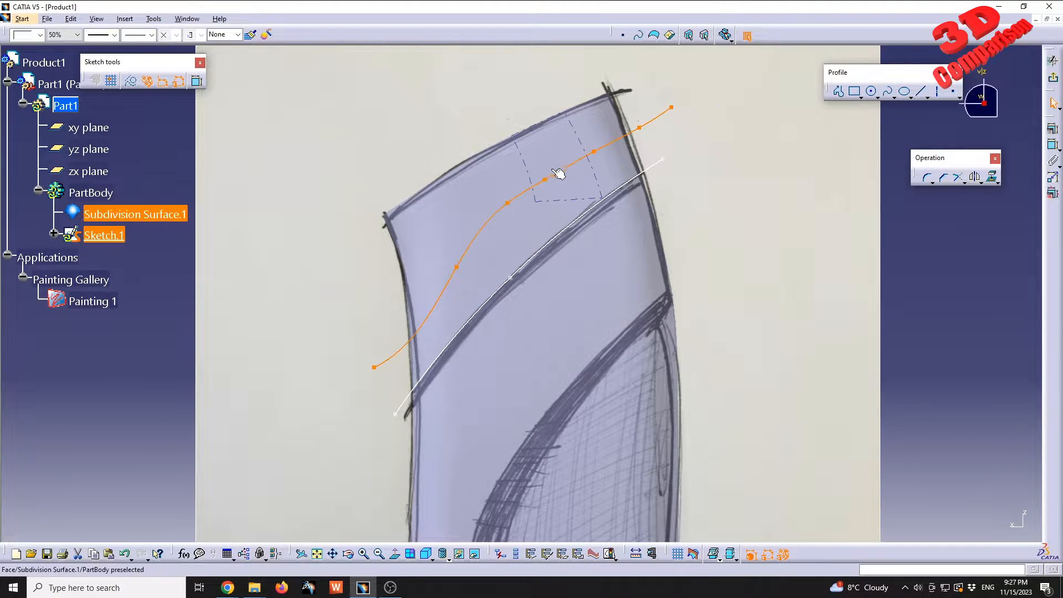
left_click_drag(546, 182, 600, 147)
left_click(460, 268)
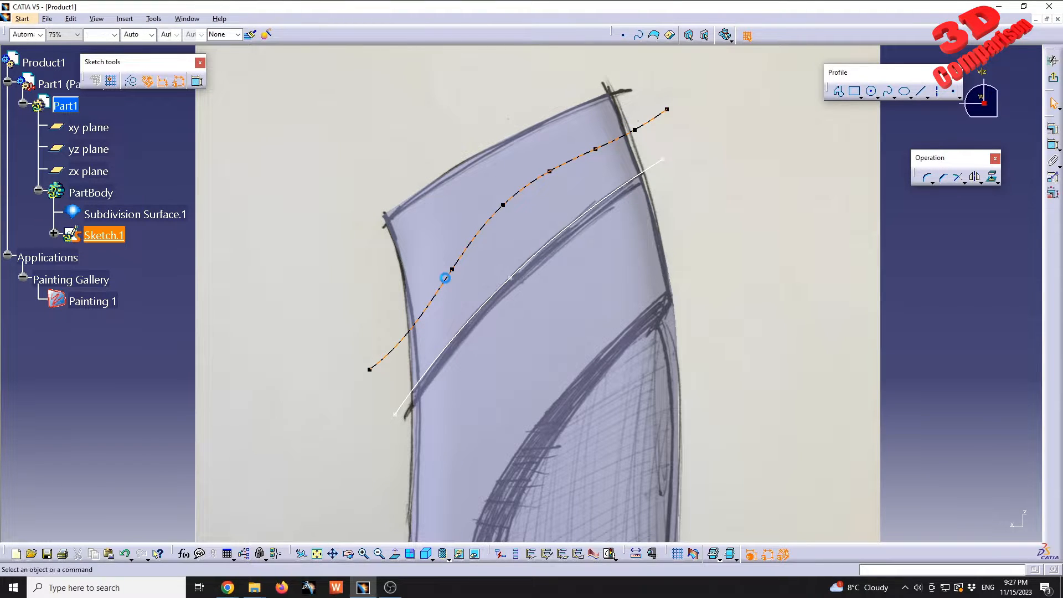
key("Delete")
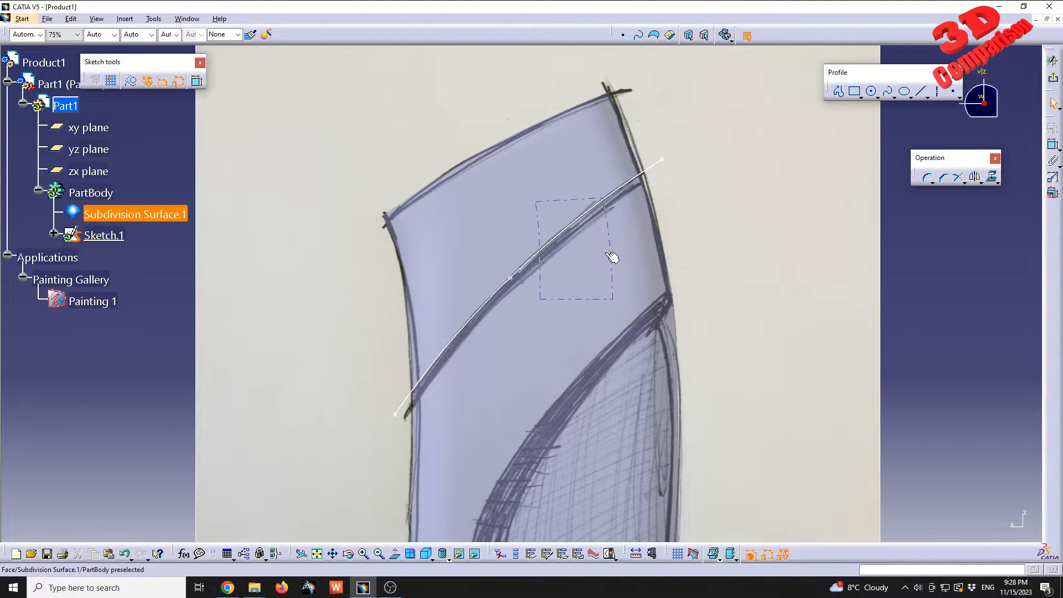
Offset the spline downward by about 3 mm to follow the lower edge of the curved band
left_click(642, 180)
left_click(979, 182)
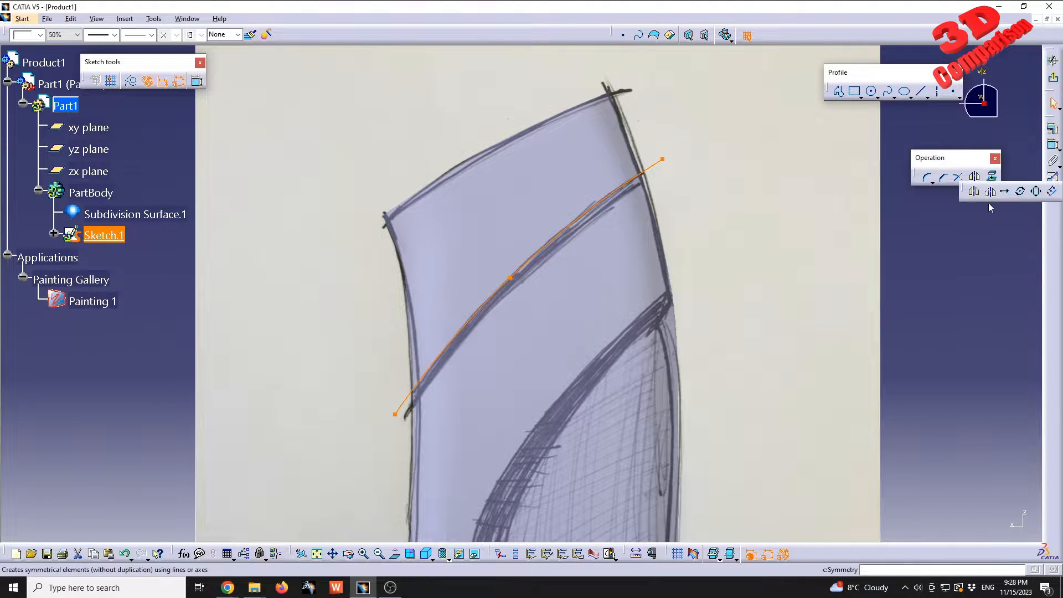
left_click(1051, 191)
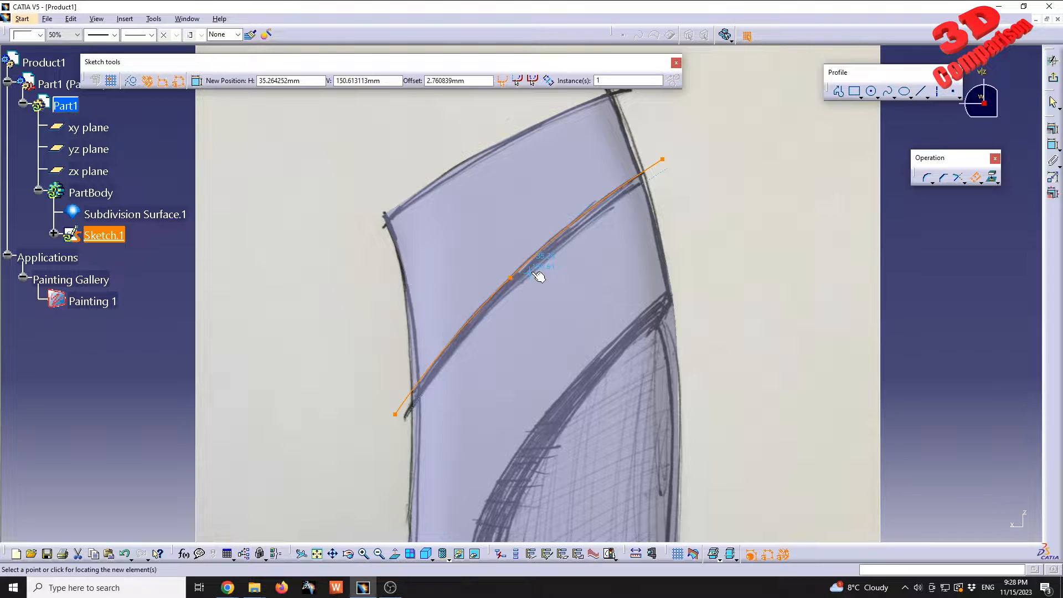
key("Tab")
key("Tab")
left_click(532, 272)
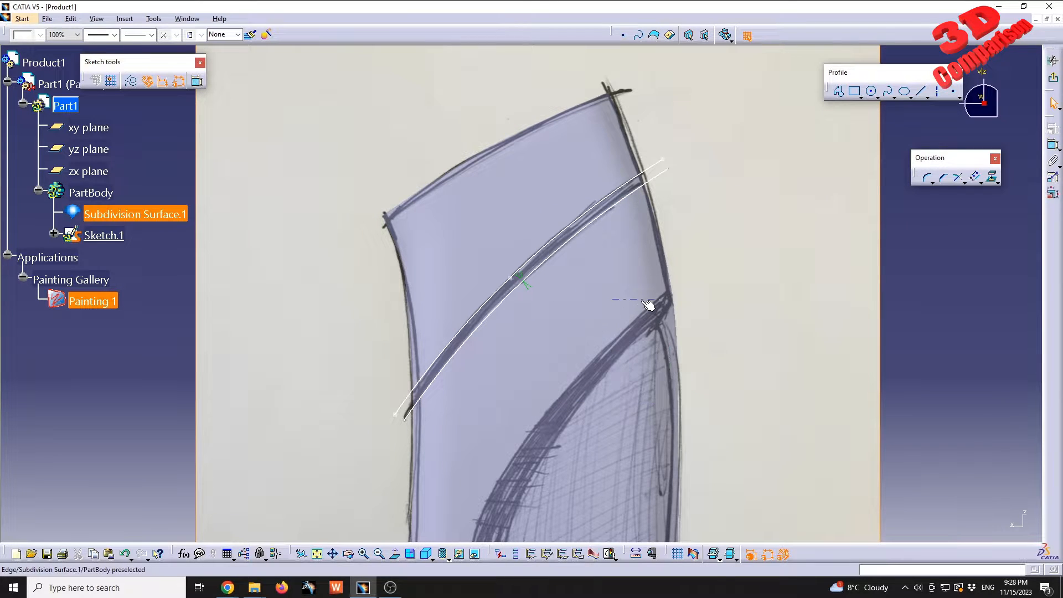
Sketch a nine-point spline along the outer edge of the image's curved grip band, extending it past the bottle outline at both ends
middle_click_drag(652, 304, 585, 227)
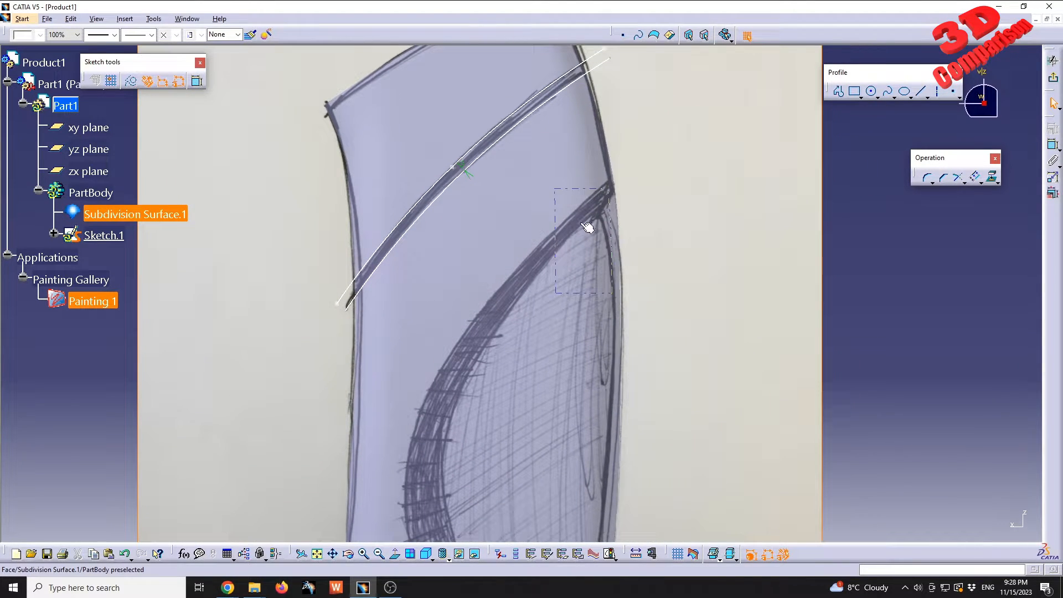
left_click(888, 91)
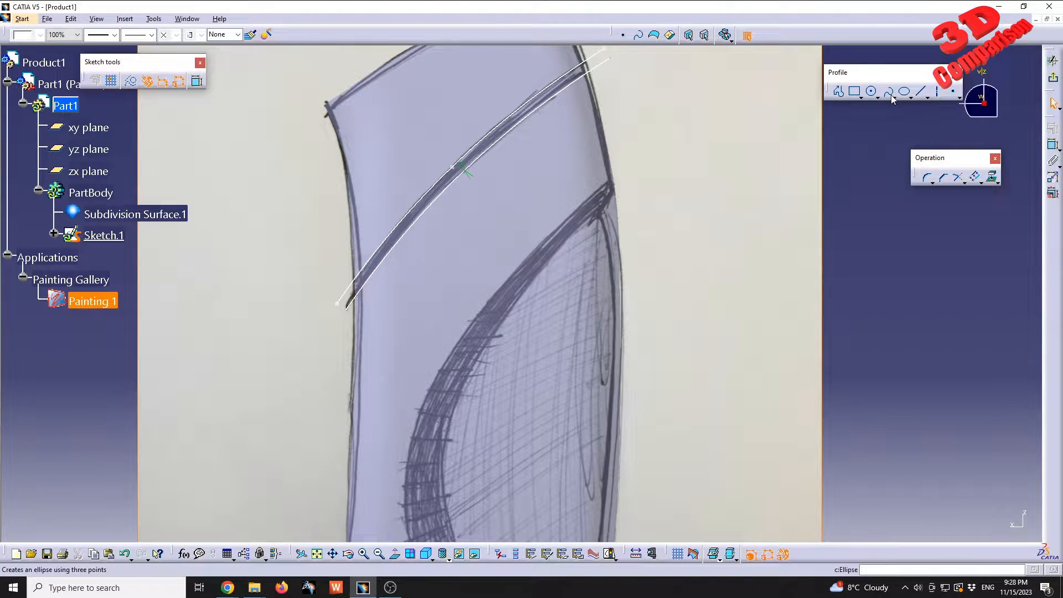
left_click(625, 173)
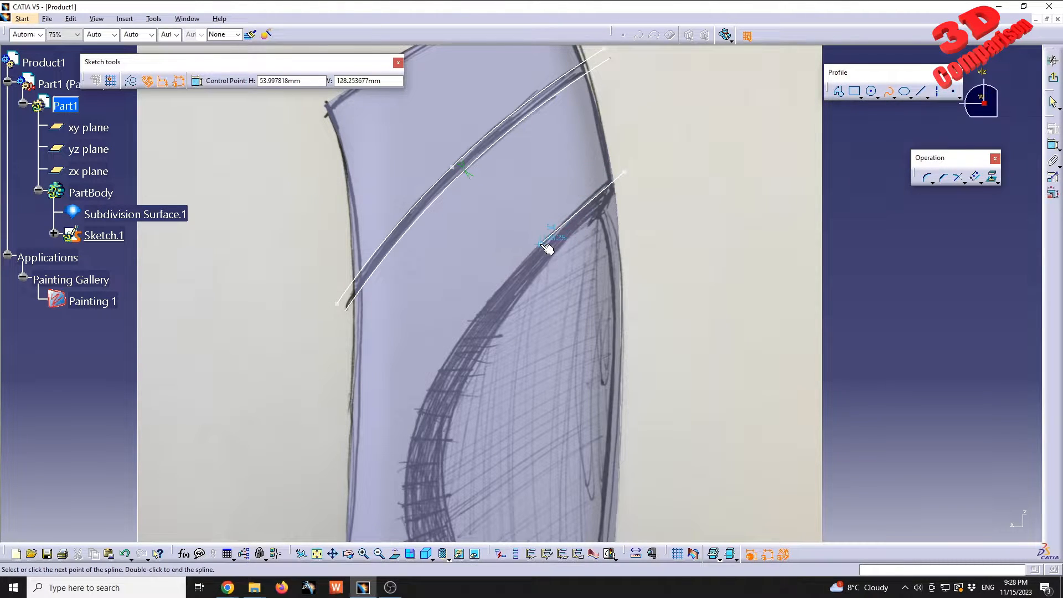
left_click(541, 244)
left_click(447, 358)
middle_click_drag(457, 483, 477, 320)
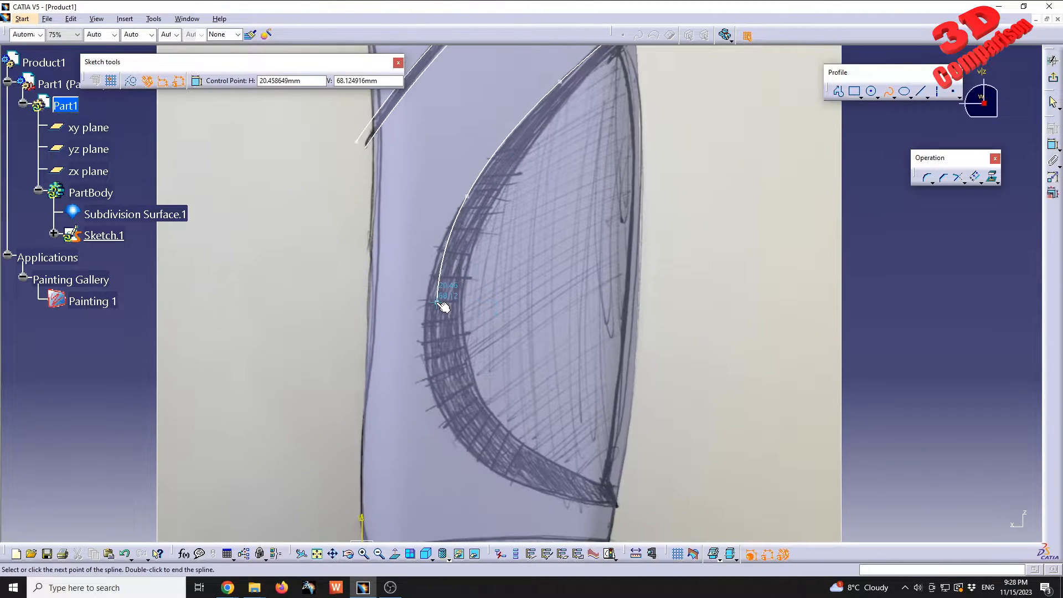
left_click(426, 289)
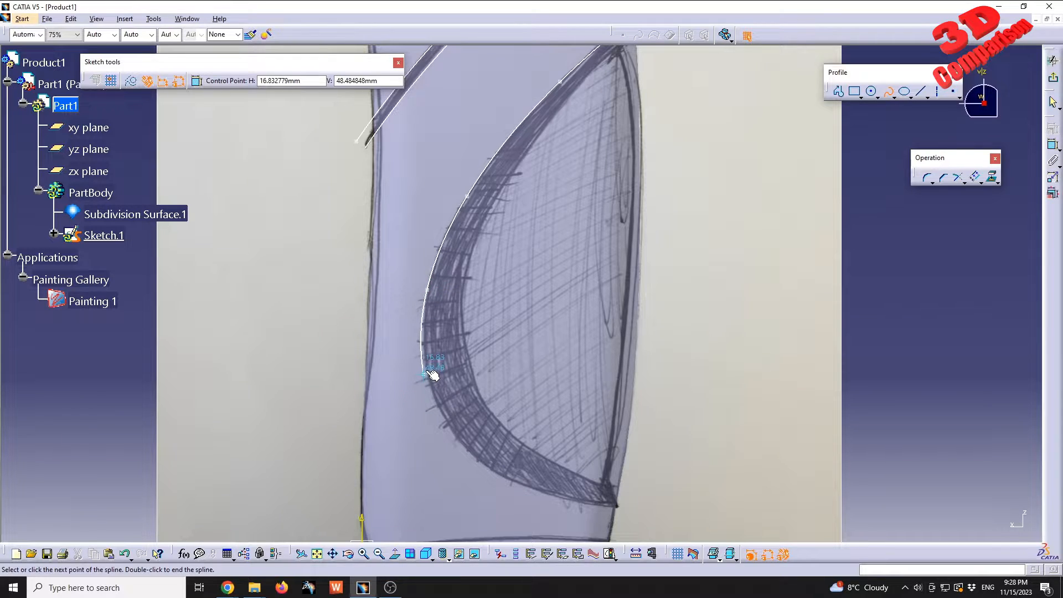
left_click(429, 383)
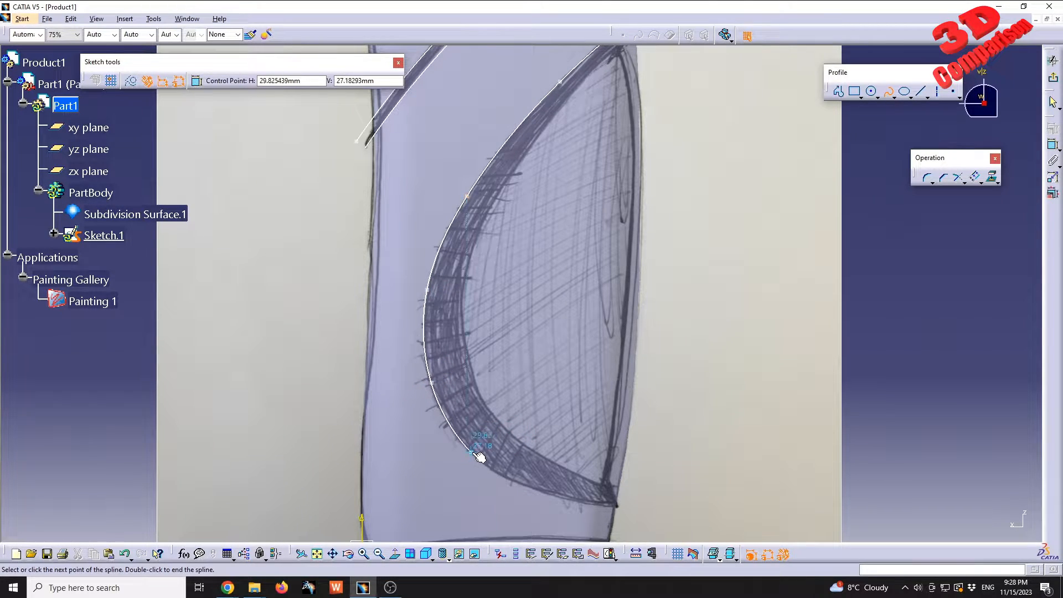
left_click(477, 456)
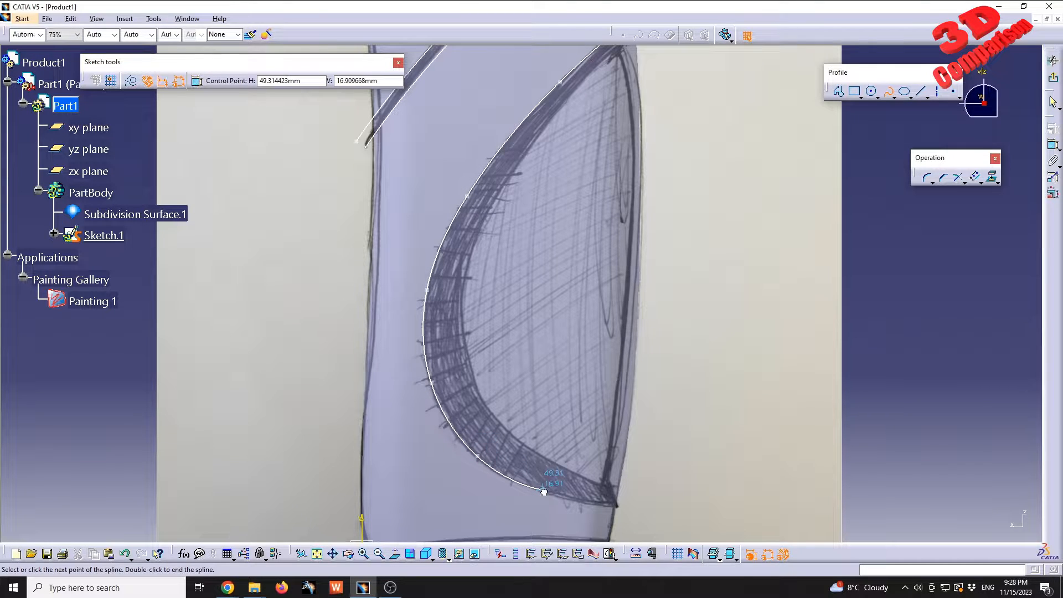
left_click(544, 491)
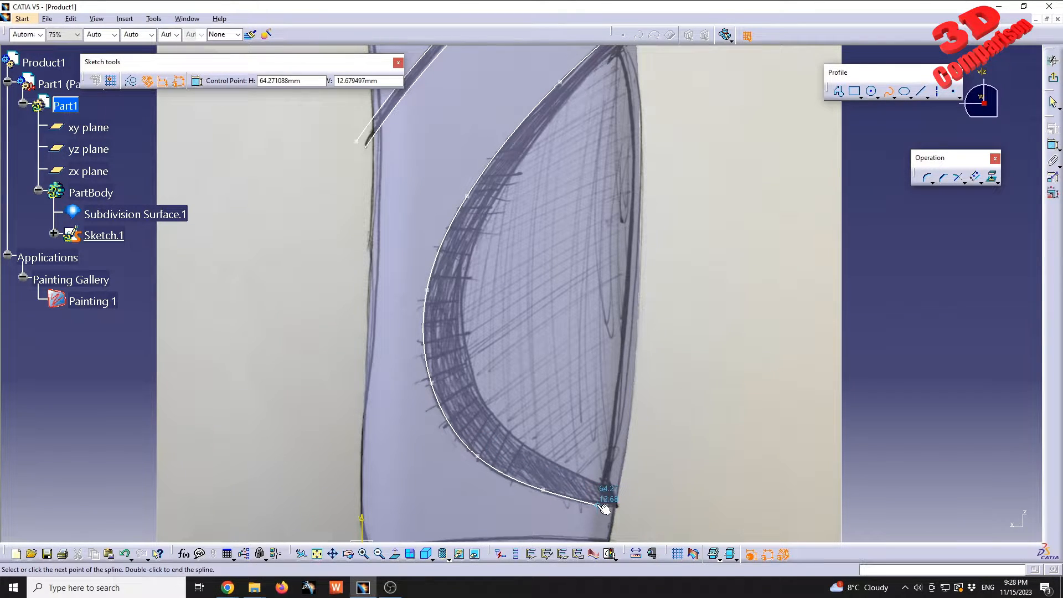
left_click(598, 504)
double_click(672, 518)
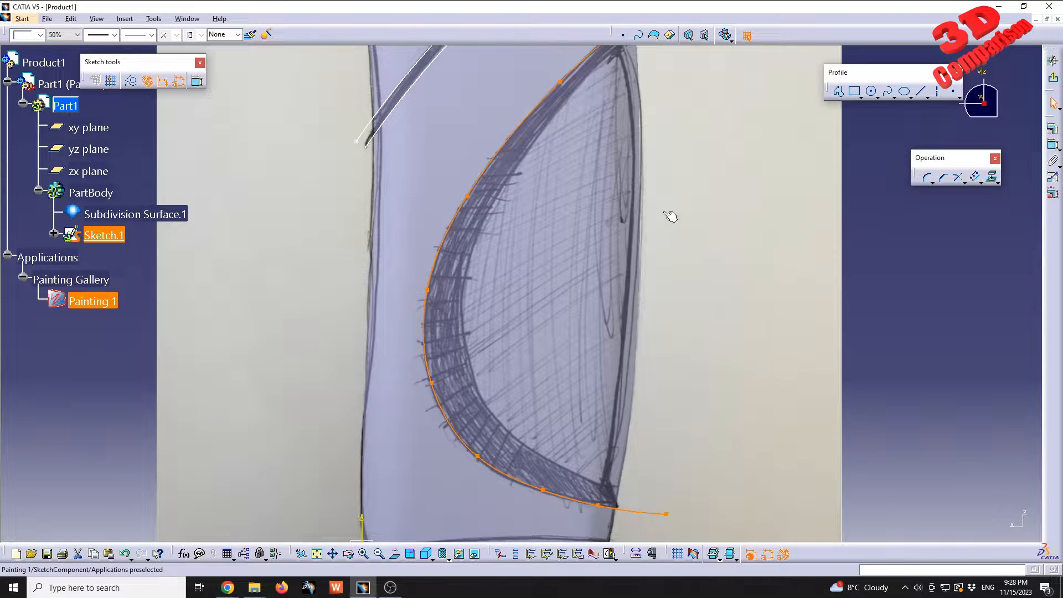
Sketch a second spline along the inner edge of the grip band, extending past the bottle outline at both ends, and exit the sketch
middle_click_drag(670, 217, 679, 302)
left_click(888, 91)
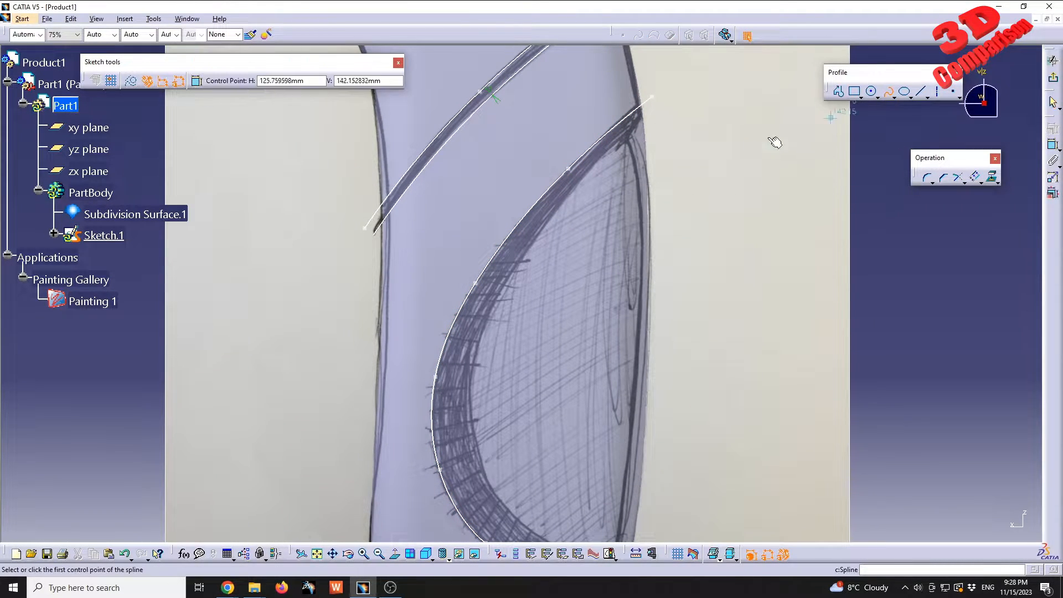
left_click(648, 117)
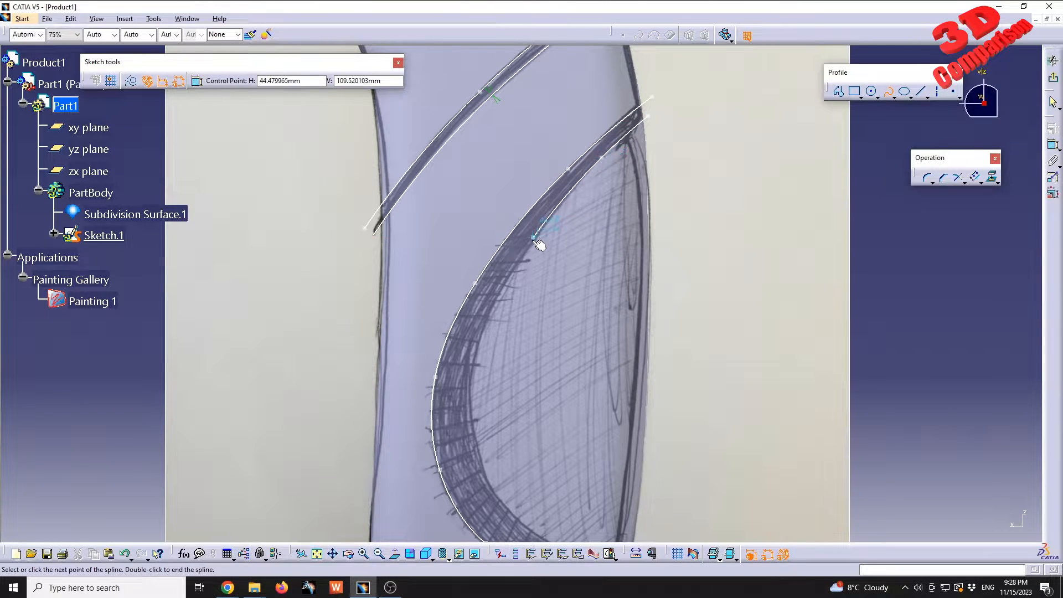
left_click(532, 242)
left_click(483, 328)
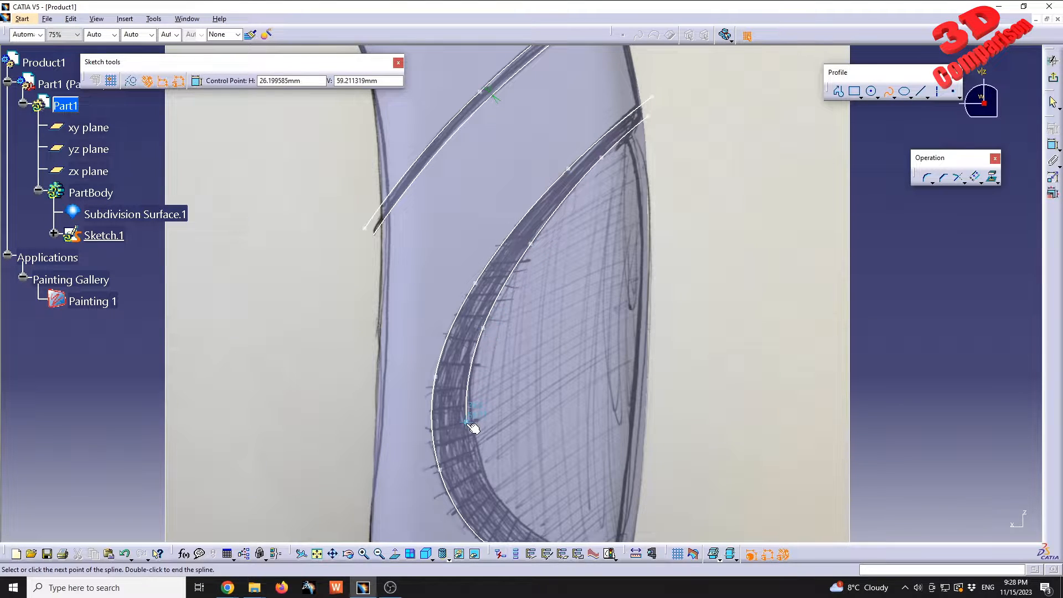
left_click(472, 427)
middle_click_drag(527, 459, 510, 362)
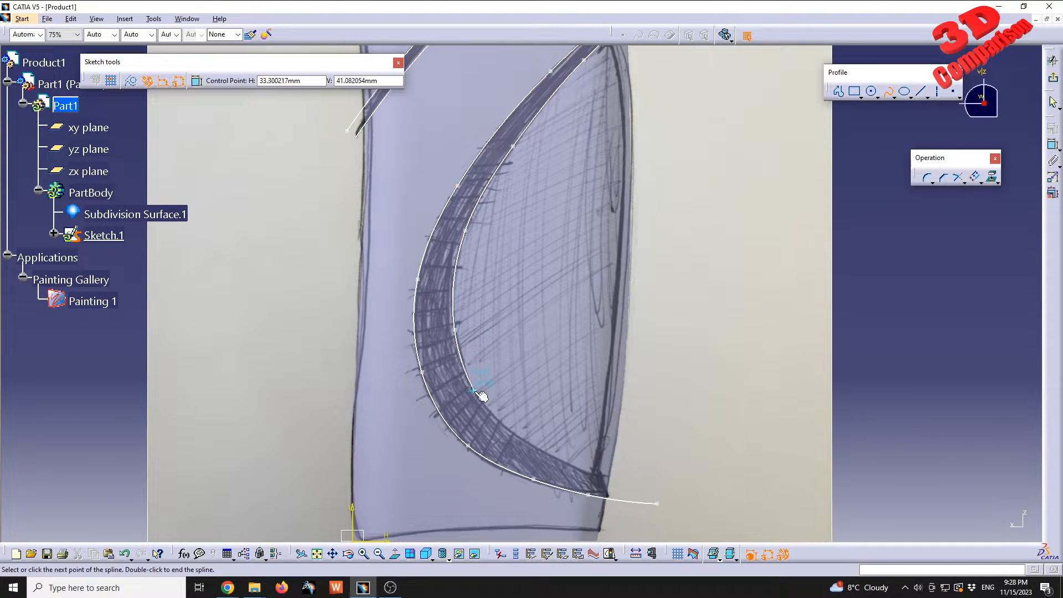
left_click(475, 392)
left_click(525, 438)
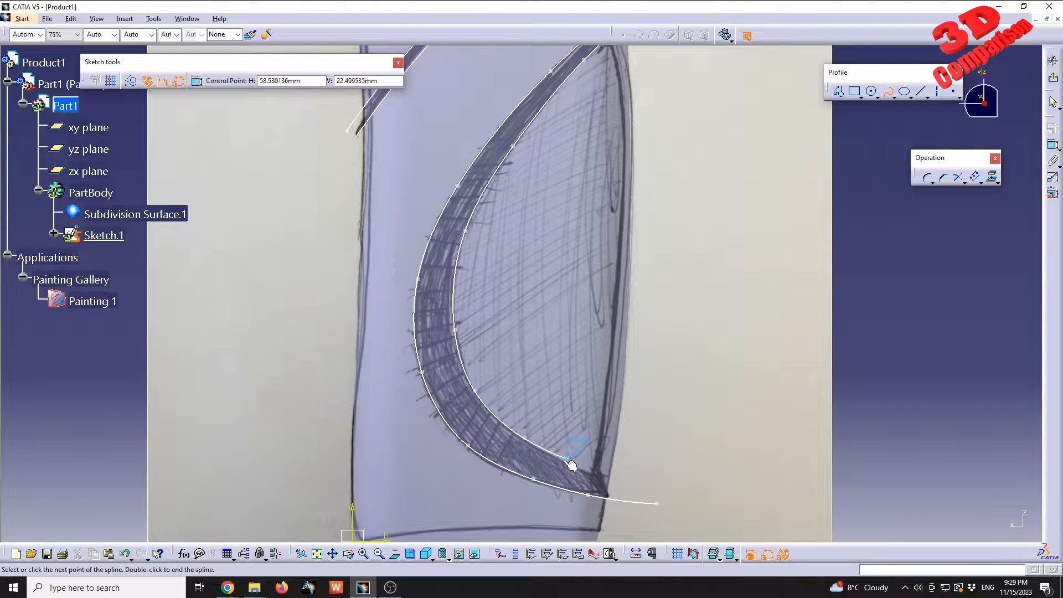
left_click(564, 461)
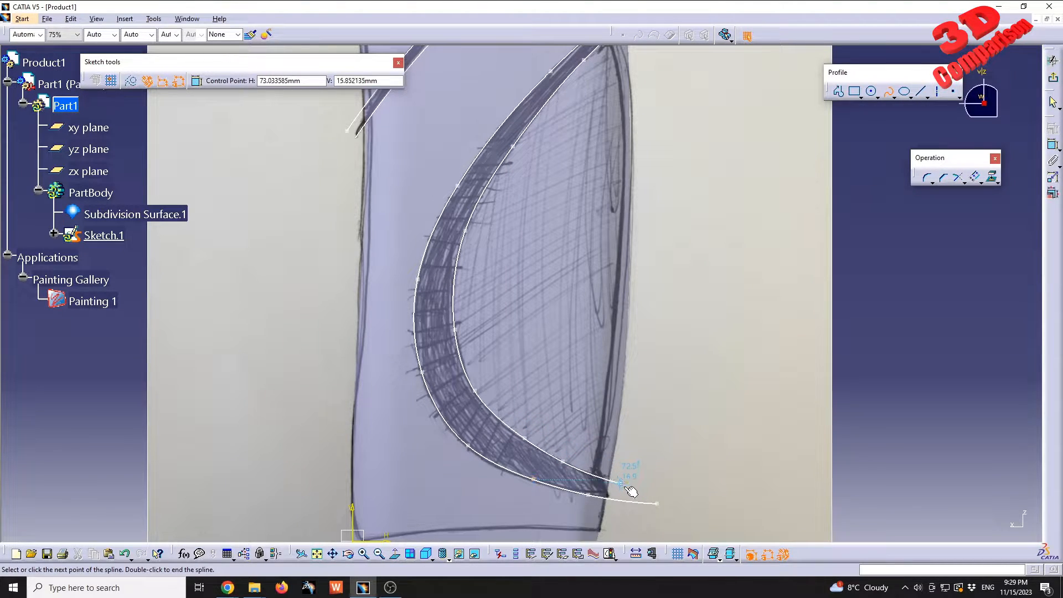
left_click(628, 484)
key("Escape")
key("Escape")
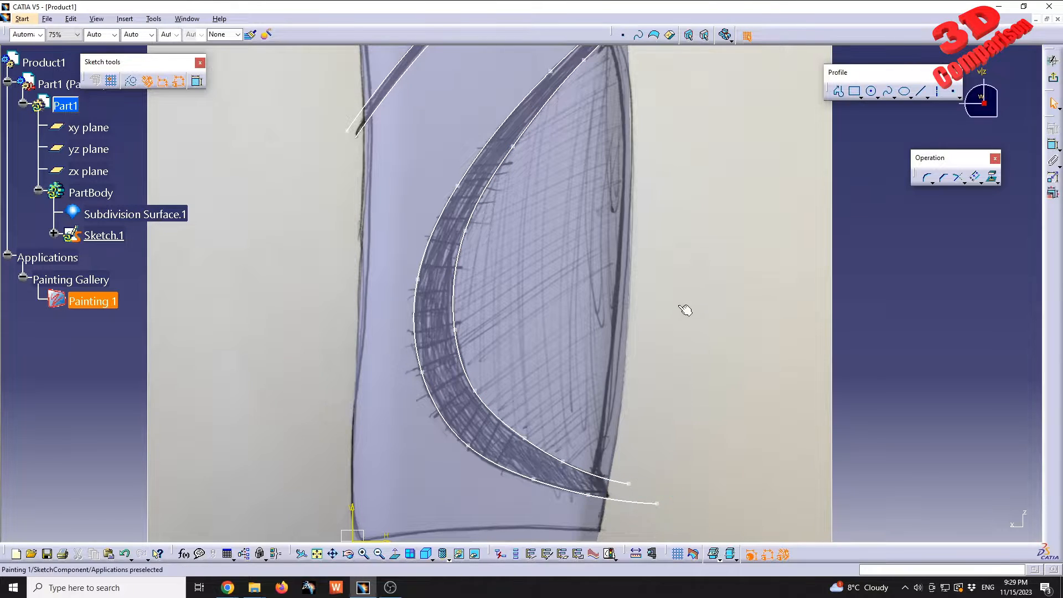
middle_click_drag(683, 306, 608, 396)
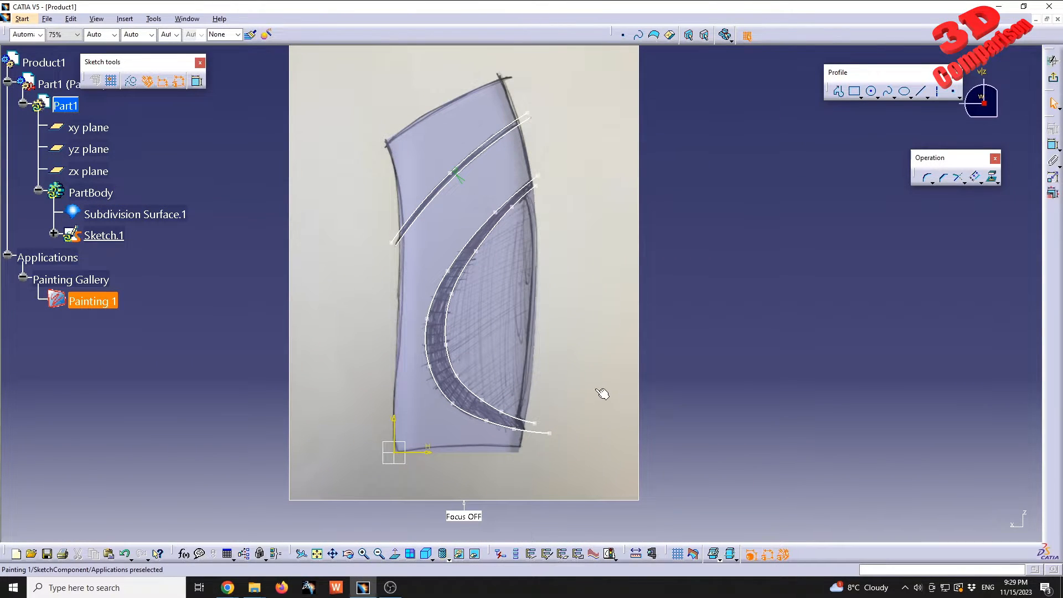
left_click(1053, 78)
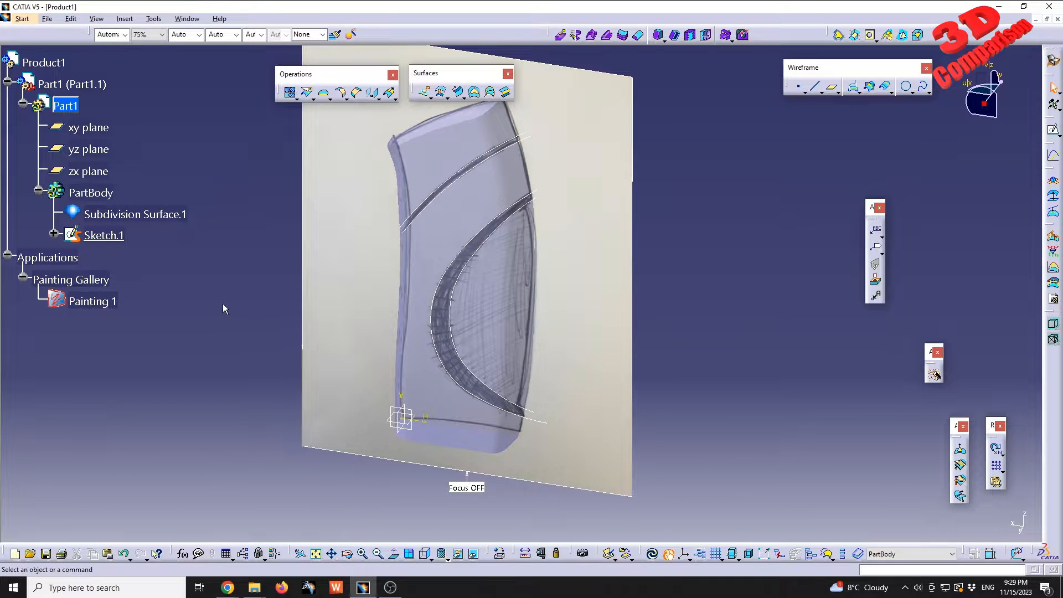
Project the upper band's upper spline into a new sketch on the zx plane, and hide Sketch.1
left_click(87, 175)
left_click(1052, 130)
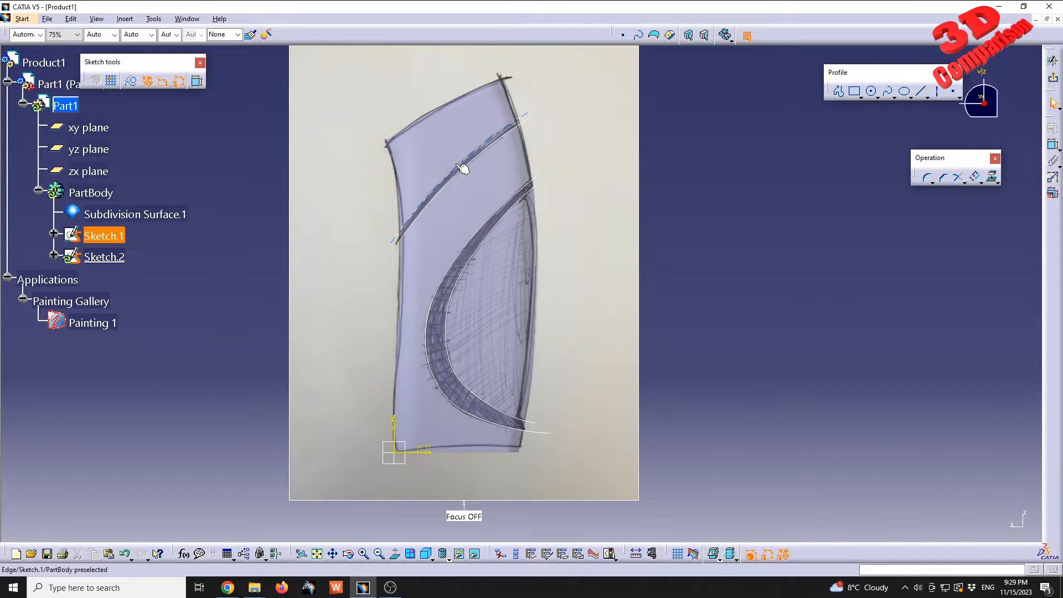
left_click(462, 168)
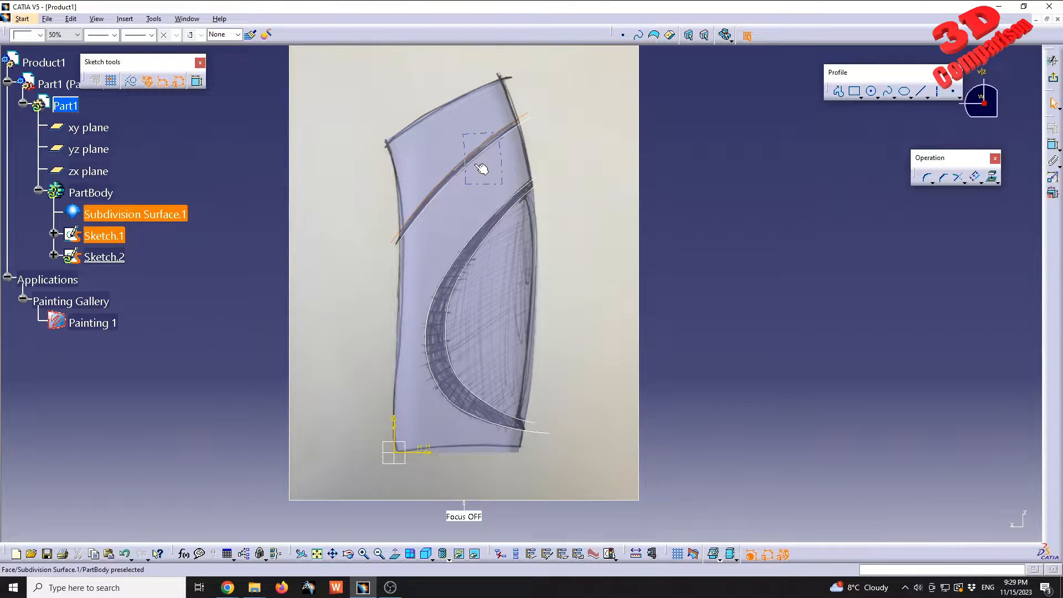
left_click(993, 179)
left_click(894, 273)
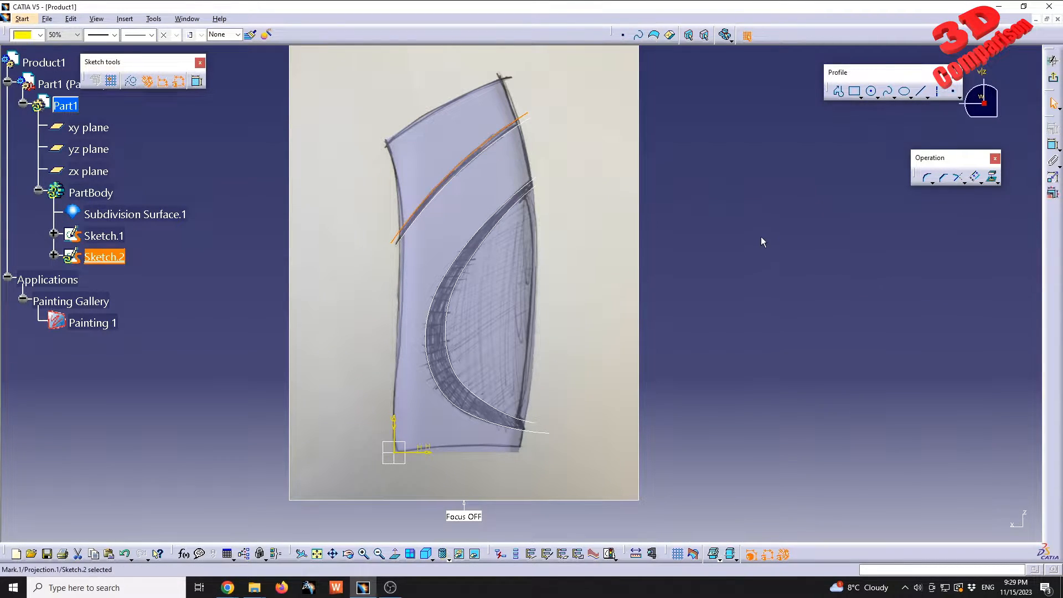
left_click(409, 227)
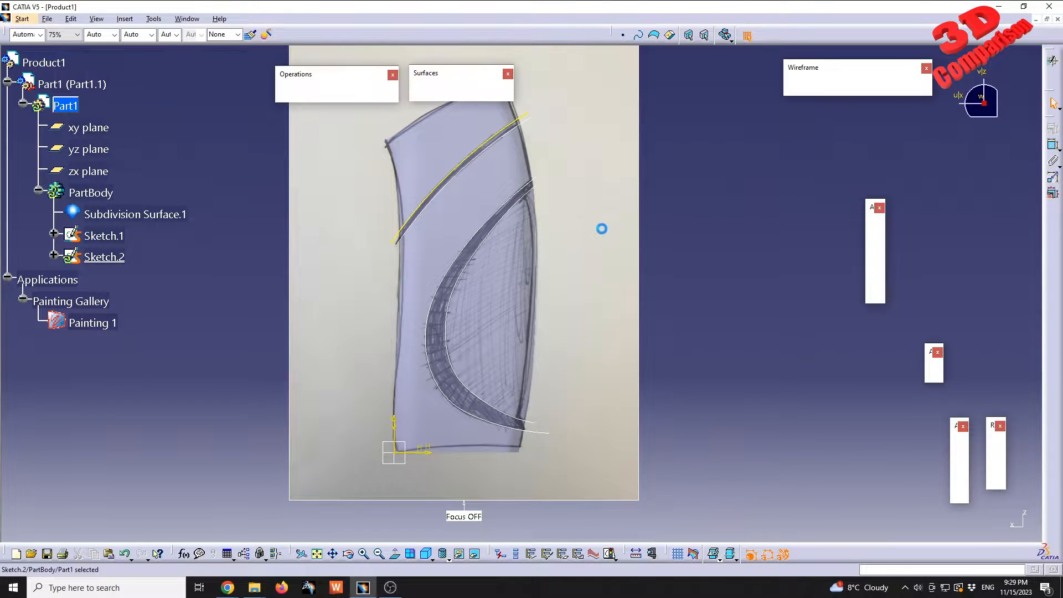
right_click(103, 235)
left_click(131, 265)
middle_click_drag(376, 183, 441, 316)
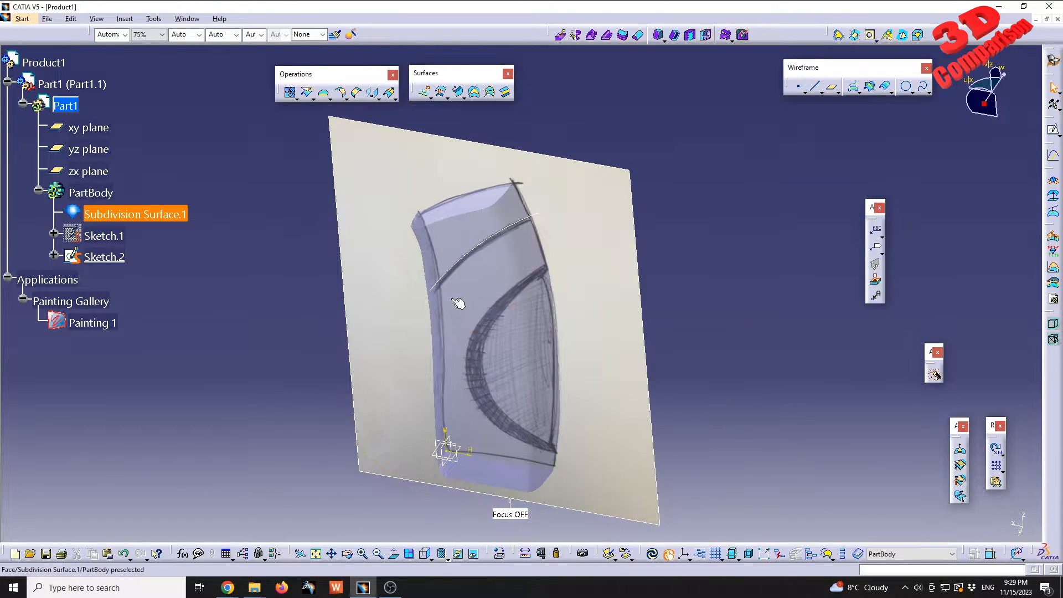
double_click(526, 216)
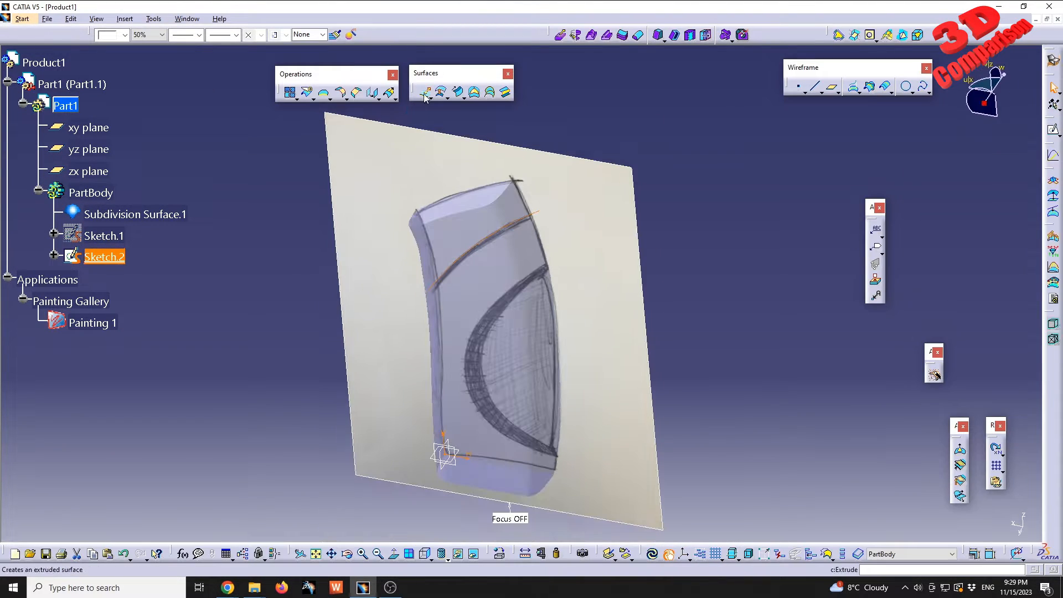
middle_click_drag(494, 290, 537, 367)
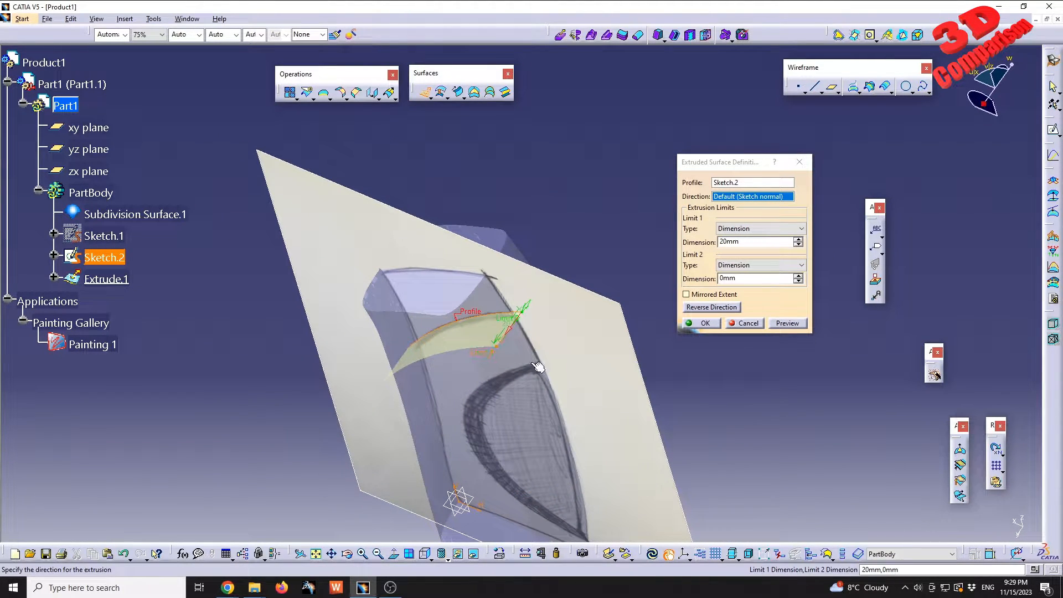
left_click(747, 325)
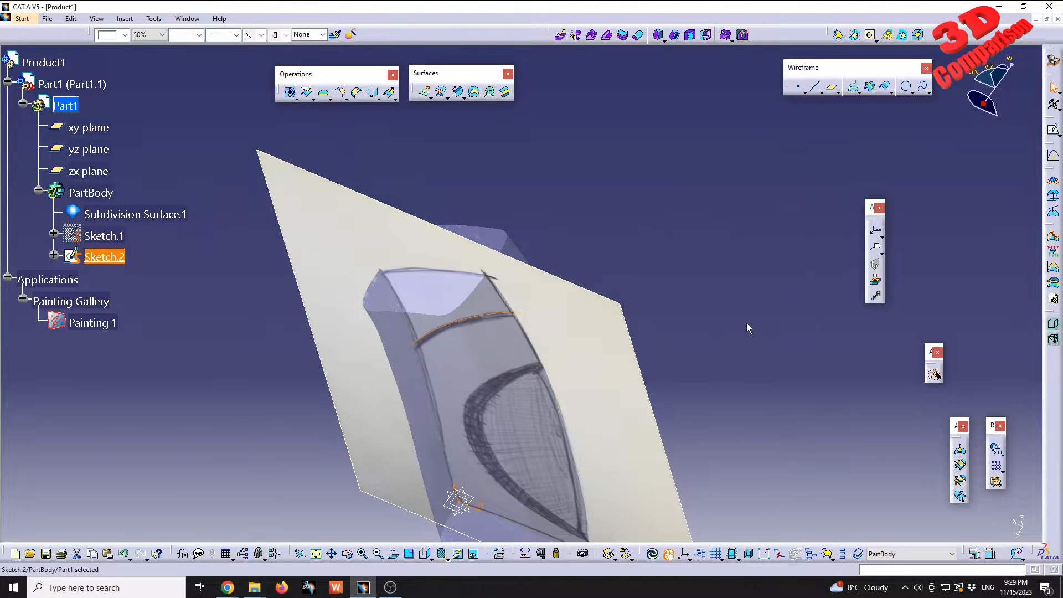
Sketch a rectangle about 104 mm wide and 226 mm high around the whole bottle on the zx plane, and exit the sketch
middle_click_drag(586, 296, 537, 373)
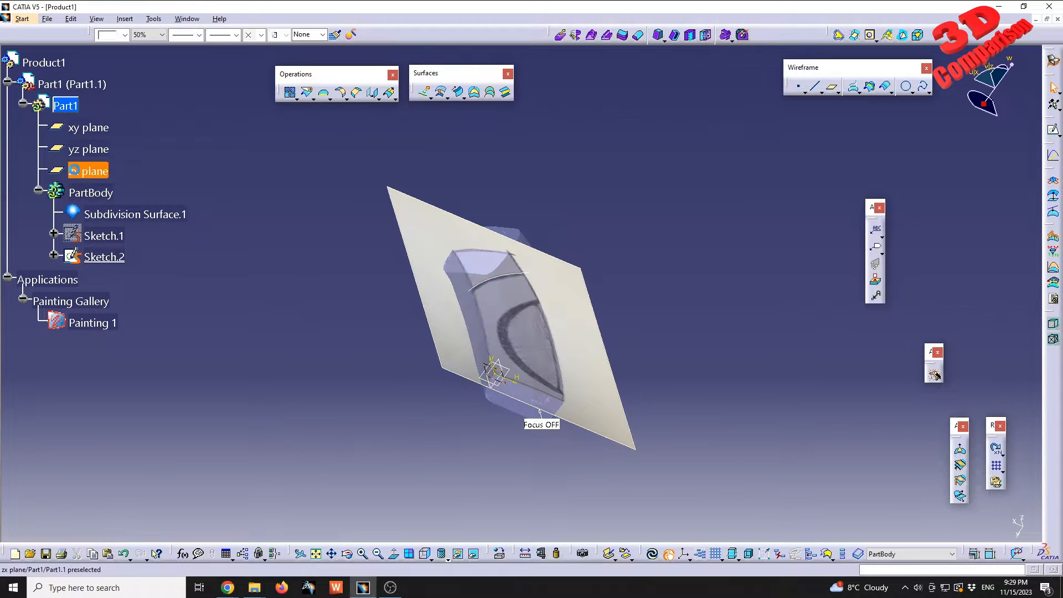
left_click(1053, 129)
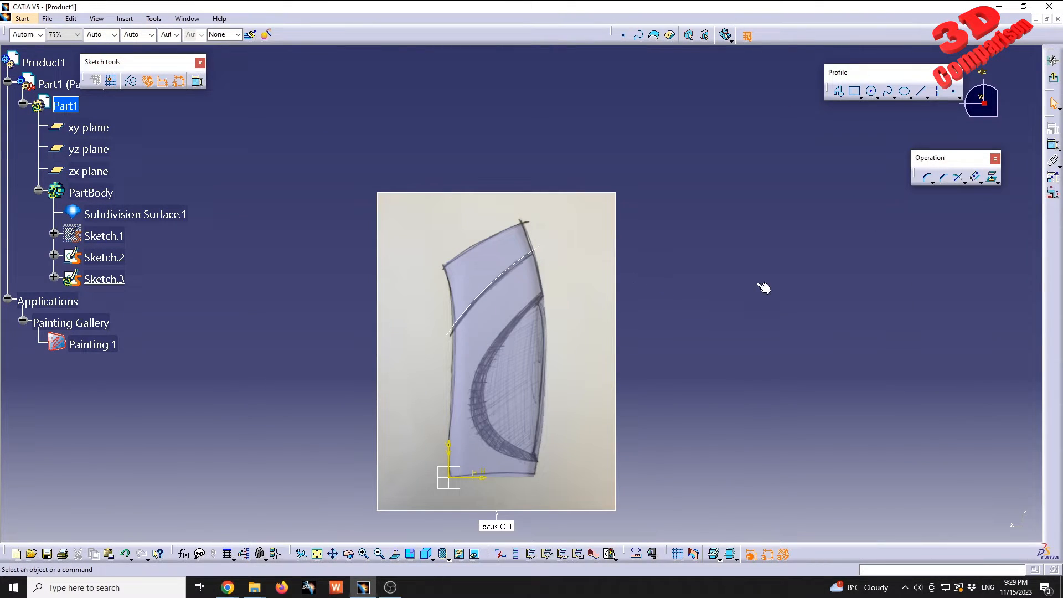
left_click(854, 91)
left_click(426, 207)
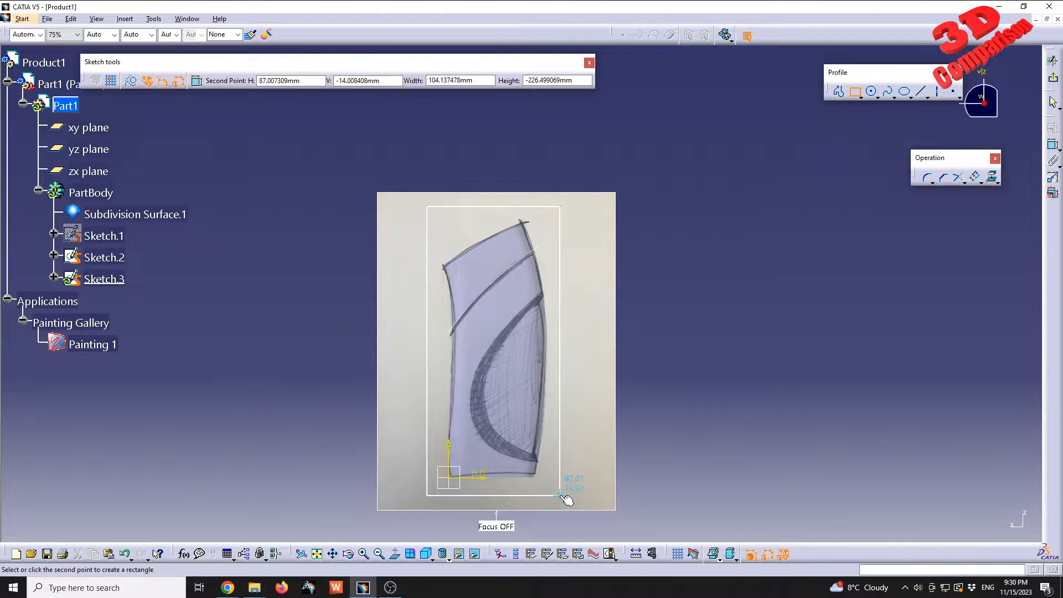
left_click(559, 495)
middle_click_drag(775, 390, 760, 316)
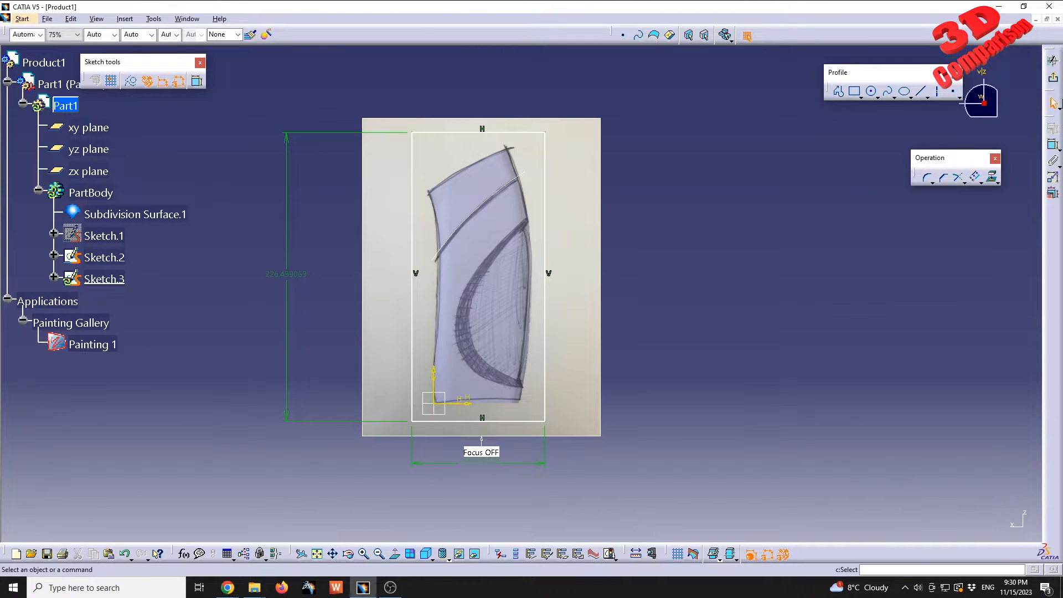
left_click(1052, 77)
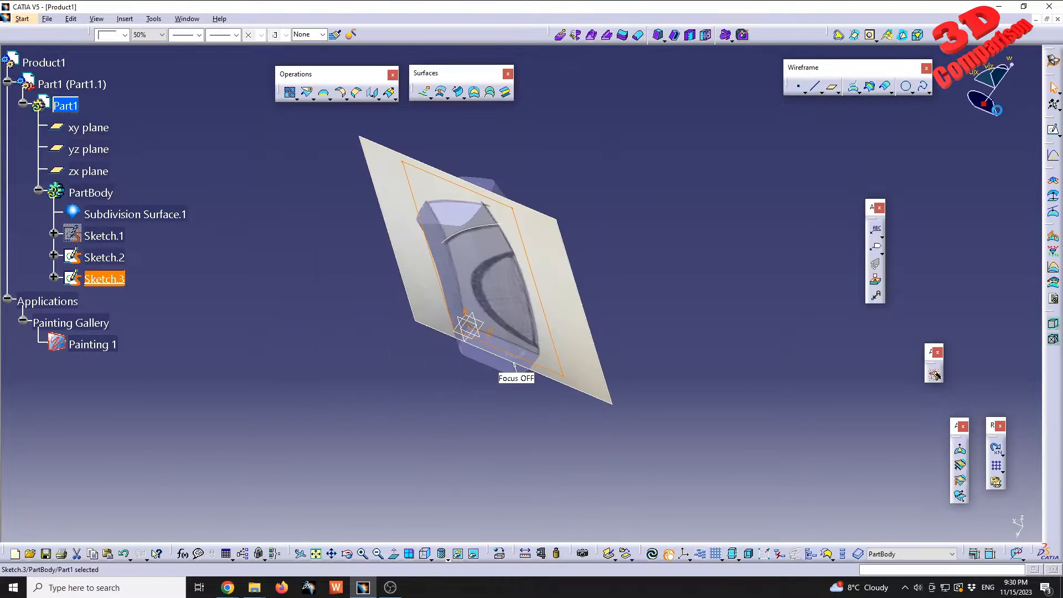
Create a Fill surface bounded by the rectangle of Sketch.3
left_click(476, 92)
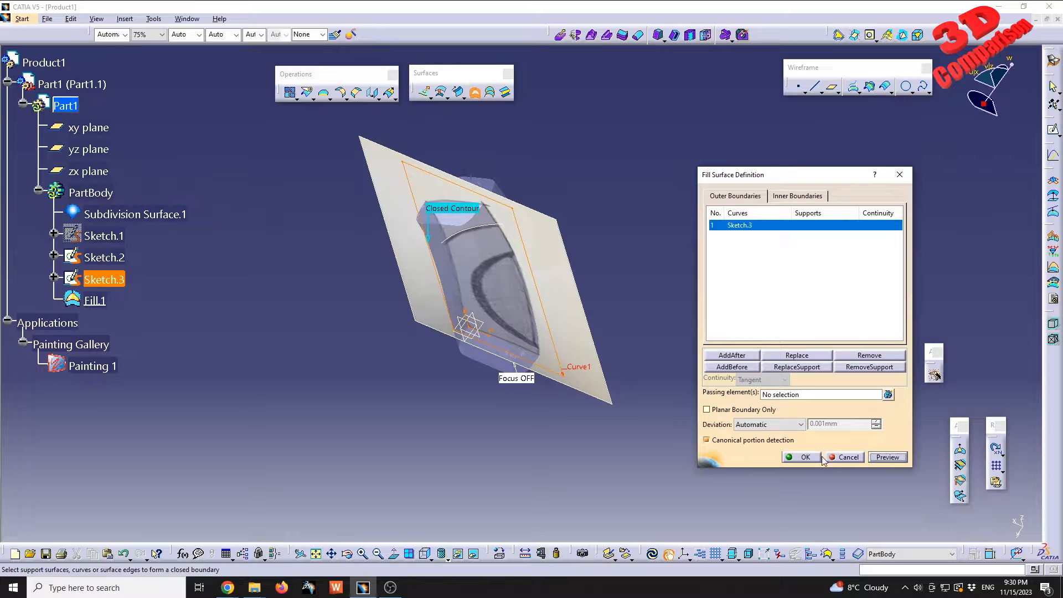
left_click(802, 457)
middle_click_drag(443, 260, 469, 273)
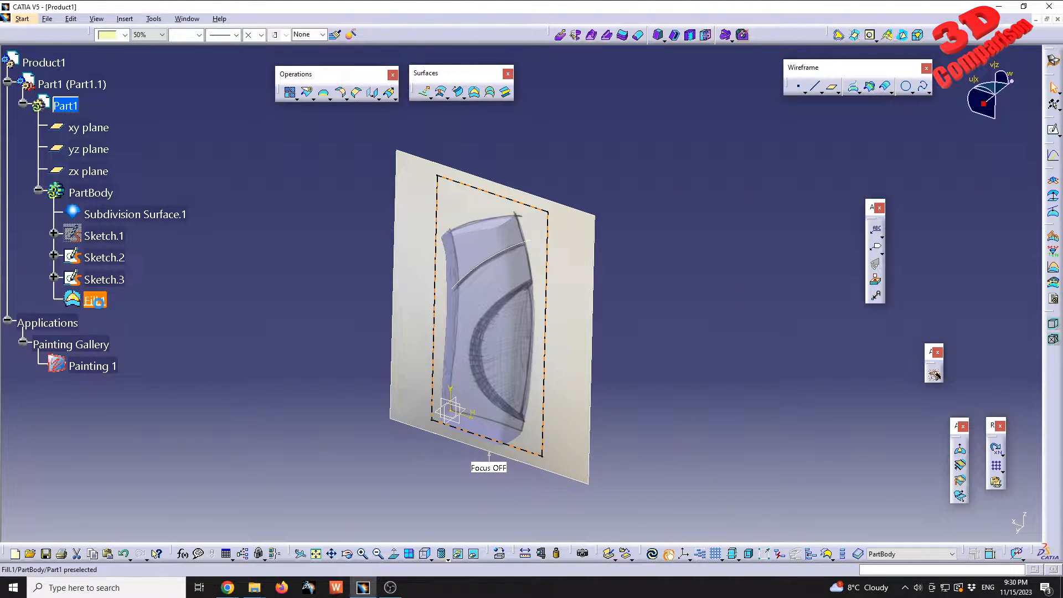
Split Subdivision Surface.1 with Fill.1 as the cutting element, keeping one half of the bottle
middle_click_drag(619, 178, 495, 305)
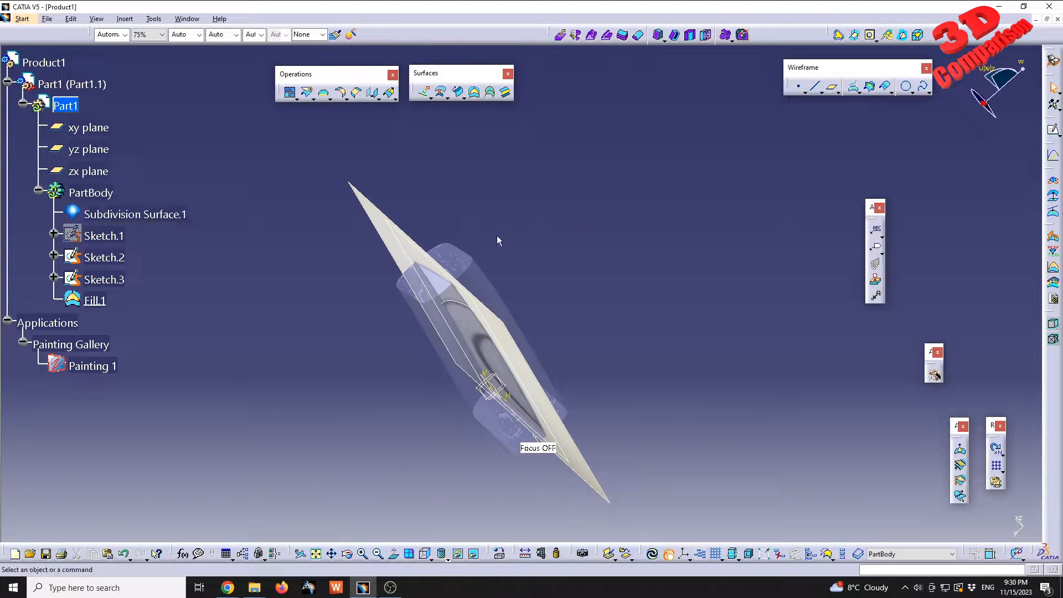
left_click(307, 94)
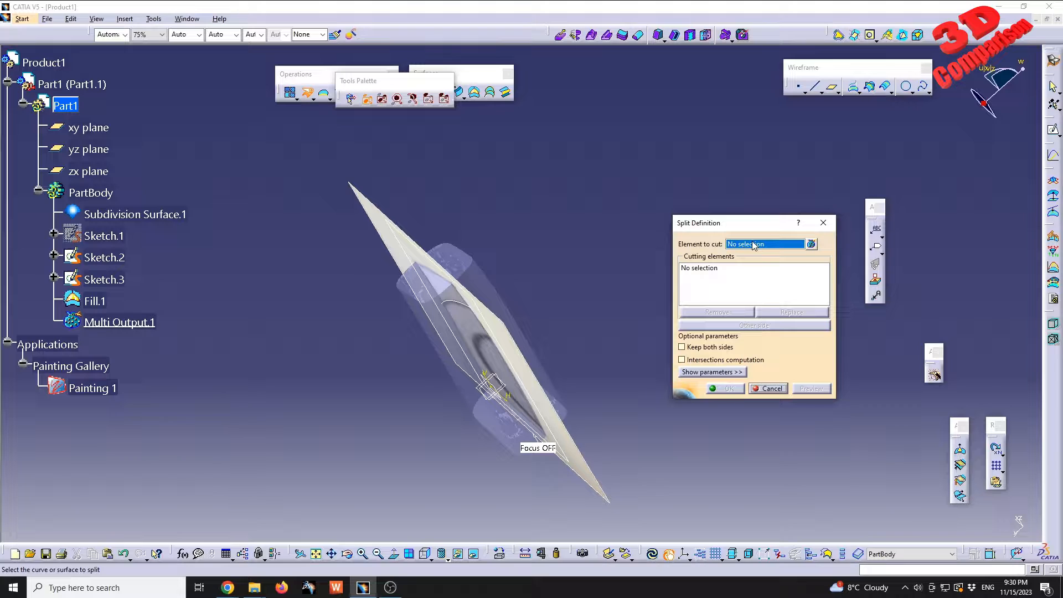
left_click(508, 281)
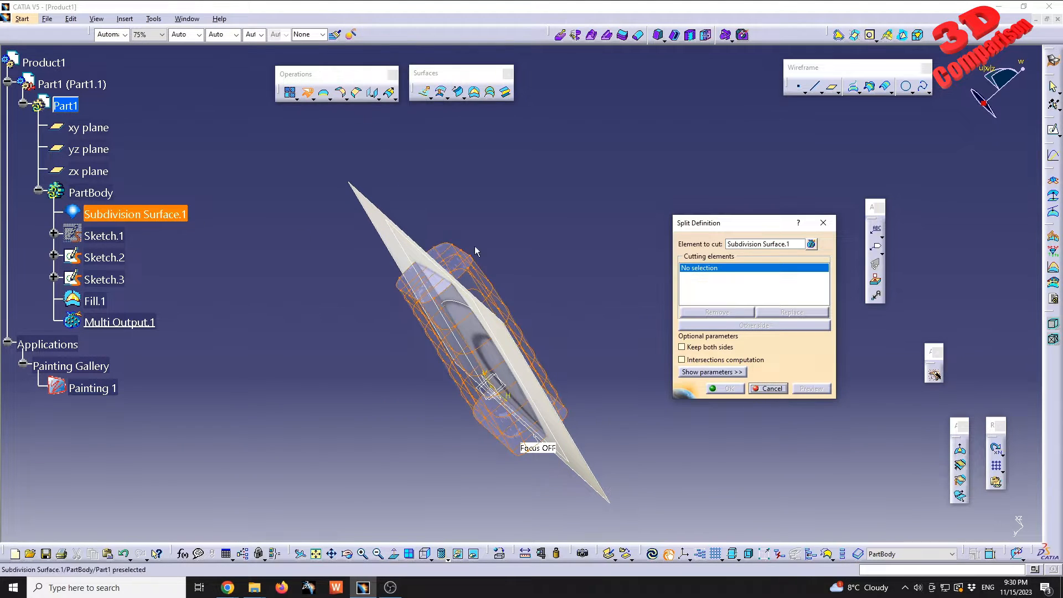
left_click(94, 301)
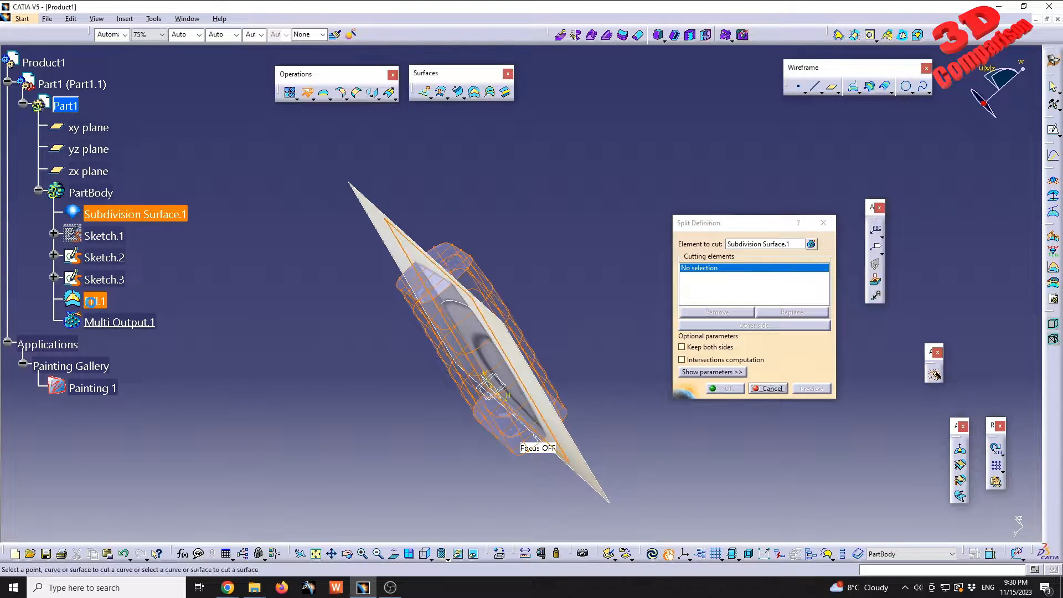
left_click(727, 389)
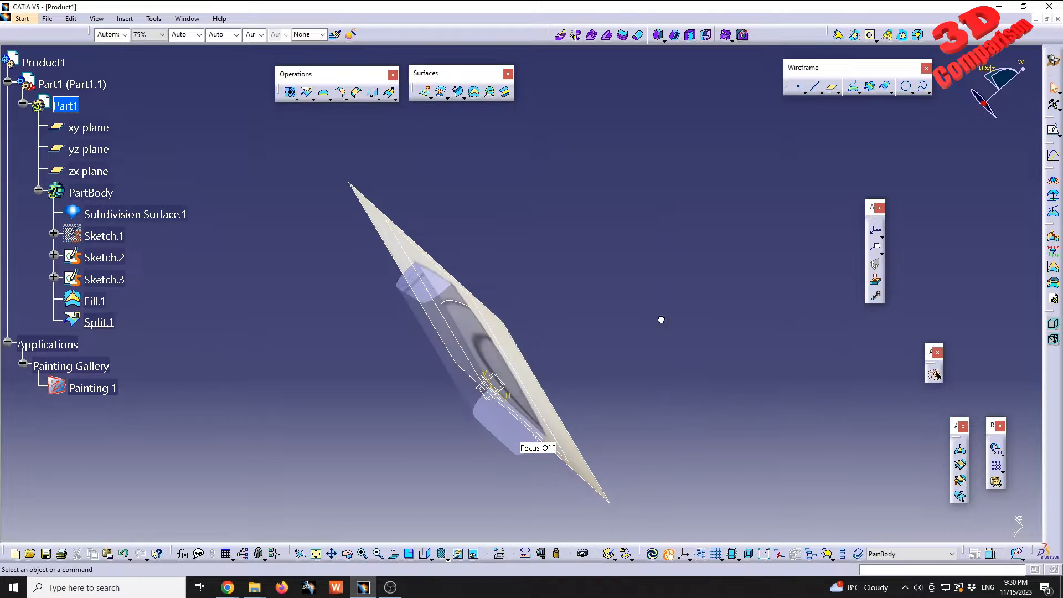
middle_click_drag(525, 314, 540, 285)
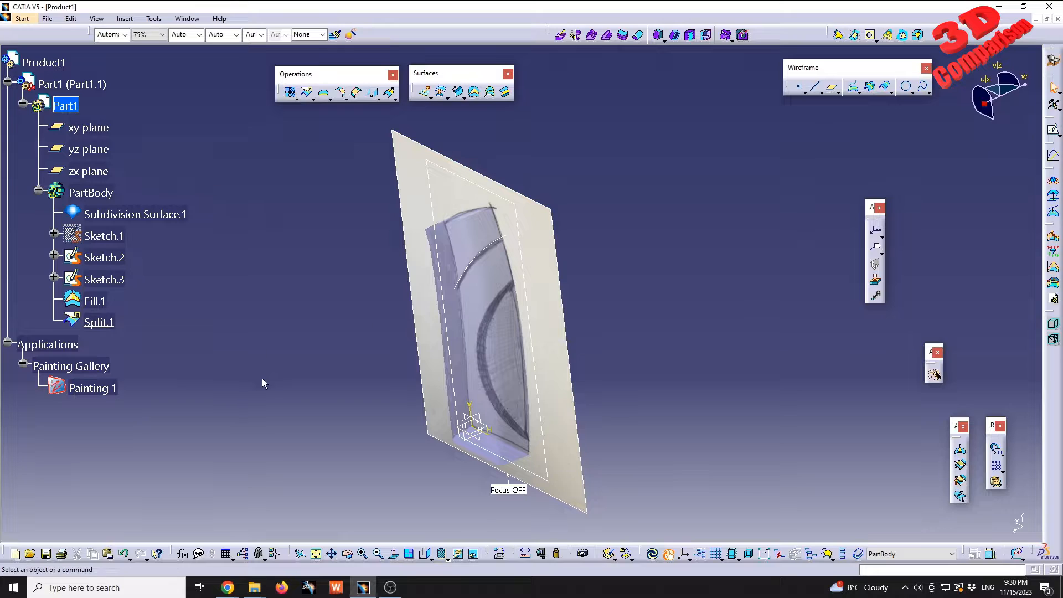
Hide Fill.1 and the rectangle of Sketch.3
right_click(108, 305)
left_click(134, 335)
right_click(109, 279)
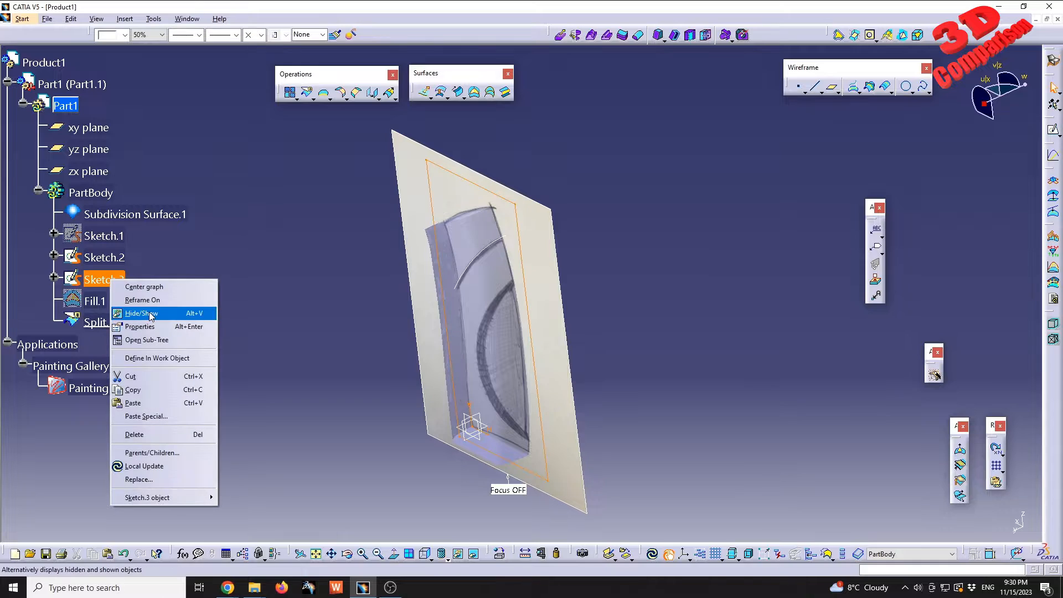
left_click(151, 315)
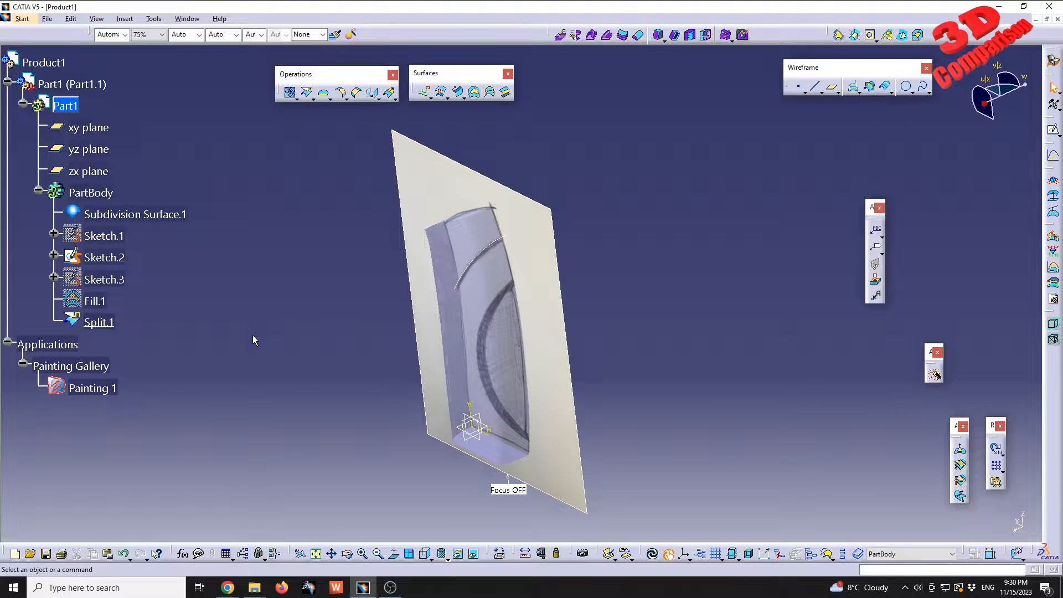
Extrude the upper band spline of Sketch.2 as a surface 40 mm along the sketch normal, through the half bottle
left_click(105, 258)
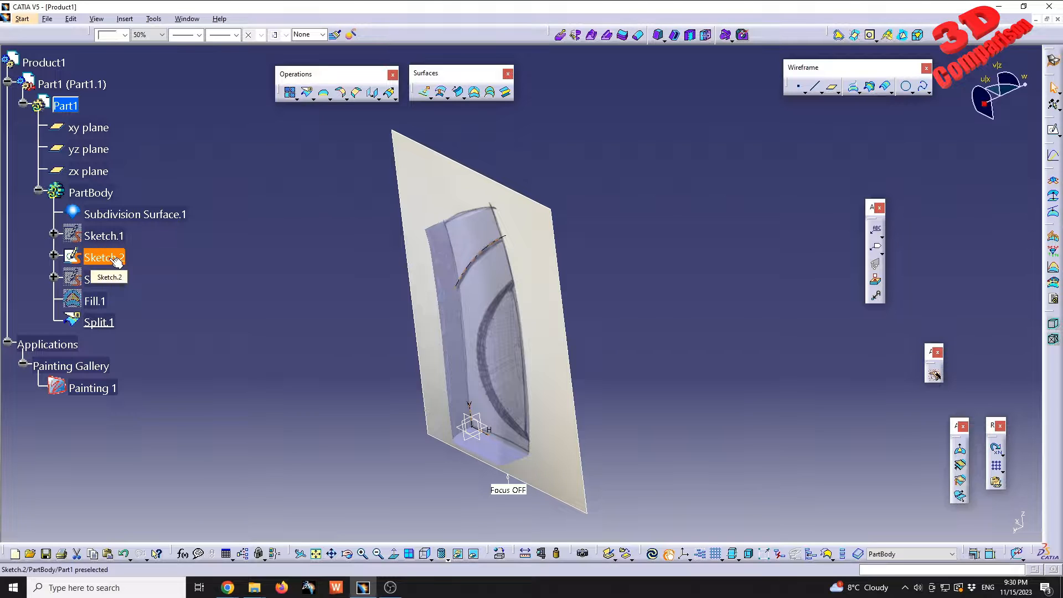
left_click(425, 92)
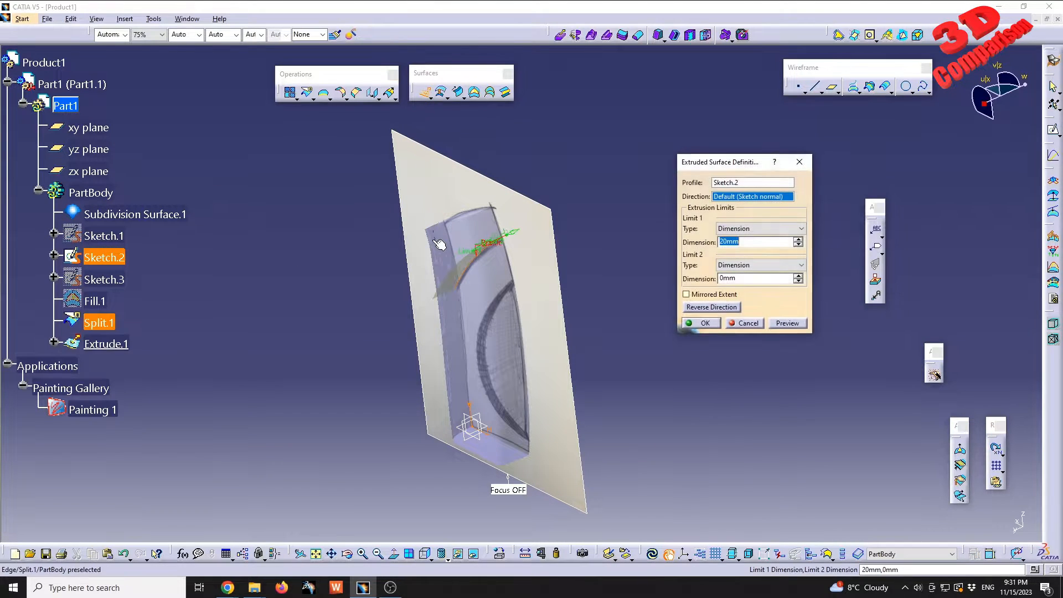
mouse_move(424, 223)
middle_mouse_down()
mouse_move(514, 394)
mouse_move(532, 327)
middle_mouse_up()
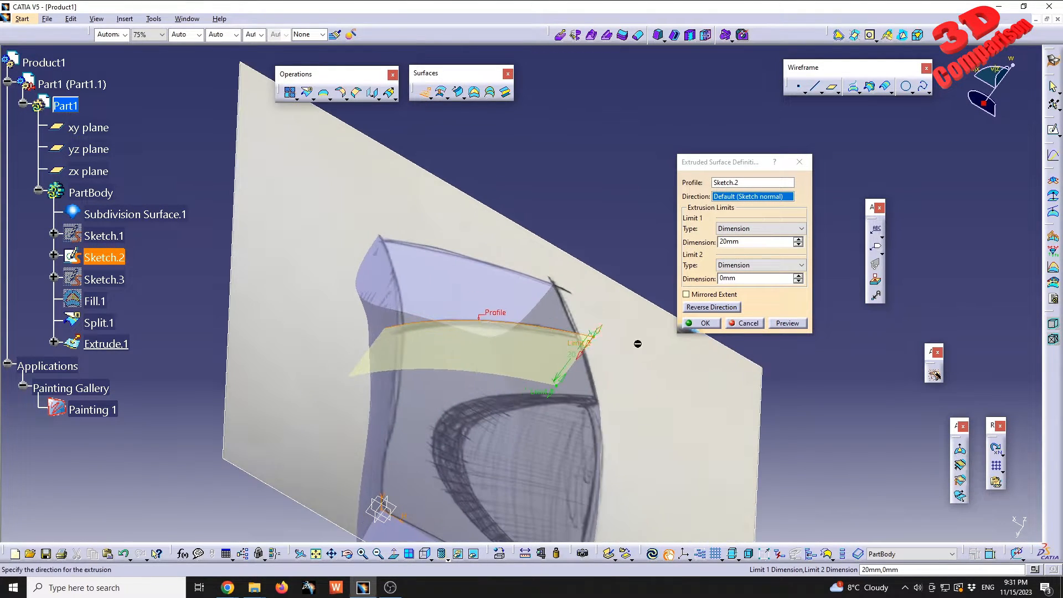
left_click_drag(764, 241, 635, 264)
type("40")
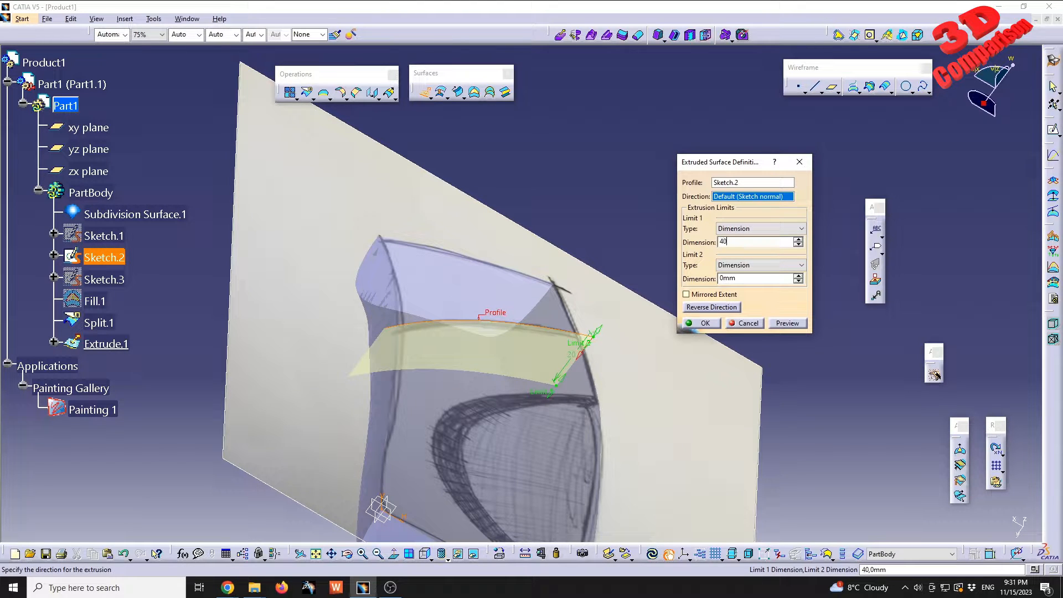
middle_click_drag(350, 356, 460, 307)
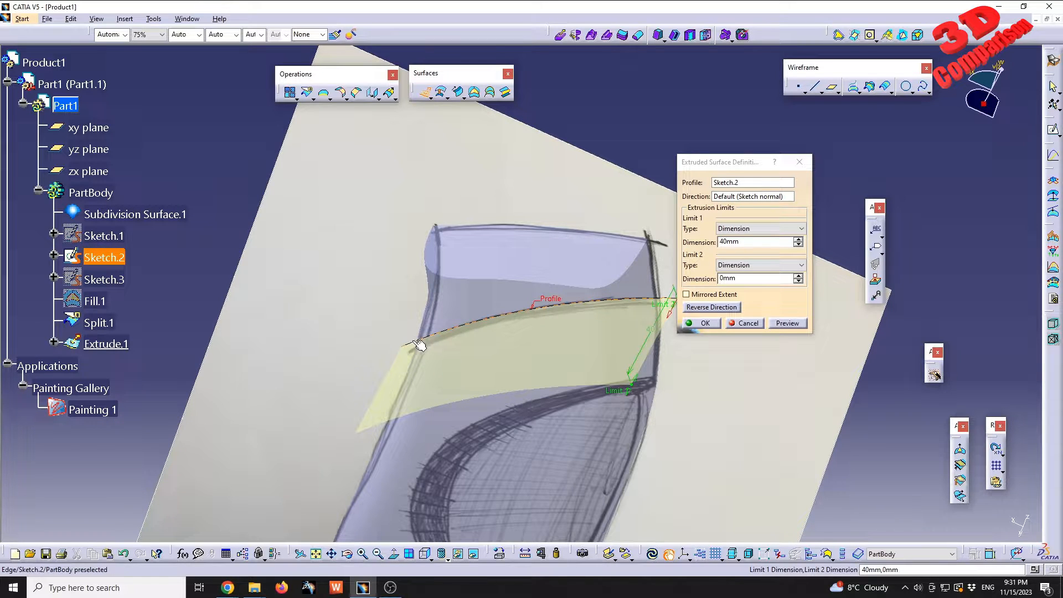
middle_click_drag(477, 301, 557, 309)
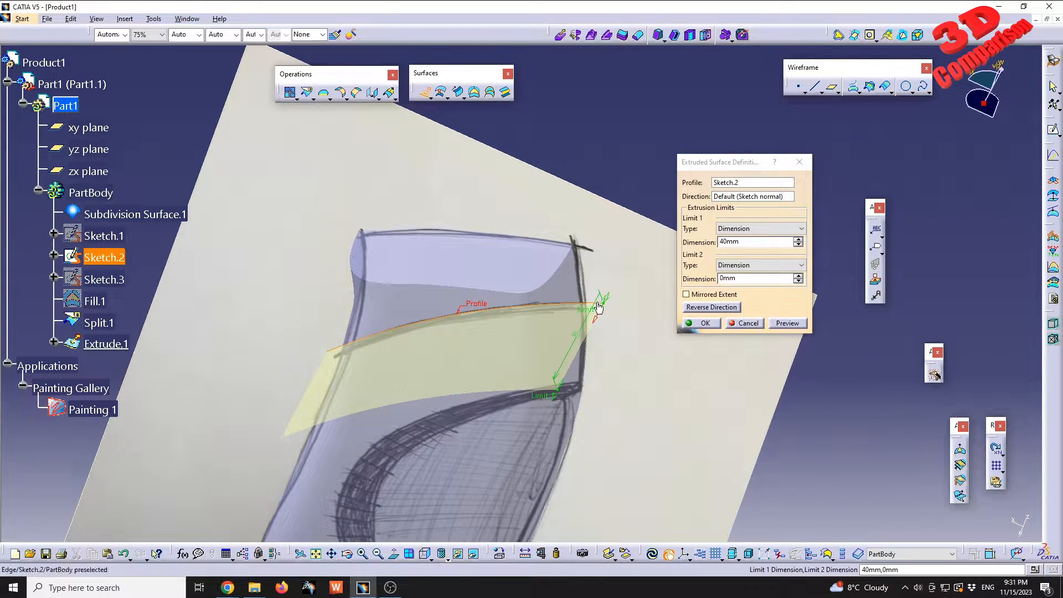
left_click(704, 323)
middle_click_drag(614, 324, 534, 300)
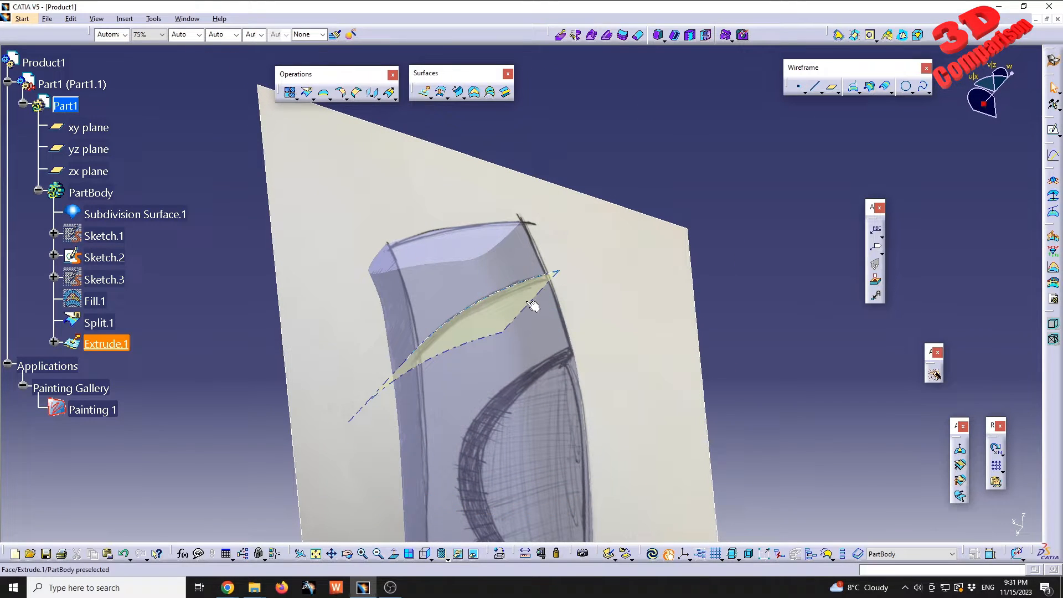
Split the half bottle surface Split.1 with Extrude.1, keeping both sides
left_click(308, 93)
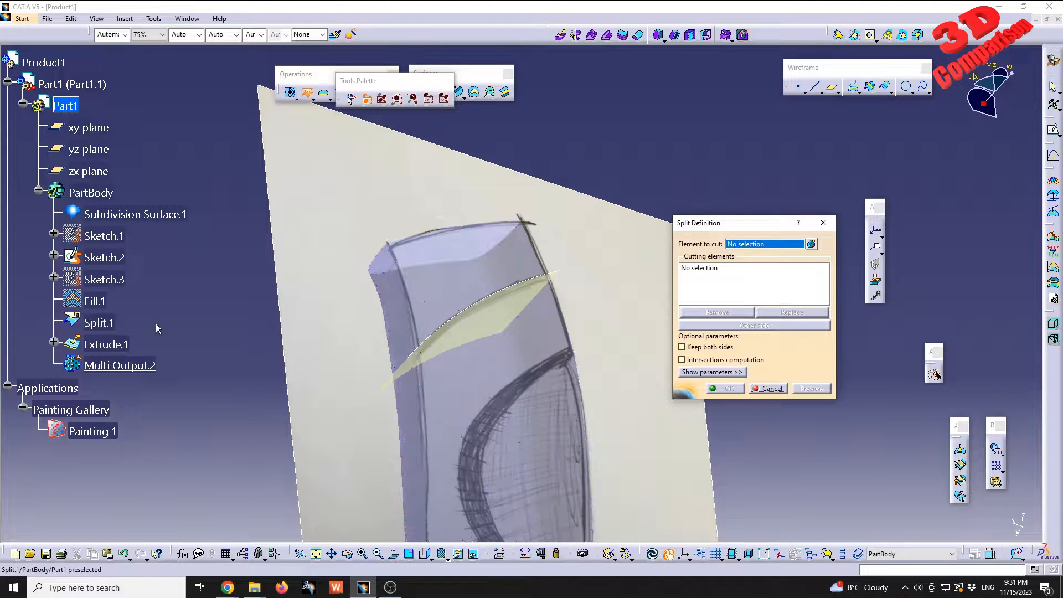
left_click(488, 275)
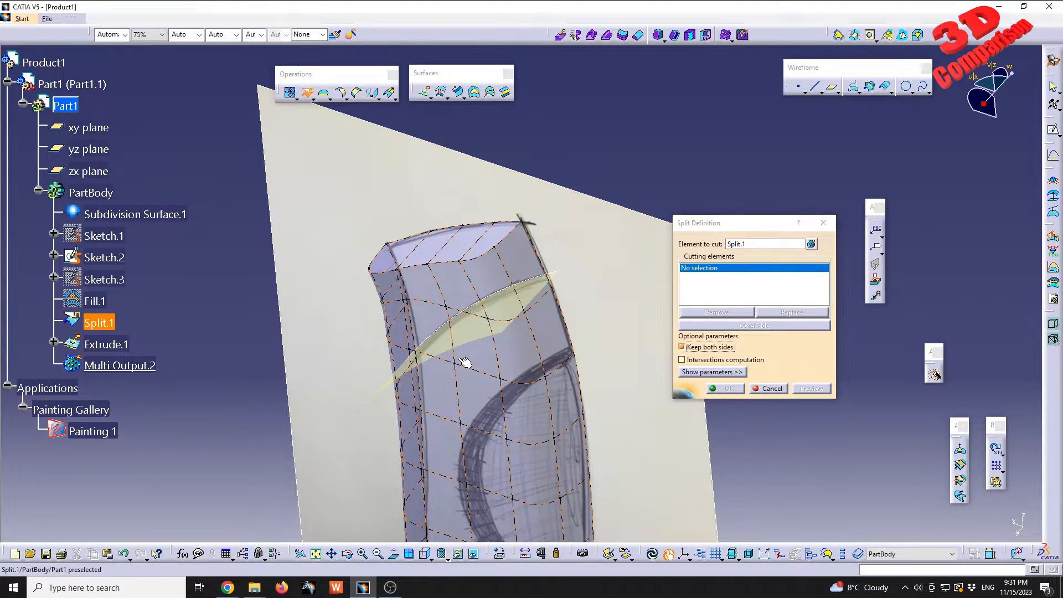
middle_click_drag(498, 273, 560, 249)
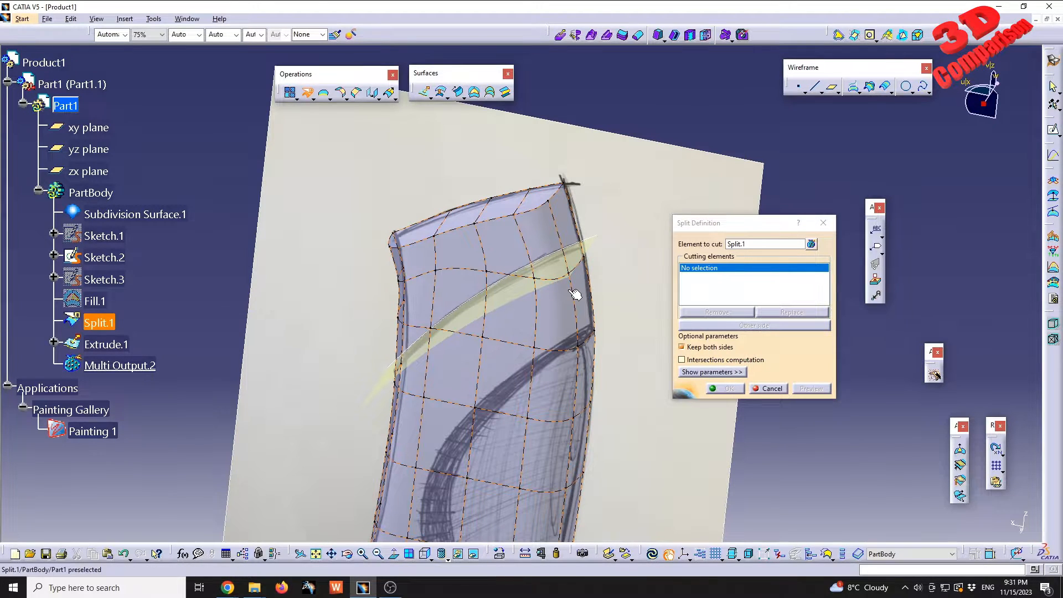
middle_click_drag(506, 347, 525, 289)
left_click(596, 332)
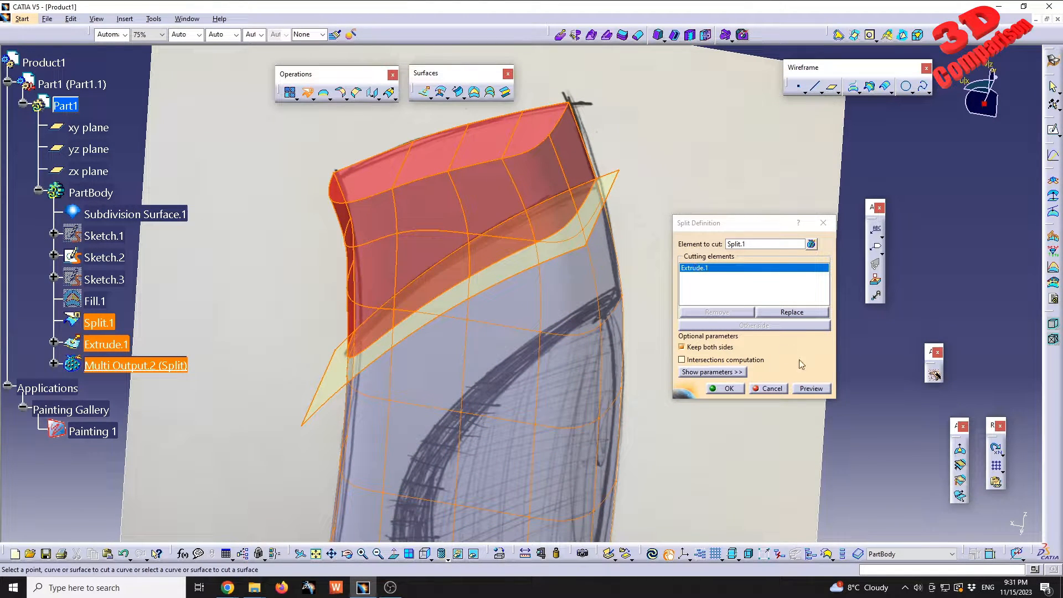
left_click(810, 388)
left_click(725, 388)
mouse_move(631, 333)
middle_mouse_down()
mouse_move(603, 321)
mouse_move(569, 348)
mouse_move(390, 366)
middle_mouse_up()
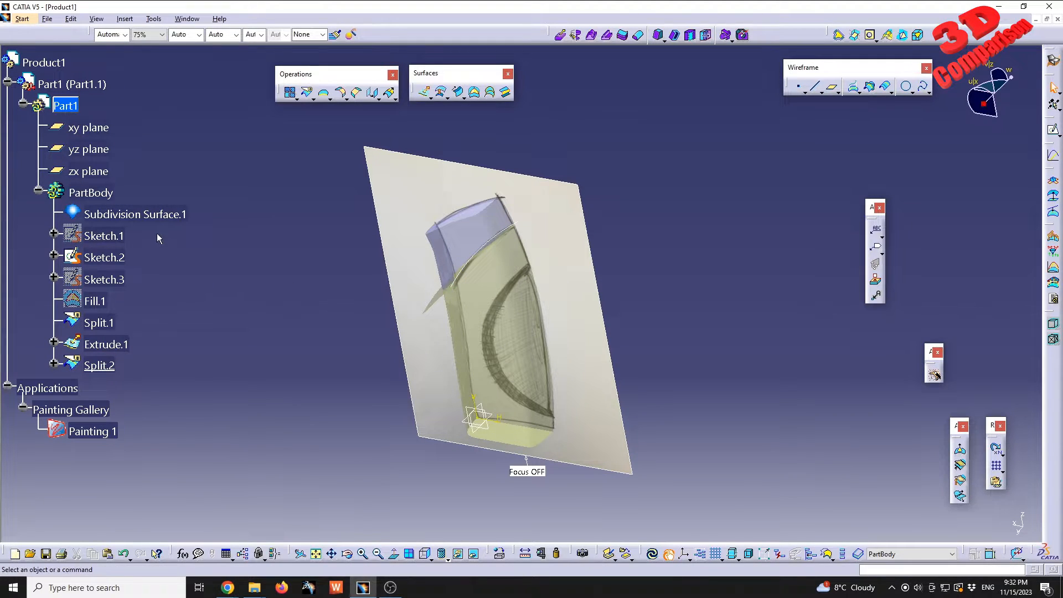
Set the opacity of Part1 to 100%
left_click(65, 105)
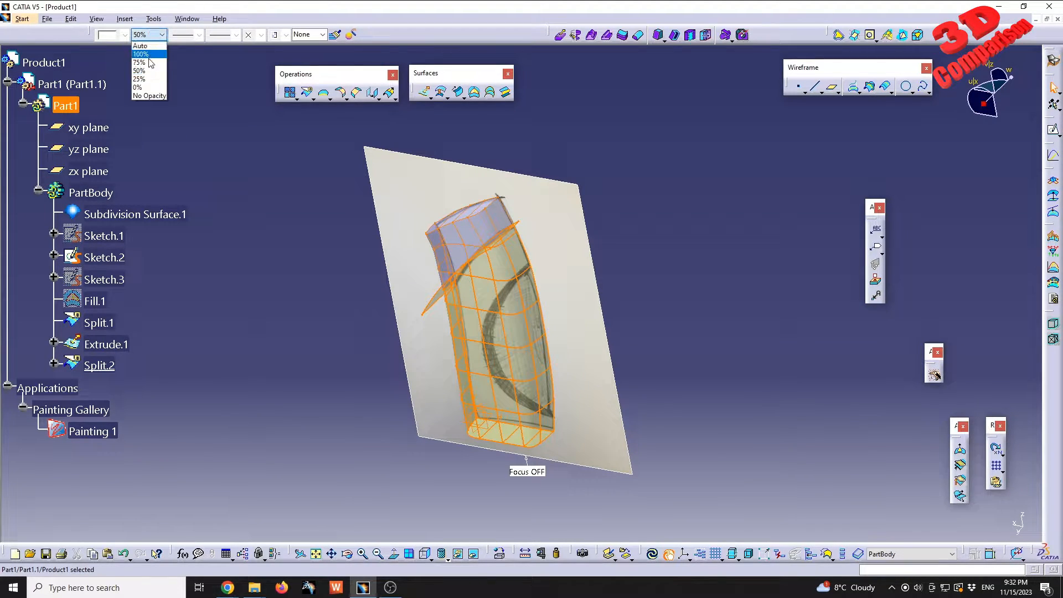
left_click(139, 62)
middle_click_drag(311, 263, 534, 308)
Hide the extruded cutting surface Extrude.1 and the spline of Sketch.2
left_click(546, 238)
right_click(543, 235)
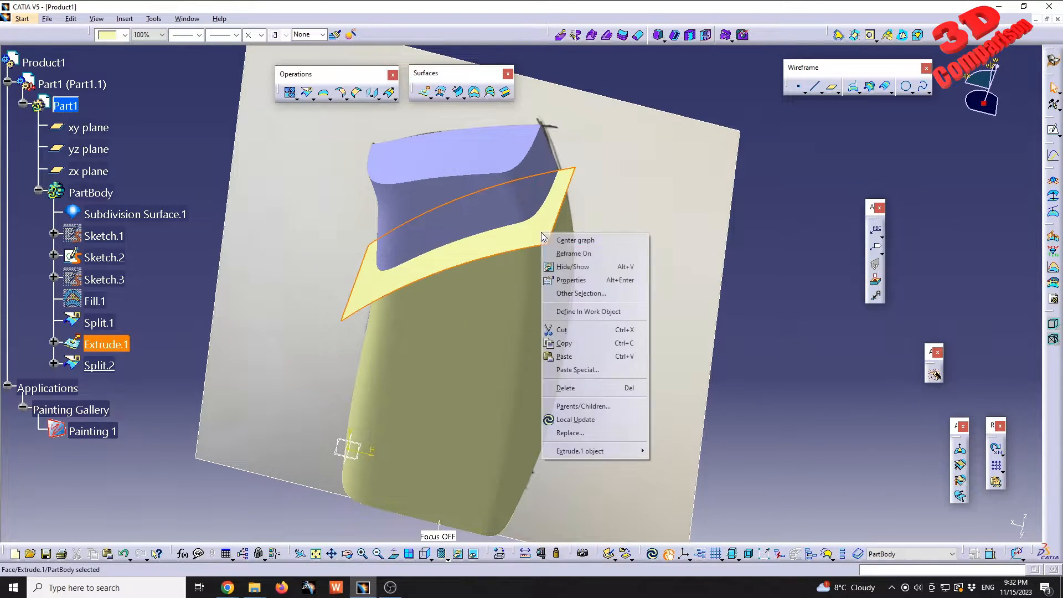
left_click(584, 268)
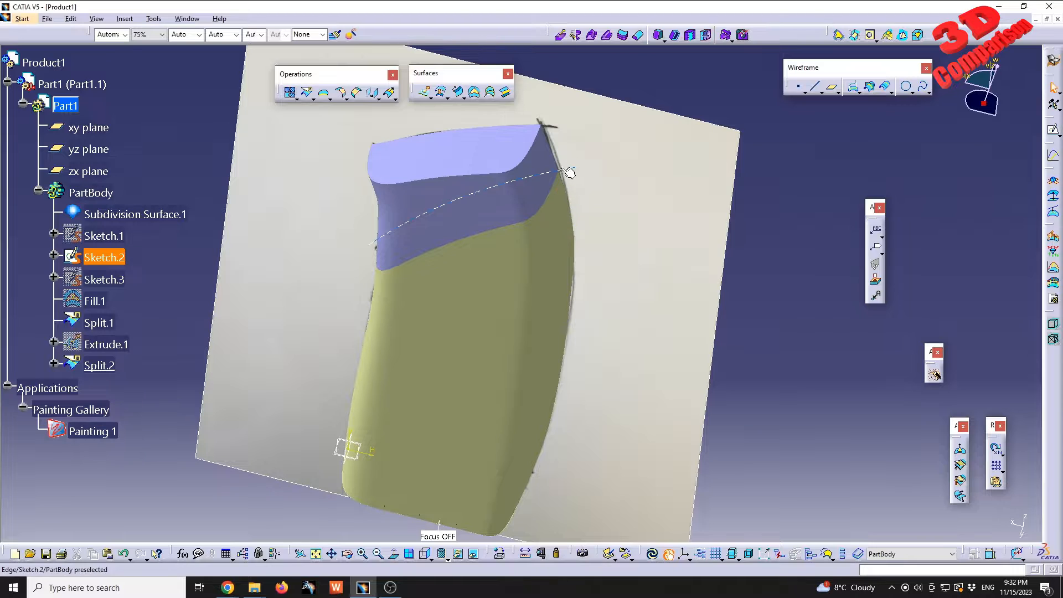
right_click(105, 256)
left_click(144, 290)
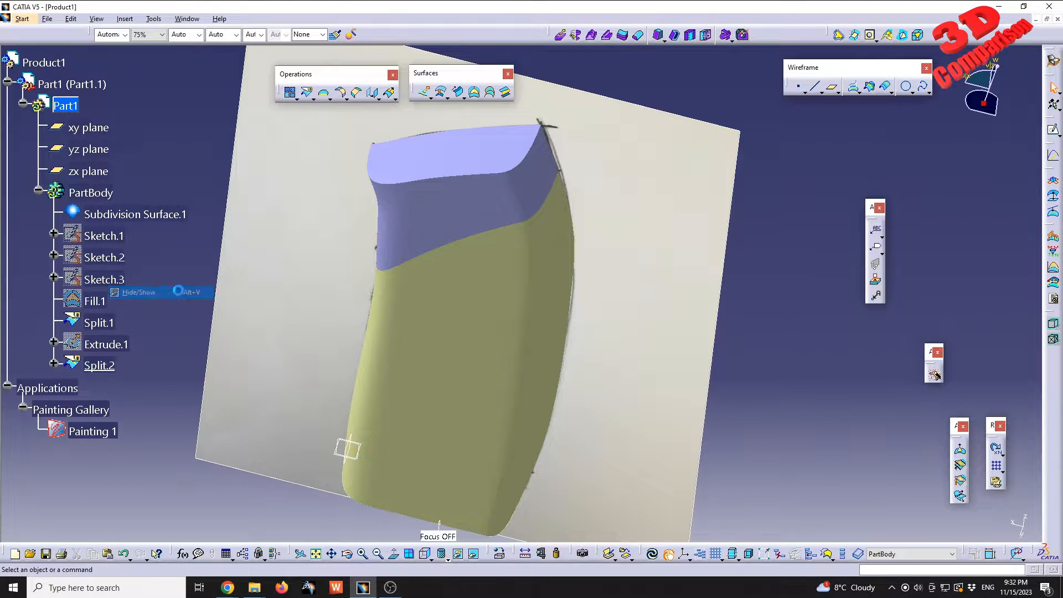
middle_click_drag(518, 355, 600, 282)
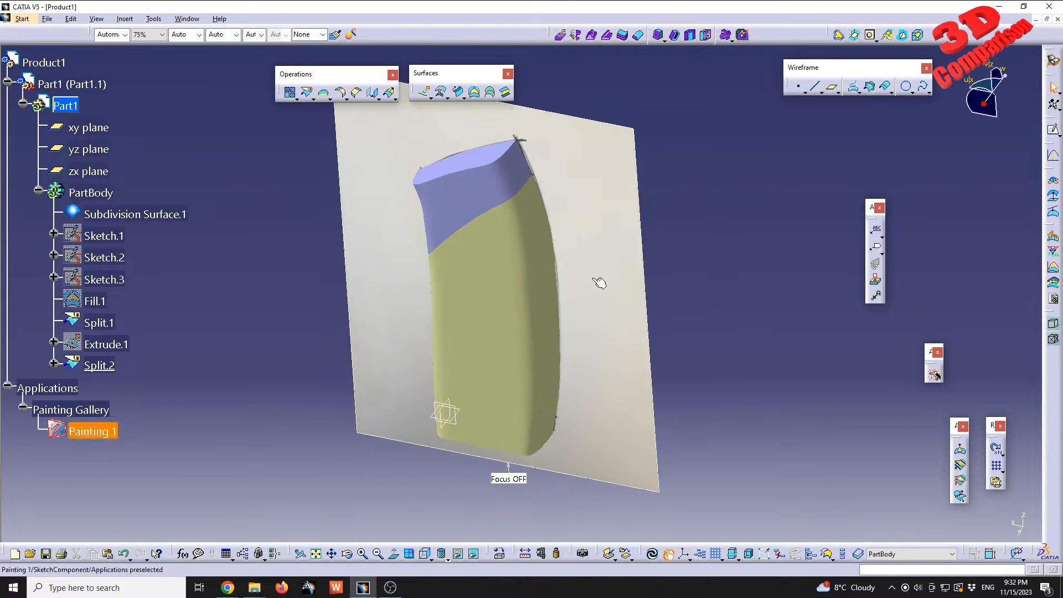
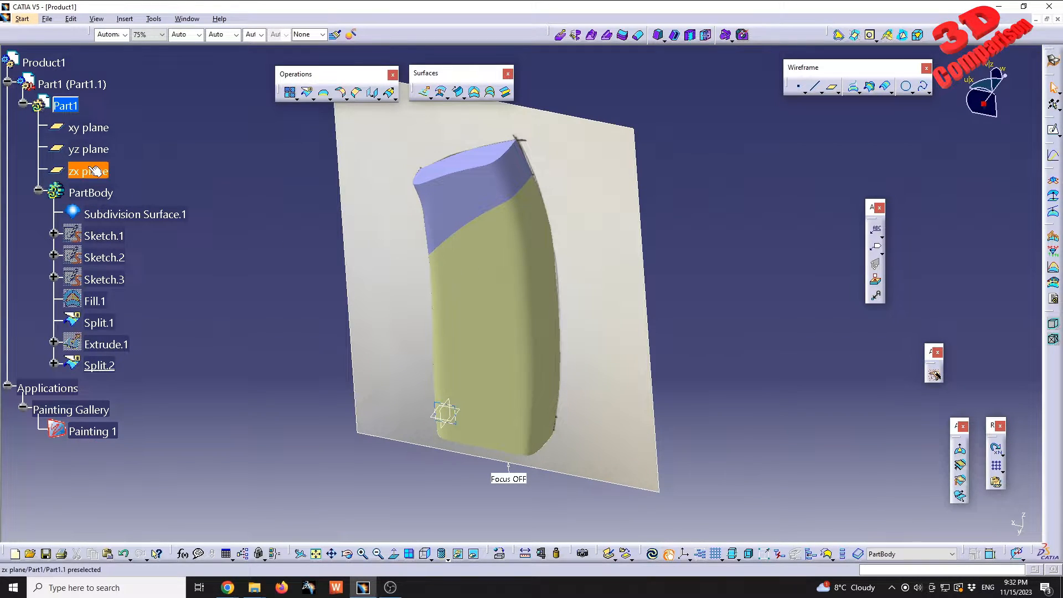
Start a new sketch on the zx plane and show Sketch.1 as its reference
left_click(1053, 129)
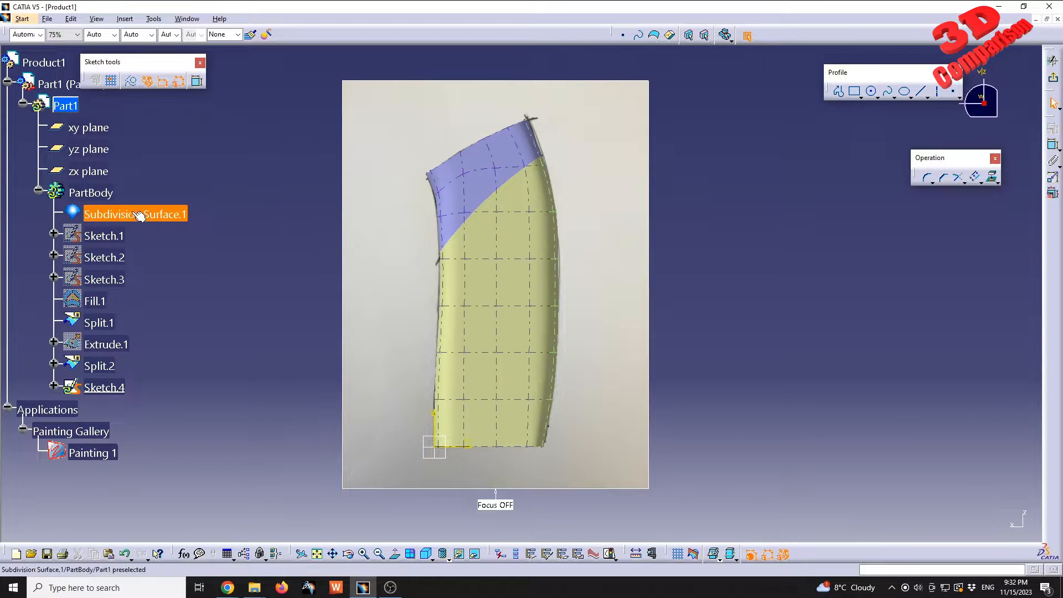
right_click(84, 233)
left_click(110, 265)
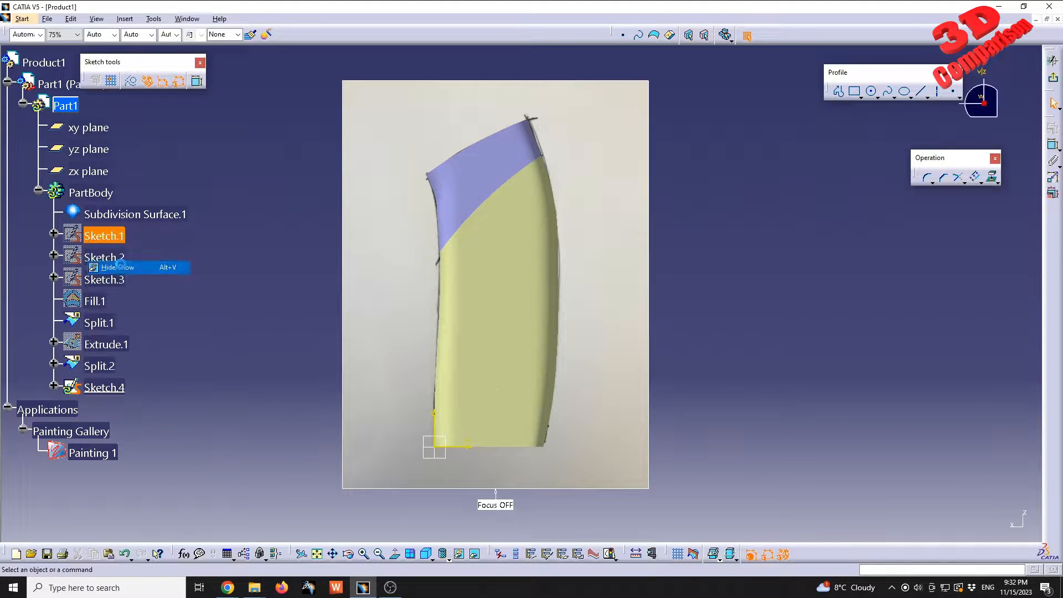
left_click(470, 235)
left_click(991, 177)
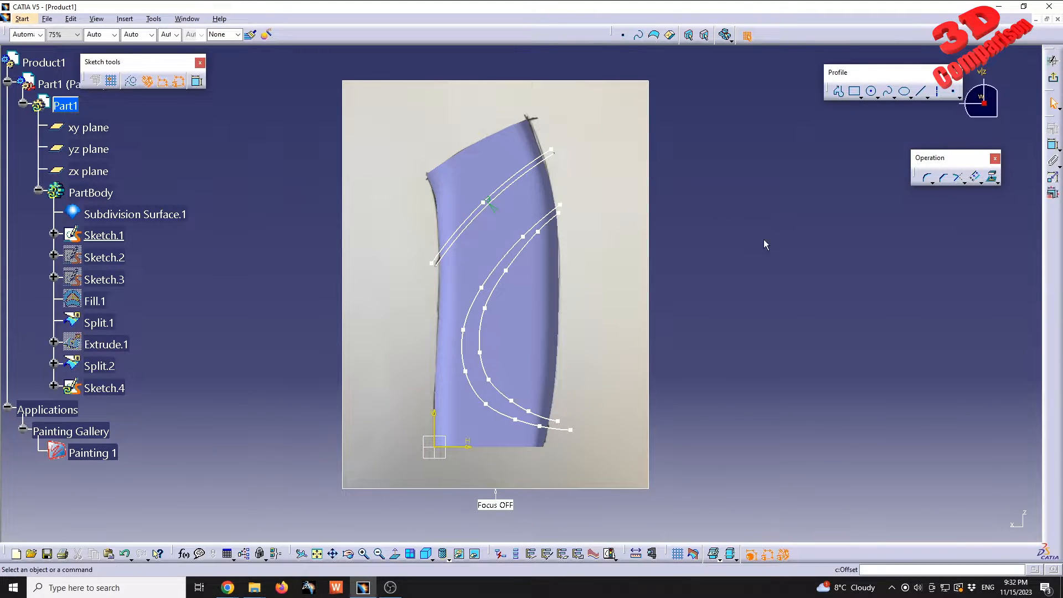
left_click(1052, 79)
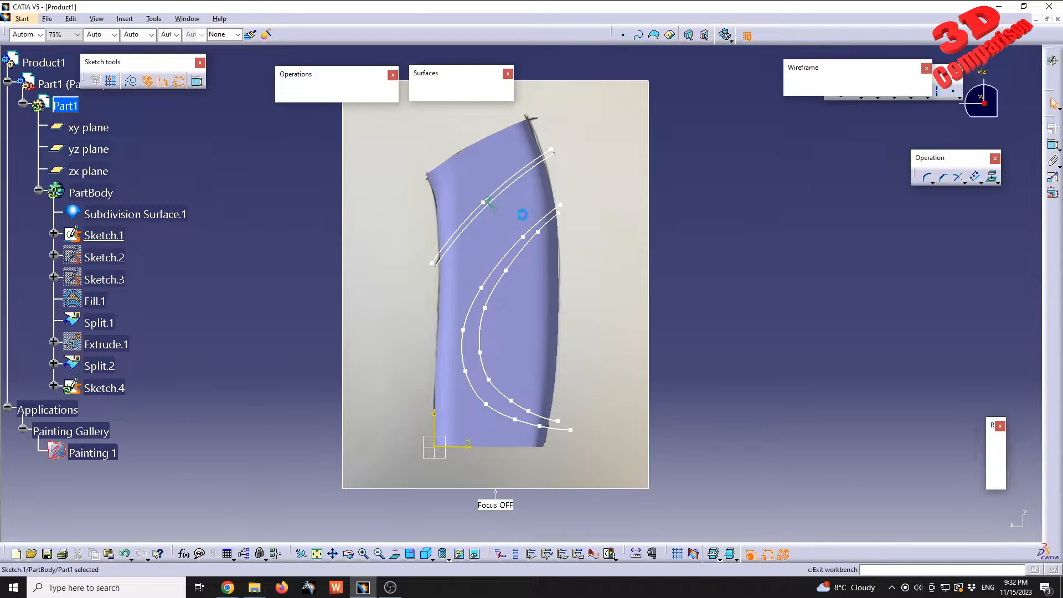
Reopen Sketch.4, project the upper band's lower spline from Sketch.1 into it, and exit the sketch
left_click(483, 221)
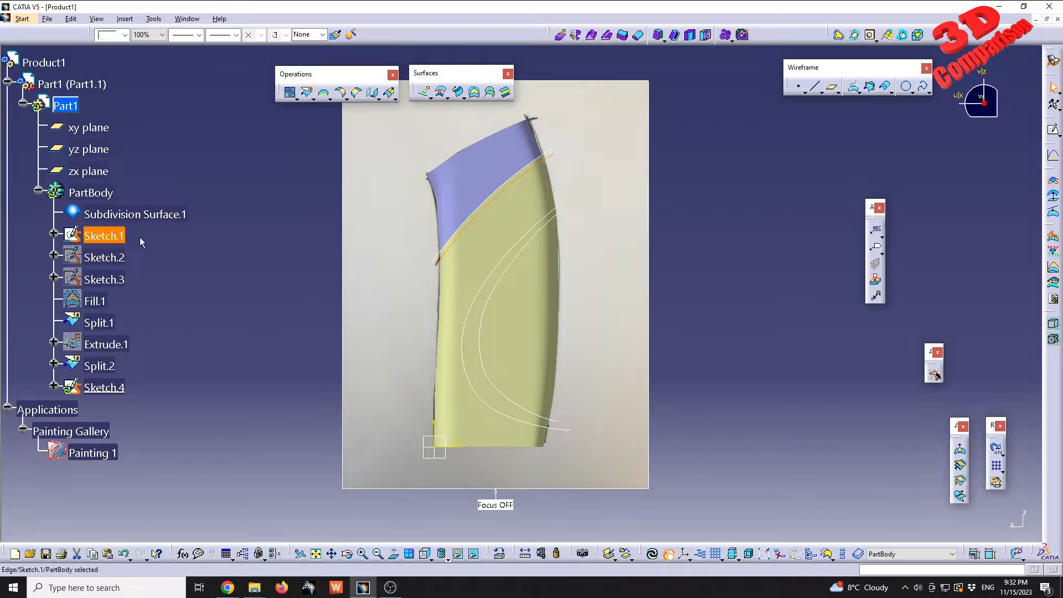
double_click(104, 387)
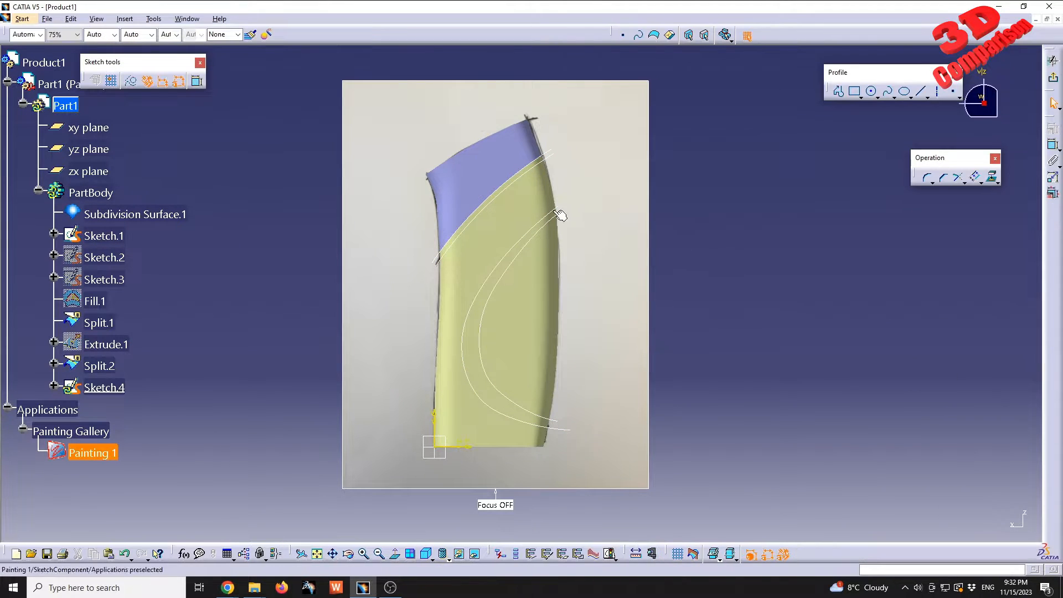
left_click(977, 178)
left_click(901, 275)
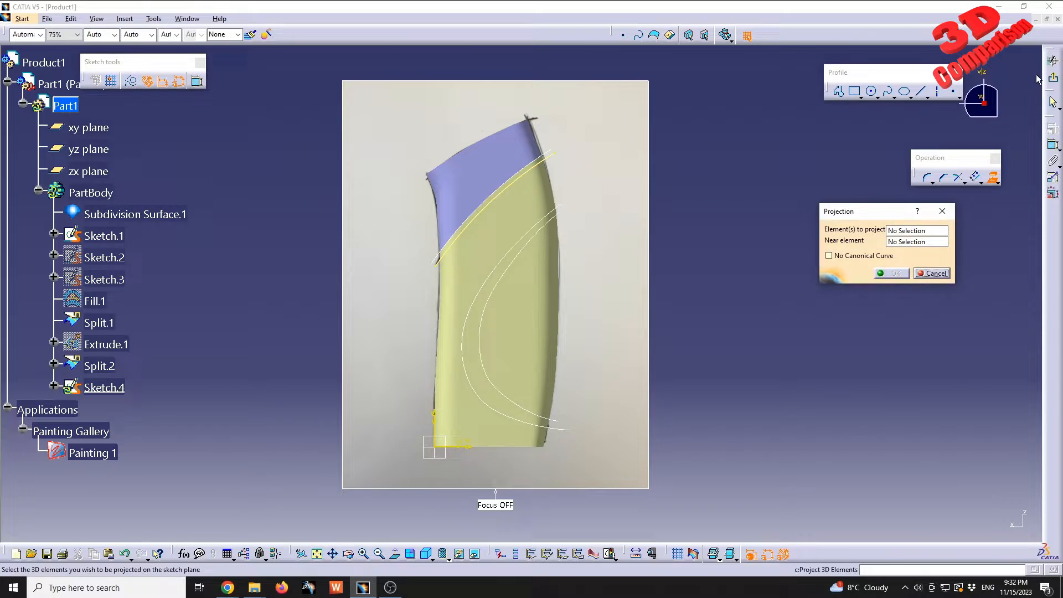
left_click(932, 273)
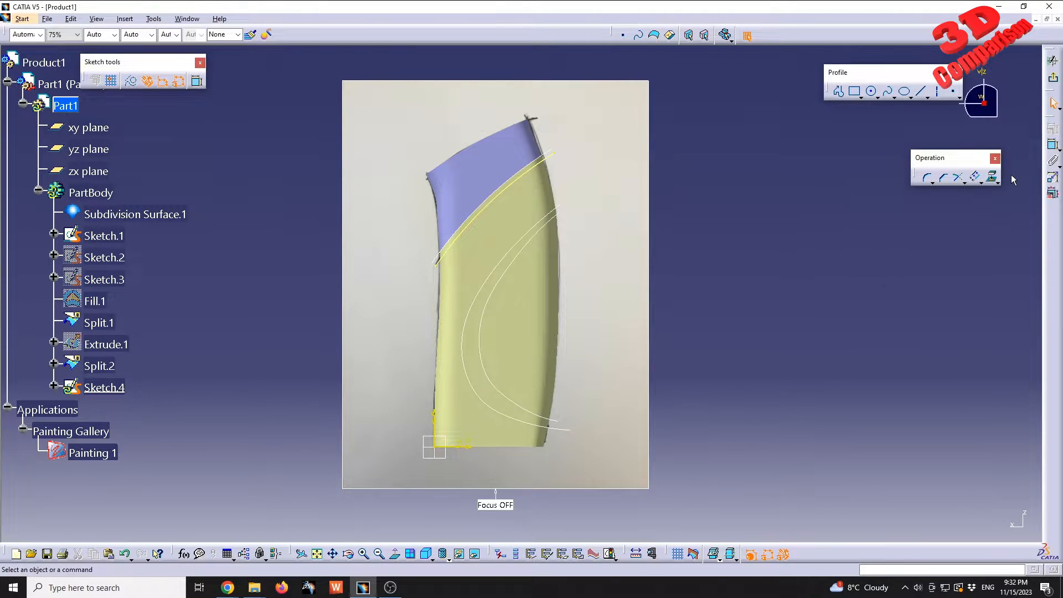
left_click(1050, 79)
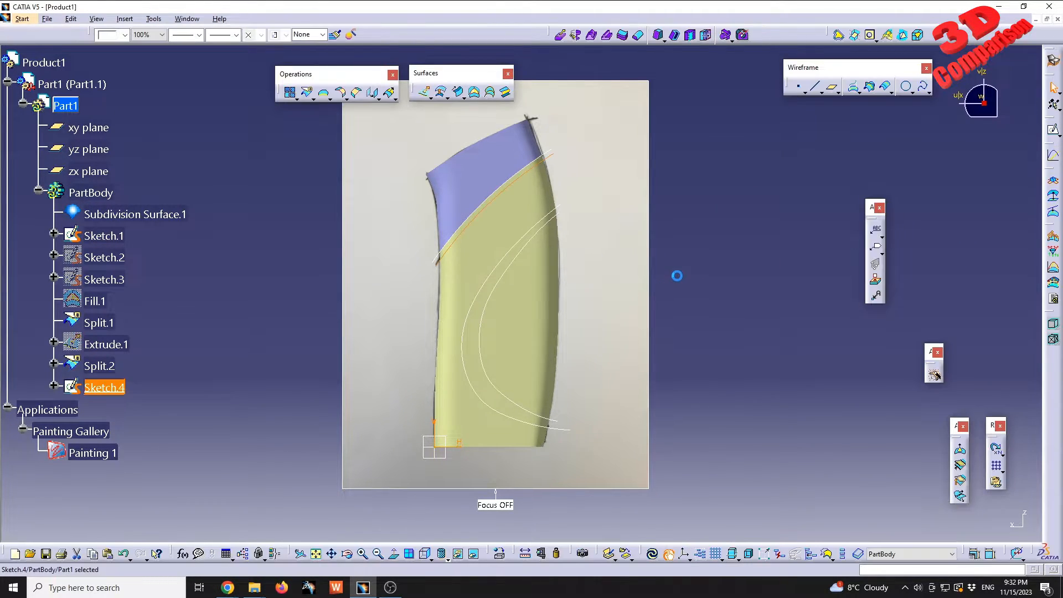
Hide the reference curves of Sketch.1
middle_click_drag(613, 192, 492, 239)
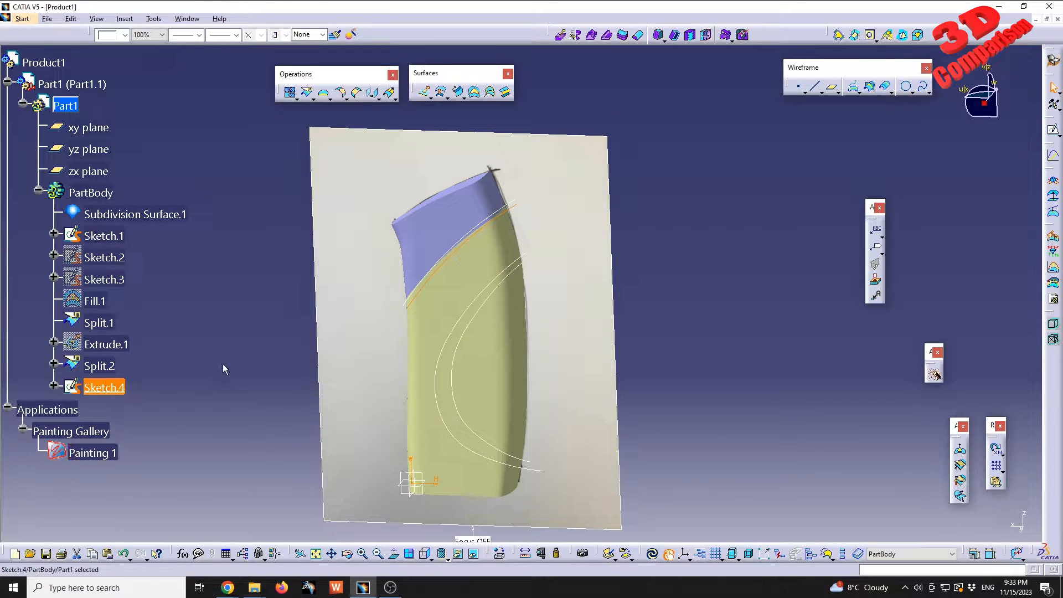
double_click(115, 389)
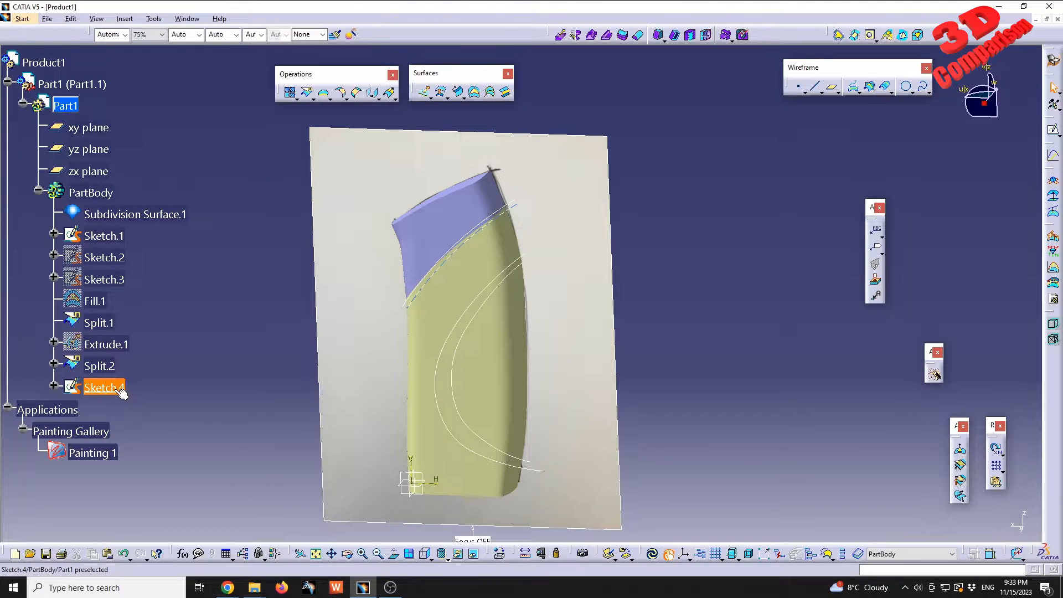
right_click(103, 236)
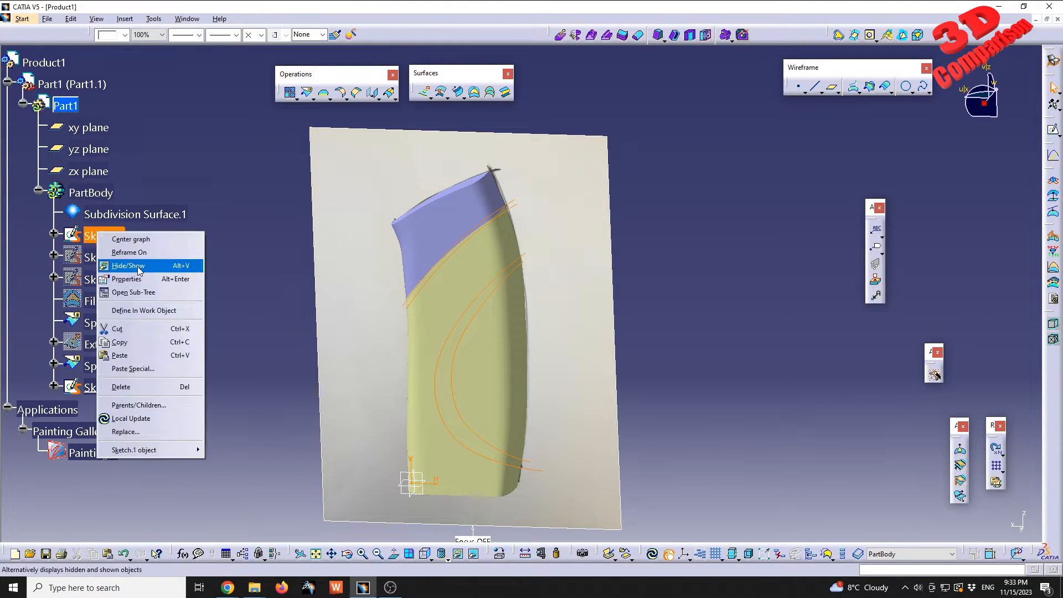
left_click(166, 266)
middle_click_drag(541, 251, 496, 294)
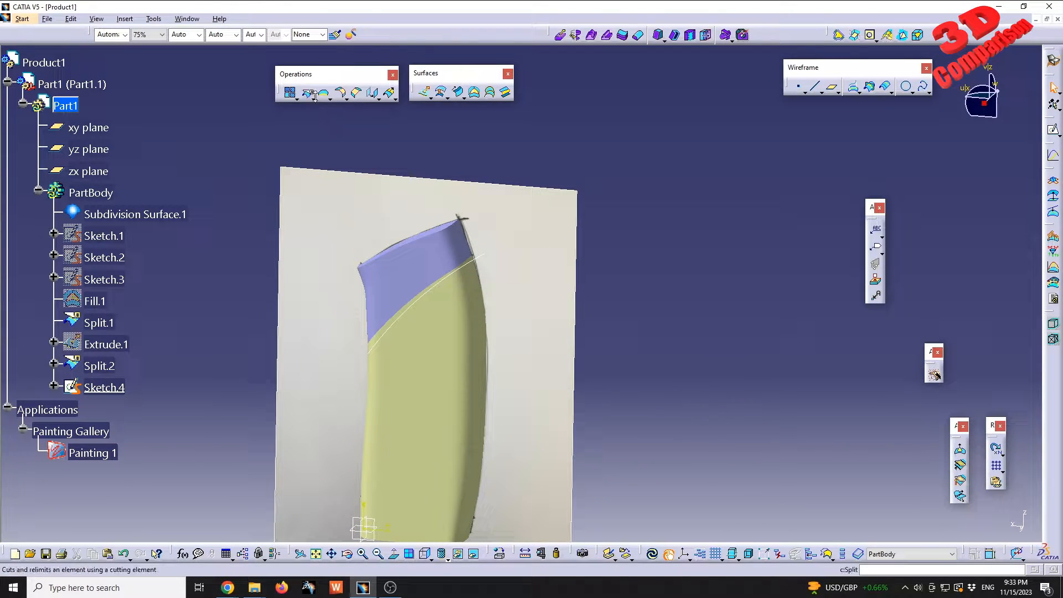
Extrude the Sketch.4 curve into a cutting surface across the bottle
left_click(425, 91)
left_click(486, 258)
mouse_move(486, 257)
middle_mouse_down()
mouse_move(464, 289)
mouse_move(468, 310)
middle_mouse_up()
left_click(706, 323)
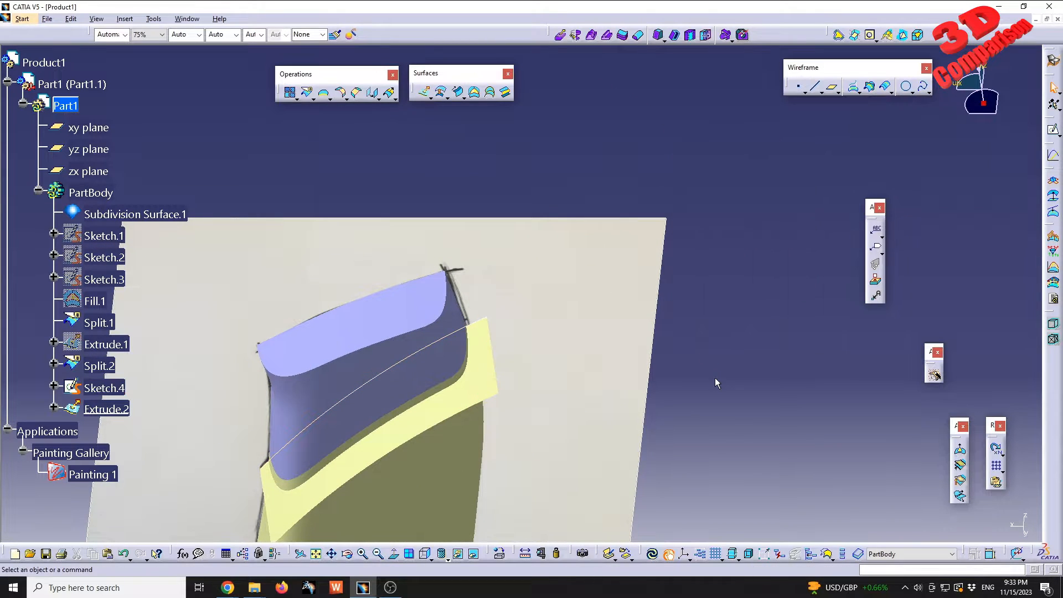
Split the lower bottle surface Split.3 with Extrude.2, checking both sides and keeping the portion below the band
middle_click_drag(463, 429, 421, 335)
left_click(304, 96)
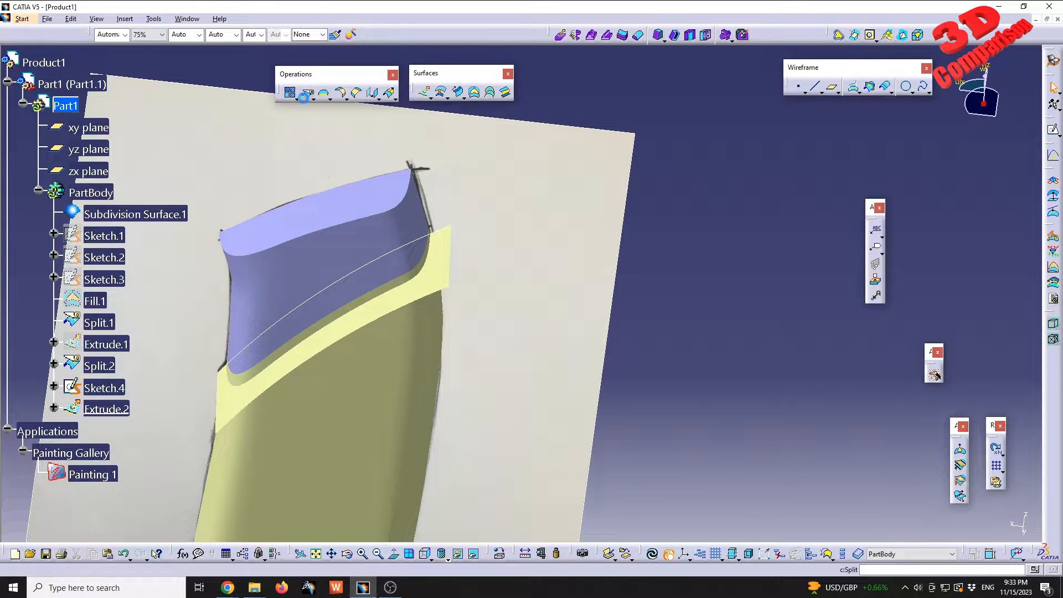
middle_click_drag(341, 273, 433, 248)
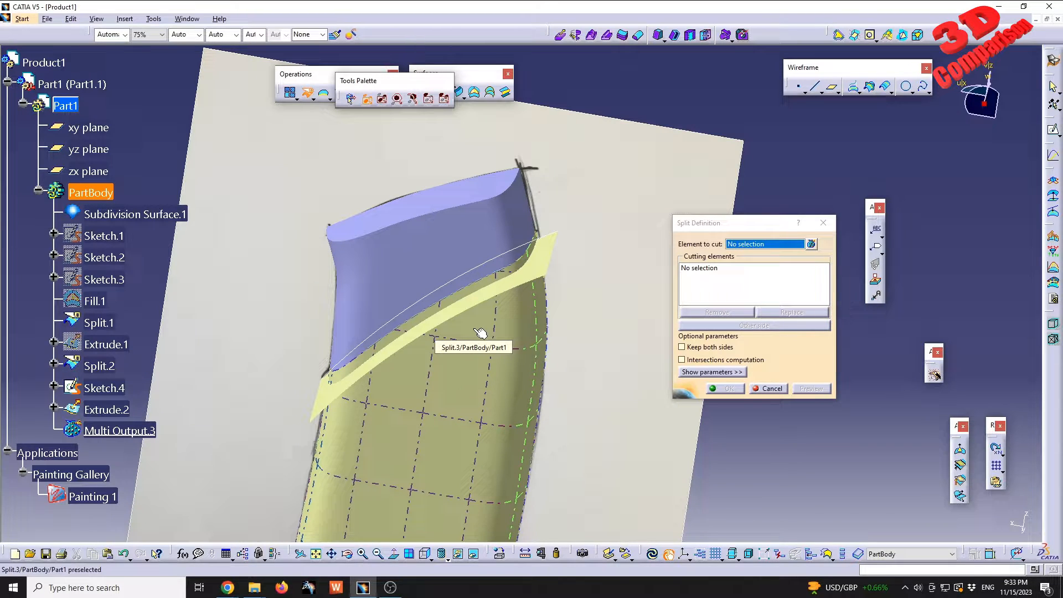
left_click(475, 363)
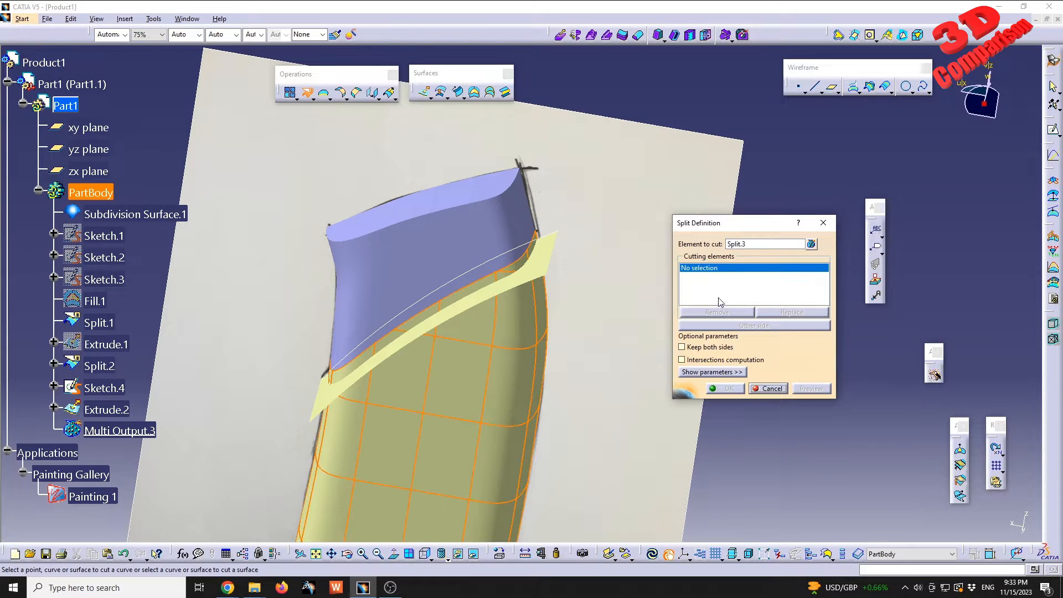
left_click(547, 271)
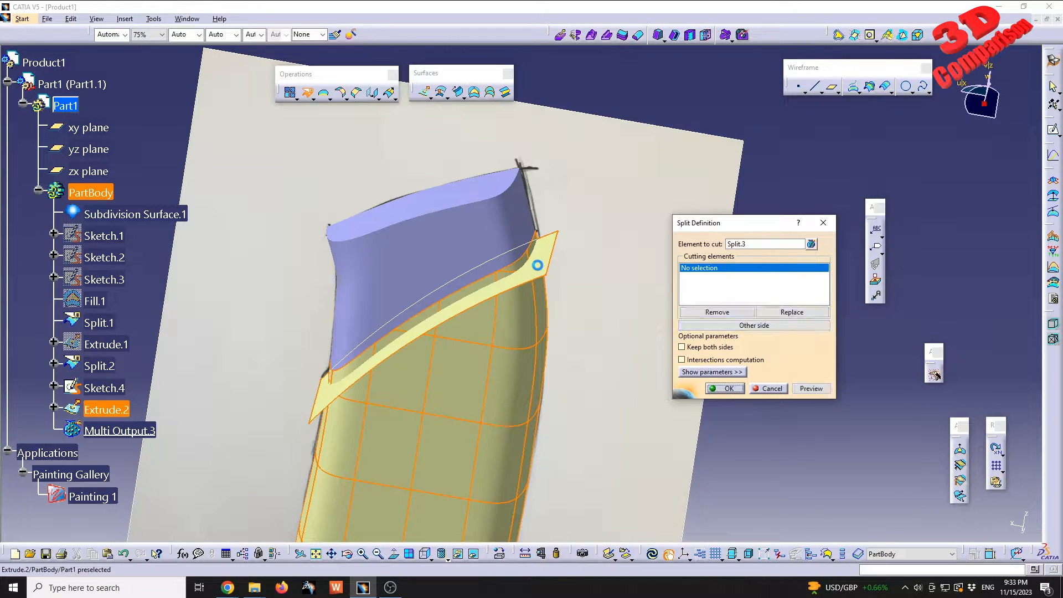
middle_click_drag(553, 356, 534, 238)
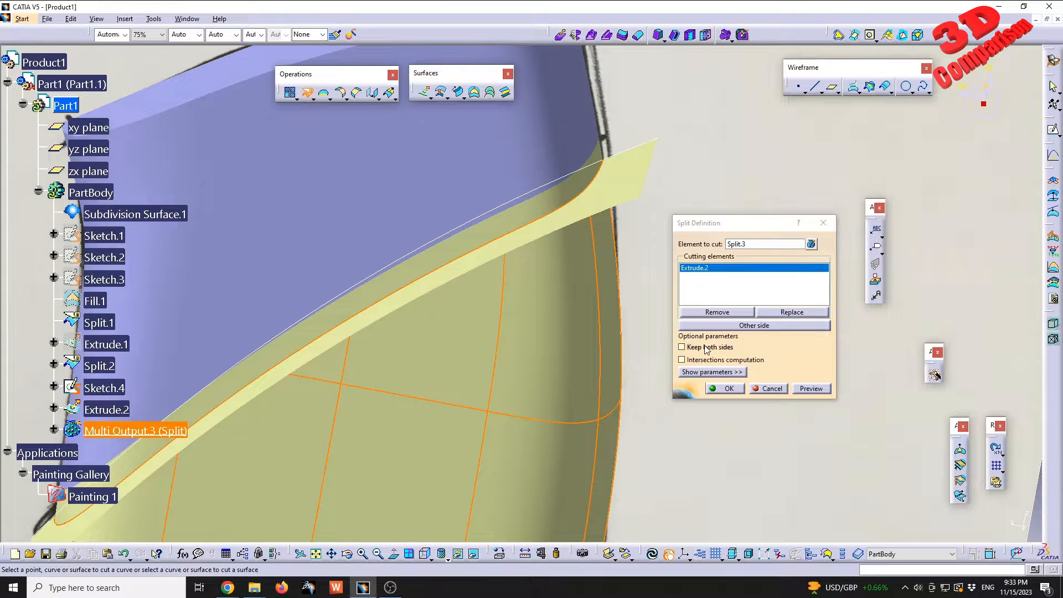
left_click(737, 327)
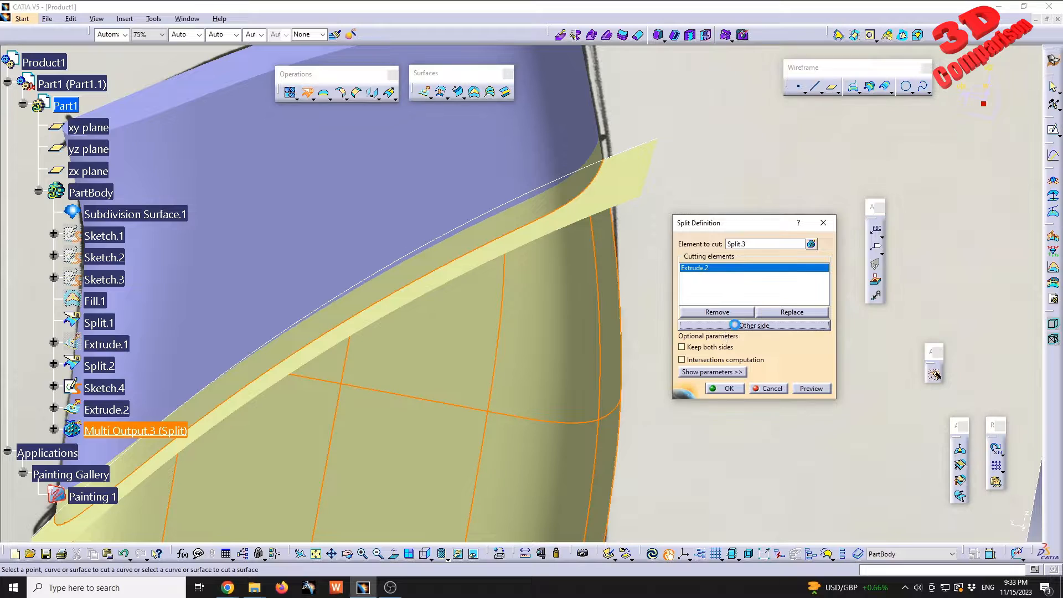
left_click(823, 388)
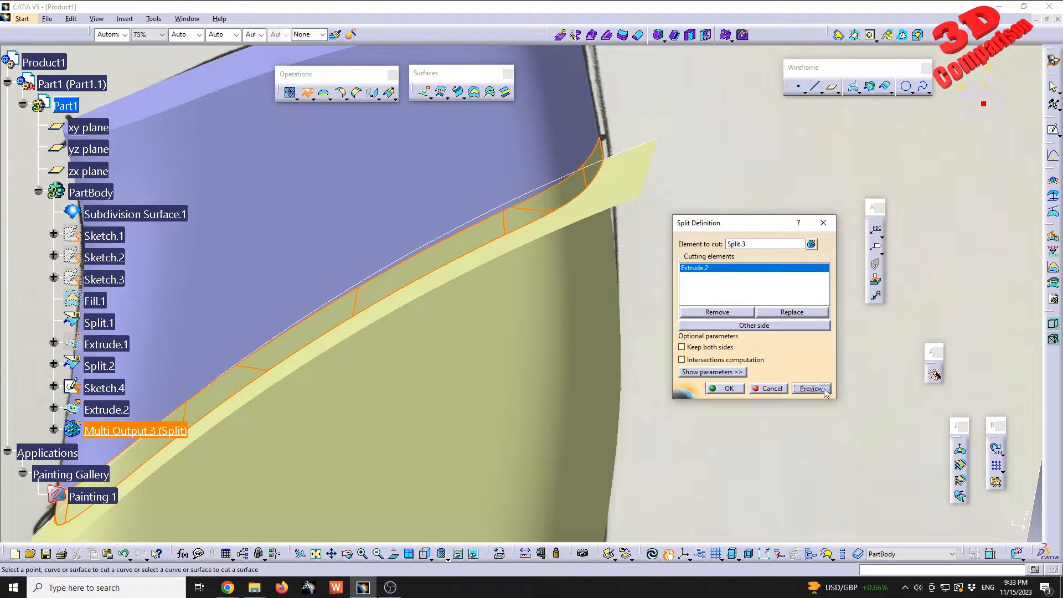
middle_click_drag(510, 280, 526, 325, "ctrl")
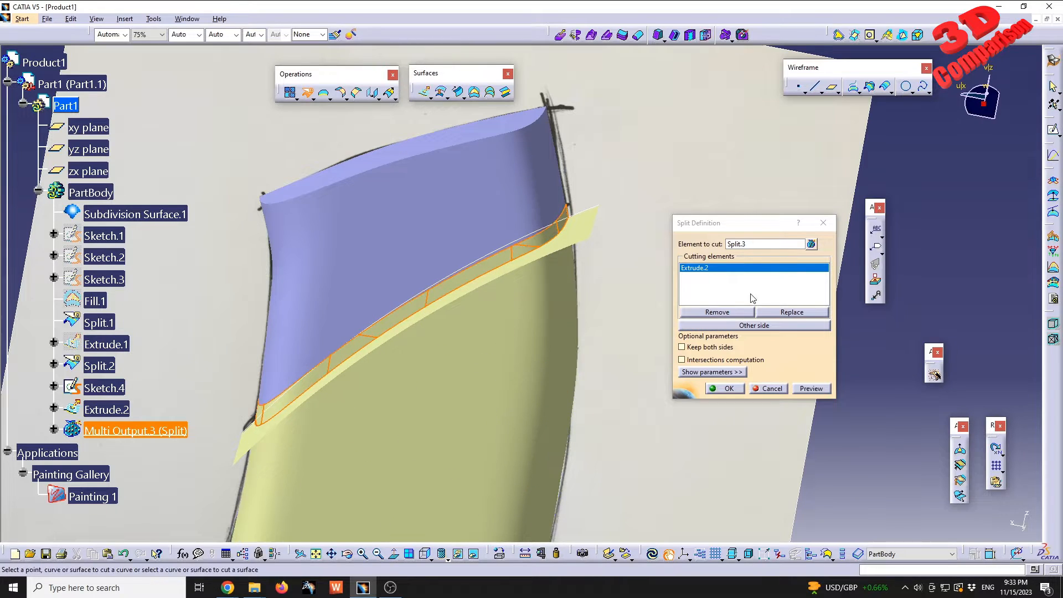
left_click(754, 325)
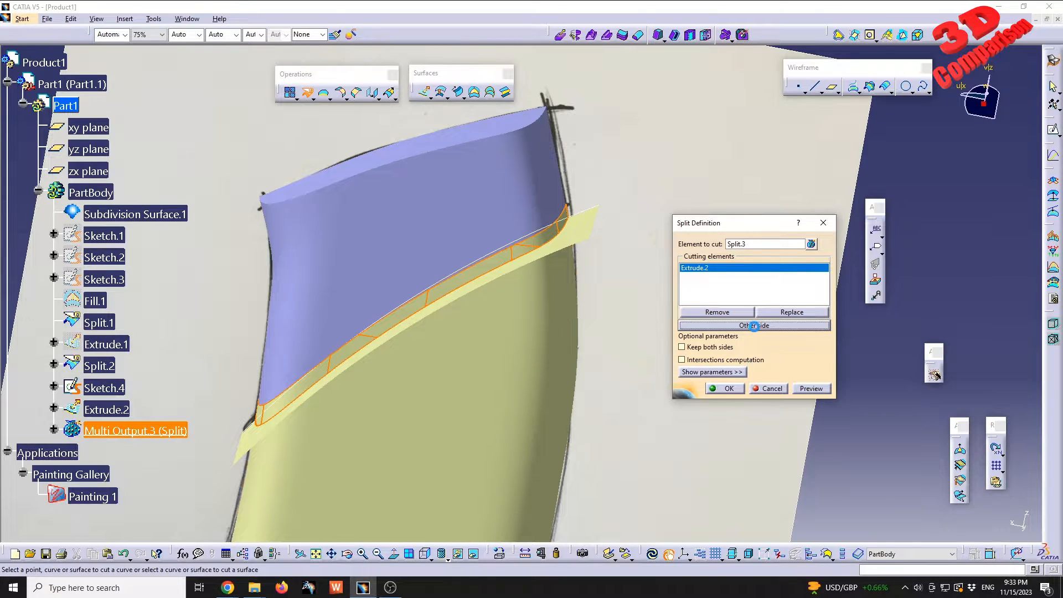
left_click(728, 389)
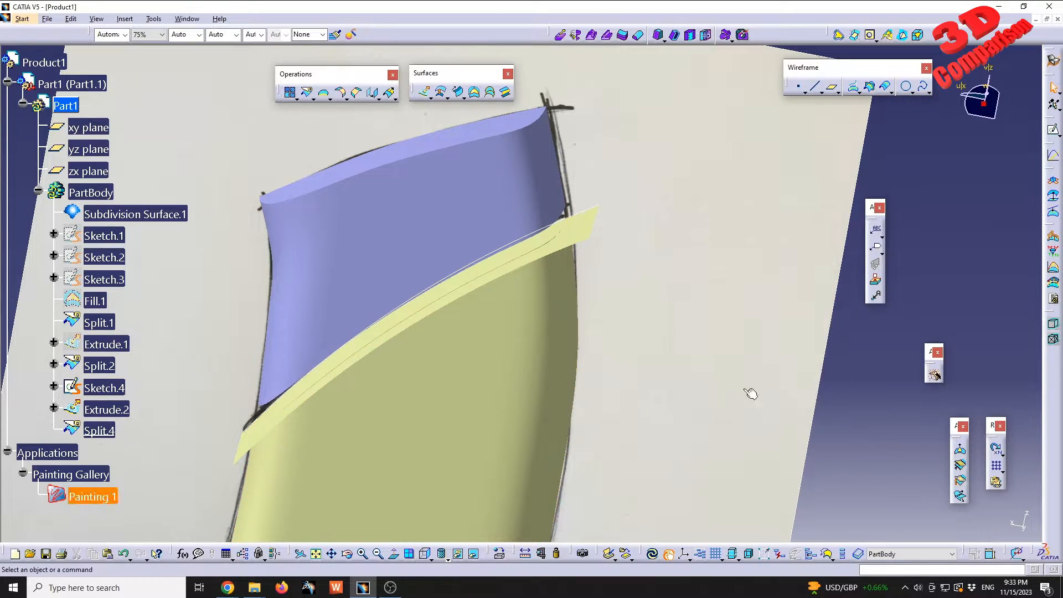
Hide the cutting surface Extrude.2
middle_click_drag(554, 354, 547, 406)
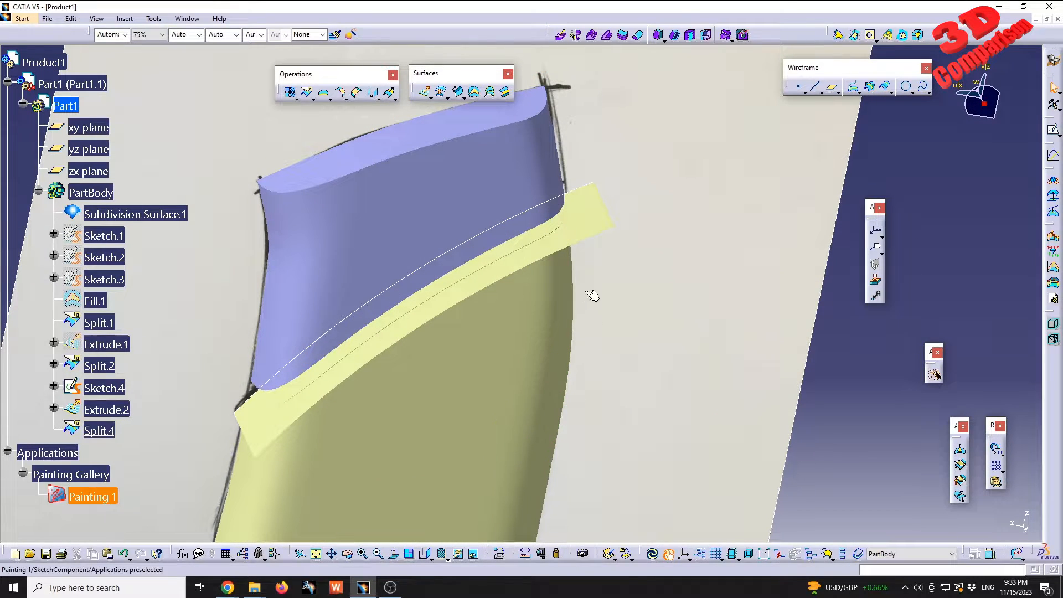
right_click(589, 222)
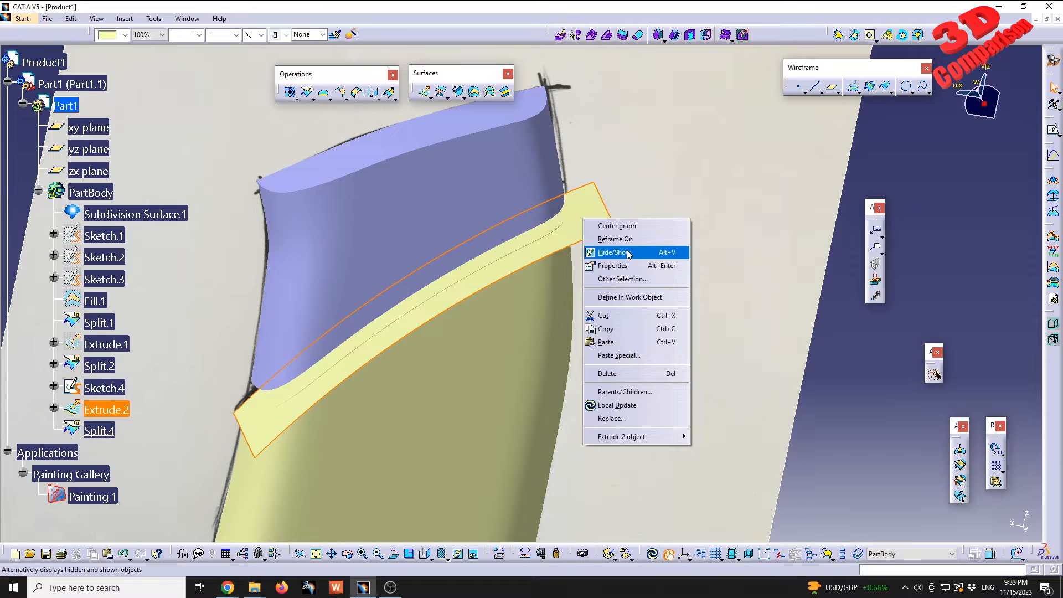
left_click(609, 253)
middle_click_drag(600, 344, 491, 315)
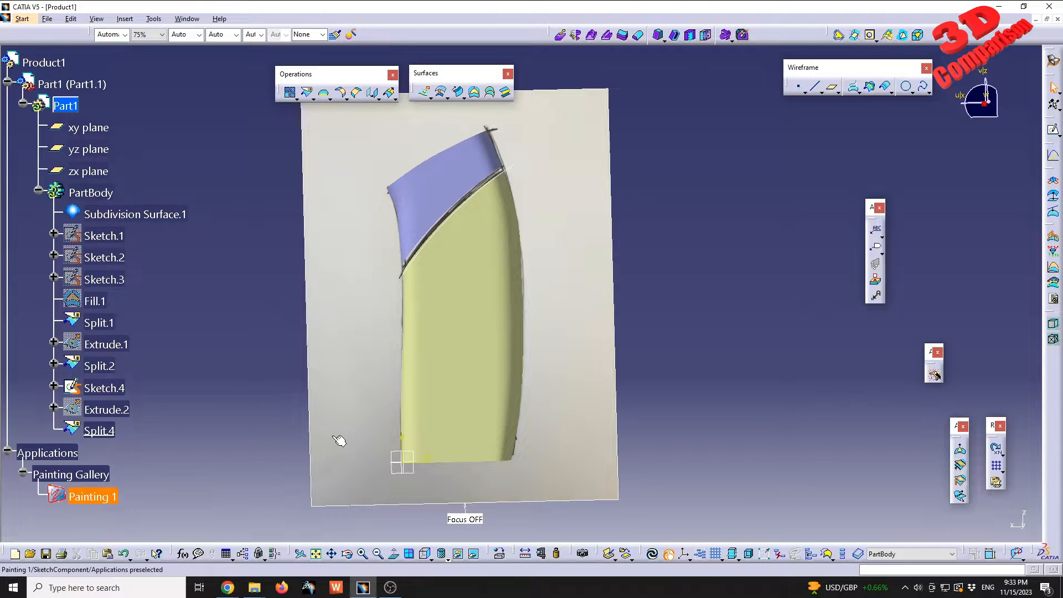
Start a new sketch on the zx plane and show Sketch.1 as its reference
left_click(416, 457)
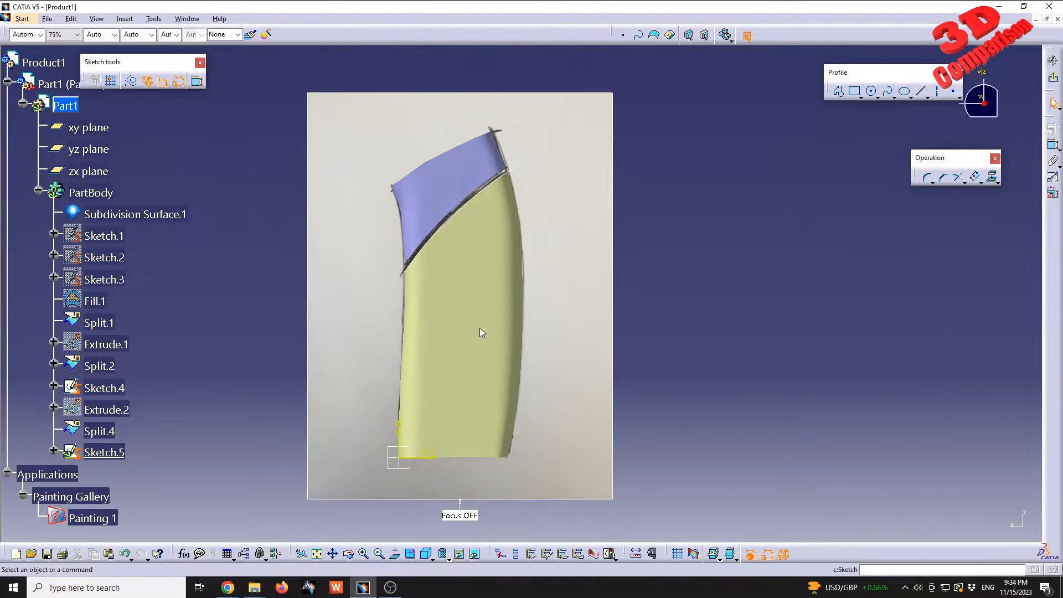
right_click(108, 236)
left_click(149, 272)
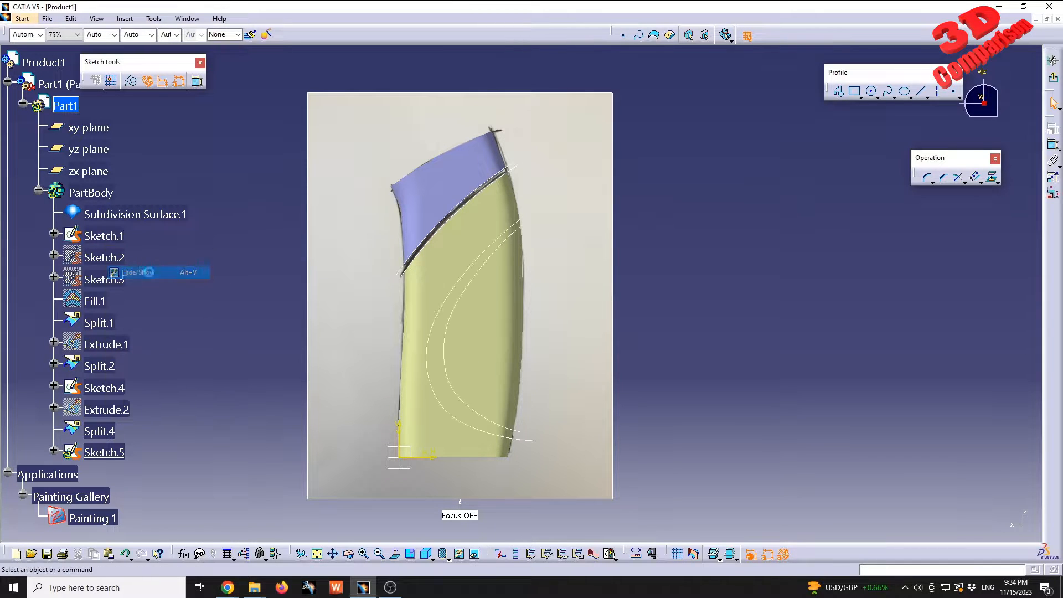
Project the outer grip curve of Sketch.1 into the new sketch and exit the sketch
left_click(486, 273)
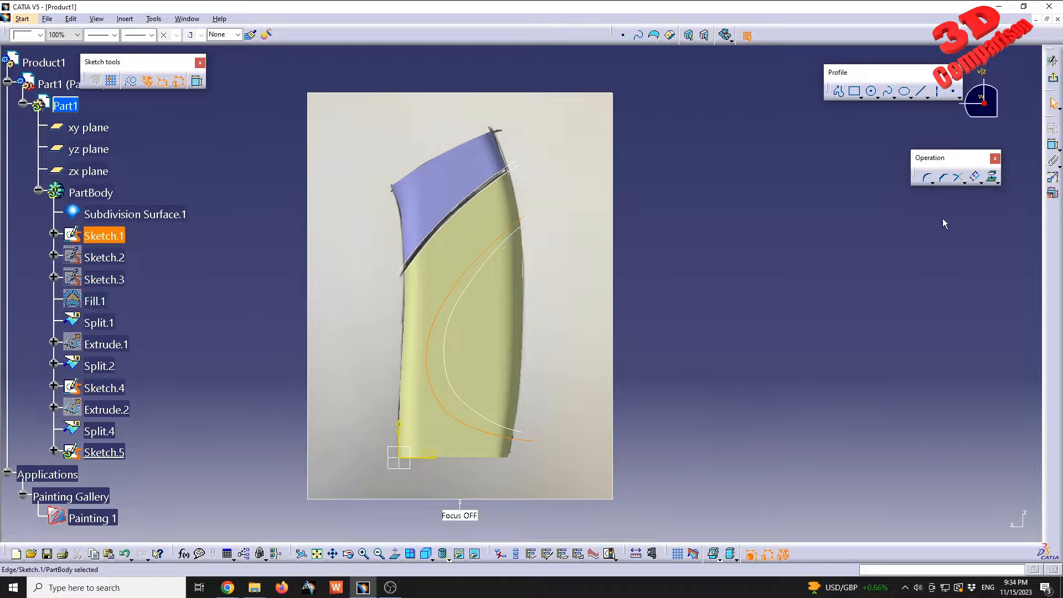
left_click(991, 176)
left_click(888, 274)
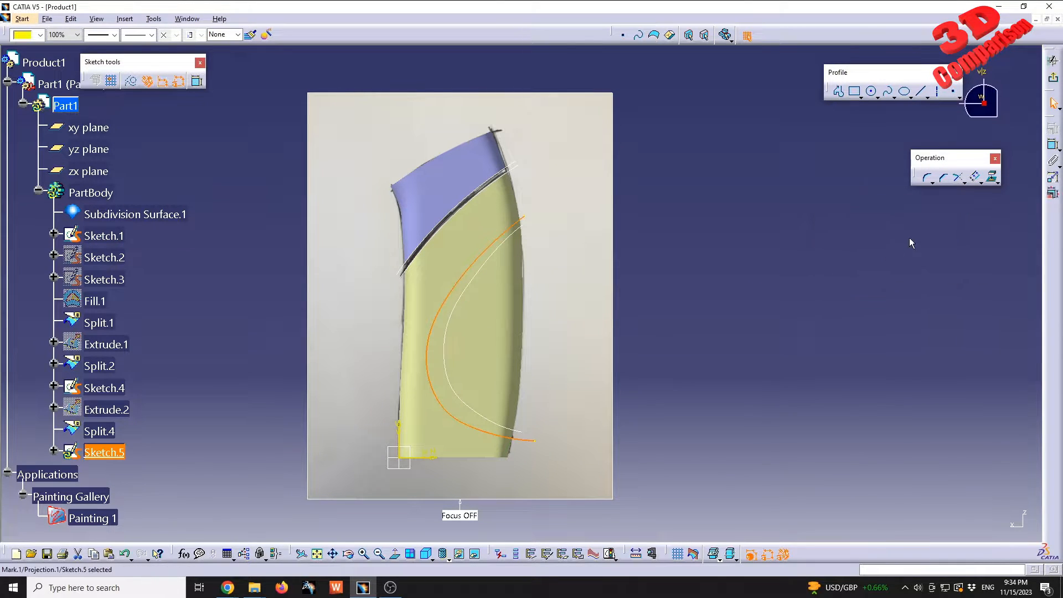
left_click(1052, 81)
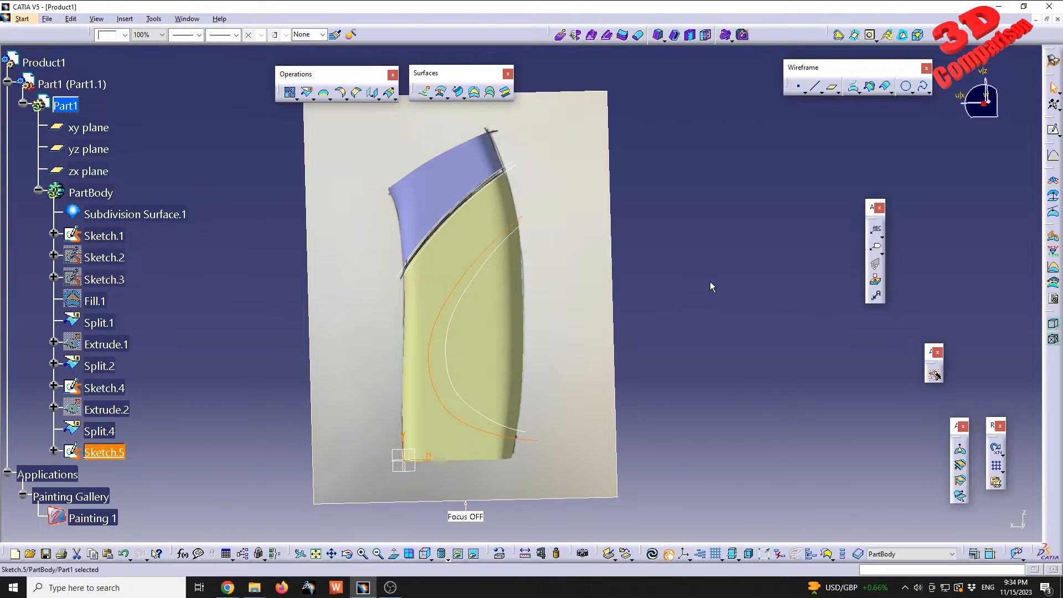
Extrude the grip curve of Sketch.5 by 40 mm in the direction normal to the sketch
left_click(104, 452)
left_click(426, 94)
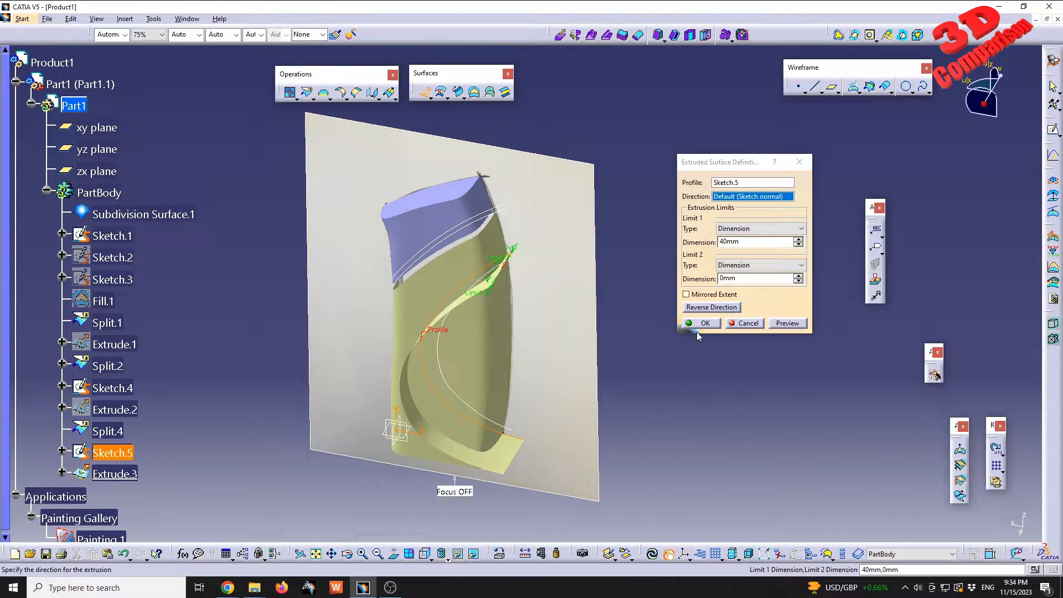
left_click(702, 323)
left_click(465, 304)
Split the lower bottle surface Split.4 with Extrude.3, keeping both sides
middle_click_drag(465, 304, 459, 327)
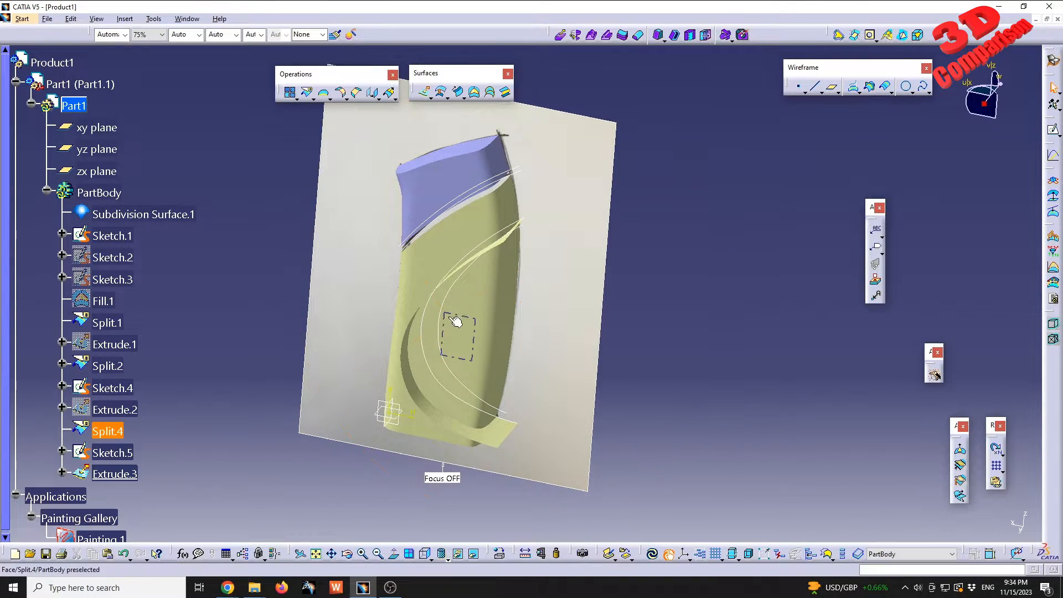
left_click(305, 96)
left_click(430, 288)
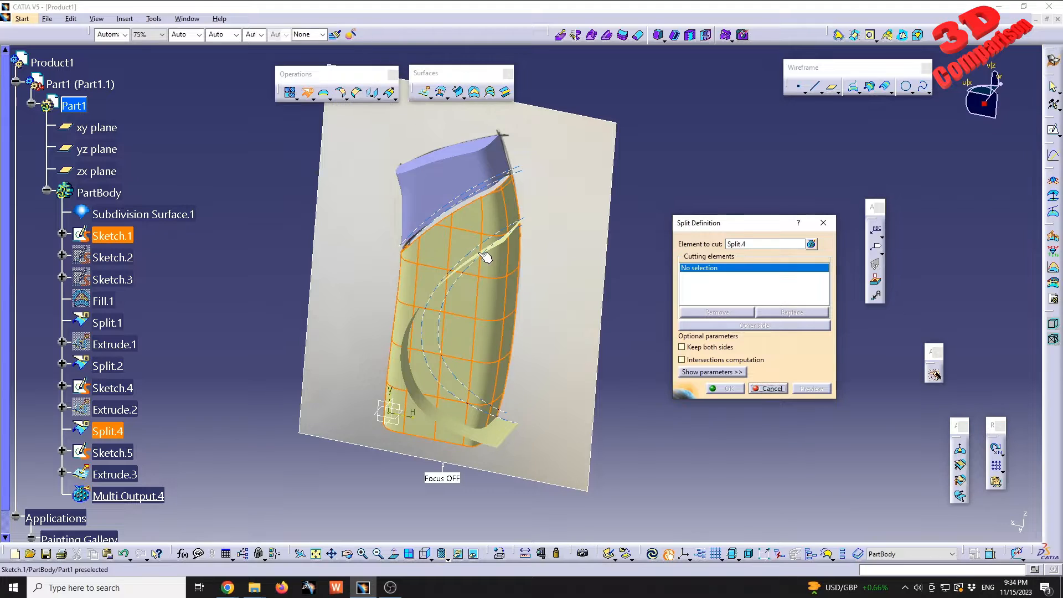
middle_click_drag(486, 256, 529, 271)
left_click(528, 271)
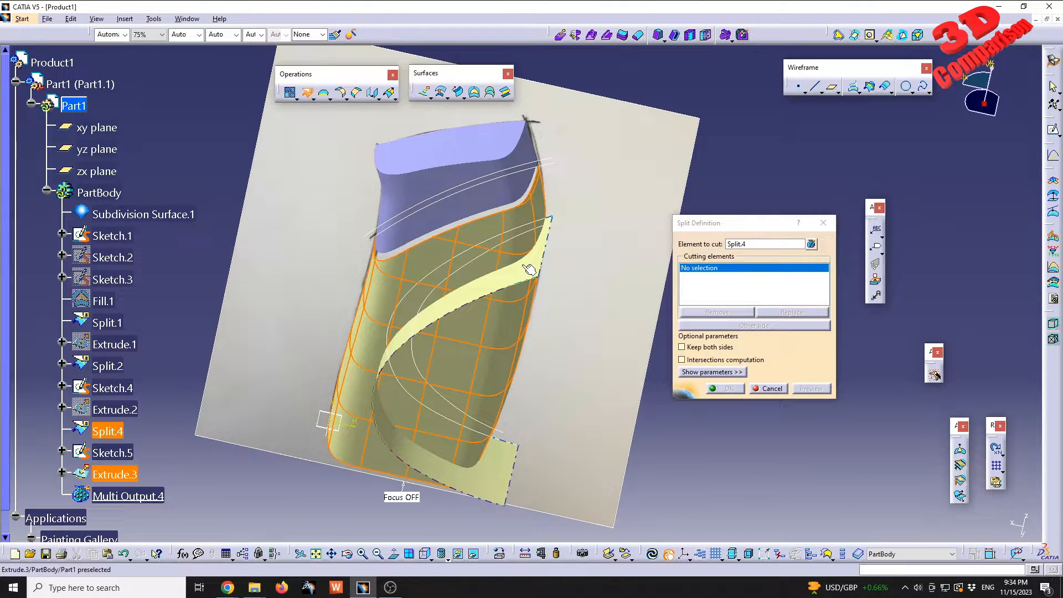
left_click(723, 346)
middle_click_drag(612, 384, 587, 381)
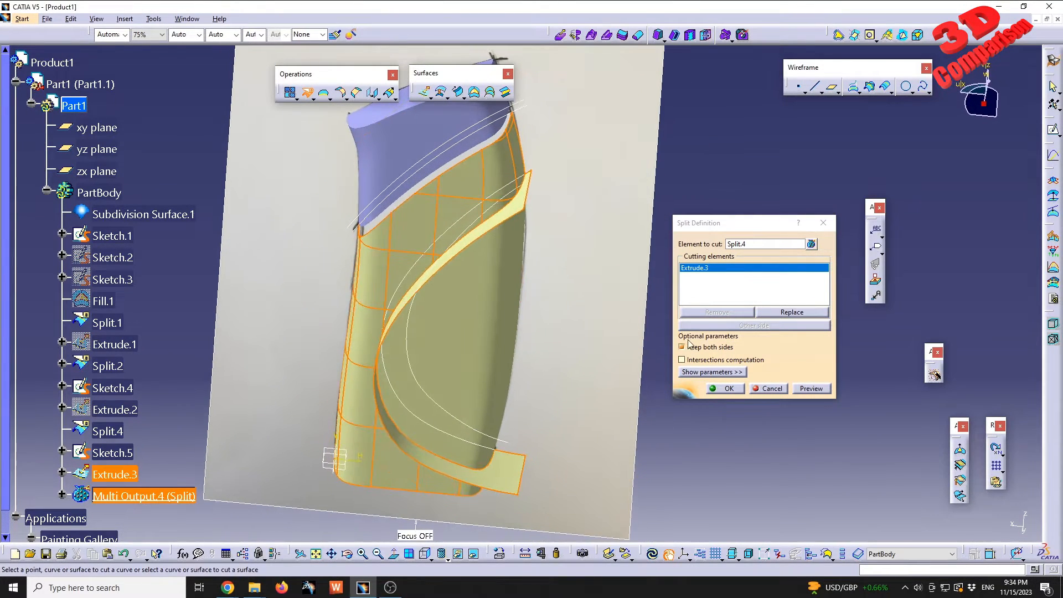
left_click(734, 391)
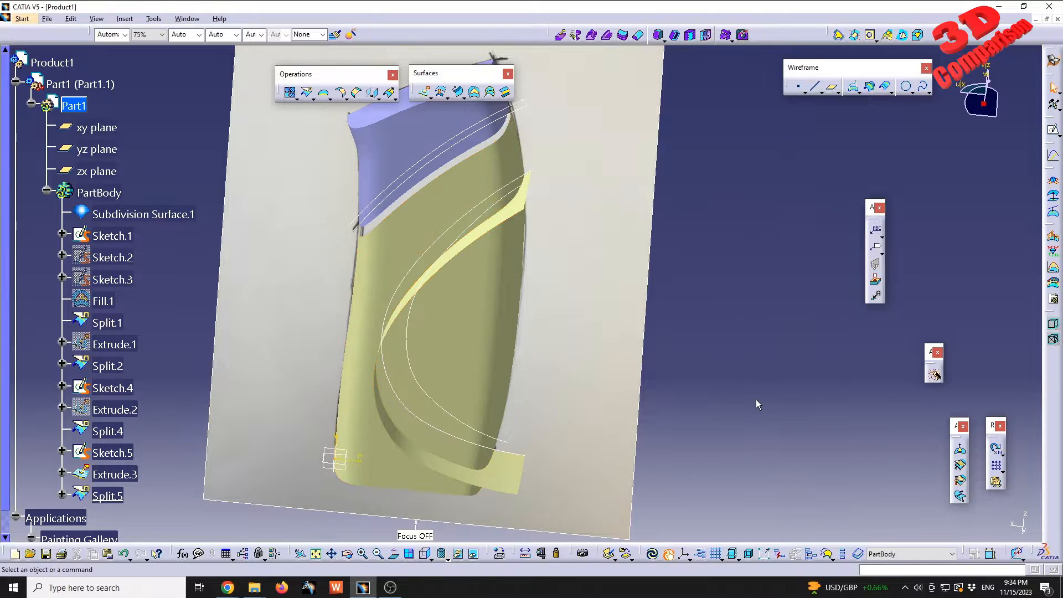
Hide the cutting surface Extrude.3 and inspect the two pieces Split.5 and Split.6 in the specification tree
right_click(516, 213)
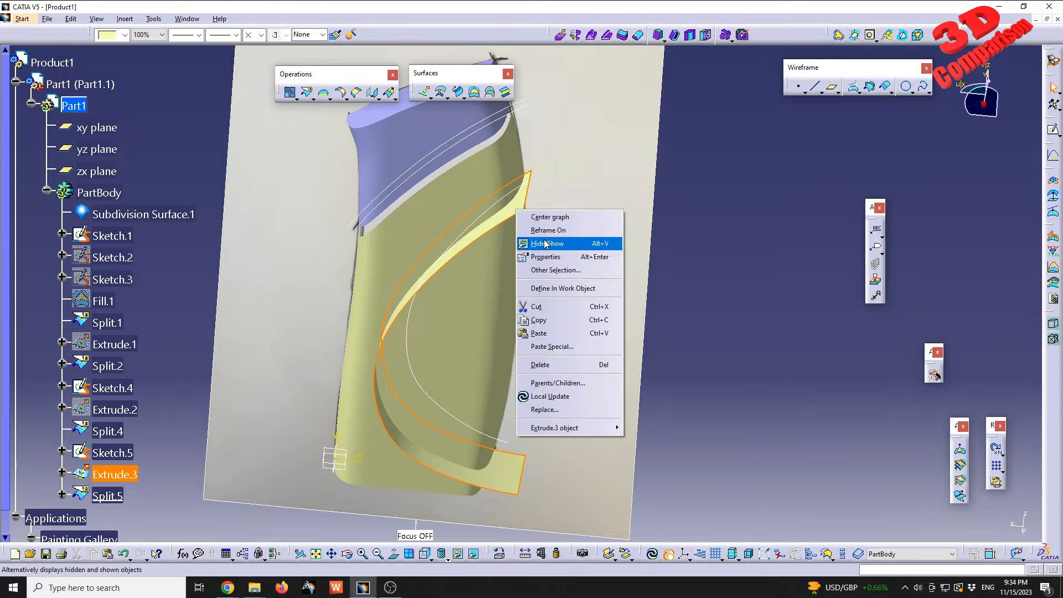
left_click(548, 244)
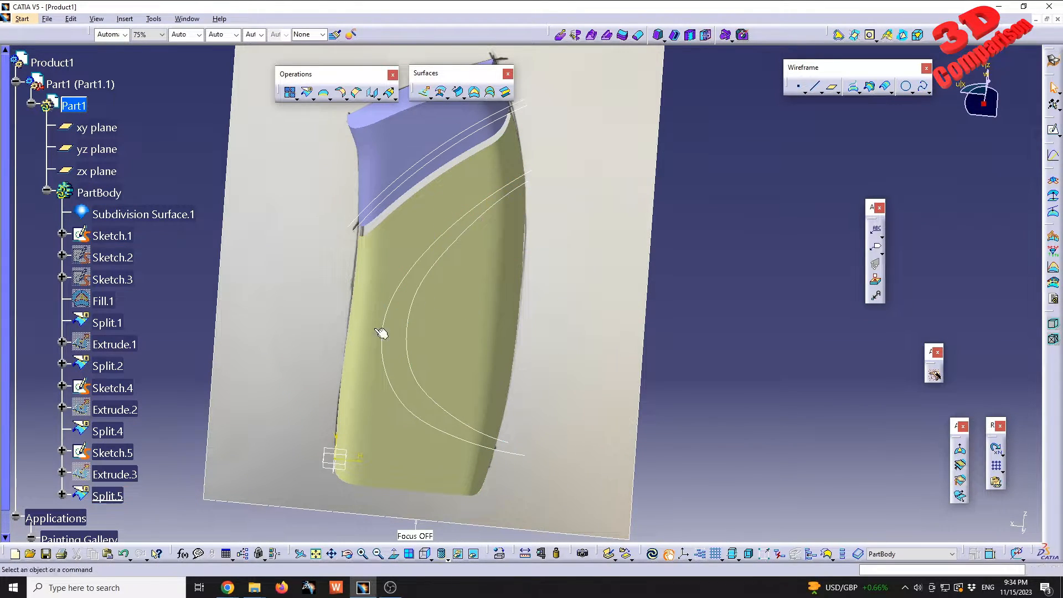
left_click(62, 494)
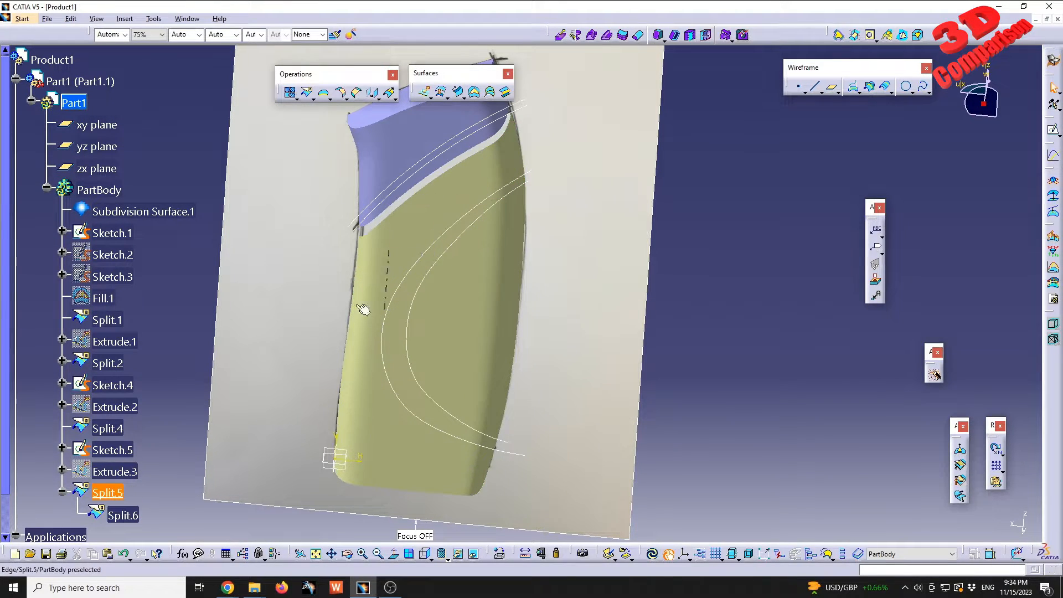
left_click(110, 492)
left_click(127, 515)
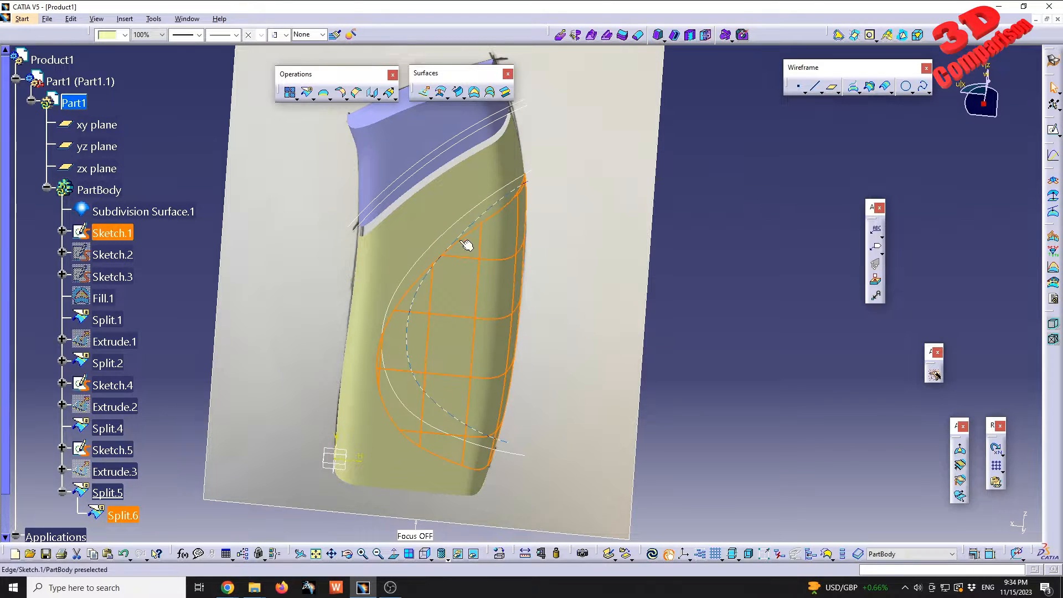
left_click(744, 365)
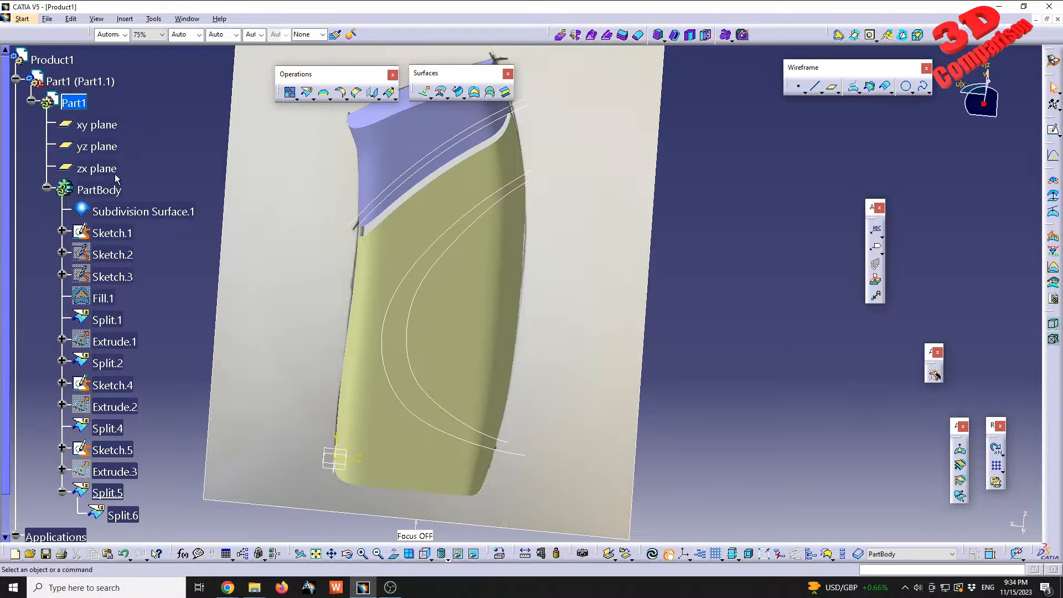
Project the inner grip curve of Sketch.1 into a new sketch on the zx plane, exit the sketch, and hide Sketch.1
left_click(103, 169)
left_click(1053, 129)
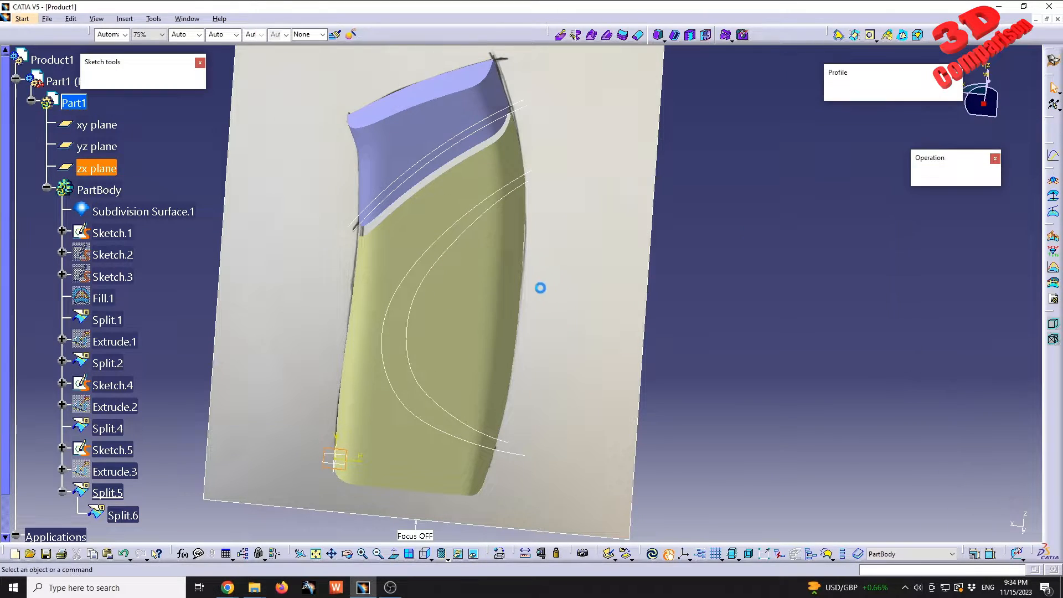
left_click(469, 248)
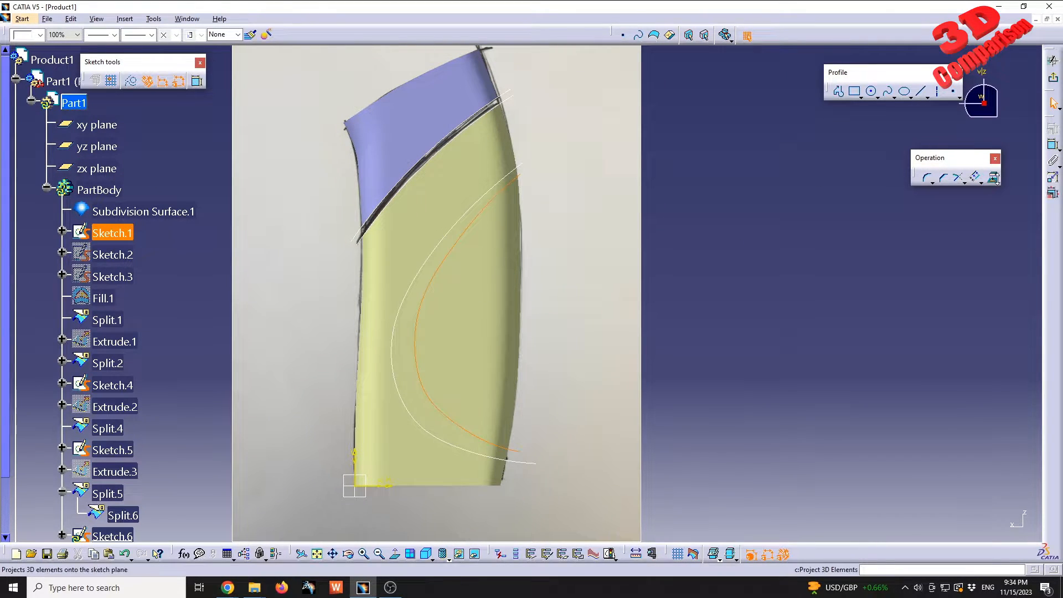
left_click(892, 273)
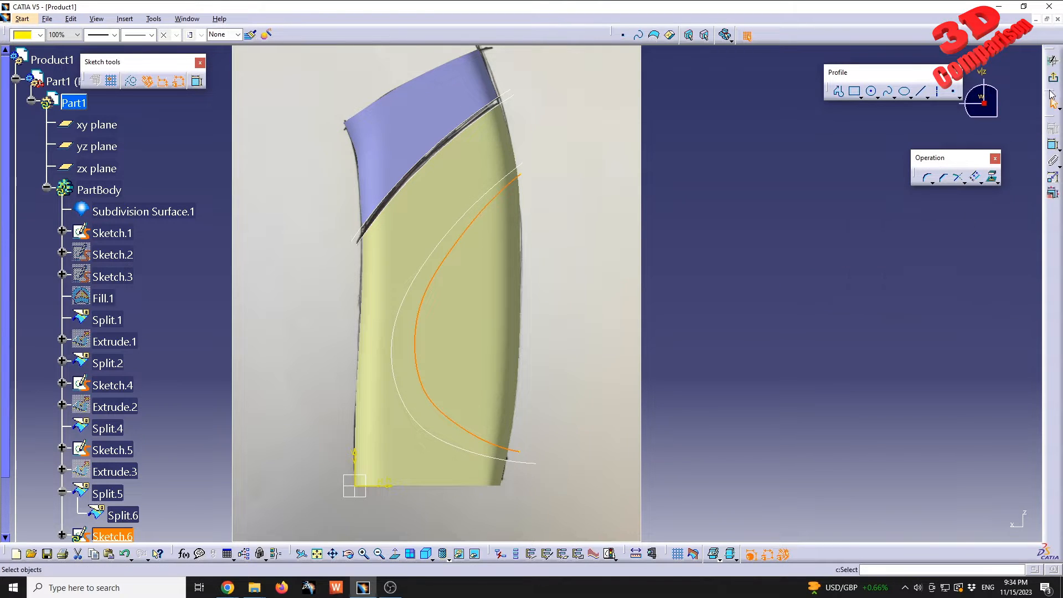
right_click(131, 228)
left_click(152, 259)
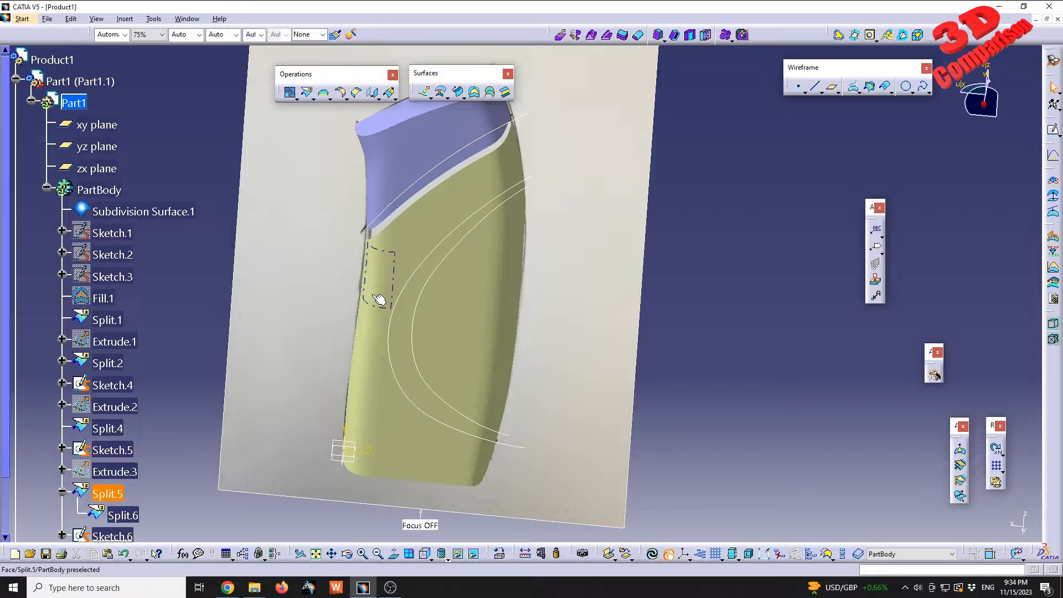
Extrude the inner grip curve of Sketch.6 into a cutting surface that crosses the grip piece
mouse_move(487, 298)
middle_mouse_down()
mouse_move(474, 315)
mouse_move(443, 294)
mouse_move(418, 299)
middle_mouse_up()
left_click(418, 299)
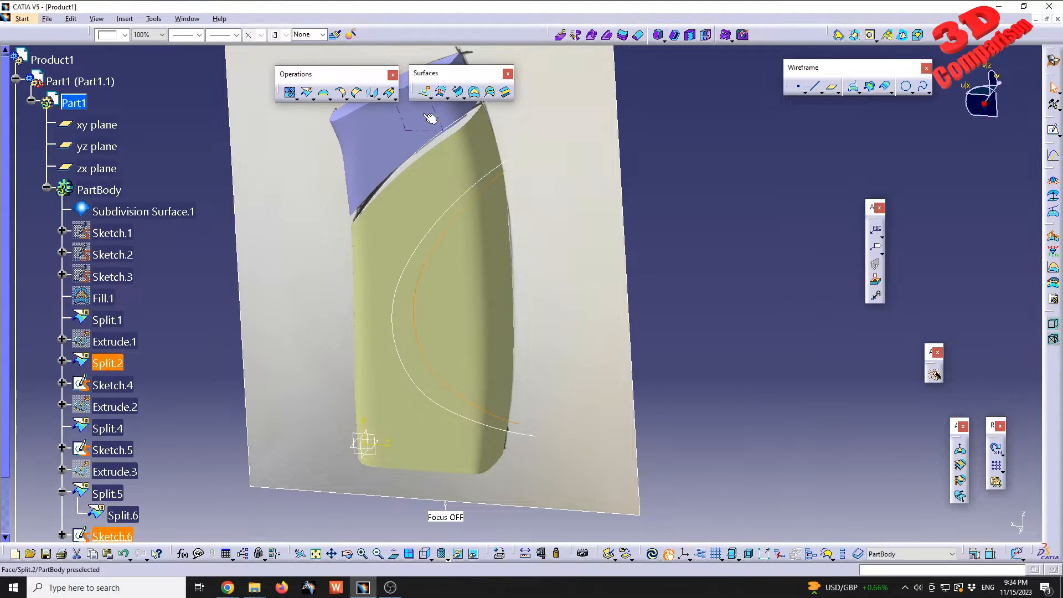
left_click(425, 93)
left_click(707, 325)
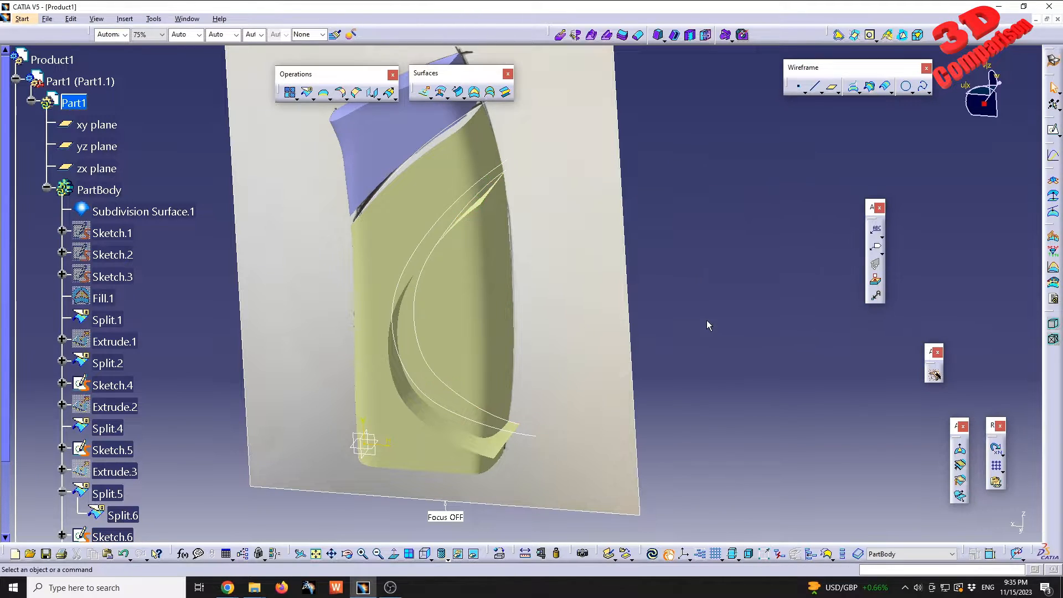
Split the grip surface Split.6 with Extrude.4, keeping only the piece inside the inner grip curve
left_click(306, 93)
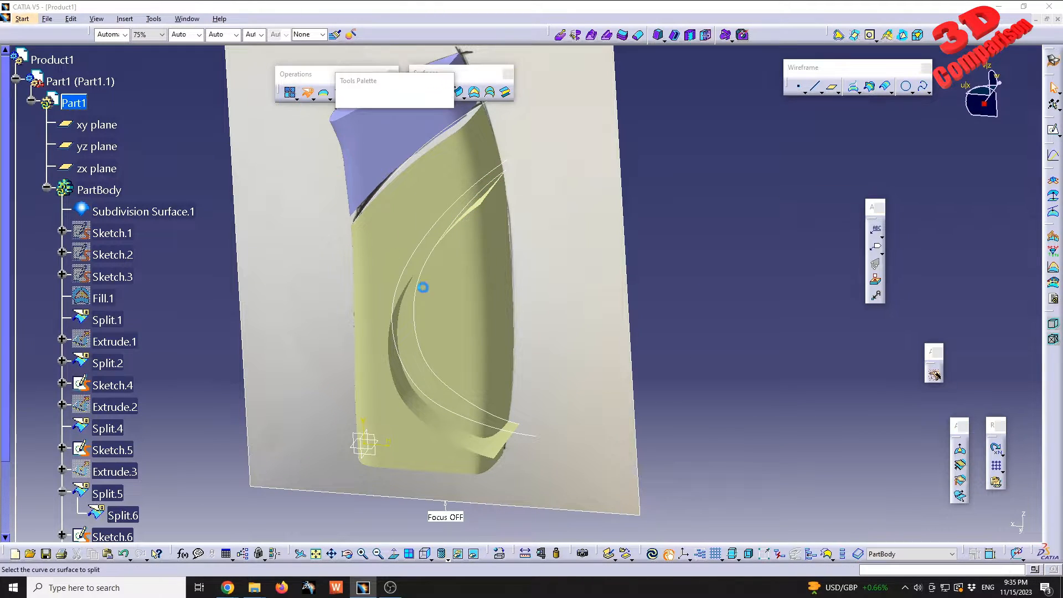
left_click(453, 289)
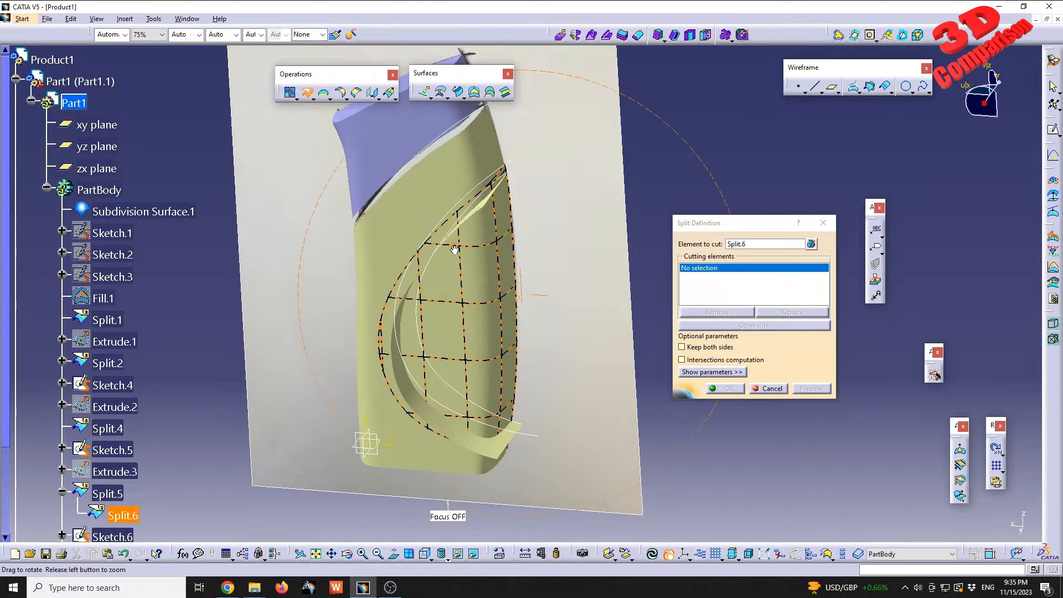
middle_click_drag(453, 289, 491, 249)
left_click(493, 242)
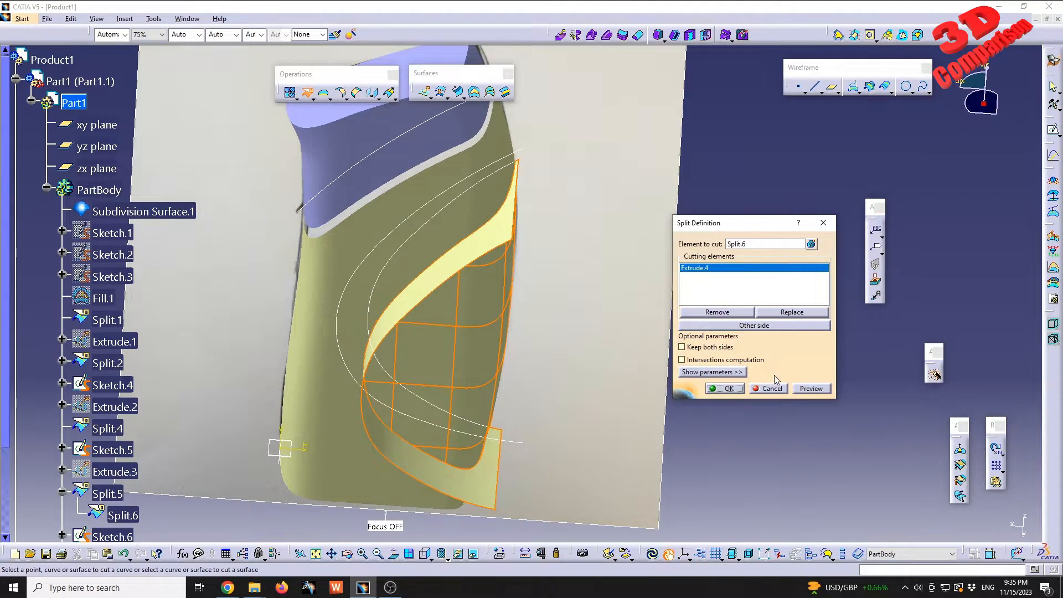
middle_click_drag(503, 415, 497, 341)
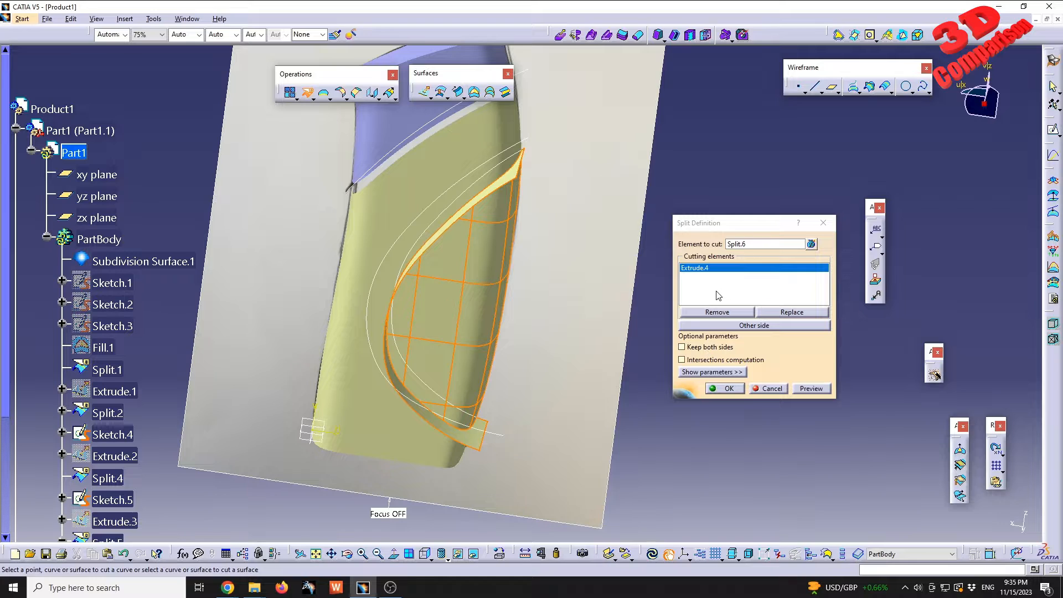
middle_click_drag(577, 343, 553, 307)
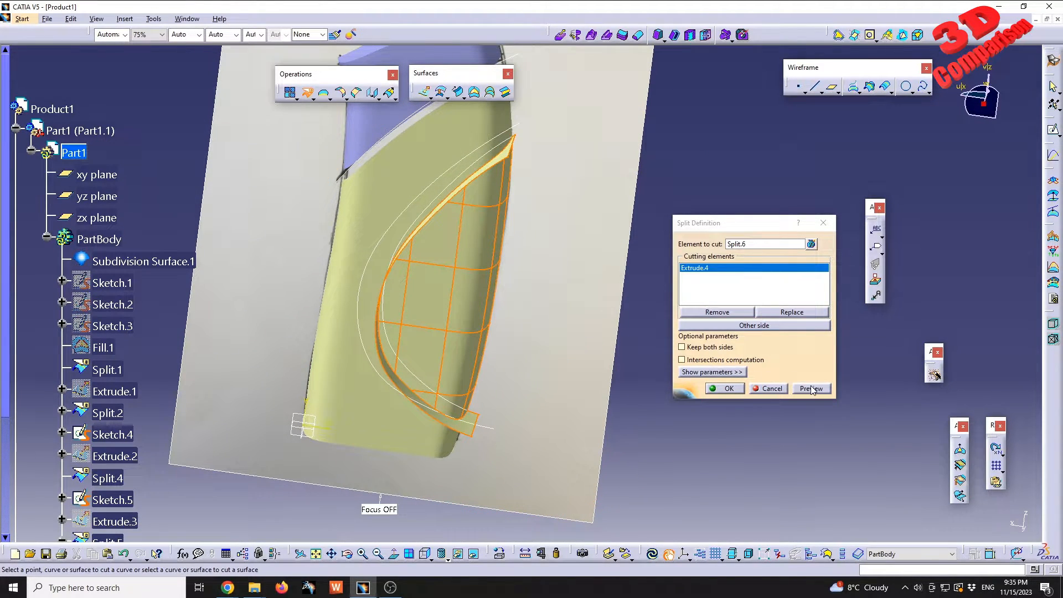
left_click(726, 389)
Hide the cutting surface Extrude.4
middle_click_drag(487, 190, 482, 335)
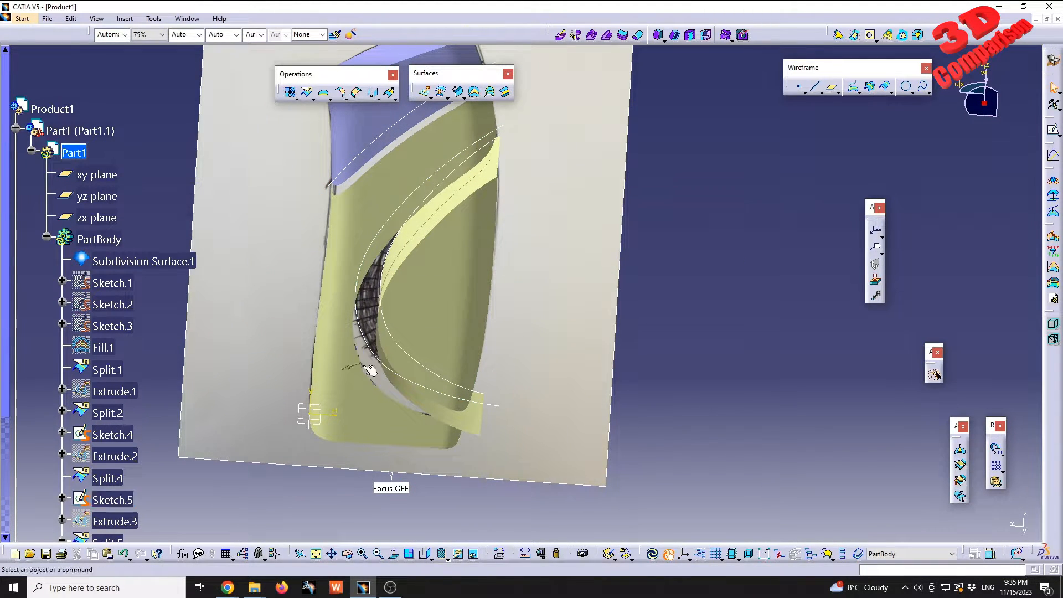
middle_click_drag(438, 211, 498, 246)
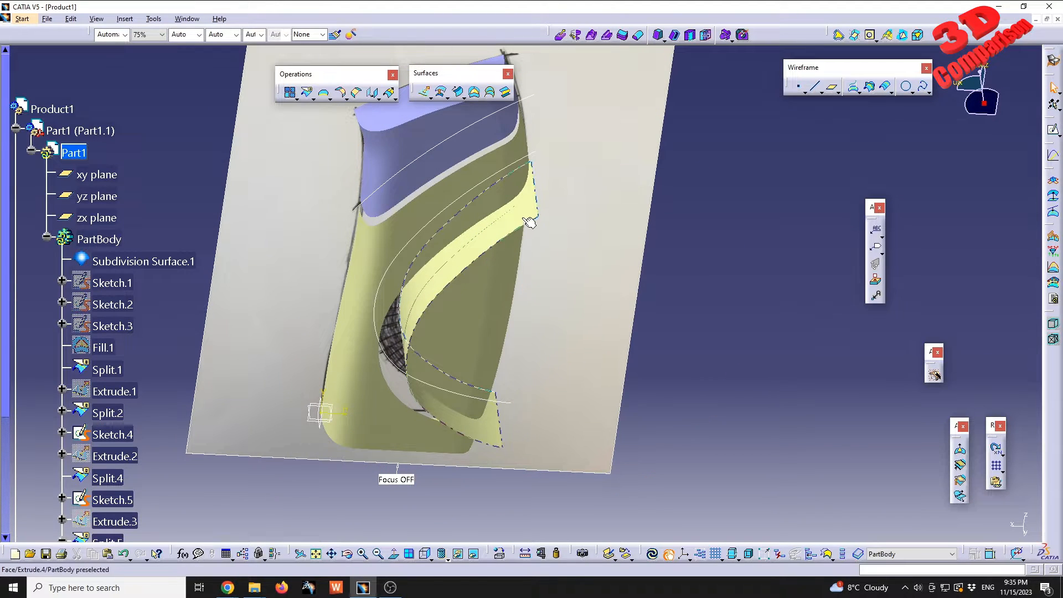
right_click(524, 218)
left_click(564, 253)
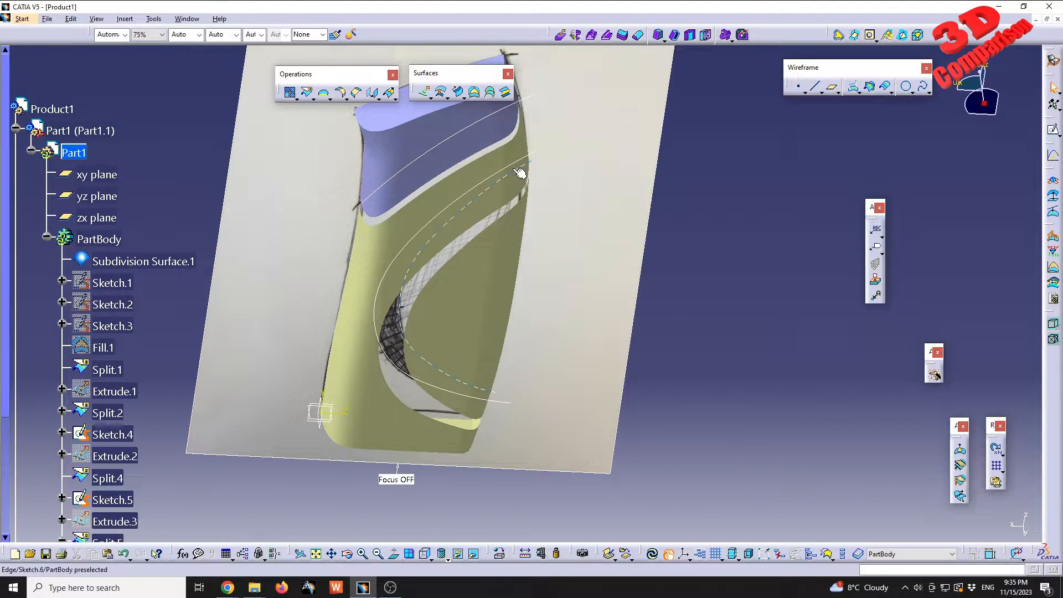
Hide the projected curve sketches Sketch.4, Sketch.5 and Sketch.6
right_click(111, 434)
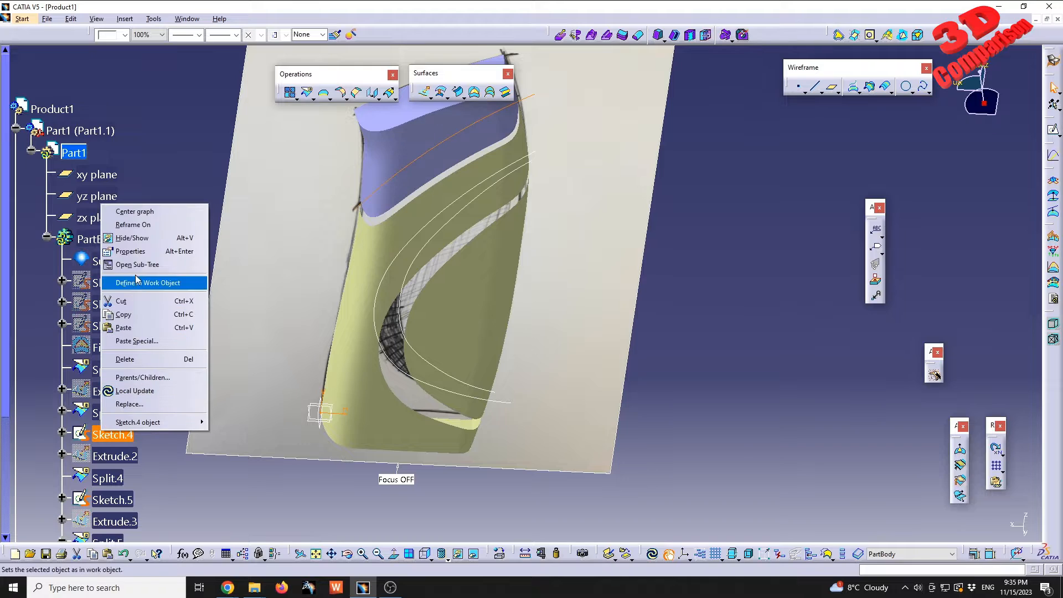
left_click(150, 237)
scroll(122, 437, "down", 3)
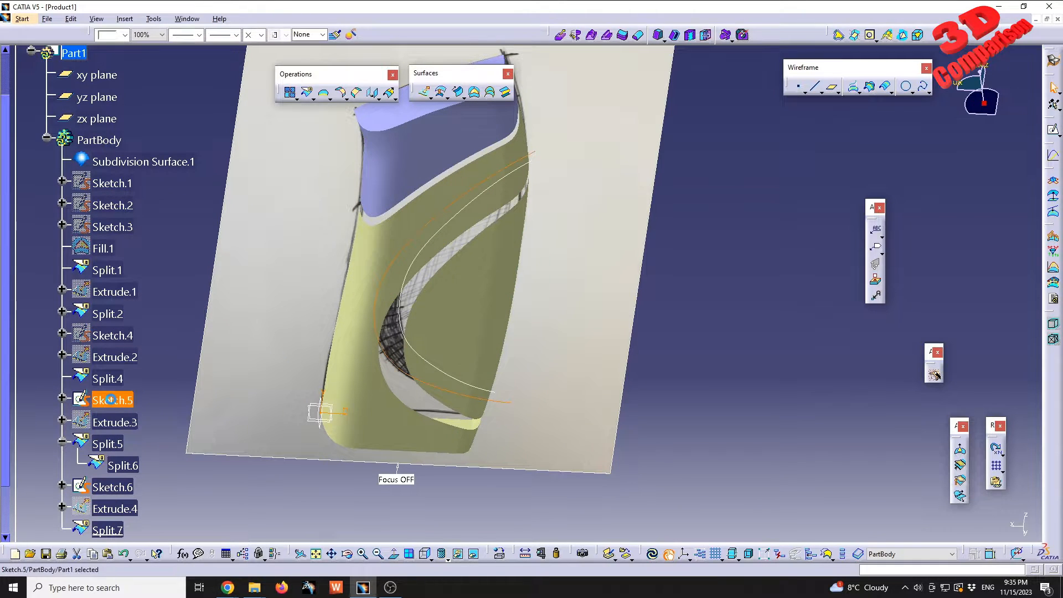
right_click(129, 492)
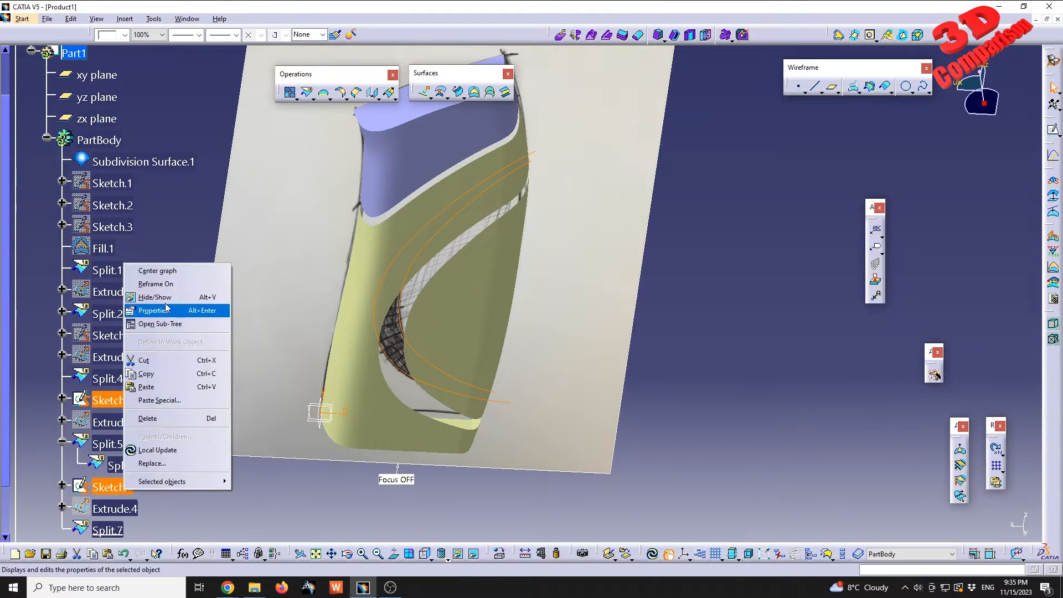
left_click(150, 303)
Offset the inner grip surface Split.7 by 2 mm towards the inside of the bottle
middle_click_drag(680, 320, 545, 258)
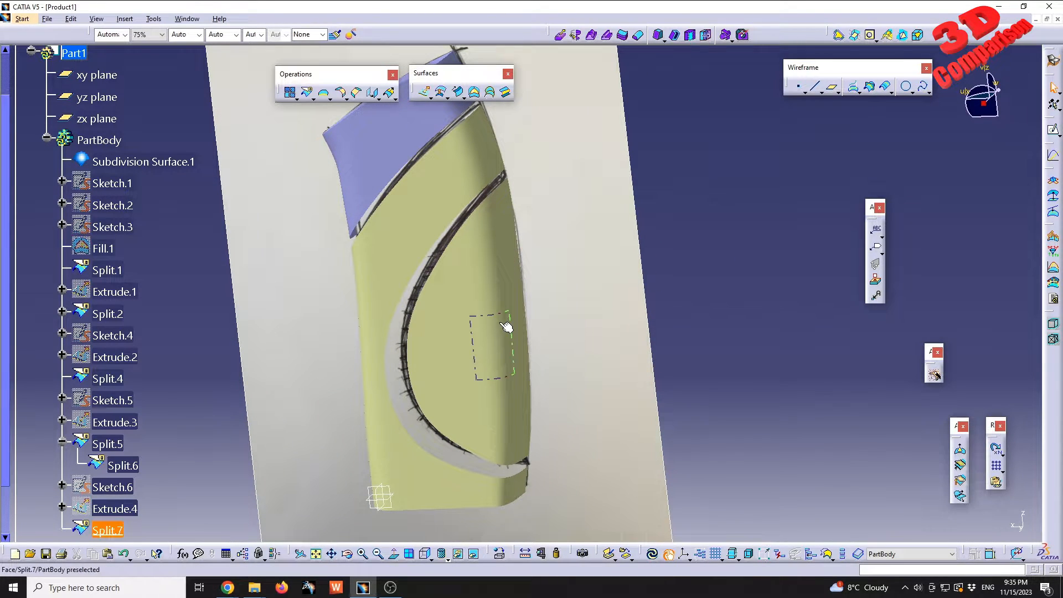
middle_click_drag(572, 334, 530, 227)
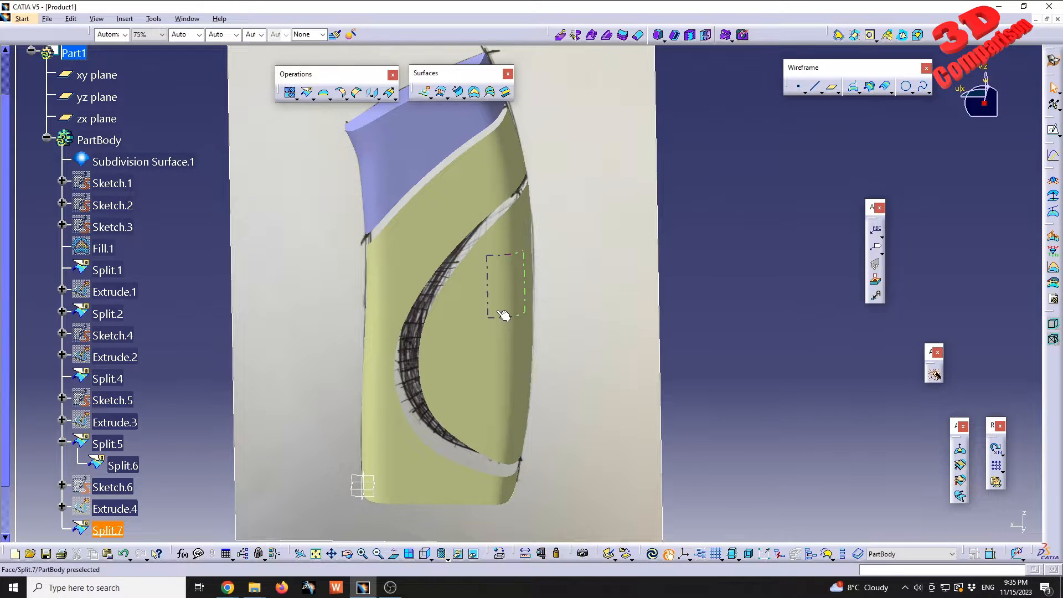
scroll(505, 313, "down", 1)
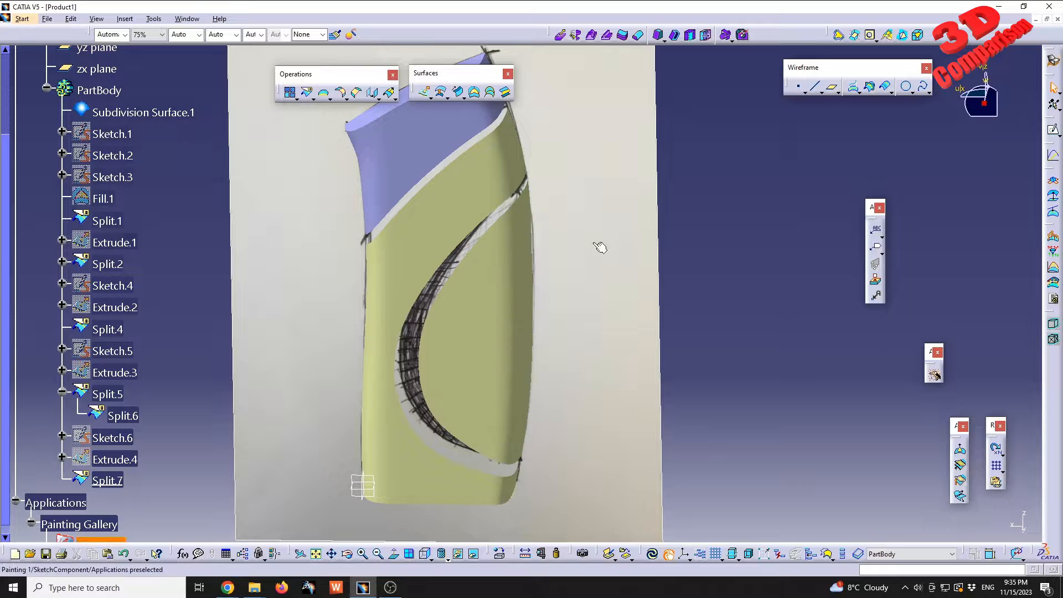
left_click(443, 93)
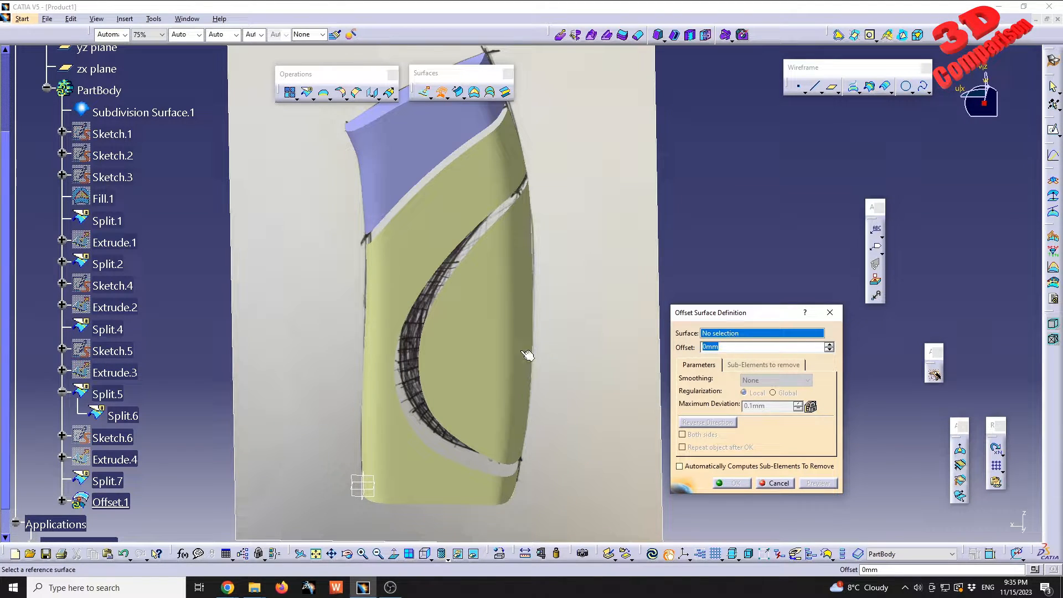
left_click(498, 348)
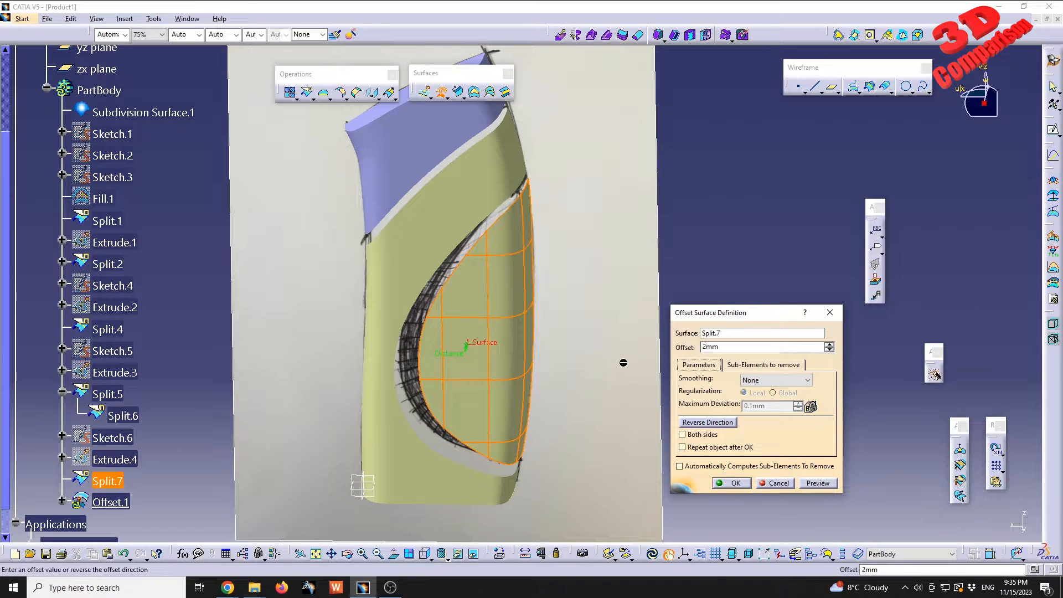
middle_click_drag(533, 316, 452, 300)
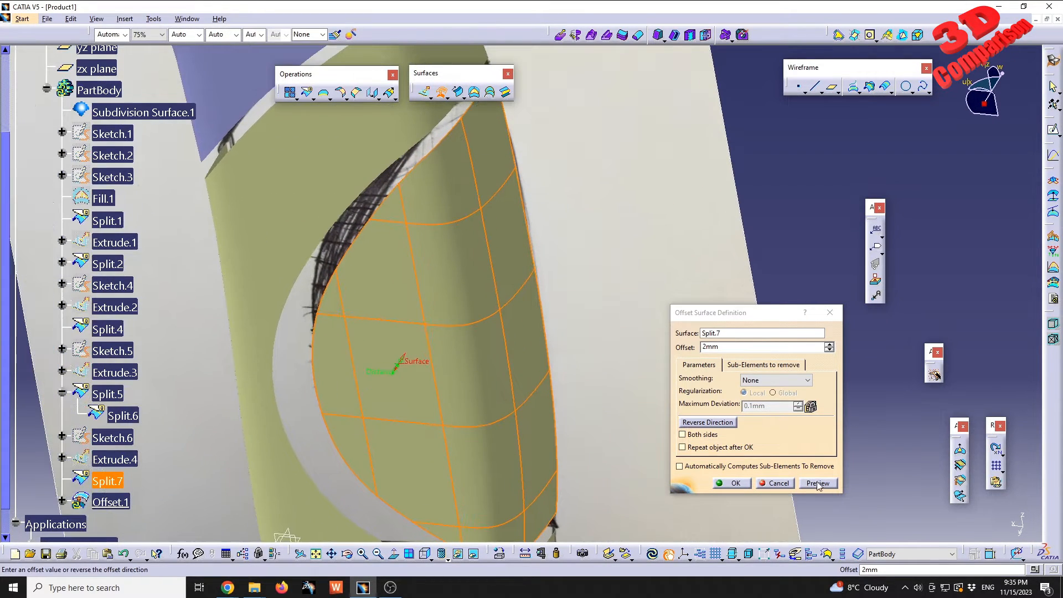
left_click(817, 482)
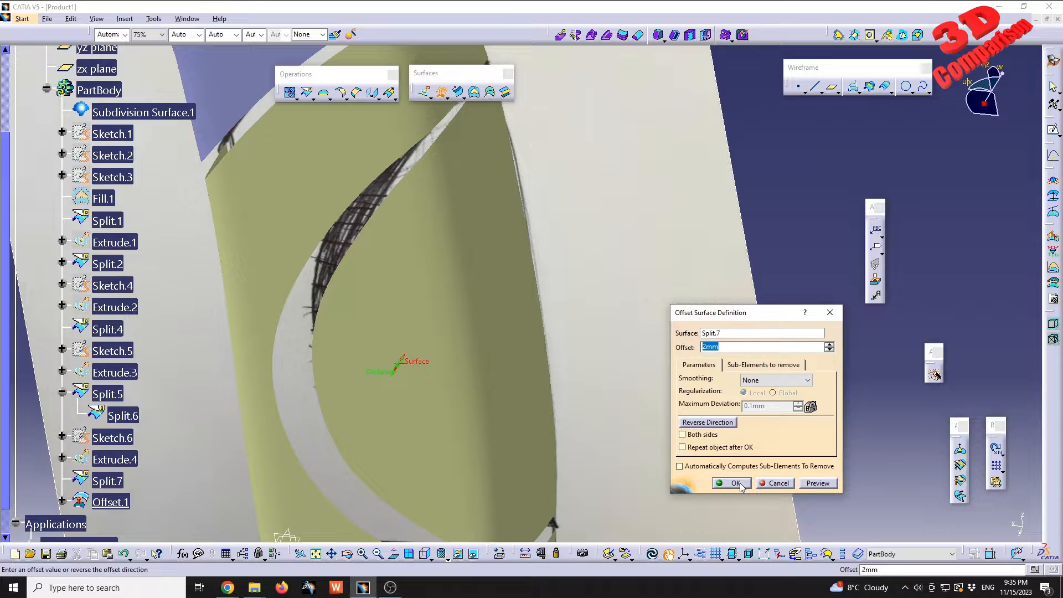
left_click(737, 483)
left_click(772, 484)
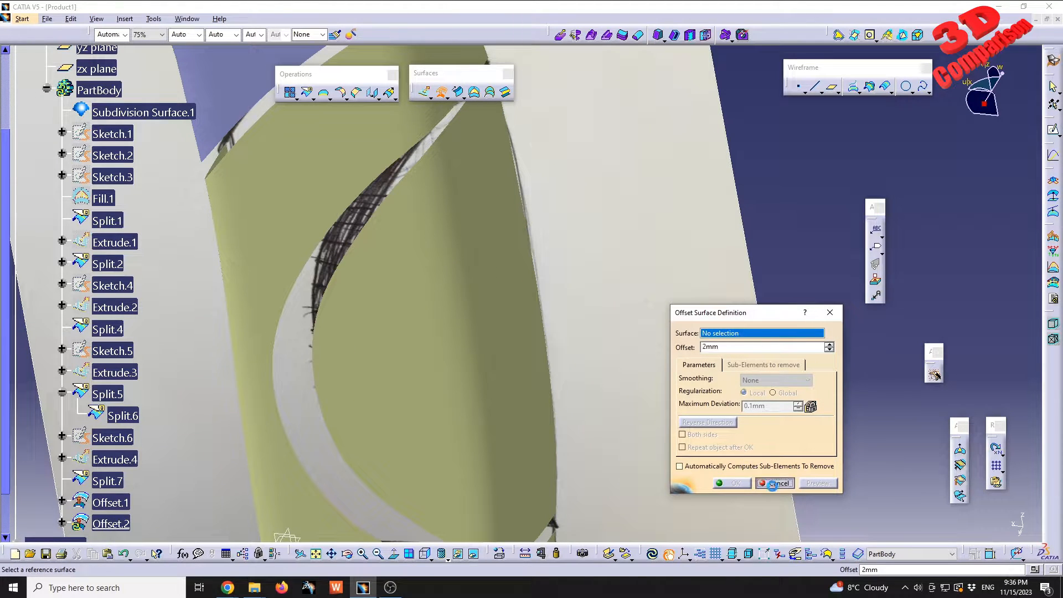
Try reversing the direction of the 2 mm offset Offset.1 so that it points outward
middle_click_drag(496, 249, 572, 295)
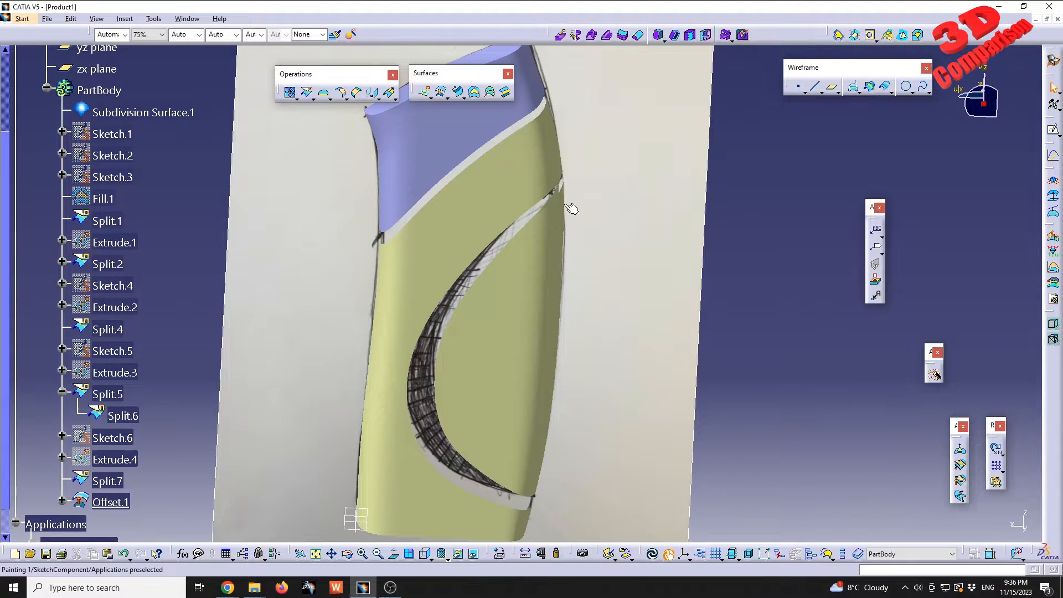
left_click(114, 502)
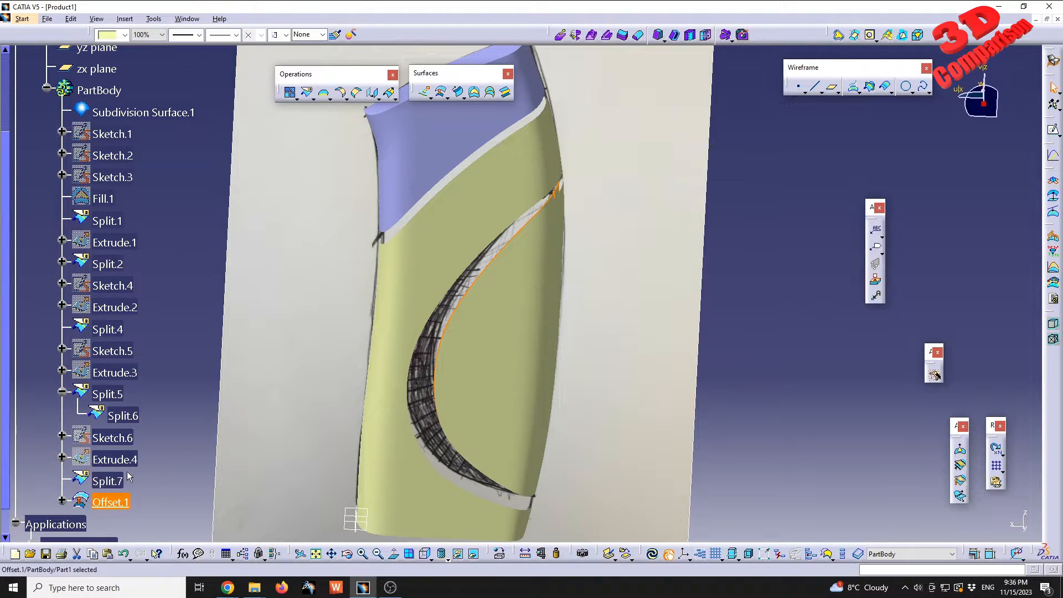
double_click(114, 502)
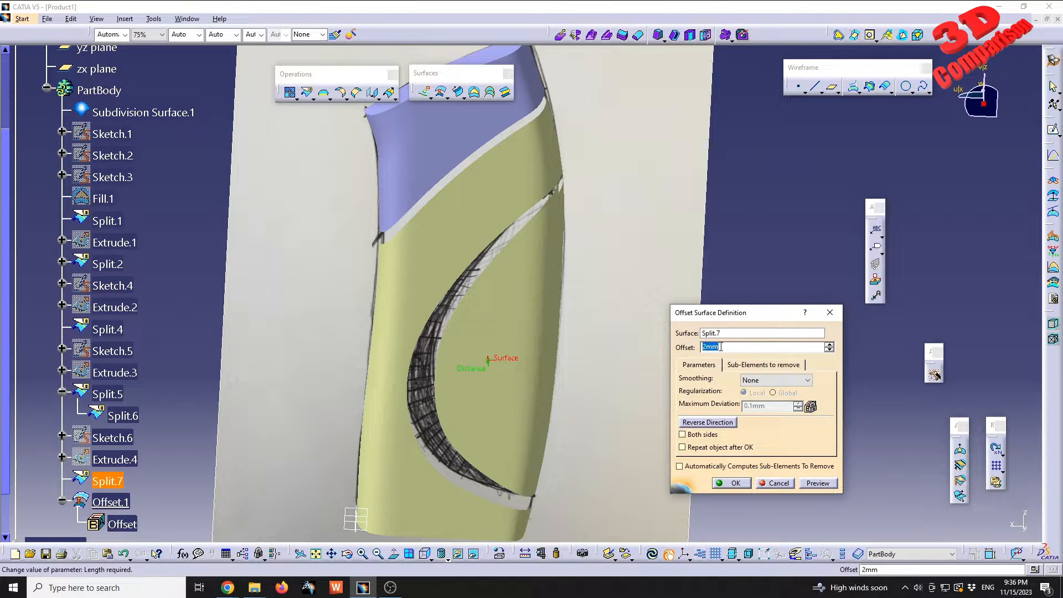
left_click(731, 345)
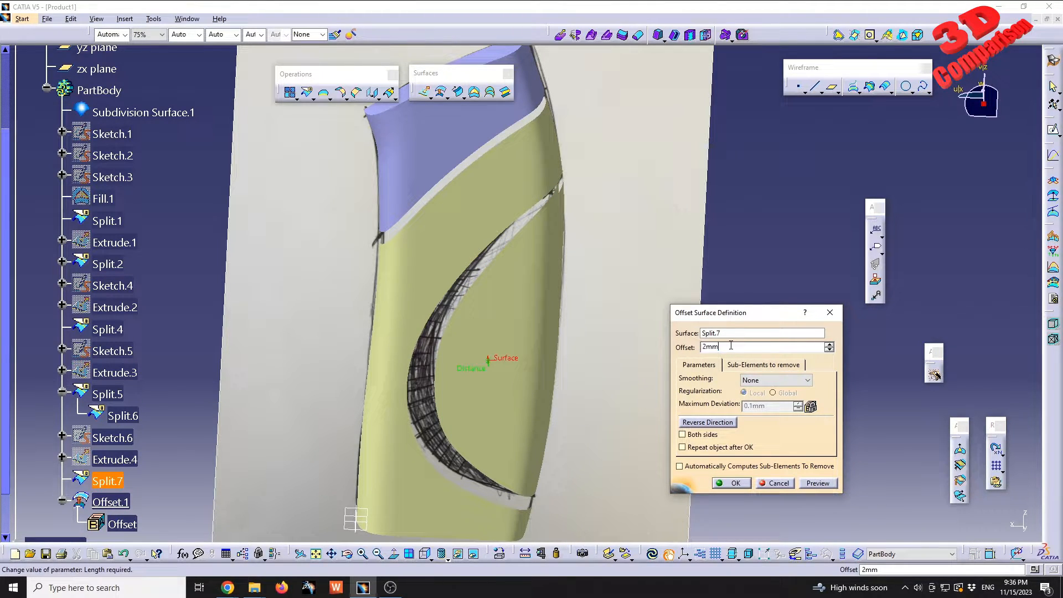
left_click(708, 423)
left_click(819, 482)
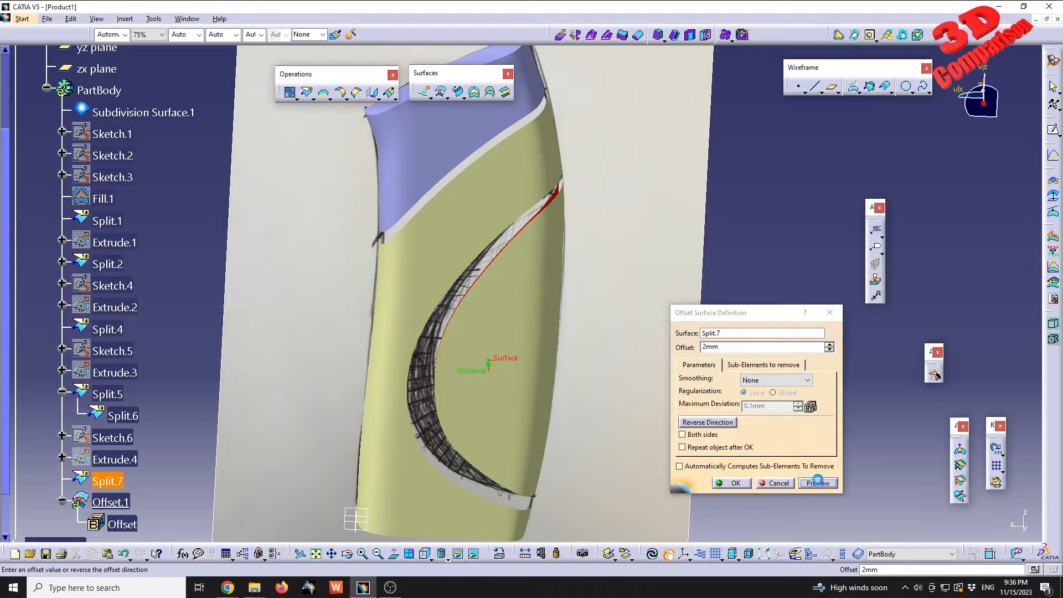
left_click(732, 482)
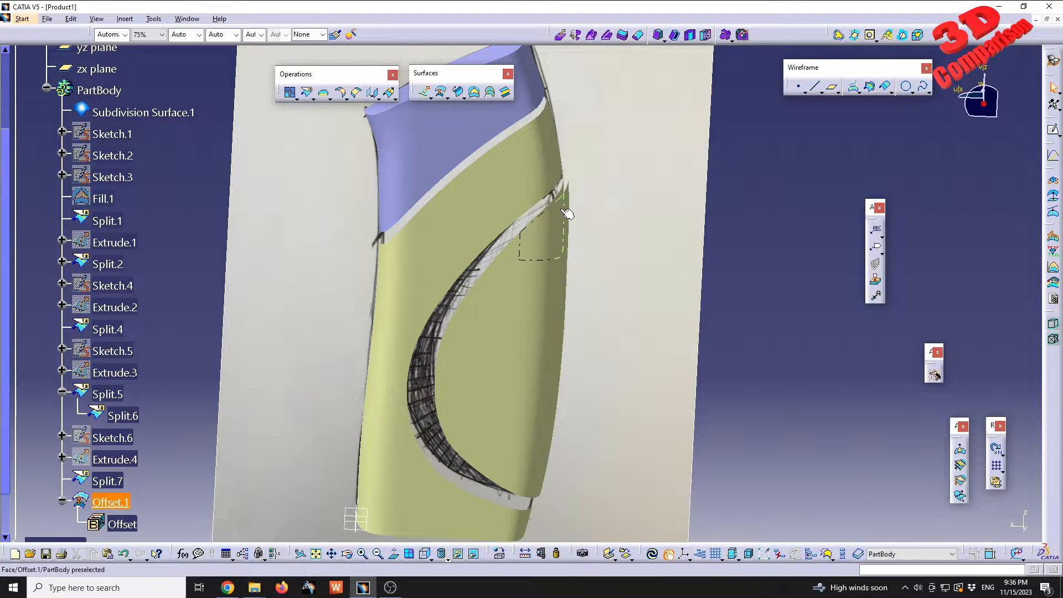
Reverse Offset.1 back to the inward direction
double_click(121, 505)
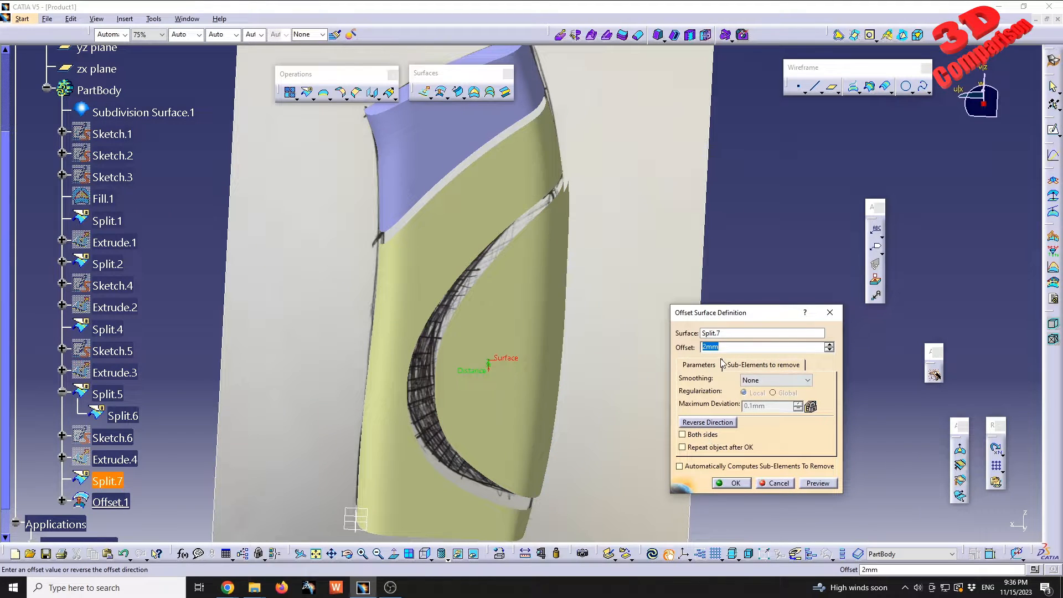
left_click(714, 424)
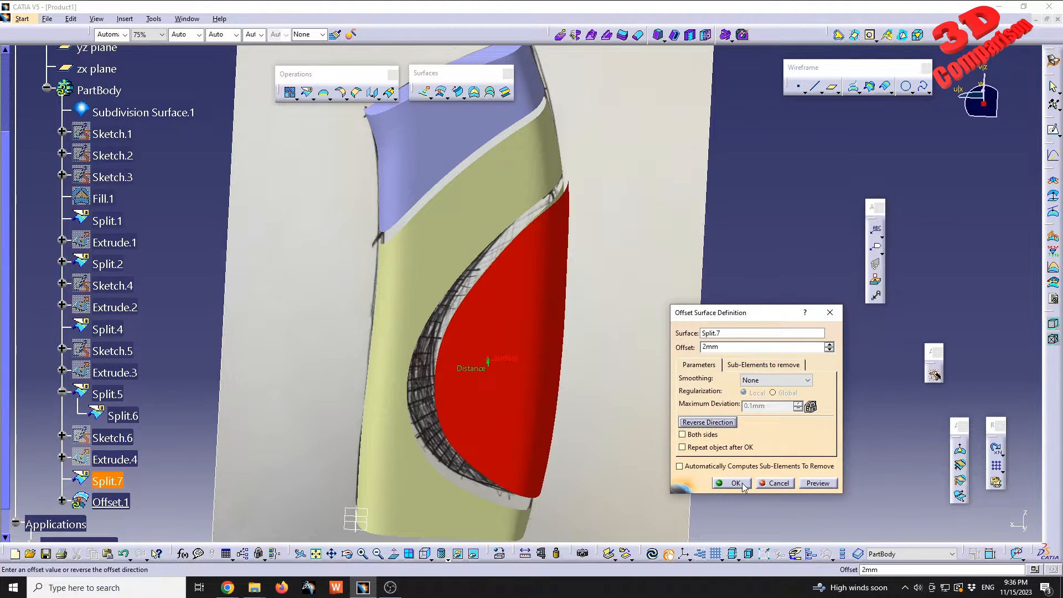
left_click(732, 482)
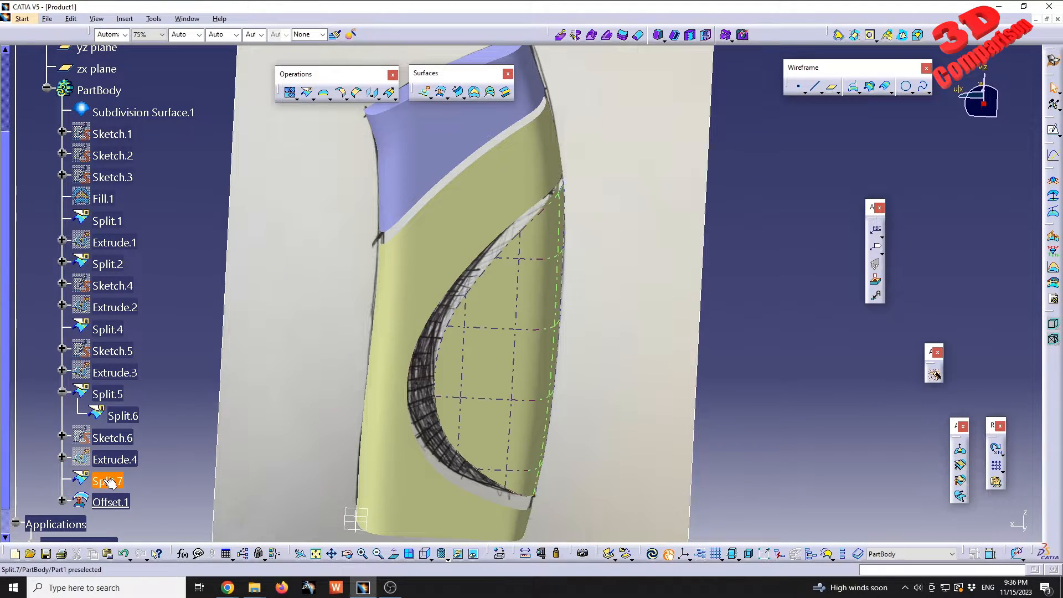
Hide the original inner grip surface Split.7
left_click(512, 278)
right_click(109, 481)
left_click(147, 286)
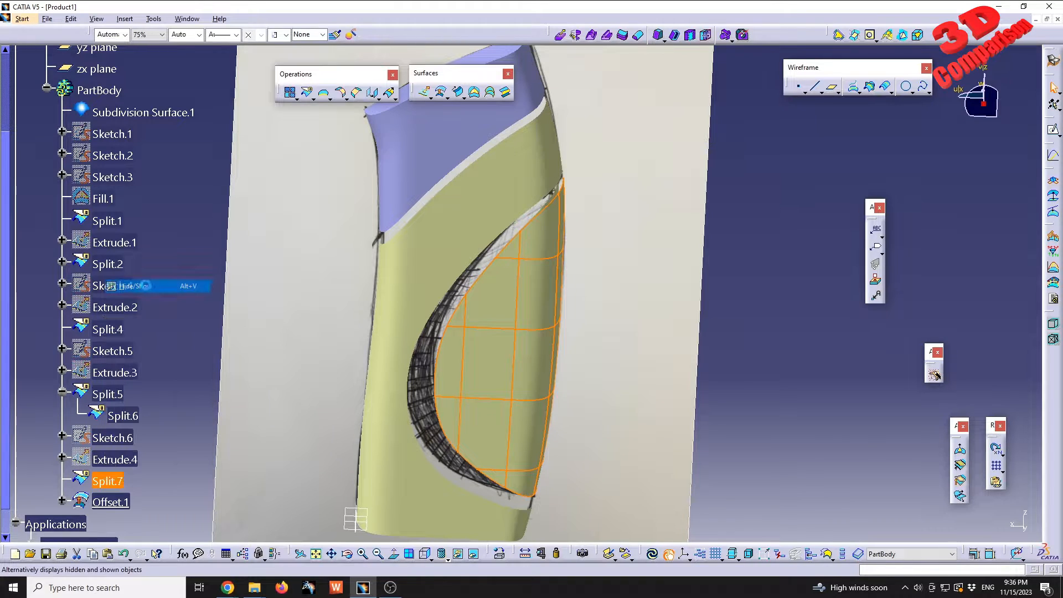
Create a coordinate point with zero offsets referenced to the lower outer corner vertex of the blue cap surface Split.2
middle_click_drag(576, 378, 577, 235)
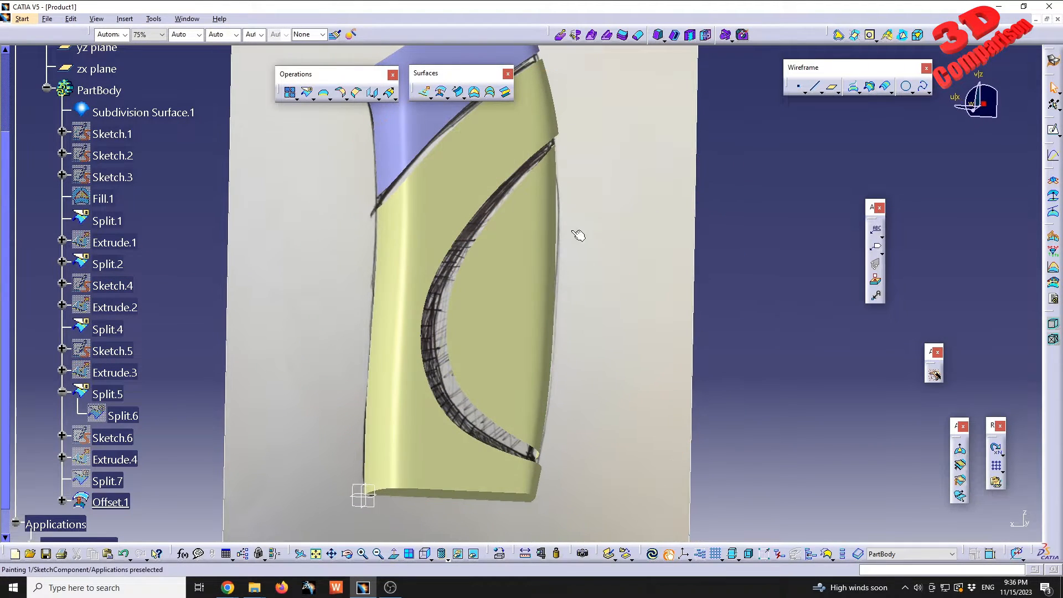
middle_click_drag(558, 194, 537, 212)
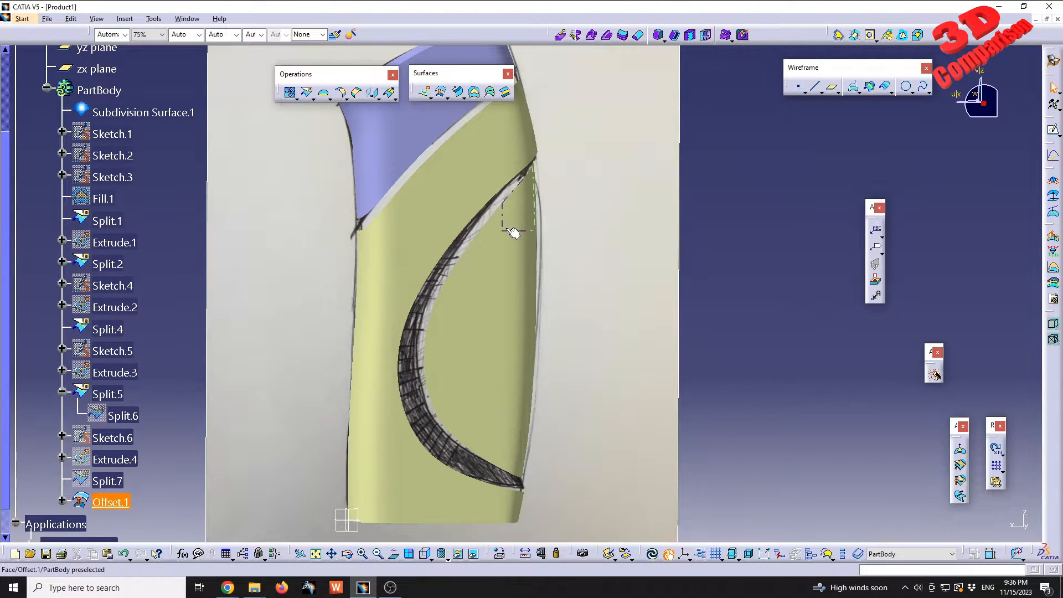
middle_click_drag(601, 230, 583, 302)
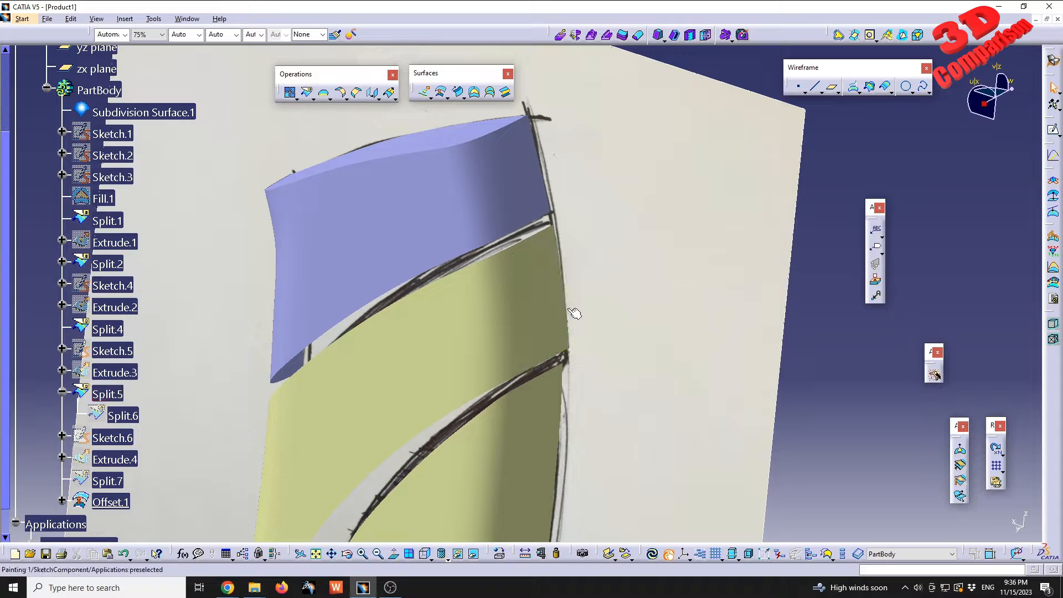
middle_click_drag(574, 256, 514, 227)
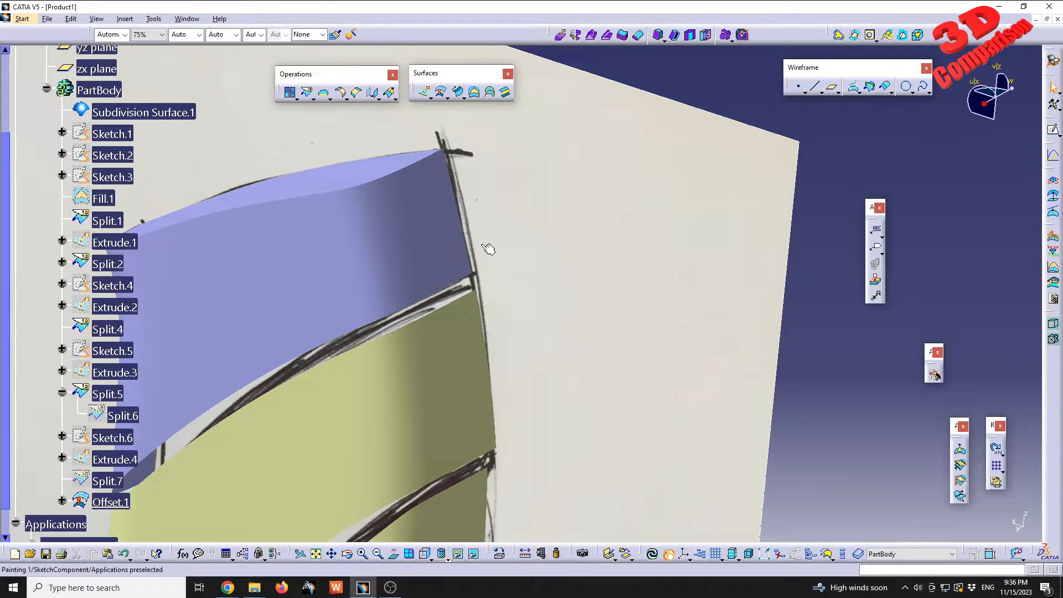
middle_click_drag(485, 318, 508, 296)
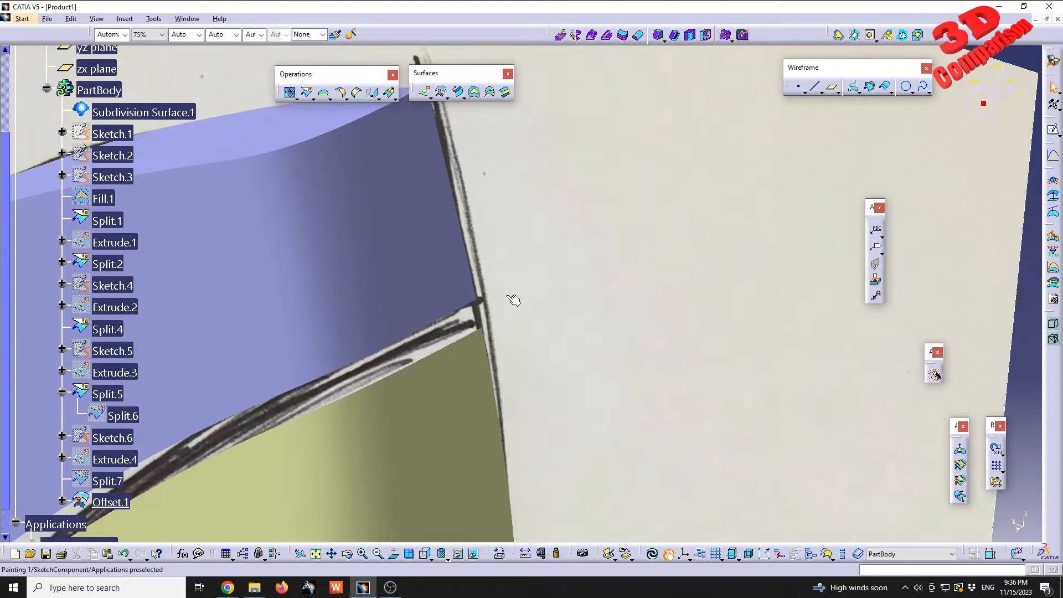
left_click(802, 89)
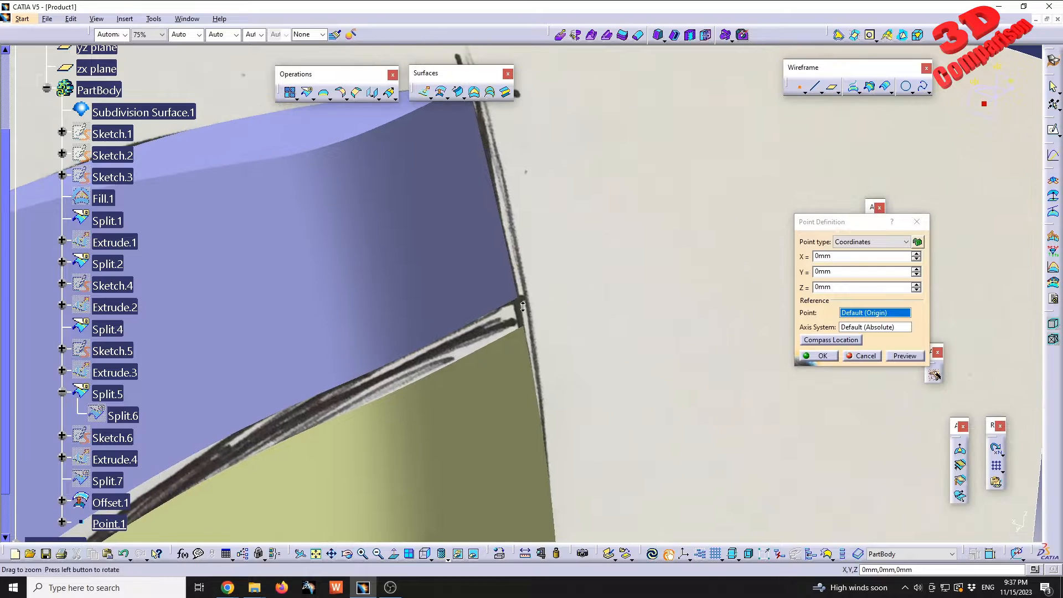
middle_click_drag(543, 244, 525, 295, "ctrl")
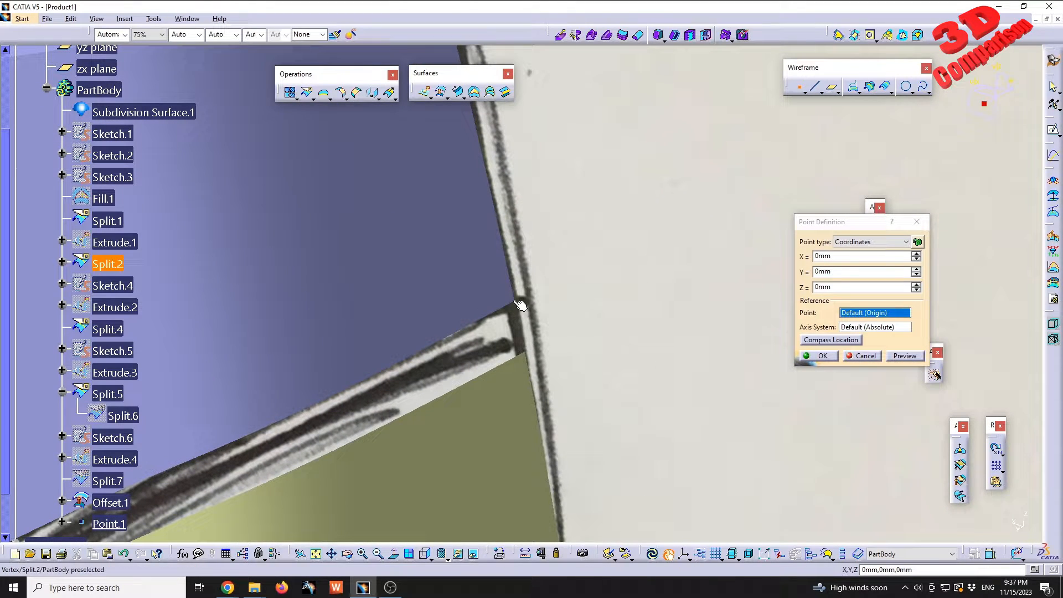
left_click(519, 303)
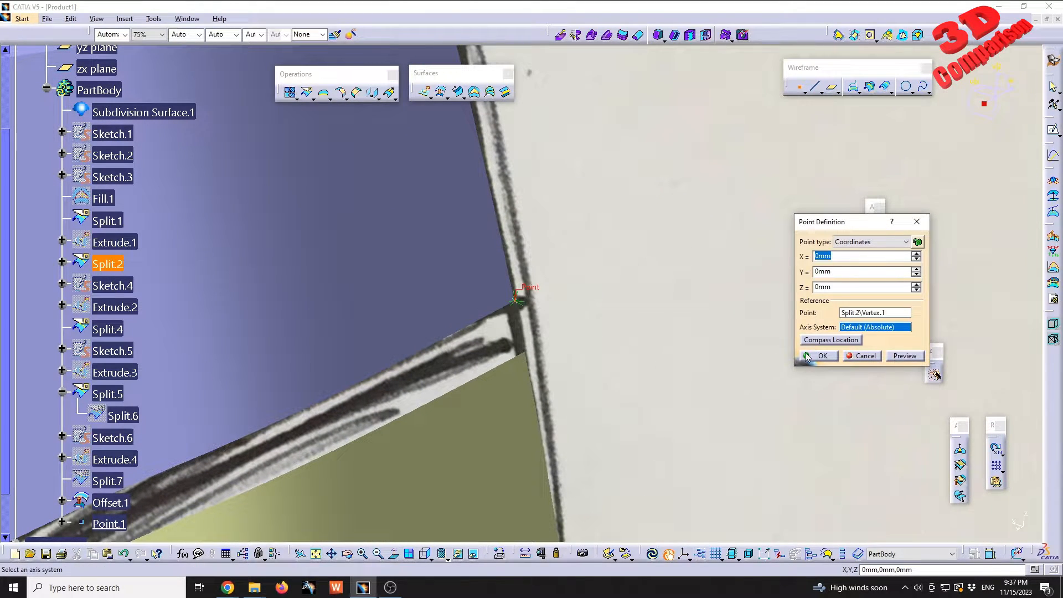
left_click(818, 355)
Create a second reference point on the upper outer corner vertex of the yellow body surface, across the band gap from the cap
left_click(799, 88)
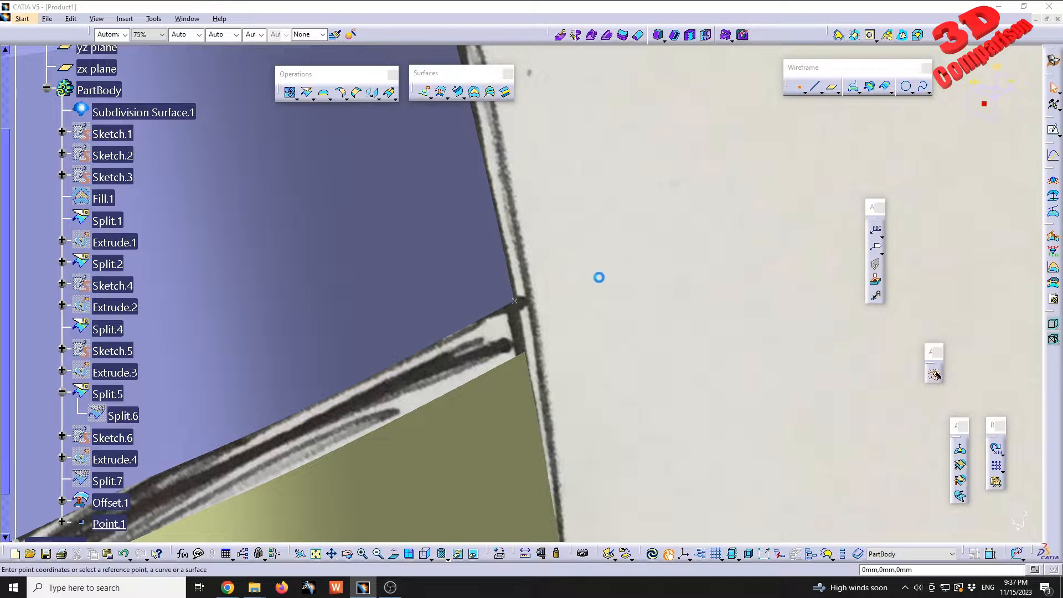
left_click(528, 357)
left_click(820, 356)
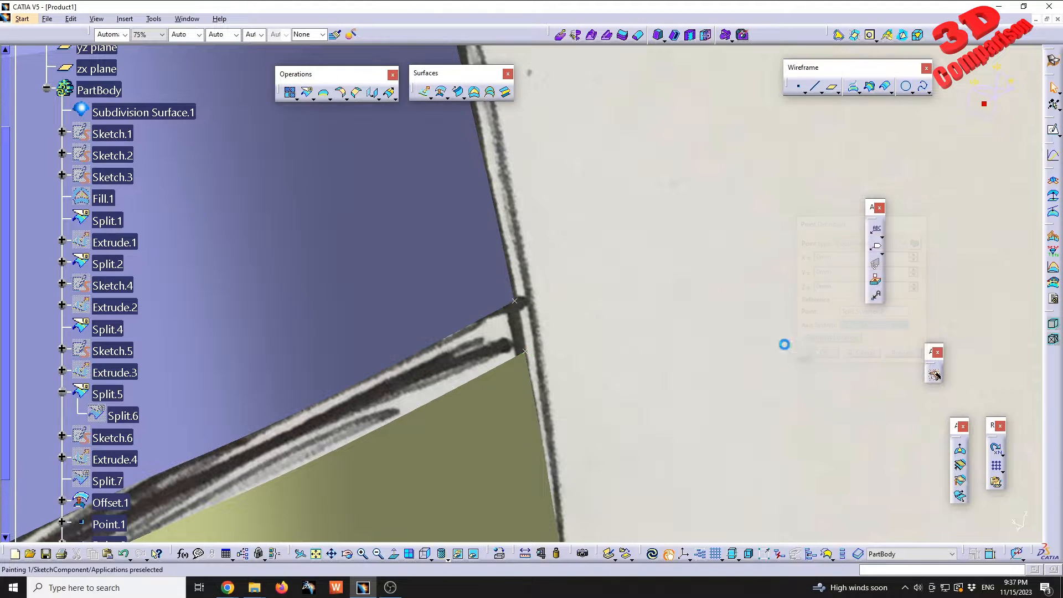
Start a new sketch on the zx plane
middle_click_drag(786, 349, 486, 351)
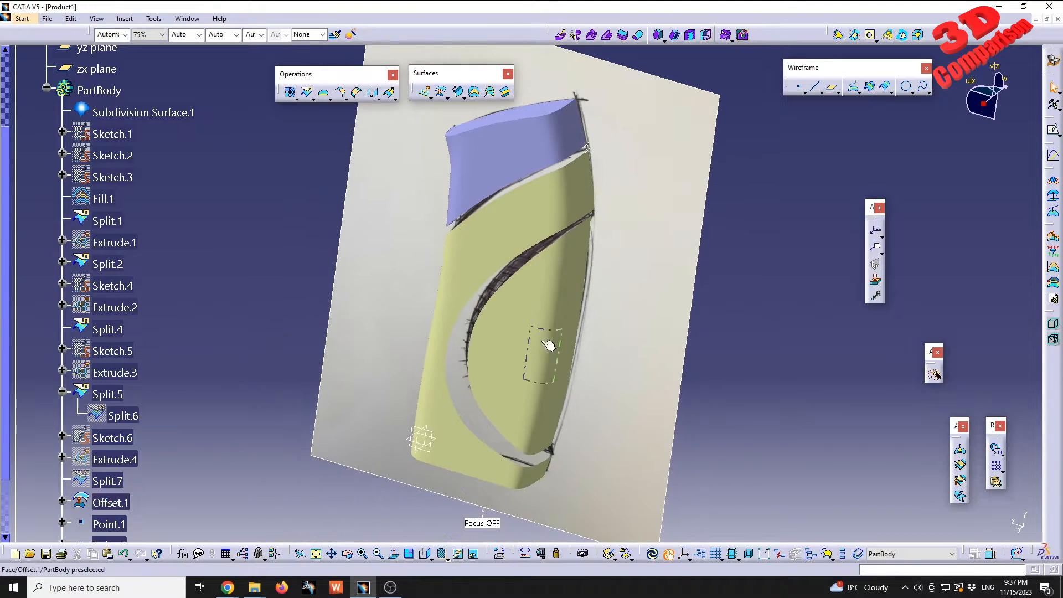
left_click(419, 432)
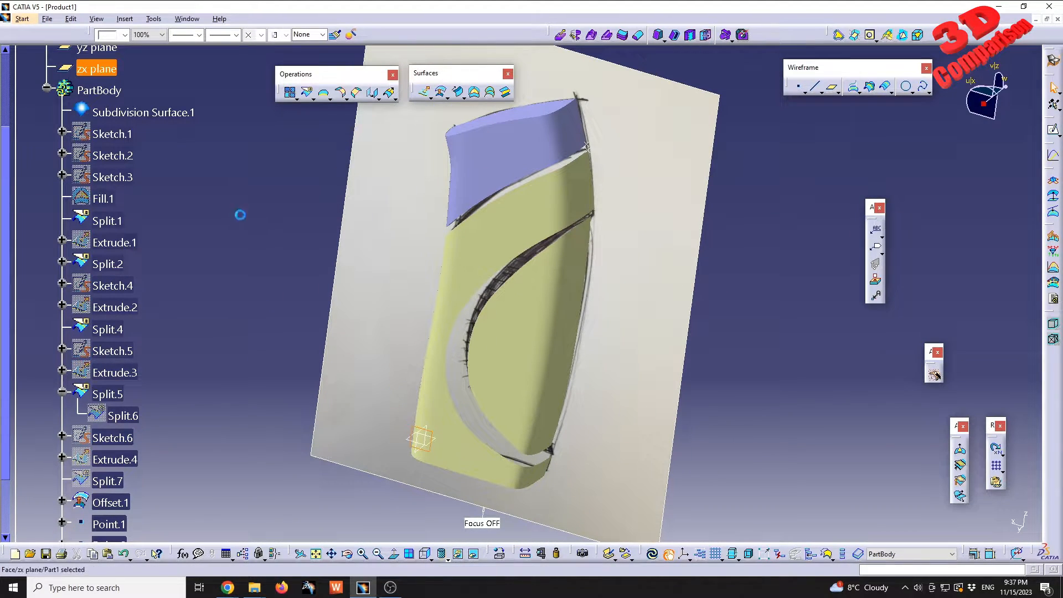
left_click(1052, 129)
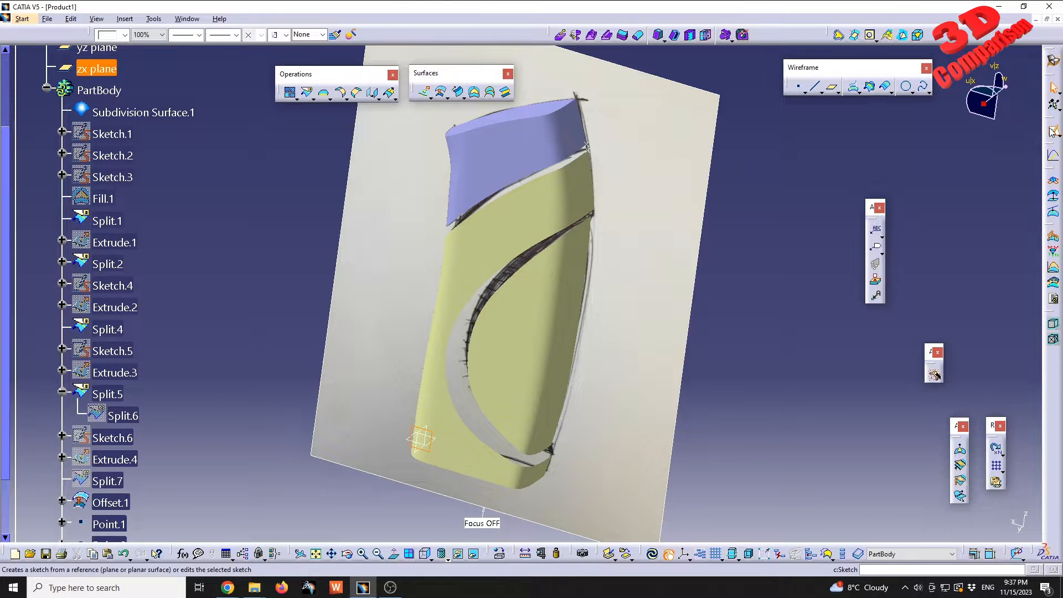
Sketch a three-point arc with limits on the zx plane, radius about 3.5 mm, bridging the gap between the cap and body corners
mouse_move(579, 350)
middle_mouse_down()
mouse_move(508, 287)
mouse_move(607, 294)
mouse_move(713, 322)
mouse_move(695, 321)
middle_mouse_up()
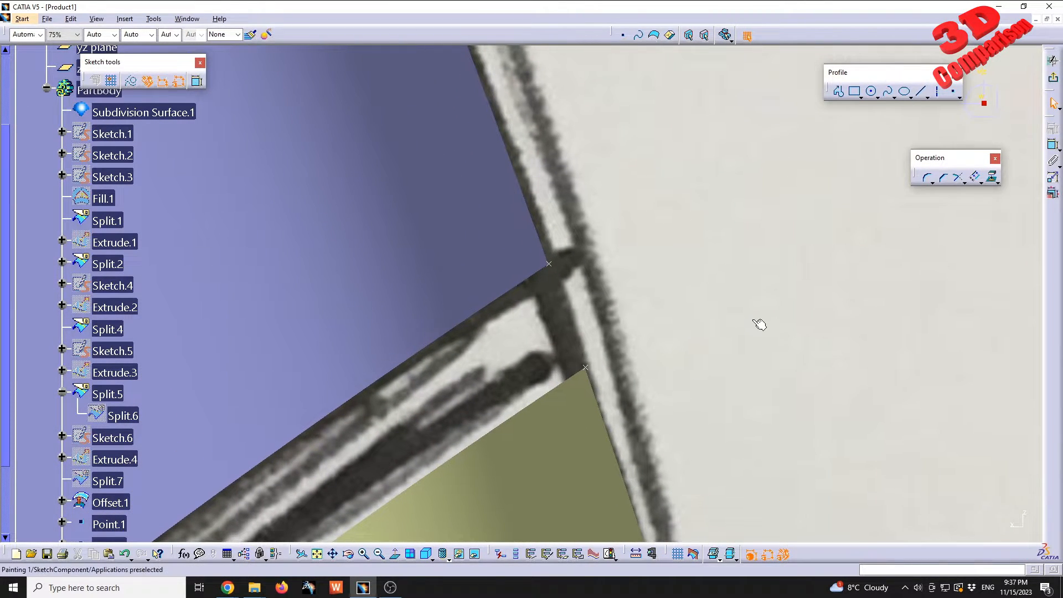
left_click(877, 98)
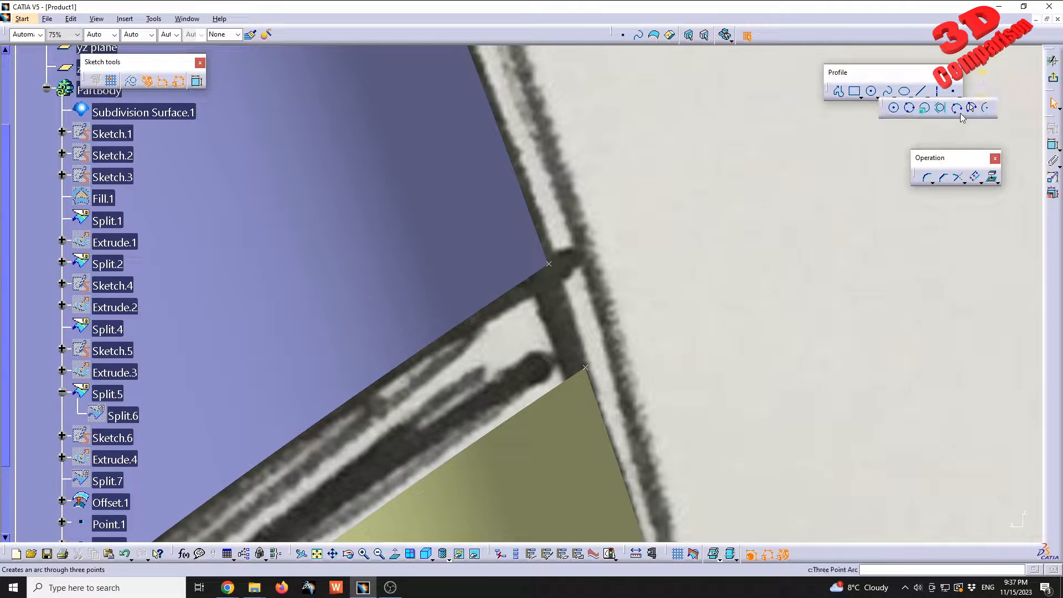
left_click(972, 109)
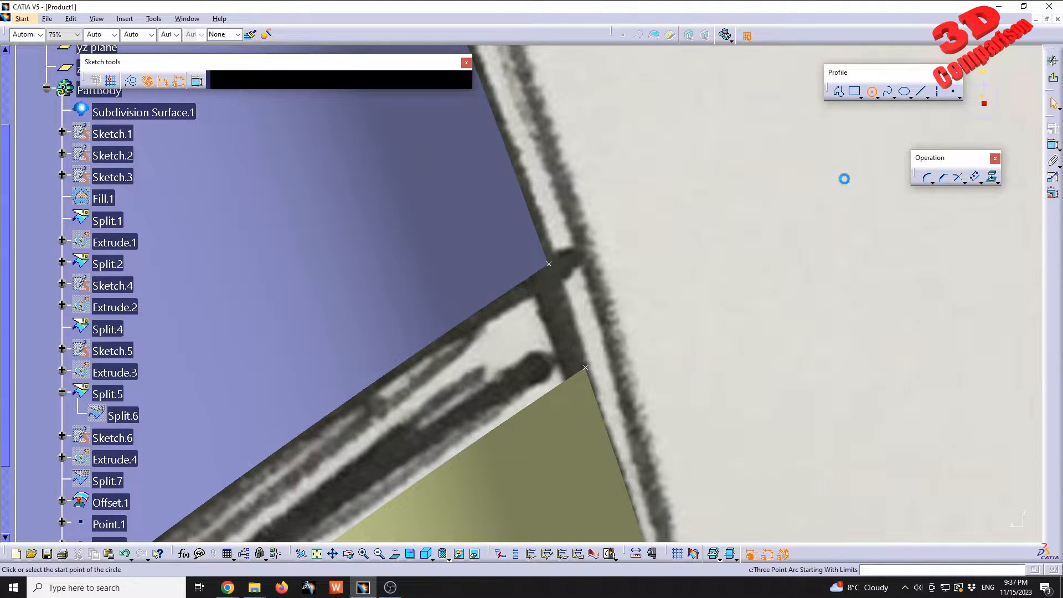
left_click(548, 275)
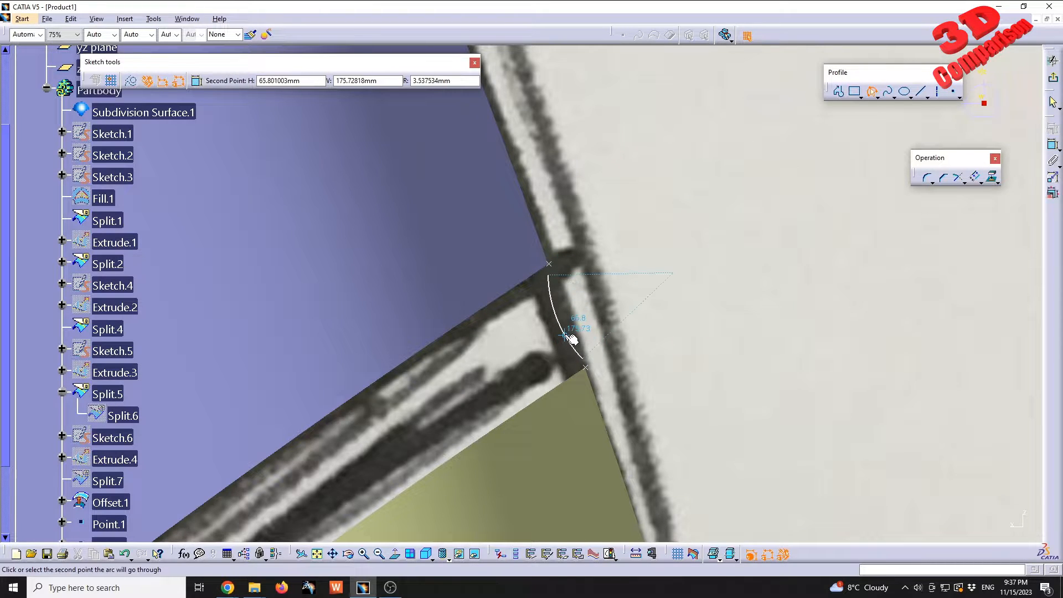
left_click(570, 334)
left_click(571, 326)
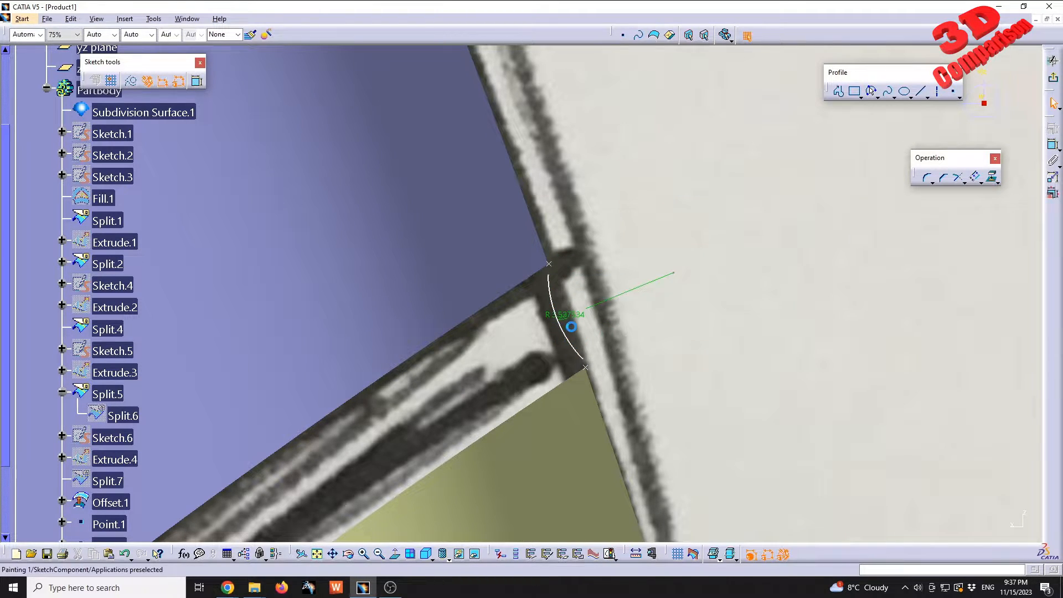
Constrain the arc's upper endpoint to be coincident with Point.1 at the blue cap's corner
left_click(549, 275)
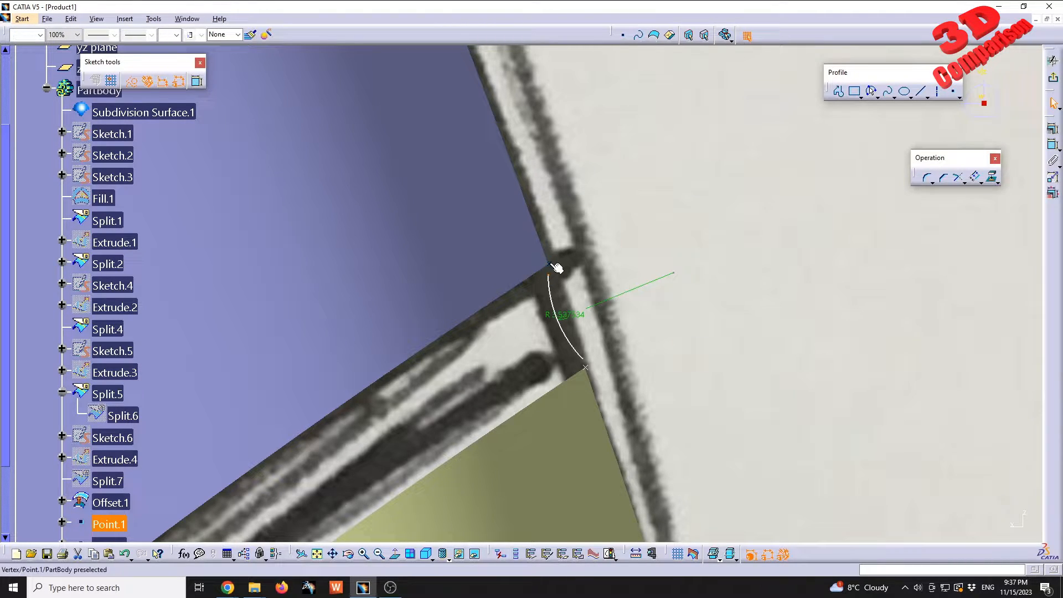
left_click(550, 264, "ctrl")
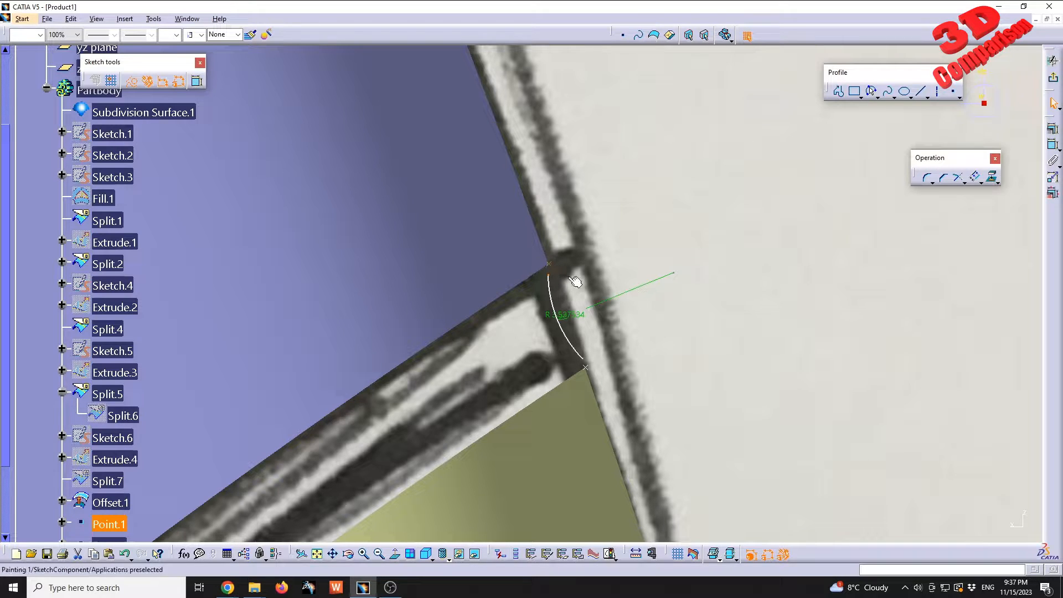
left_click(1051, 130)
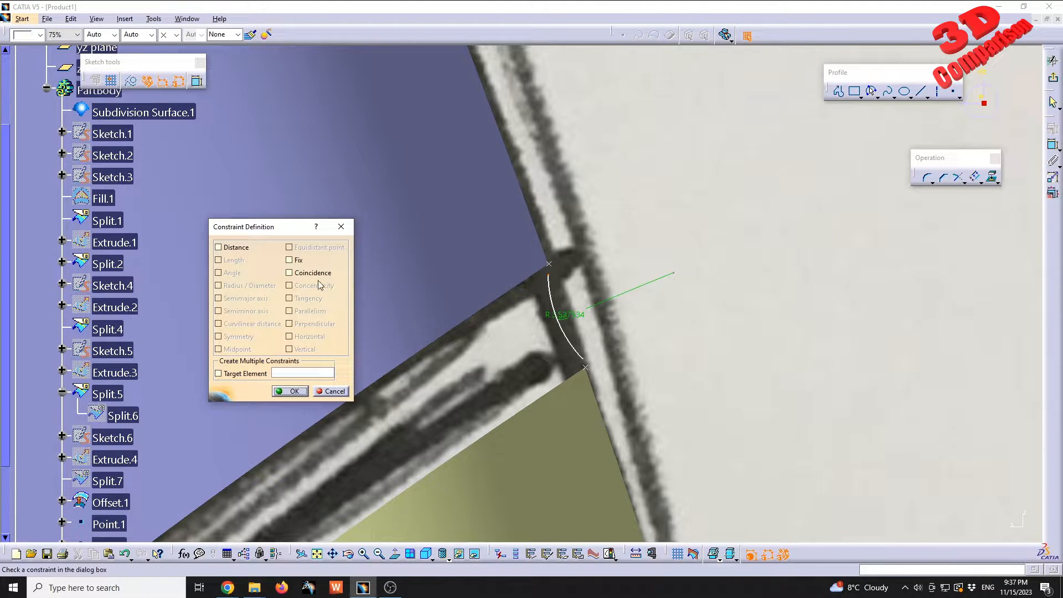
left_click(289, 273)
left_click(290, 391)
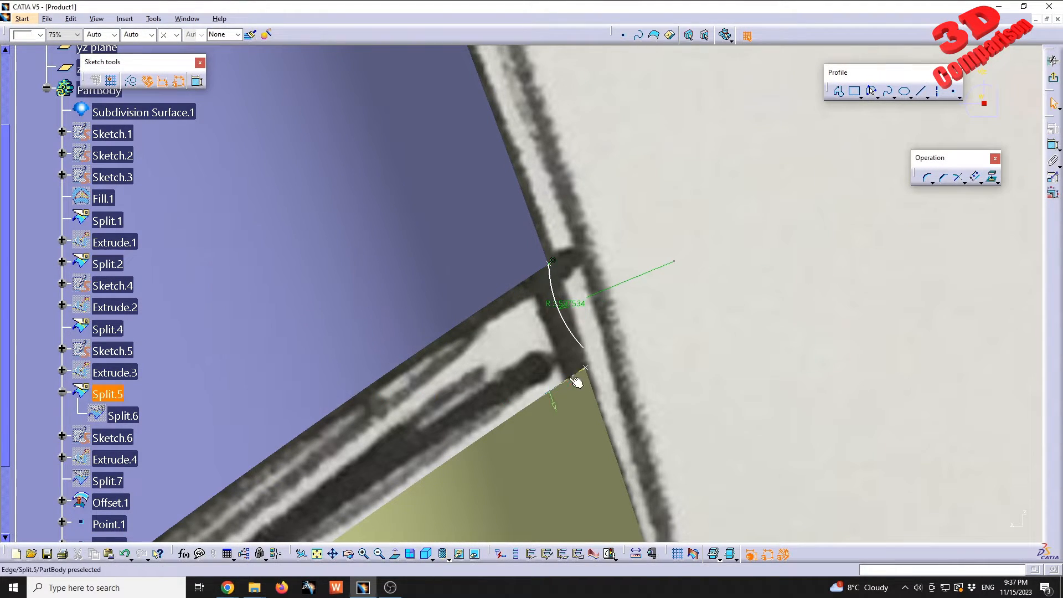
Constrain the arc's lower endpoint to be coincident with the corner point of the green body surface
left_click(584, 348)
left_click(585, 368, "ctrl")
left_click(1058, 133)
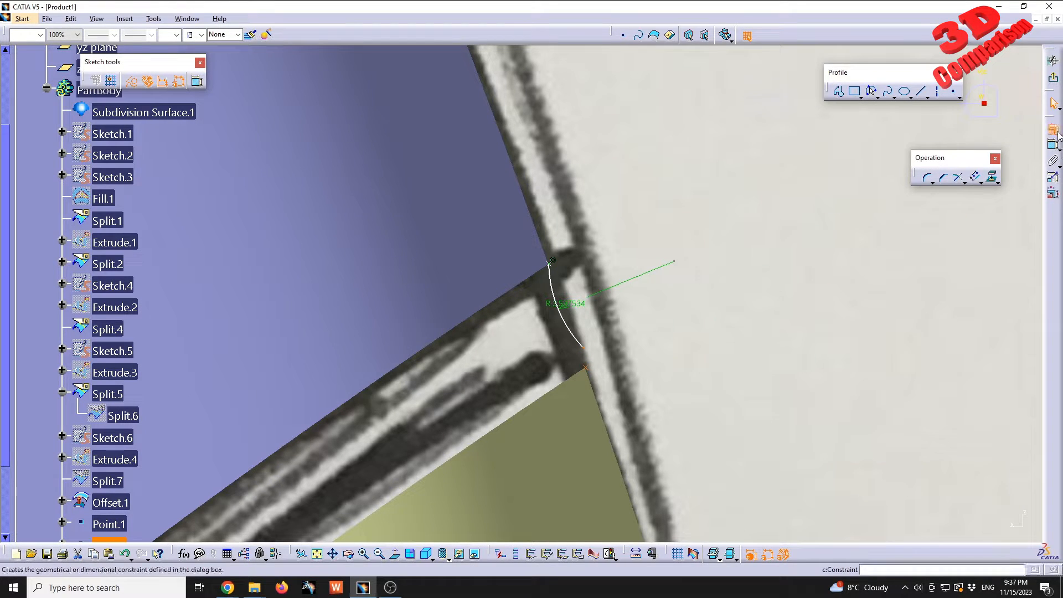
left_click(289, 273)
left_click(290, 390)
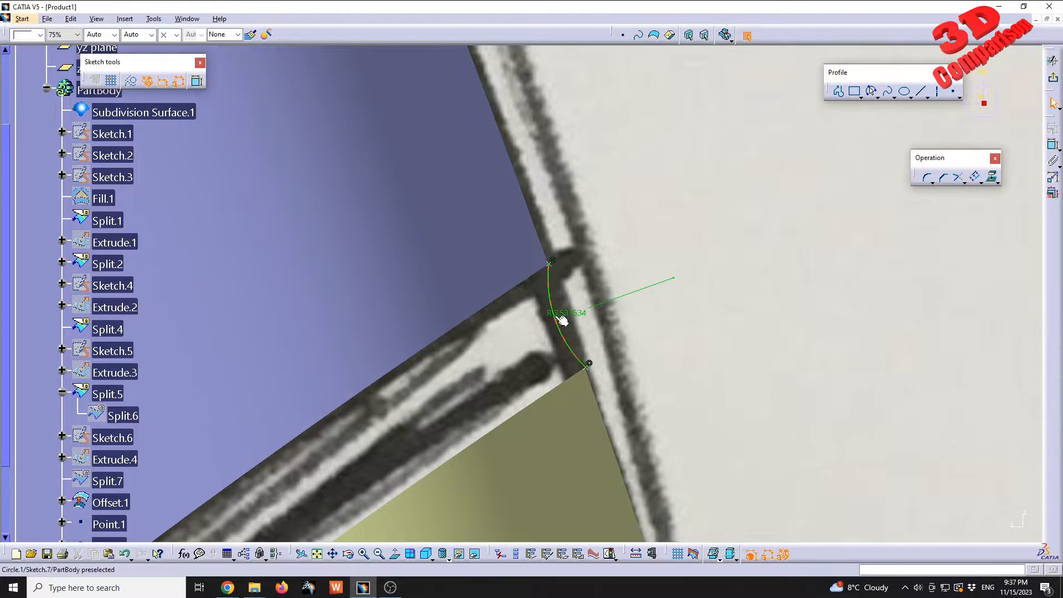
Try a radius of 2 mm on the connecting arc
left_click_drag(562, 320, 621, 299)
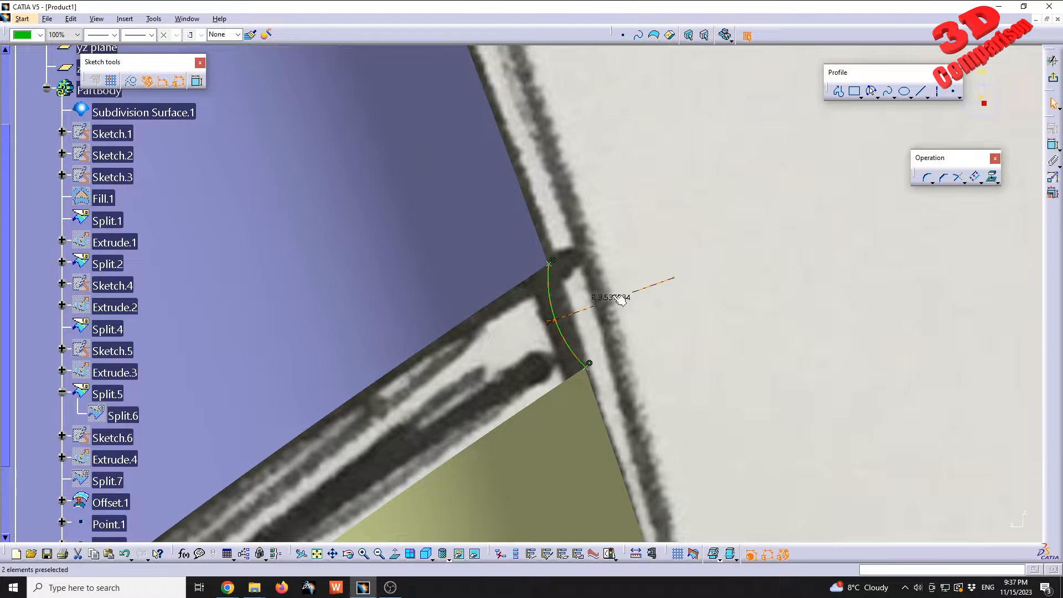
double_click(619, 300)
type("2")
key("Return")
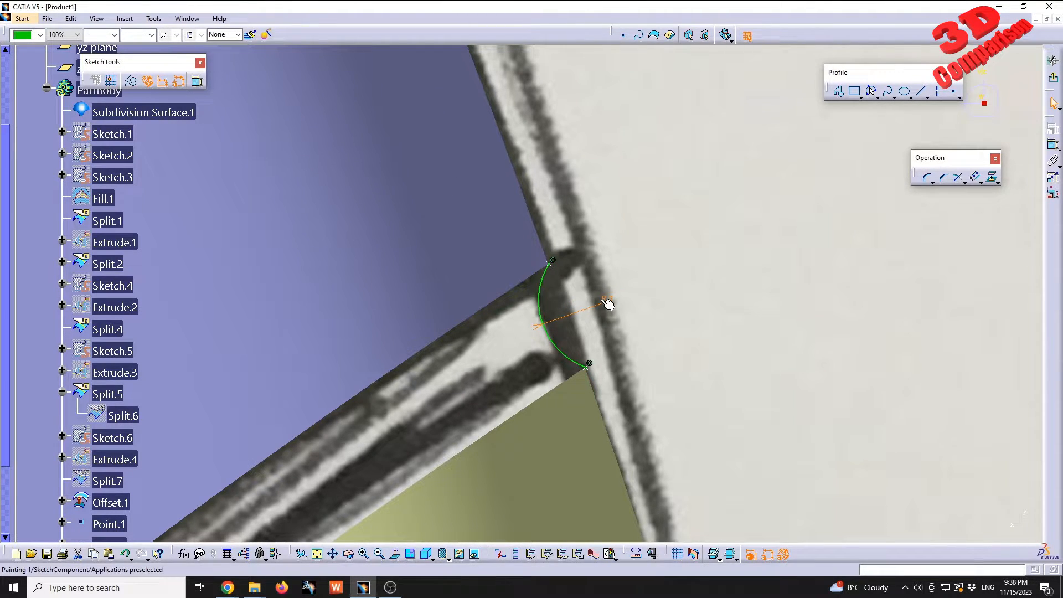
Set the connecting arc's radius to 2.5 mm and exit the sketch
double_click(606, 302)
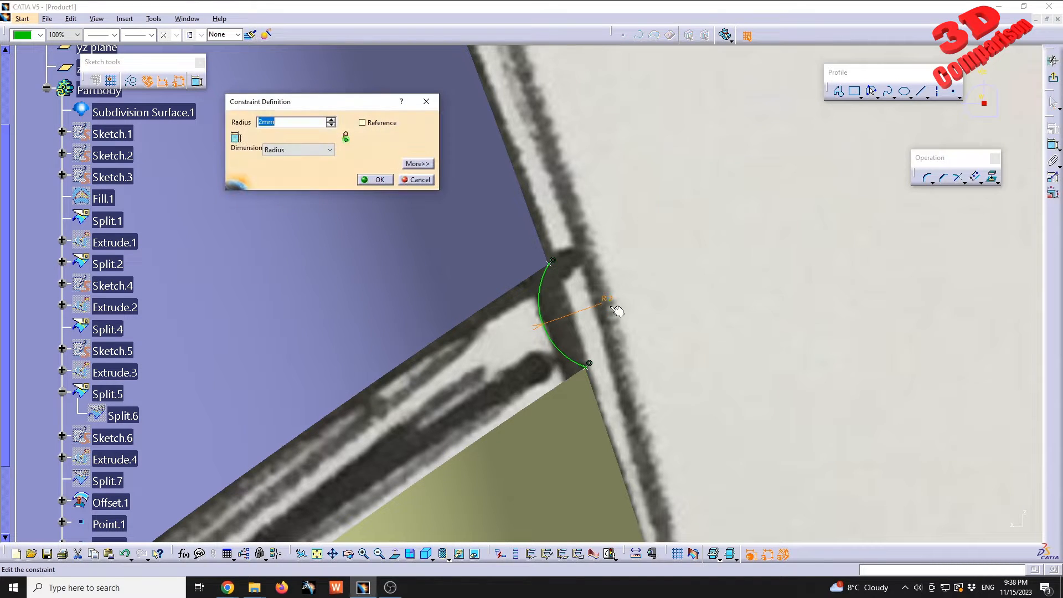
key("Return")
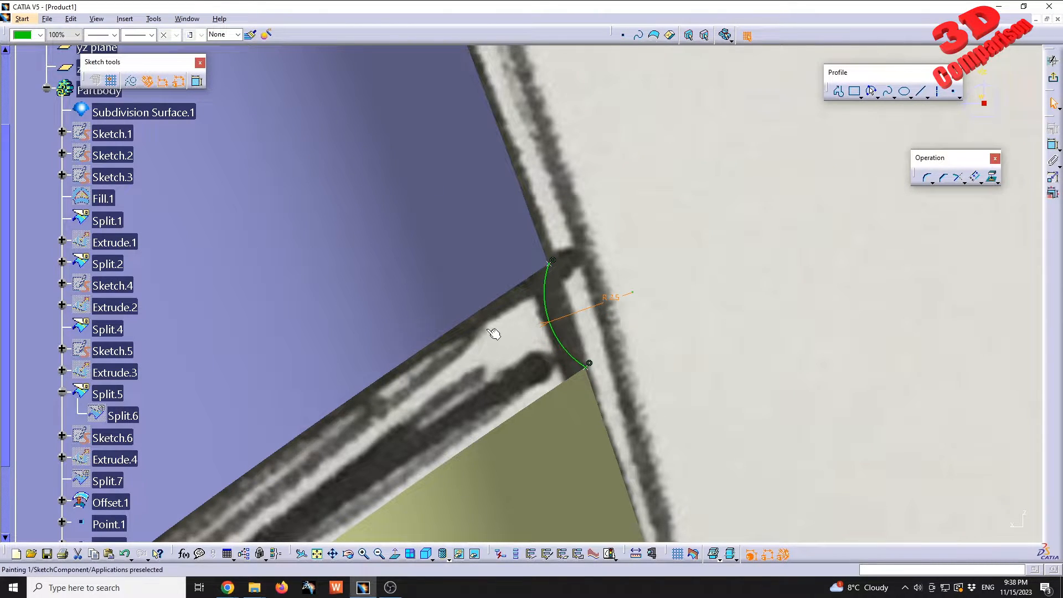
mouse_move(494, 333)
middle_mouse_down()
mouse_move(546, 348)
mouse_move(554, 387)
middle_mouse_up()
left_click(1053, 77)
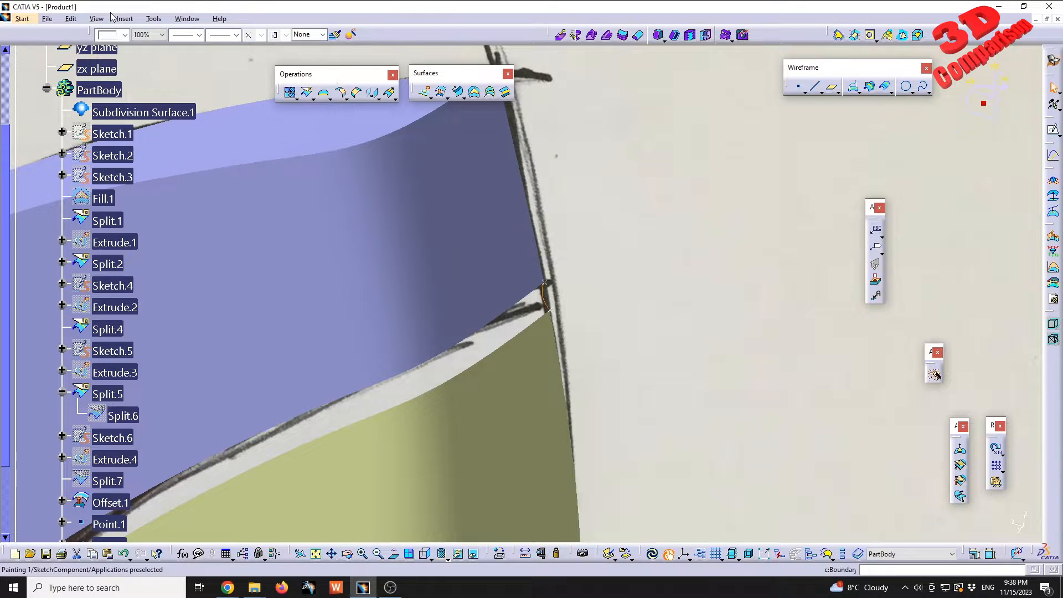
left_click(126, 19)
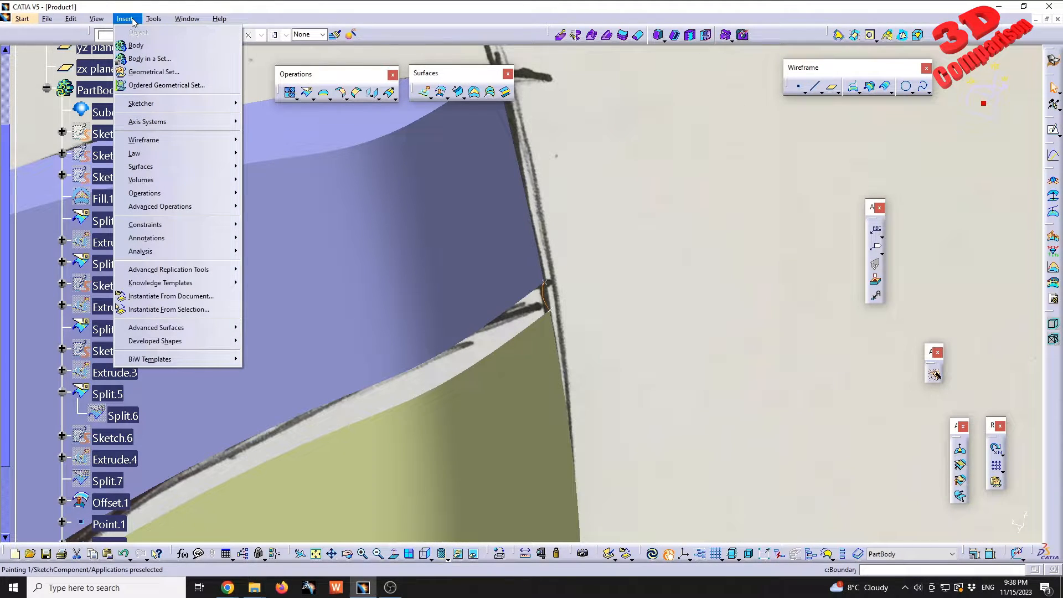
mouse_move(176, 195)
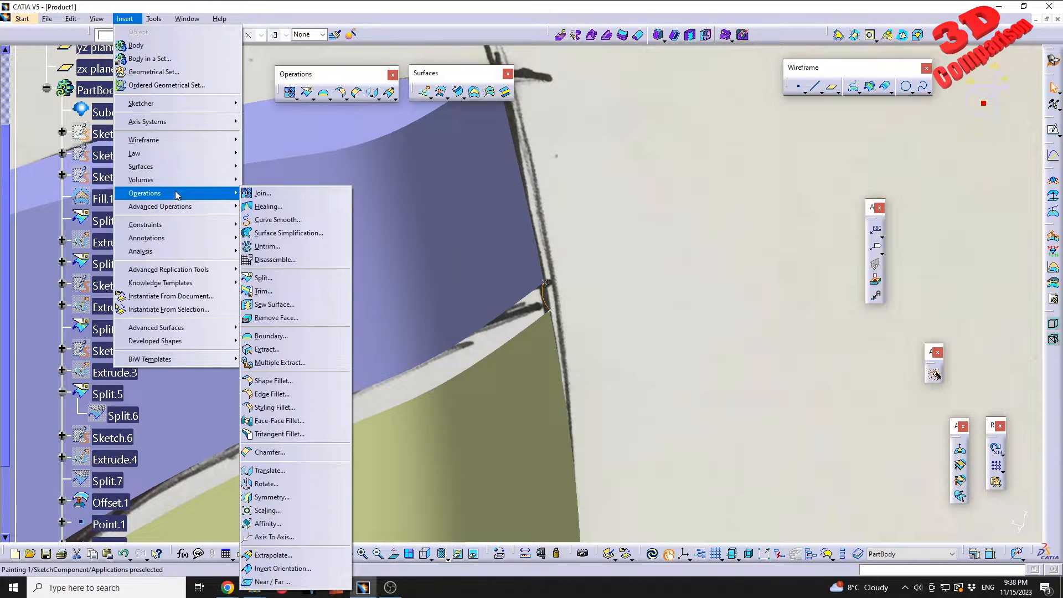
mouse_move(182, 169)
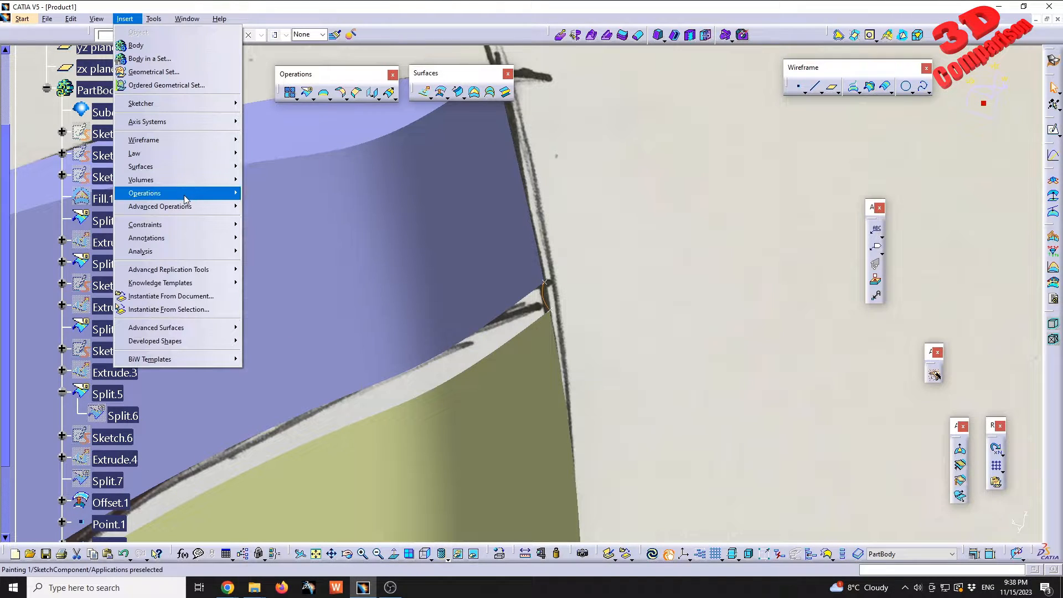
mouse_move(182, 192)
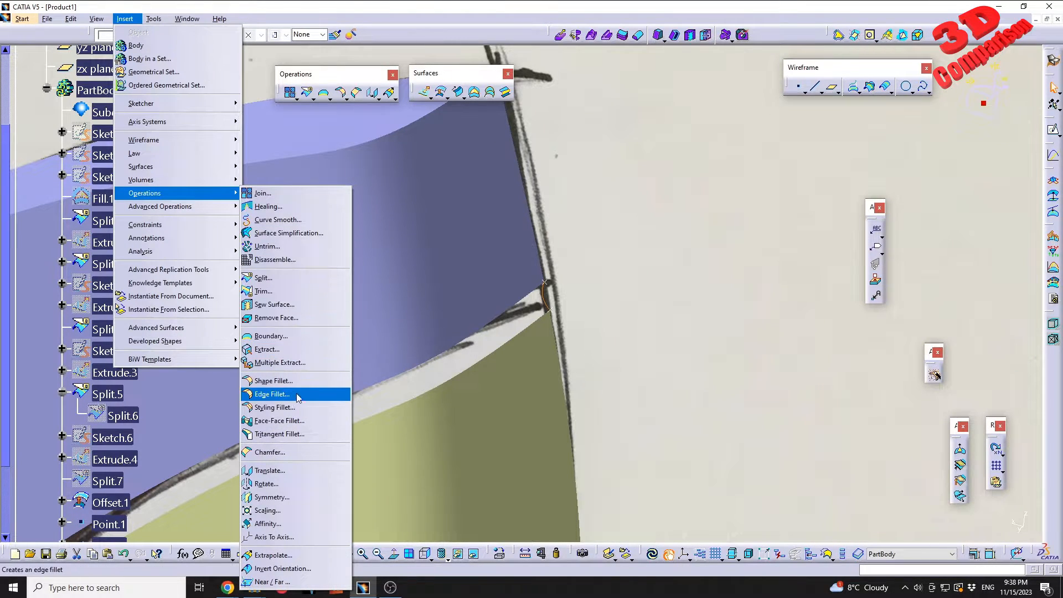
left_click(438, 10)
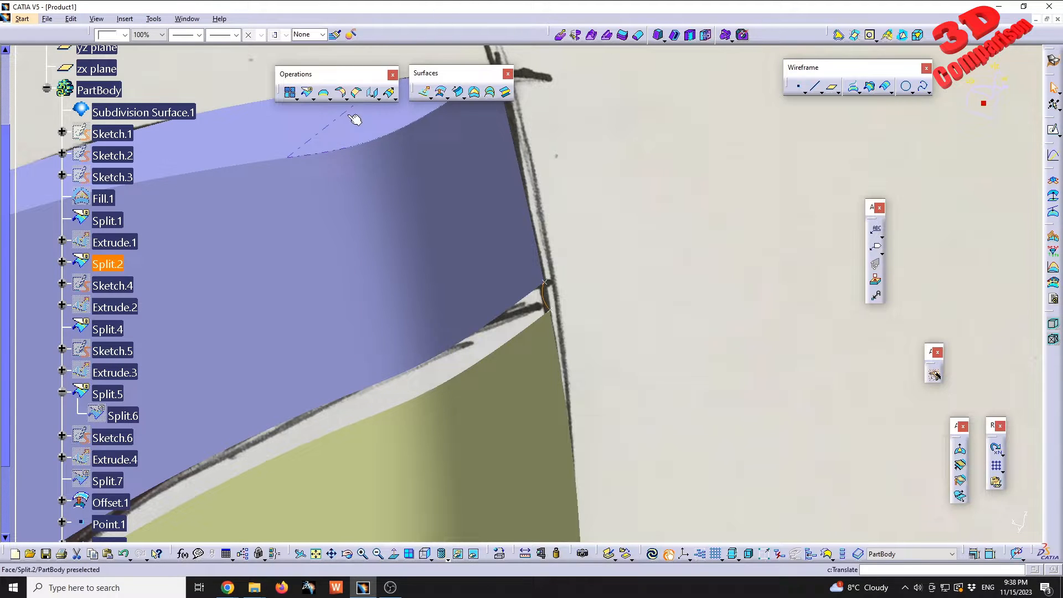
Create a point-continuity boundary along the lower edge of the cap surface Split.2, limited by Point.1 and the vertex at the opposite end
left_click(323, 92)
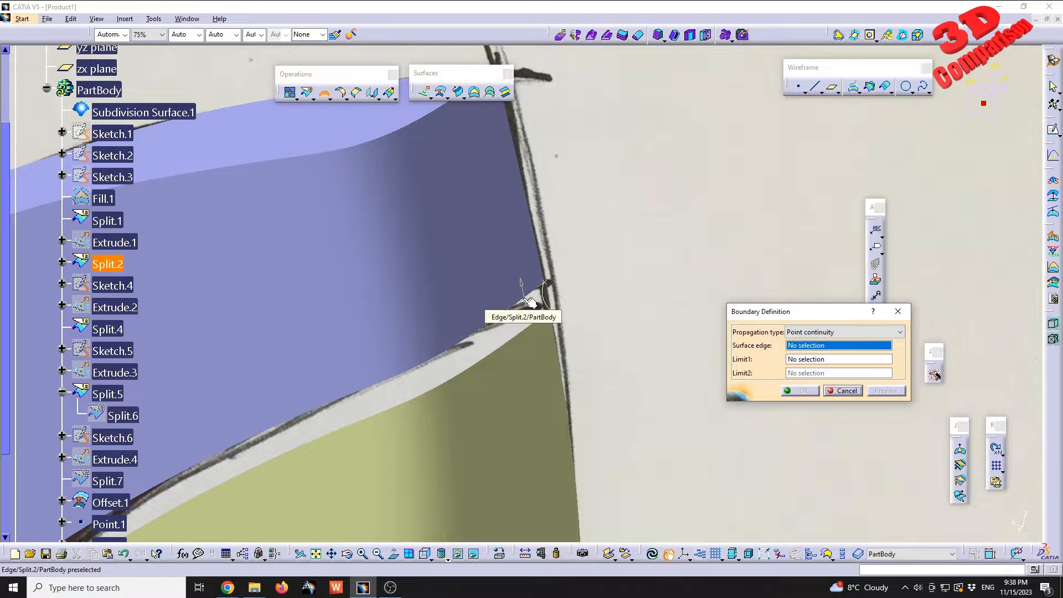
left_click(493, 318)
middle_click_drag(486, 304, 599, 295)
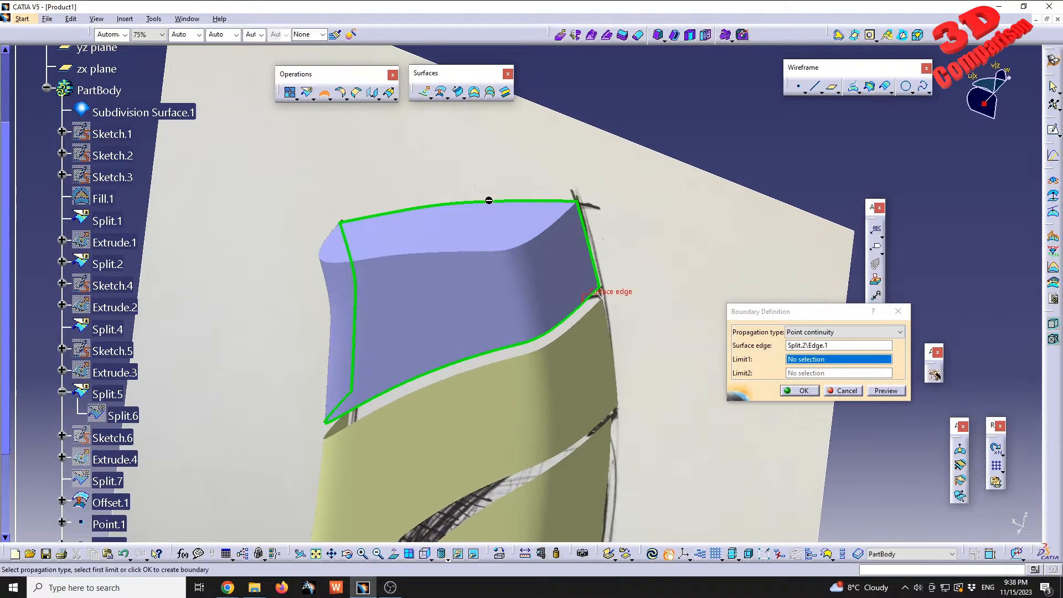
middle_click_drag(581, 231, 514, 205)
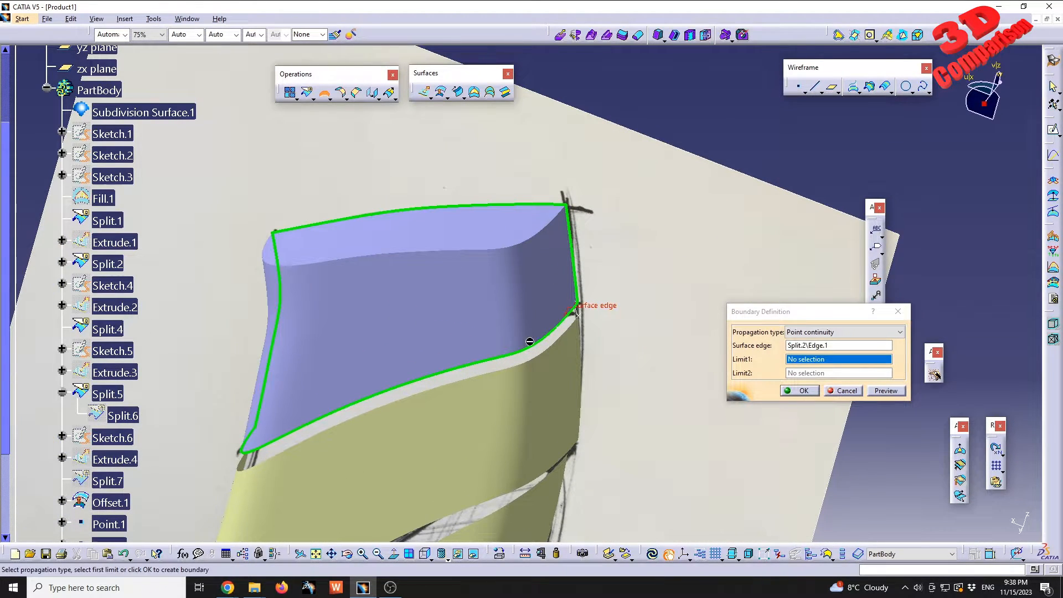
middle_click_drag(472, 384, 487, 339)
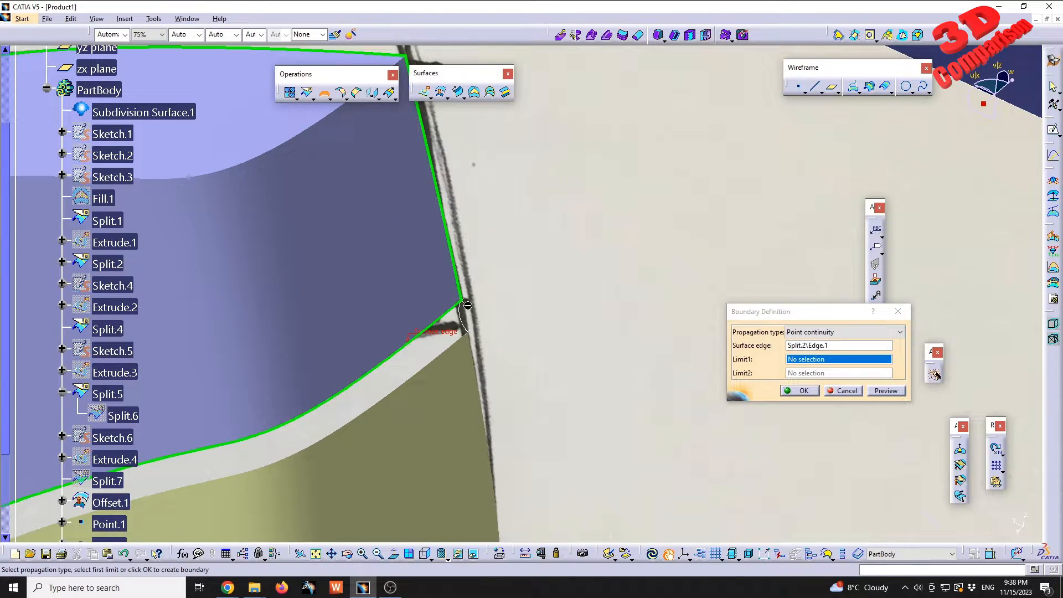
left_click(459, 299)
middle_click_drag(463, 299, 381, 391)
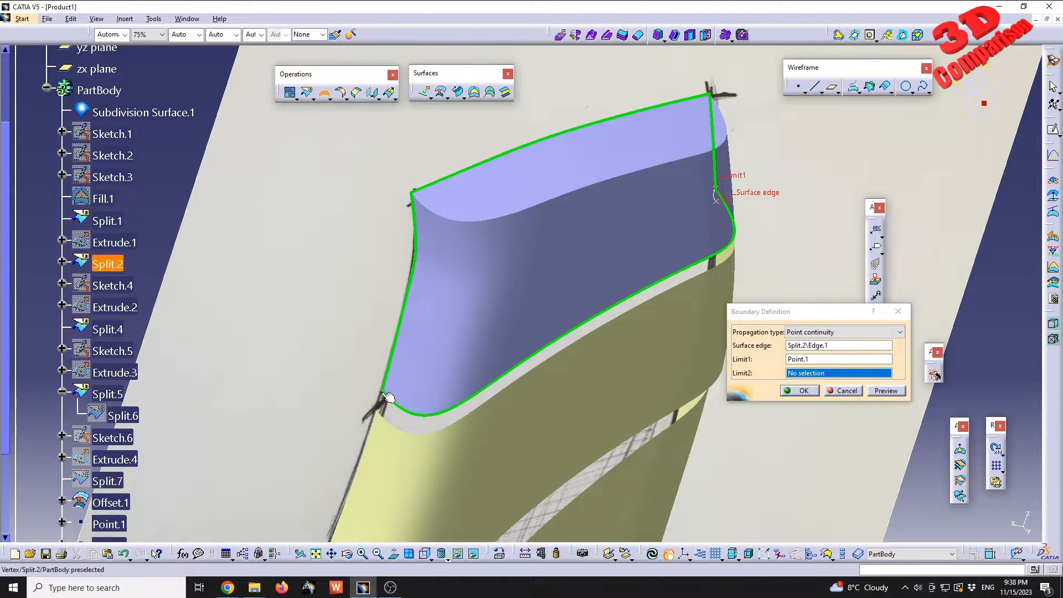
left_click(383, 390)
left_click(804, 391)
Create a boundary along the upper edge of Split.5, limited by Point.2 and the vertex at the opposite end, with the orientation reversed
middle_click_drag(719, 382, 452, 324)
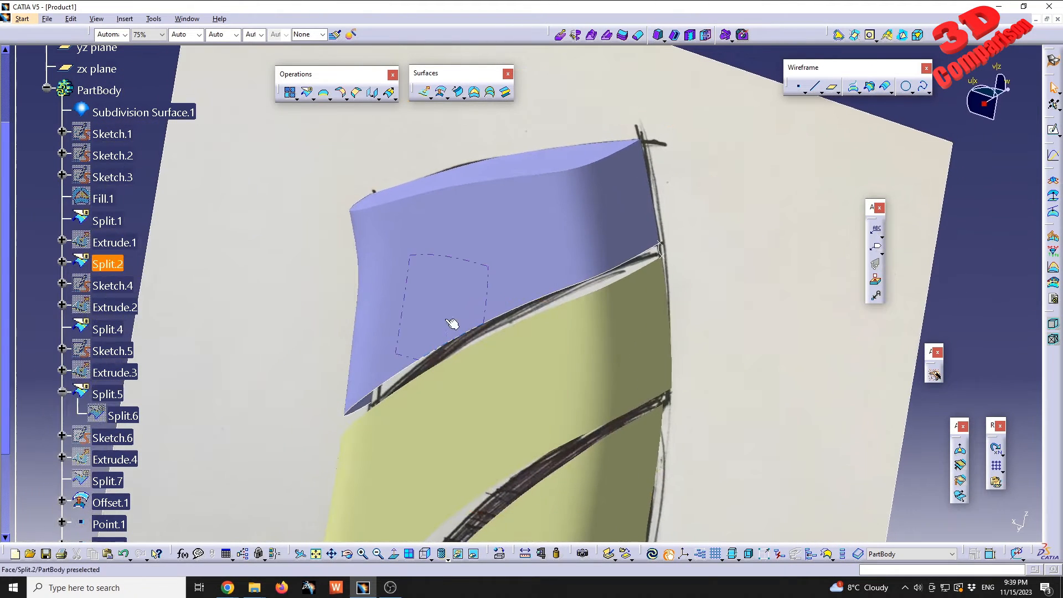
left_click(325, 93)
left_click(647, 317)
middle_click_drag(650, 264, 559, 238)
left_click(655, 362)
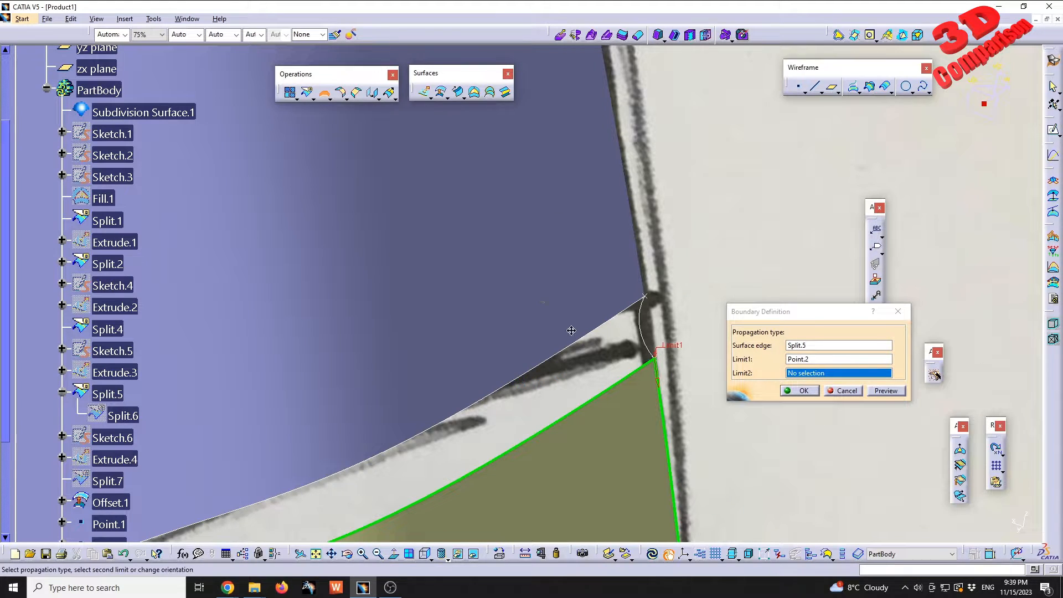
middle_click_drag(656, 361, 516, 374)
left_click(449, 396)
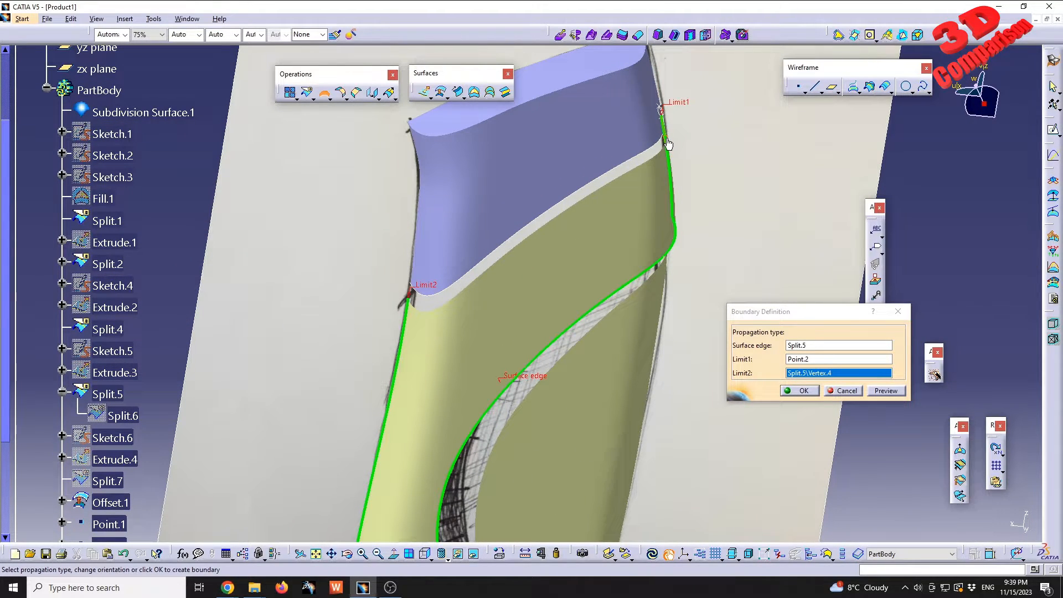
left_click(667, 142)
middle_click_drag(695, 189, 558, 304)
left_click(804, 391)
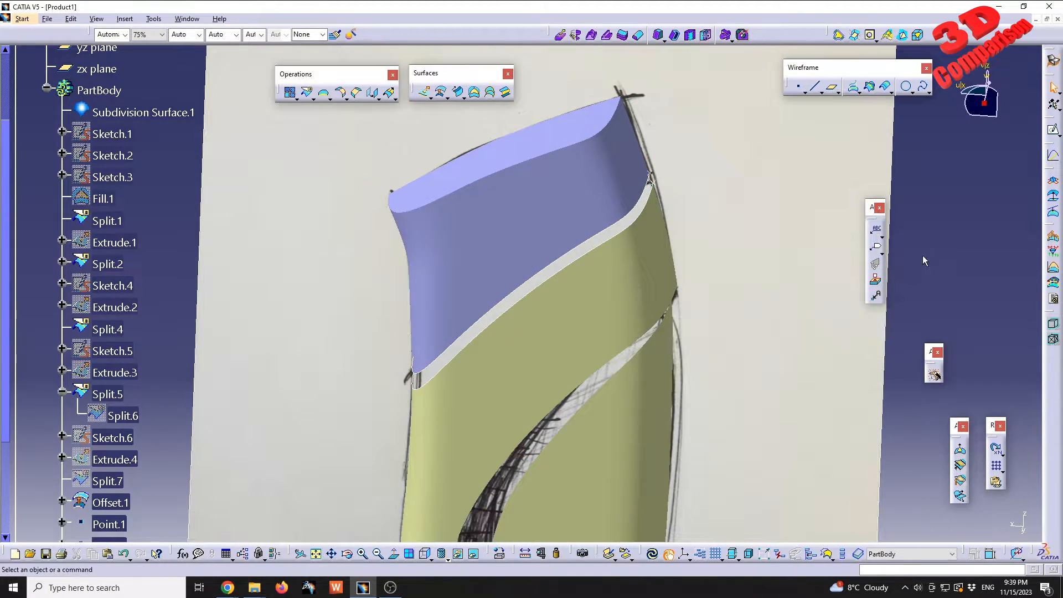
Set up a sweep with two guide curves, using Sketch.7 as the profile and Boundary.1 and Boundary.2 as guides
middle_click_drag(432, 293, 528, 268)
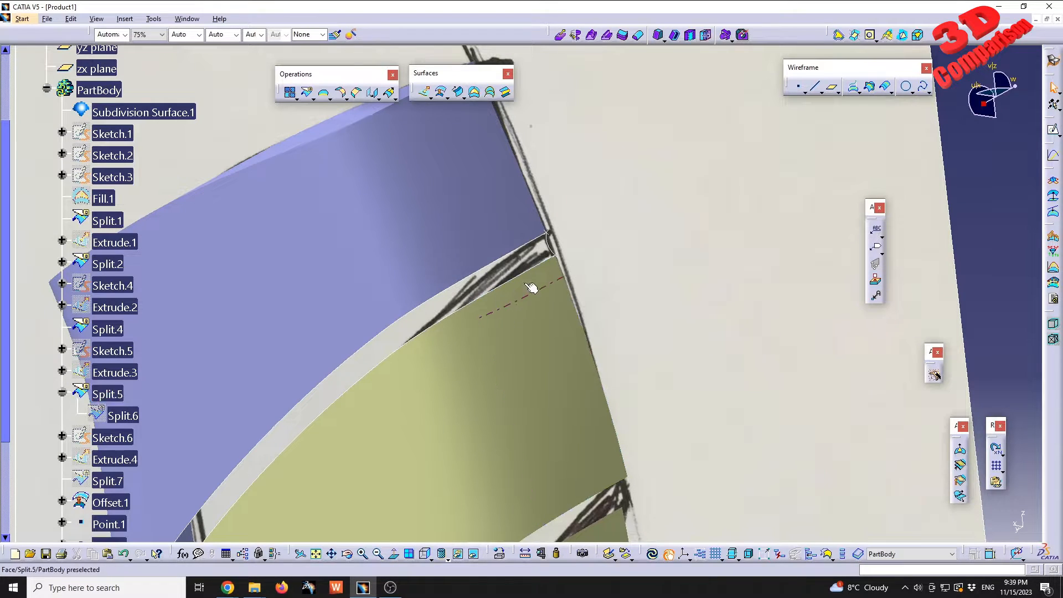
left_click(459, 93)
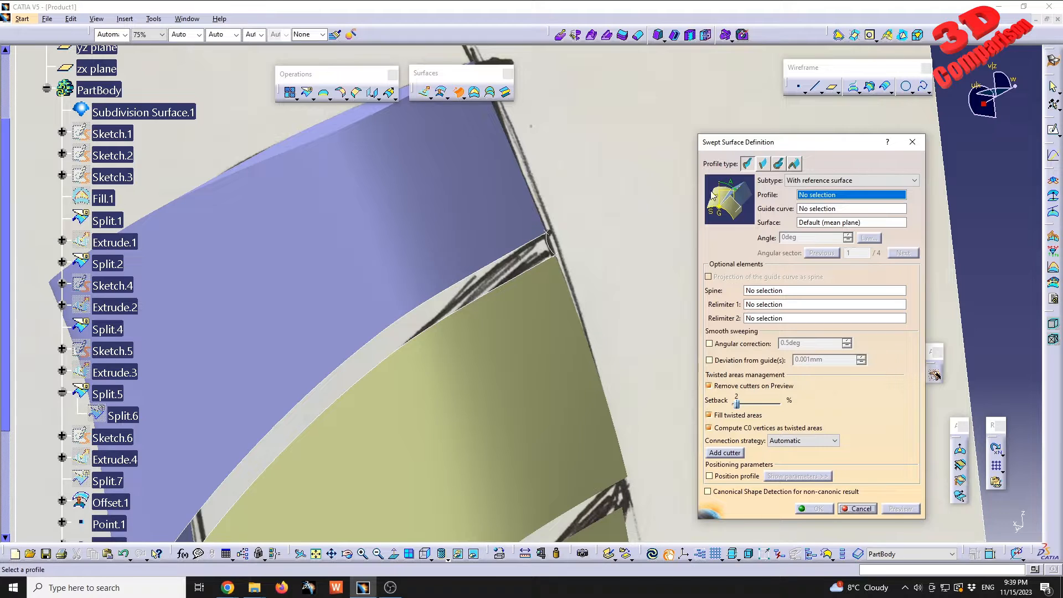
left_click(799, 181)
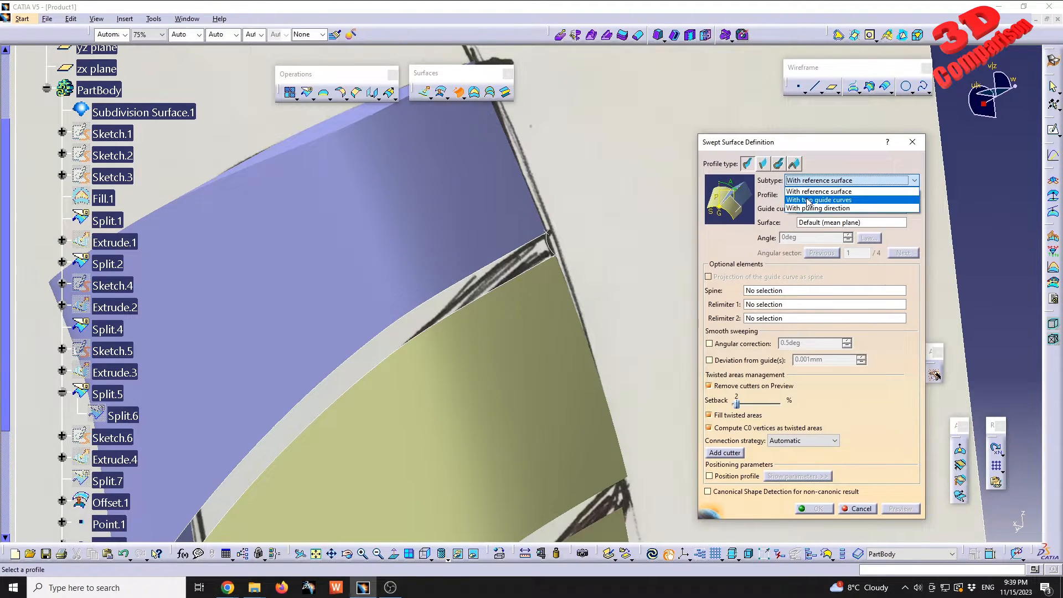
left_click(809, 201)
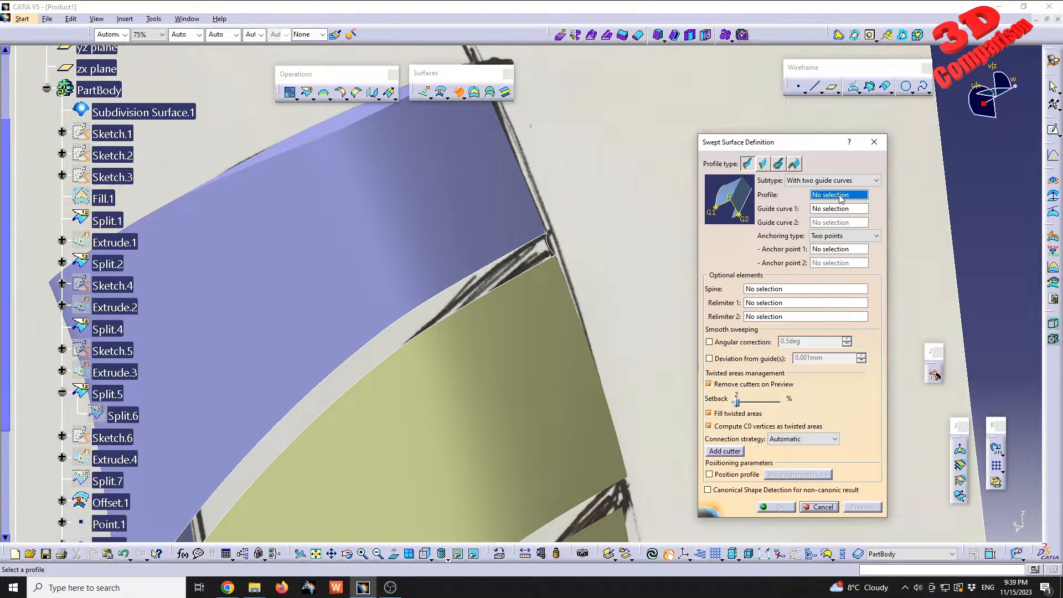
left_click(555, 252)
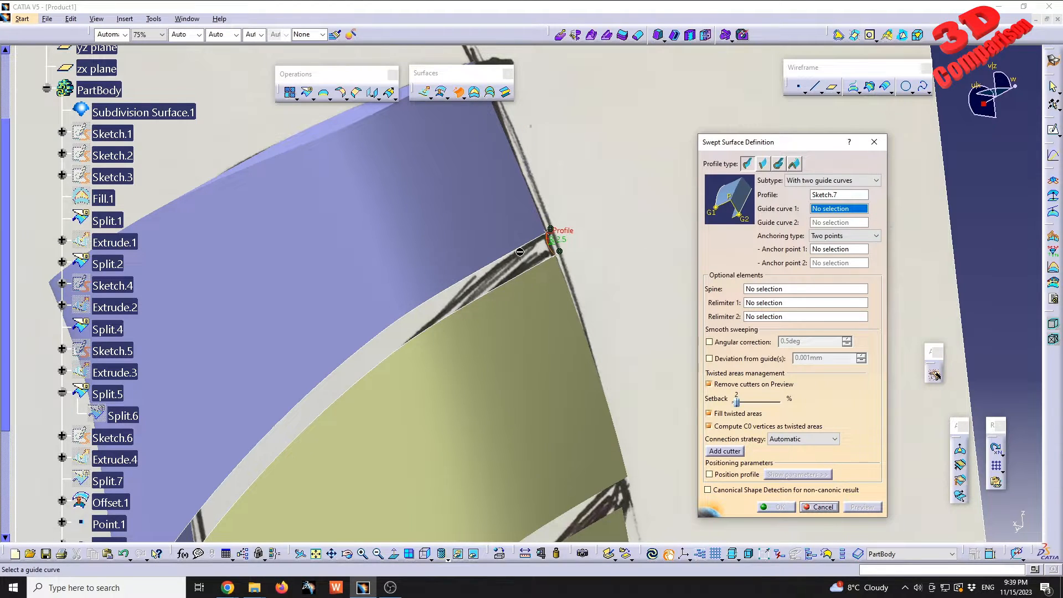
left_click(520, 251)
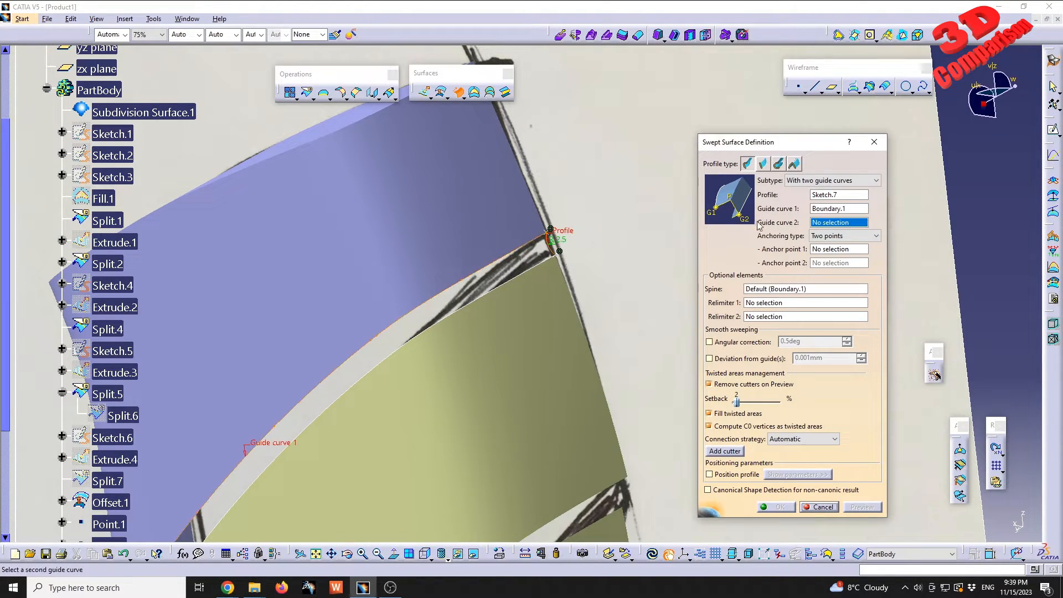
left_click(492, 275)
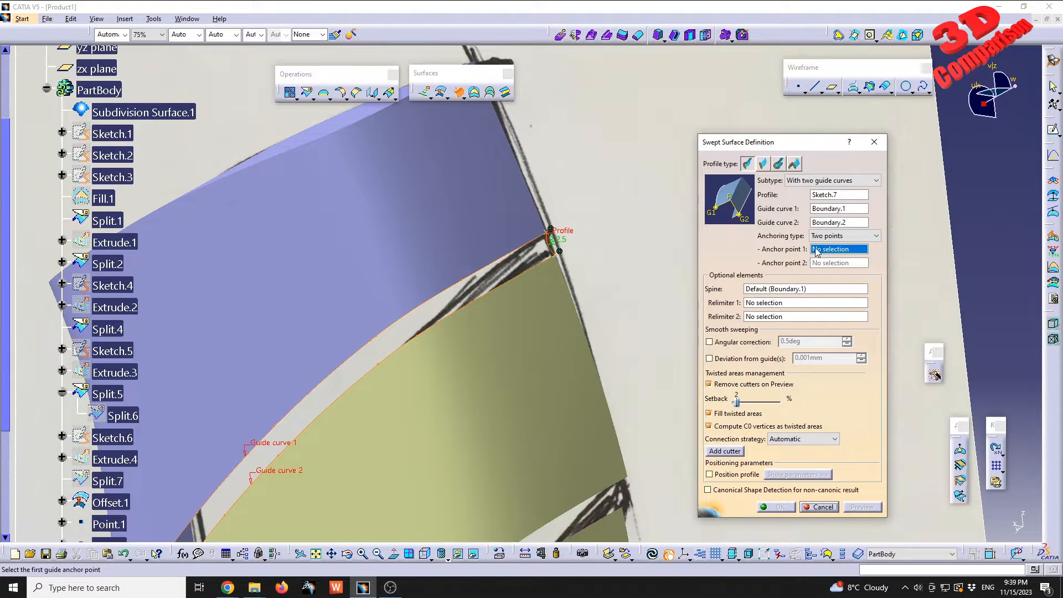
Anchor the sweep profile at Point.1 and Point.2 and create the swept surface
left_click(545, 229)
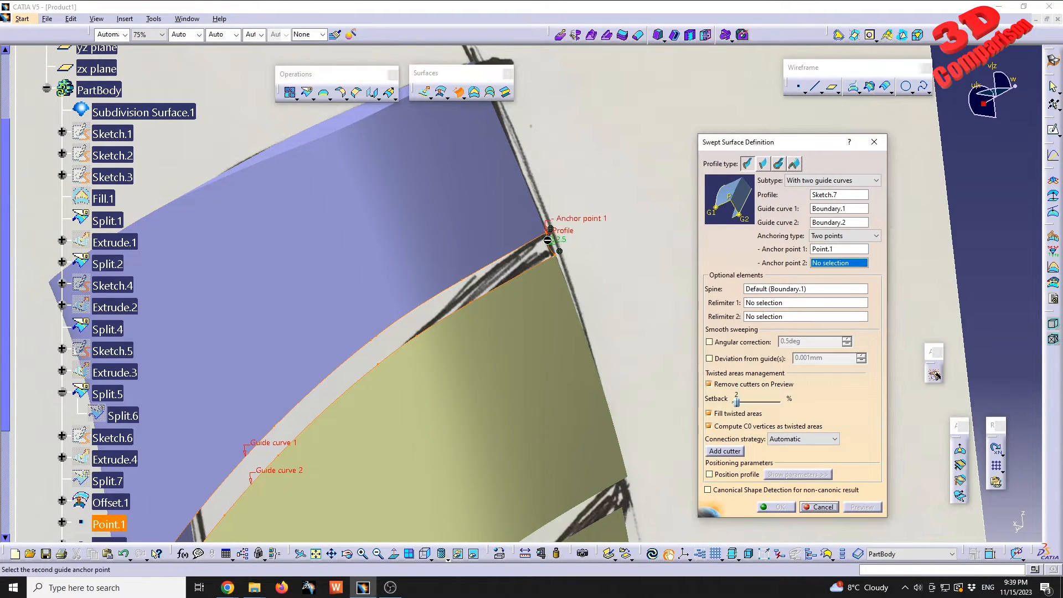
left_click(558, 253)
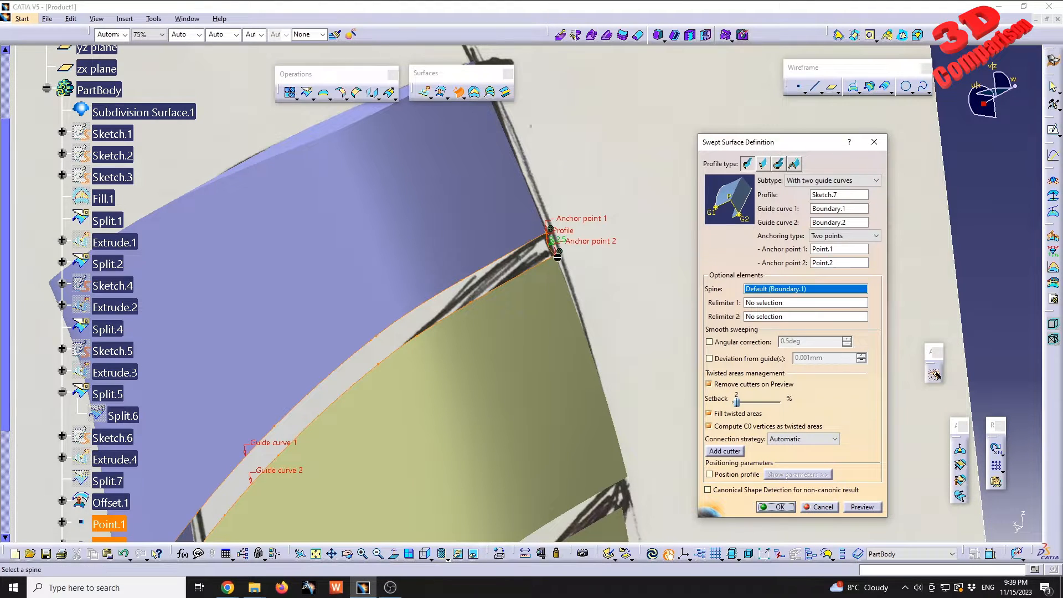
middle_click_drag(476, 324, 634, 452)
left_click(779, 507)
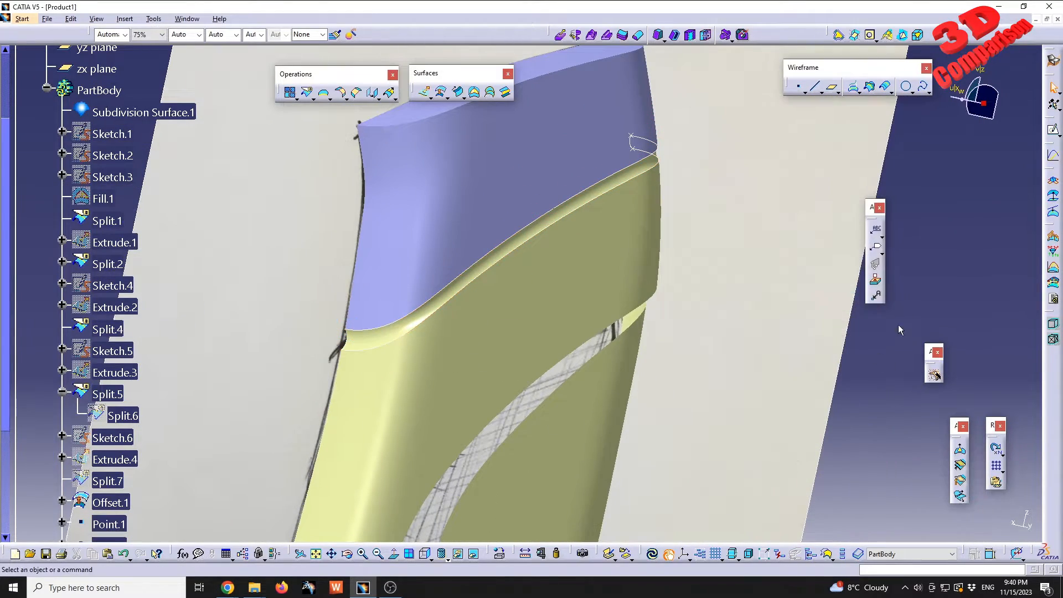
Join the swept groove surface Sweep.1 with the body surface Split.5, keeping the 0.001 mm merging distance
middle_click_drag(714, 310, 459, 354)
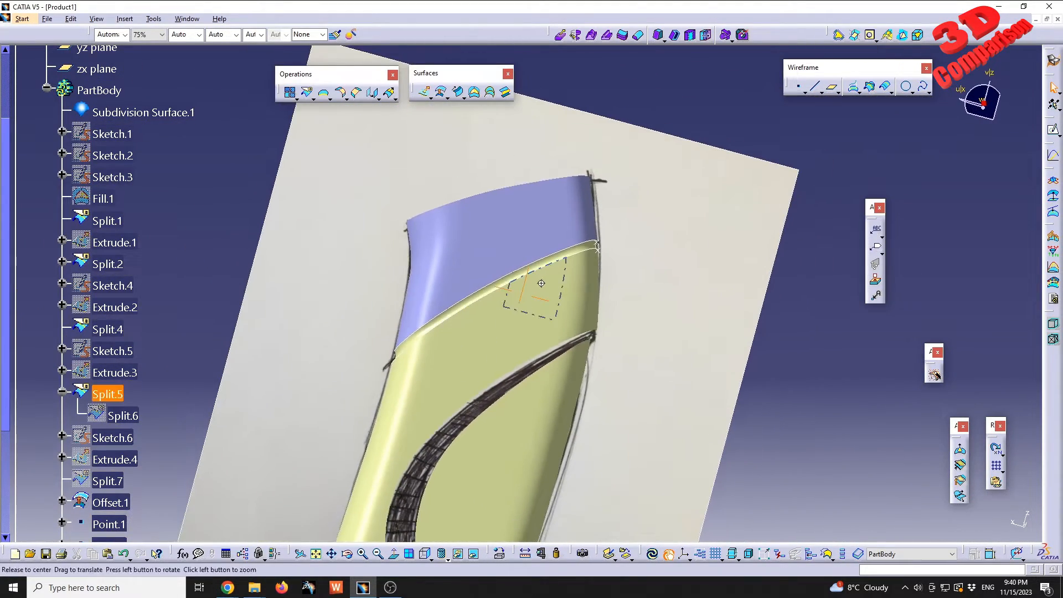
middle_click_drag(541, 285, 580, 270)
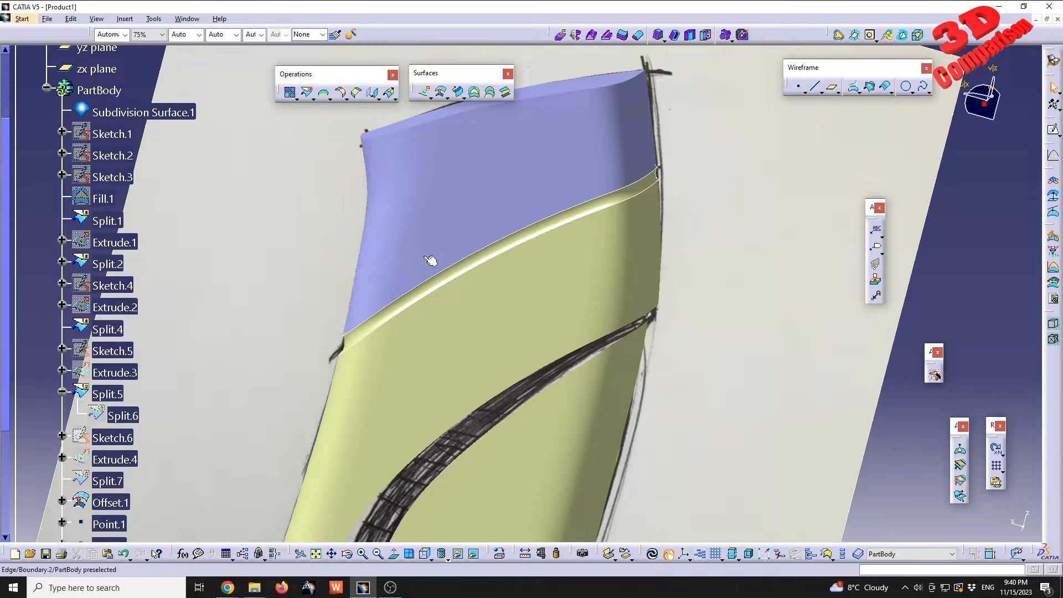
left_click(290, 92)
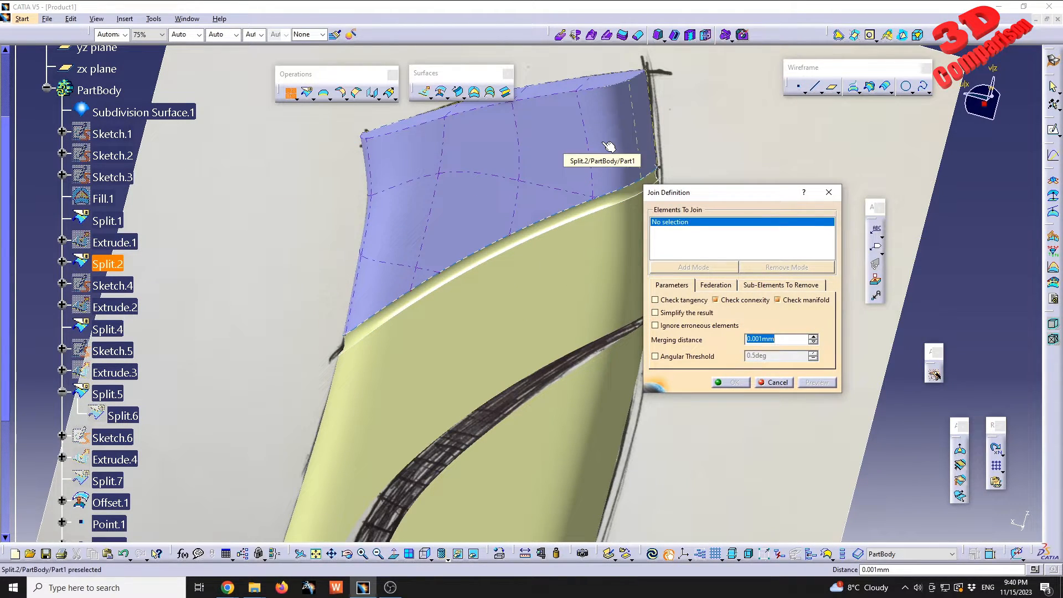
middle_click_drag(563, 213, 598, 184)
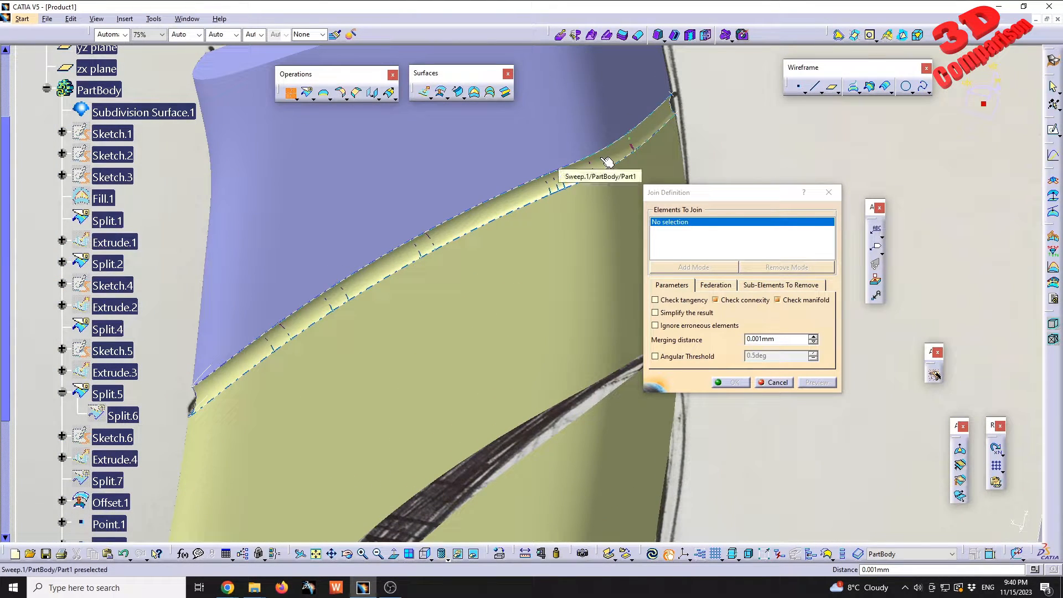
left_click(607, 161)
left_click(562, 233)
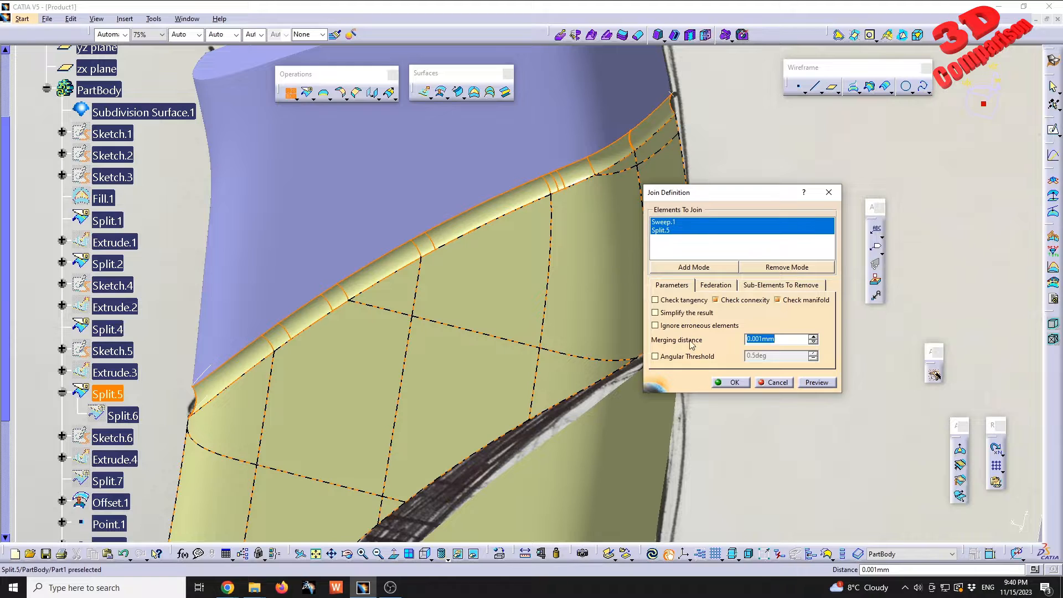
left_click(733, 383)
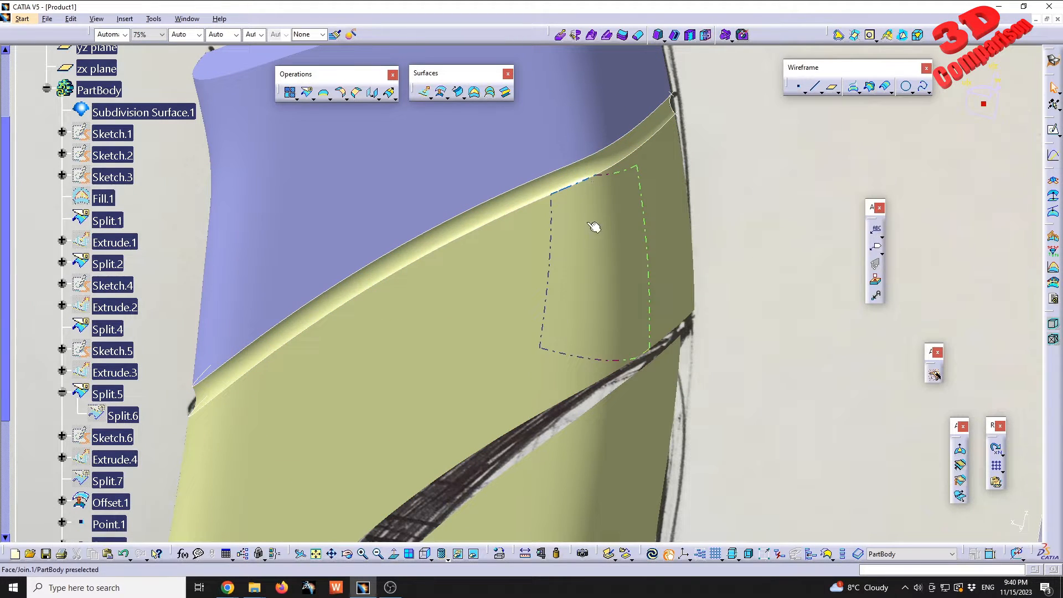
Hide Sketch.7 and the guide curves Boundary.1 and Boundary.2
scroll(95, 419, "down", 3)
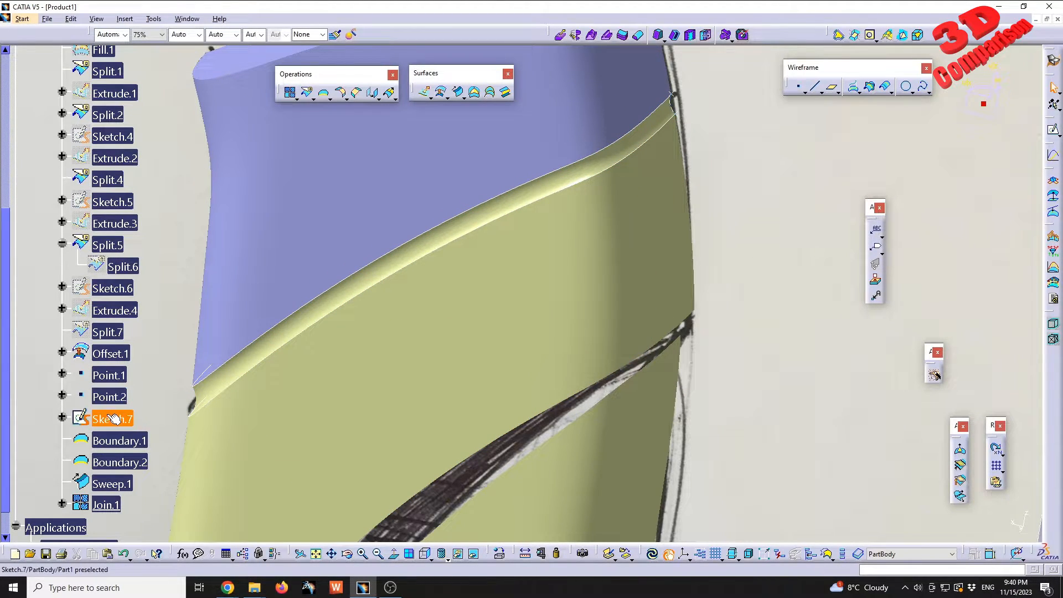
right_click(108, 416)
left_click(160, 221)
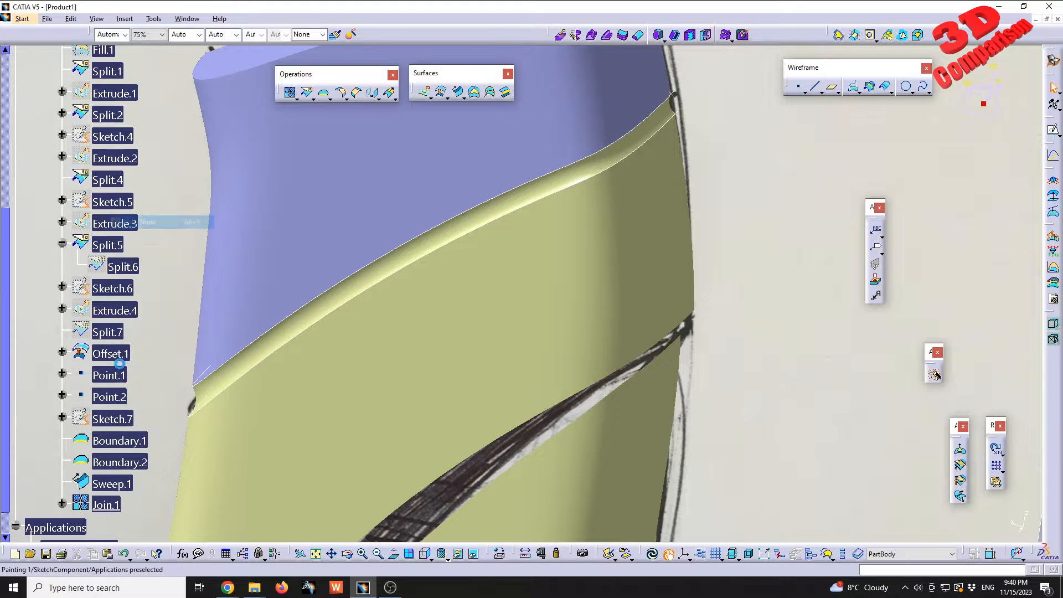
left_click(116, 440)
left_click(118, 462, "ctrl")
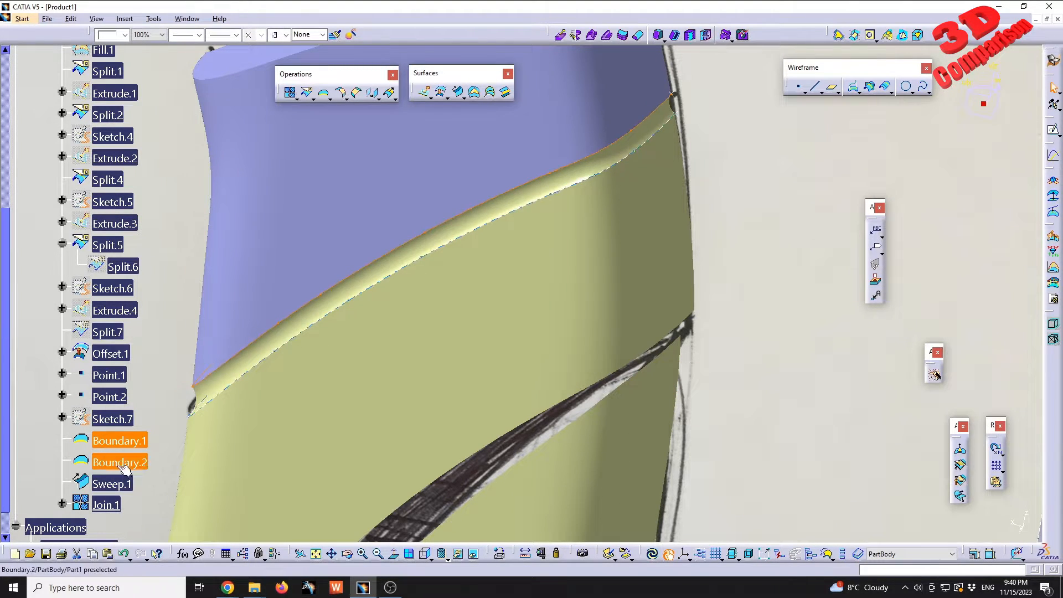
right_click(117, 462)
left_click(170, 269)
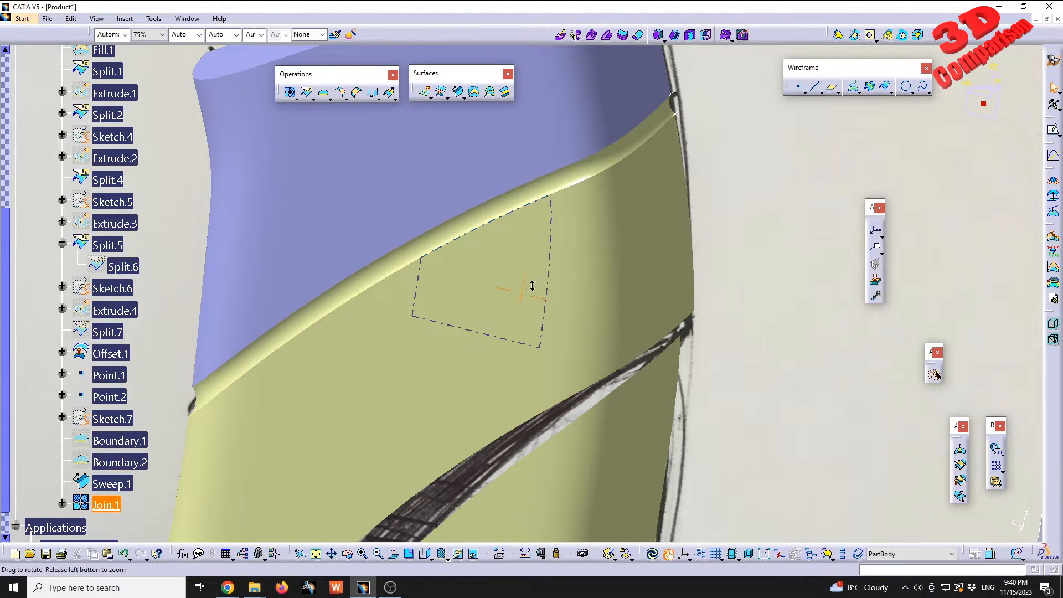
Hide the anchor points Point.1 and Point.2
middle_click_drag(533, 285, 557, 319)
left_click(108, 375)
left_click(109, 396, "ctrl")
right_click(109, 377)
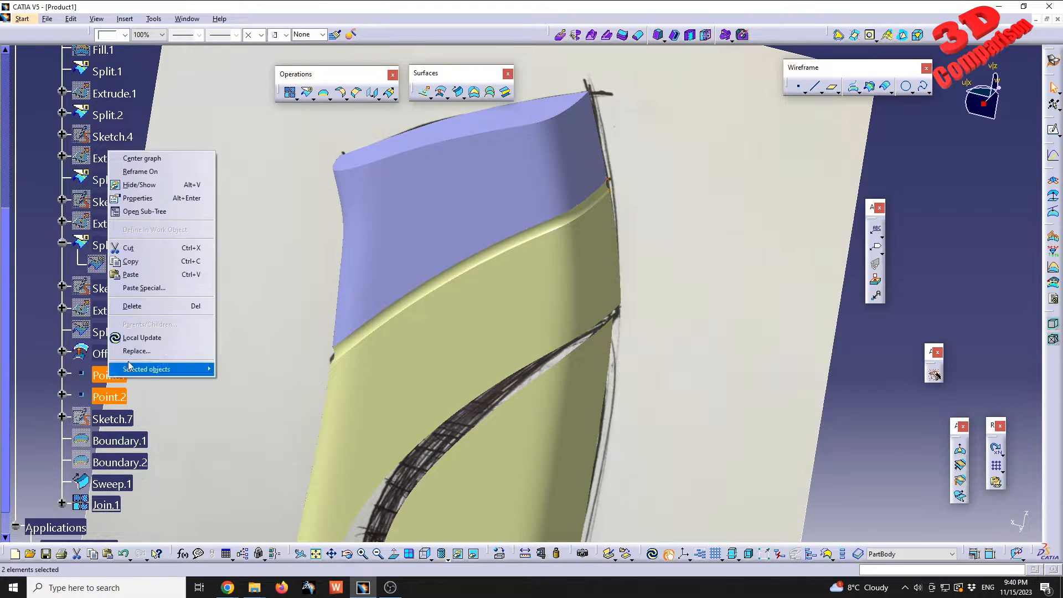
left_click(141, 187)
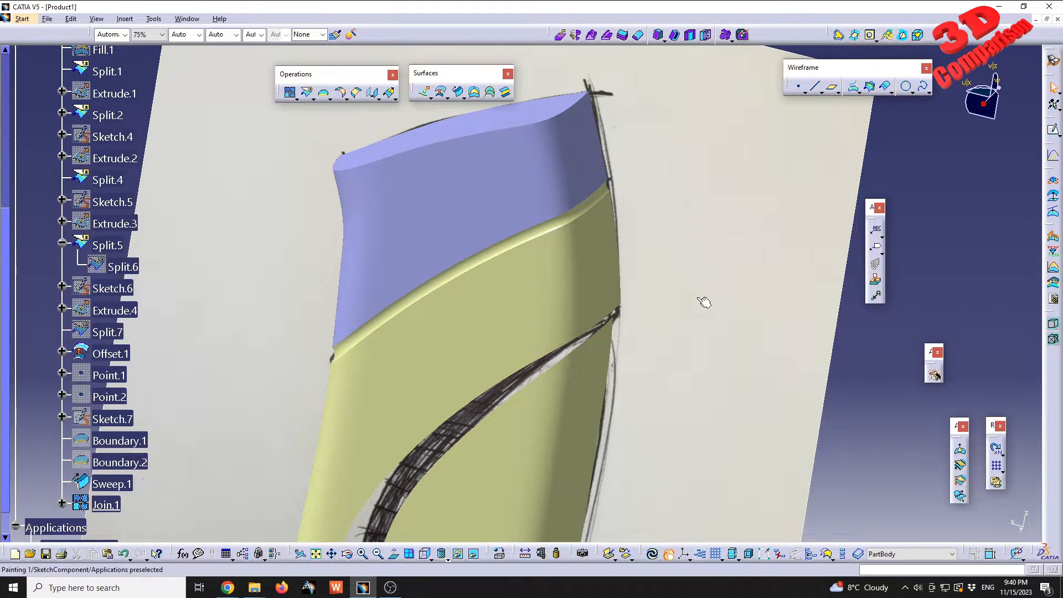
Create points on the facing corner vertices of Join.1 and Offset.1 at the upper end of the curved gap
middle_click_drag(671, 390, 614, 271)
middle_click_drag(703, 254, 775, 138)
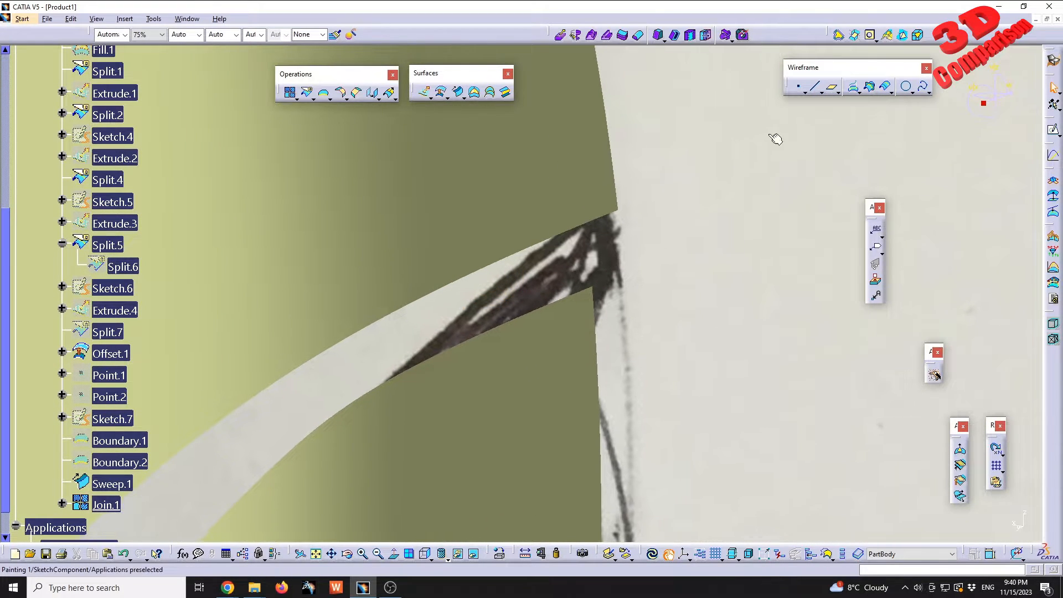
left_click(797, 89)
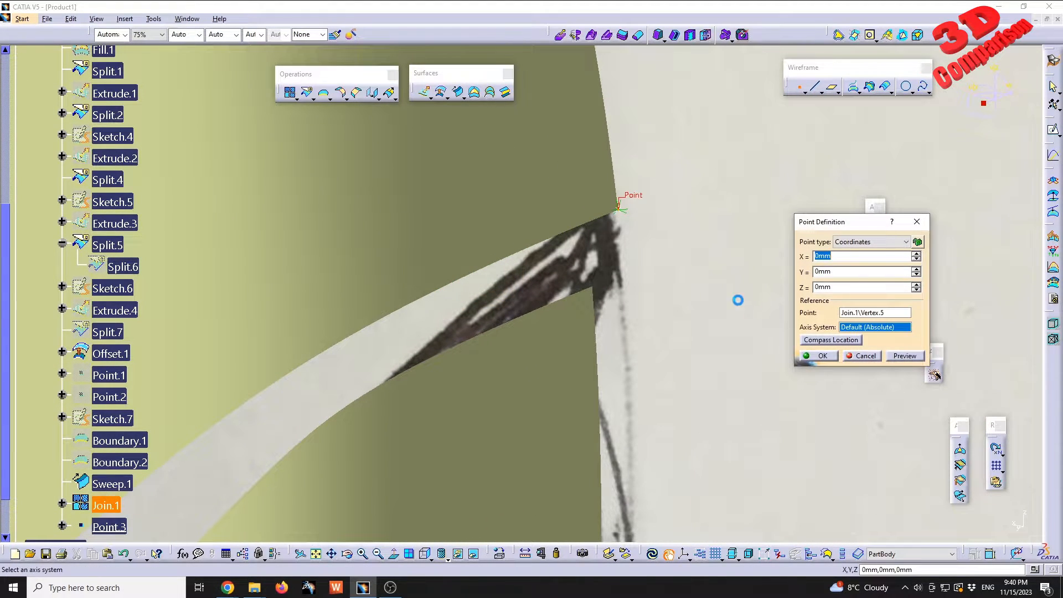
left_click(819, 357)
left_click(797, 88)
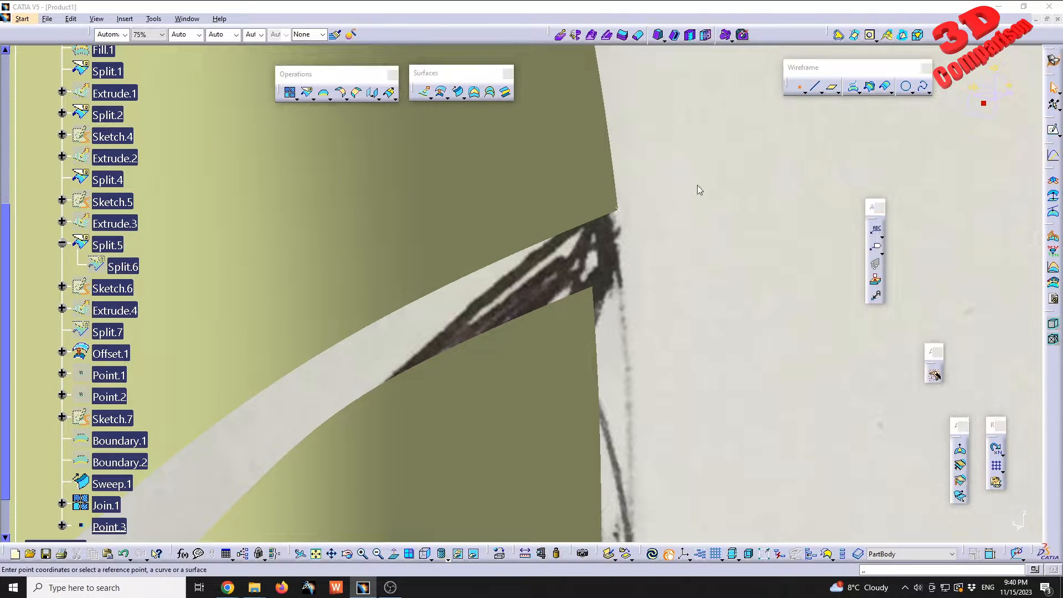
left_click(592, 287)
left_click(819, 356)
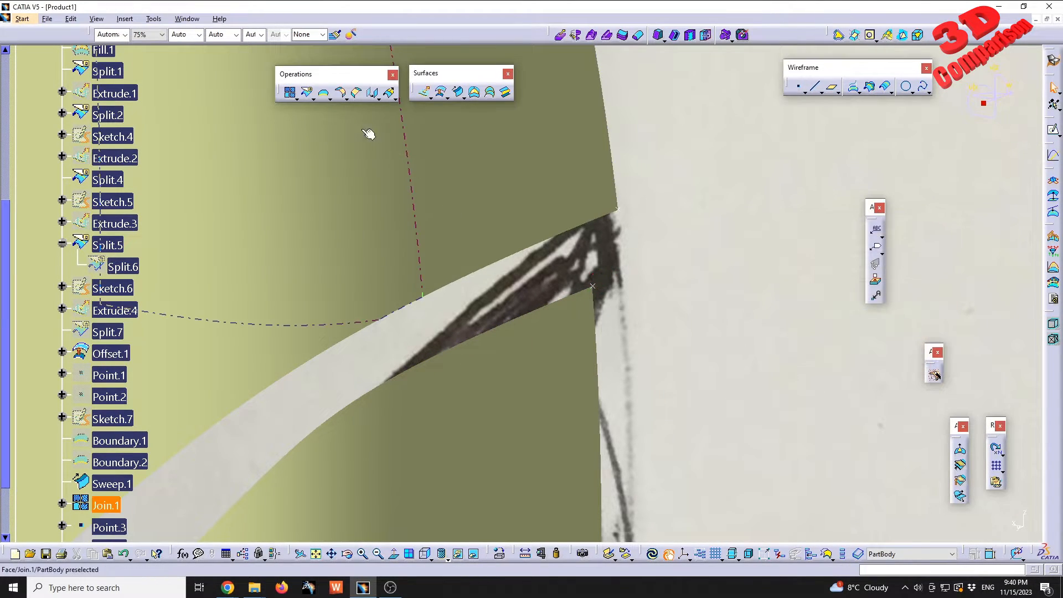
Create a point-continuity boundary along Join.1's edge of the curved gap, limited by Point.3 and the vertex at the lower end
left_click(324, 94)
left_click(619, 212)
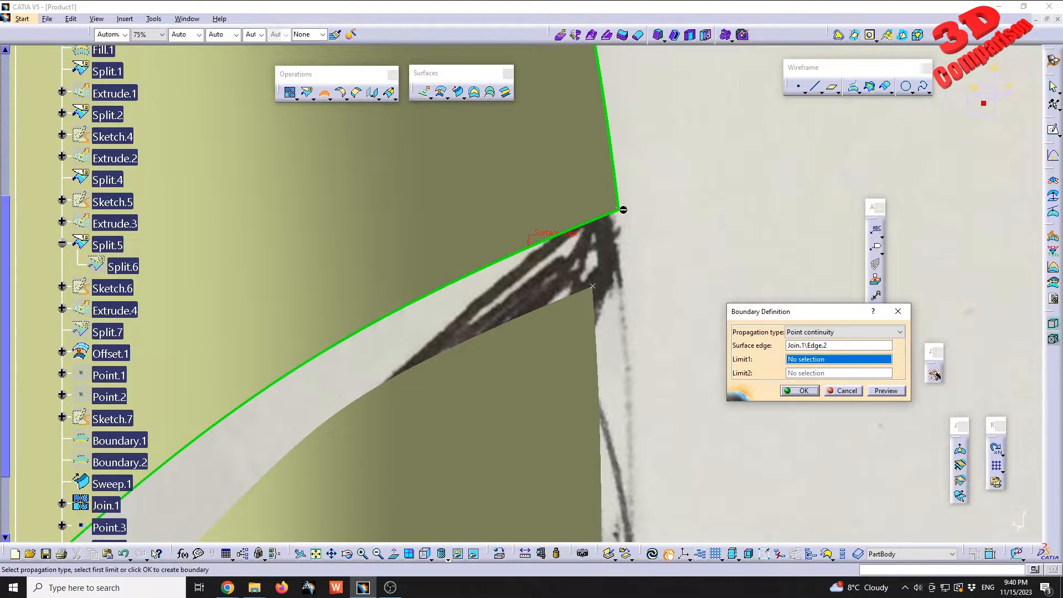
left_click(619, 211)
middle_click_drag(620, 211, 563, 116)
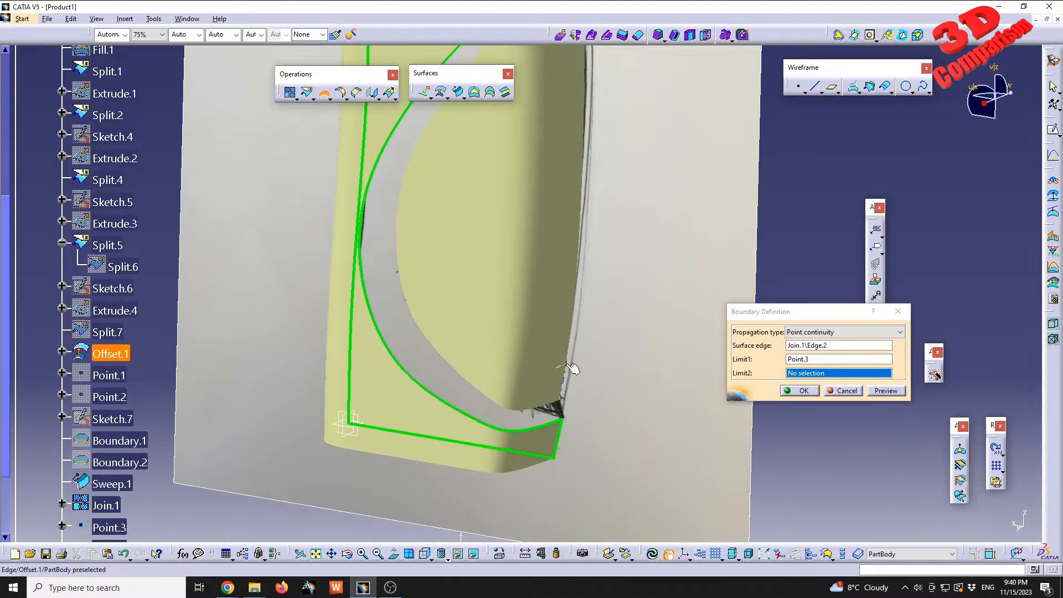
left_click(561, 420)
middle_click_drag(560, 421, 587, 222)
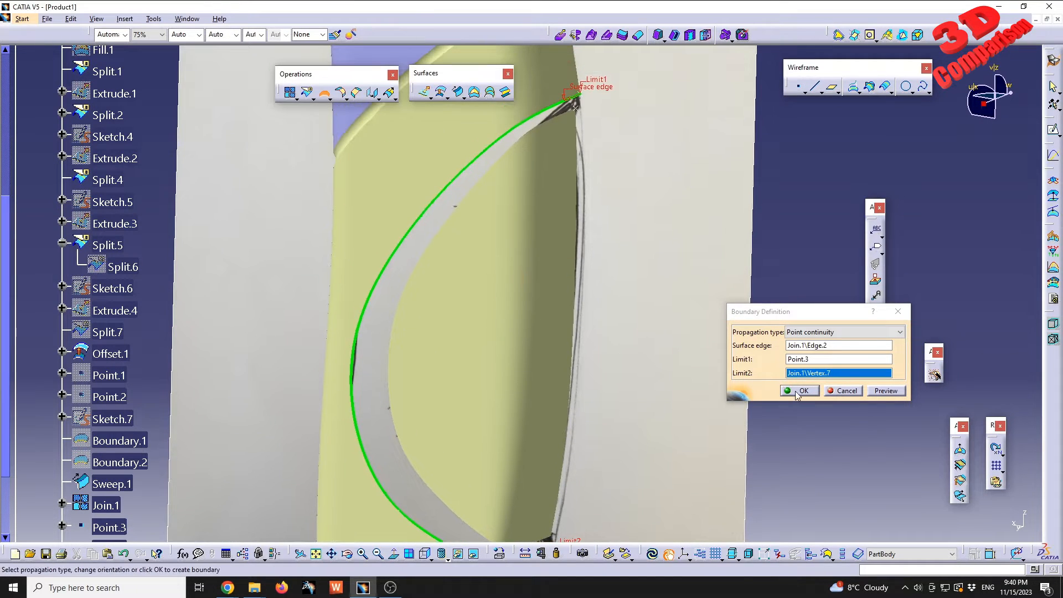
left_click(800, 391)
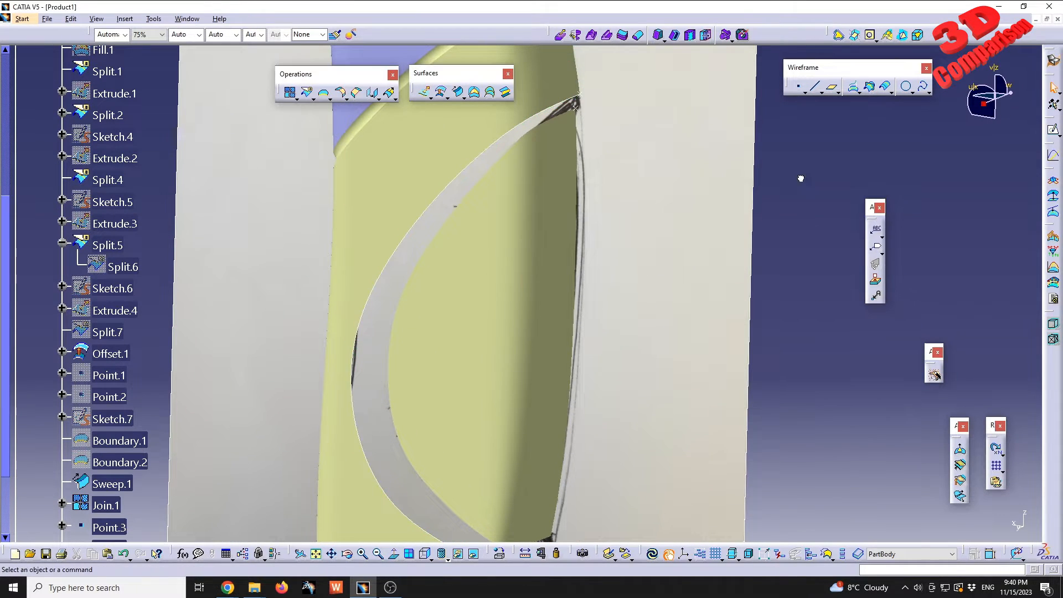
Create a boundary along Offset.1's curved edge, limited by Point.4 and the lower vertex, with the orientation reversed
left_click(533, 180)
left_click(575, 101)
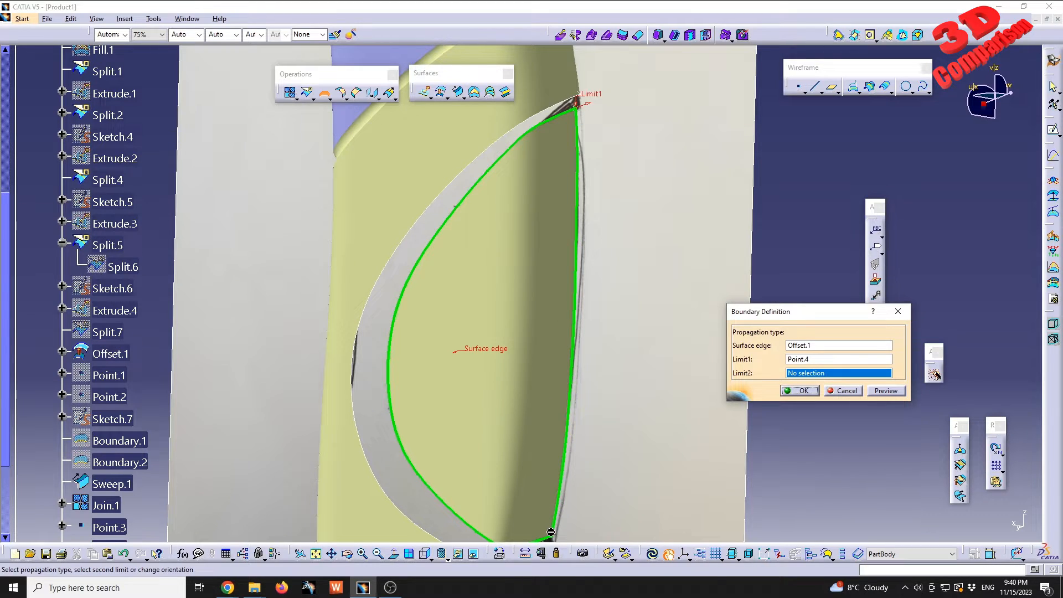
left_click(552, 537)
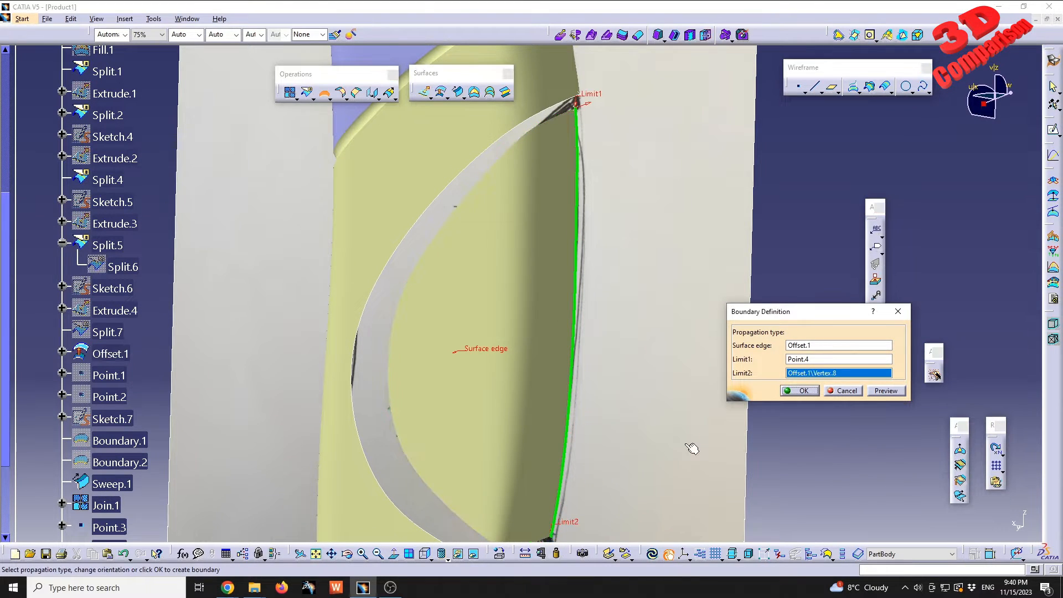
left_click(588, 110)
middle_click_drag(514, 150, 648, 308)
left_click(799, 390)
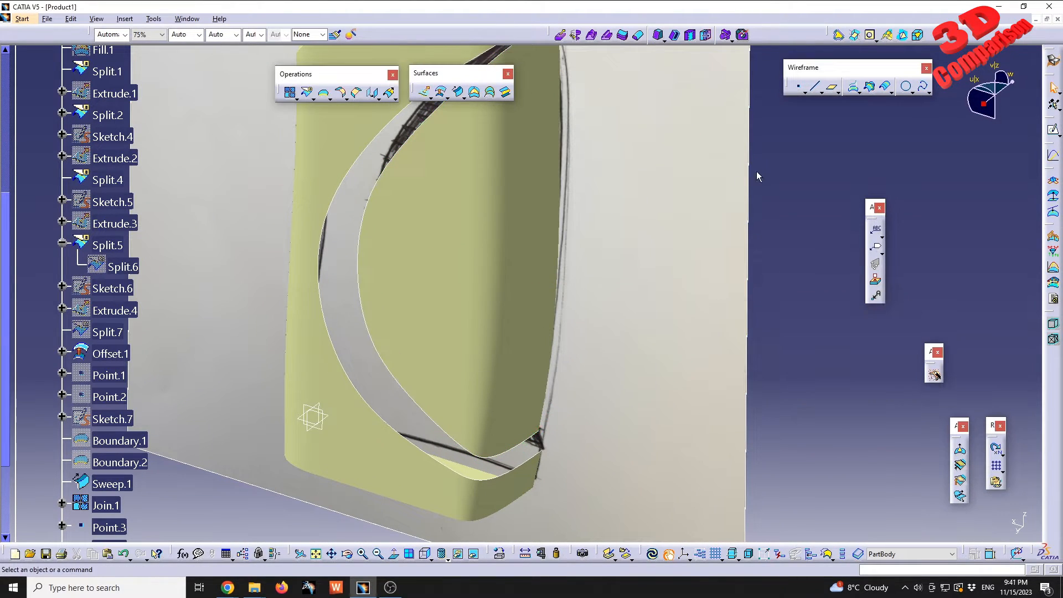
Sketch a three-point arc with a radius of about 5.36 mm on the reference image's plane, spanning the curved gap's upper end
middle_click_drag(754, 173, 662, 321)
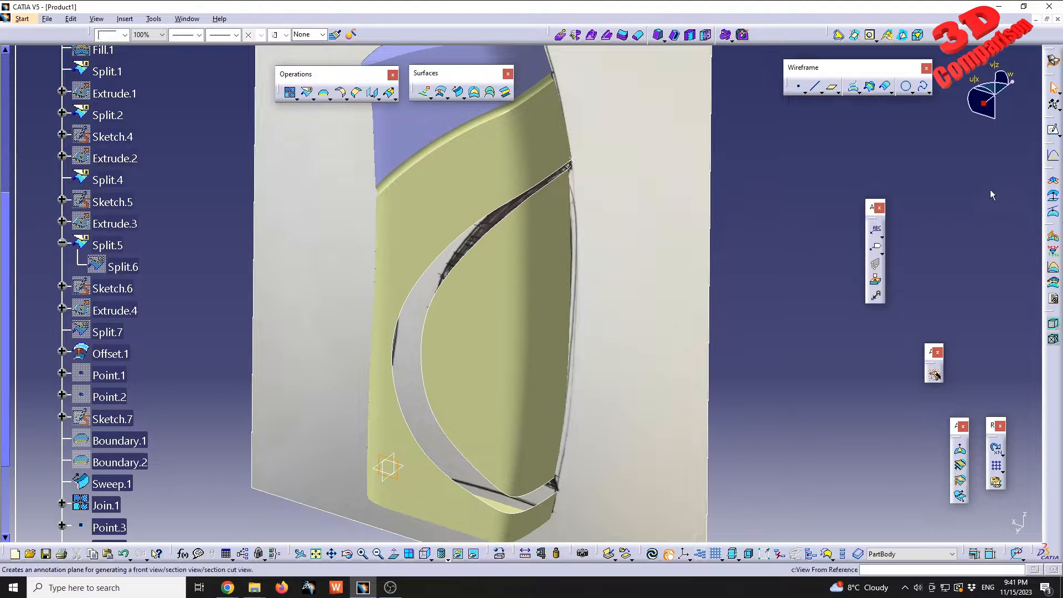
left_click(1055, 133)
left_click(678, 278)
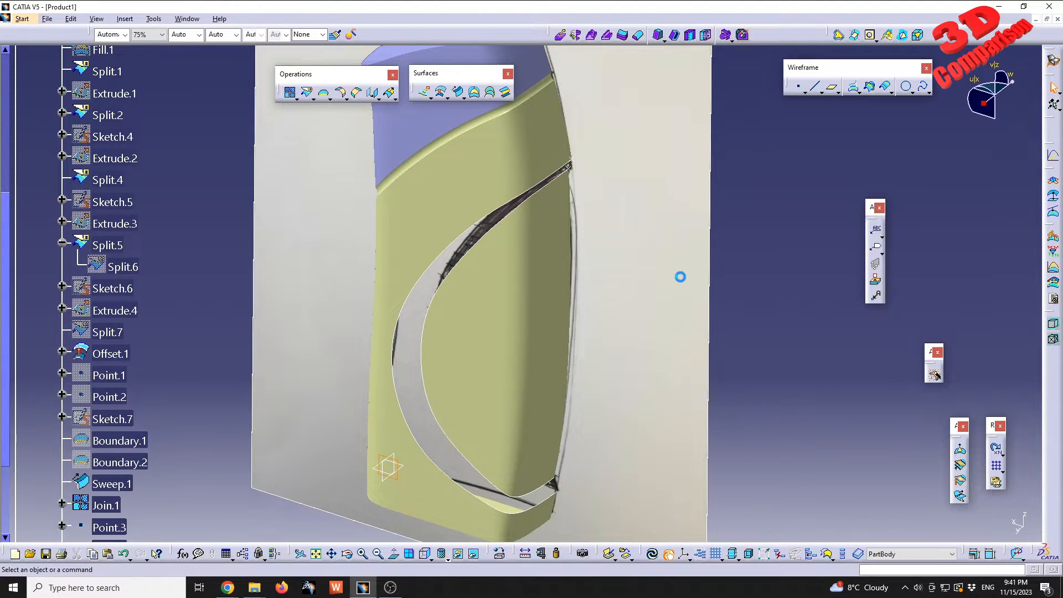
mouse_move(613, 197)
middle_mouse_down()
mouse_move(547, 270)
mouse_move(560, 339)
mouse_move(570, 294)
mouse_move(640, 317)
middle_mouse_up()
left_click(871, 91)
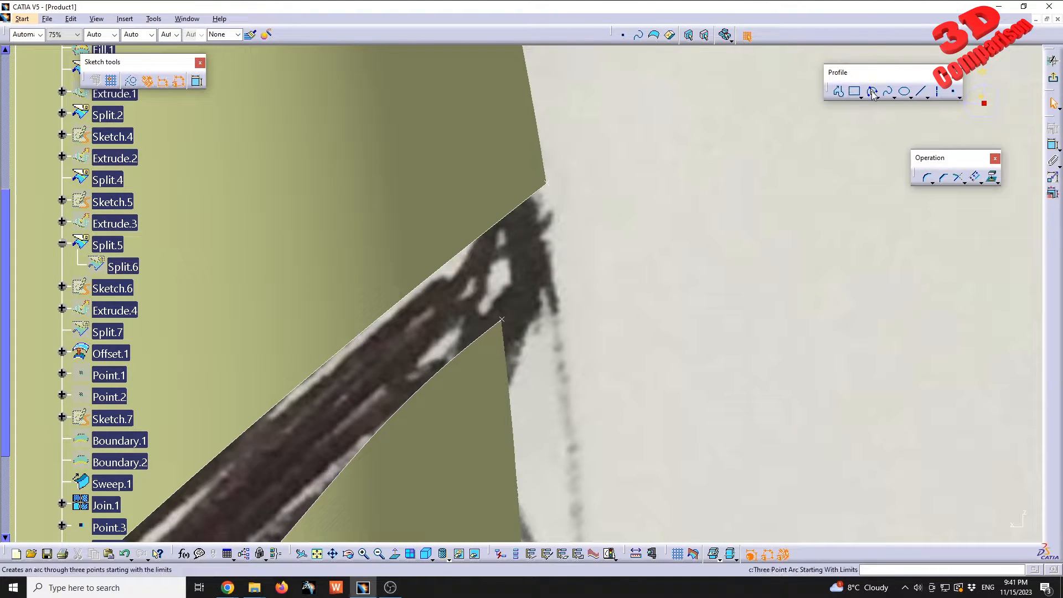
left_click(501, 319)
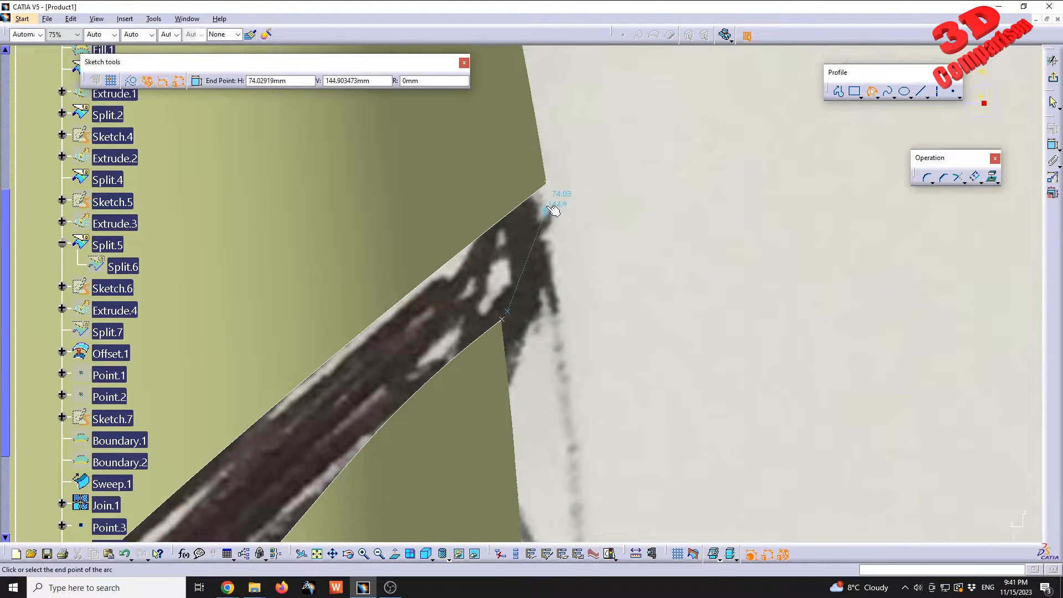
double_click(530, 218)
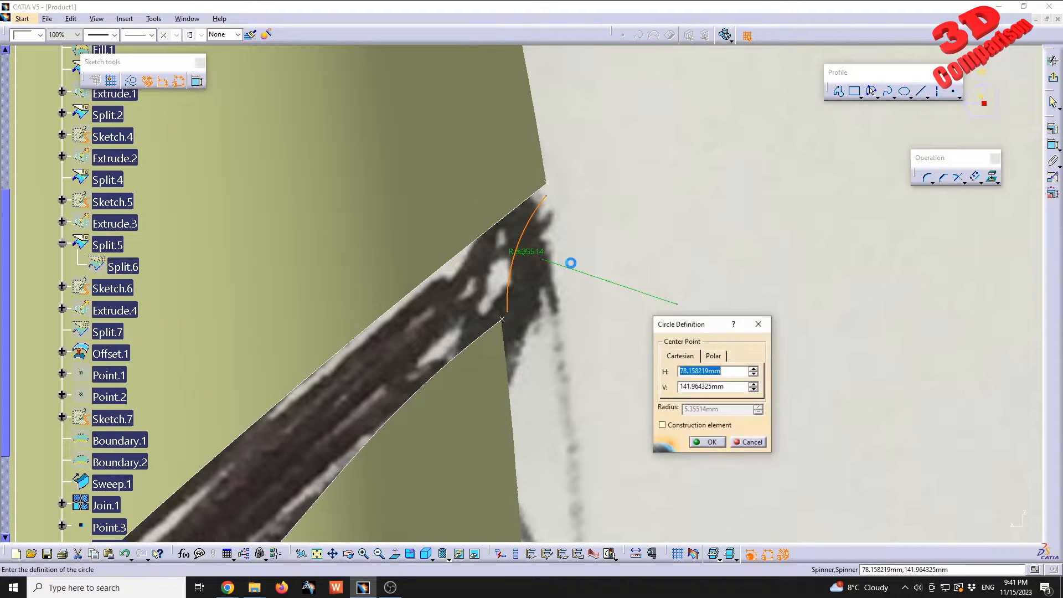
key("Return")
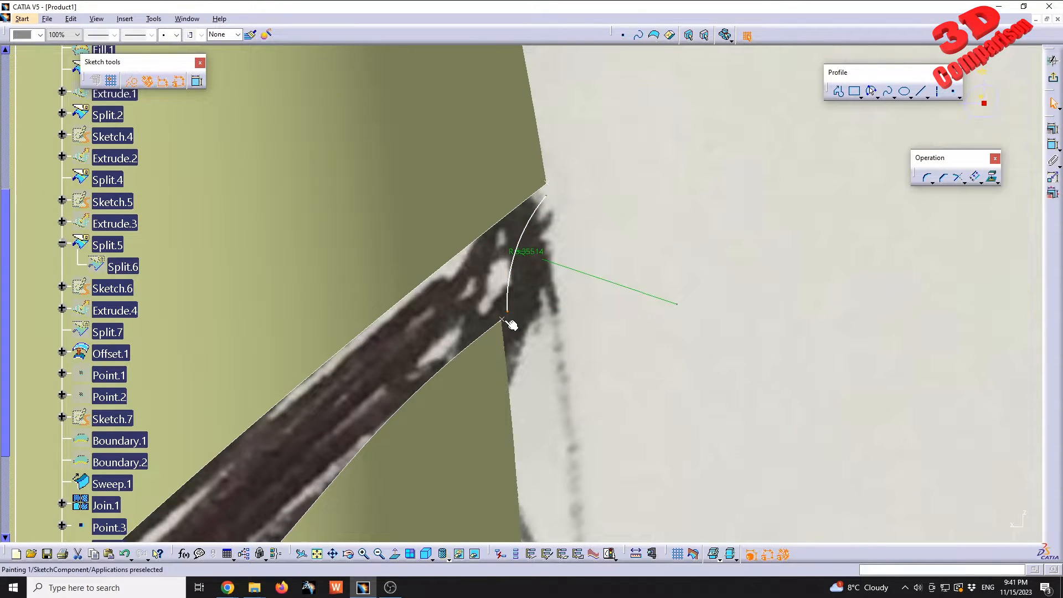
Constrain the arc's lower and upper endpoints coincident with the facing corner points Point.4 and Point.3
left_click(1050, 129)
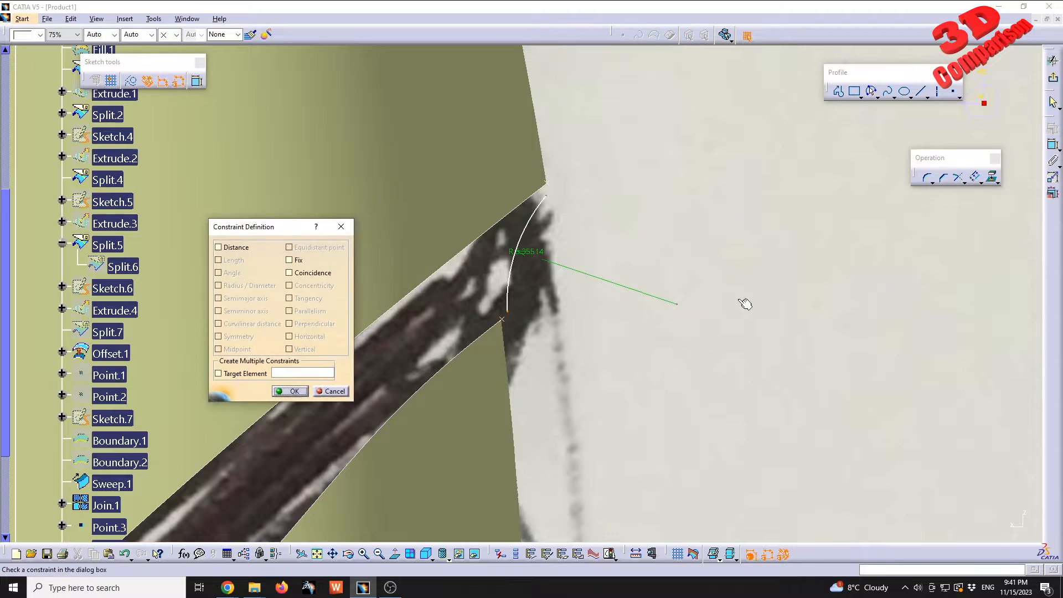
left_click(288, 273)
left_click(292, 389)
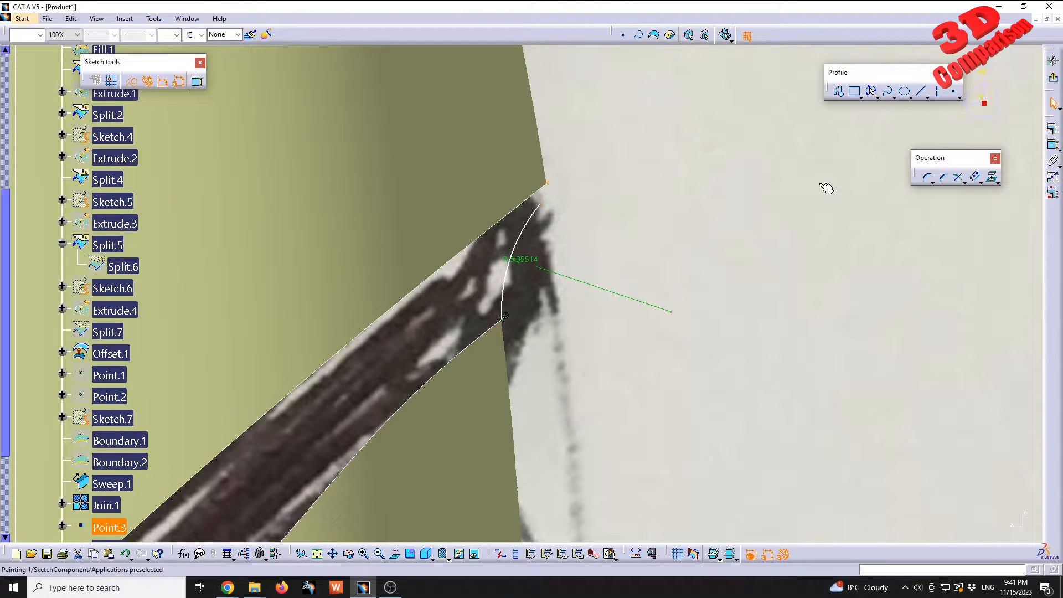
left_click(1052, 129)
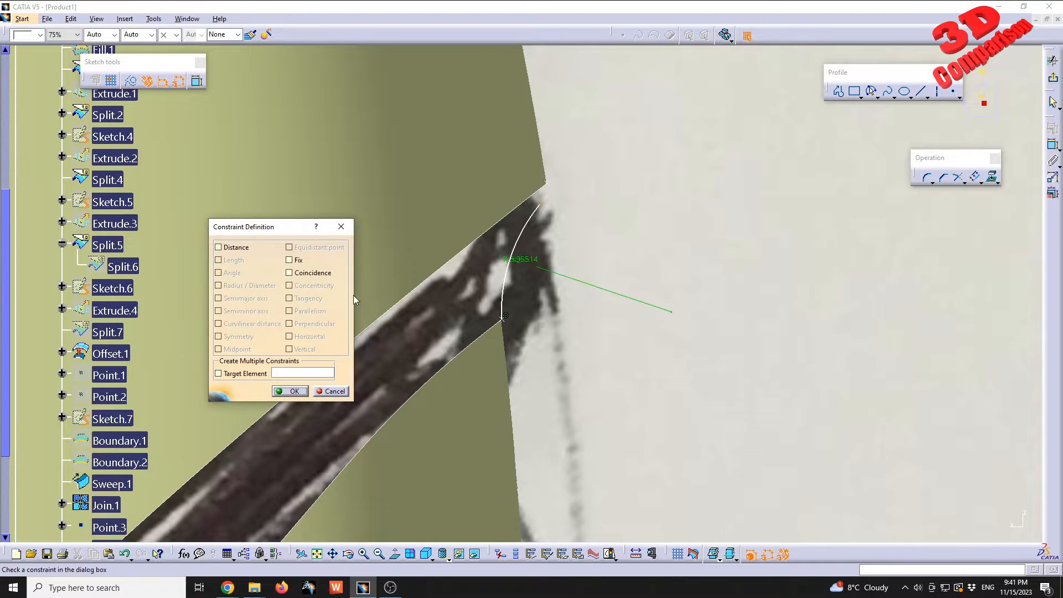
left_click(310, 273)
left_click(290, 391)
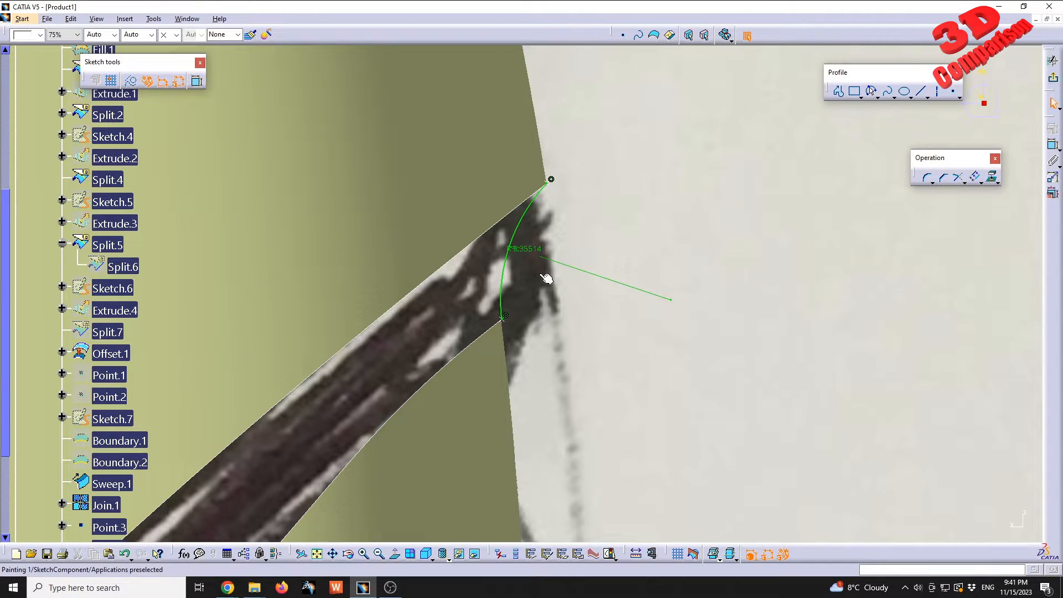
Set the arc's radius to 5 mm
double_click(529, 250)
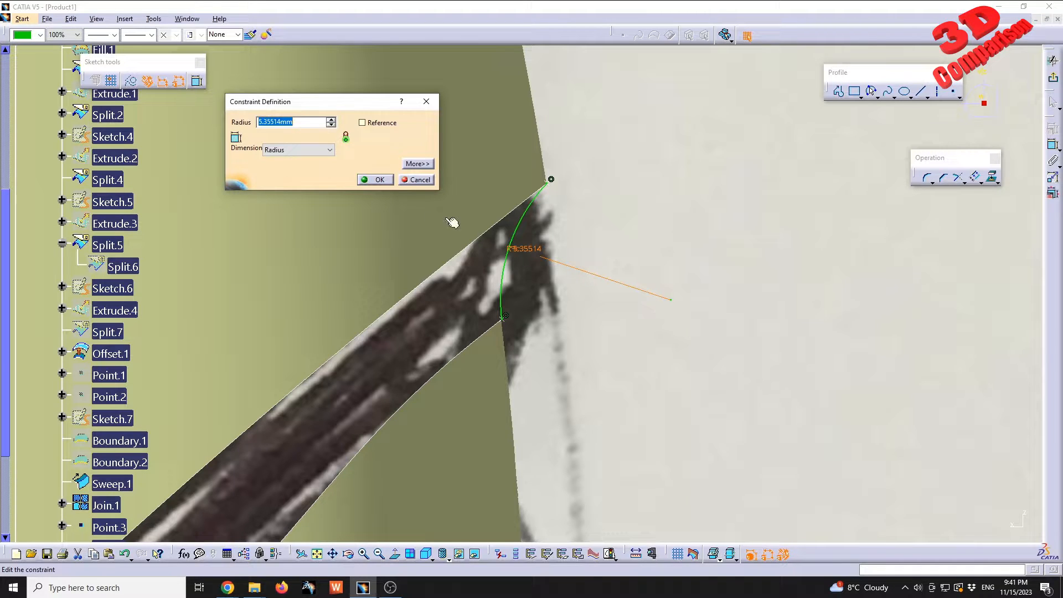
type("5")
left_click(376, 179)
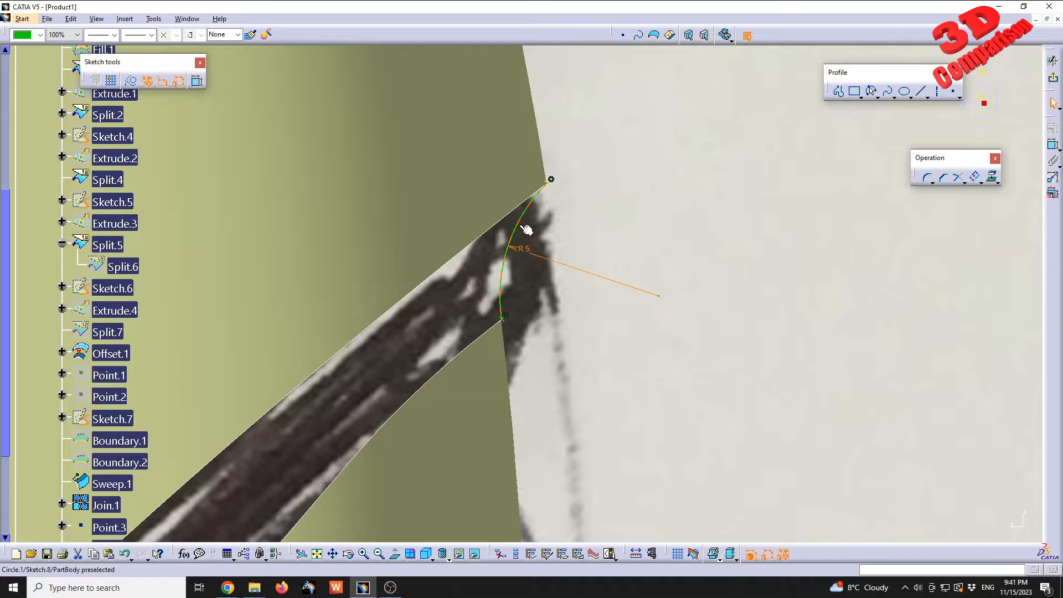
mouse_move(554, 243)
middle_mouse_down()
mouse_move(555, 254)
mouse_move(577, 94)
mouse_move(594, 154)
middle_mouse_up()
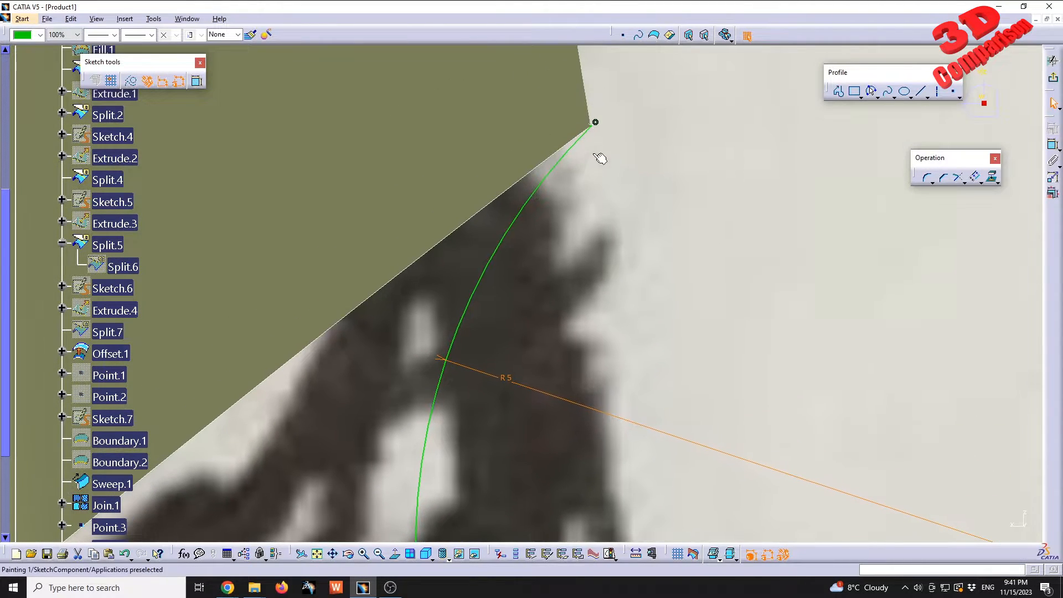
double_click(502, 380)
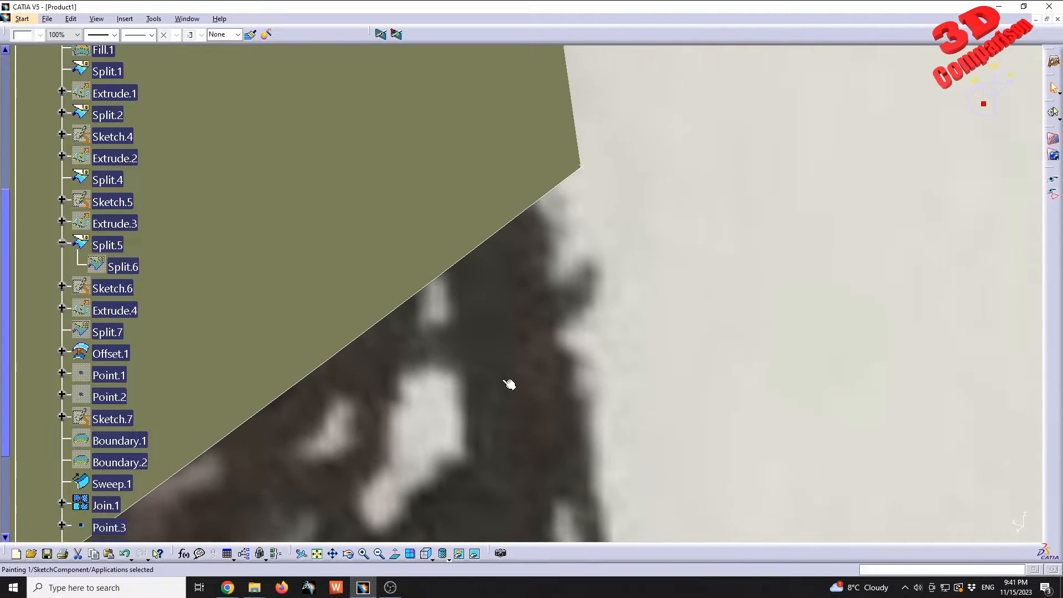
Reactivate Part1 for editing and reopen the arc's sketch at the upper end of the curved gap
mouse_move(518, 357)
middle_mouse_down()
mouse_move(517, 330)
mouse_move(535, 443)
middle_mouse_up()
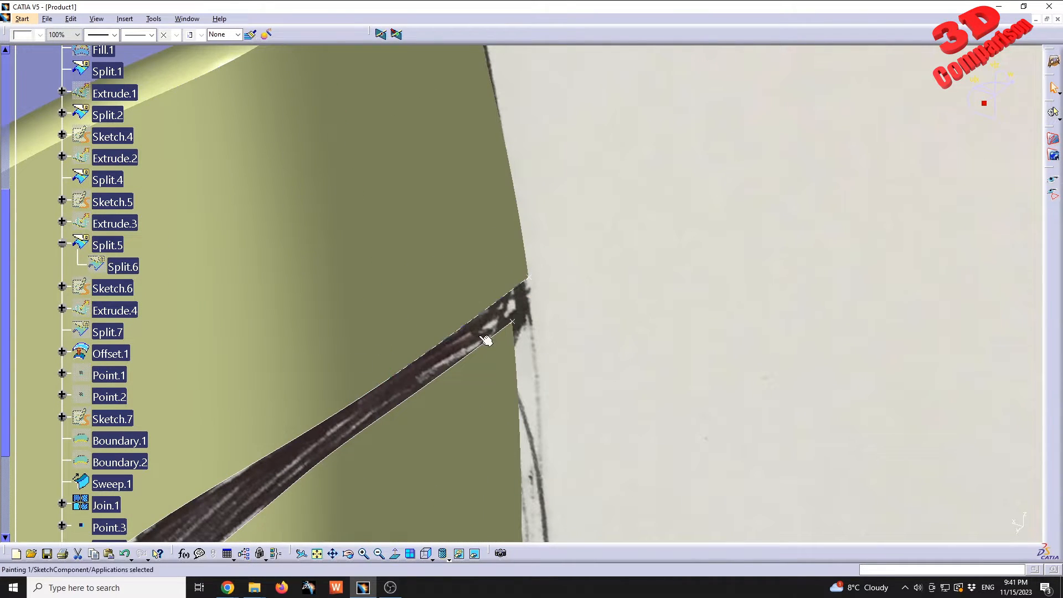
scroll(152, 336, "up", 7)
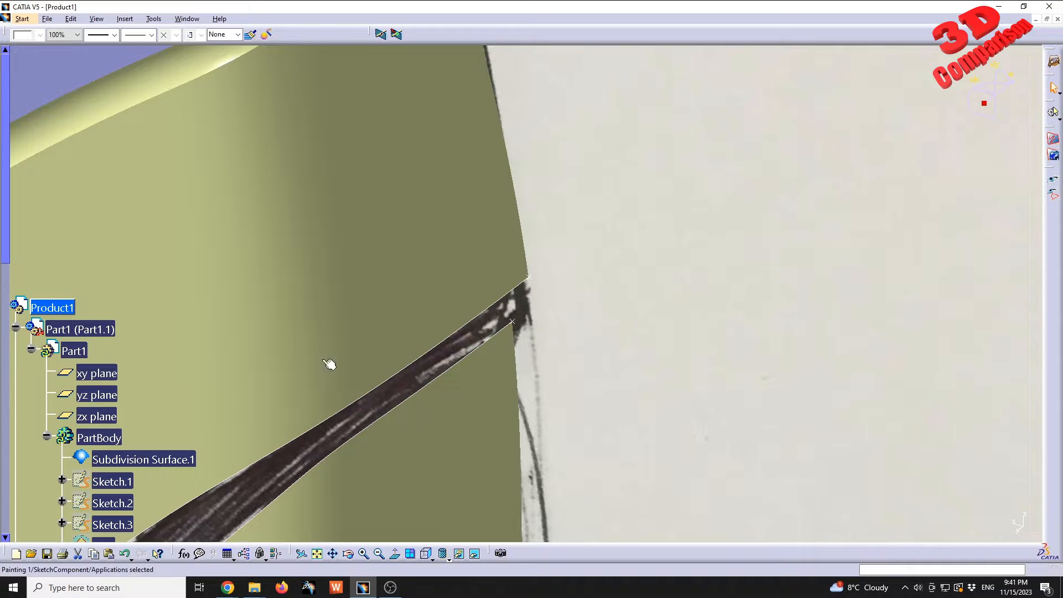
left_click(460, 338)
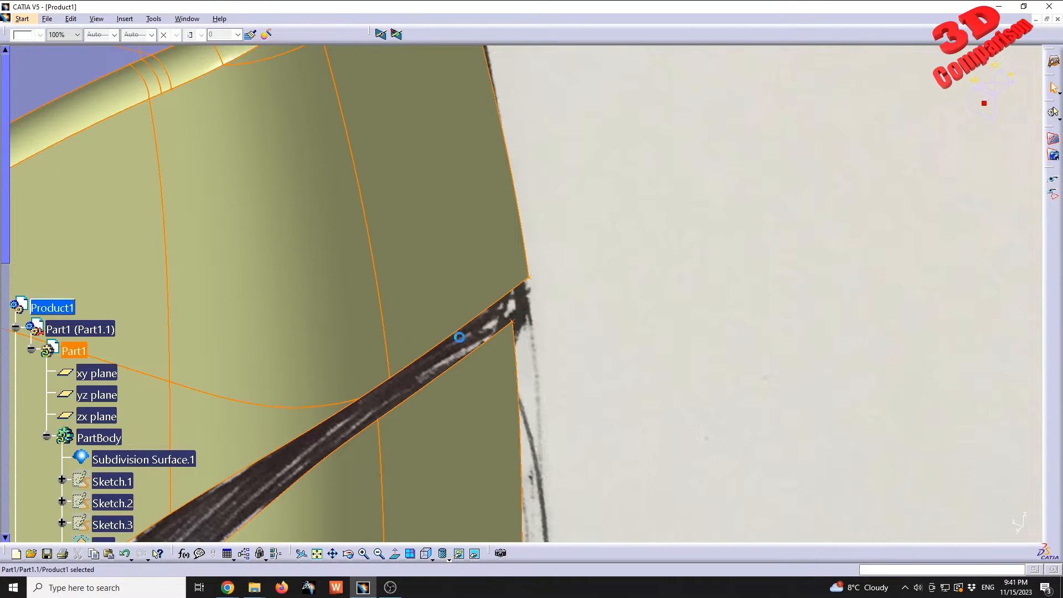
double_click(519, 315)
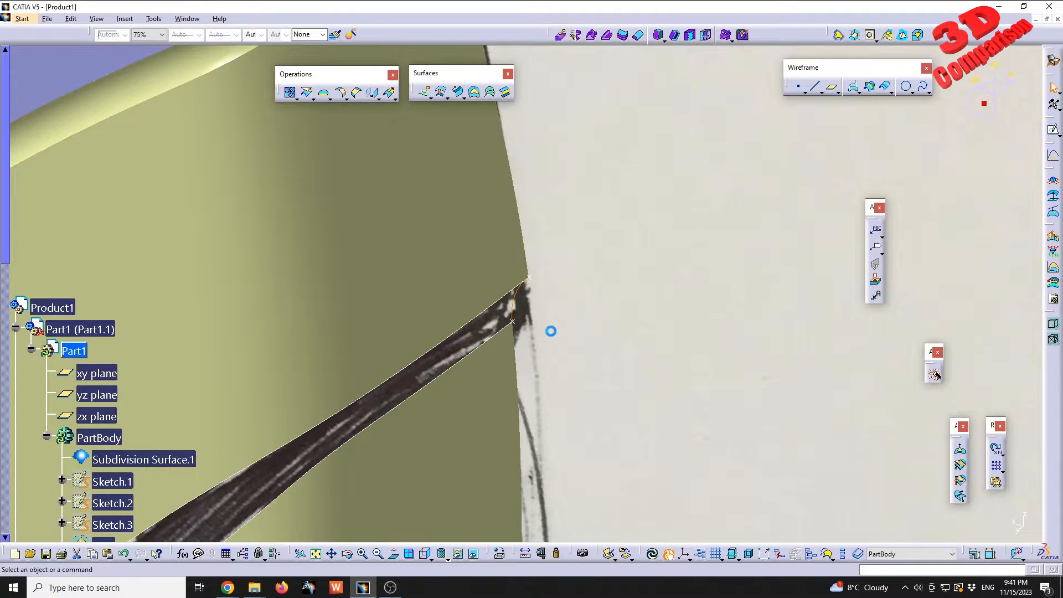
Set the arc's radius to 6 mm and exit the sketch
double_click(523, 304)
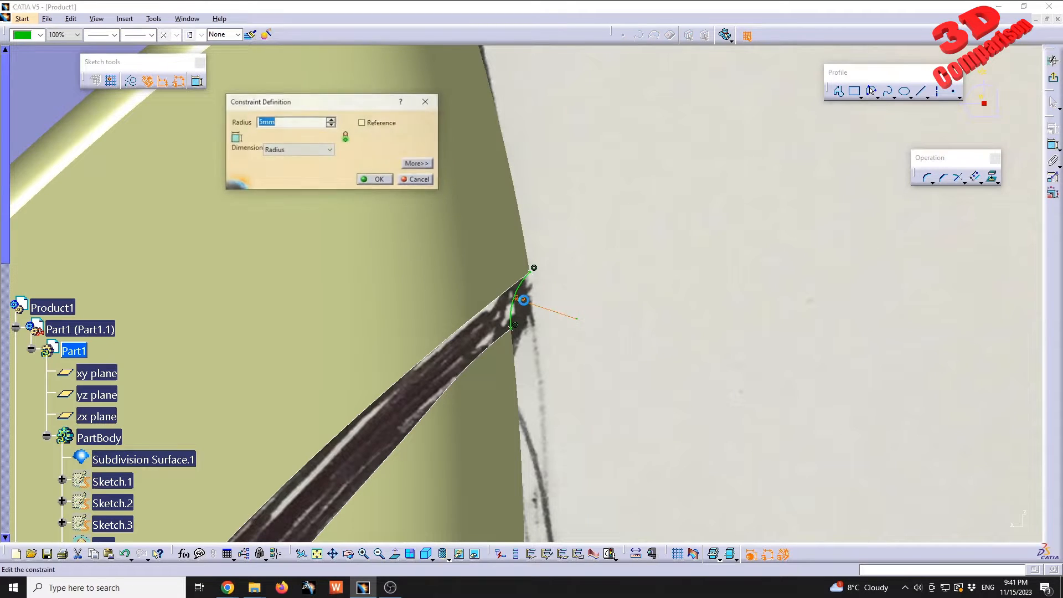
key("Return")
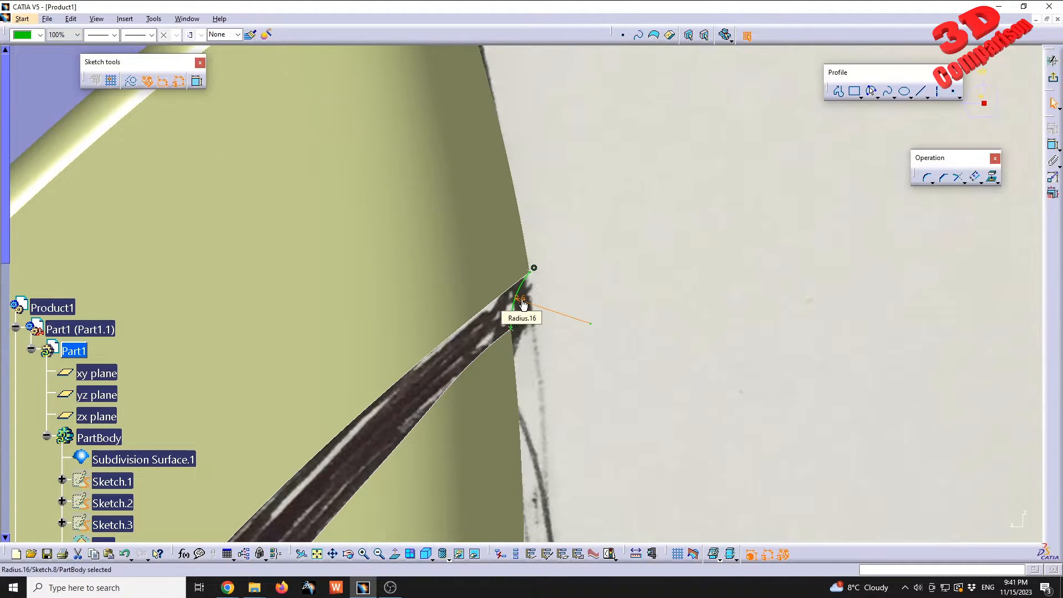
scroll(523, 303, "up", 5)
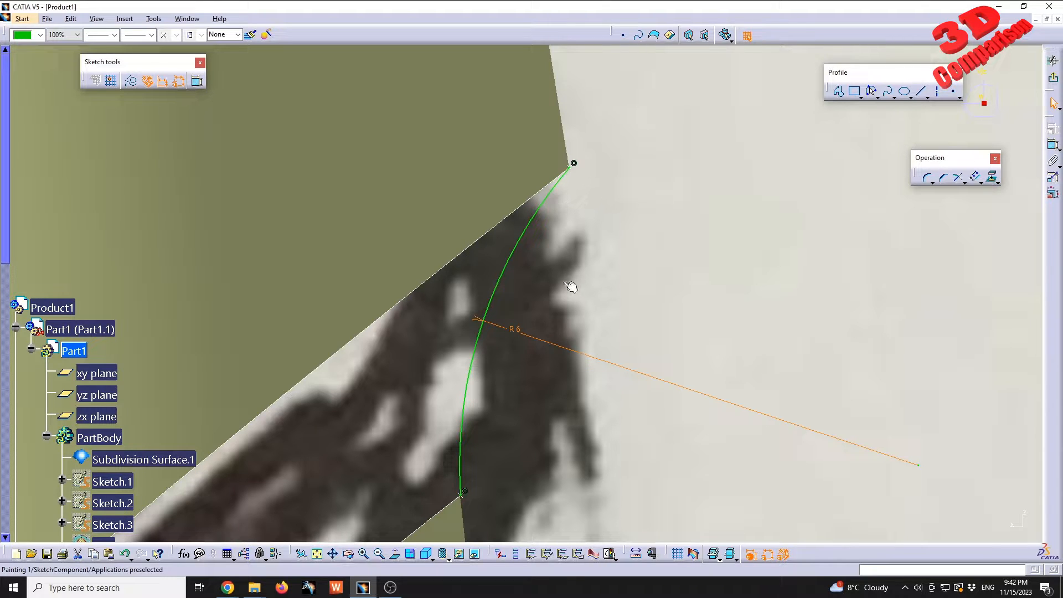
scroll(613, 327, "down", 6)
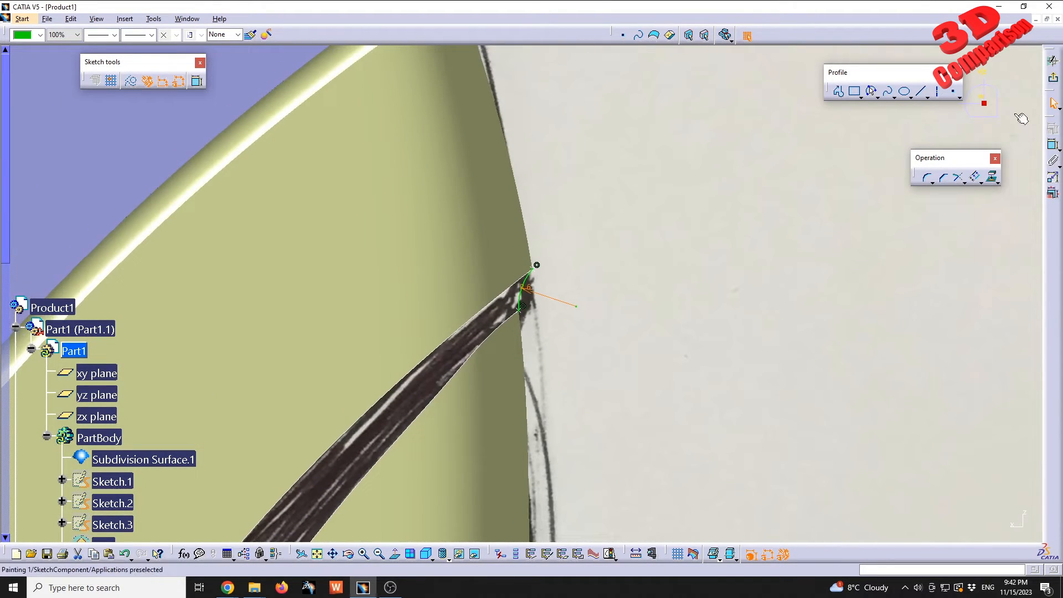
left_click(1054, 77)
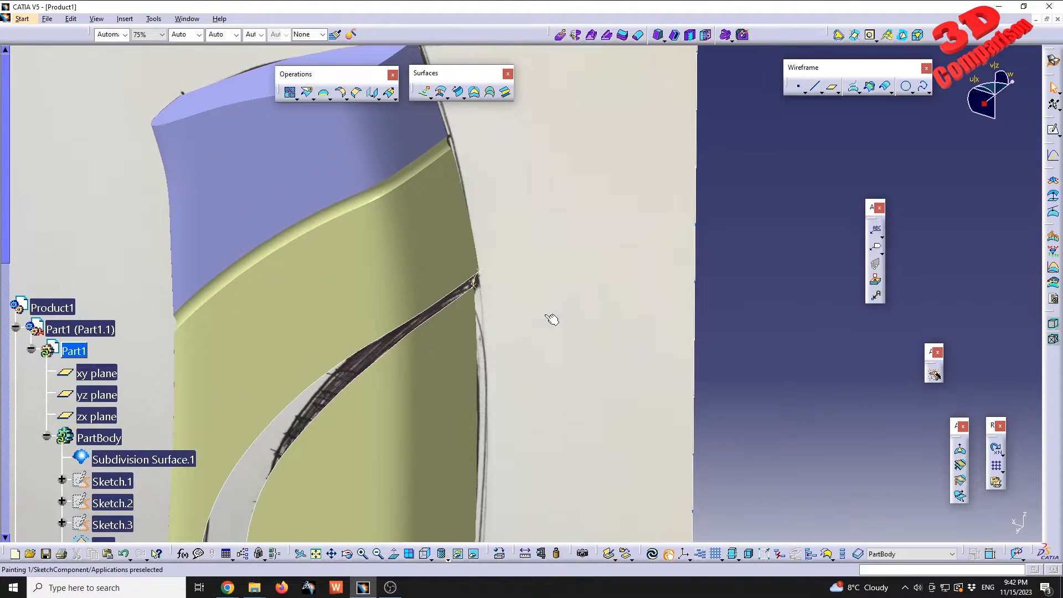
Define an explicit sweep with two guide curves, using profile Sketch.8, guides Boundary.3 and Boundary.4, and anchor points Point.3 and Point.4
left_click(458, 92)
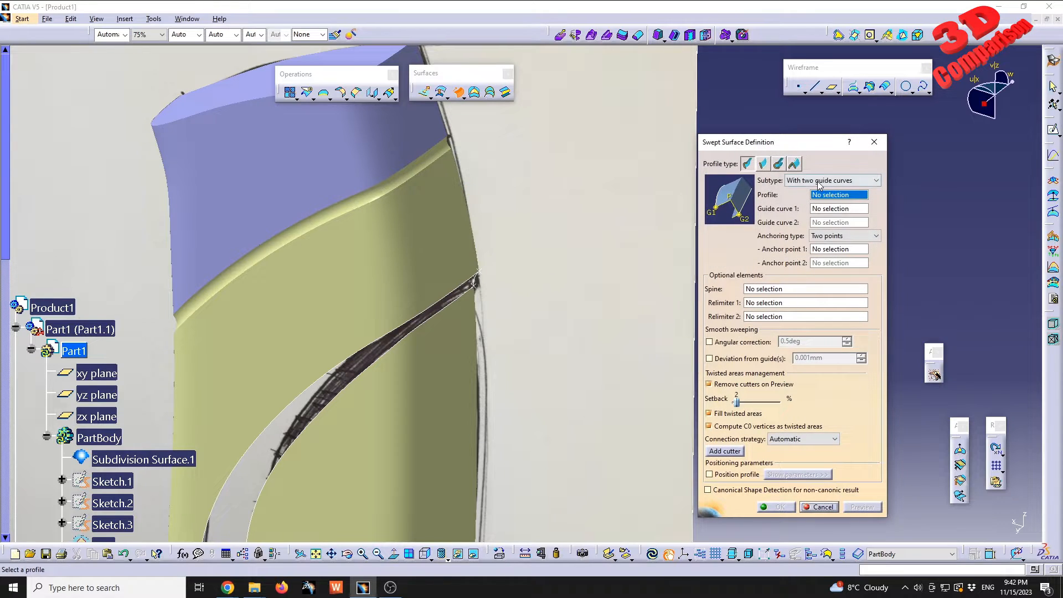
middle_click_drag(571, 299, 539, 304)
left_click(470, 318)
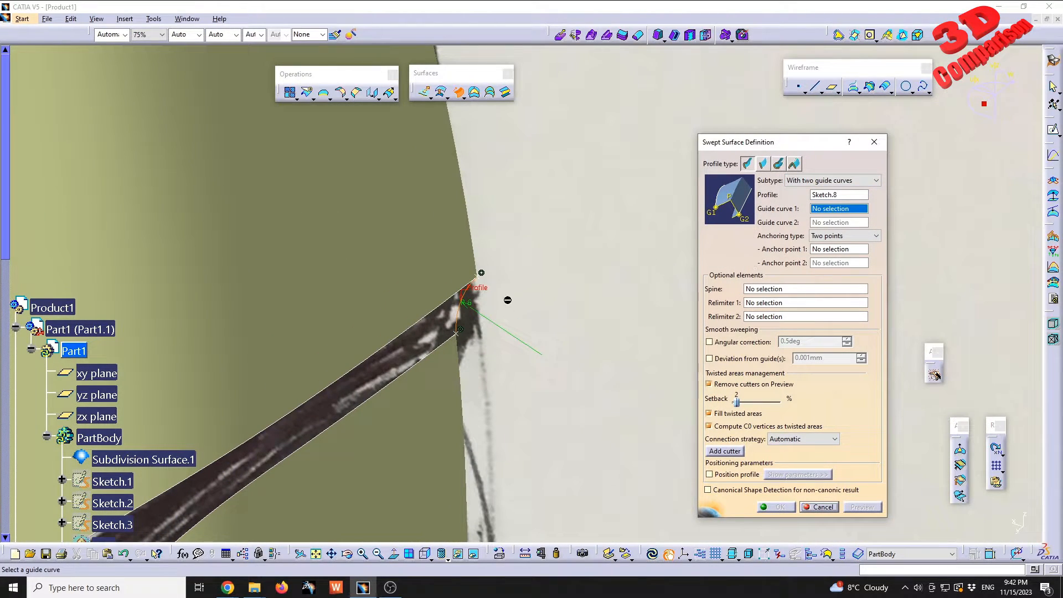
left_click(449, 296)
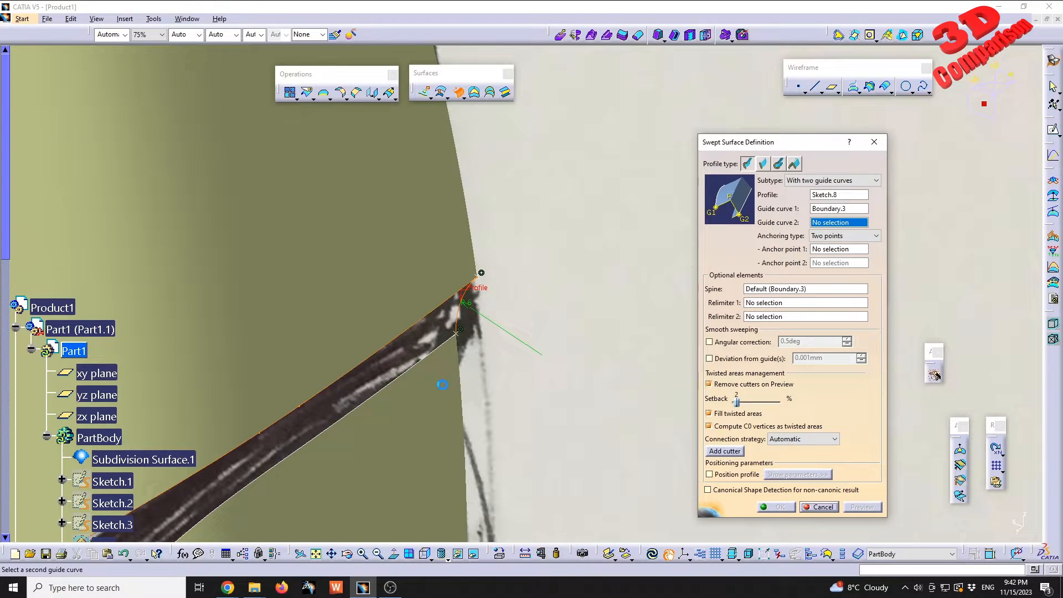
left_click(449, 350)
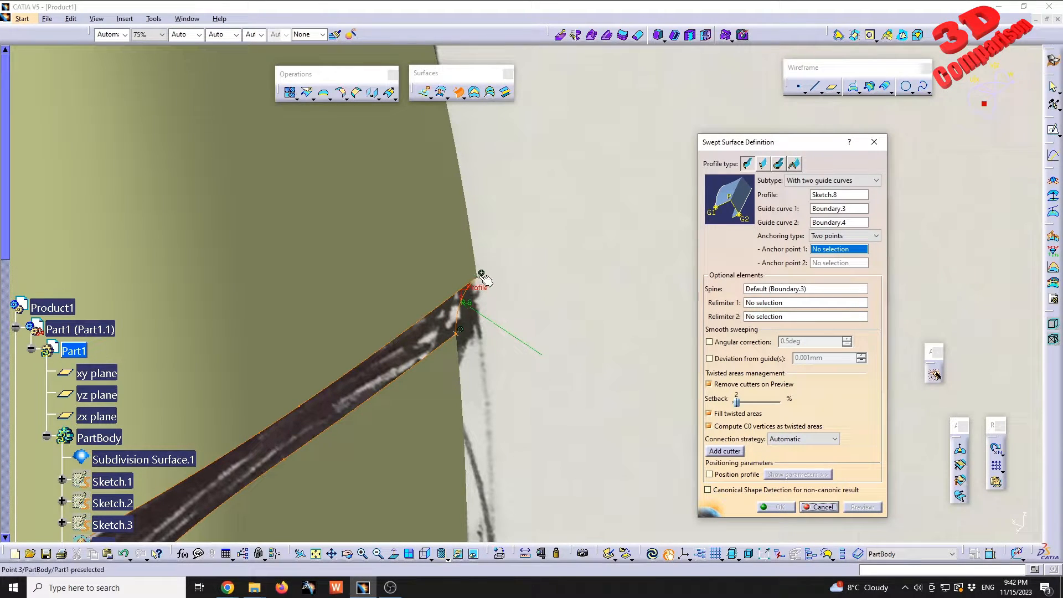
left_click(481, 273)
left_click(461, 336)
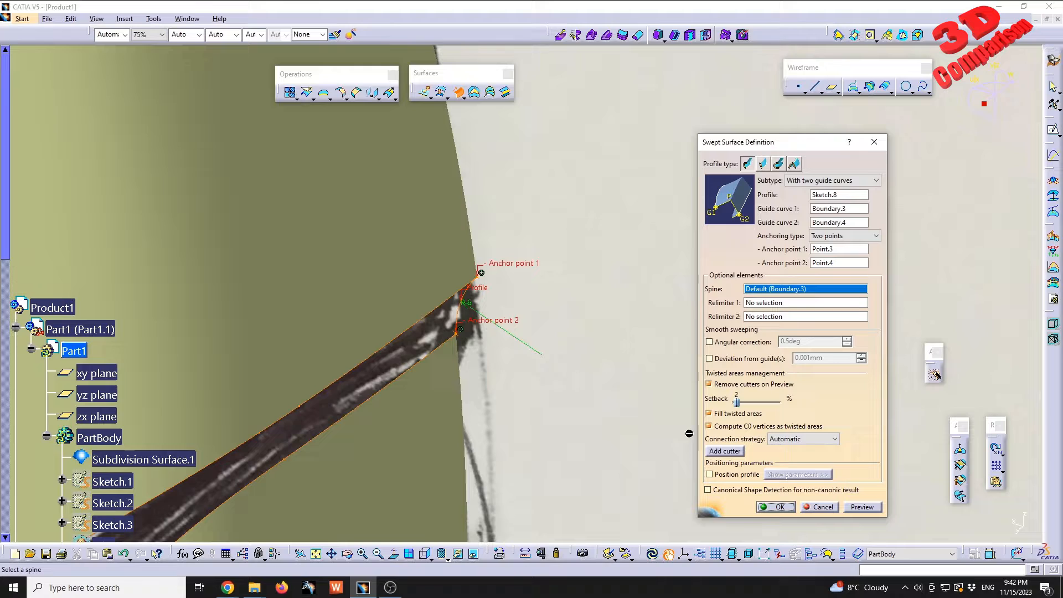
Preview the sweep, reading the full warning text and examining the previewed surface along the curved gap
left_click(861, 508)
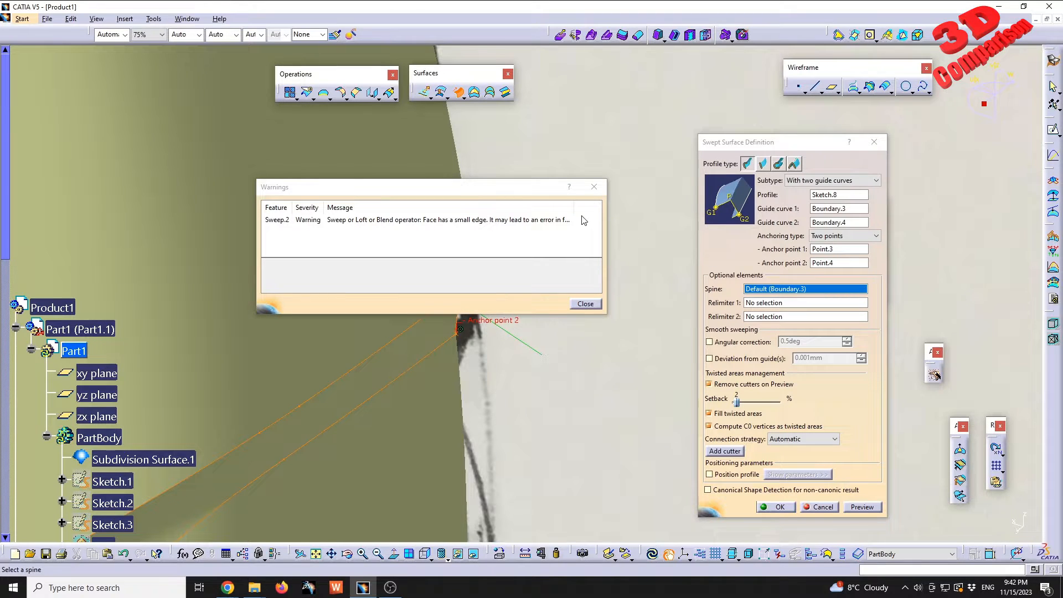
left_click_drag(574, 208, 615, 210)
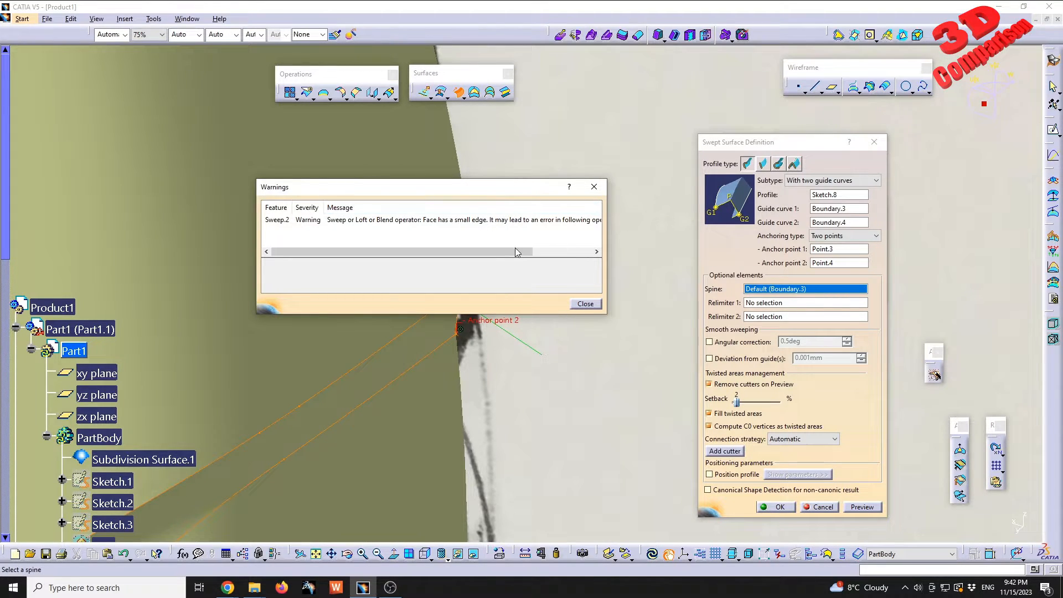
left_click_drag(527, 252, 586, 248)
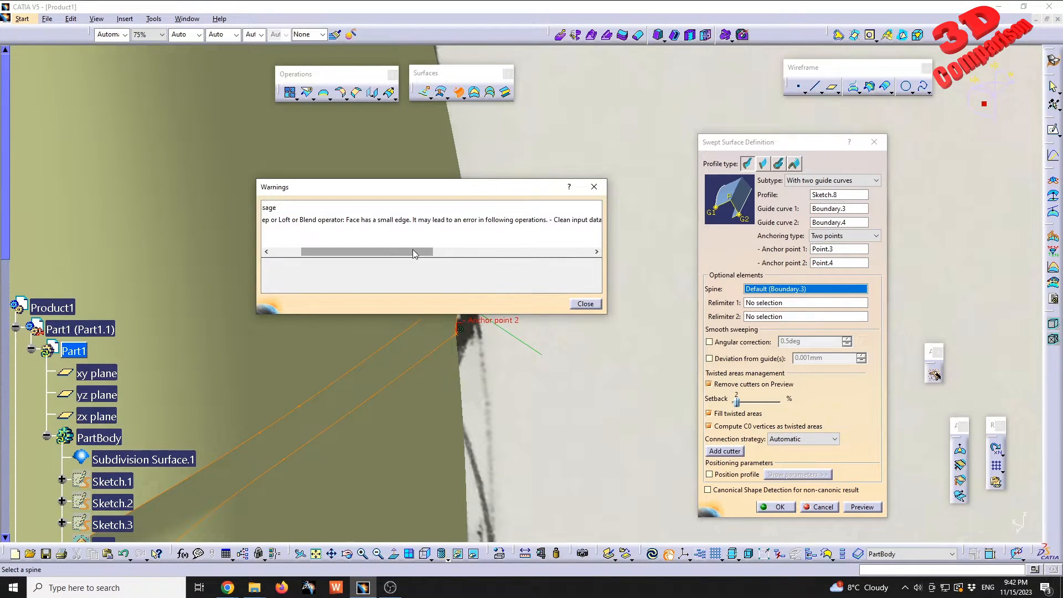
left_click_drag(413, 249, 470, 250)
left_click(585, 303)
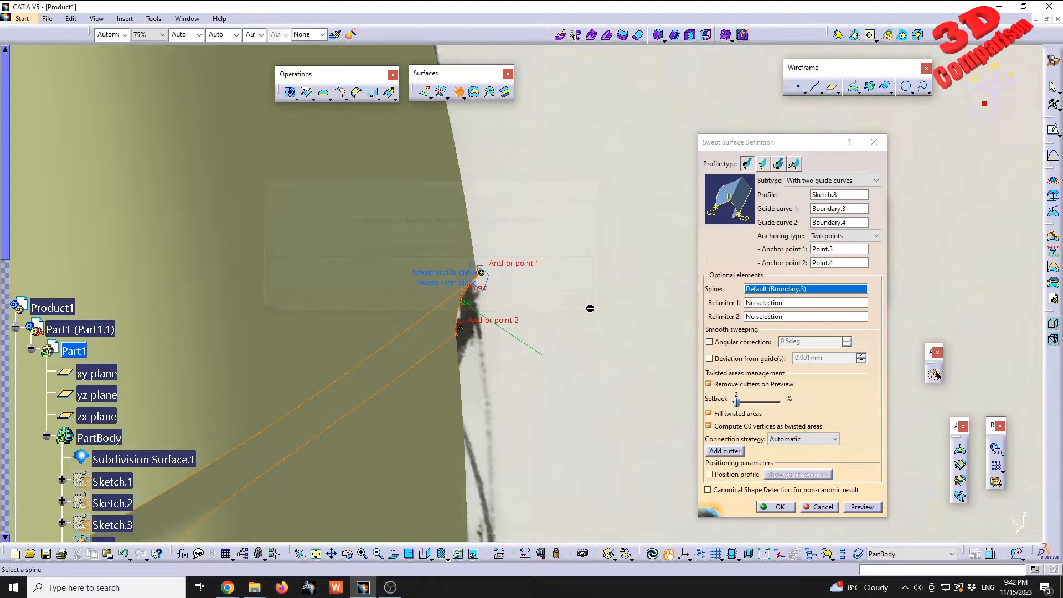
middle_click_drag(354, 347, 320, 363)
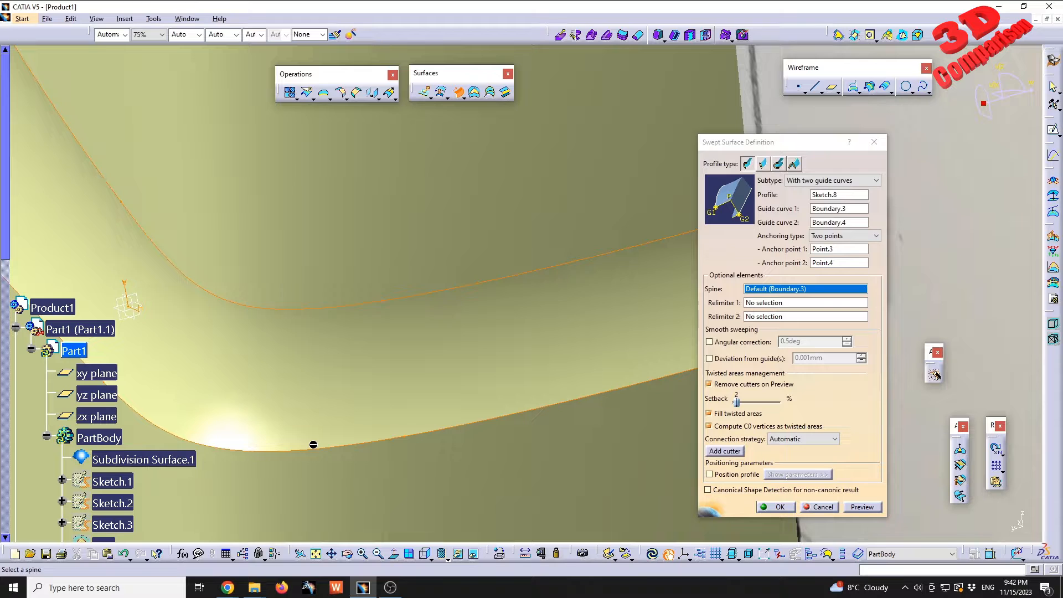
middle_click_drag(244, 301, 381, 351)
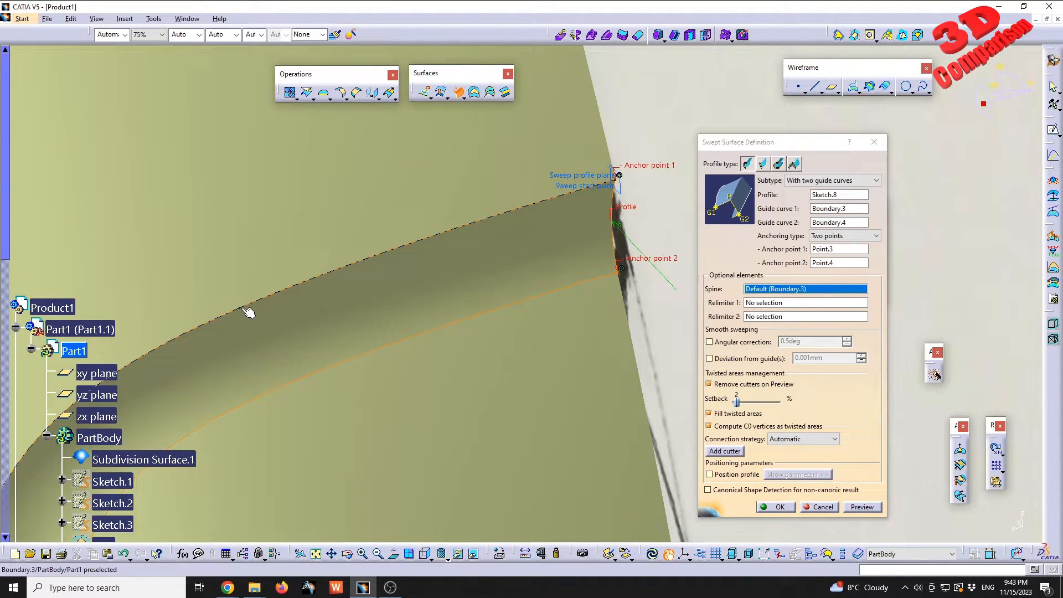
middle_click_drag(587, 336, 586, 388, "ctrl")
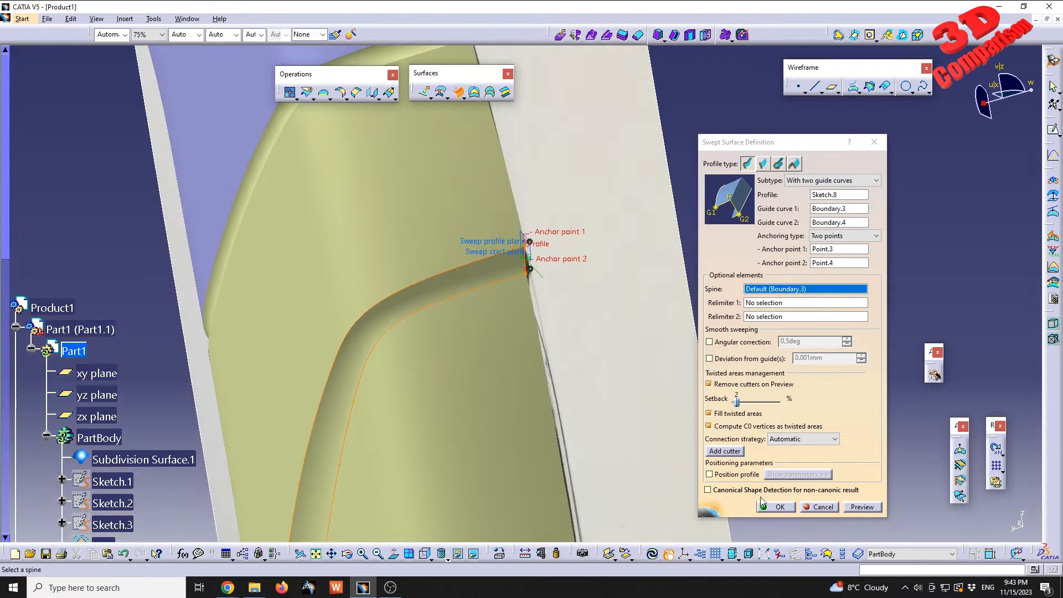
Accept the swept groove surface and hide its construction elements: Point.3, Point.4, Boundary.3, Boundary.4 and Sketch.8
left_click(775, 507)
scroll(144, 417, "down", 10)
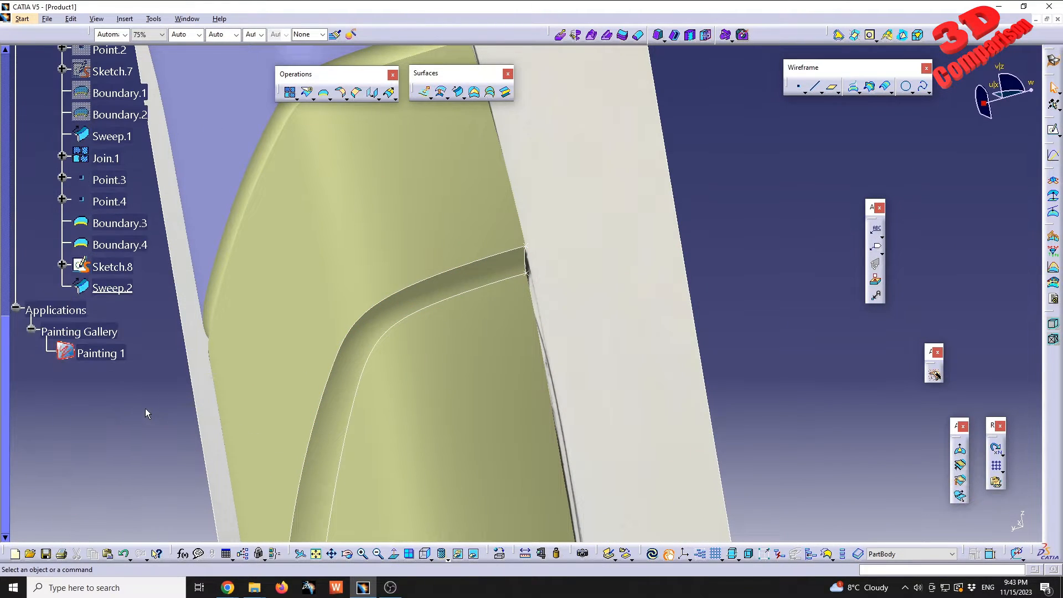
scroll(110, 365, "up", 5)
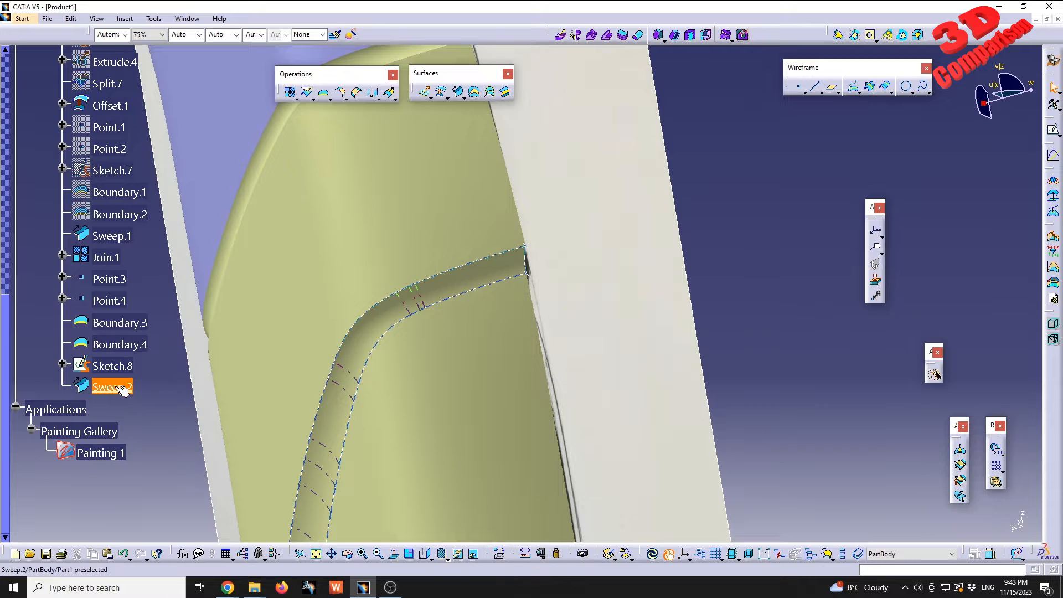
left_click(113, 365)
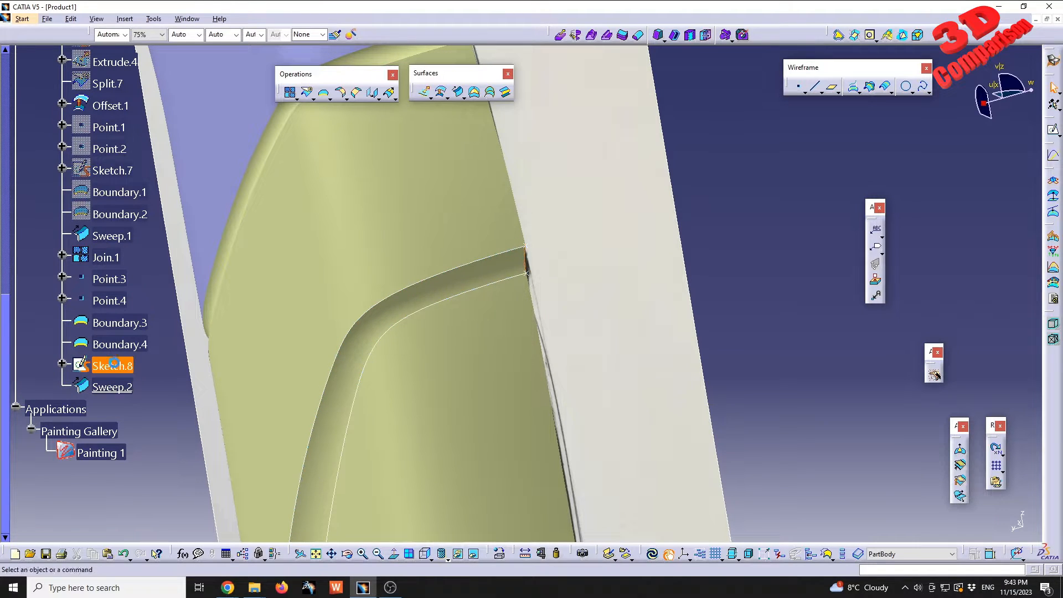
left_click(119, 279, "shift")
right_click(119, 279)
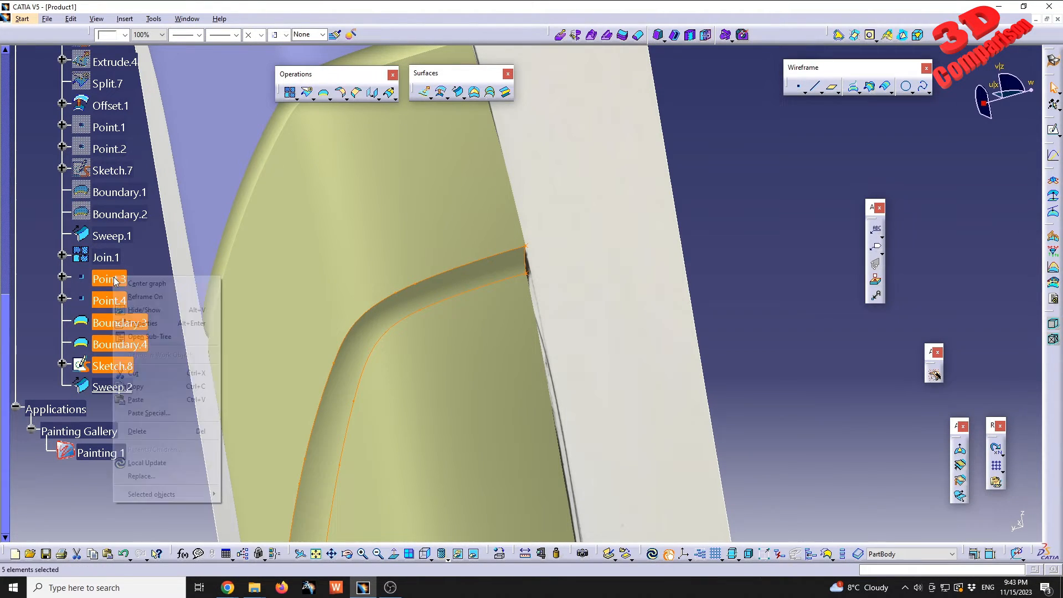
left_click(141, 308)
Join Join.1, Sweep.2 and Offset.1 into one surface with a merging distance of 0.1 mm
middle_click_drag(505, 370, 506, 411)
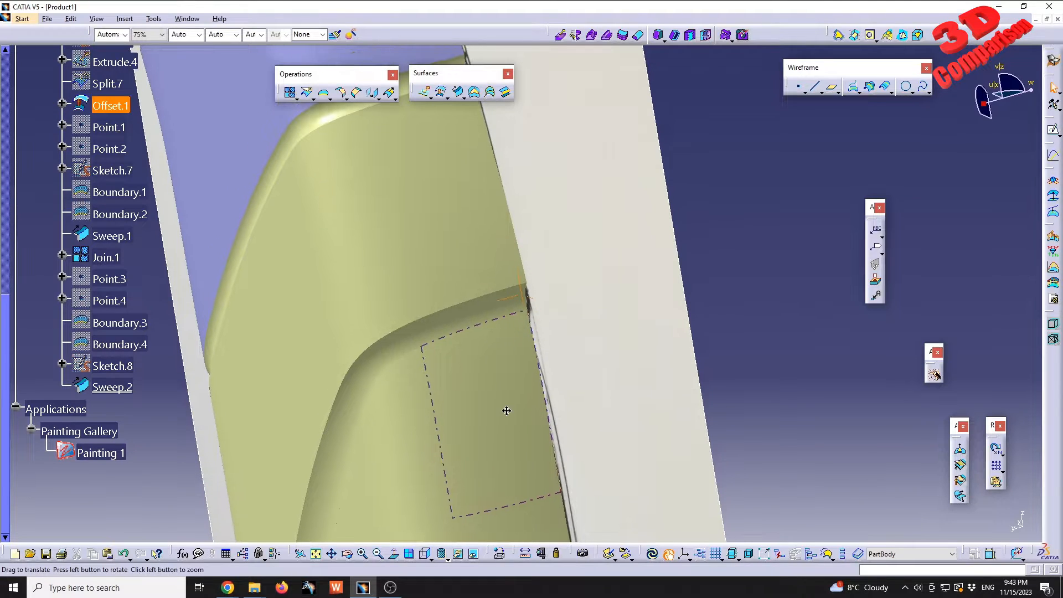
middle_click_drag(586, 369, 572, 280)
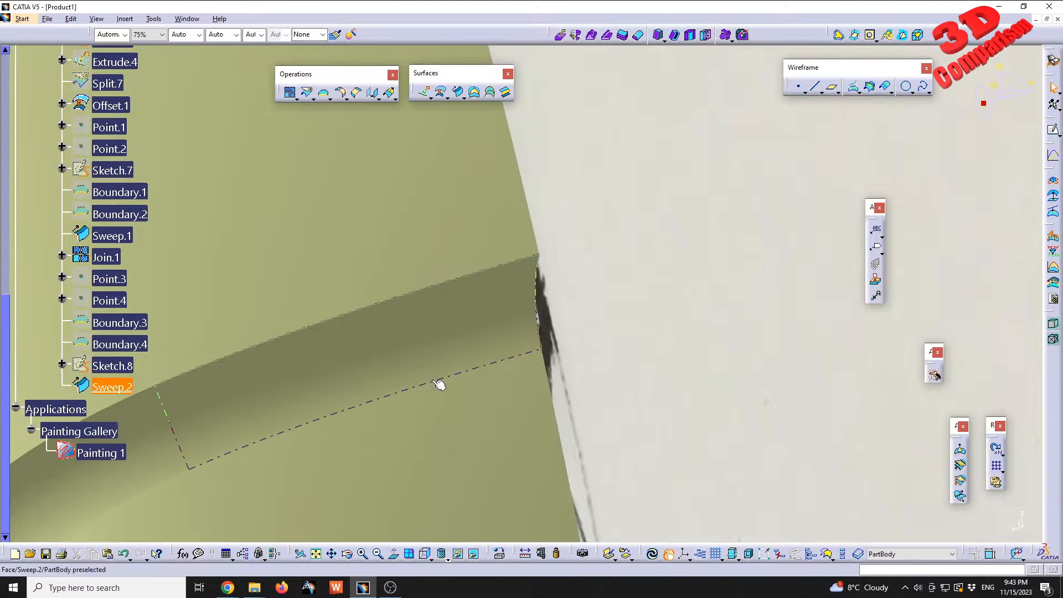
middle_click_drag(439, 380, 505, 232)
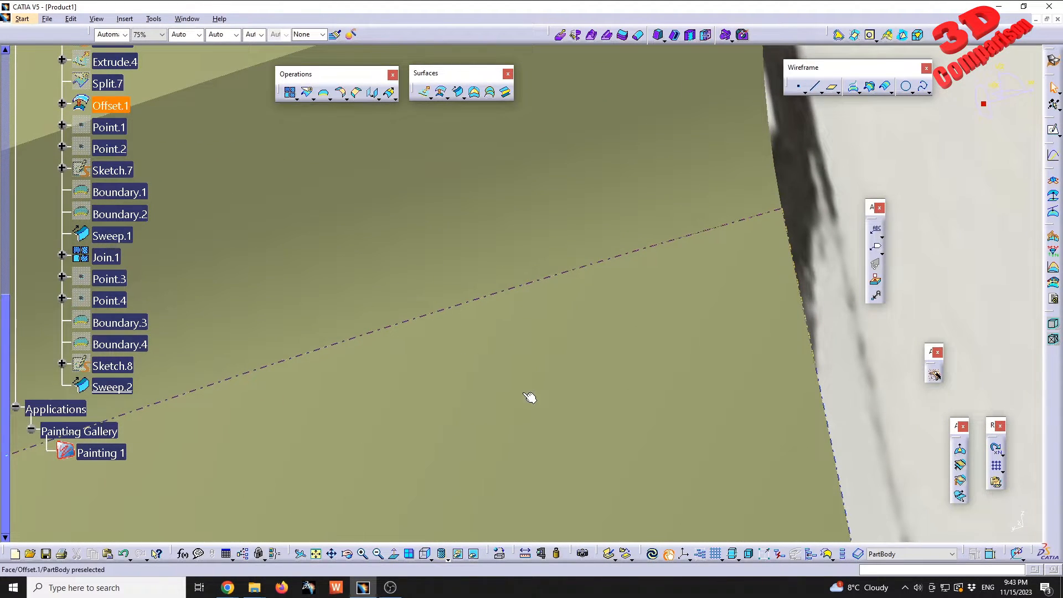
middle_click_drag(529, 396, 557, 554)
middle_click_drag(800, 354, 746, 344)
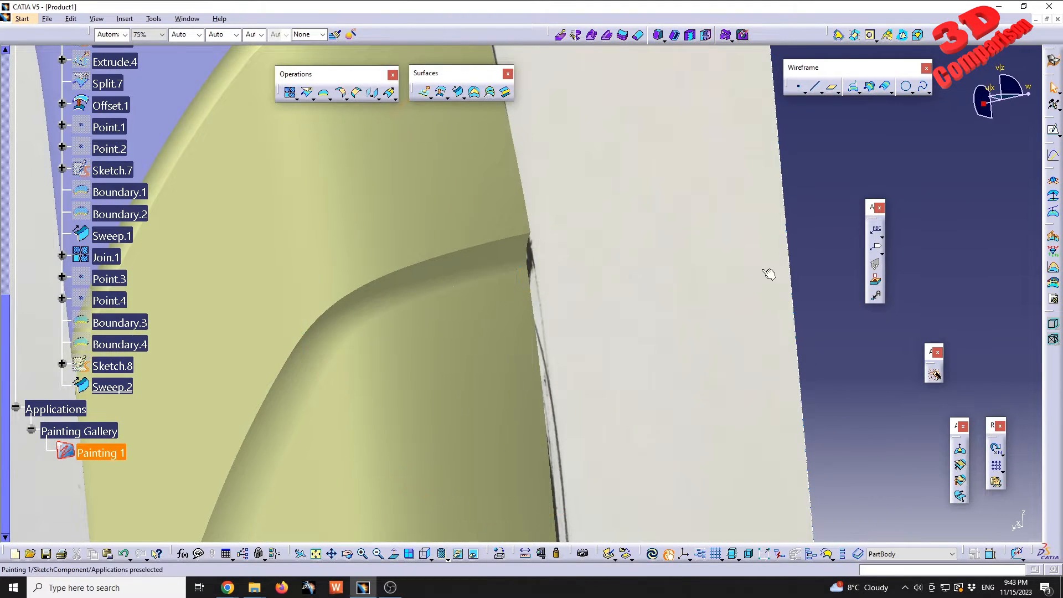
left_click(289, 92)
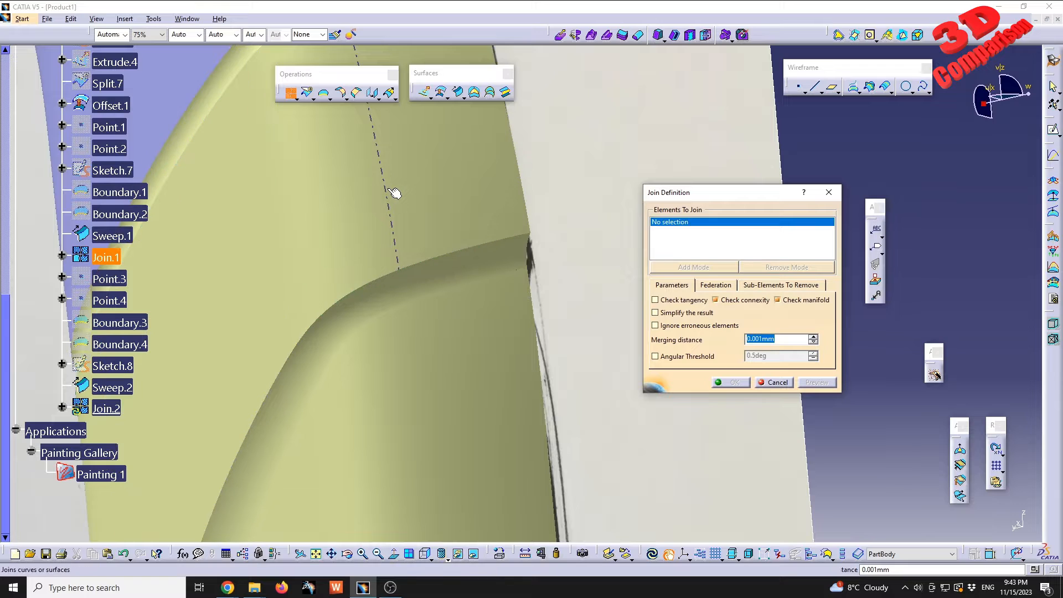
left_click(114, 262)
left_click(421, 290)
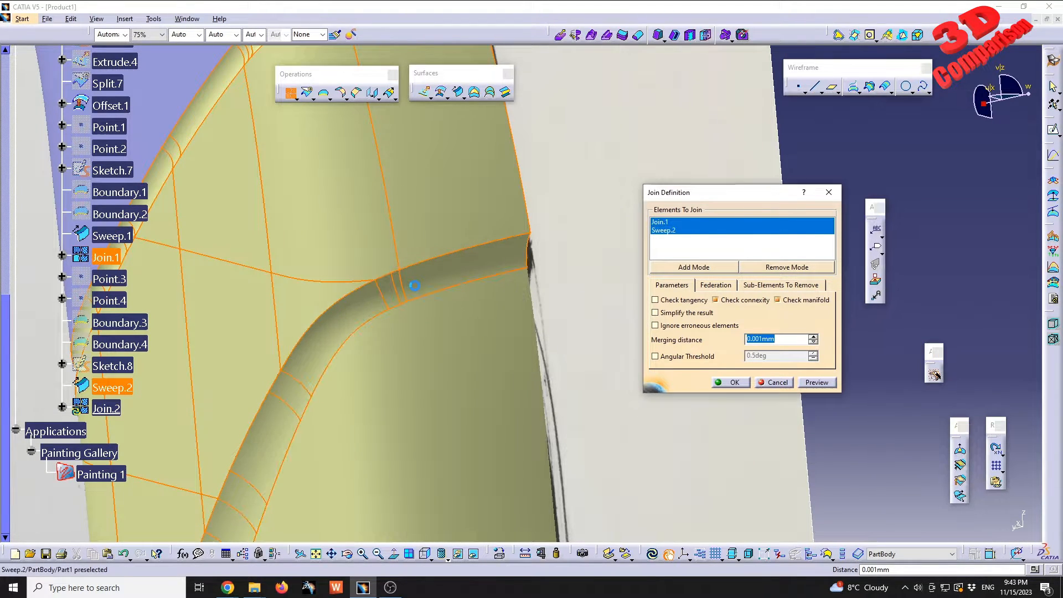
left_click(441, 340)
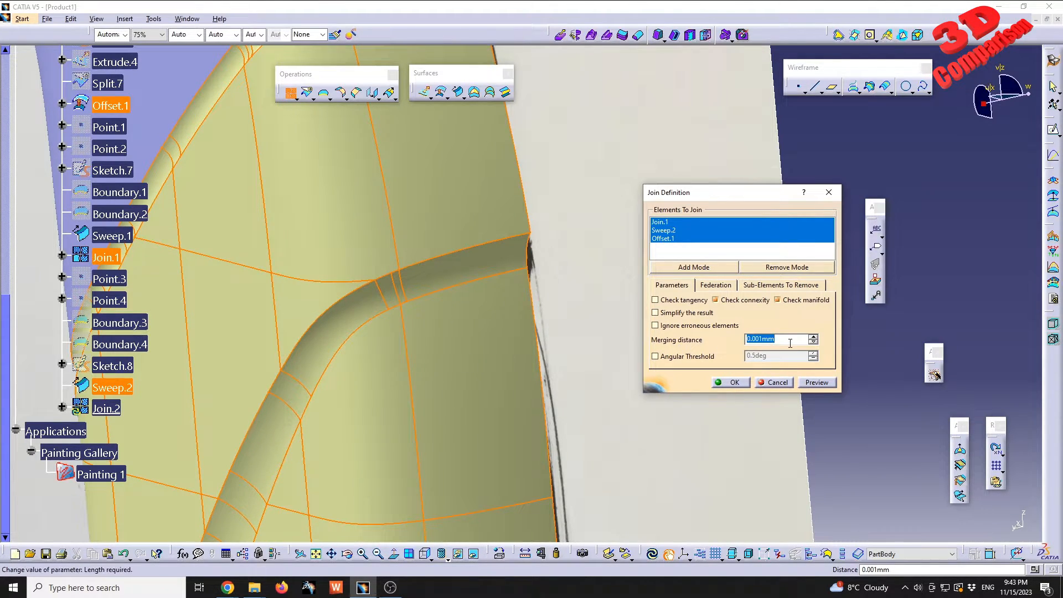
left_click(817, 382)
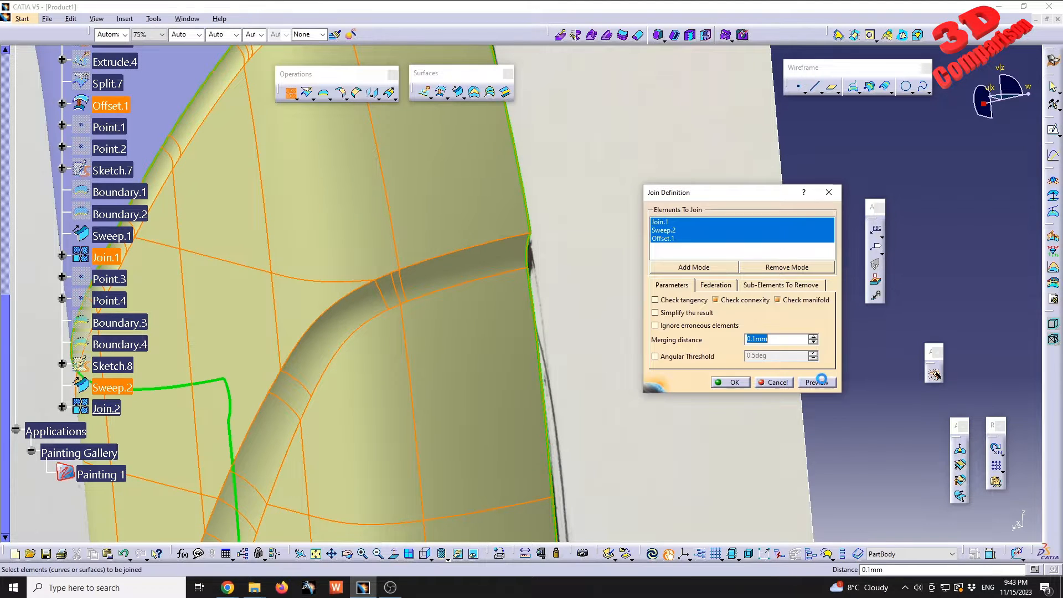
middle_click_drag(500, 302, 565, 328)
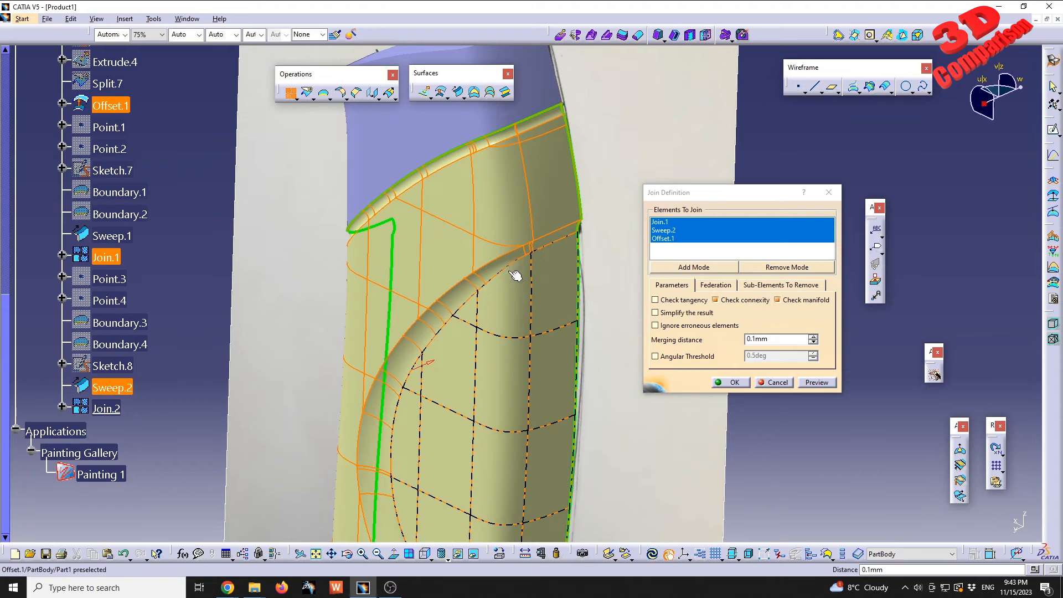
left_click(732, 382)
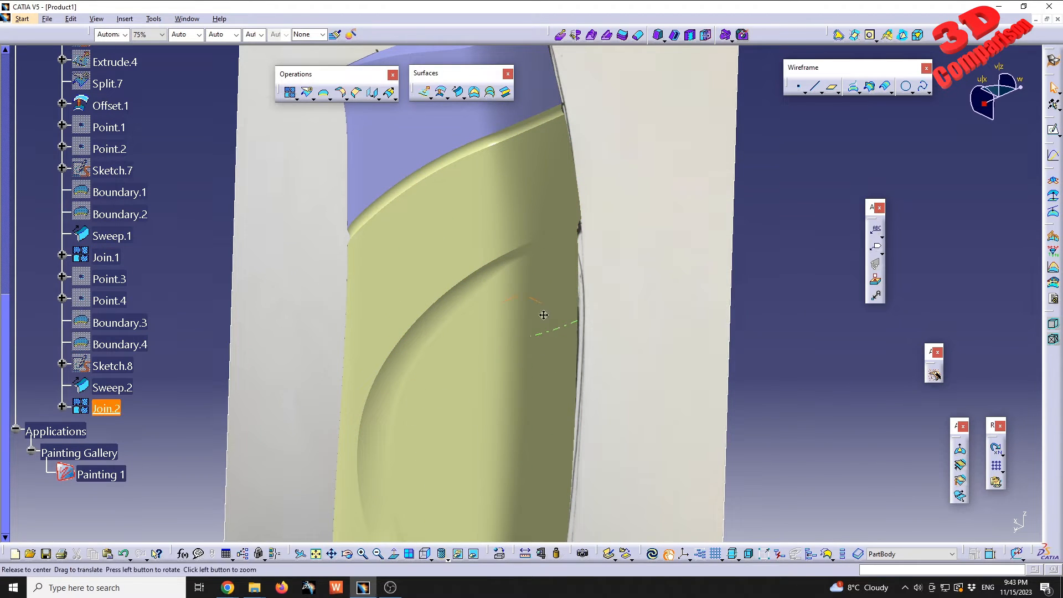
Hide the reference image Painting 1 and examine the side groove and the groove edge below the cap
middle_click_drag(543, 314, 603, 443)
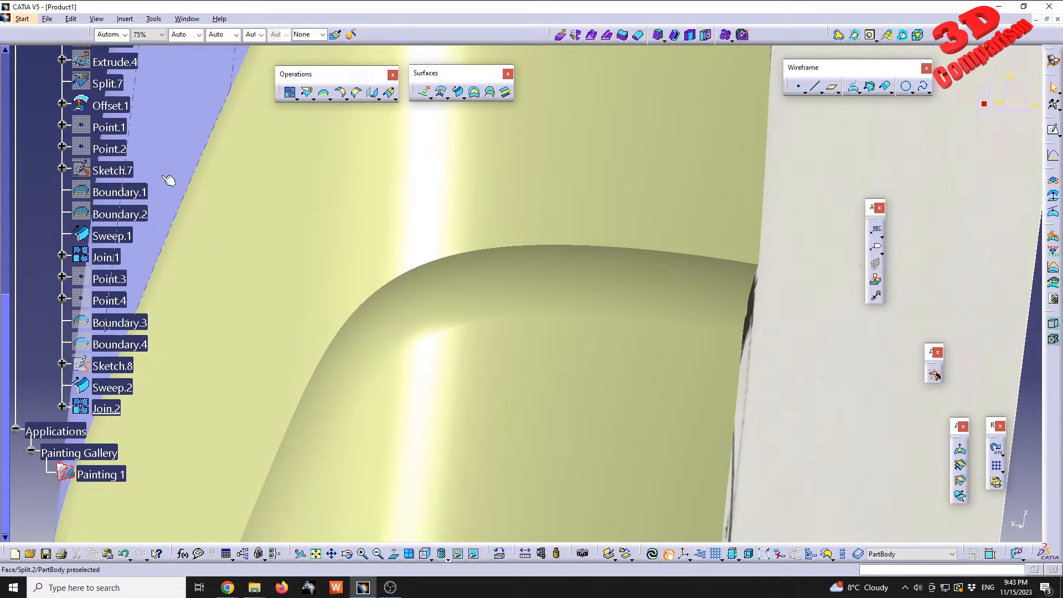
mouse_move(267, 160)
middle_mouse_down()
mouse_move(450, 211)
mouse_move(482, 260)
mouse_move(450, 230)
mouse_move(525, 328)
mouse_move(500, 396)
mouse_move(488, 387)
mouse_move(526, 294)
mouse_move(542, 342)
mouse_move(487, 339)
mouse_move(562, 138)
mouse_move(543, 214)
mouse_move(559, 167)
mouse_move(548, 356)
mouse_move(587, 334)
mouse_move(622, 339)
mouse_move(455, 268)
mouse_move(499, 310)
mouse_move(475, 311)
mouse_move(559, 329)
mouse_move(633, 273)
middle_mouse_up()
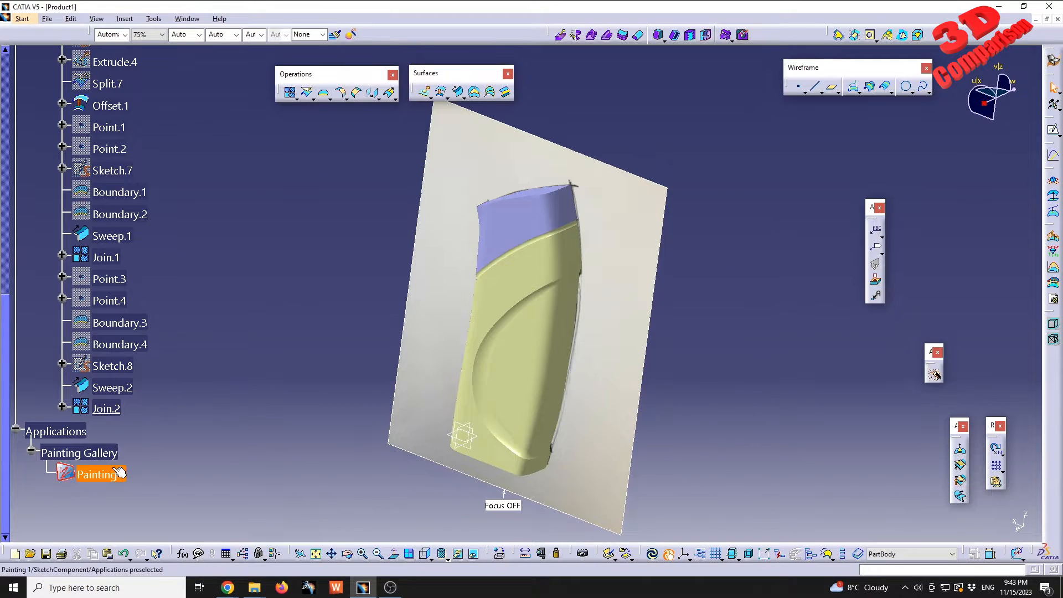
right_click(112, 475)
left_click(145, 274)
mouse_move(631, 327)
middle_mouse_down()
mouse_move(359, 337)
mouse_move(624, 332)
mouse_move(499, 332)
mouse_move(531, 245)
mouse_move(667, 240)
mouse_move(608, 266)
mouse_move(553, 356)
mouse_move(475, 249)
mouse_move(516, 335)
mouse_move(427, 260)
middle_mouse_up()
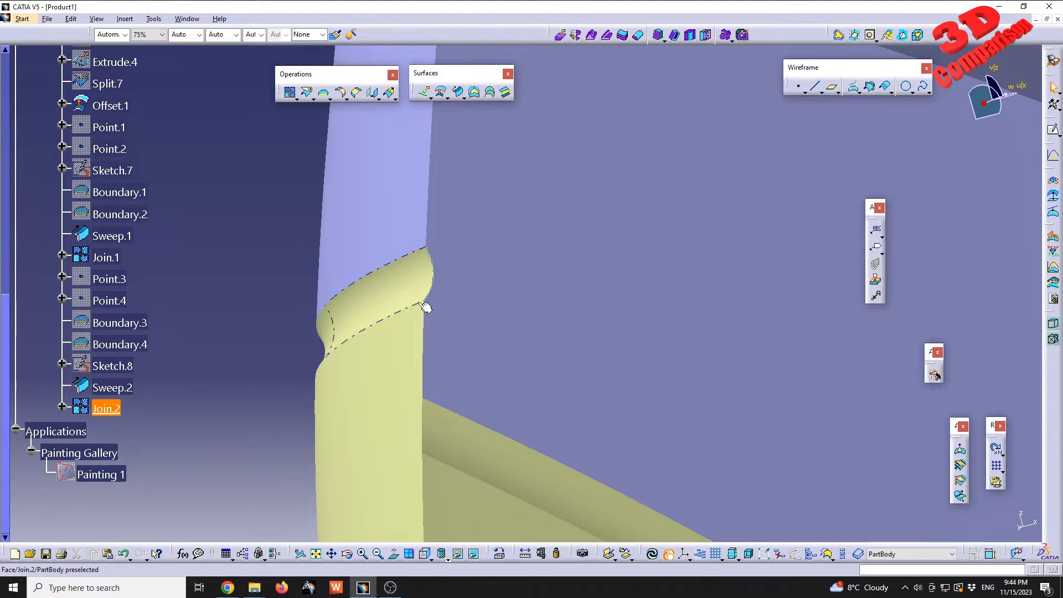
middle_click_drag(431, 251, 523, 325)
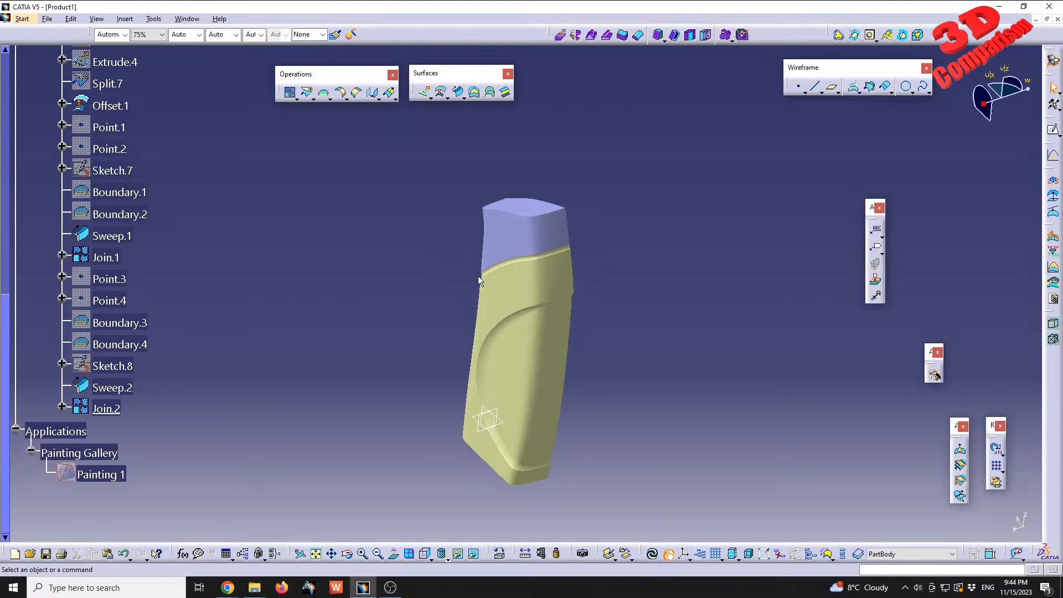
Locate the cap surface in the tree and review the definition of Join.2
left_click(556, 237)
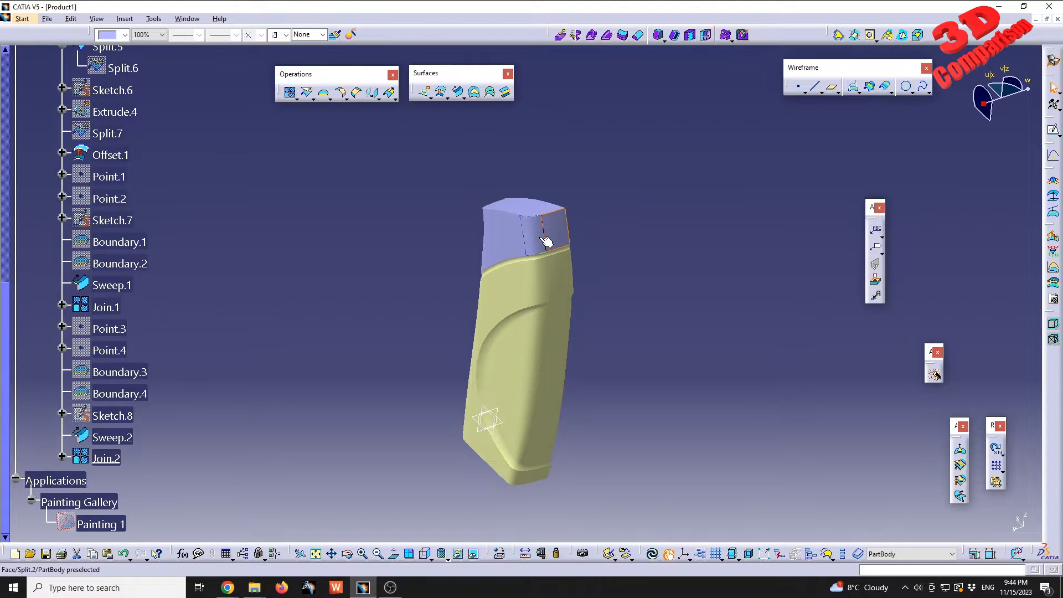
left_click(638, 222)
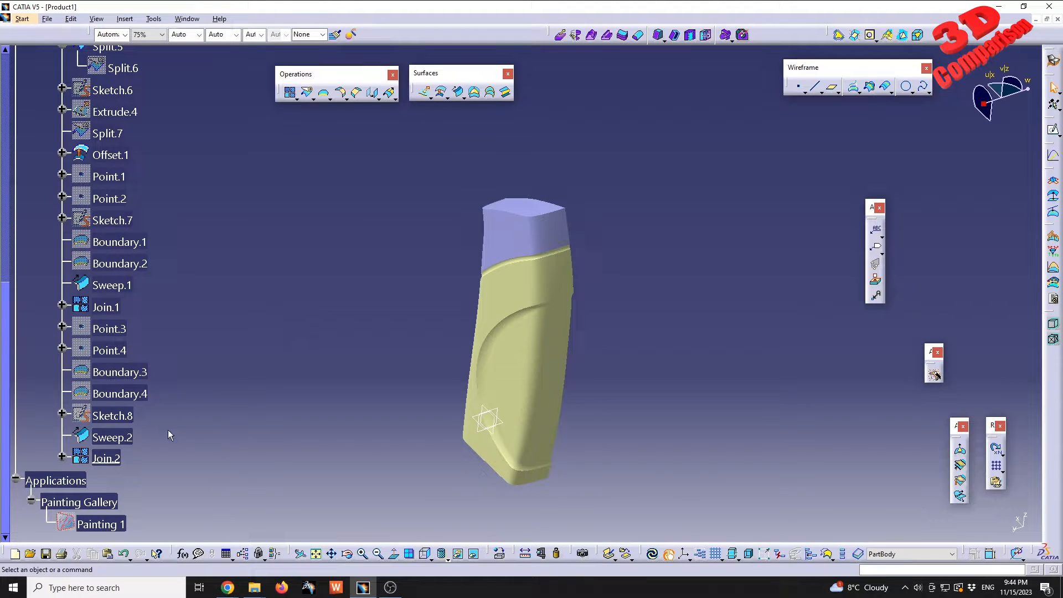
double_click(105, 457)
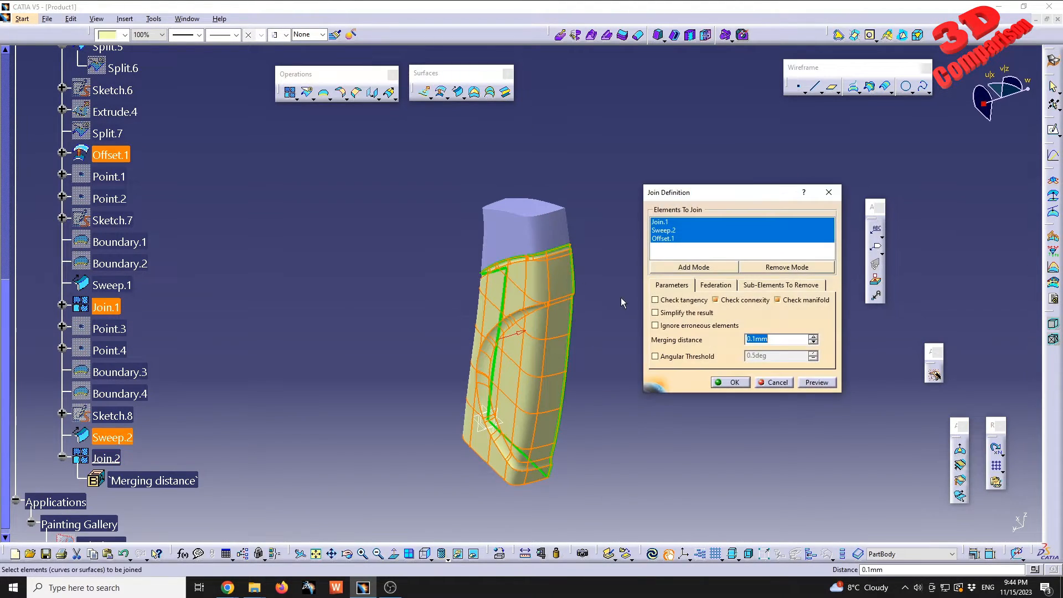
left_click(782, 382)
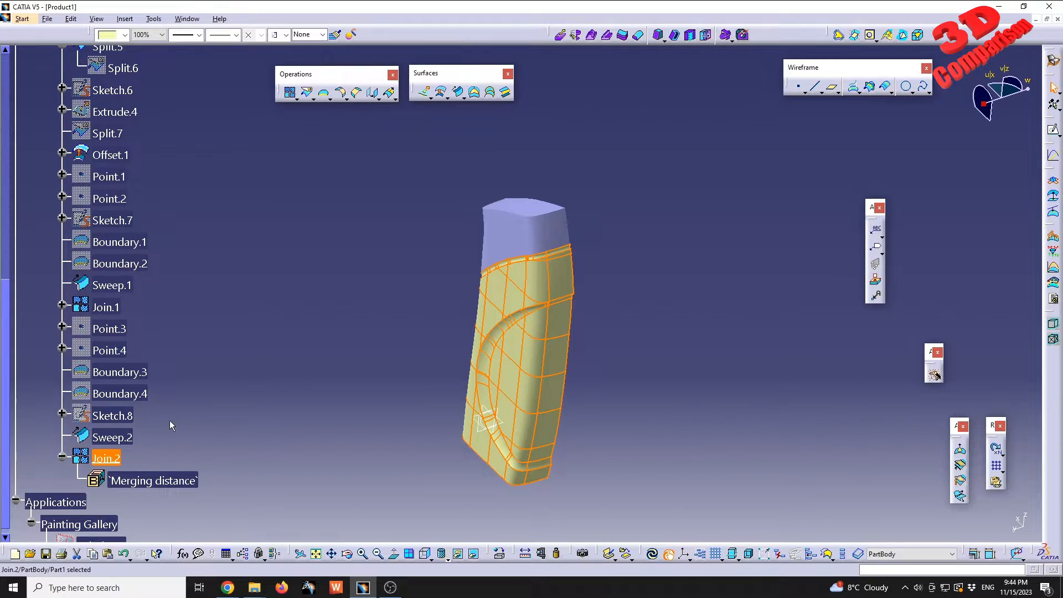
Mirror Join.2 about the zx plane with Symmetry to create the other half of the bottle body
left_click(115, 463)
left_click(378, 98)
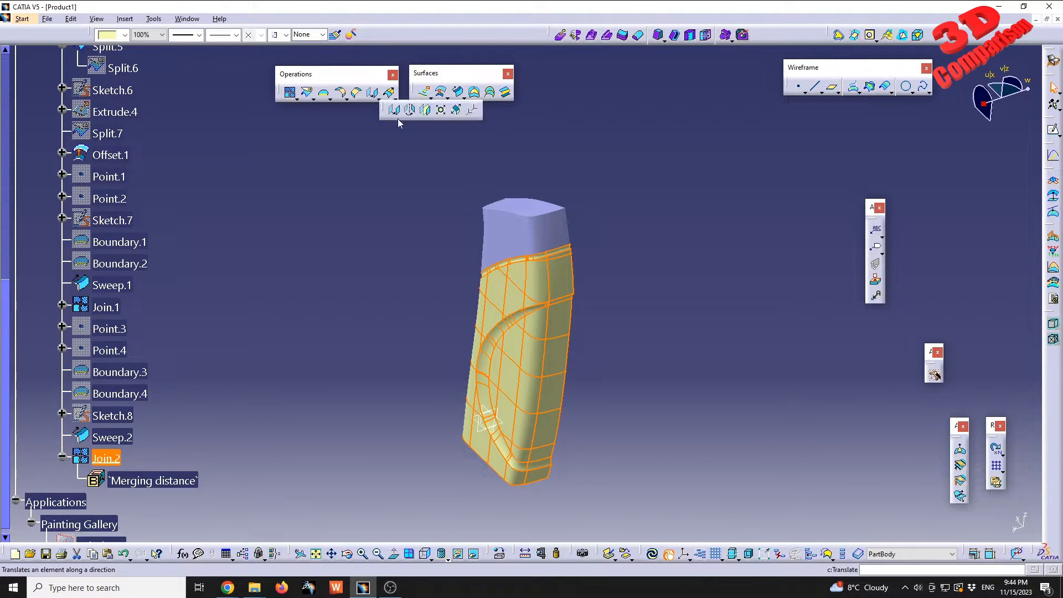
left_click(428, 110)
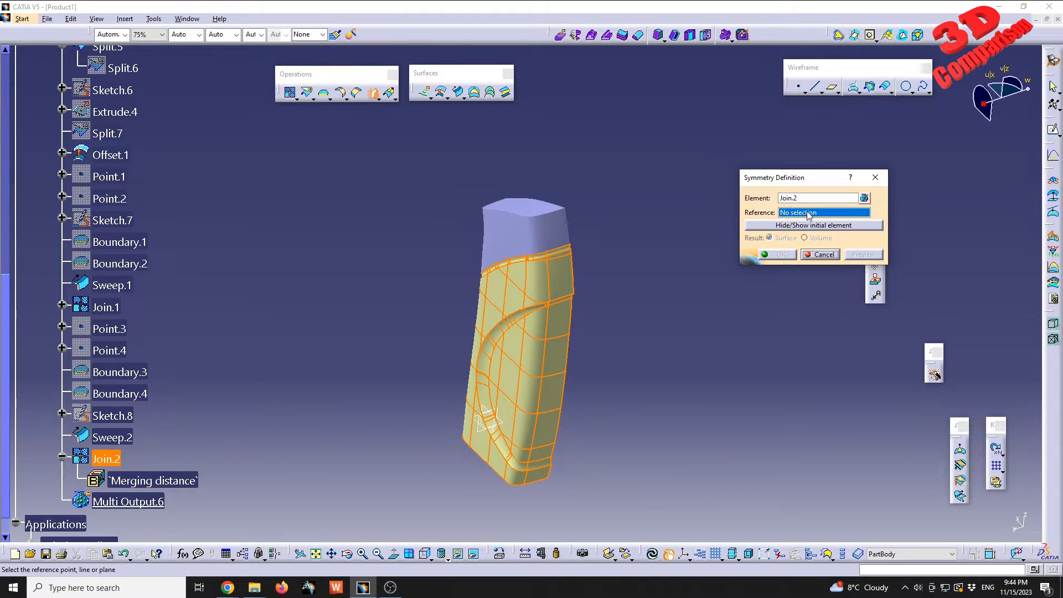
left_click(490, 413)
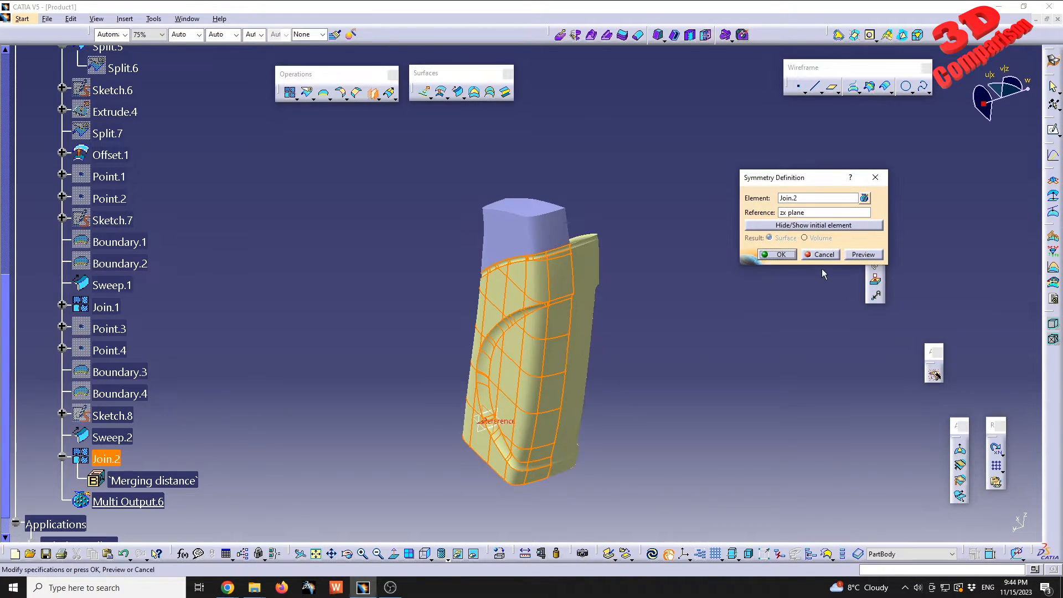
left_click(779, 254)
Join the mirrored half Symmetry.1 with Join.2 into one complete bottle body surface
middle_click_drag(701, 332, 485, 410)
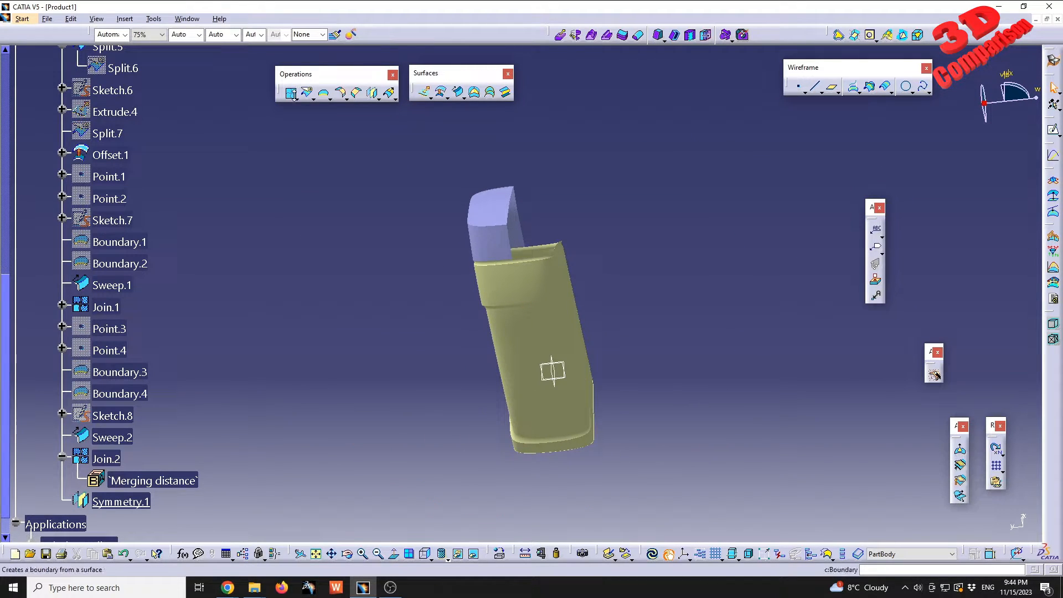
left_click(291, 92)
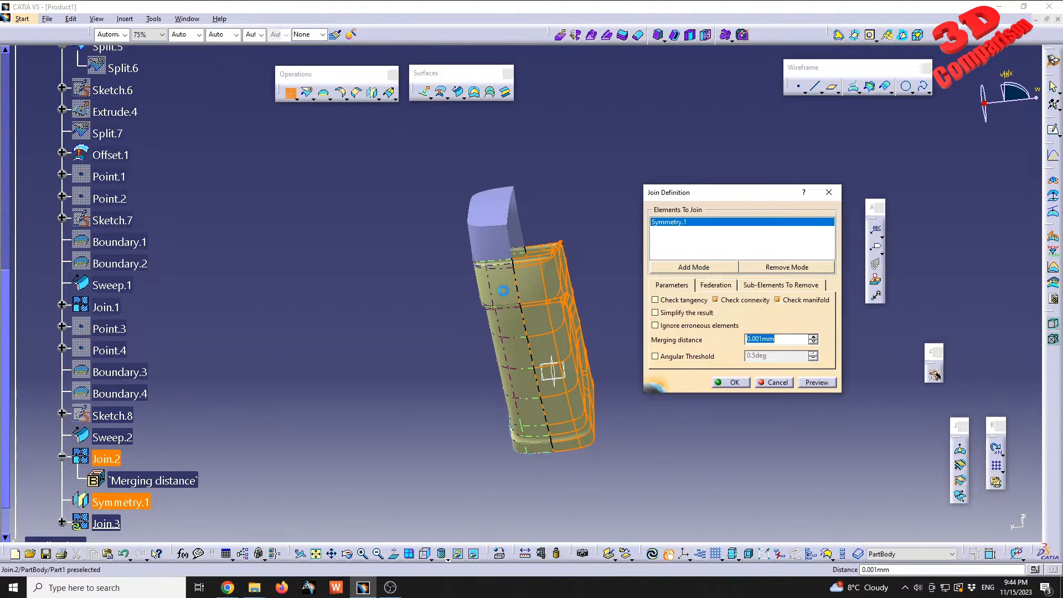
left_click(502, 290)
left_click(731, 381)
Rename the joined bottle body surface as Base in its feature properties
left_click(106, 523)
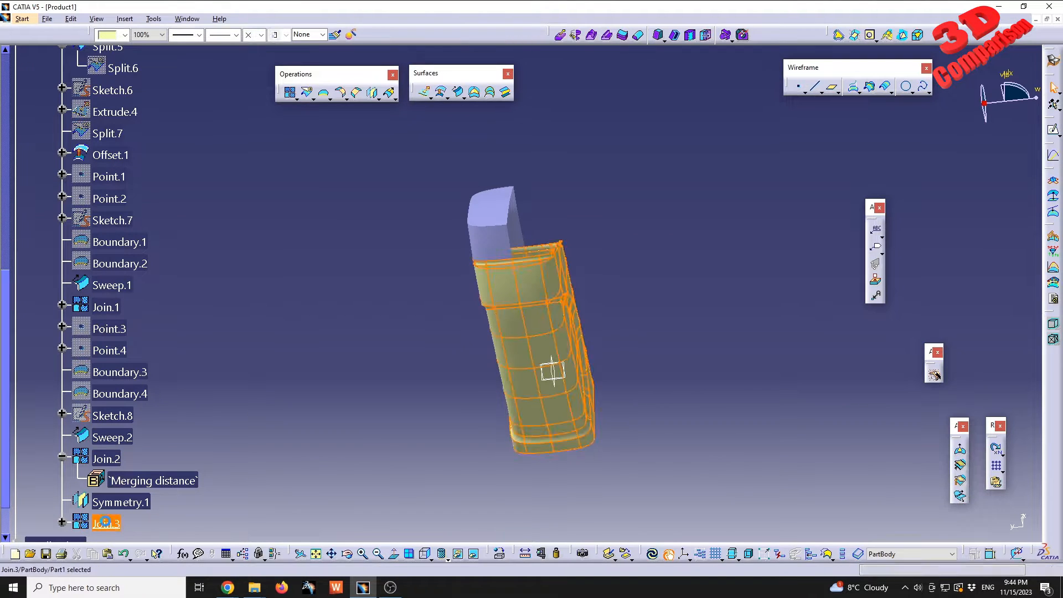
right_click(106, 520)
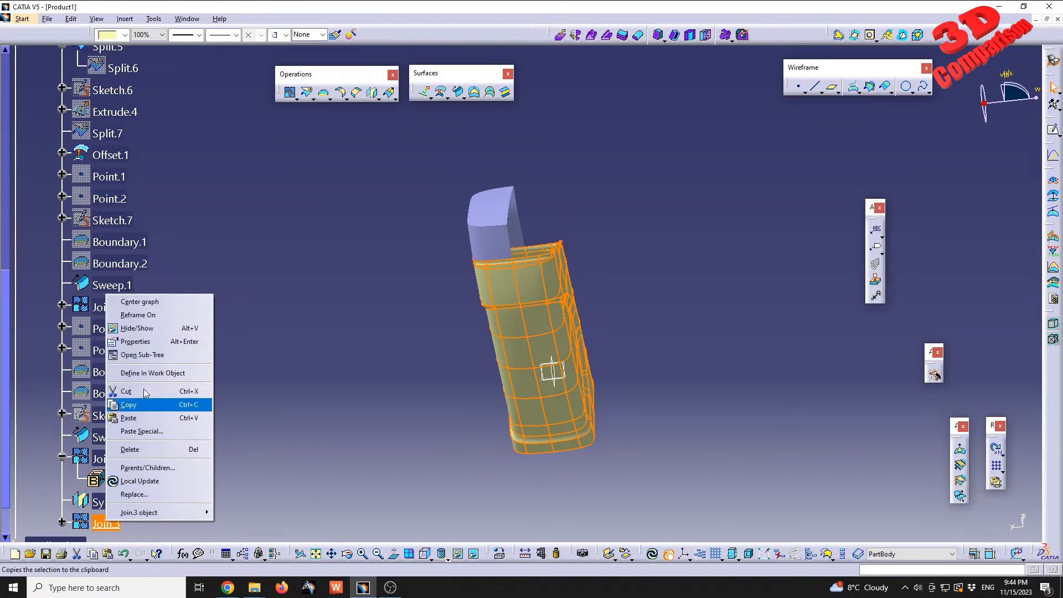
left_click(152, 339)
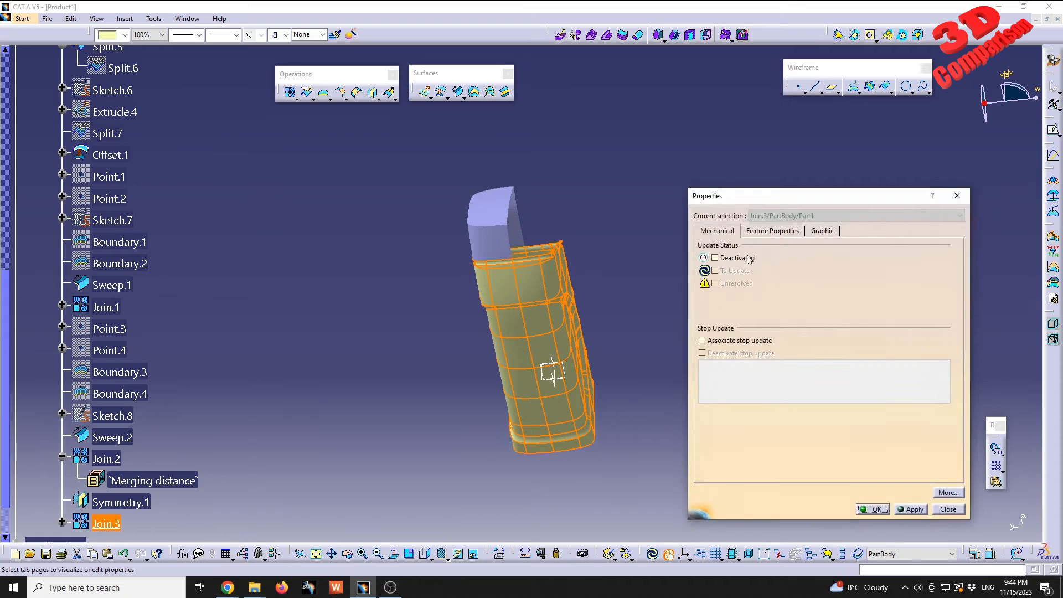
left_click(774, 231)
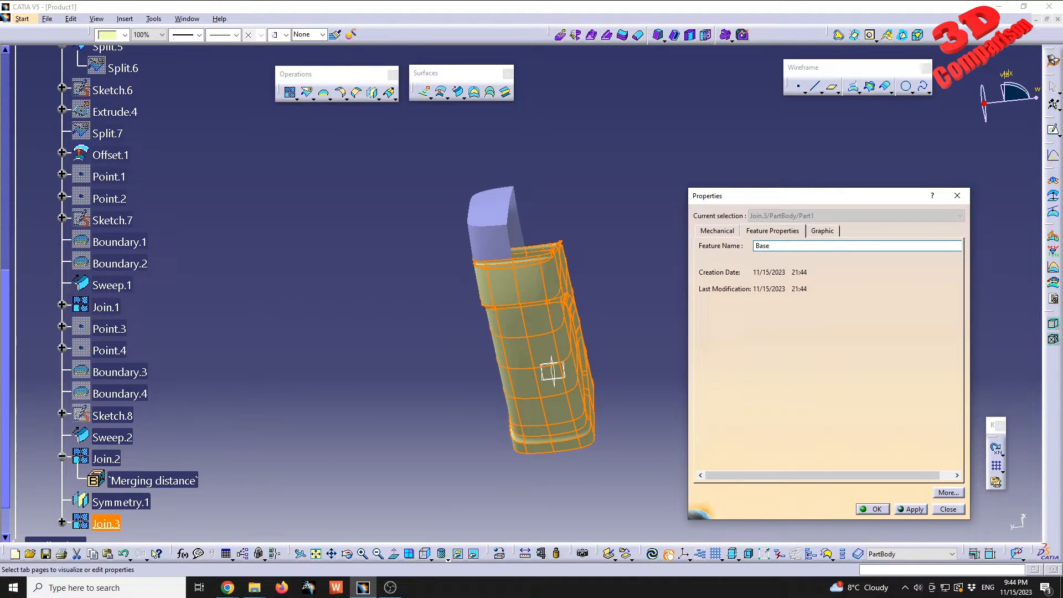
key("Return")
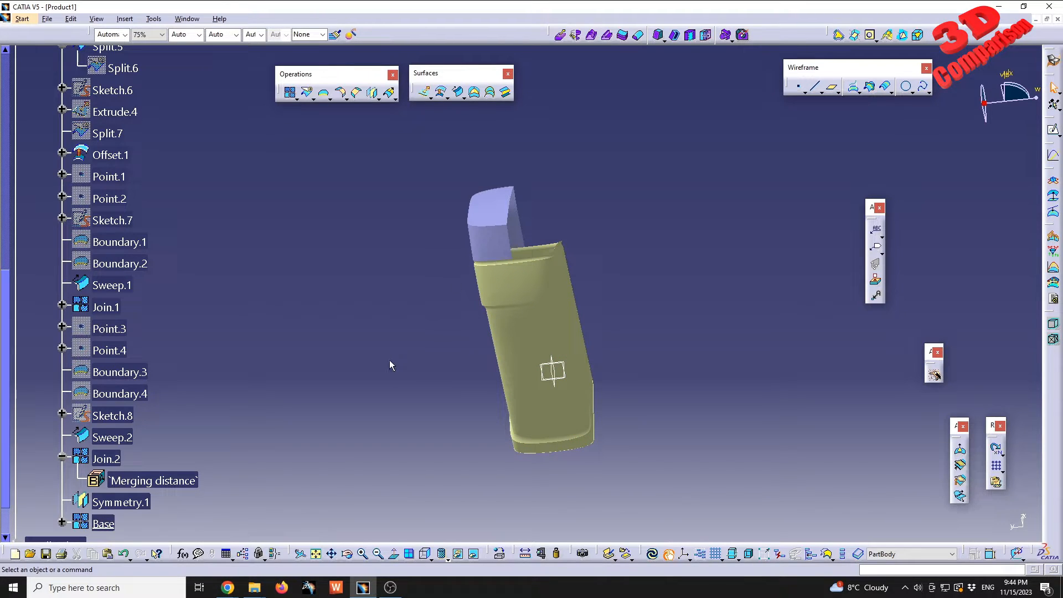
Mirror the cap surface Split.2 about the zx plane with Symmetry to create the other half of the cap
middle_click_drag(390, 364, 439, 282)
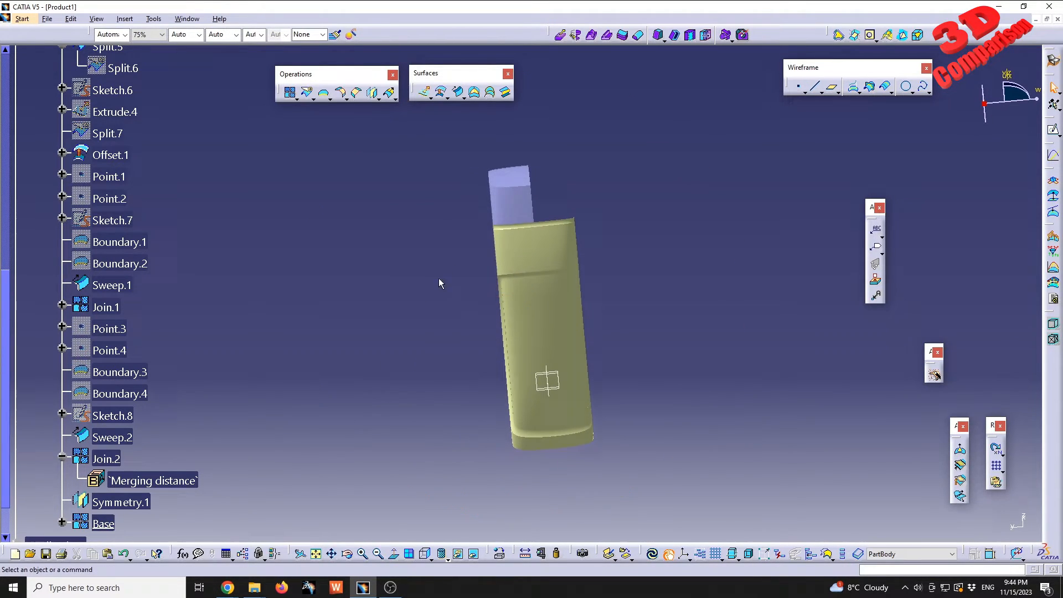
left_click(520, 201)
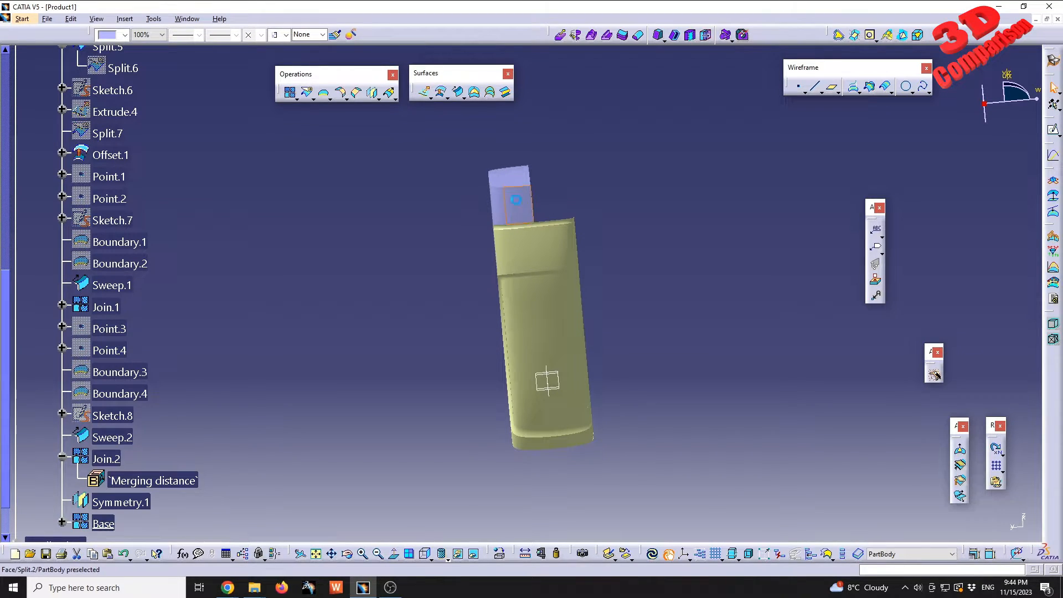
right_click(516, 200)
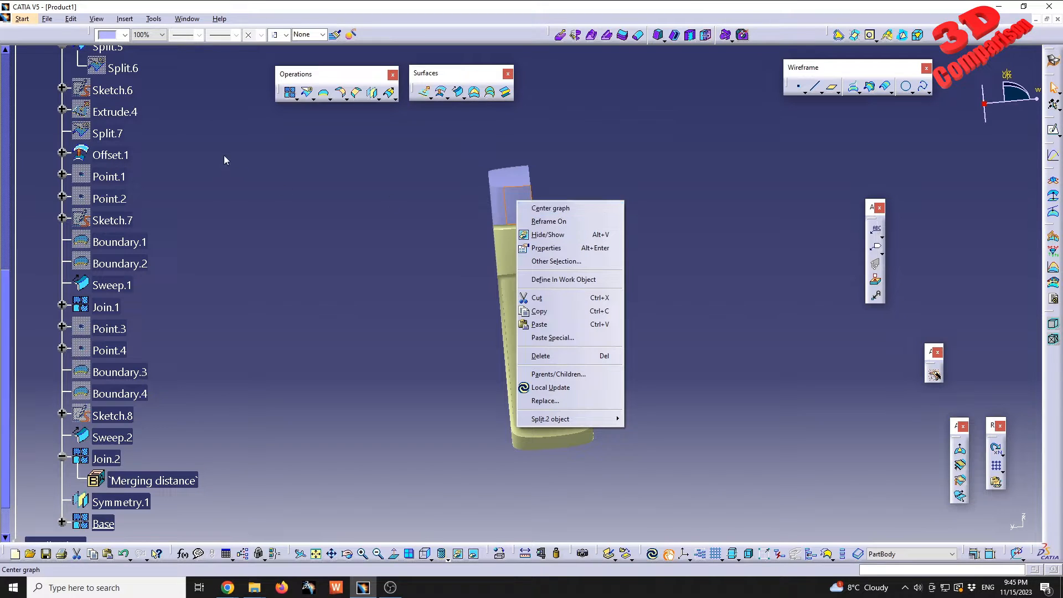
left_click(553, 208)
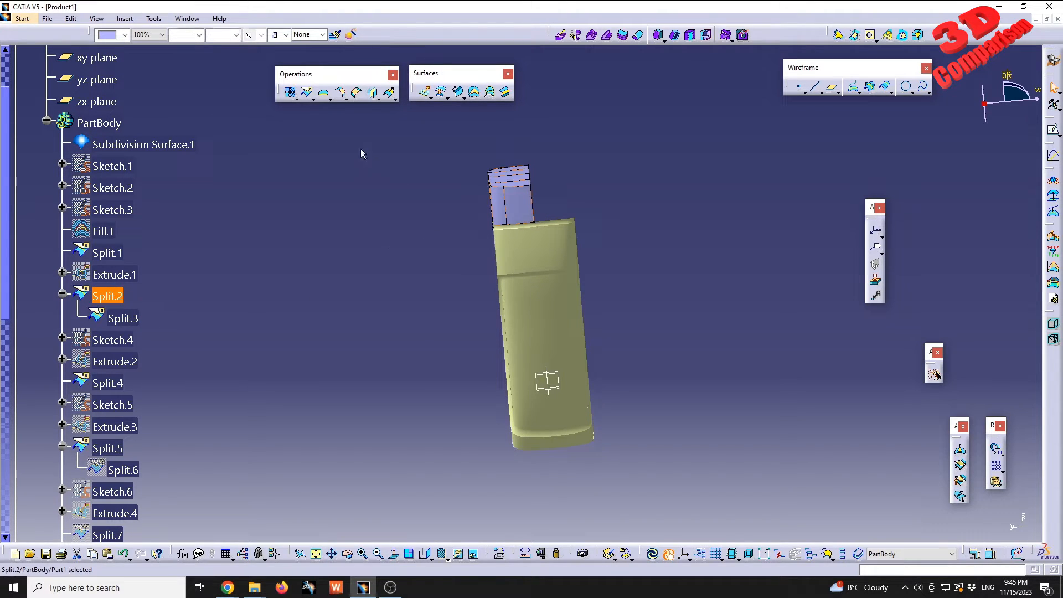
left_click(373, 92)
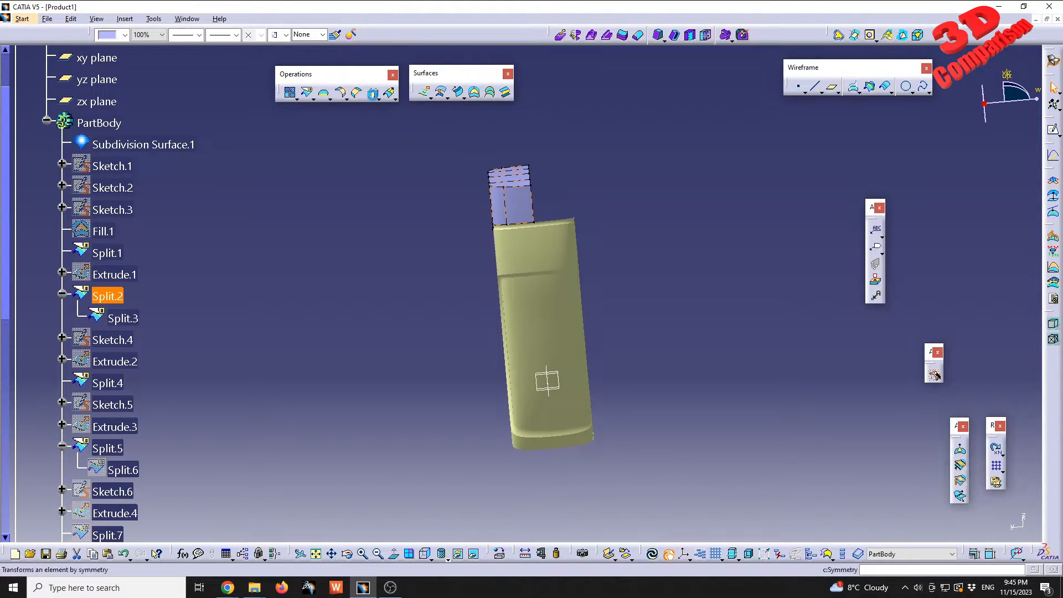
left_click(547, 381)
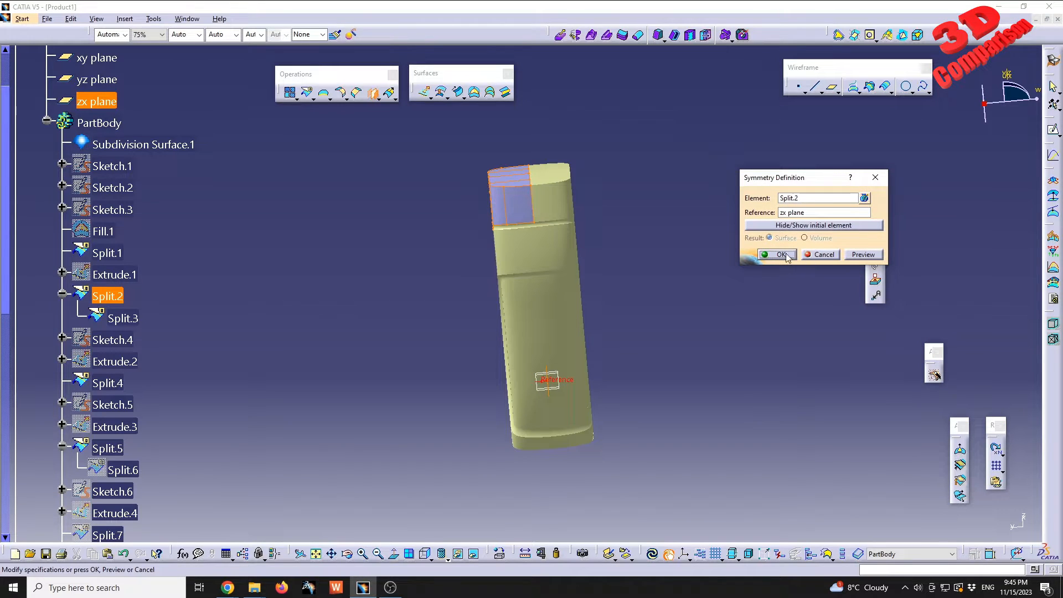
left_click(785, 254)
Join Split.2 with its mirrored half Symmetry.2 into one cap surface, using a 0.001 mm merging distance
left_click(289, 93)
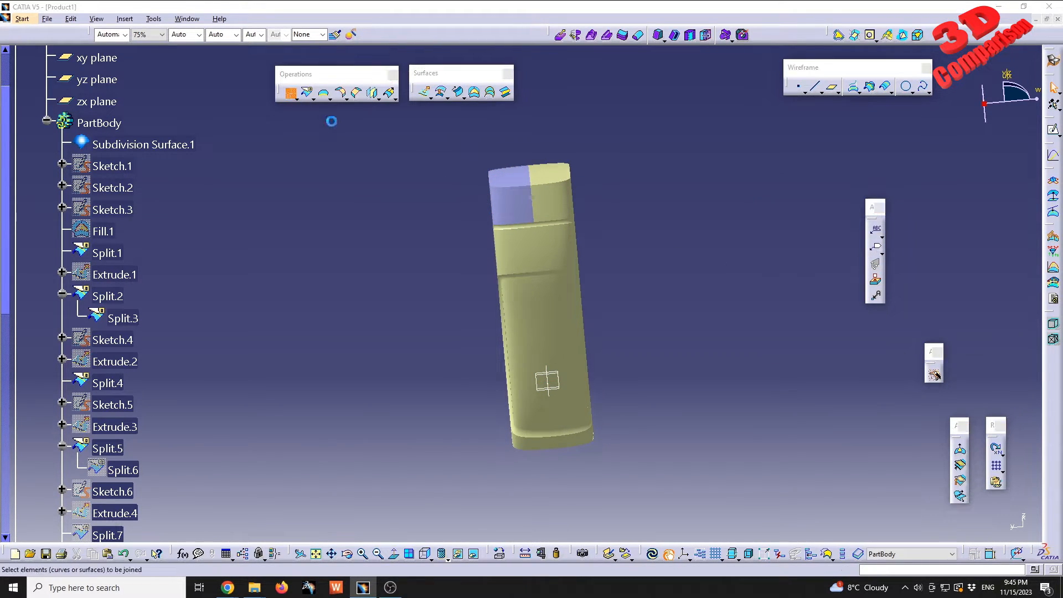
left_click(519, 207)
left_click(547, 186)
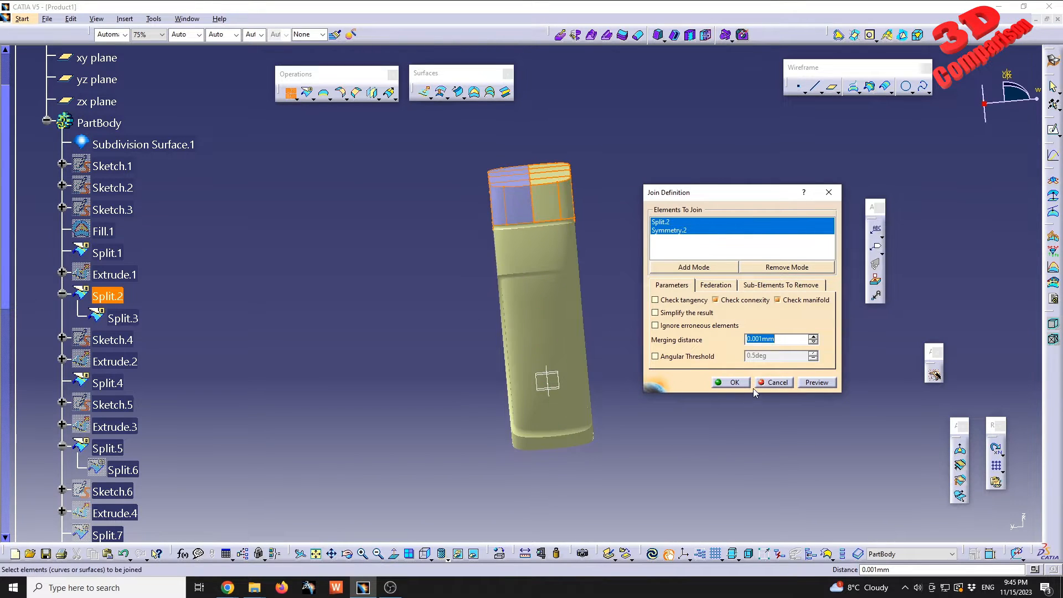
left_click(733, 382)
Locate the joined cap surface in the tree and rename it as Cap in its feature properties
middle_click_drag(589, 230, 614, 271)
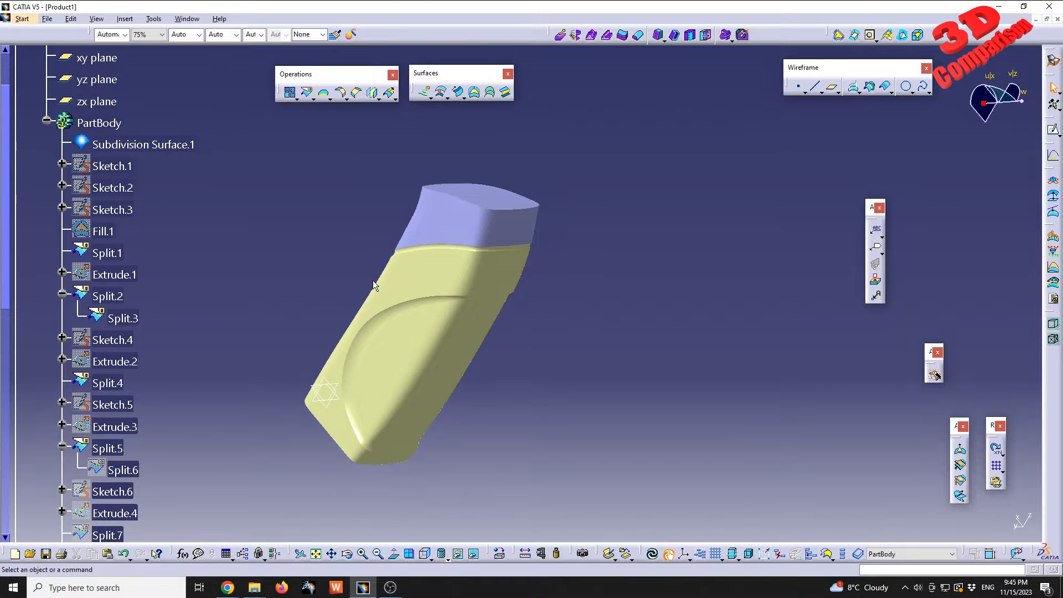
middle_click_drag(533, 241, 516, 225)
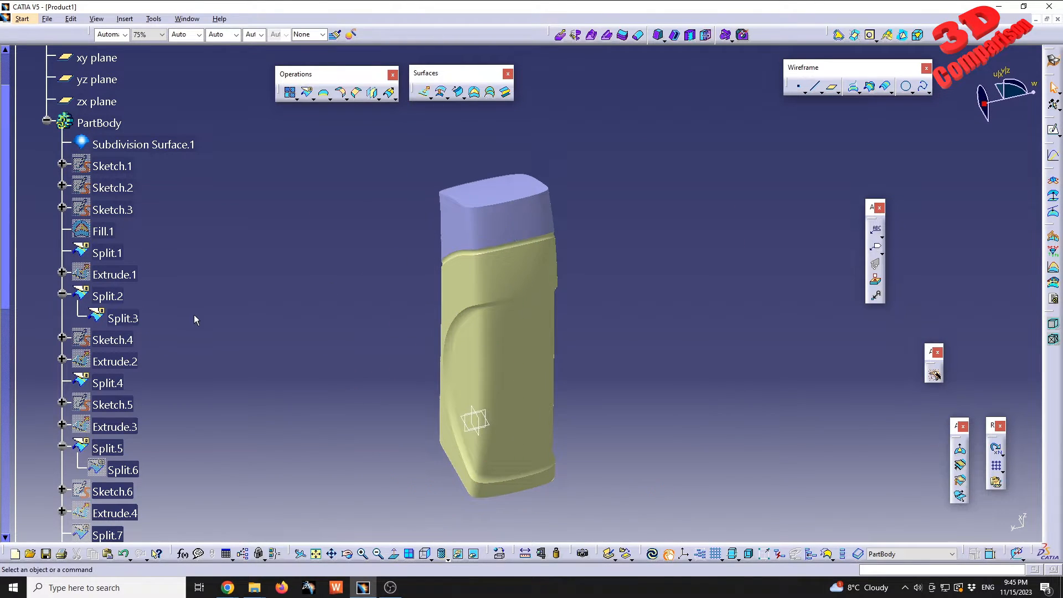
left_click(516, 240)
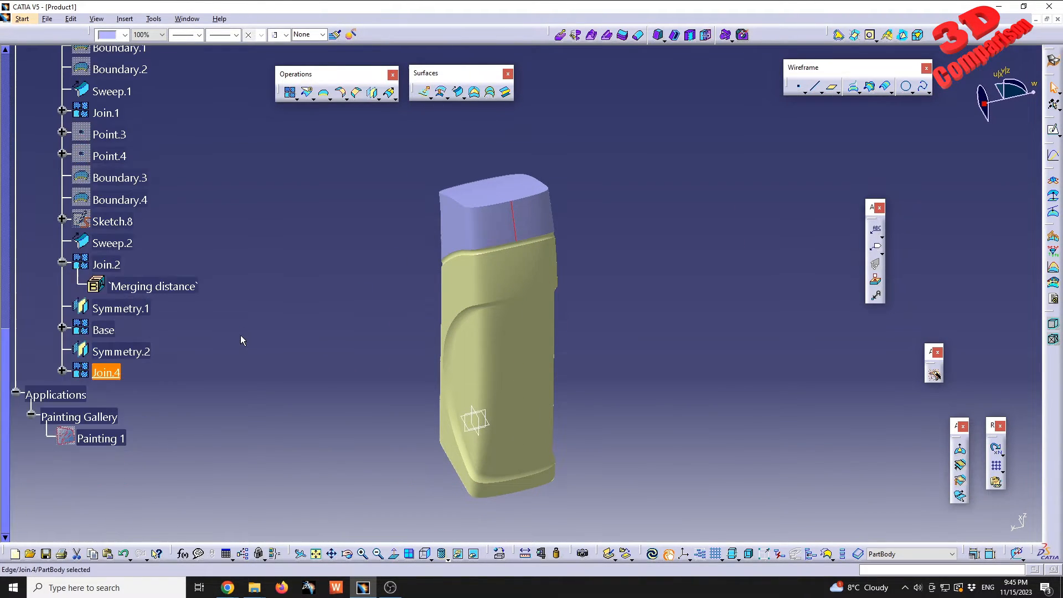
right_click(119, 276)
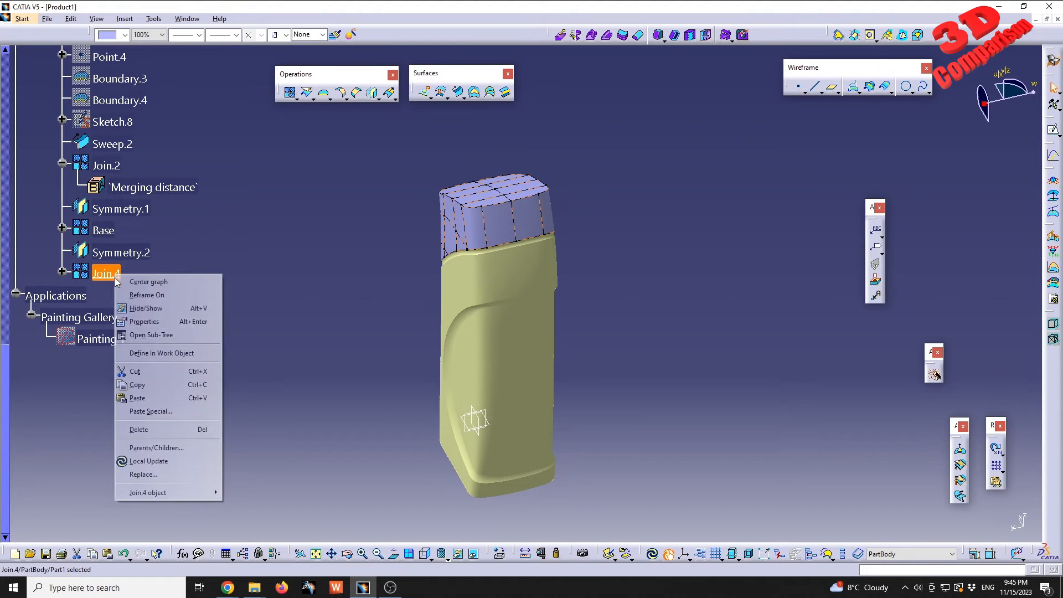
left_click(141, 321)
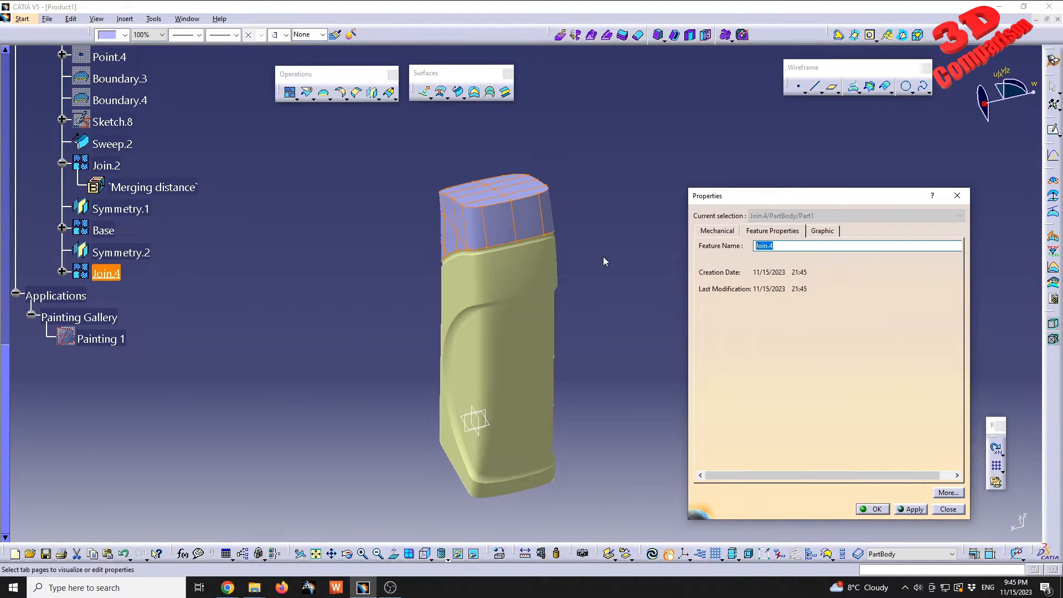
type("Cap")
key("Return")
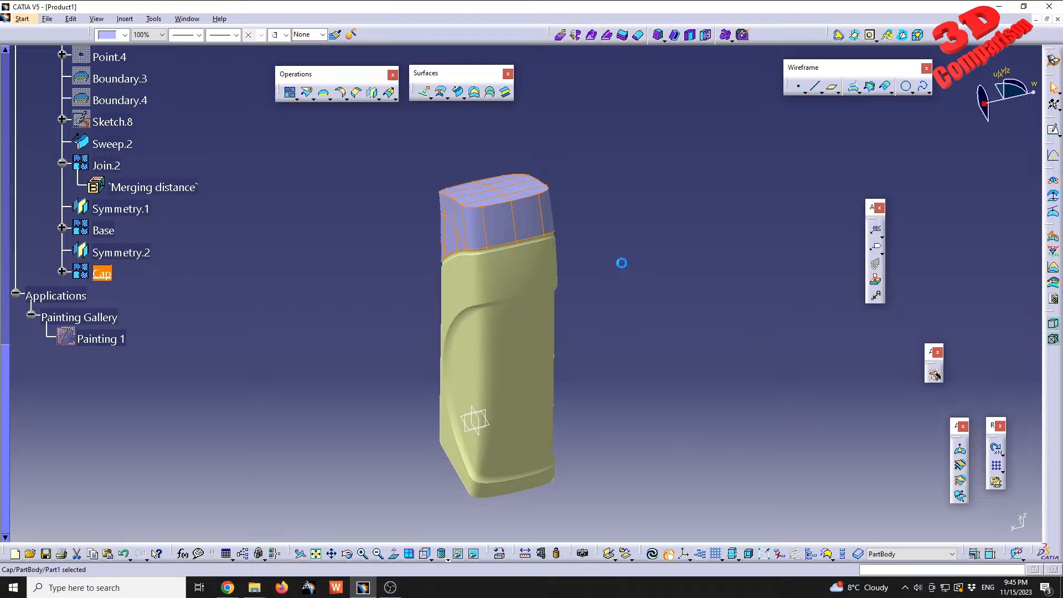
left_click(554, 295)
Apply a 5 mm edge fillet with tangency propagation around the top edge of the cap
middle_click_drag(554, 294, 346, 323)
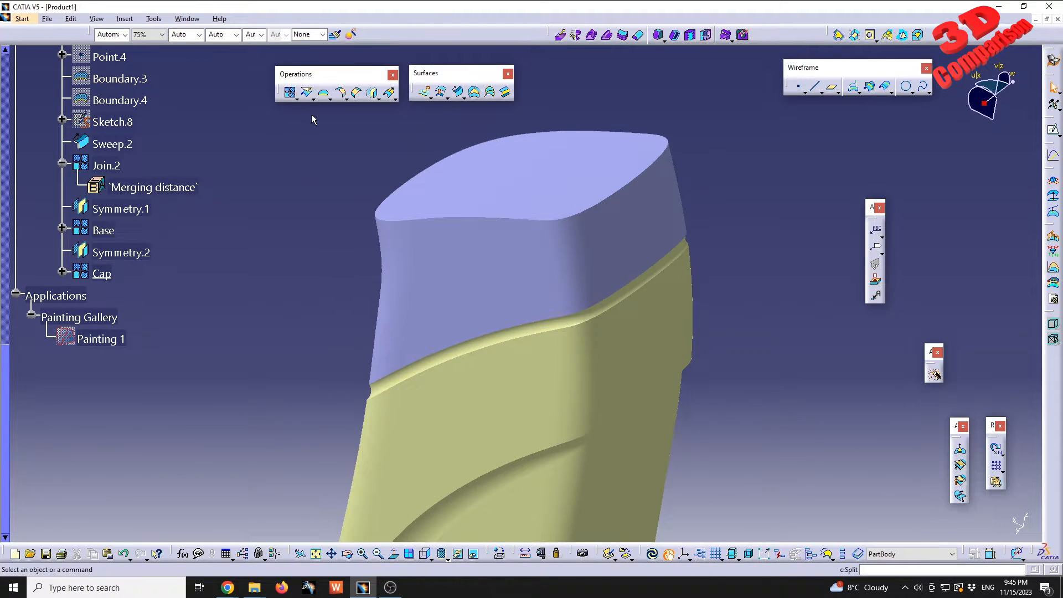
left_click(346, 101)
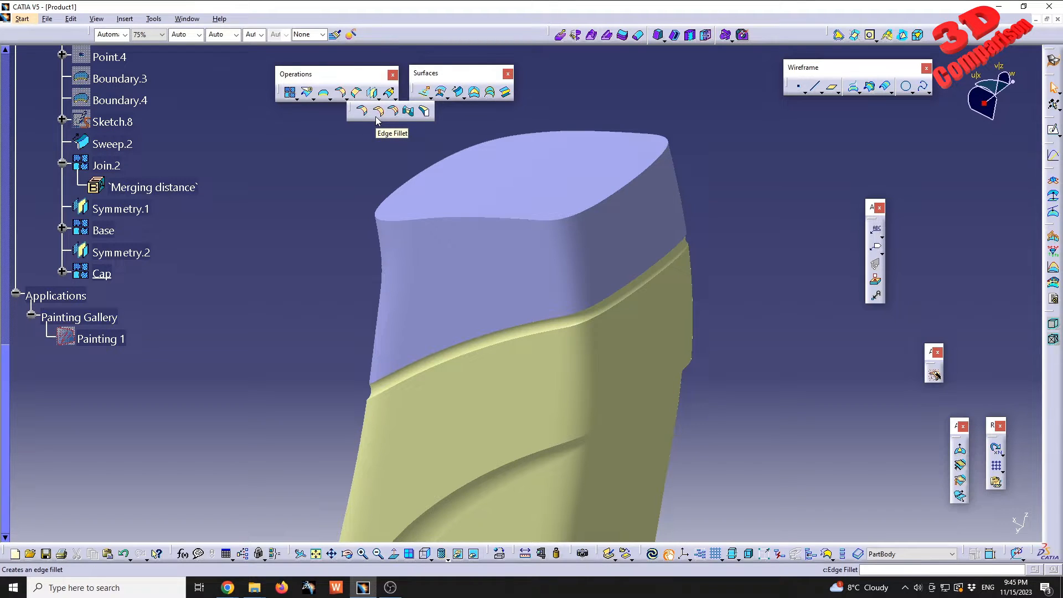
left_click(381, 112)
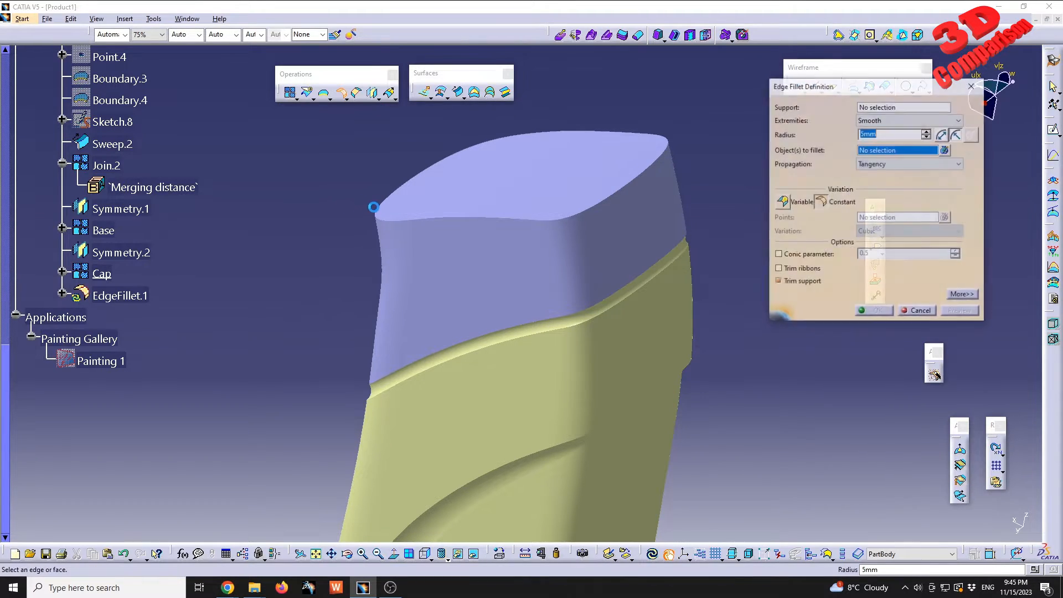
left_click_drag(829, 89, 815, 182)
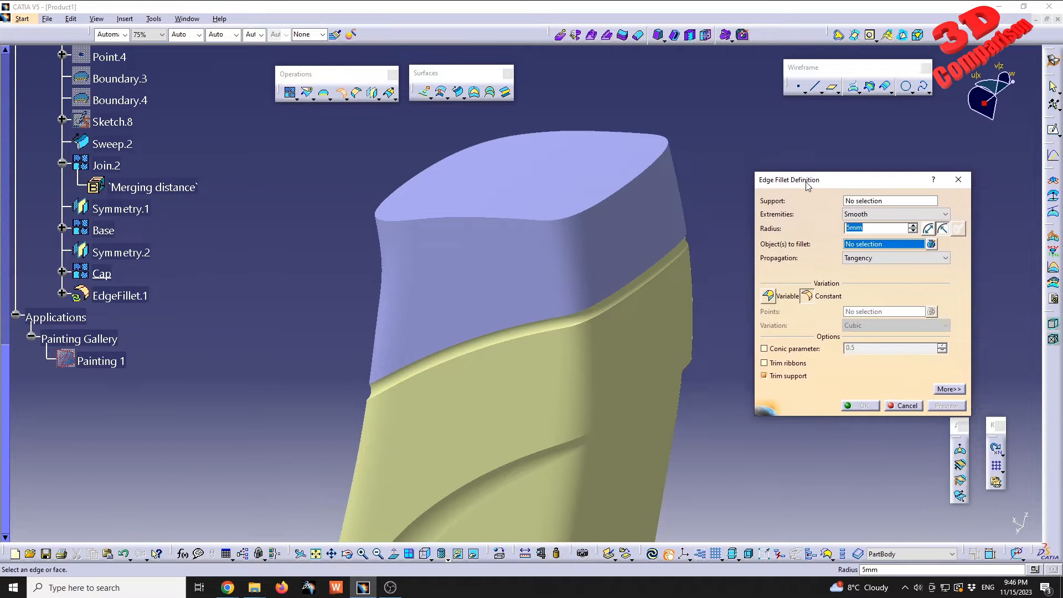
left_click(520, 219)
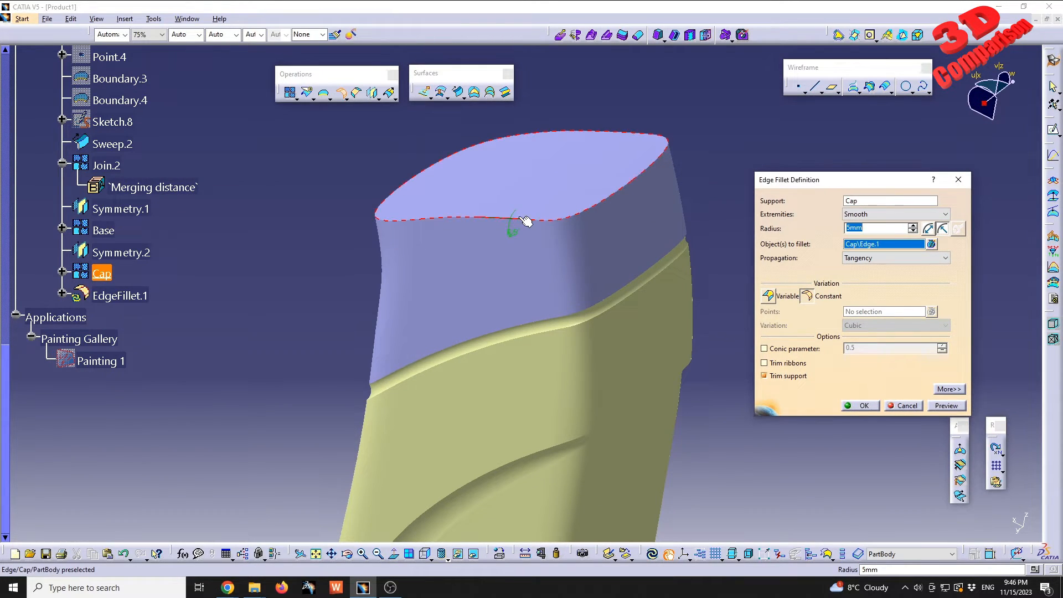
middle_click_drag(569, 230, 501, 263)
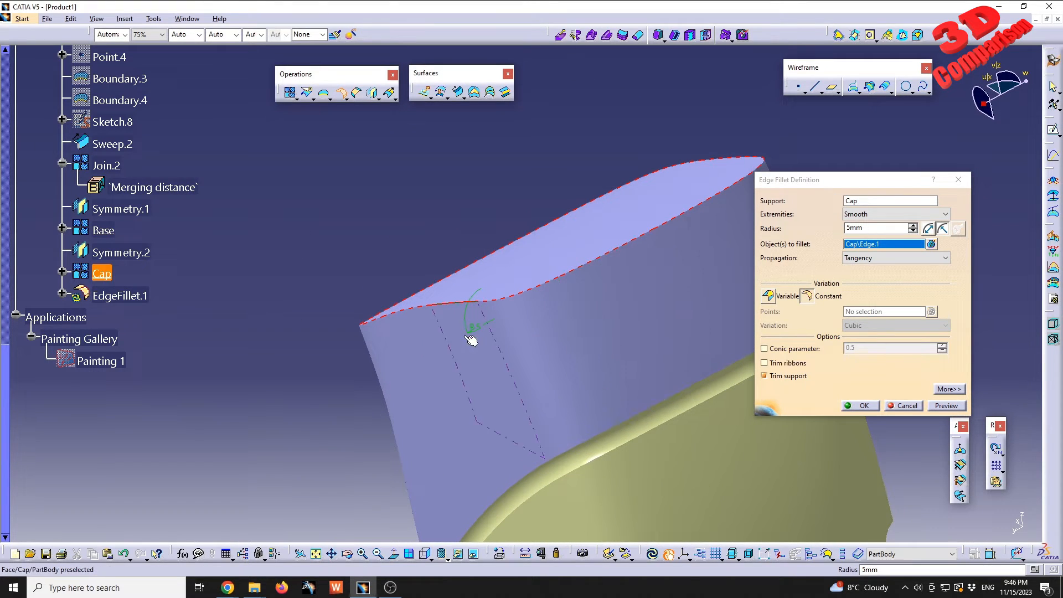
left_click(946, 407)
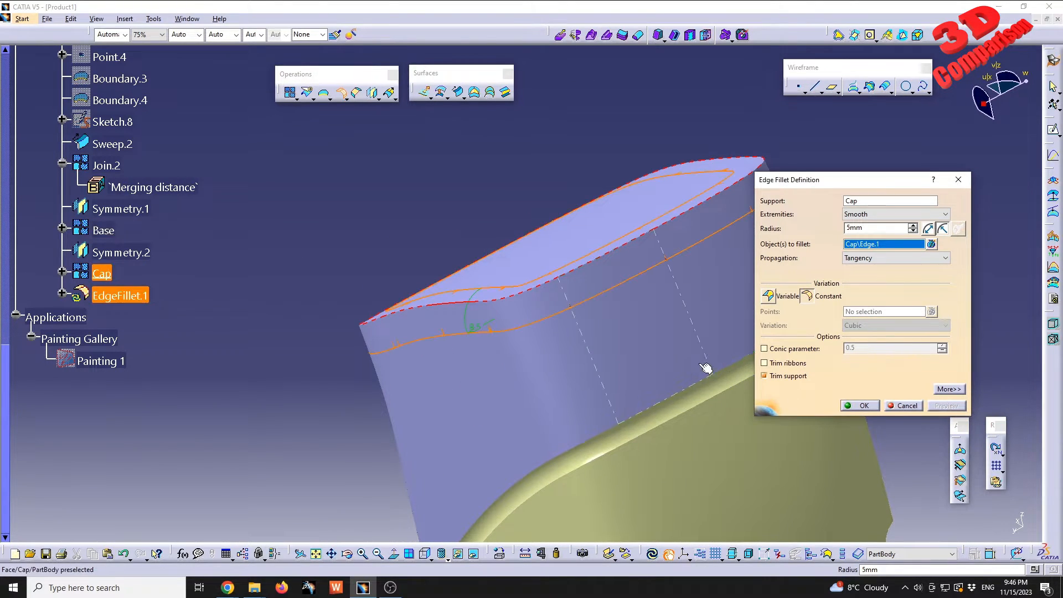
middle_click_drag(574, 285, 573, 475)
left_click(856, 406)
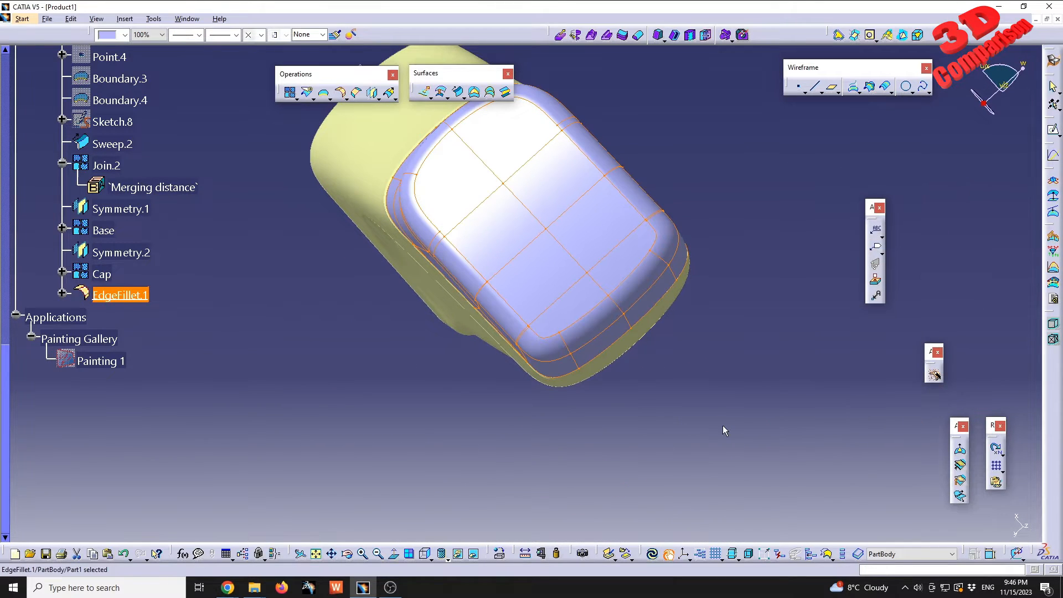
Preview a 0.5 mm edge fillet on Base along the lower edge of the groove beneath the cap
middle_click_drag(589, 434, 562, 225)
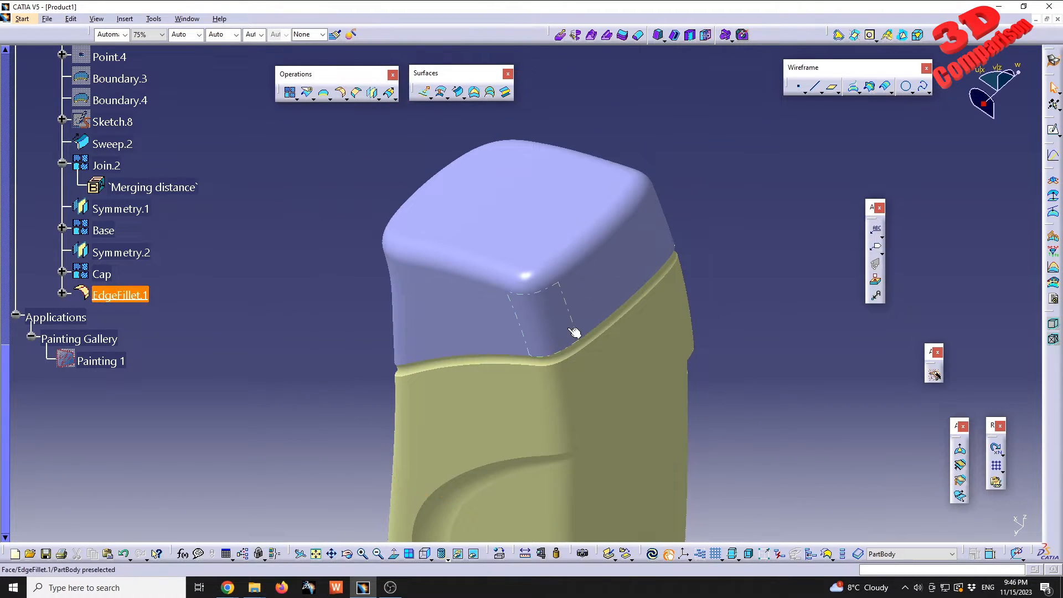
middle_click_drag(605, 348, 527, 294)
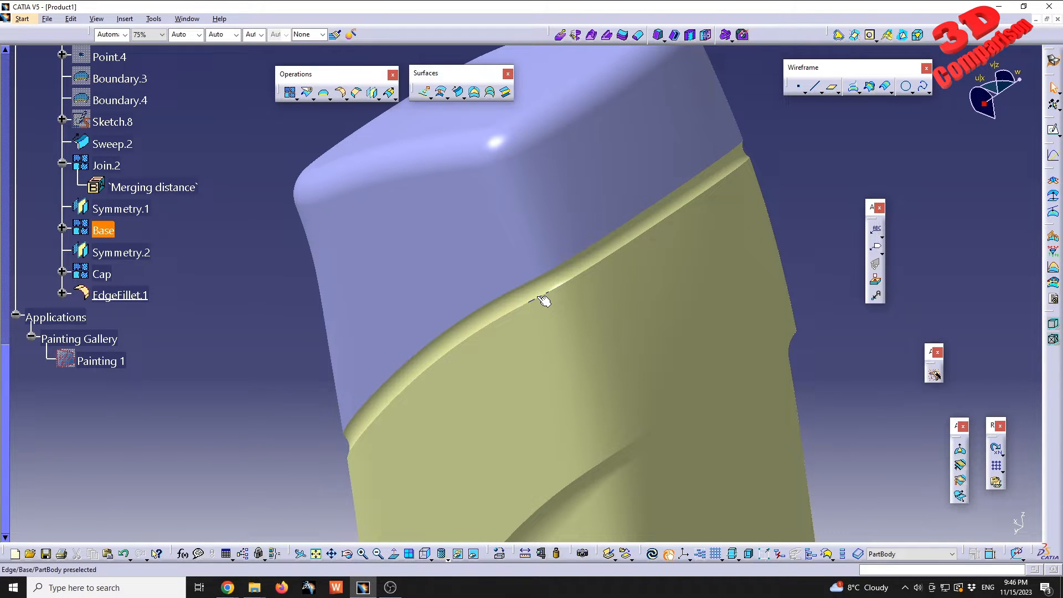
left_click(537, 235)
left_click(558, 273)
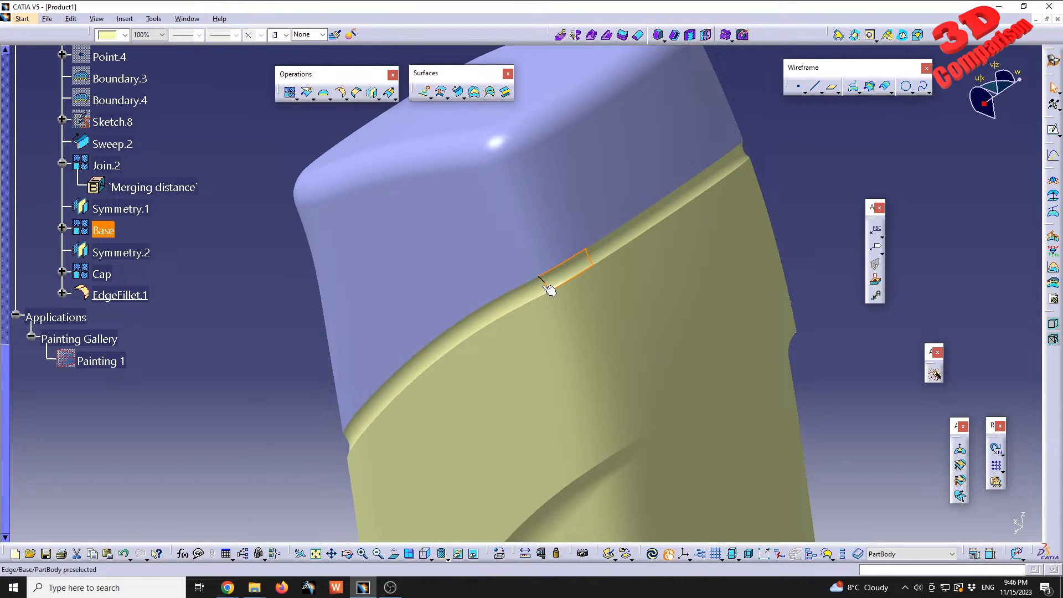
left_click(299, 361)
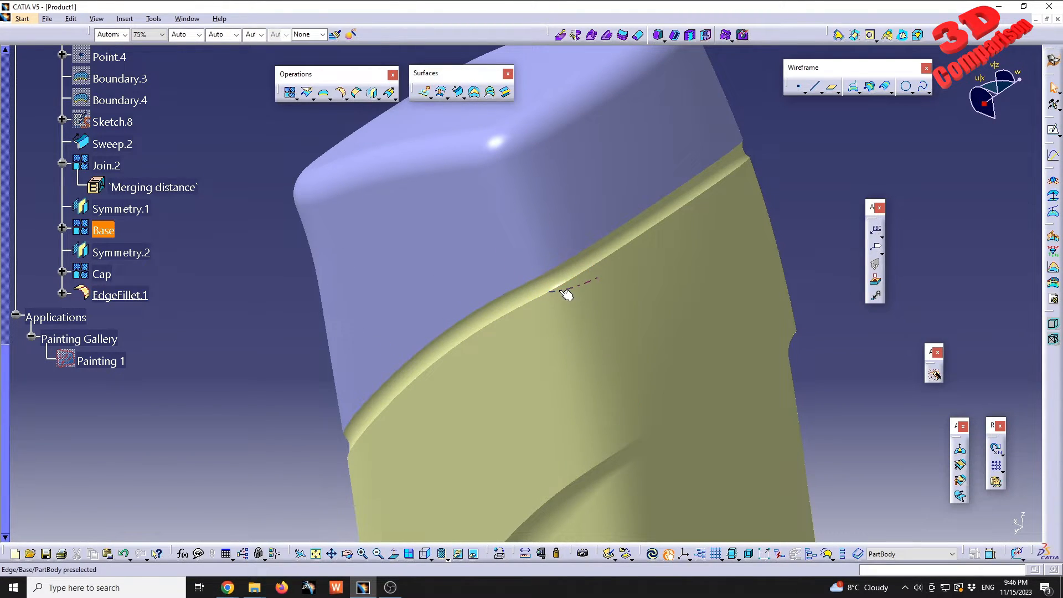
left_click(341, 93)
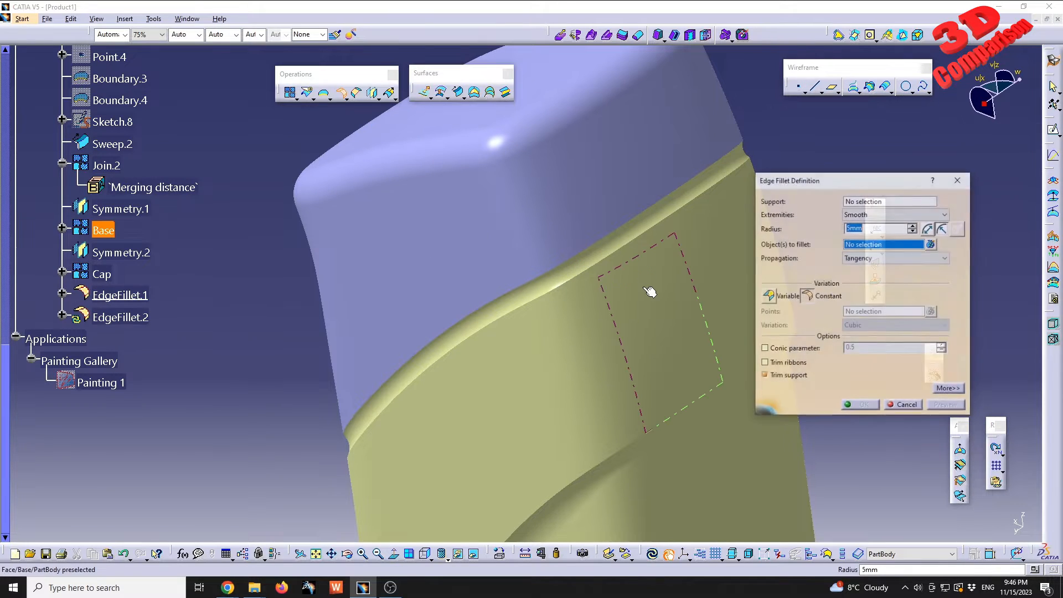
type("0.5")
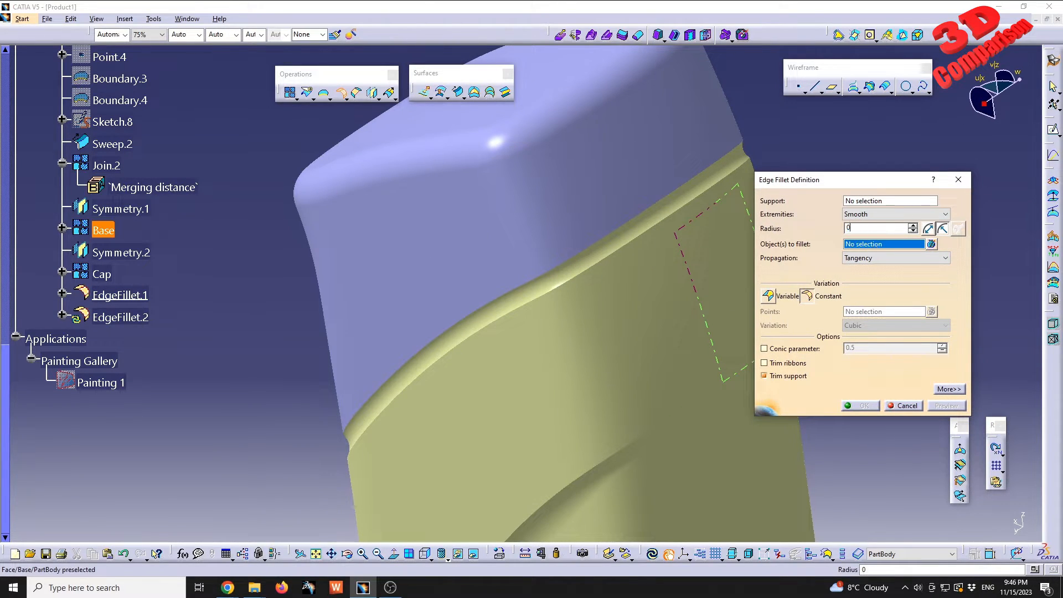
left_click(681, 221)
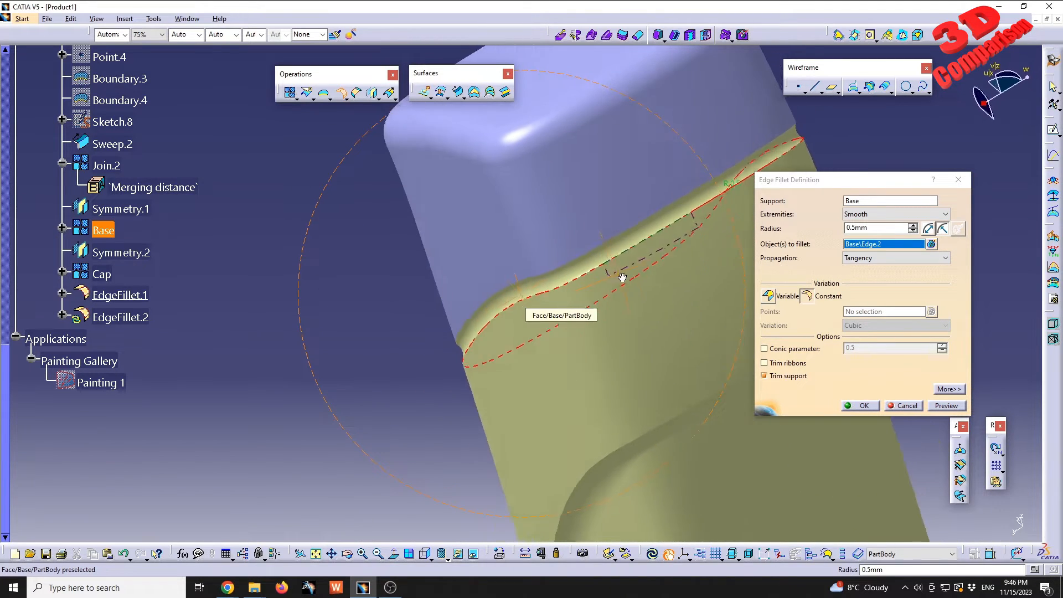
left_click(944, 405)
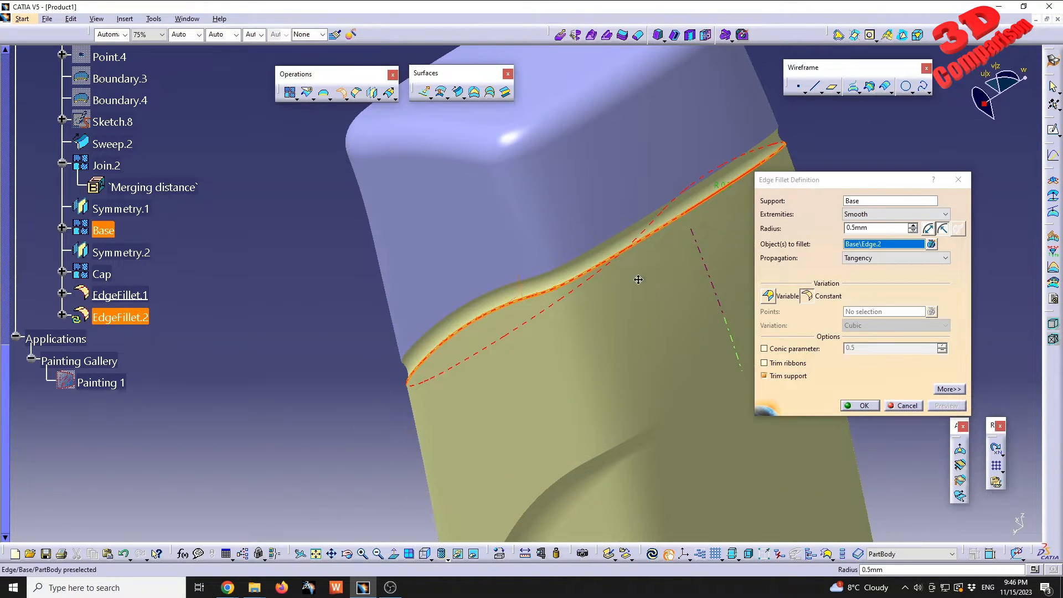
Set the groove edge fillet's radius to 2 mm and apply it
middle_click_drag(635, 278, 539, 351)
left_click_drag(877, 229, 766, 229)
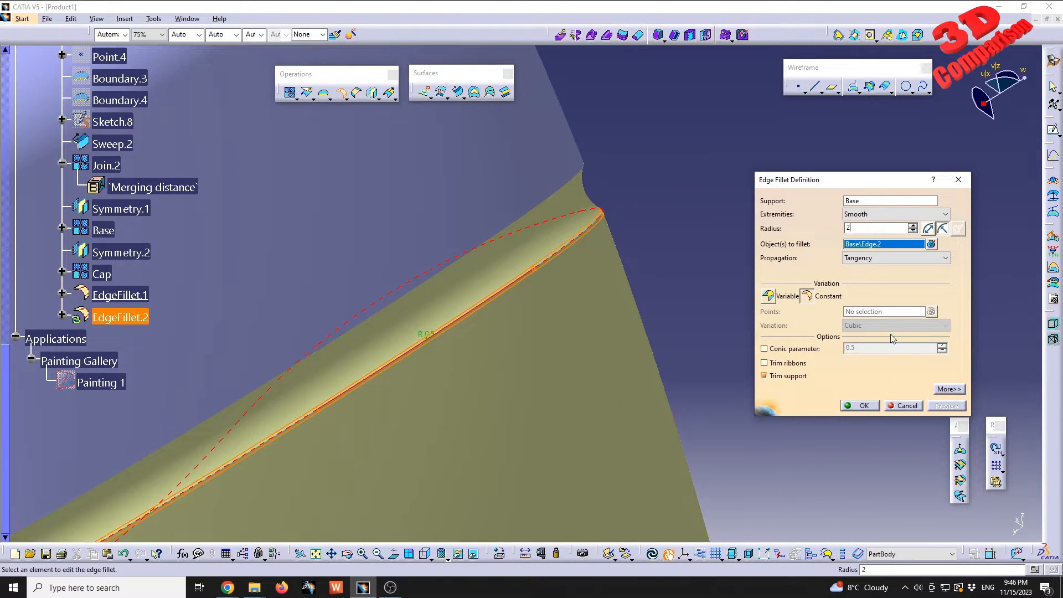
left_click(940, 405)
left_click(873, 411)
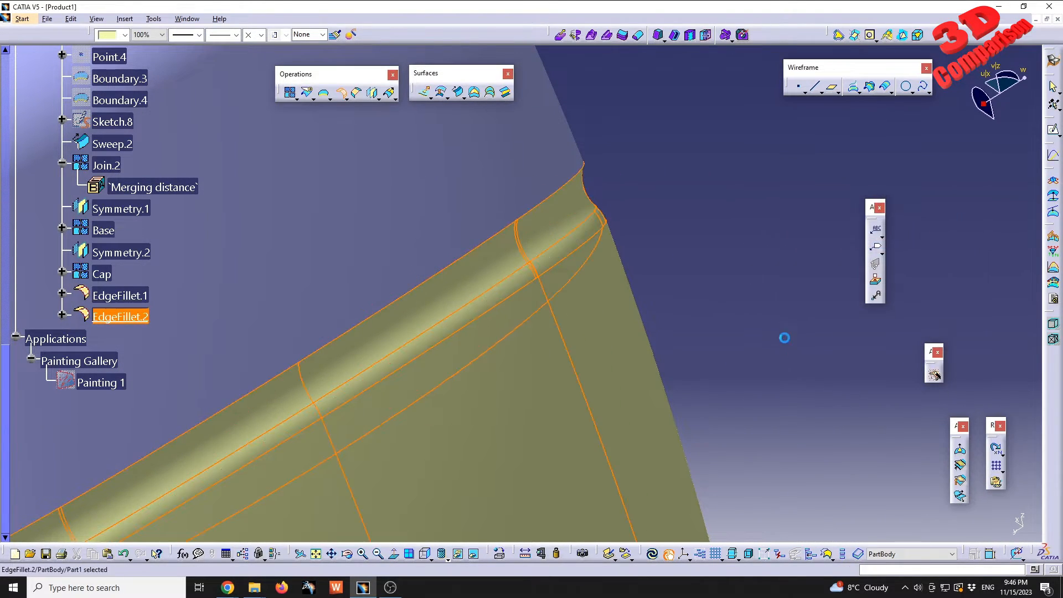
Apply a 5 mm edge fillet with tangency propagation along the upper edge of the curved groove on the bottle's base
middle_click_drag(498, 309, 522, 279)
left_click(340, 92)
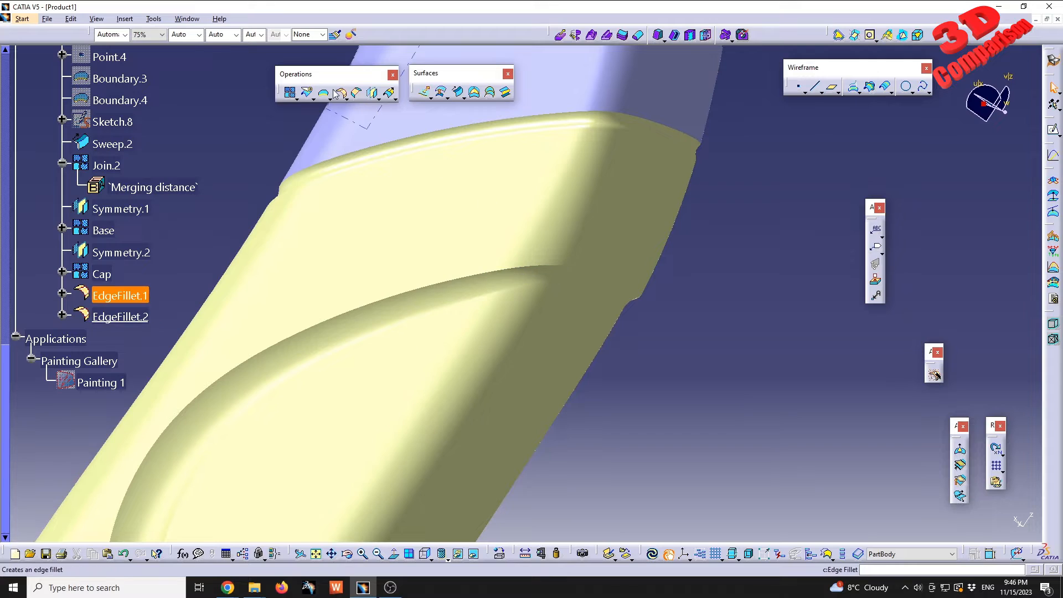
left_click(550, 272)
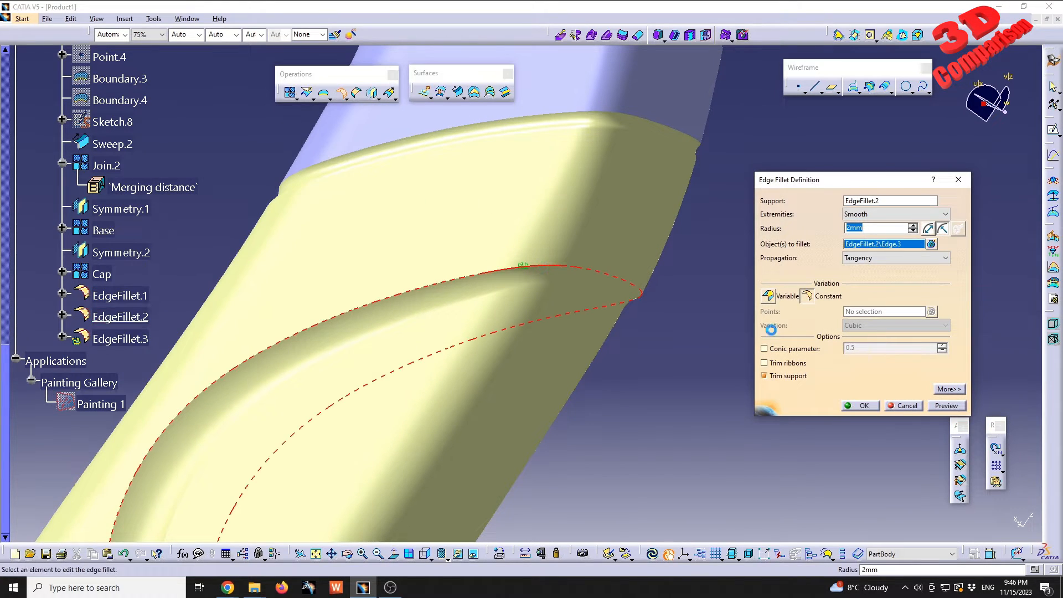
left_click(945, 410)
middle_click_drag(621, 291, 493, 311)
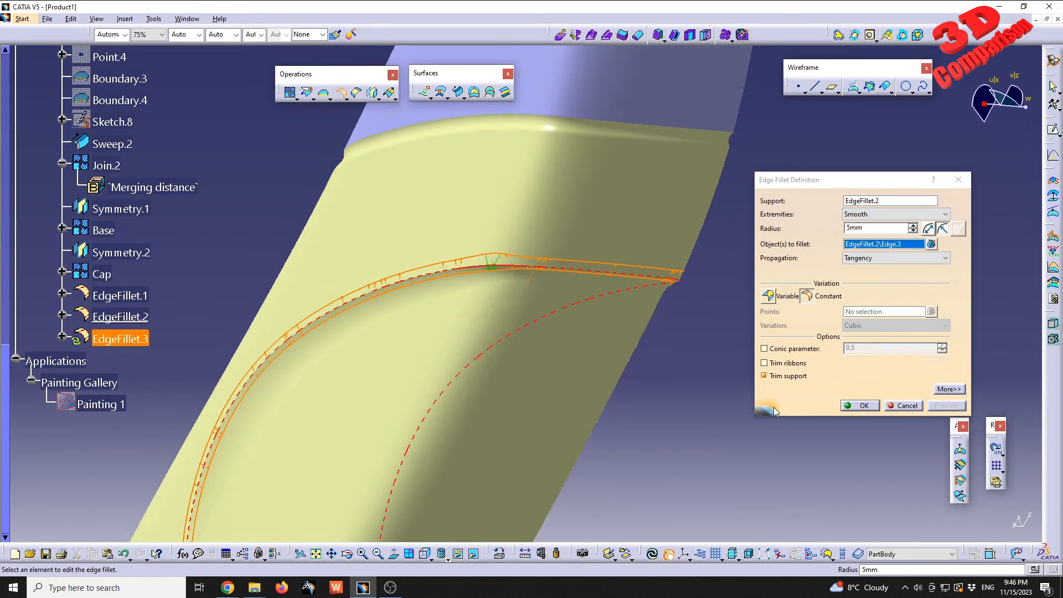
left_click(852, 406)
left_click(754, 409)
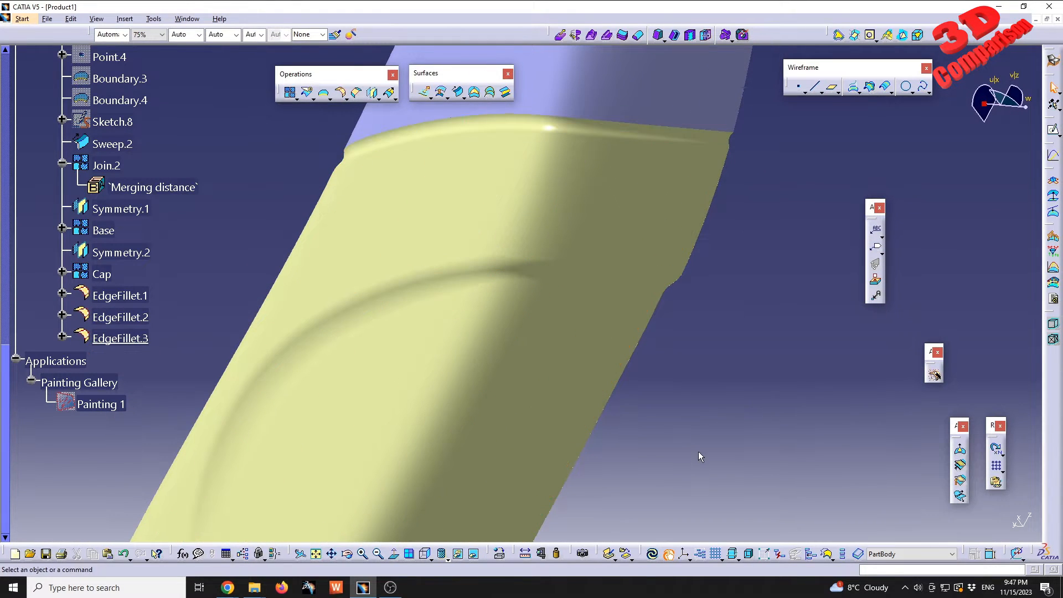
Try a 5 mm edge fillet on one segment of the curved groove's lower edge and cancel it after previewing
left_click(481, 288)
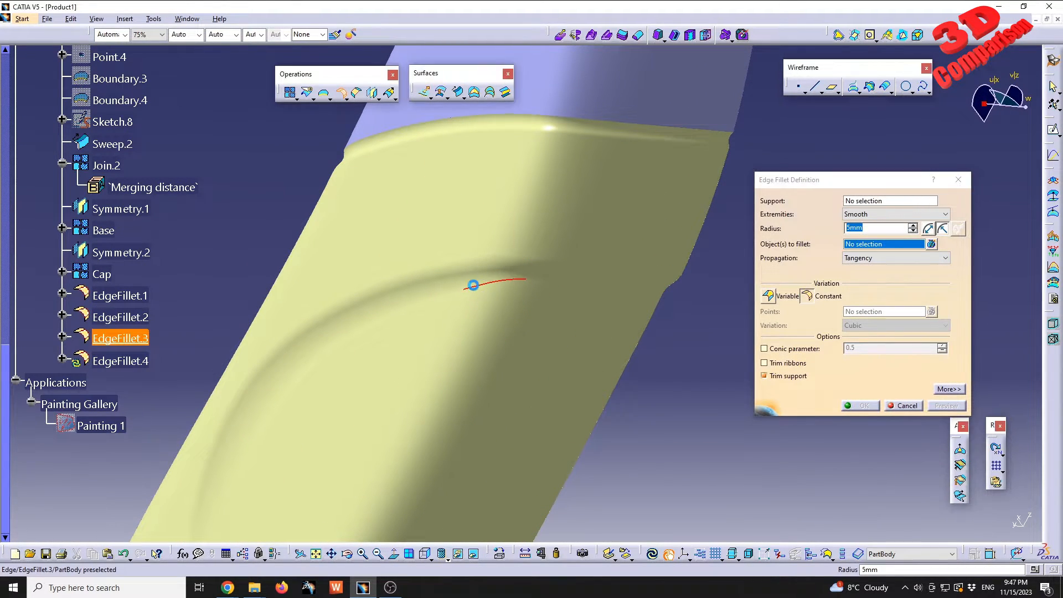
left_click(947, 405)
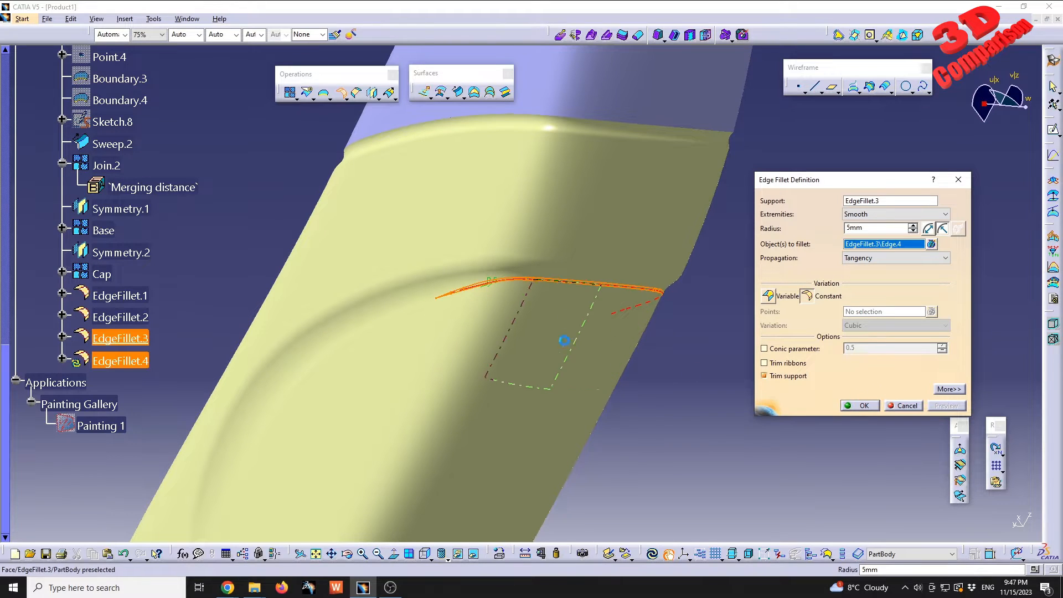
left_click(905, 408)
Switch the display to shading with edges while starting another edge fillet
middle_click_drag(521, 278, 498, 288)
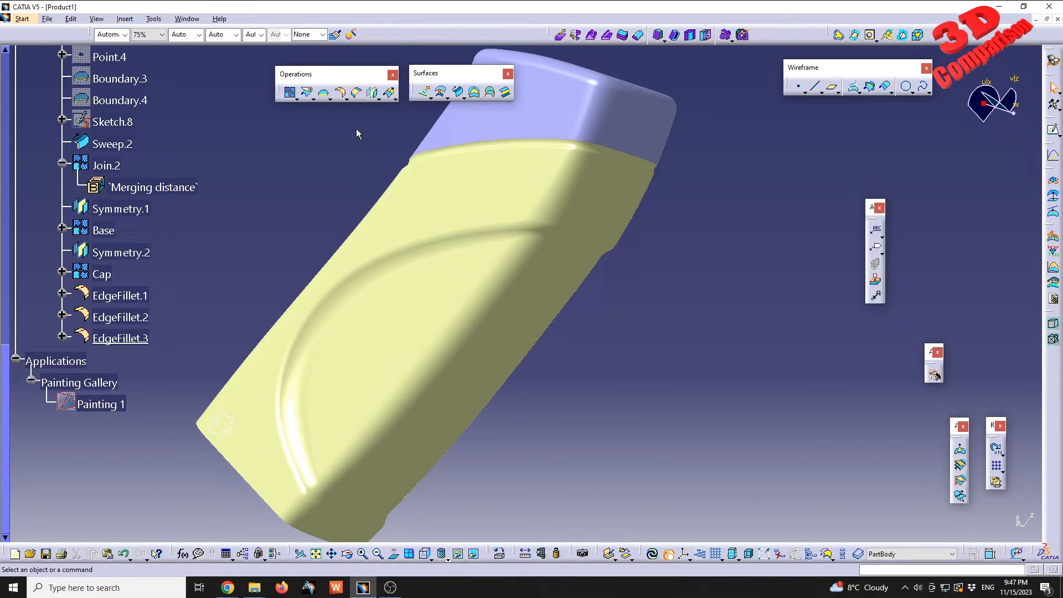
left_click(344, 97)
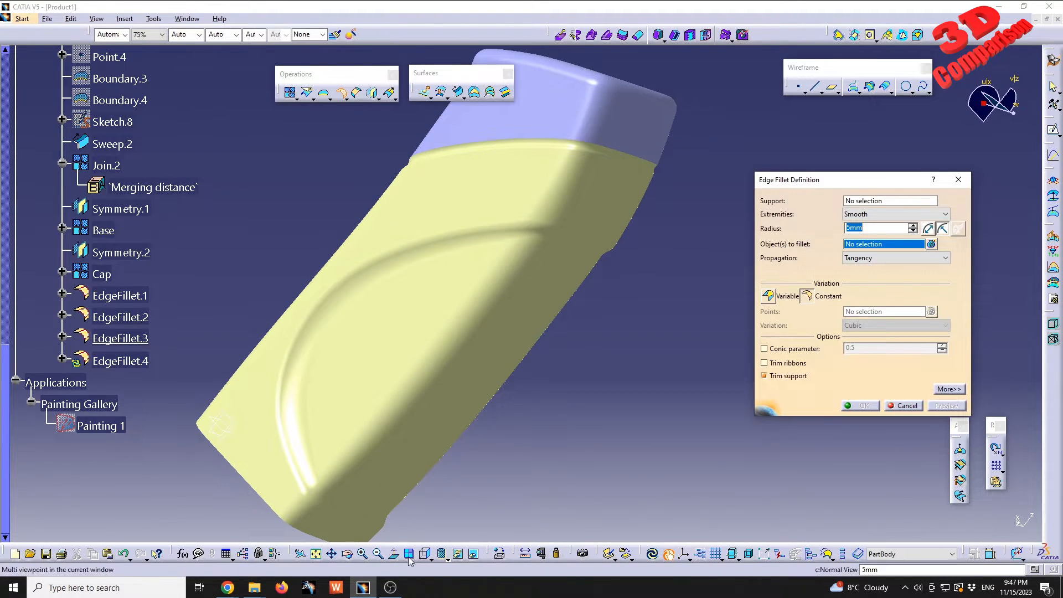
left_click(446, 558)
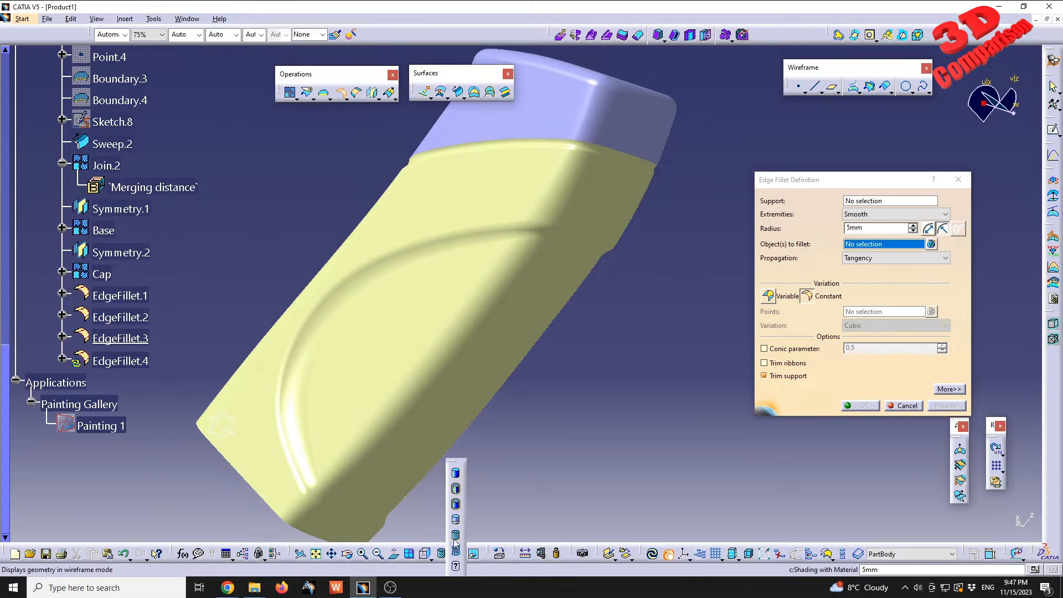
left_click(456, 490)
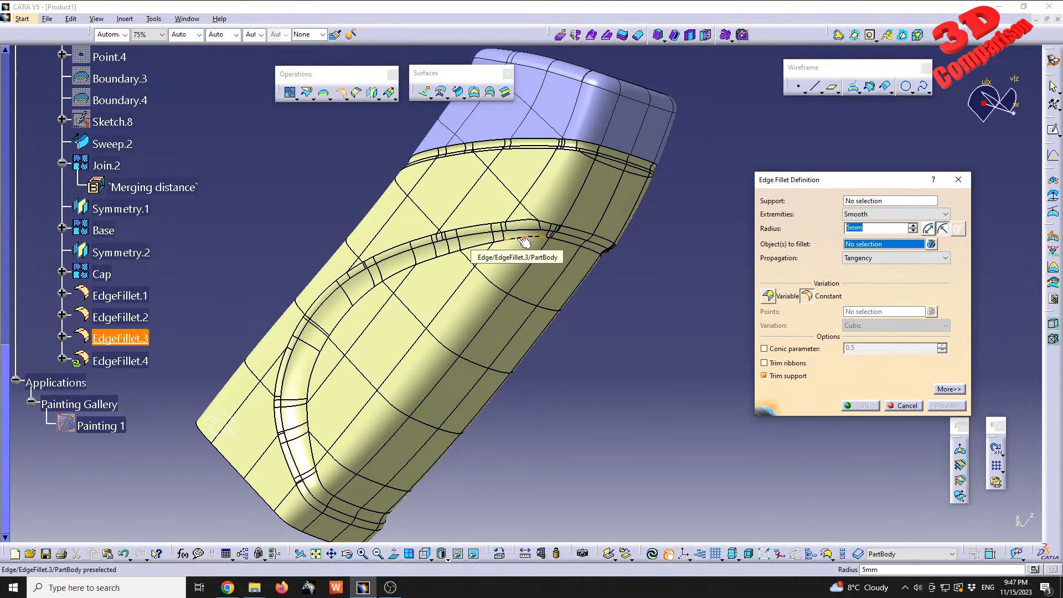
Try to fillet two segments of the curved groove's lower edge at 5 mm with tangency propagation, and cancel the fillet
left_click(571, 245)
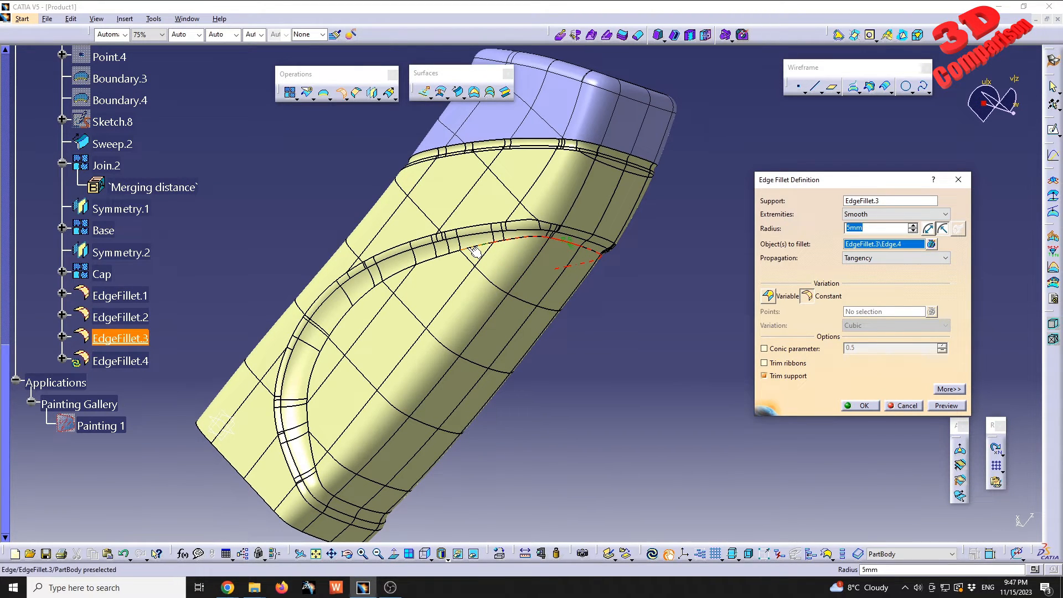
scroll(499, 321, "up", 5)
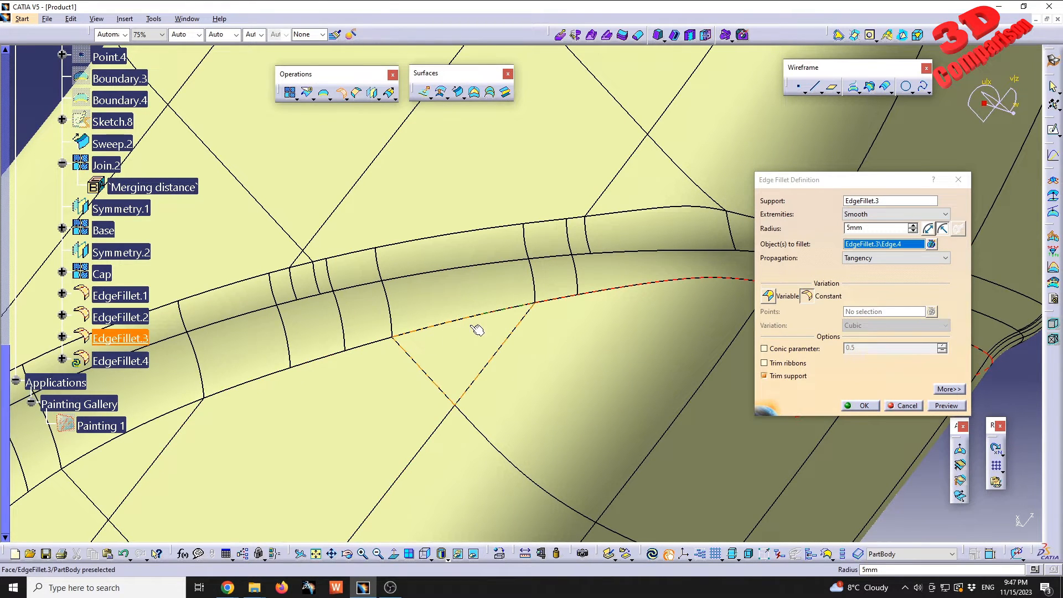
scroll(489, 316, "down", 5)
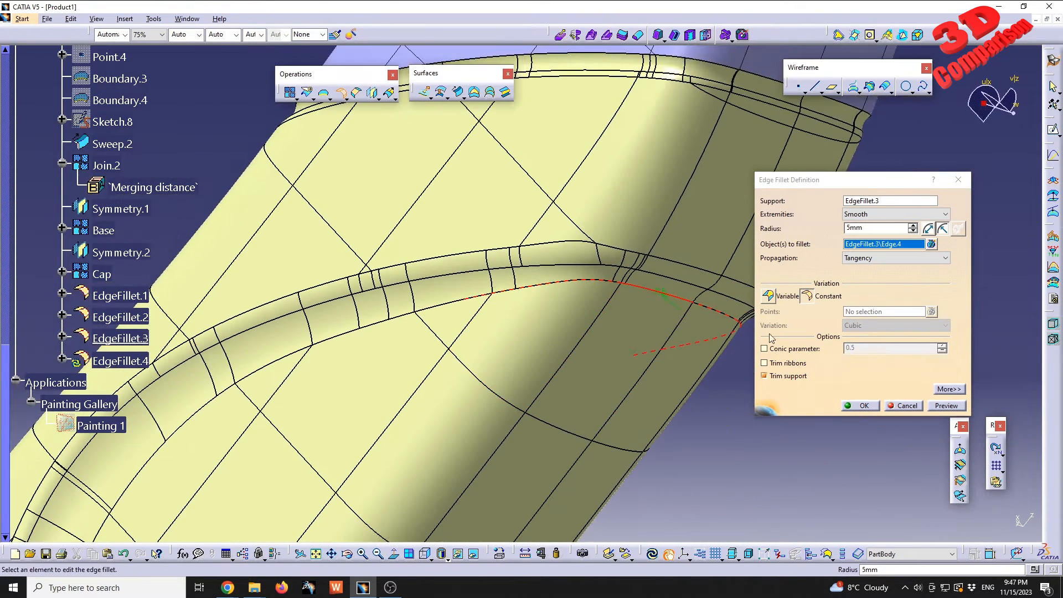
left_click(442, 305)
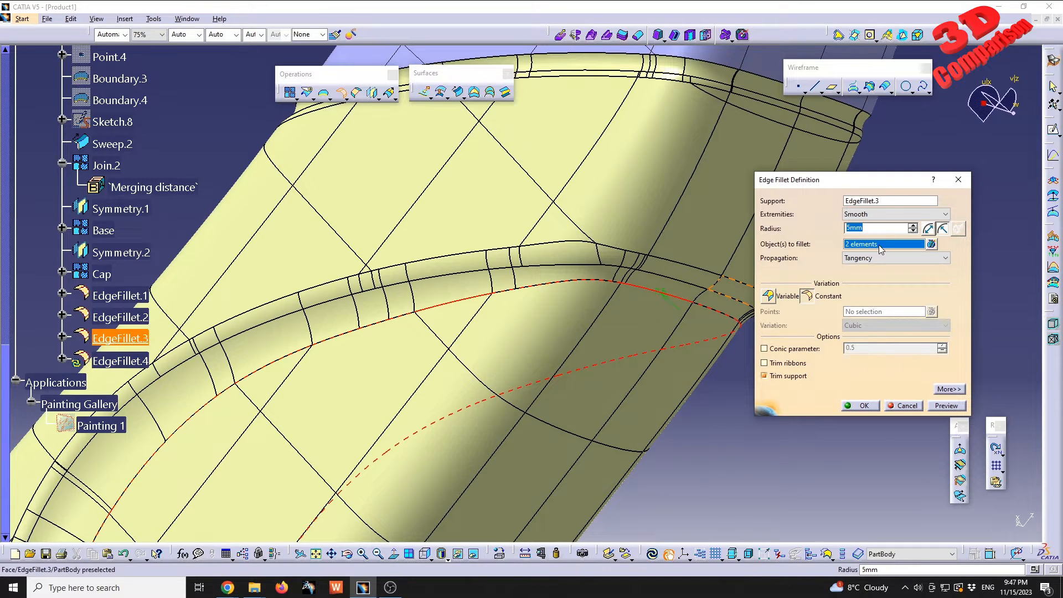
left_click(944, 405)
middle_click_drag(687, 335, 611, 321)
middle_click_drag(422, 306, 601, 302)
left_click(862, 407)
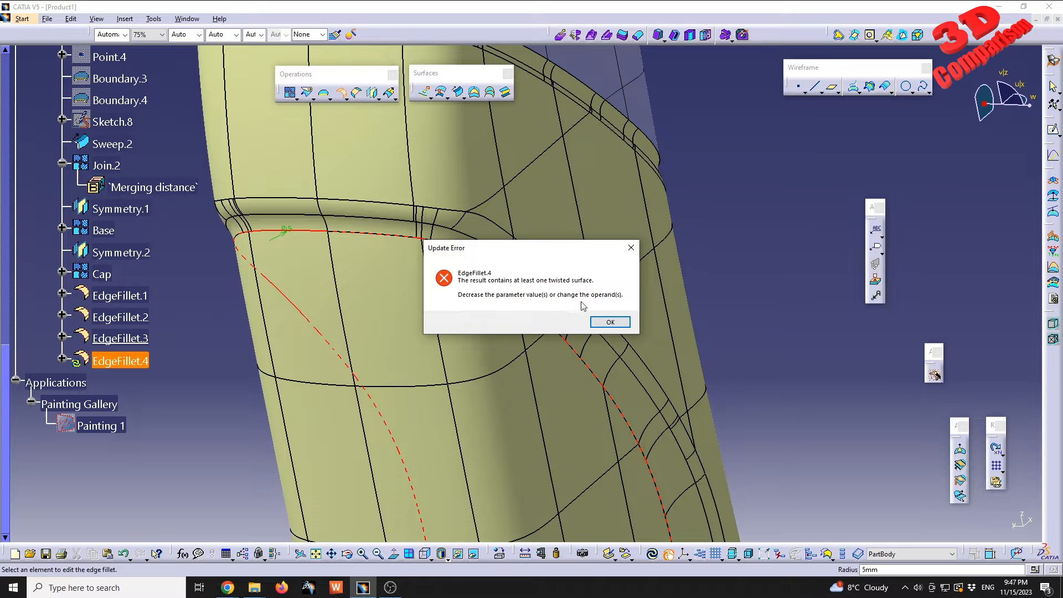
left_click(610, 321)
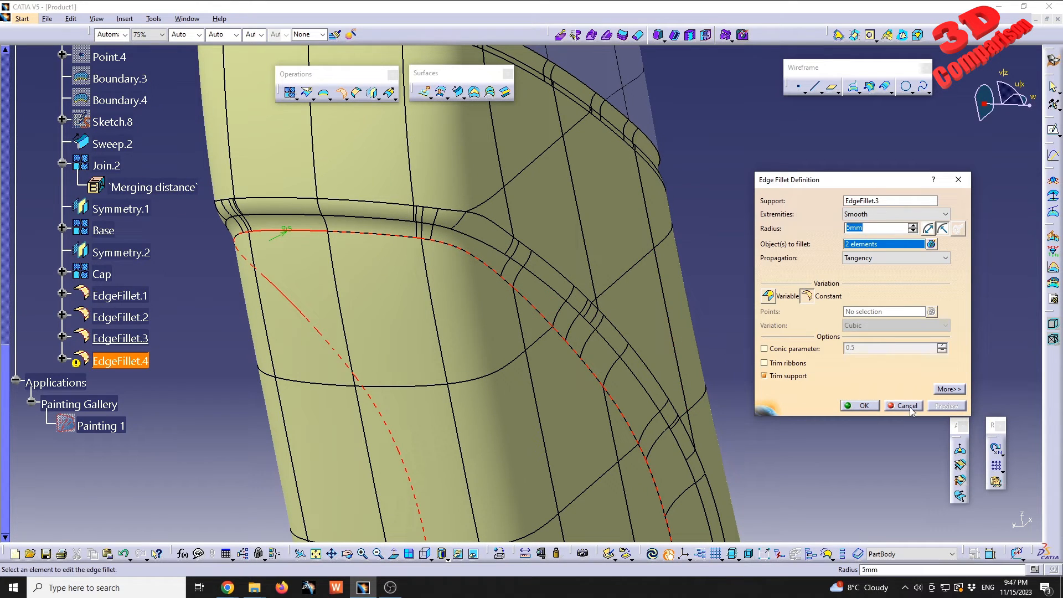
left_click(923, 410)
Examine the curved groove's lower edge and check the definitions of Offset.1 and Sketch.5 in the tree without changing them
left_click(120, 338)
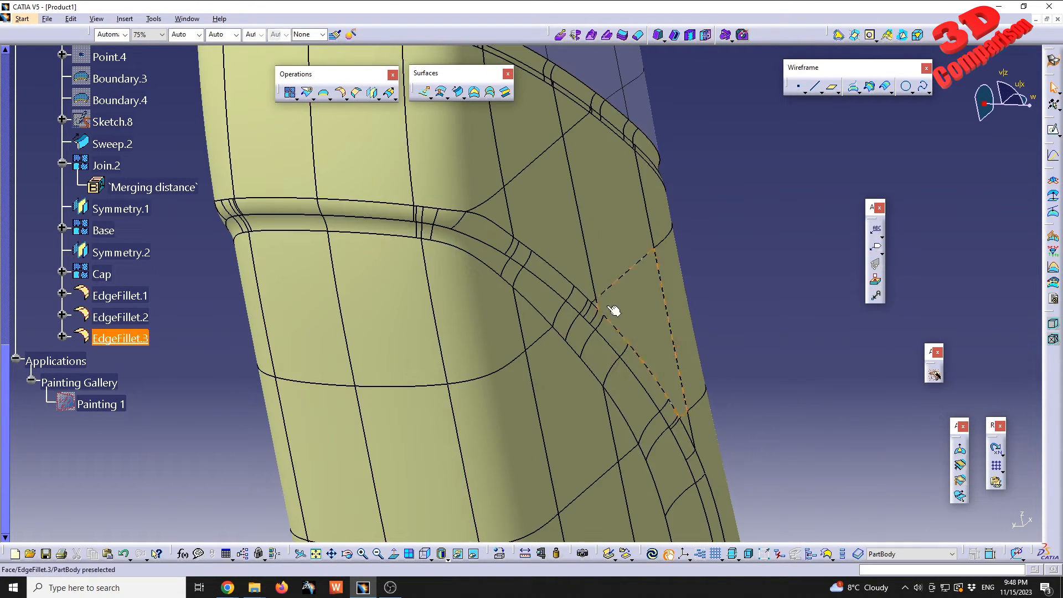
middle_click_drag(612, 308, 392, 344)
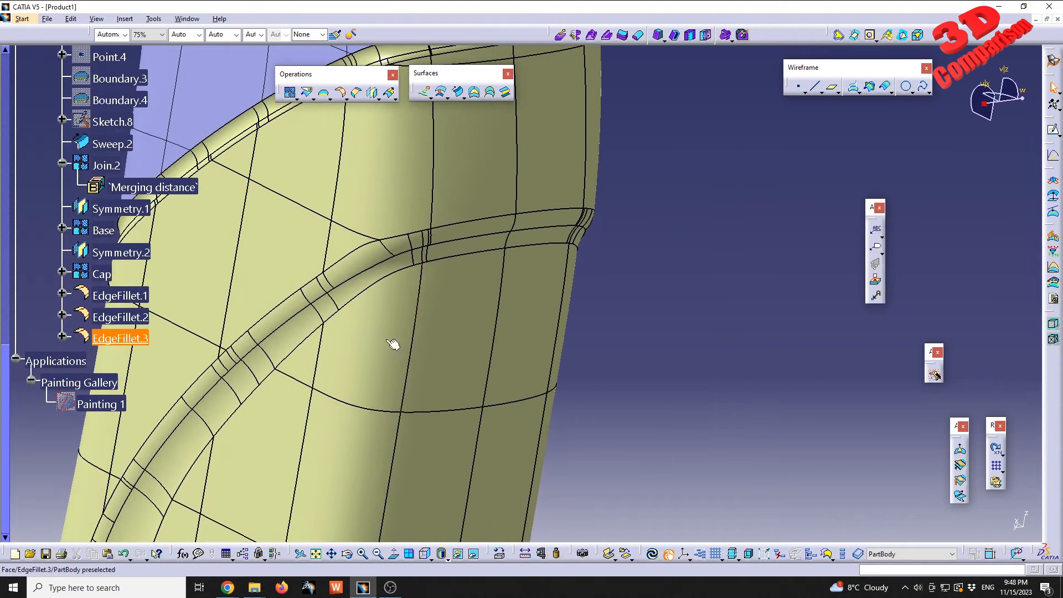
left_click(350, 327)
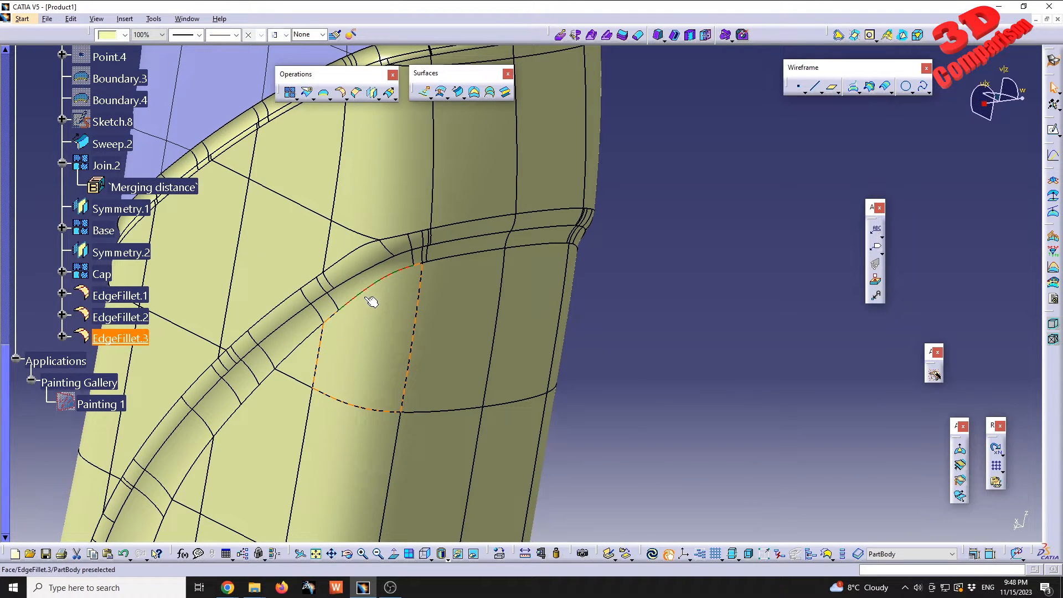
scroll(365, 299, "up", 2)
scroll(237, 310, "up", 4)
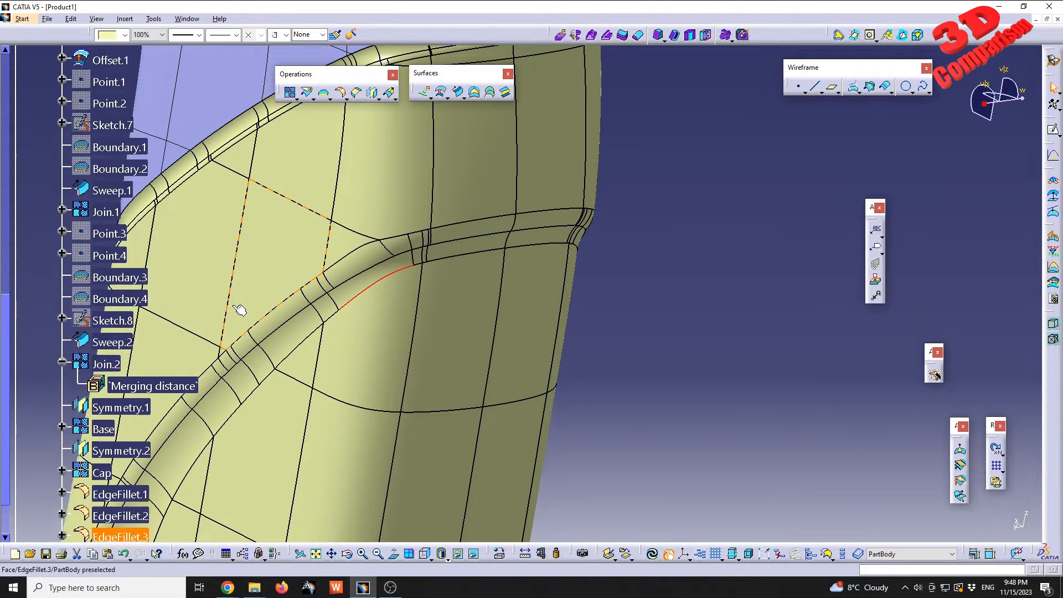
scroll(237, 325, "up", 3)
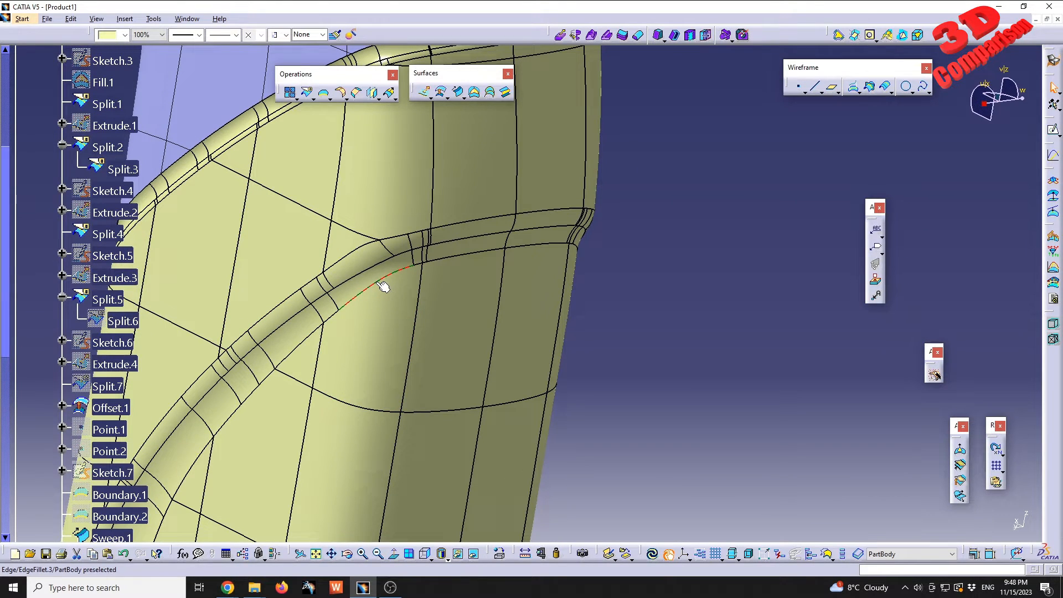
scroll(197, 244, "up", 2)
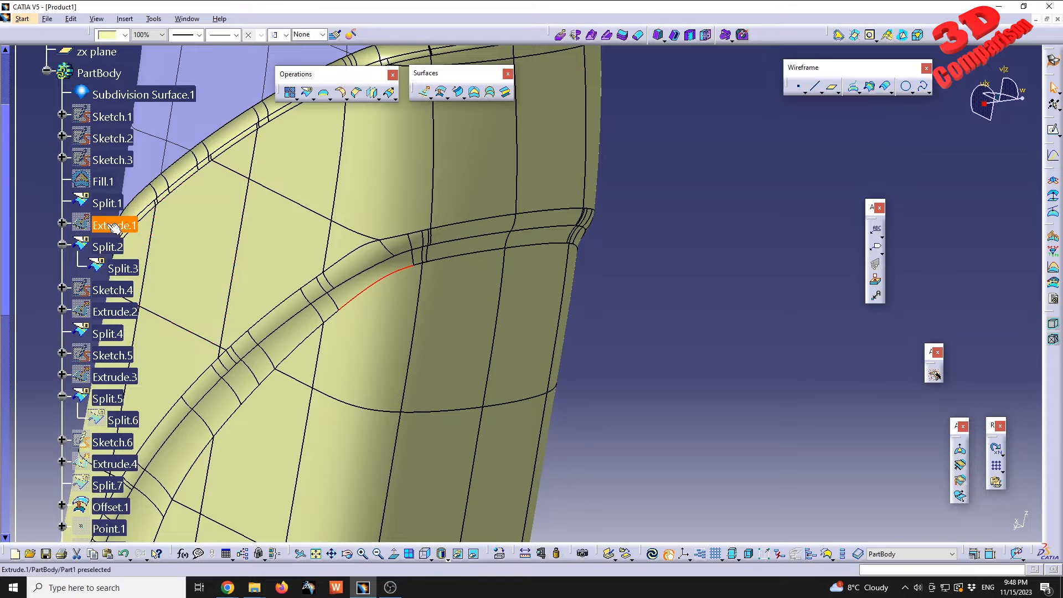
scroll(112, 227, "down", 3)
double_click(125, 357)
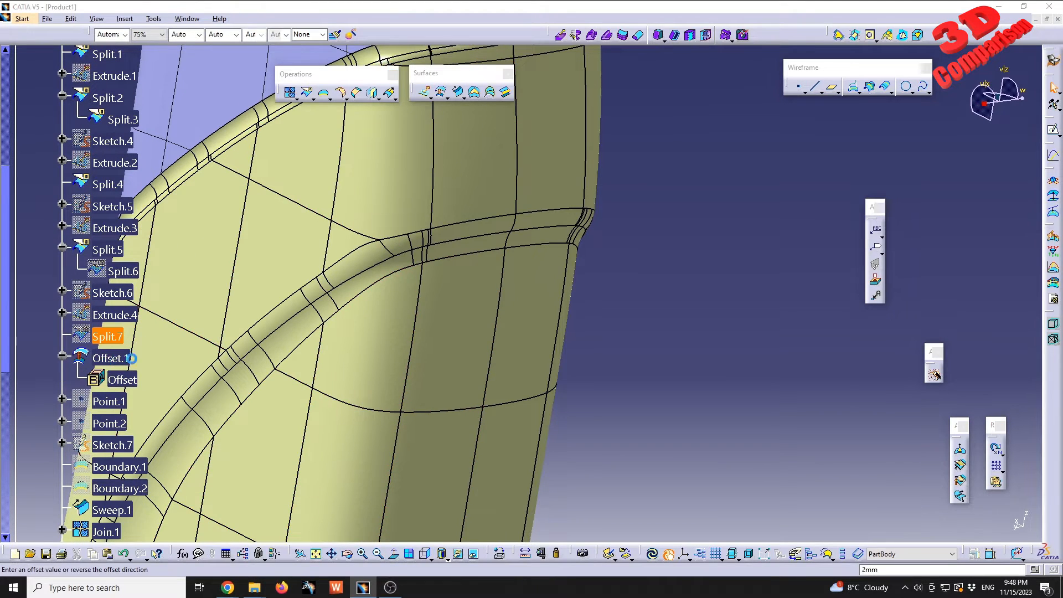
middle_click_drag(434, 320, 526, 292)
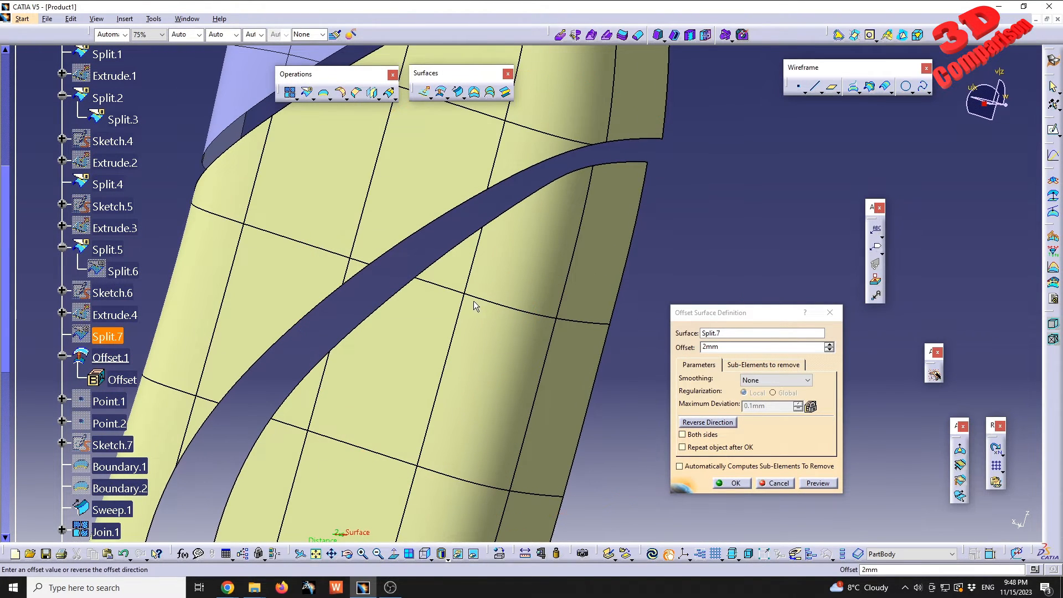
left_click(778, 483)
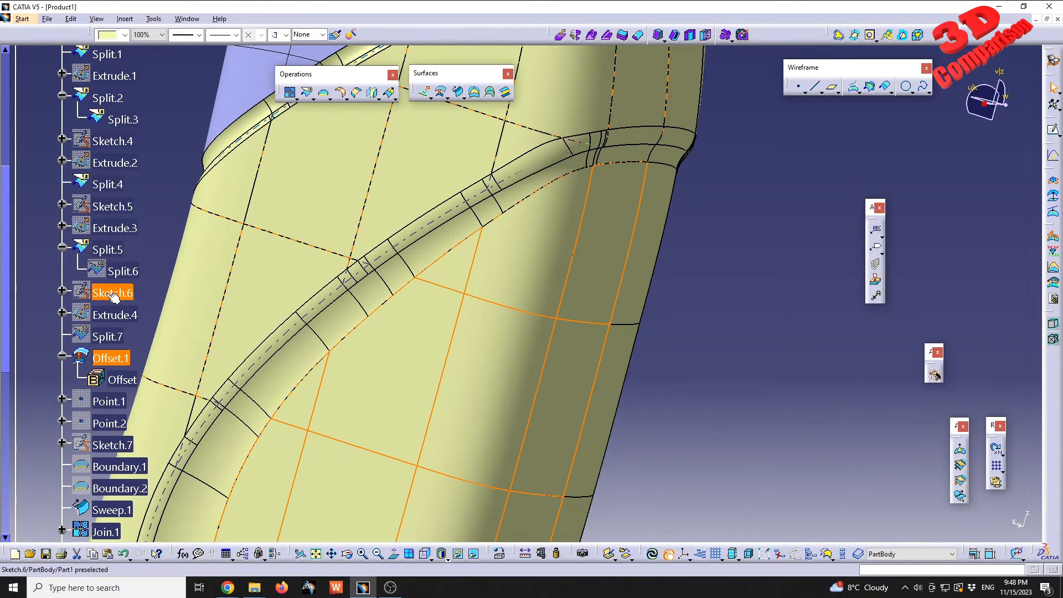
double_click(112, 206)
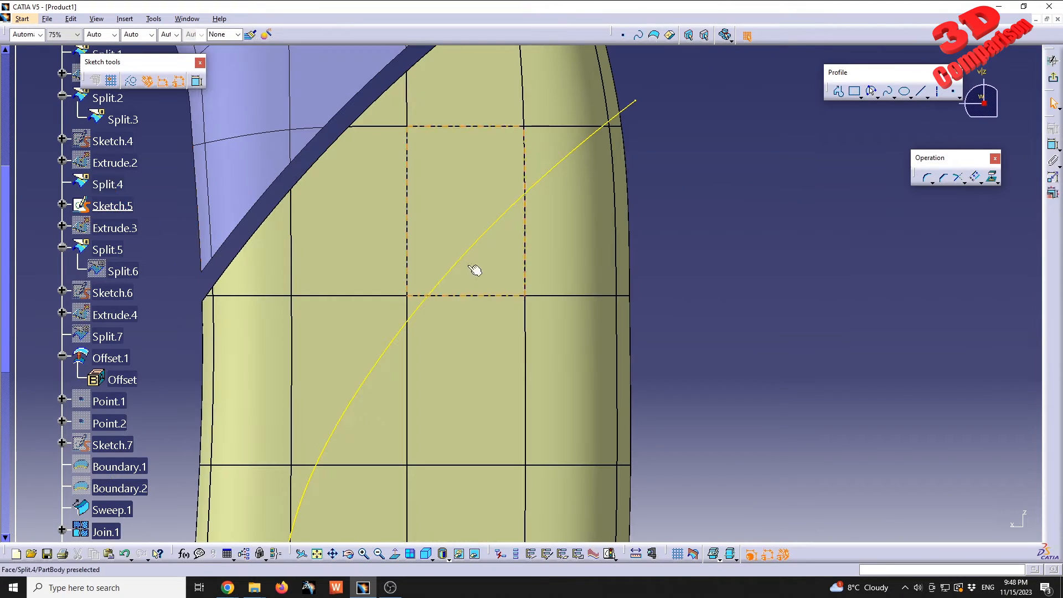
left_click(1053, 78)
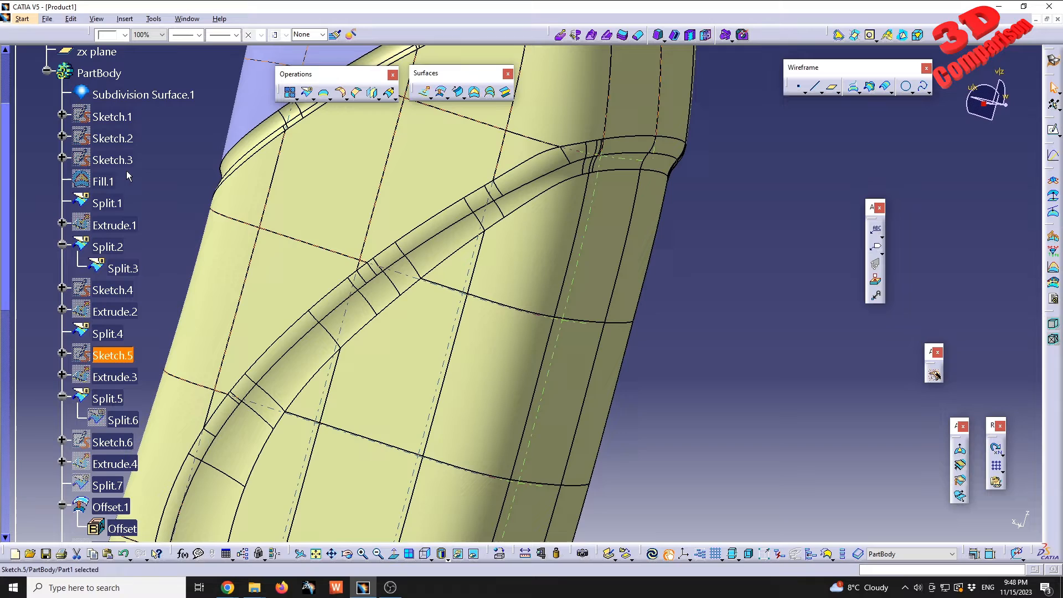
Edit Sketch.1 by moving the middle control point of the upper groove spline farther down along the curve, and exit the sketch
double_click(119, 117)
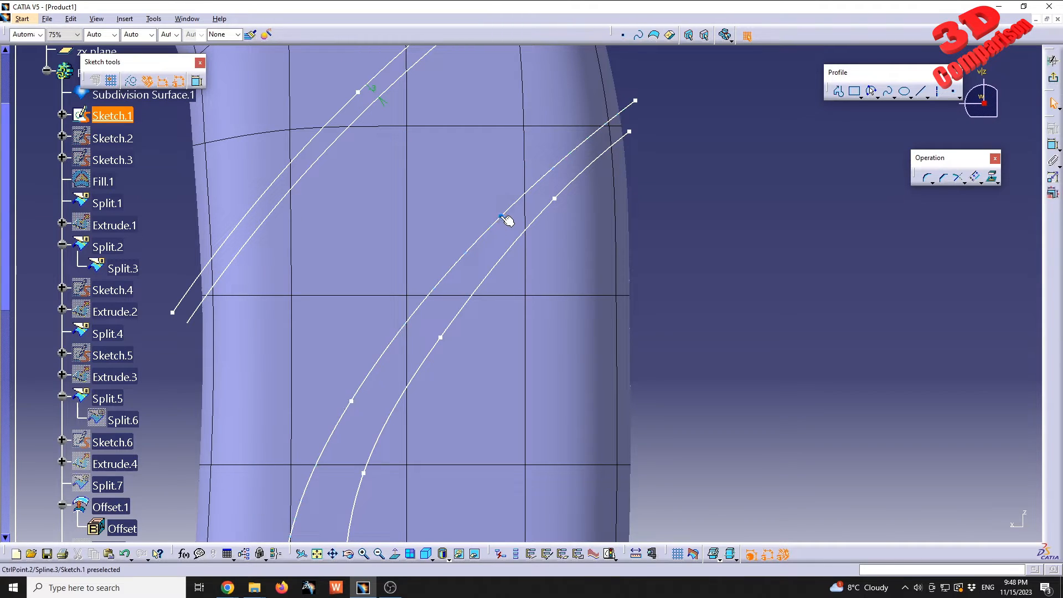
left_click_drag(502, 216, 457, 261)
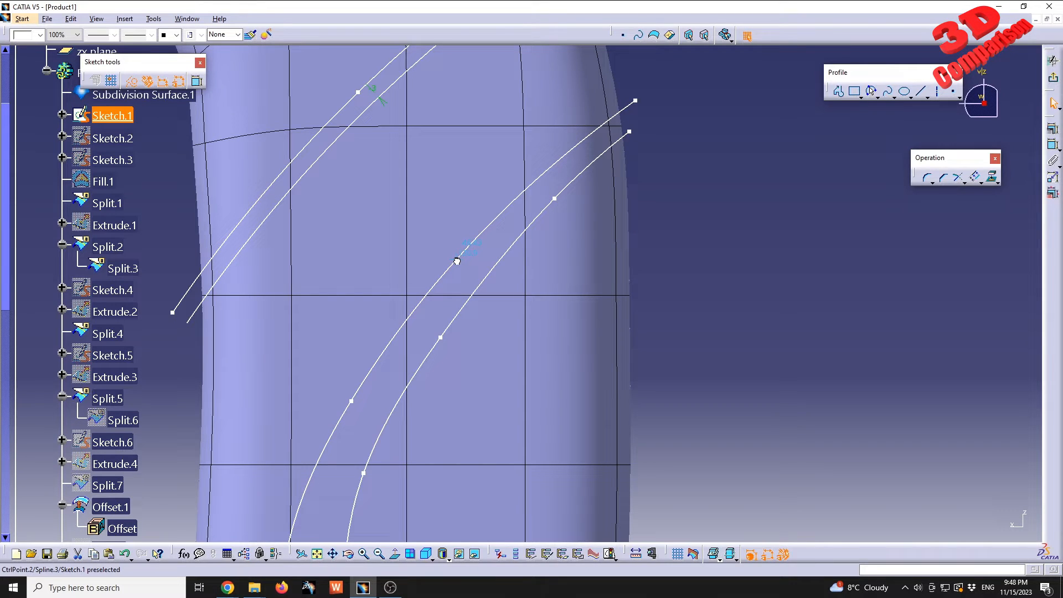
left_click(1053, 77)
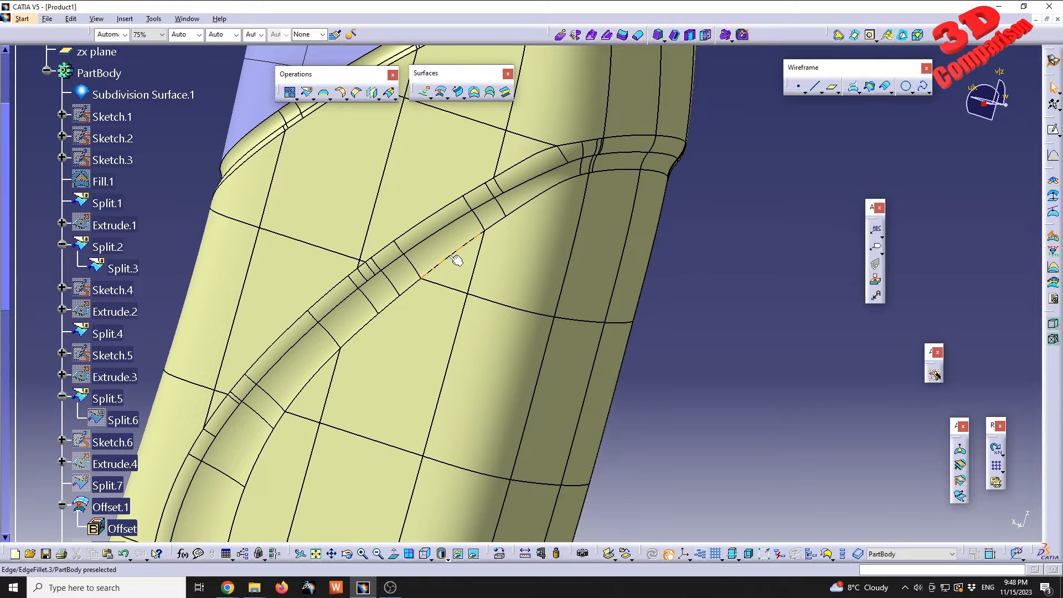
left_click(342, 94)
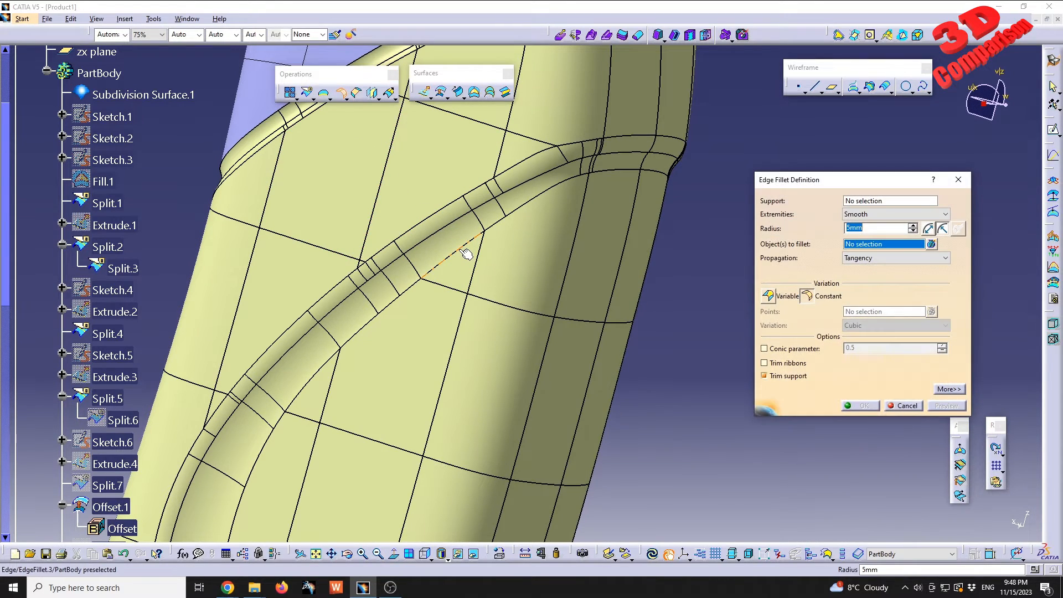
left_click(468, 246)
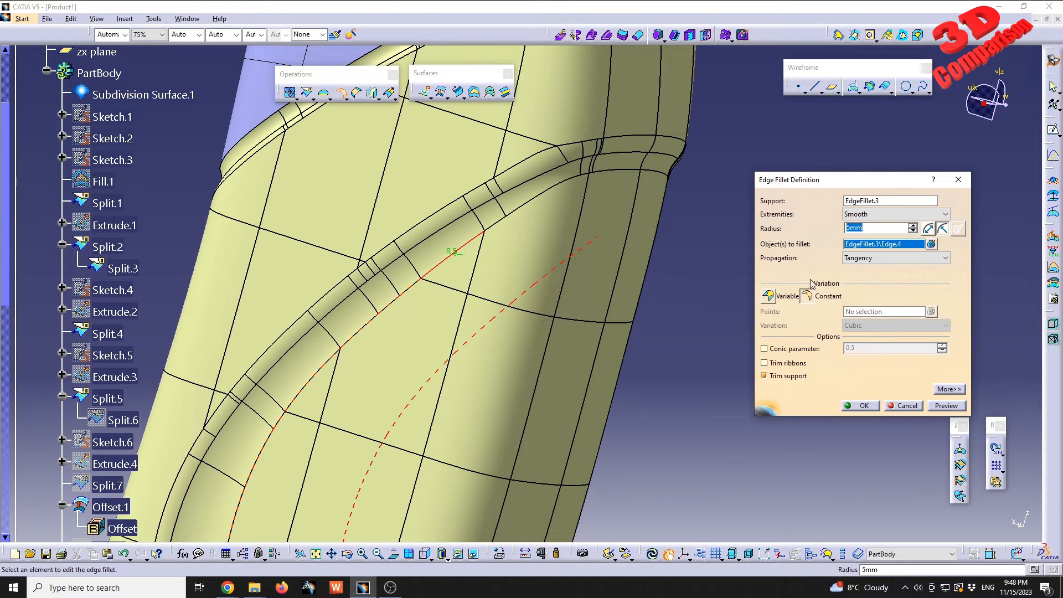
left_click(907, 406)
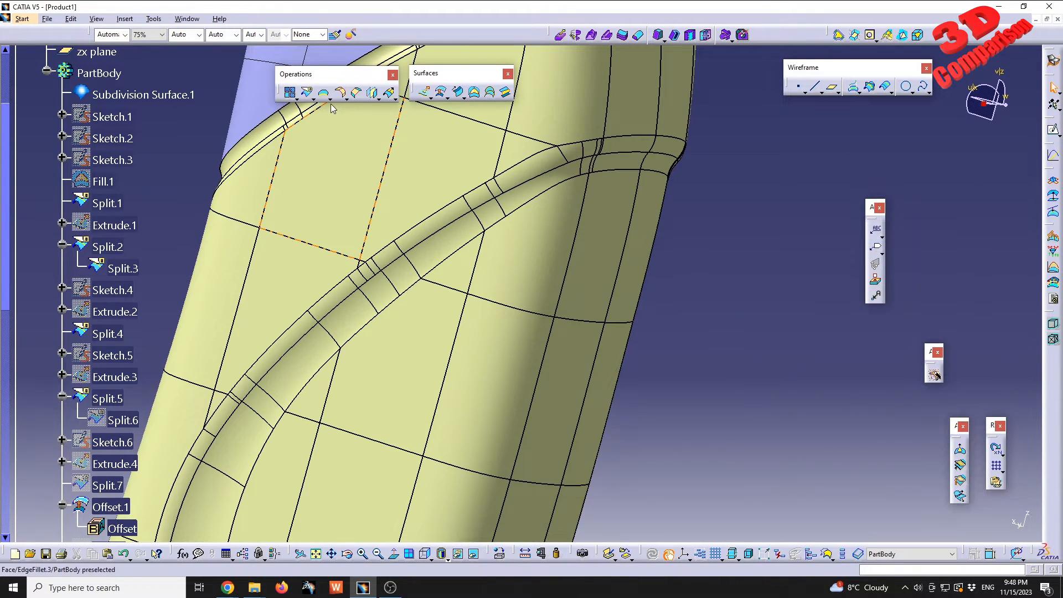
Try to fillet two adjoining segments of the curved groove's lower edge at 5 mm with tangency propagation, and cancel the fillet
left_click(341, 93)
left_click(501, 226)
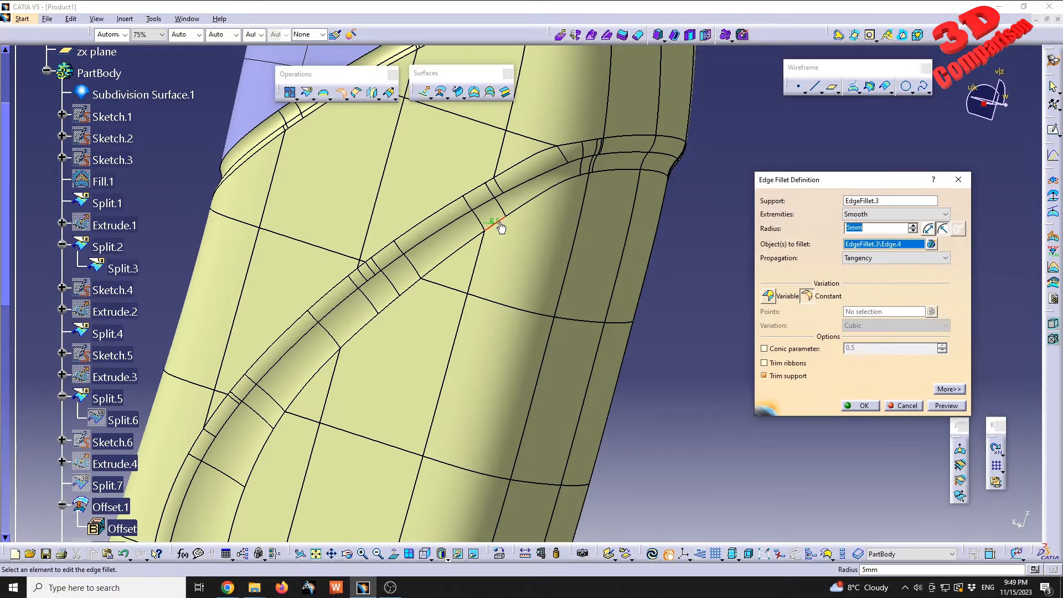
middle_click_drag(498, 243, 520, 265)
middle_click_drag(521, 265, 533, 332, "ctrl")
middle_click_drag(533, 332, 633, 289, "ctrl")
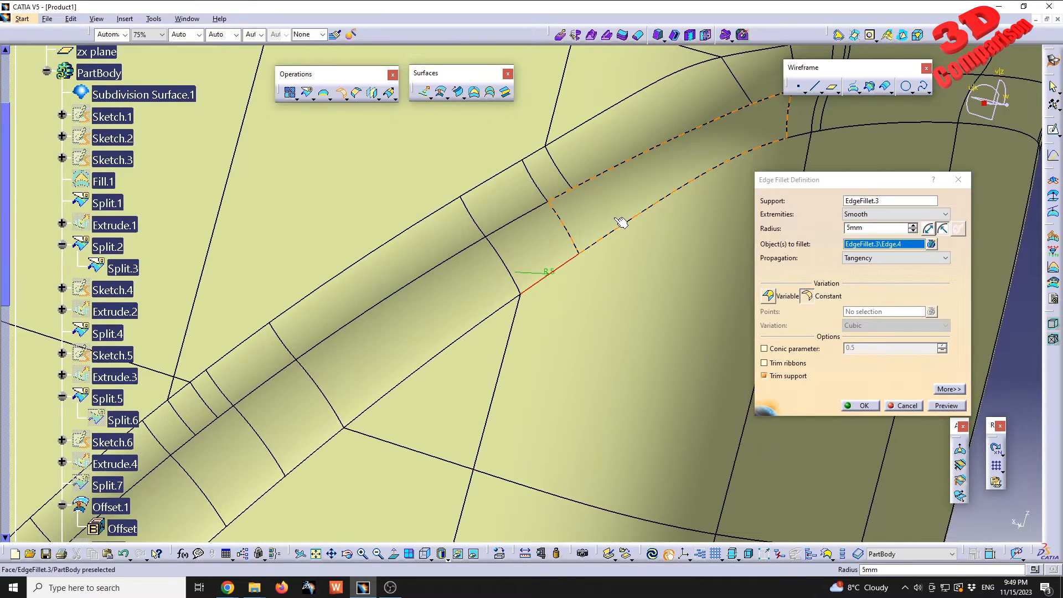
left_click(635, 226)
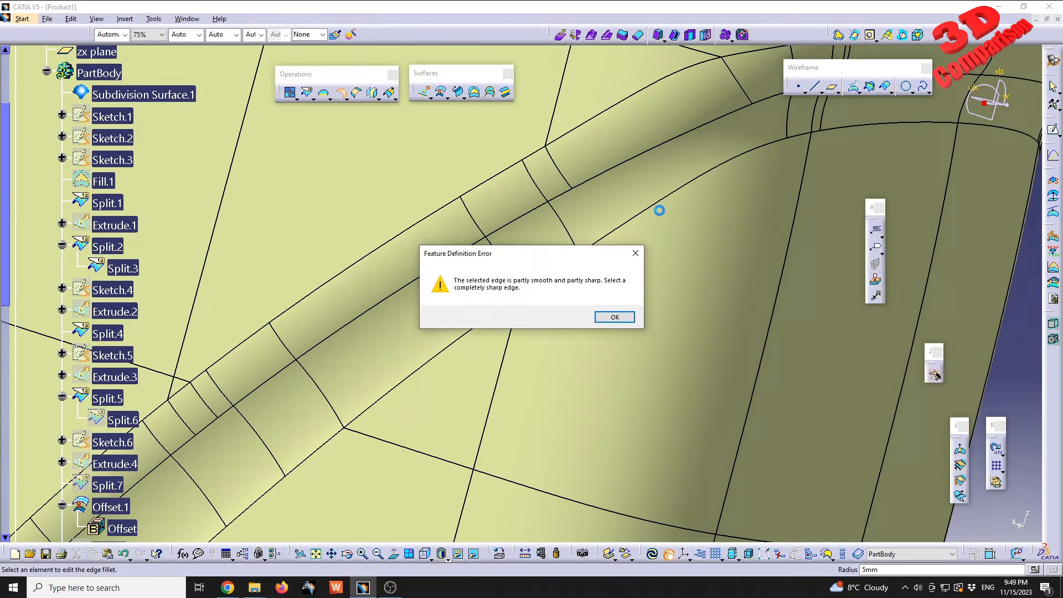
left_click(617, 322)
left_click(902, 403)
Preview a constant 5 mm edge fillet on the groove's lower edge around the bottle's side, and cancel it
middle_click_drag(759, 297, 606, 345)
middle_click_drag(605, 345, 620, 221, "ctrl")
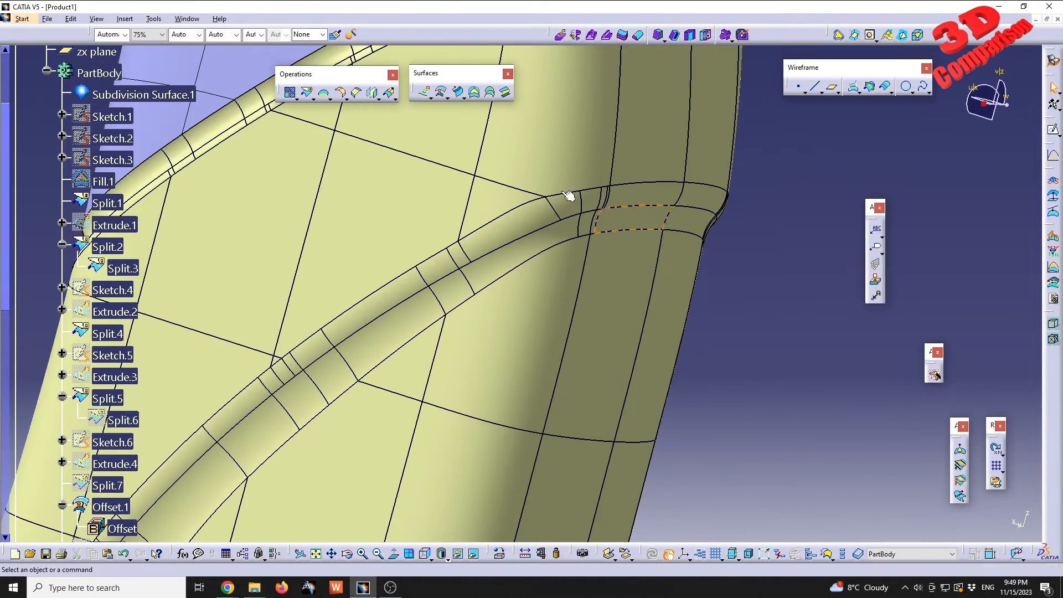
left_click(340, 92)
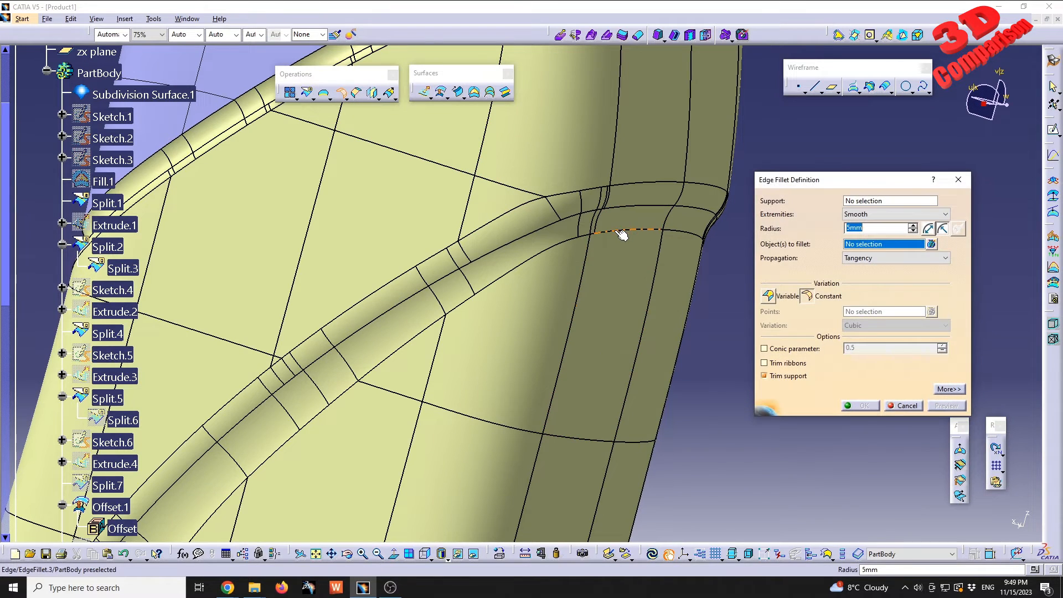
left_click(622, 235)
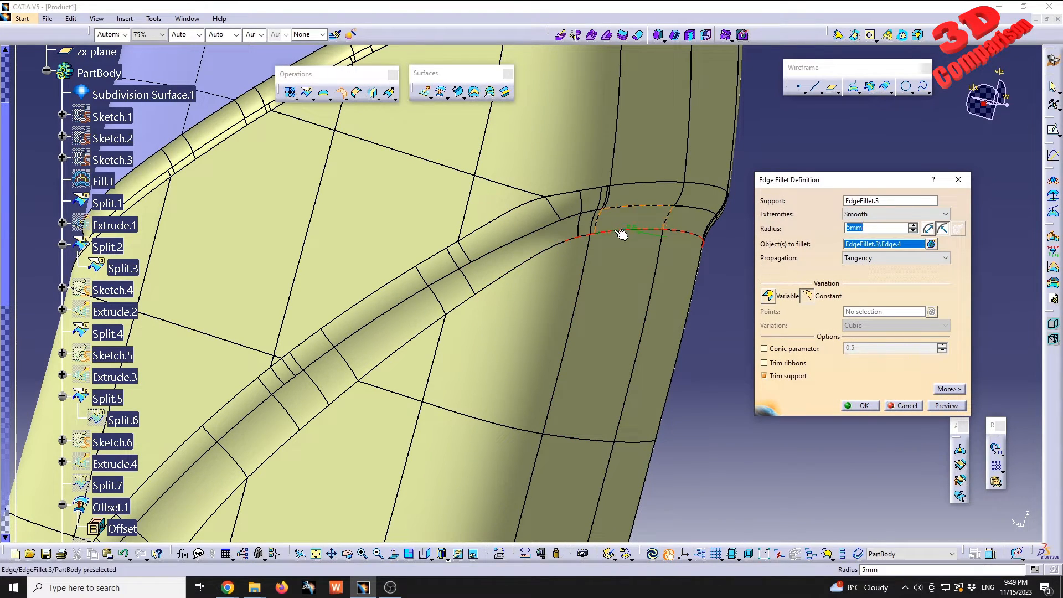
left_click(947, 406)
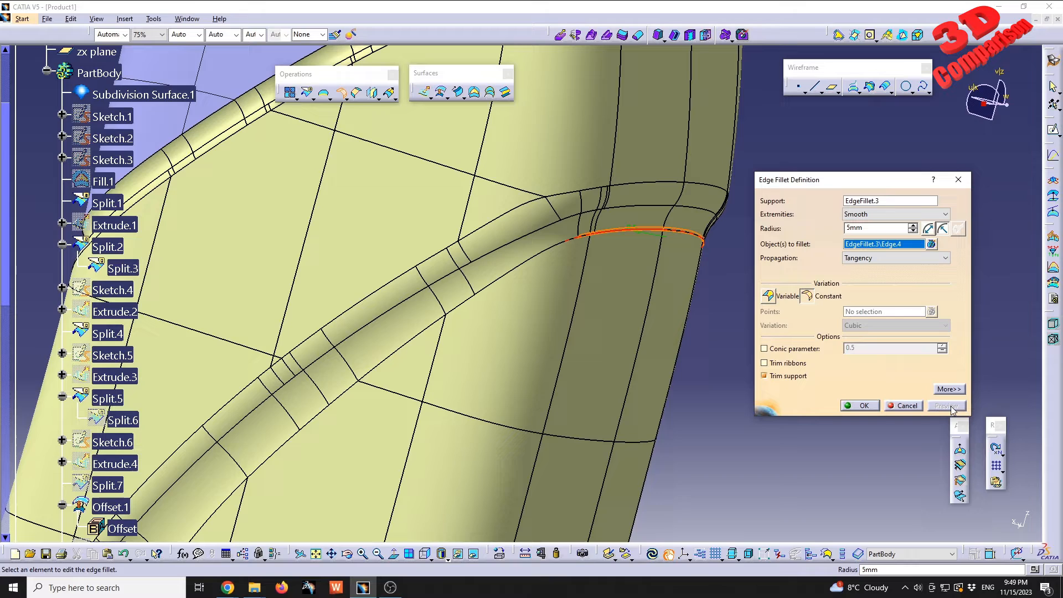
left_click(892, 406)
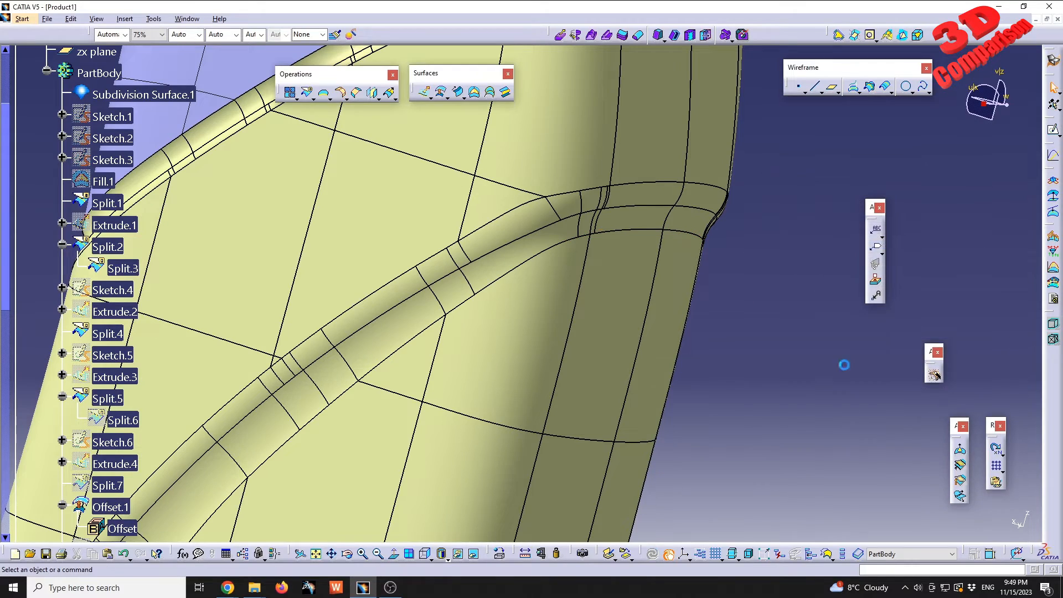
left_click(343, 100)
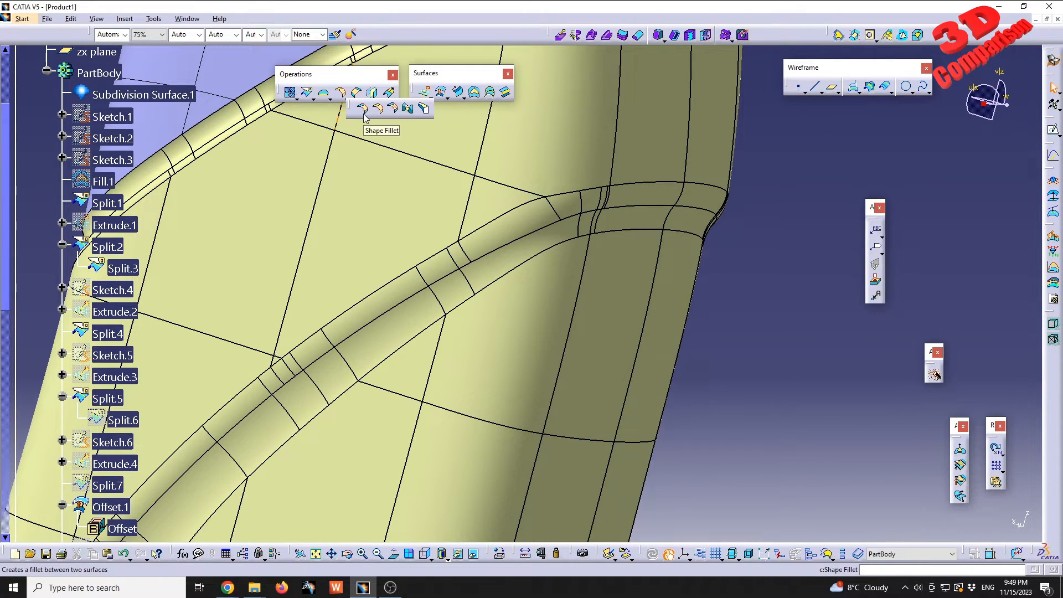
left_click(363, 113)
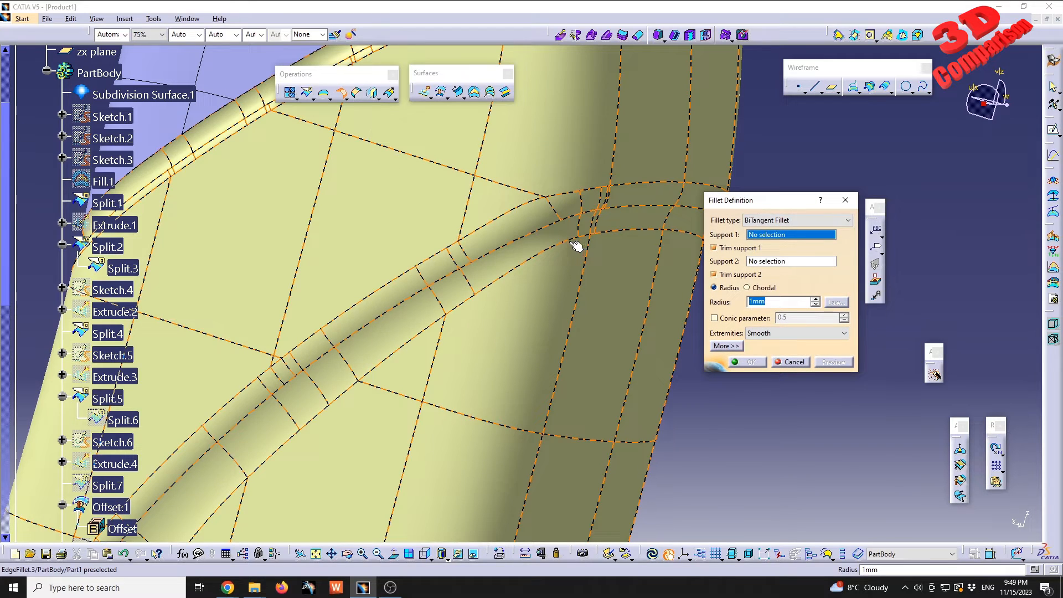
left_click(789, 221)
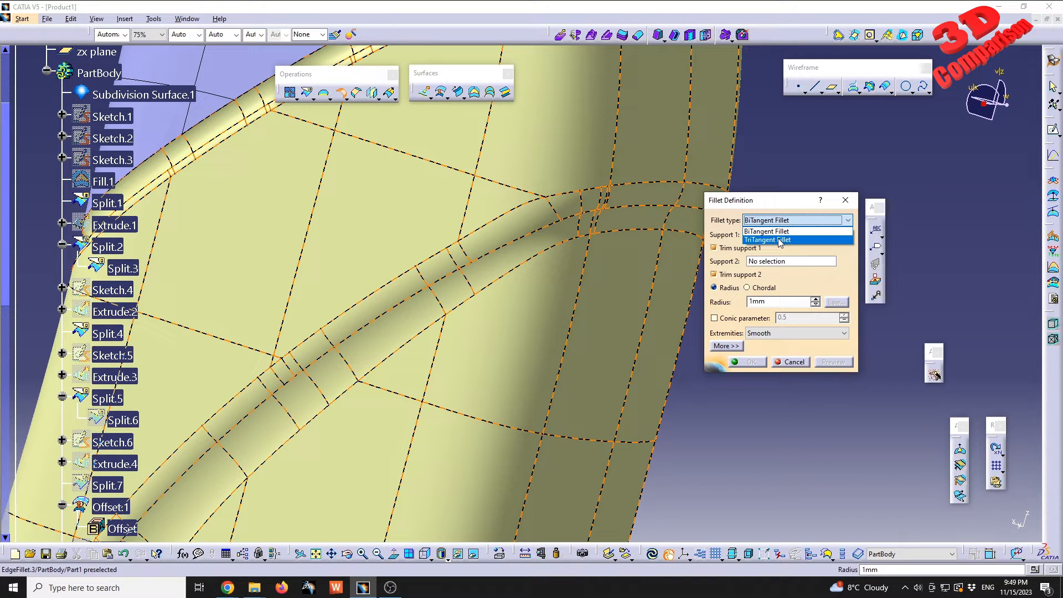
left_click(780, 240)
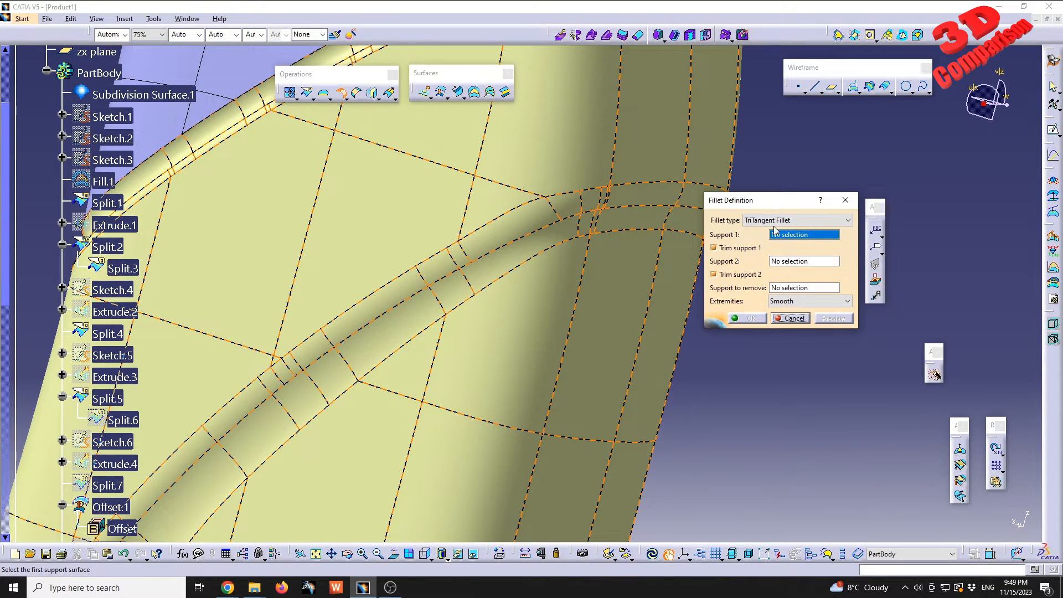
key("Escape")
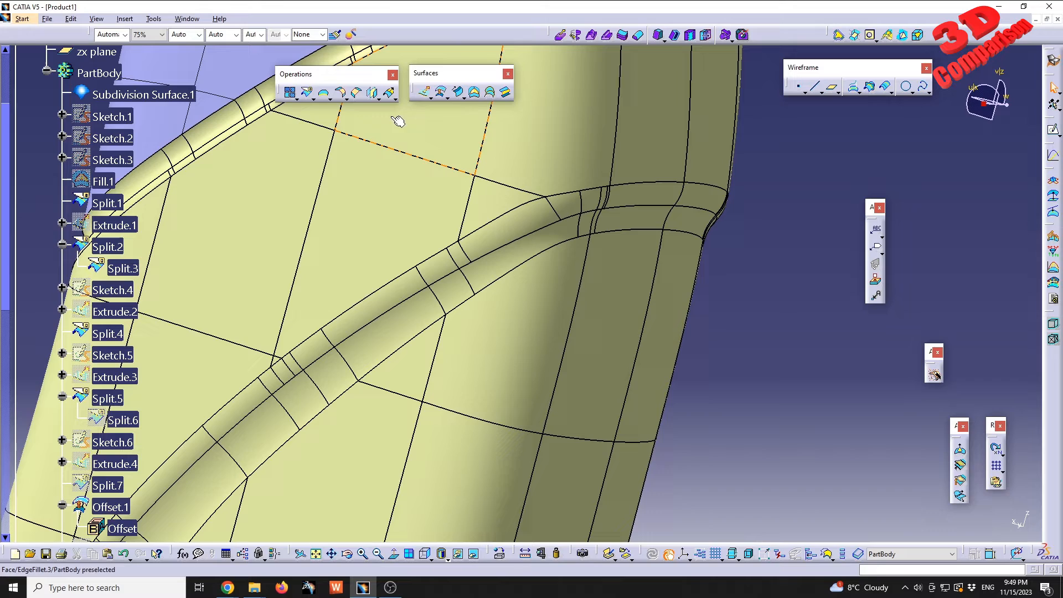
left_click(346, 98)
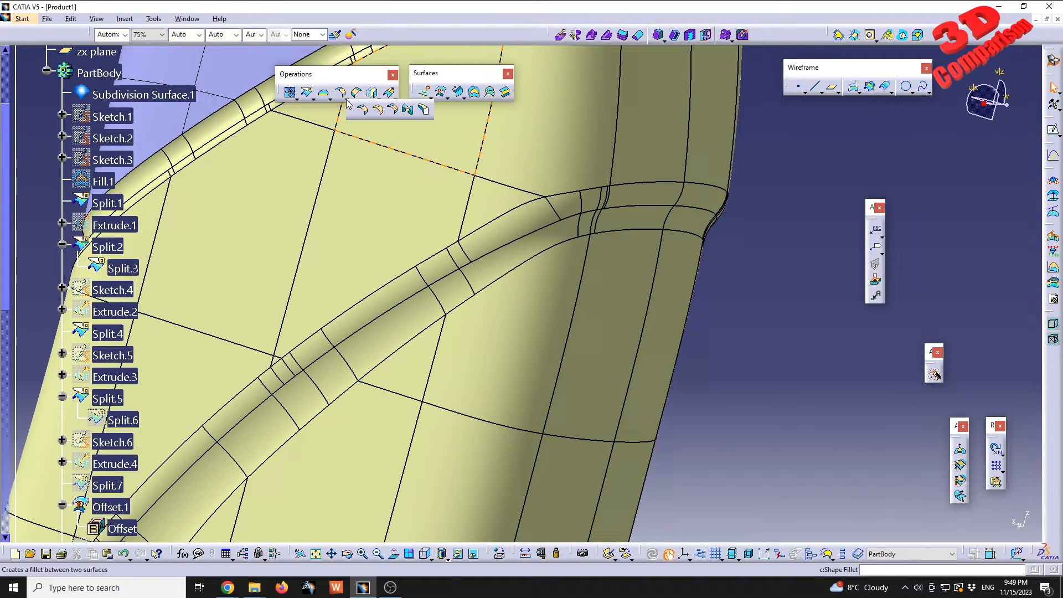
left_click(394, 111)
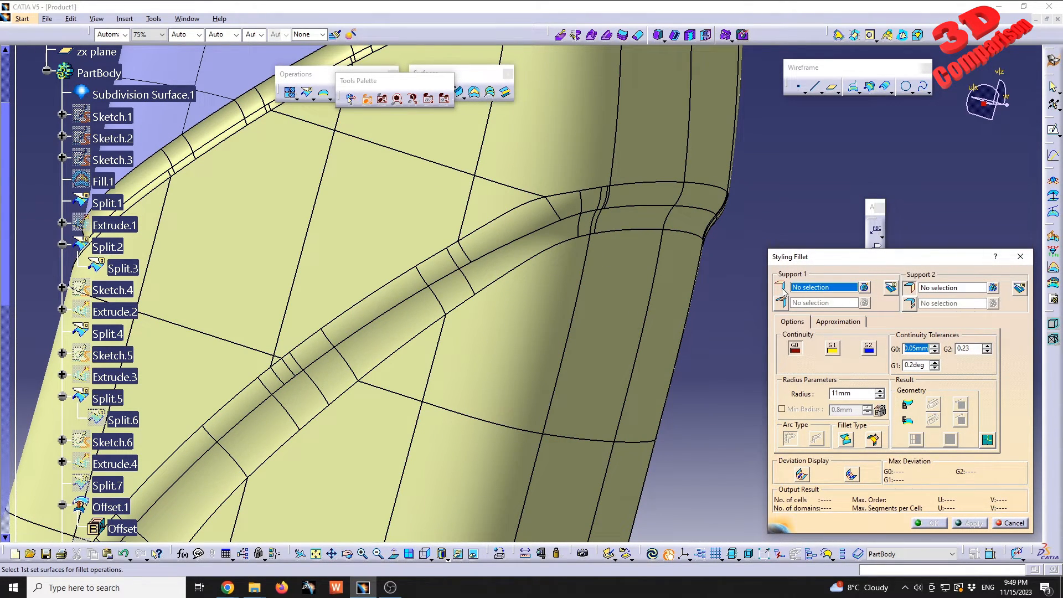
left_click(1021, 257)
Try a variable 5 mm edge fillet with cubic variation on the groove's lower edge around the bottle's side, and cancel it
left_click(345, 100)
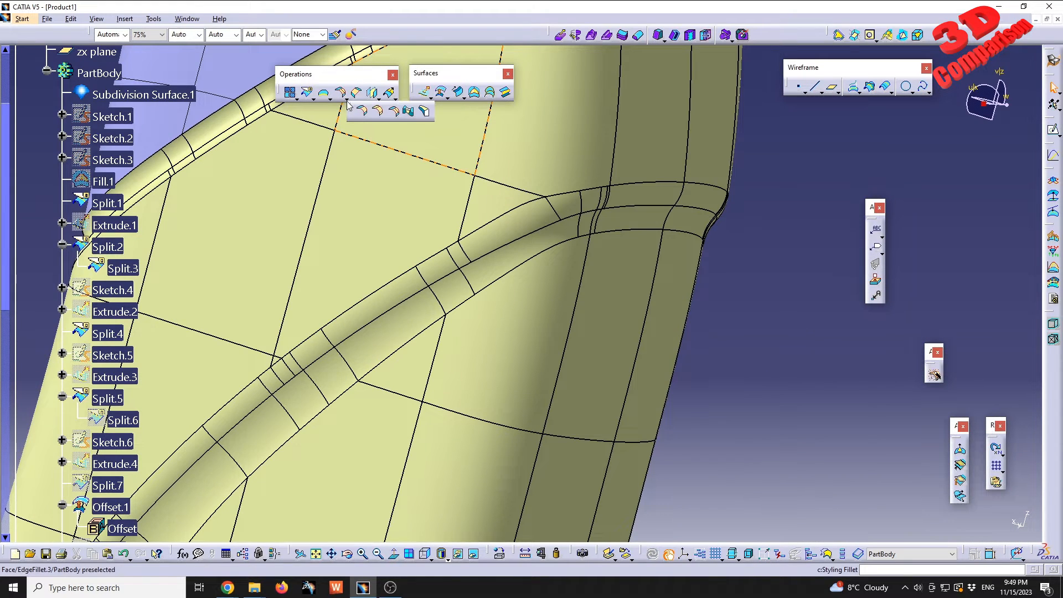
left_click(380, 112)
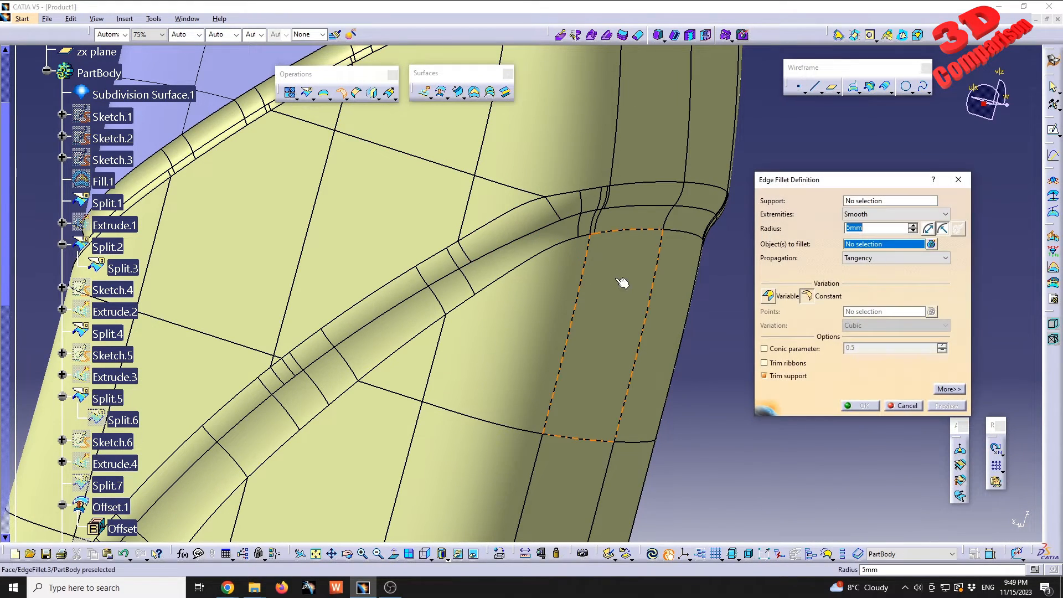
left_click(769, 297)
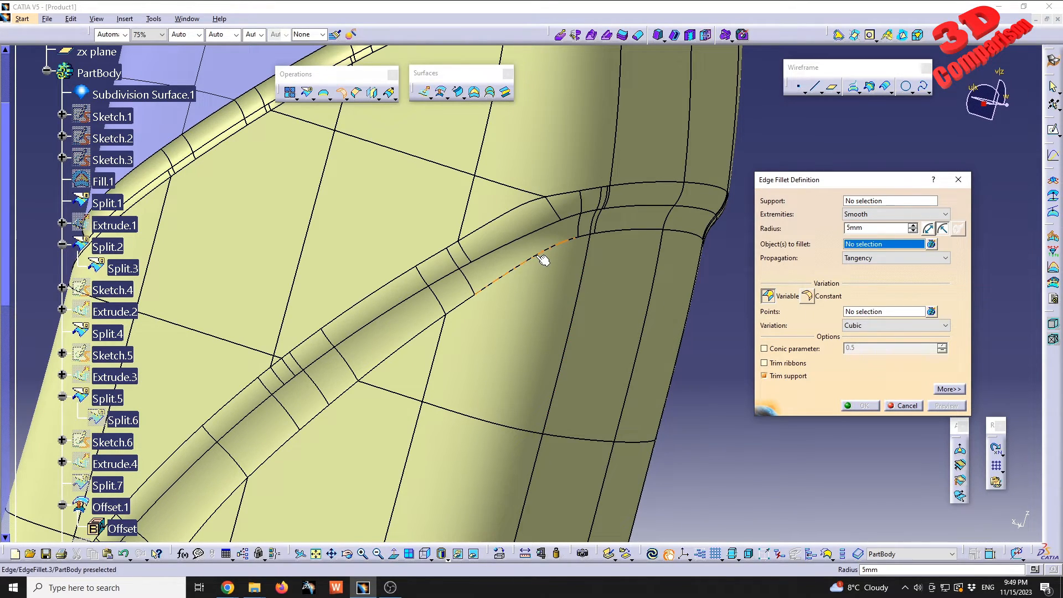
left_click(541, 257)
left_click(615, 320)
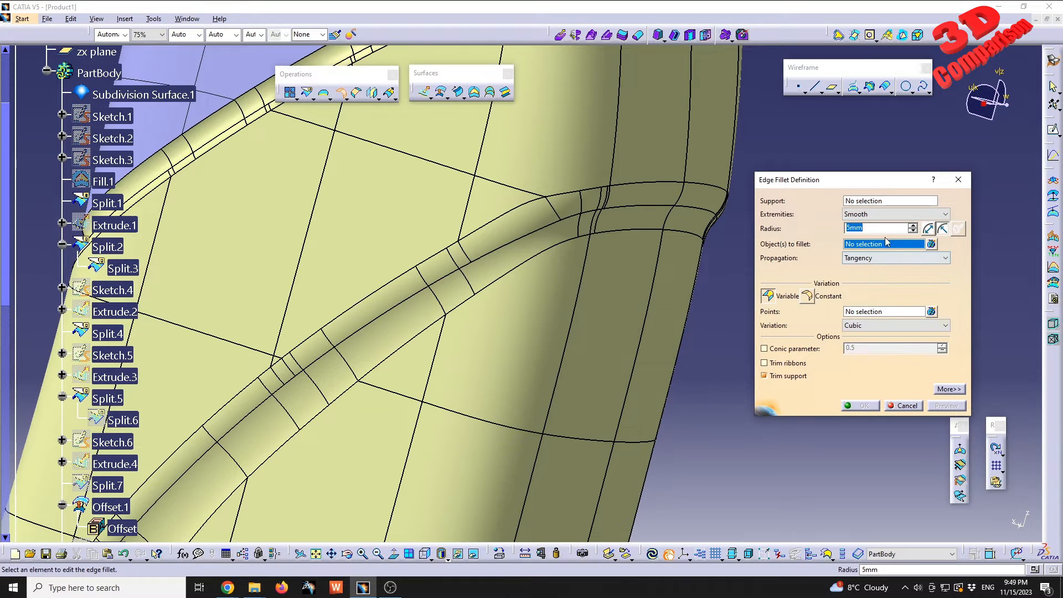
left_click(594, 234)
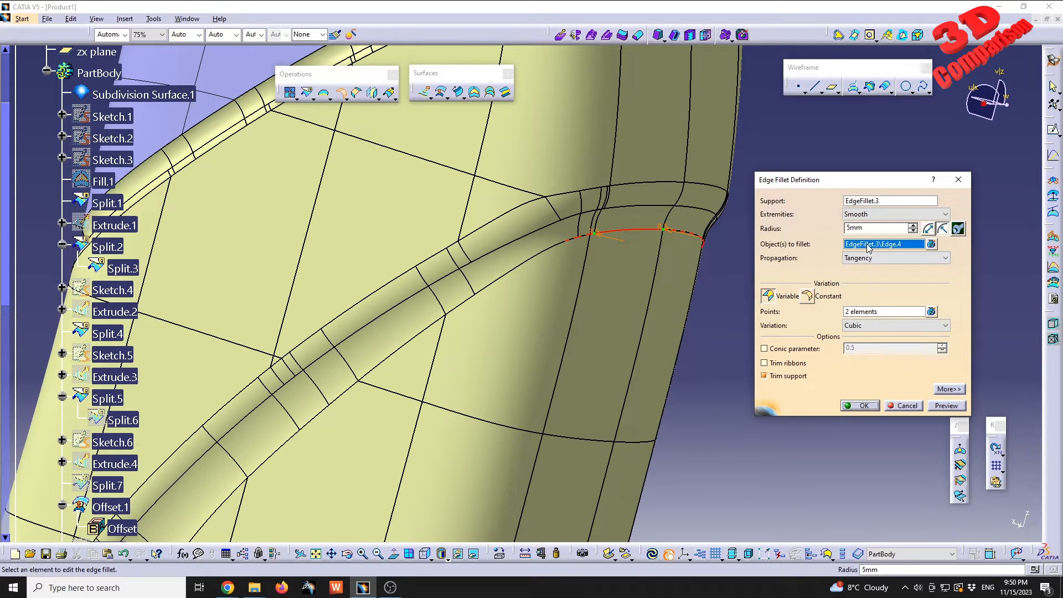
left_click(949, 404)
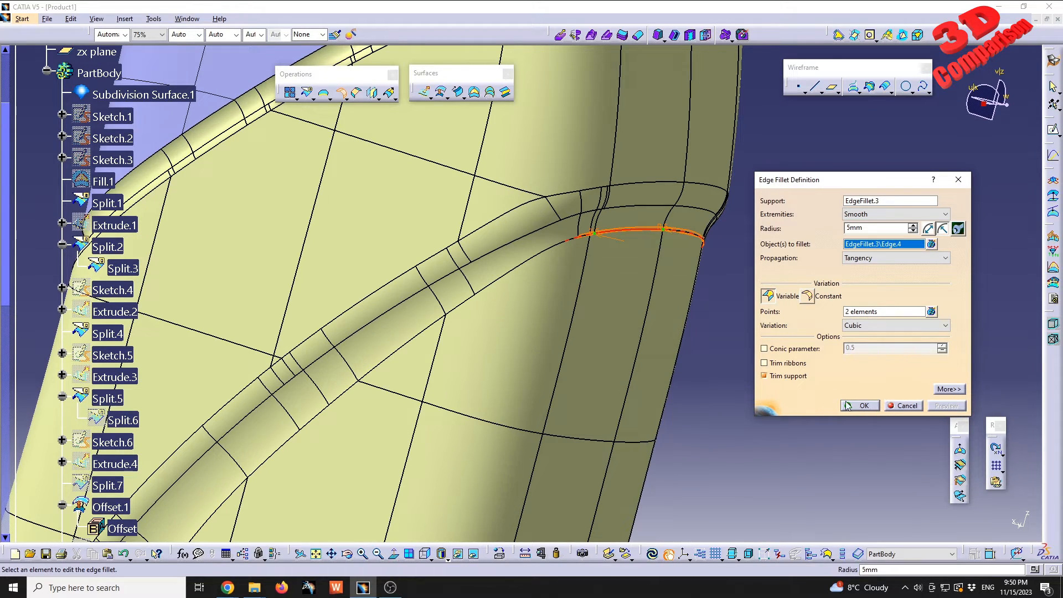
left_click(866, 405)
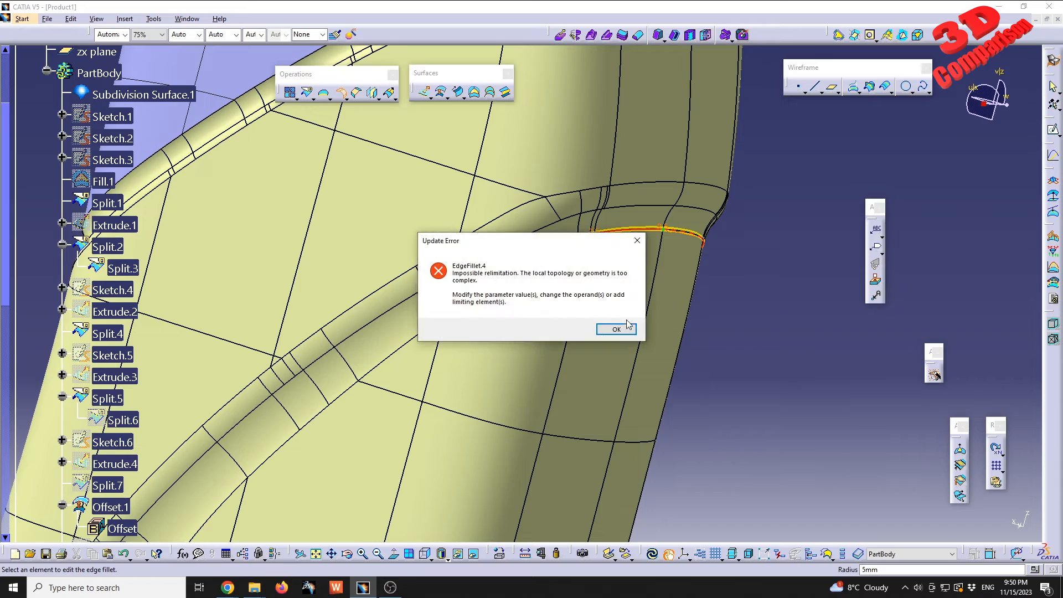
left_click(625, 328)
middle_click_drag(657, 270, 538, 240)
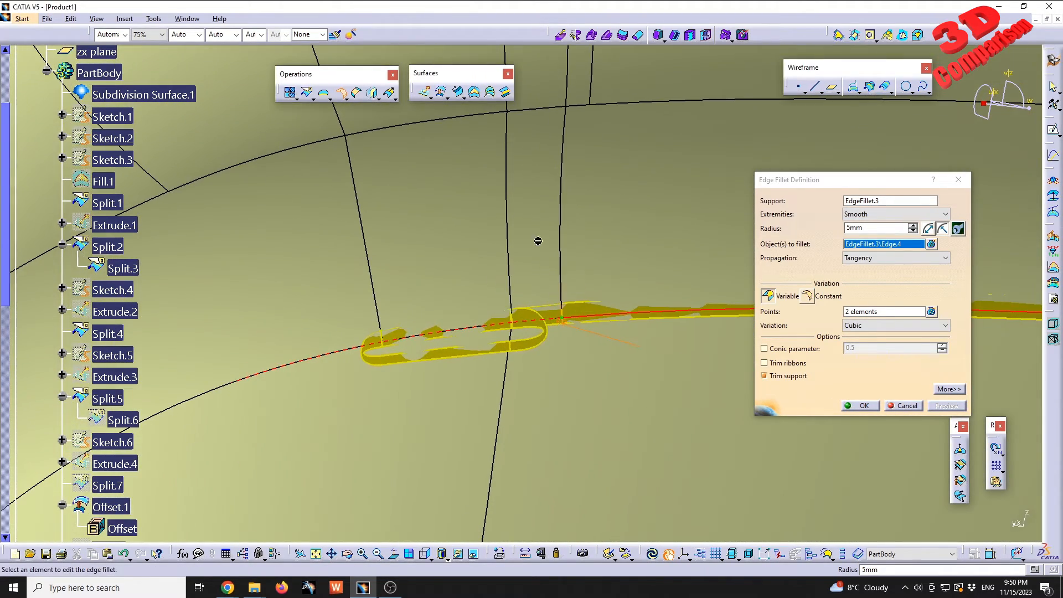
left_click(905, 407)
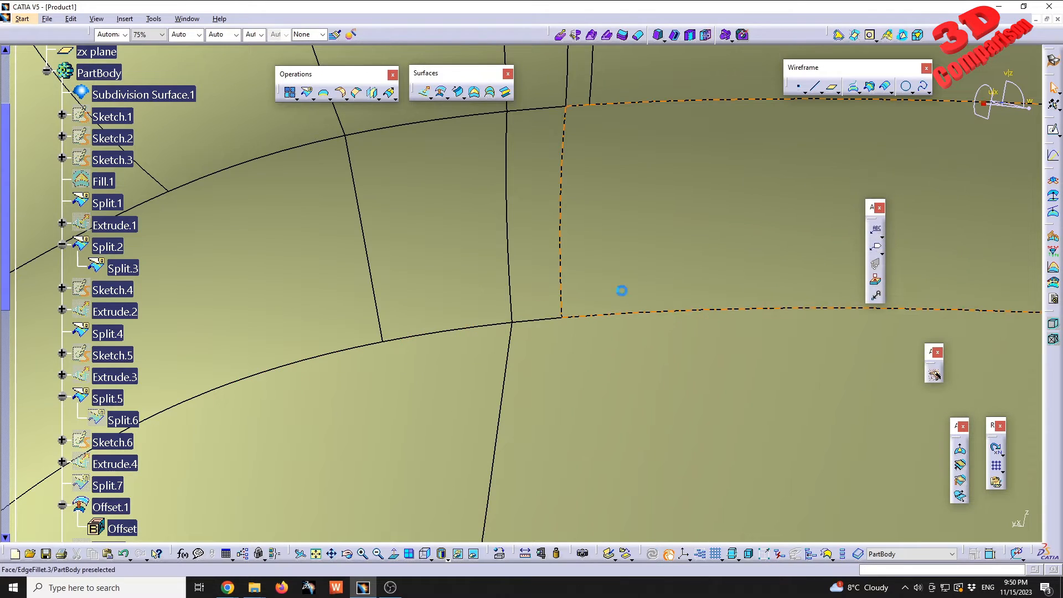
Switch the display to shading with material and inspect the rounded groove and cap edges down to the bottle's base
middle_click_drag(622, 289, 570, 288)
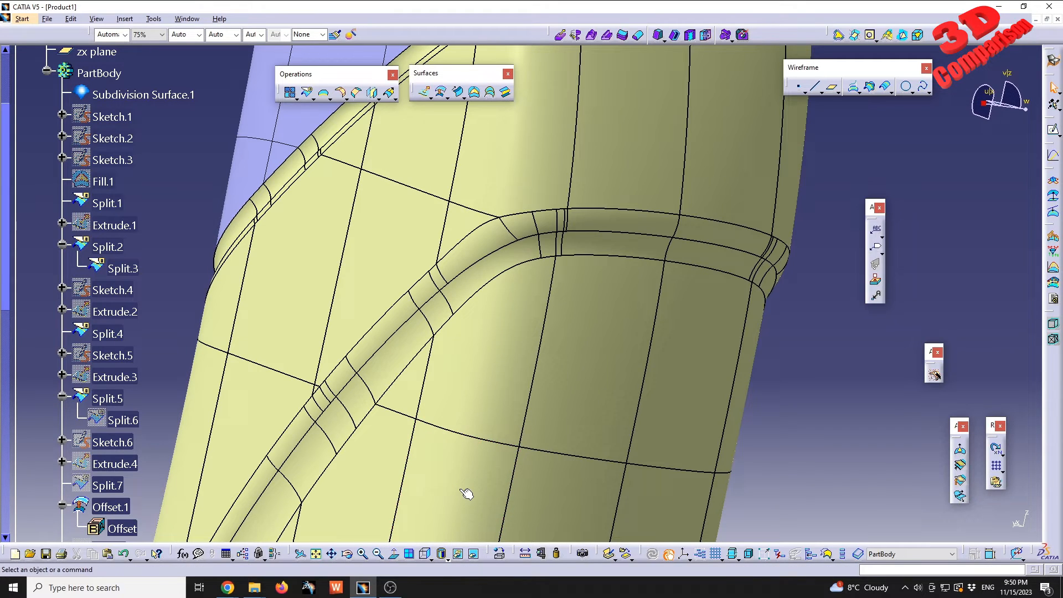
left_click(446, 557)
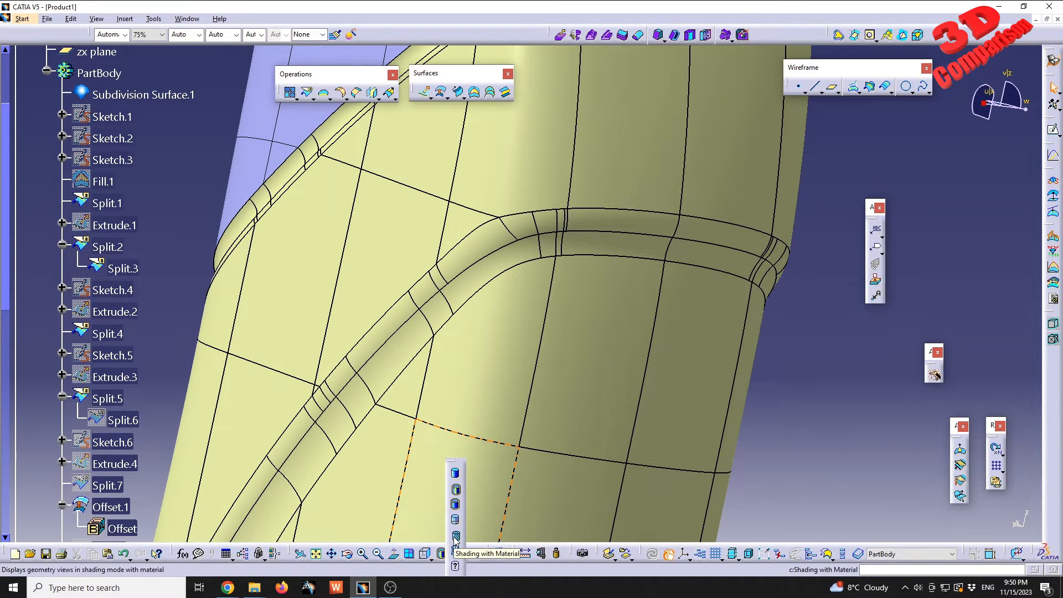
left_click(455, 537)
mouse_move(565, 346)
middle_mouse_down()
mouse_move(554, 186)
mouse_move(487, 209)
mouse_move(425, 257)
mouse_move(505, 256)
mouse_move(638, 203)
mouse_move(522, 356)
mouse_move(541, 239)
mouse_move(427, 213)
mouse_move(440, 269)
mouse_move(503, 187)
middle_mouse_up()
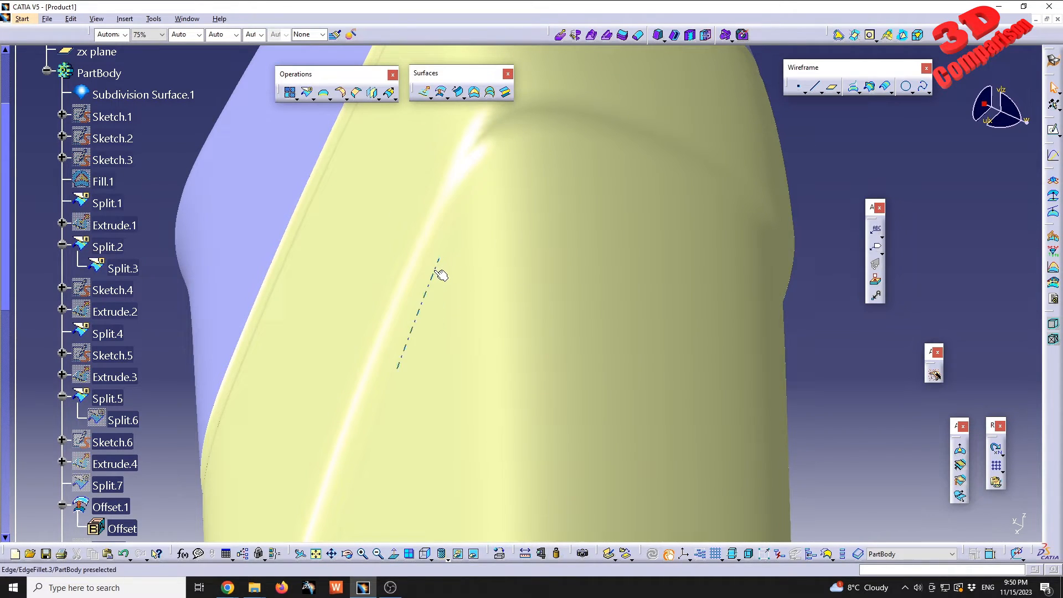
middle_click_drag(483, 203, 589, 427)
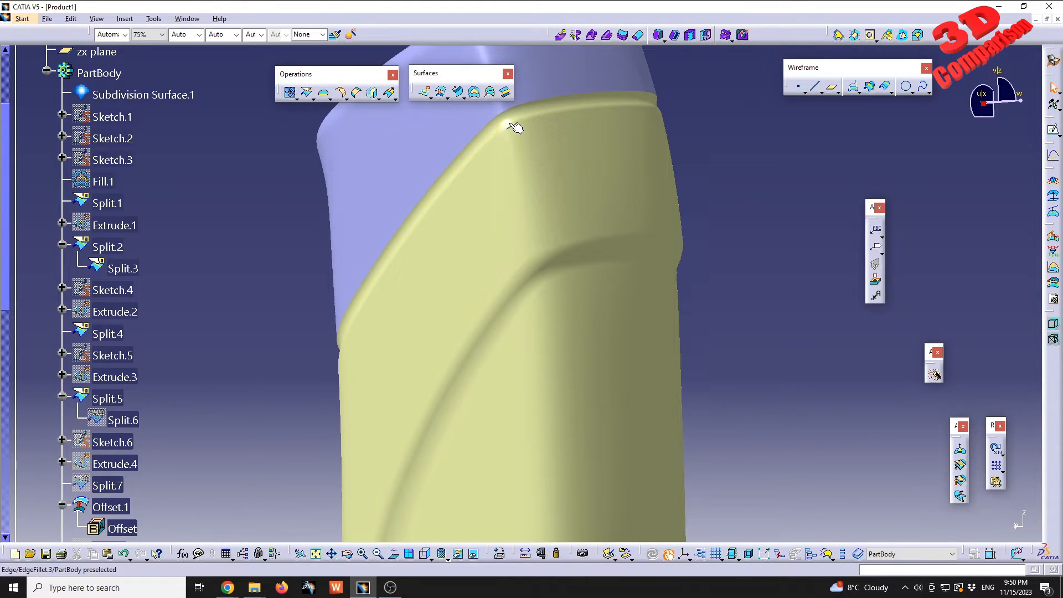
middle_click_drag(498, 120, 483, 327)
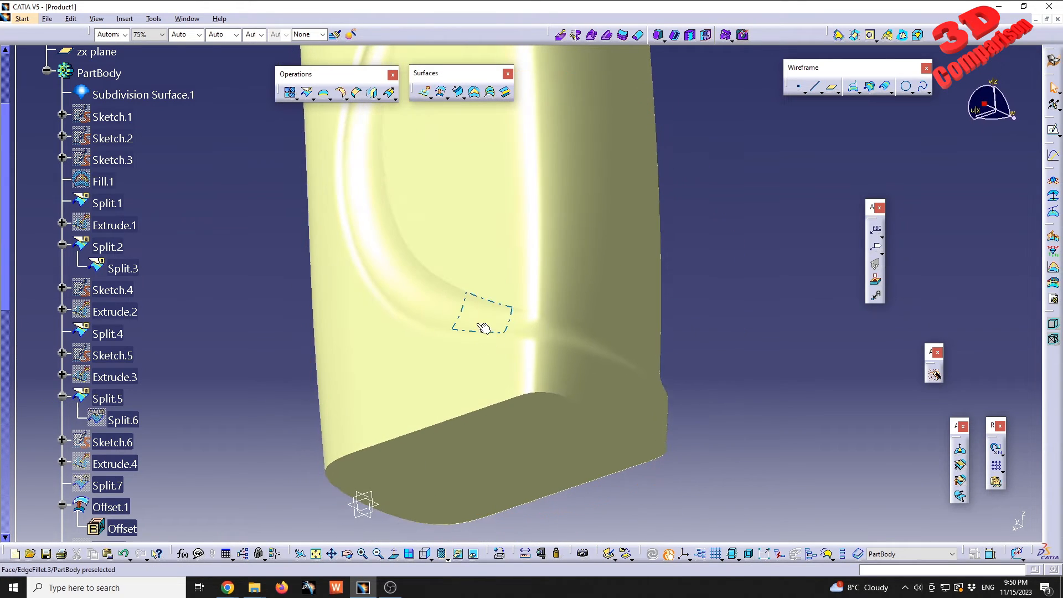
Fillet the bottle's bottom edge at 5 mm with tangency propagation, and widen the warnings window and its message column to read the full text
left_click(340, 95)
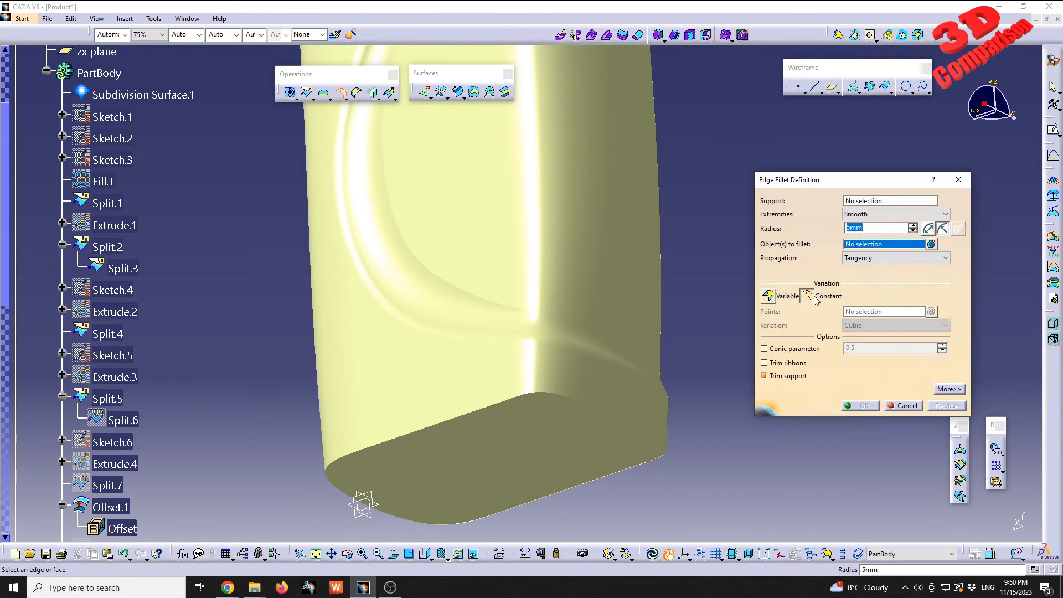
left_click(509, 408)
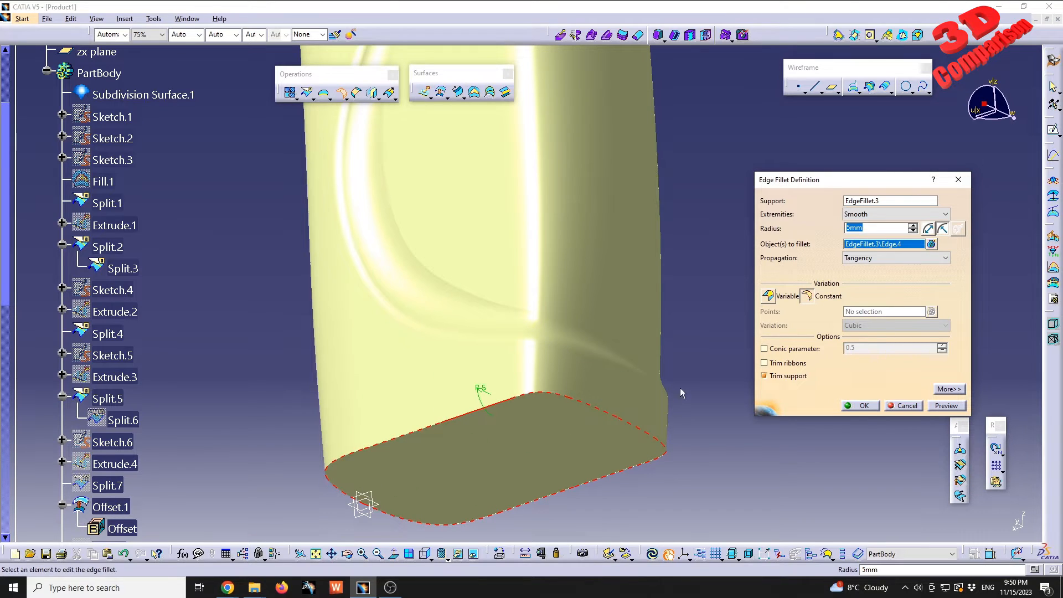
left_click(947, 406)
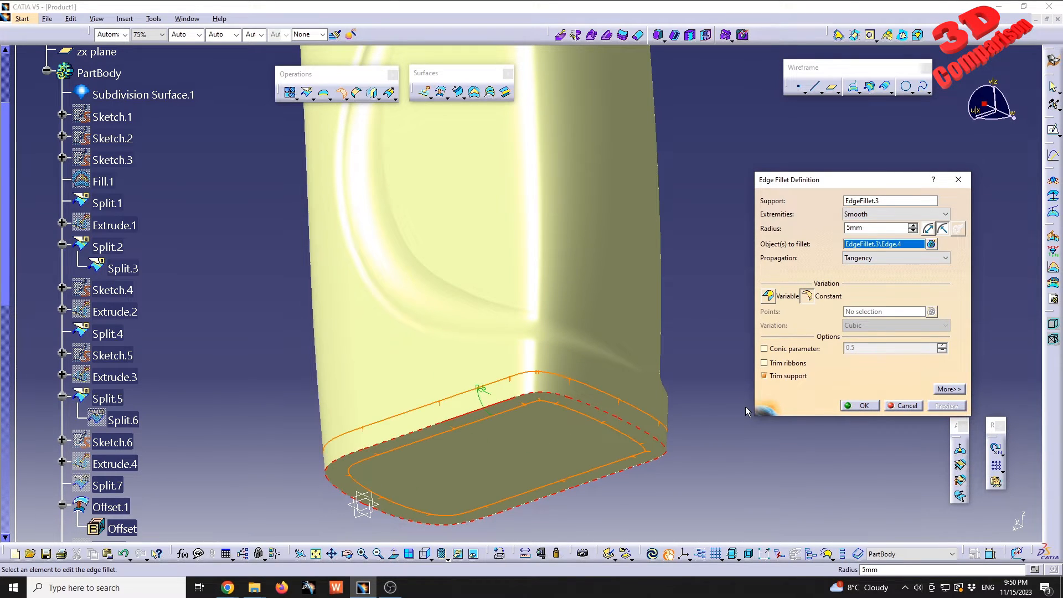
middle_click_drag(670, 329, 887, 431)
left_click(859, 406)
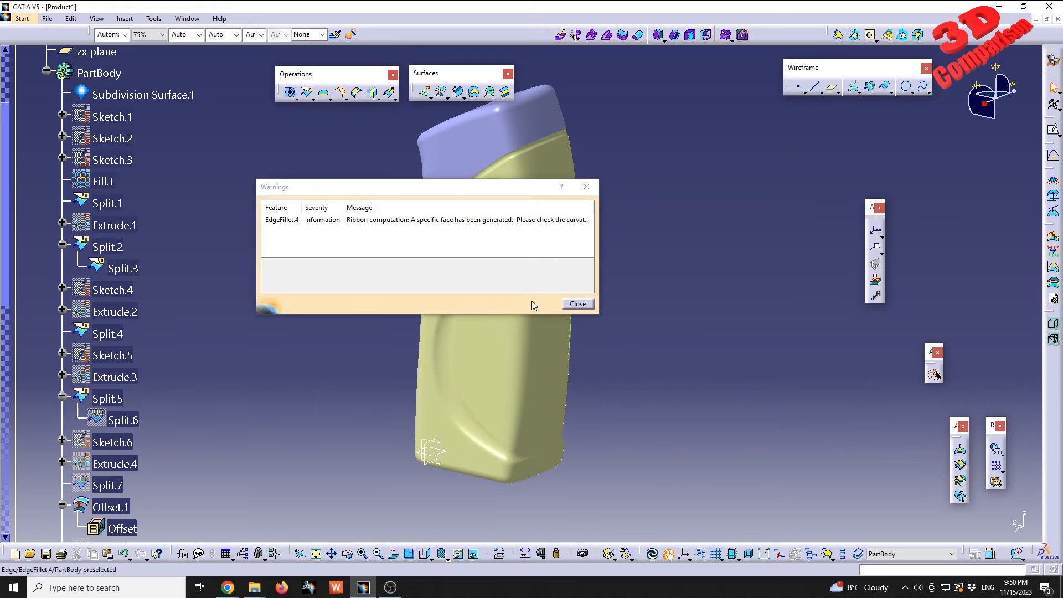
left_click_drag(601, 251, 850, 251)
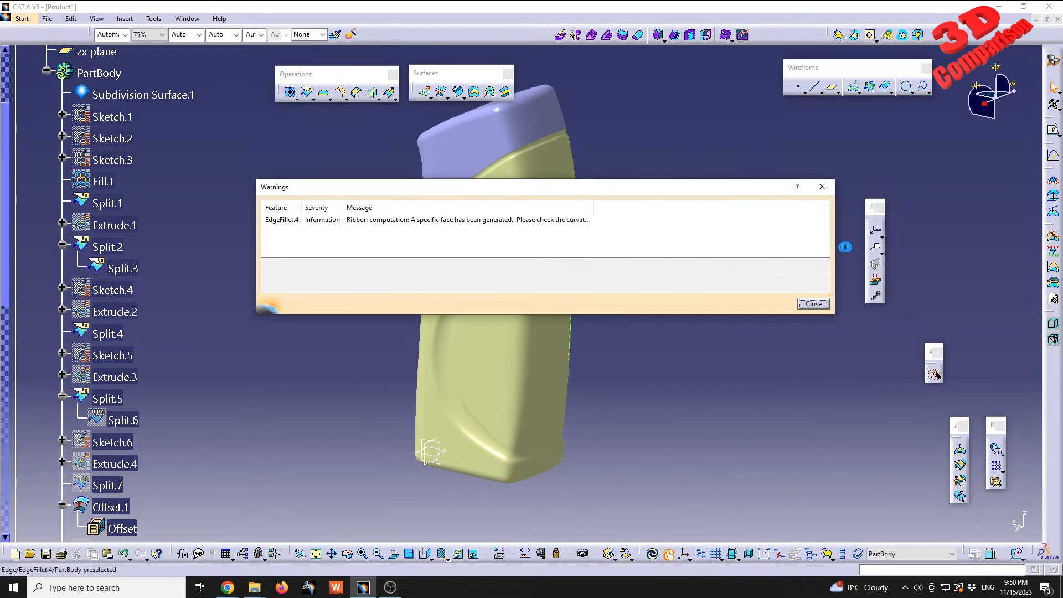
left_click_drag(594, 207, 832, 229)
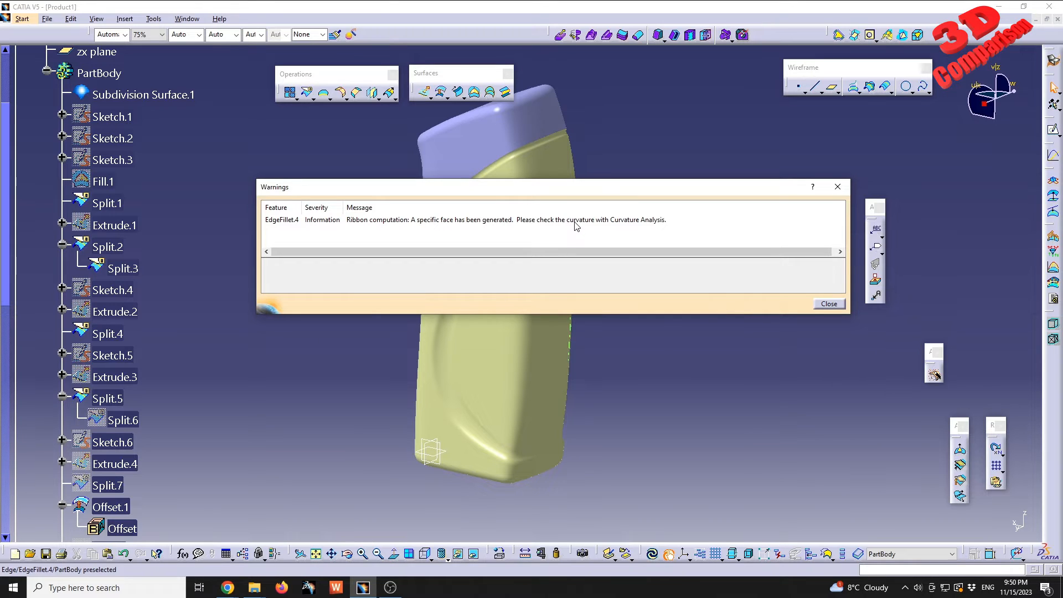
Close the fillet warnings window and inspect the rounded bottom edge and groove from the front and side
left_click(828, 304)
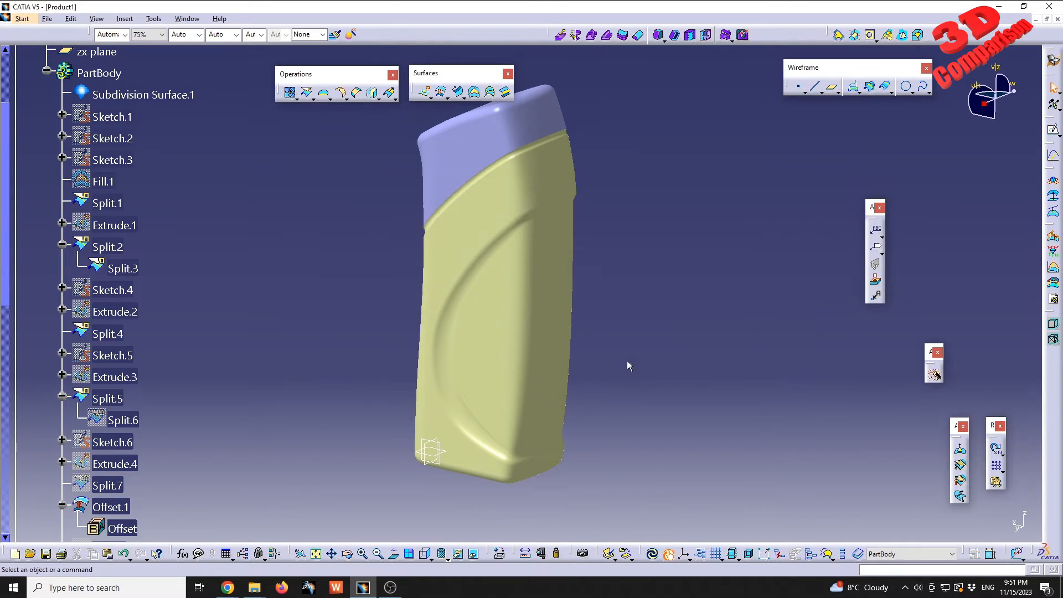
middle_click_drag(563, 368, 510, 259)
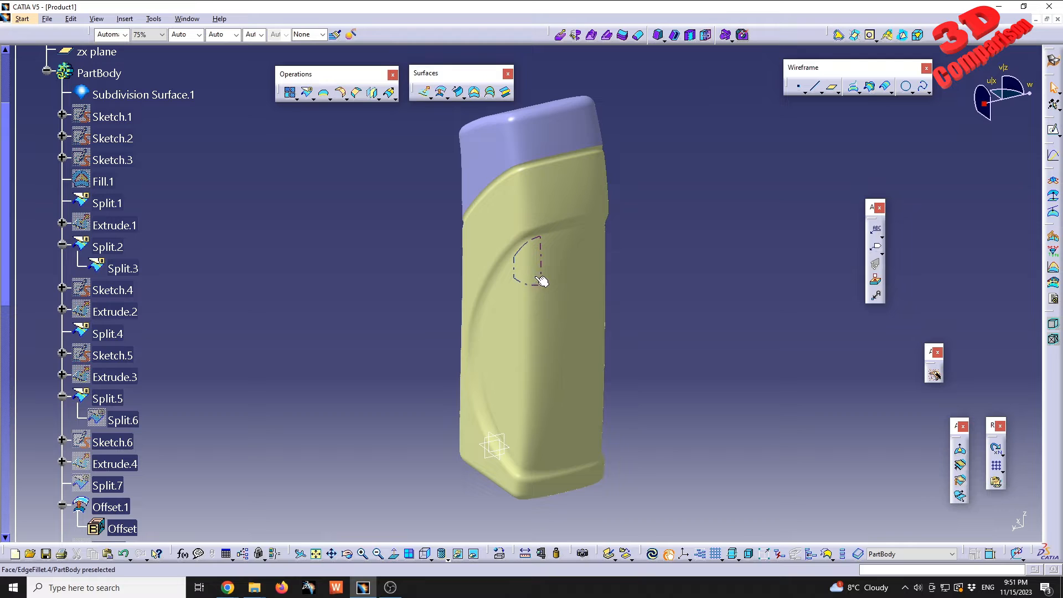
middle_click_drag(460, 291, 526, 298)
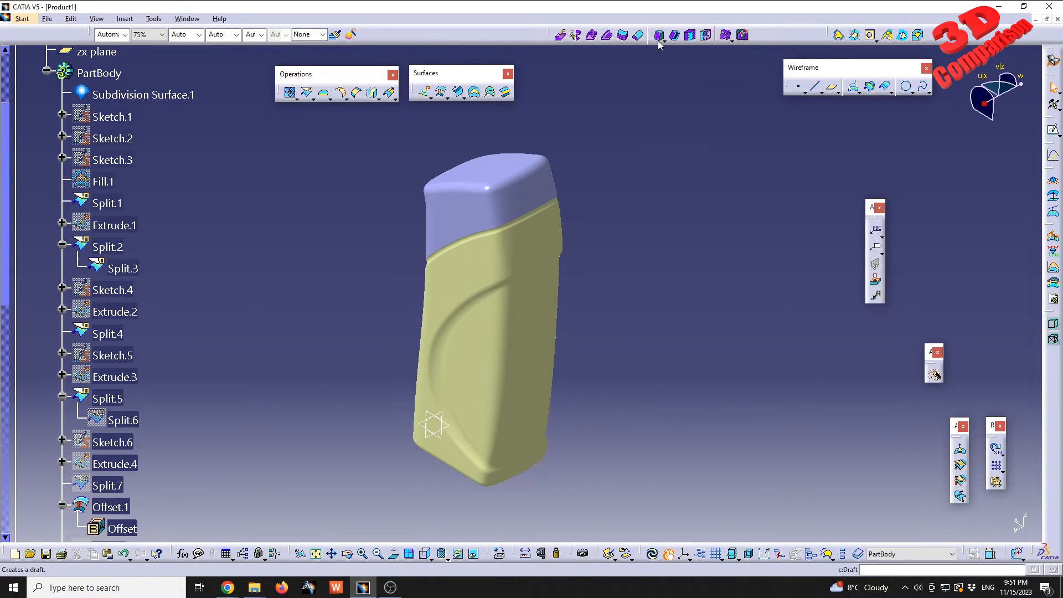
Thicken the filleted cap surface outward with a first offset of 1.5 mm
left_click(624, 36)
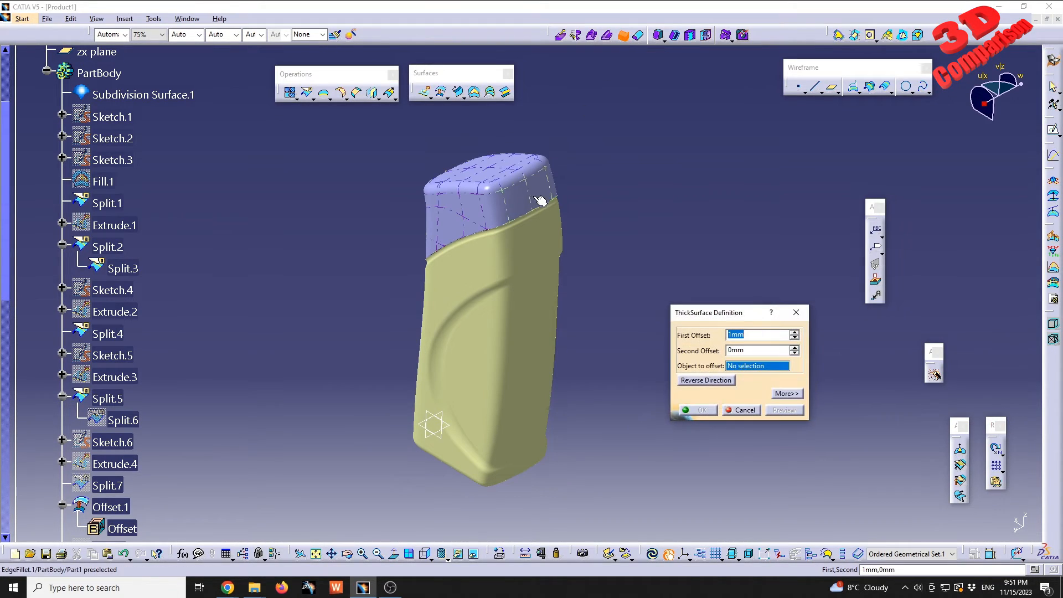
left_click(510, 202)
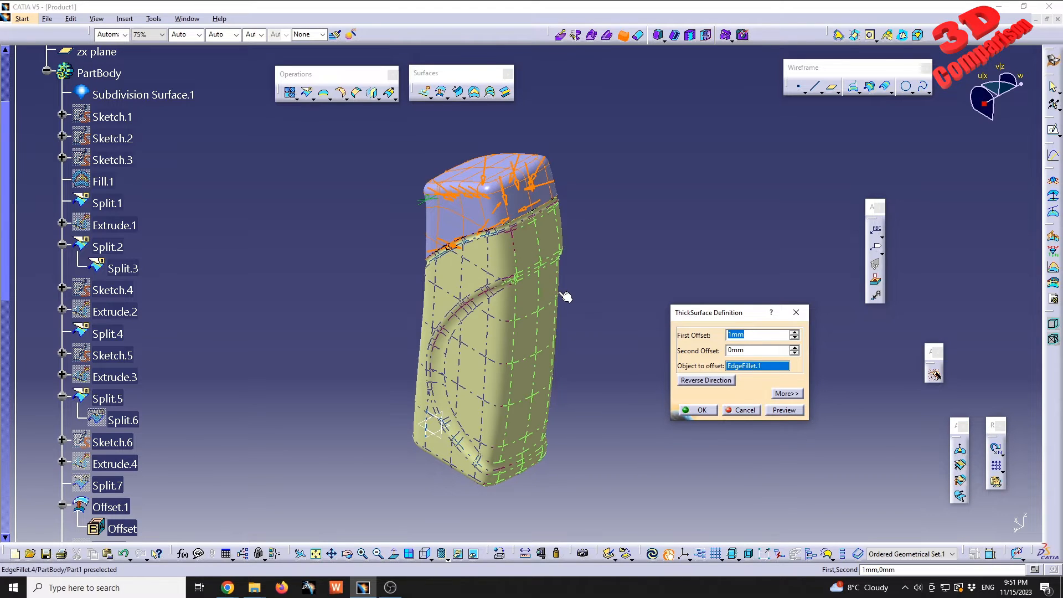
left_click(718, 381)
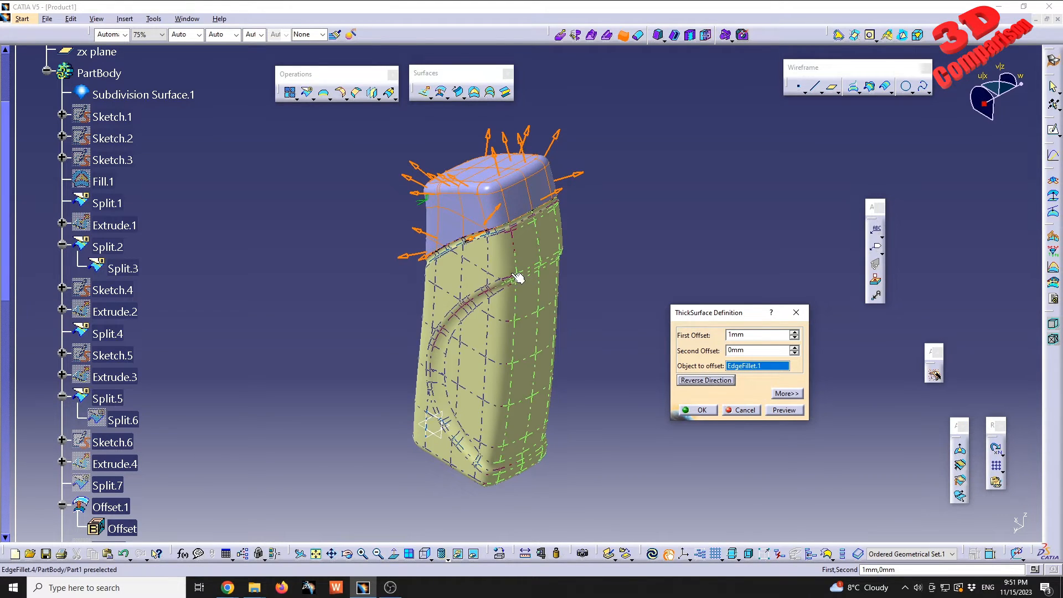
middle_click_drag(520, 278, 497, 180)
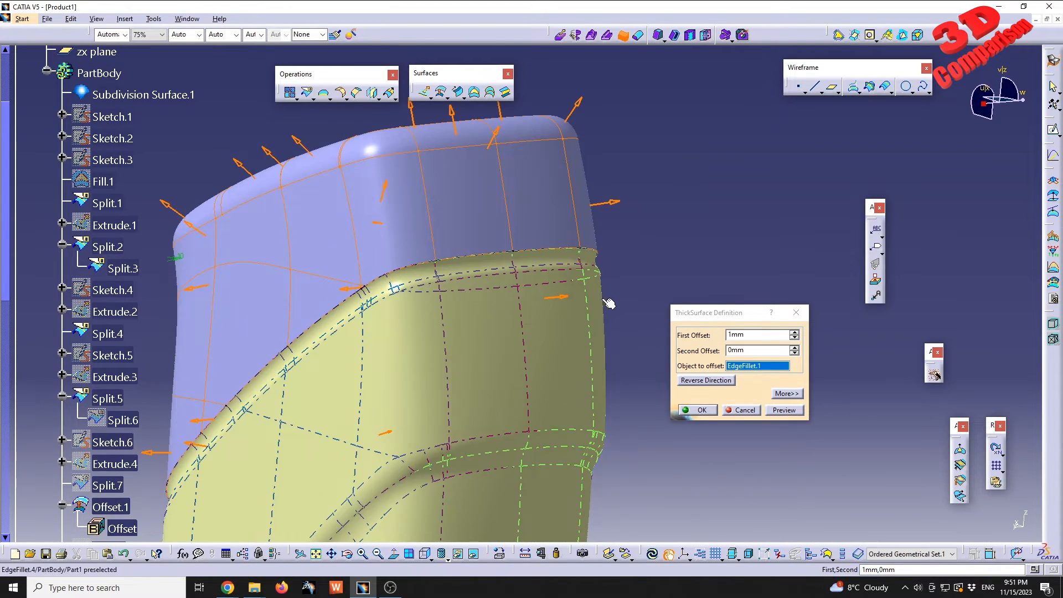
left_click_drag(748, 335, 718, 337)
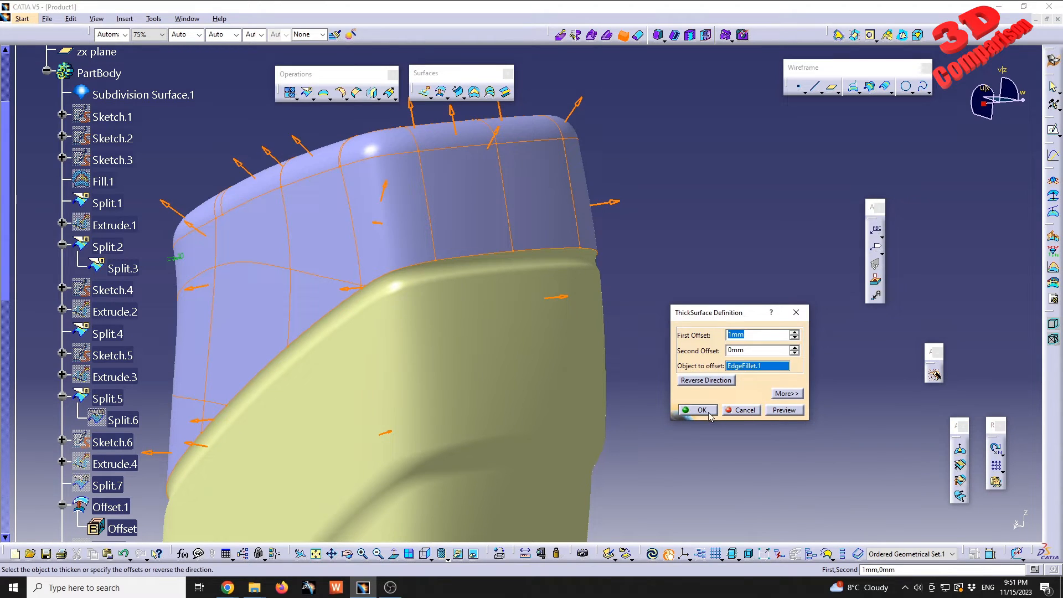
type("1.5")
left_click(701, 410)
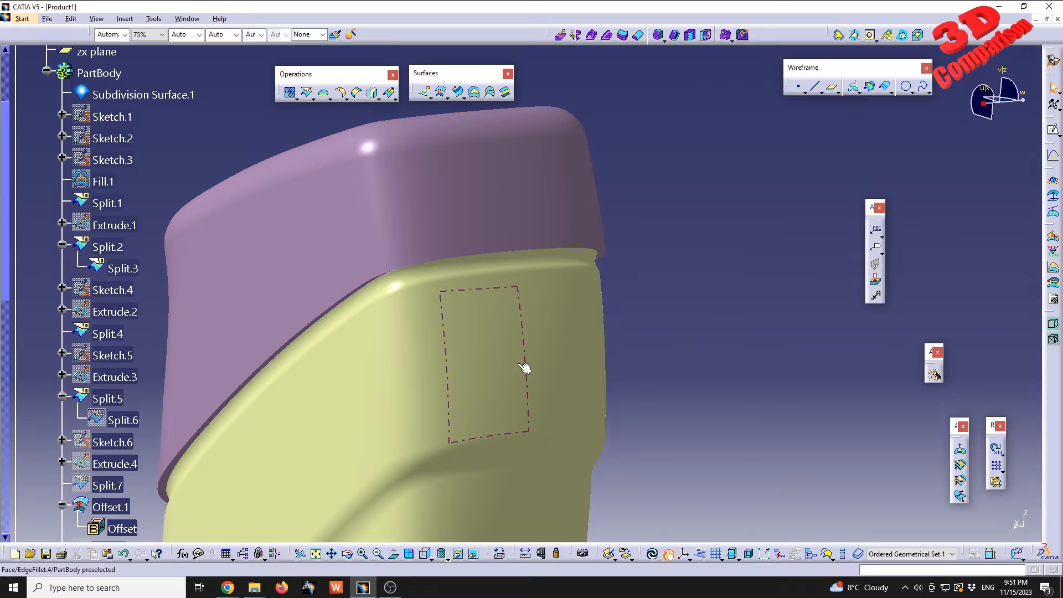
Thicken the filleted bottle body surface outward with a first offset of 1.5 mm, previewing the seam against the cap
left_click(623, 37)
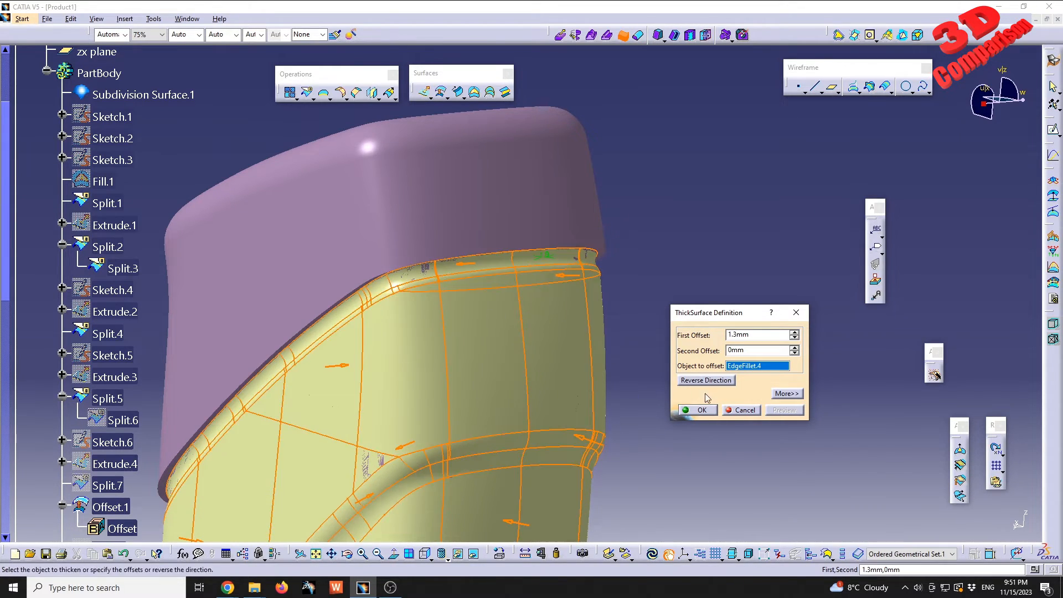
left_click(719, 380)
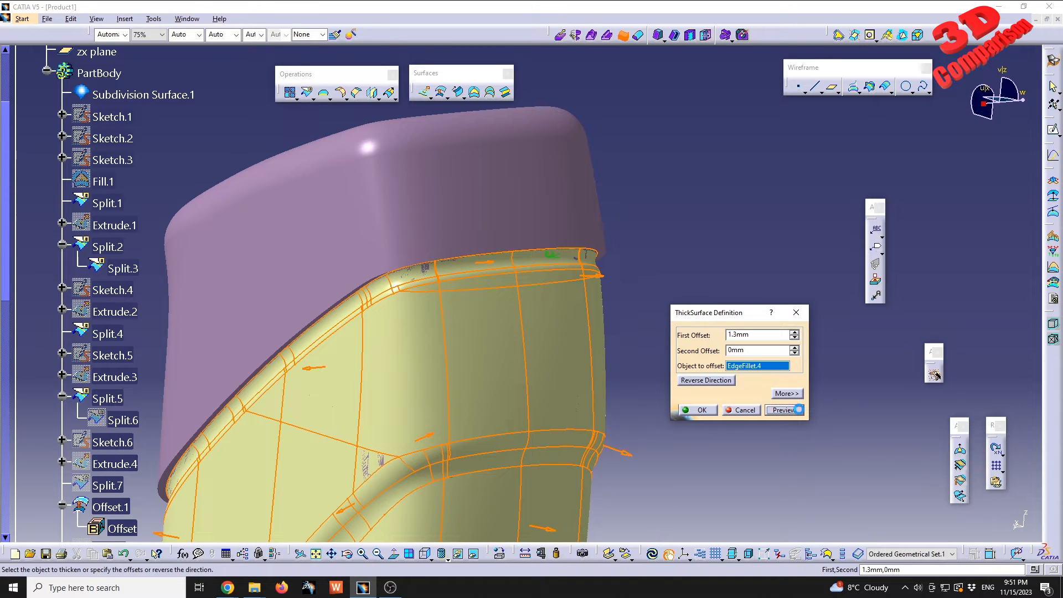
middle_click_drag(446, 309, 548, 337)
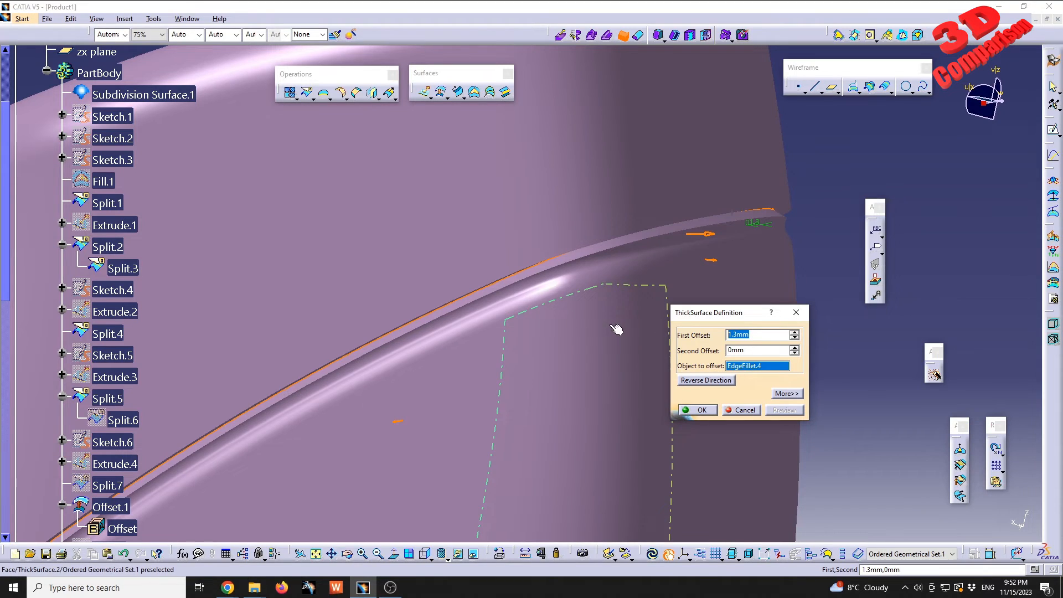
type("1.5")
key("Return")
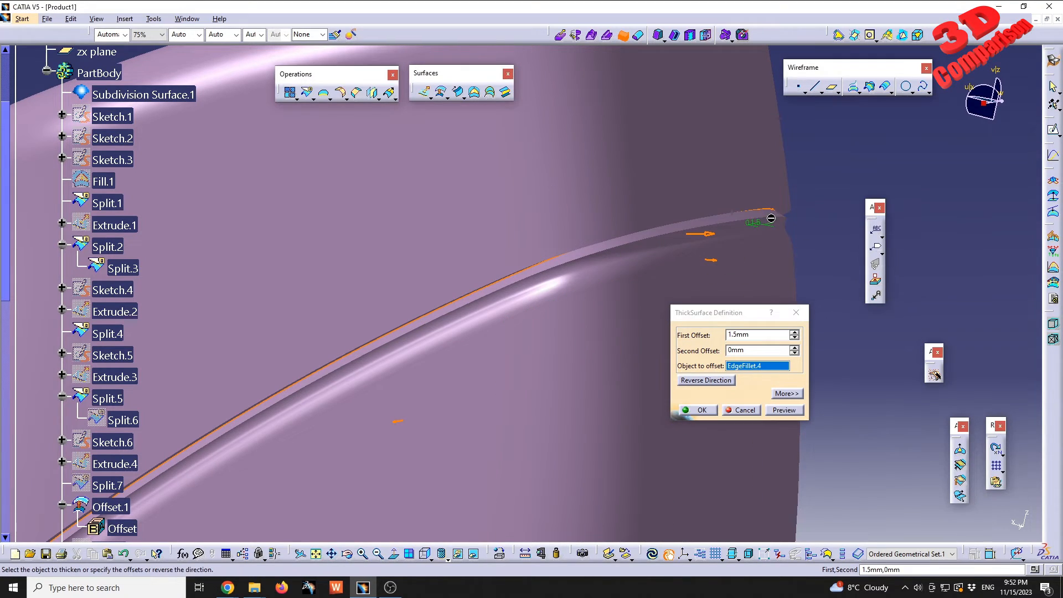
left_click(790, 411)
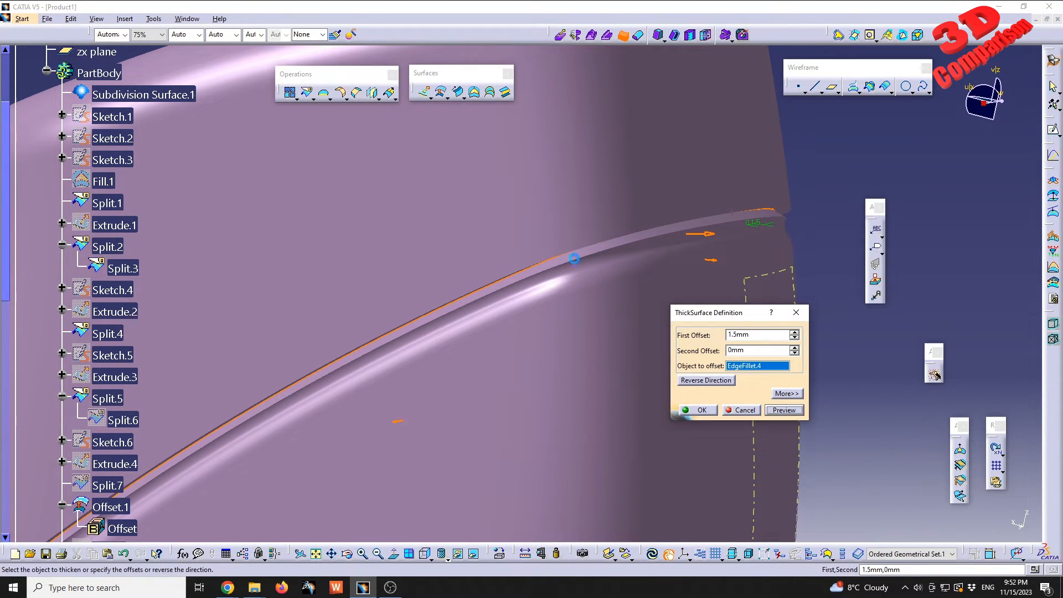
middle_click_drag(588, 292, 639, 360)
left_click(708, 405)
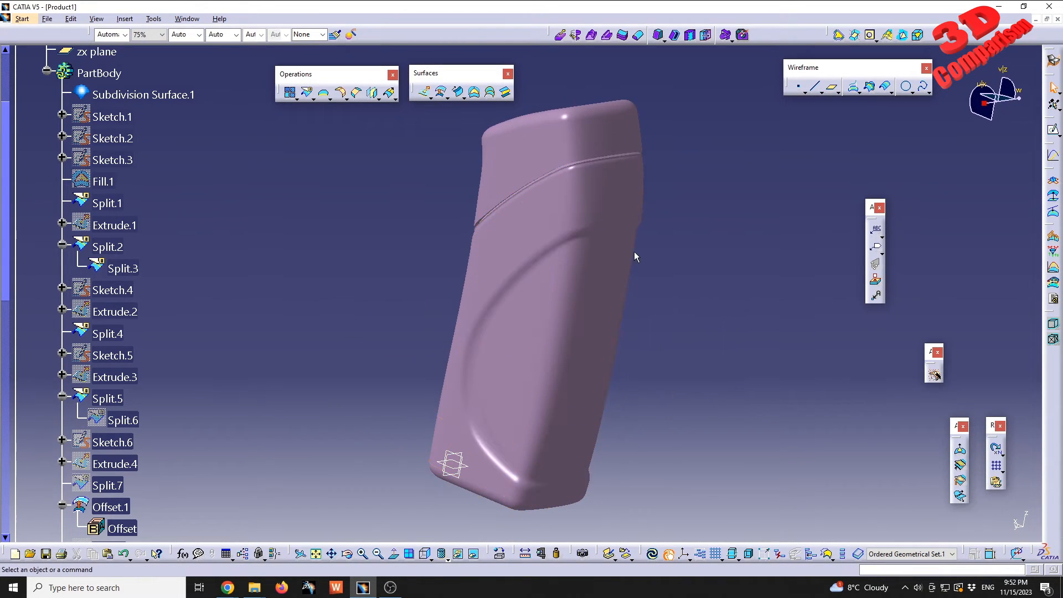
Show the hidden Painting 1 reference image behind the bottle
middle_click_drag(636, 249, 593, 368)
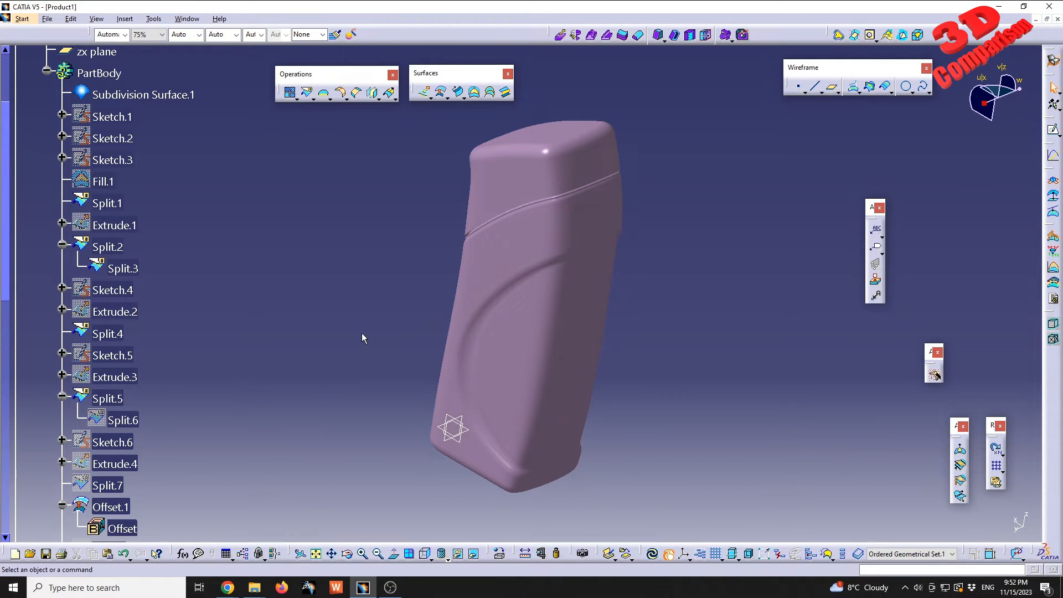
scroll(111, 360, "down", 15)
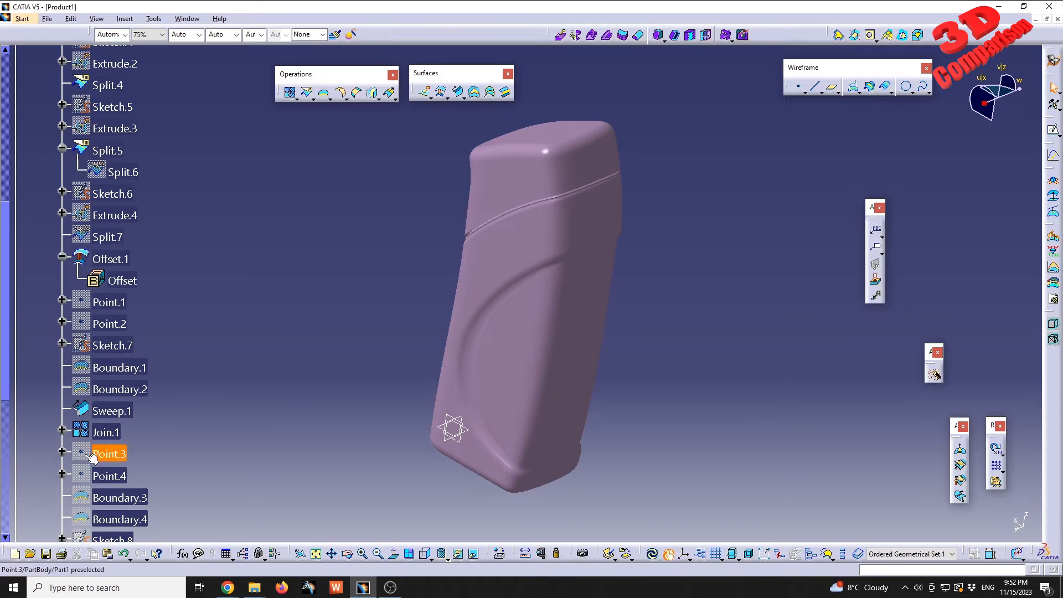
right_click(98, 419)
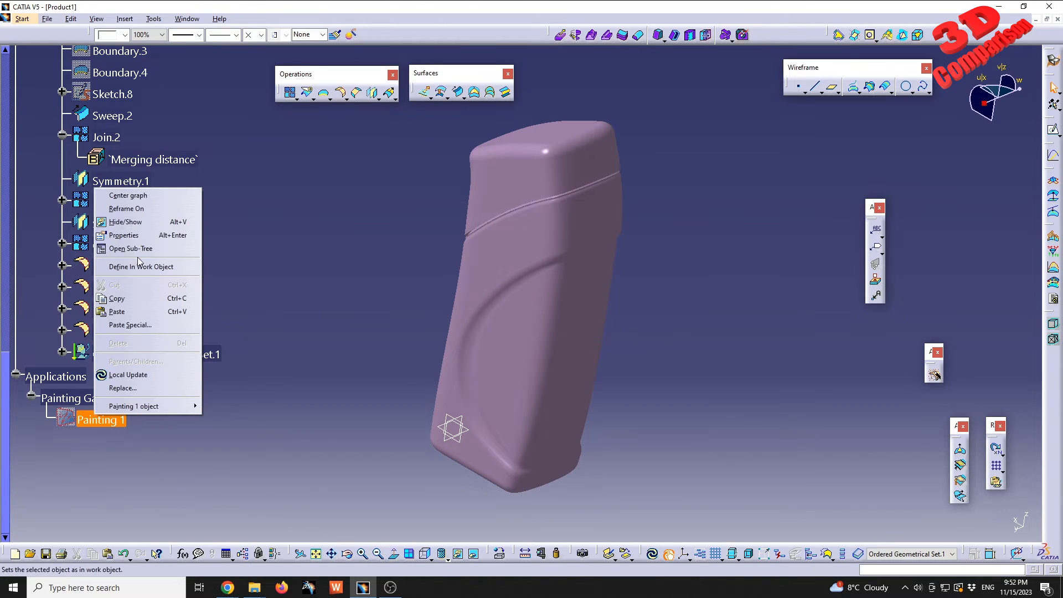
left_click(133, 220)
middle_click_drag(586, 204, 475, 256)
Widen Subdivision Surface.1 along Z to about 109 mm by affinity, and leave the subdivision editing
scroll(206, 266, "up", 10)
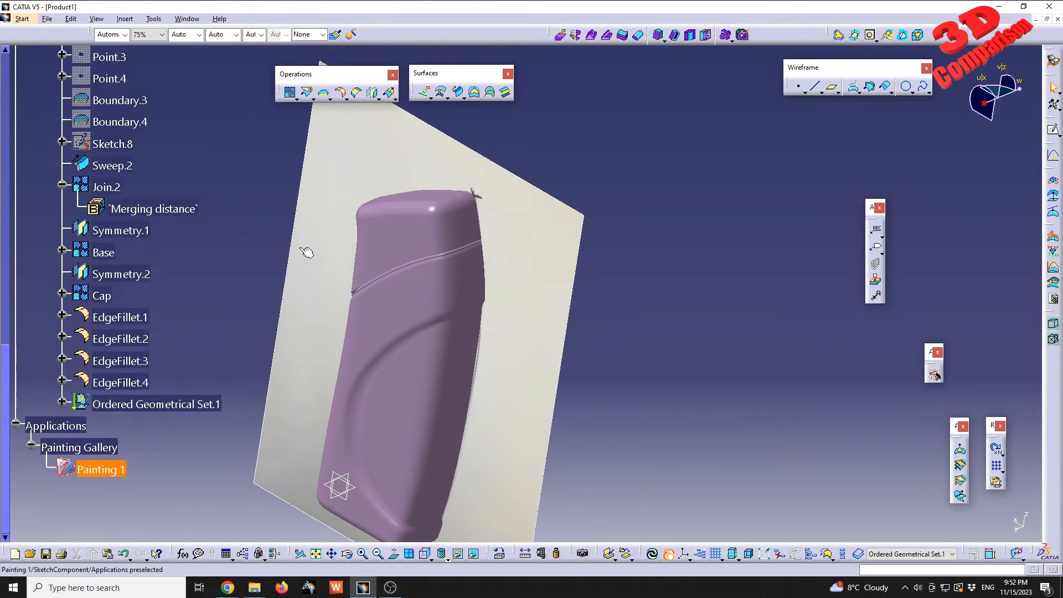
middle_click_drag(289, 289, 398, 281)
scroll(398, 281, "up", 3)
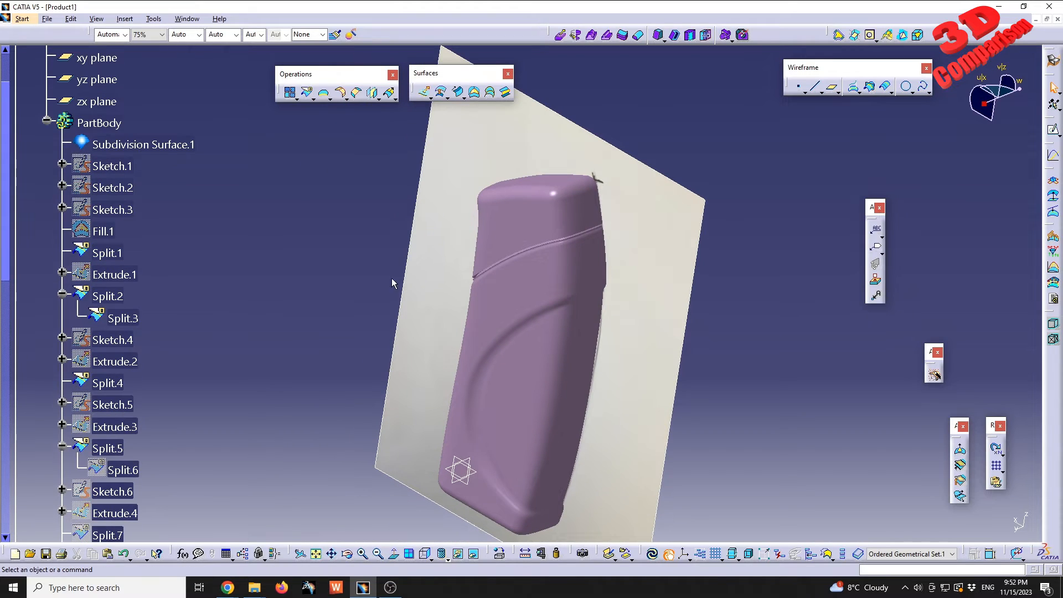
double_click(143, 145)
middle_click_drag(462, 261, 449, 342)
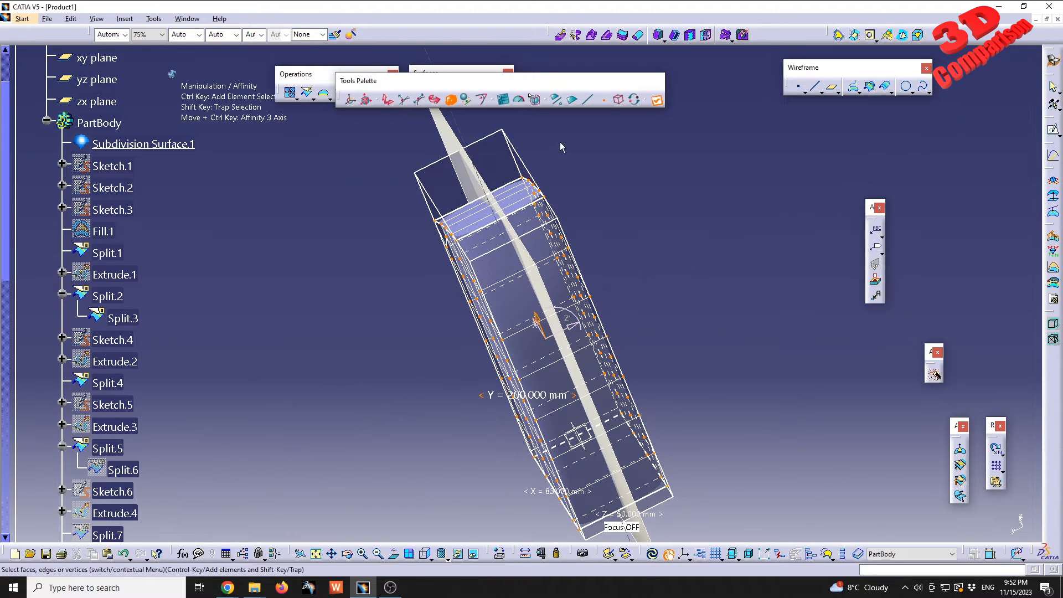
left_click(451, 101)
left_click_drag(572, 333, 596, 319)
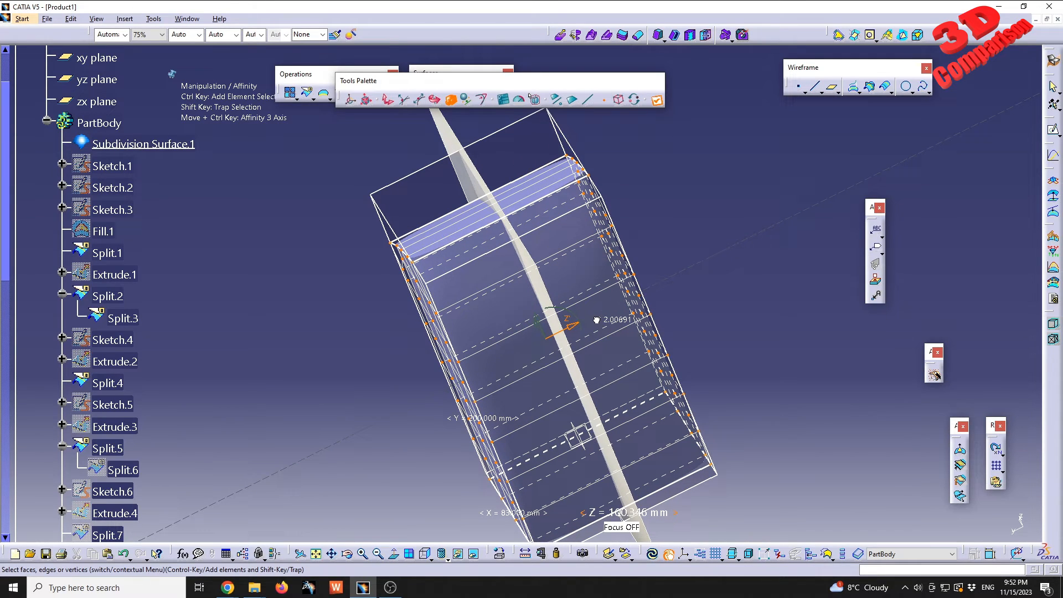
left_click_drag(596, 318, 599, 318)
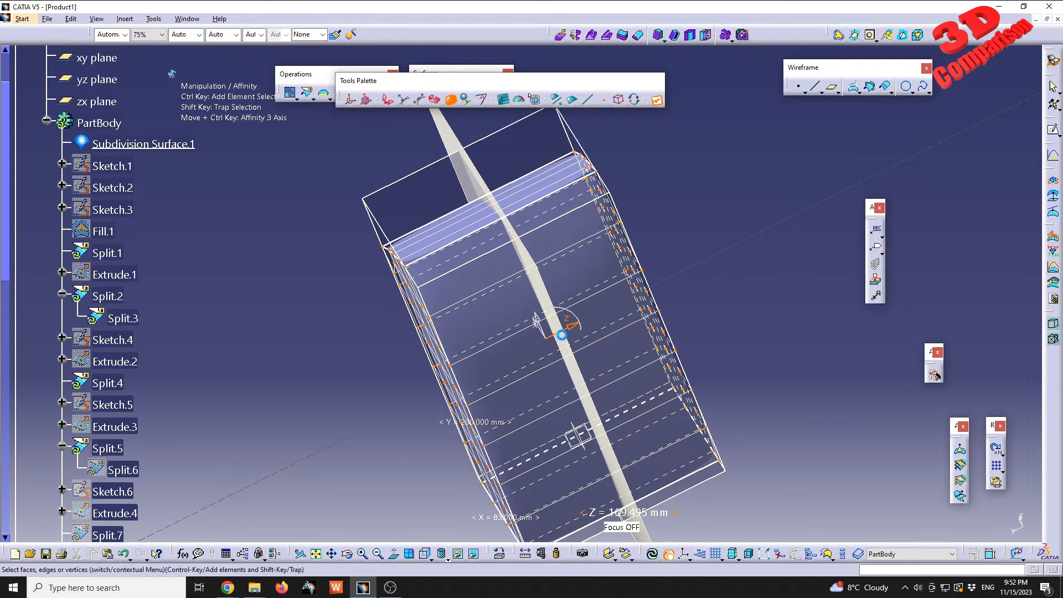
key("Escape")
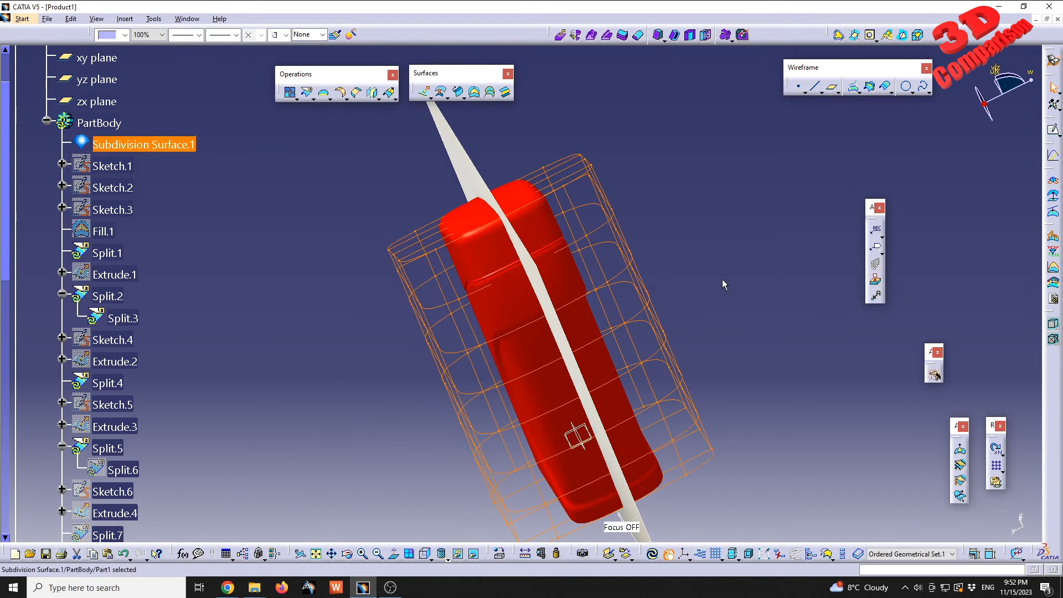
left_click(713, 284)
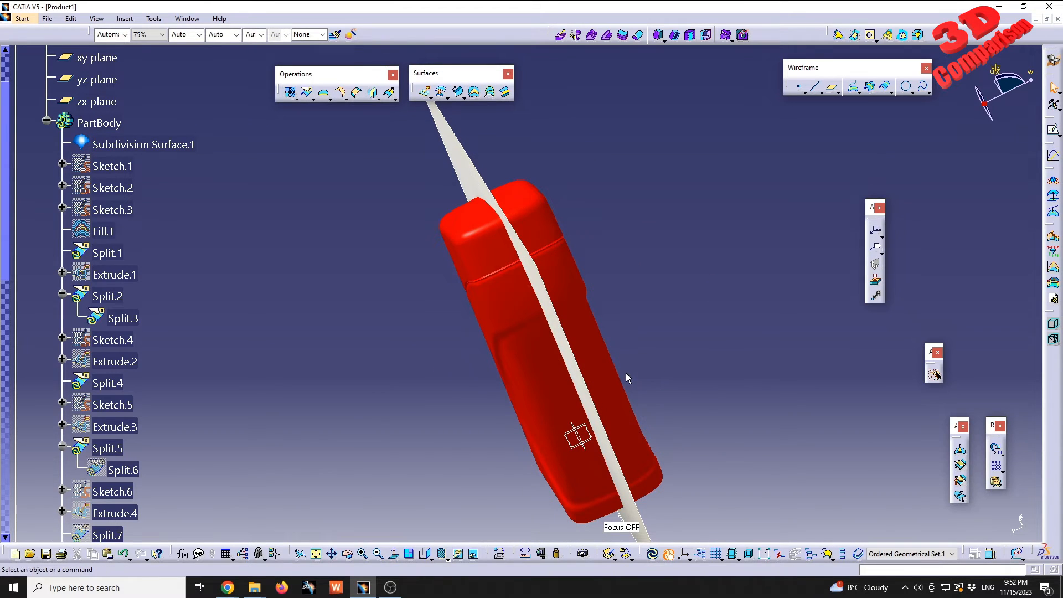
Update the part, open the Split.2 definition from the update diagnosis, and close the diagnosis
left_click(652, 555)
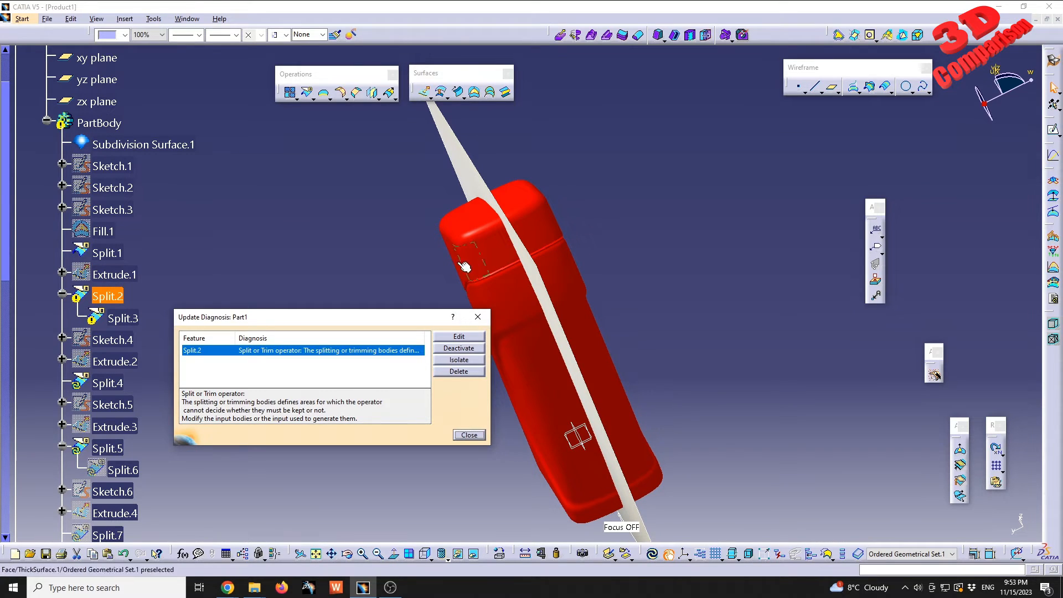
left_click(459, 337)
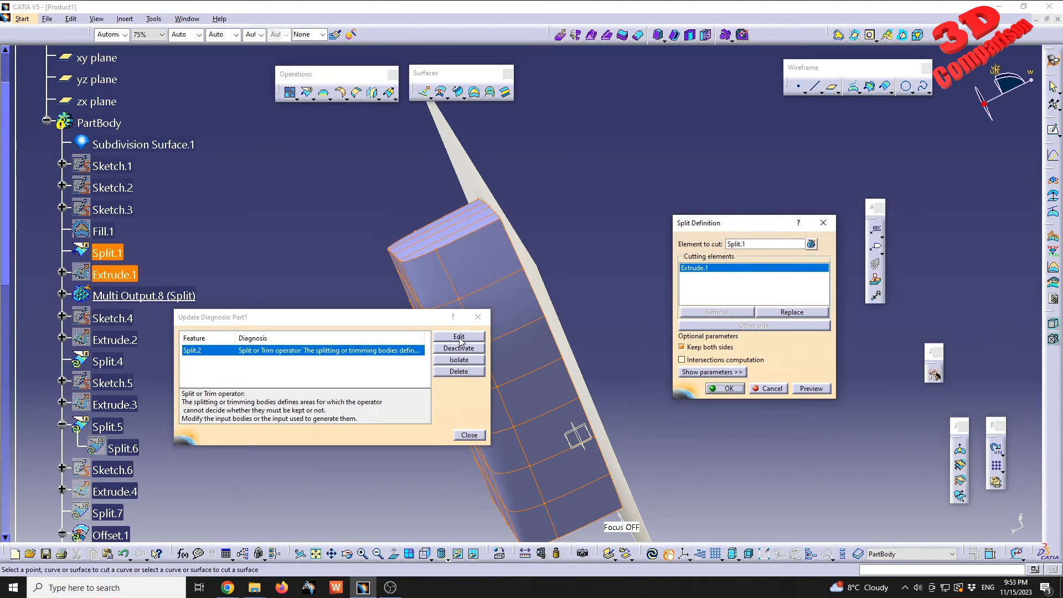
left_click(470, 435)
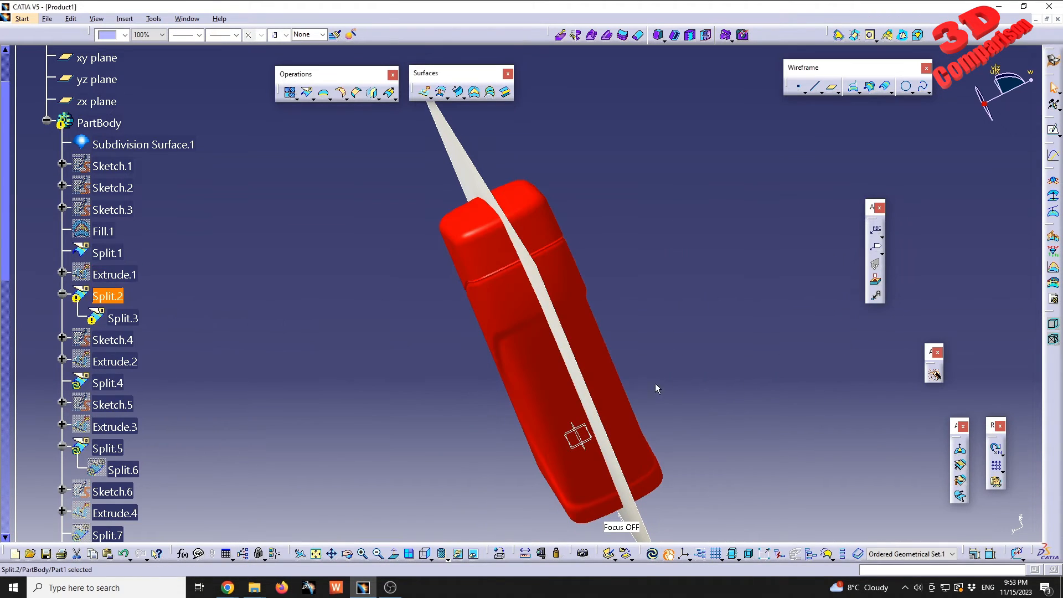
Set the Limit 1 dimension of Extrude.1 to 140 mm
double_click(118, 275)
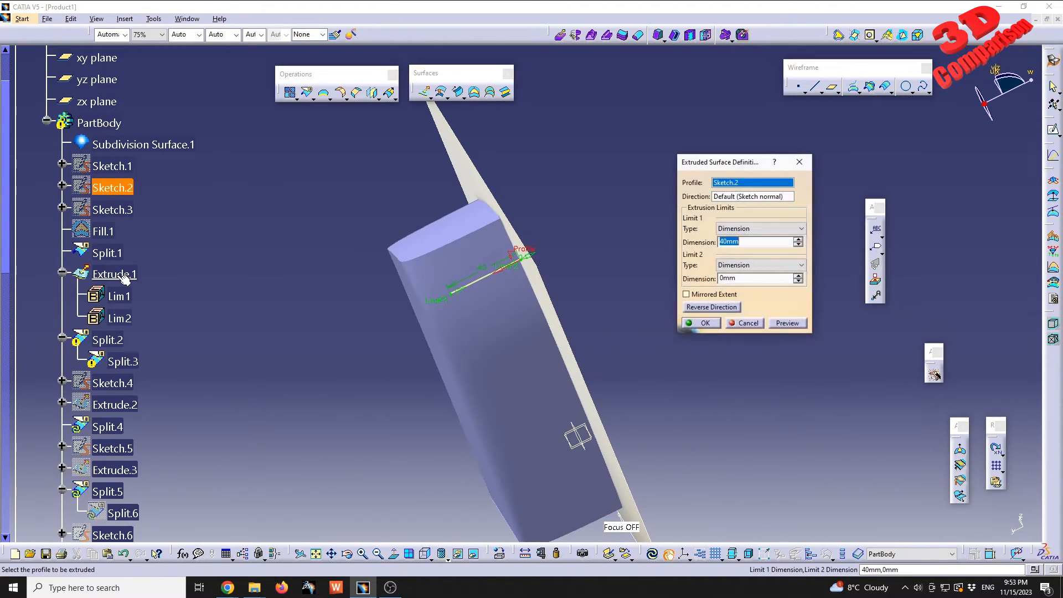
middle_click_drag(492, 287, 528, 335)
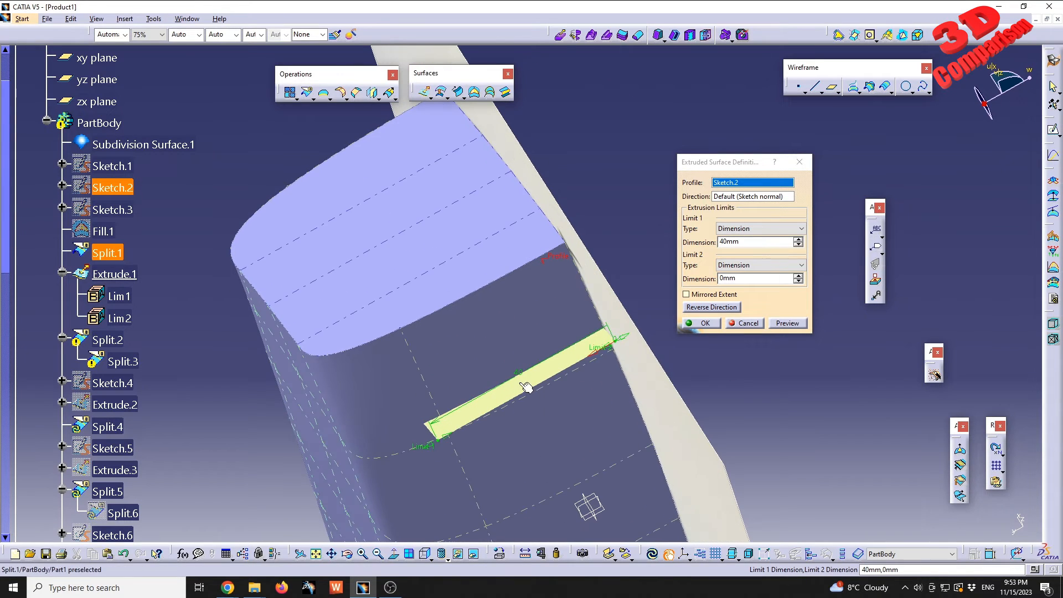
left_click(773, 242)
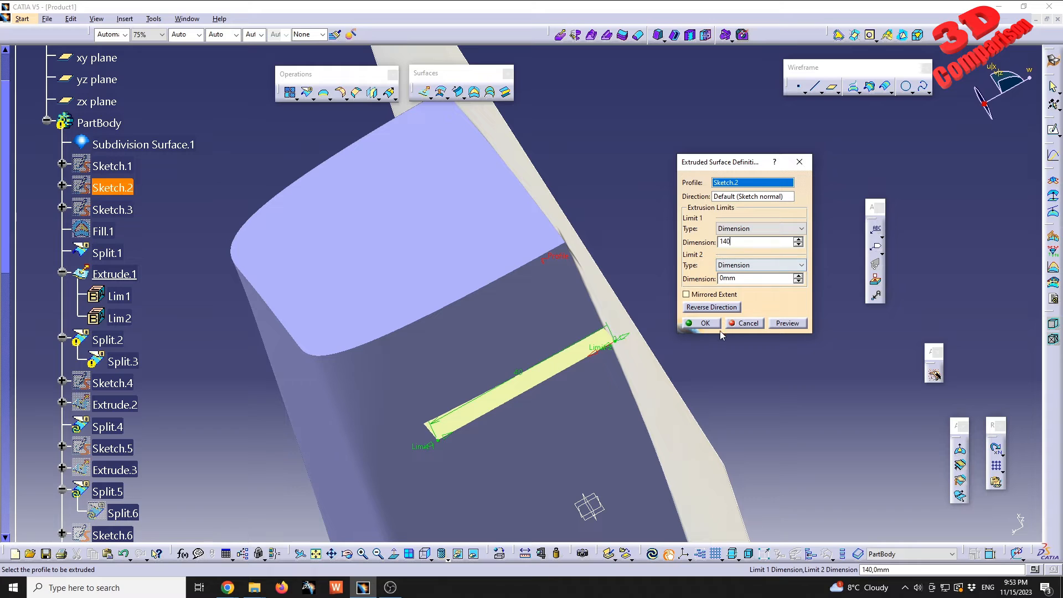
left_click(713, 326)
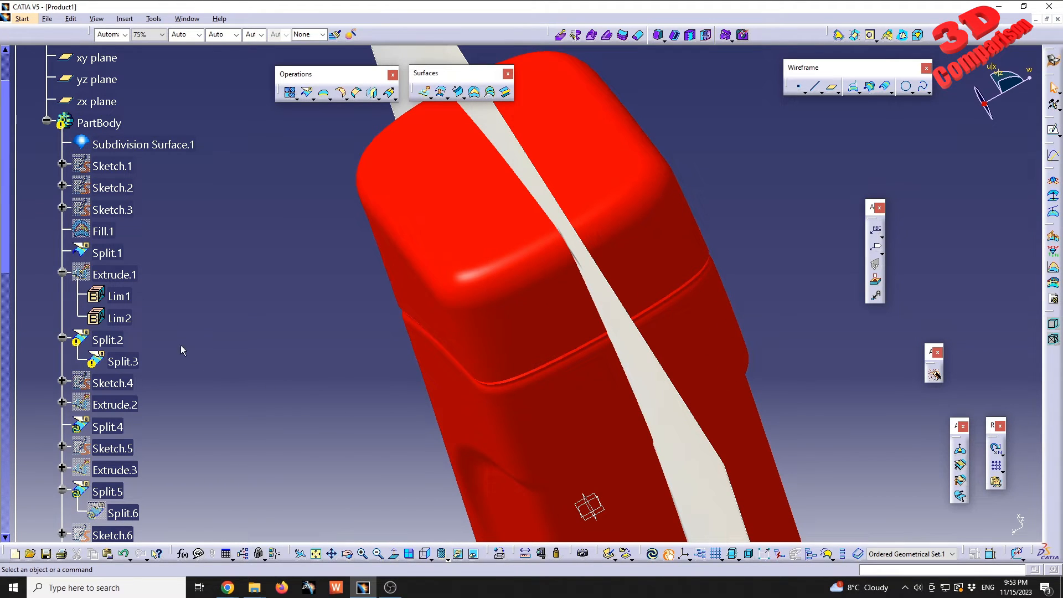
Edit the definition of Extrude.2 to lengthen its extrusion as well, and locate Extrude.3 in the tree
double_click(115, 404)
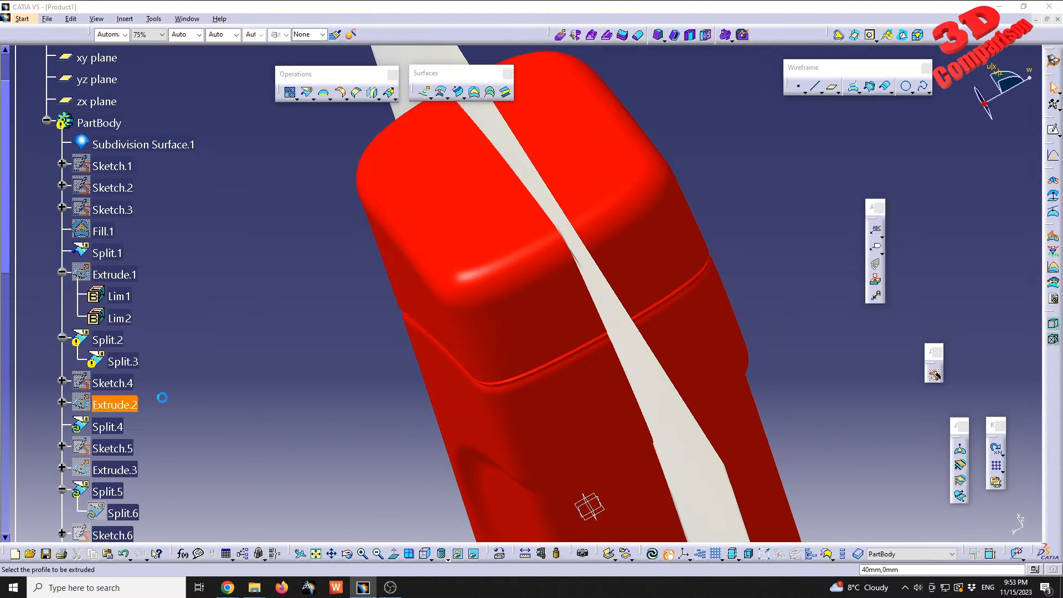
left_click(705, 324)
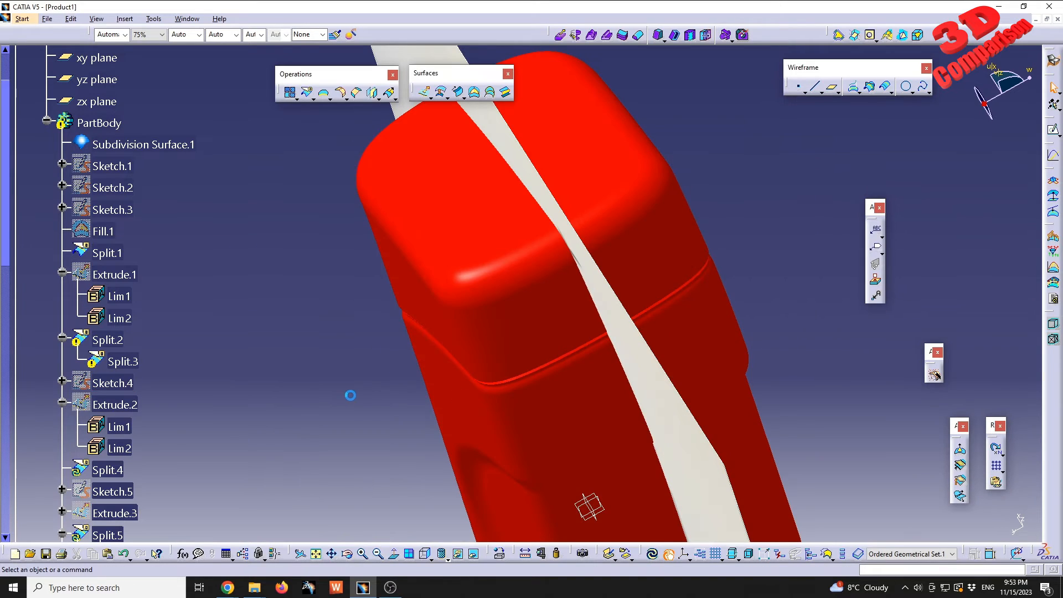
scroll(110, 467, "down", 3)
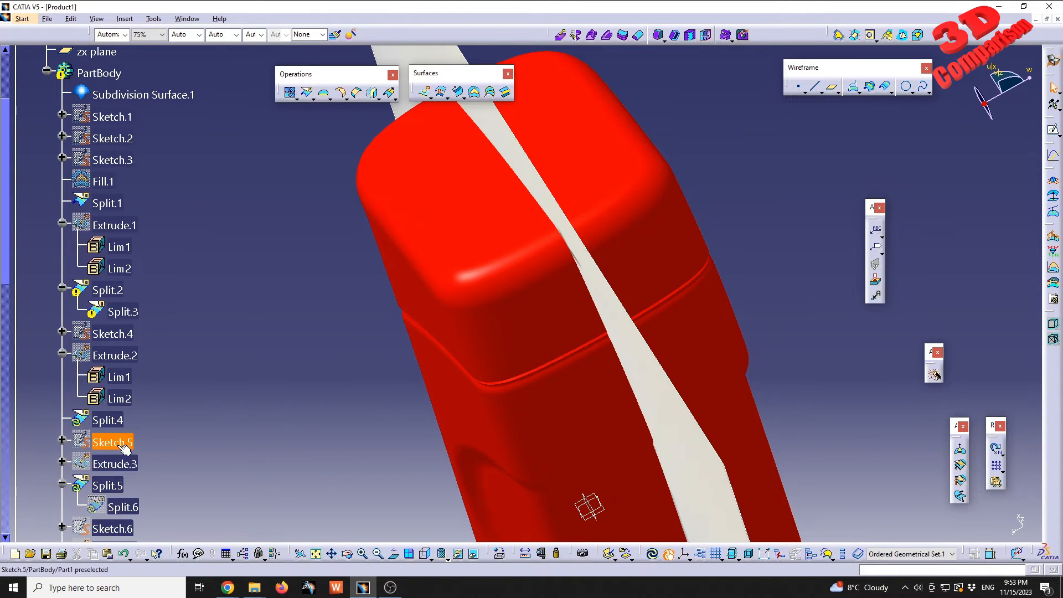
Set the Limit 1 dimension of Extrude.2 to 140 mm, and edit Extrude.3 to lengthen it as well
double_click(117, 356)
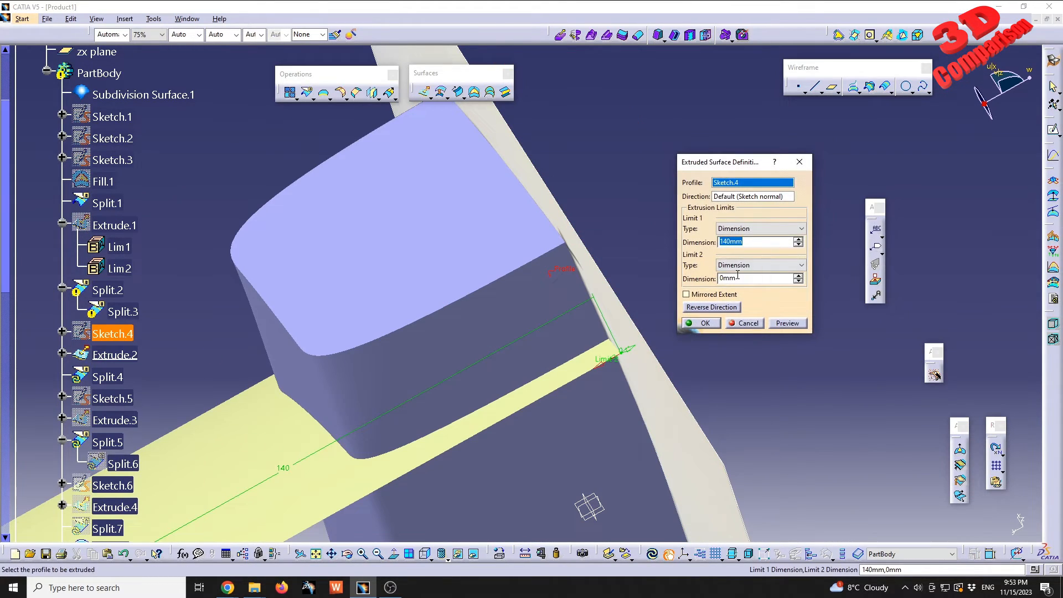
left_click(707, 322)
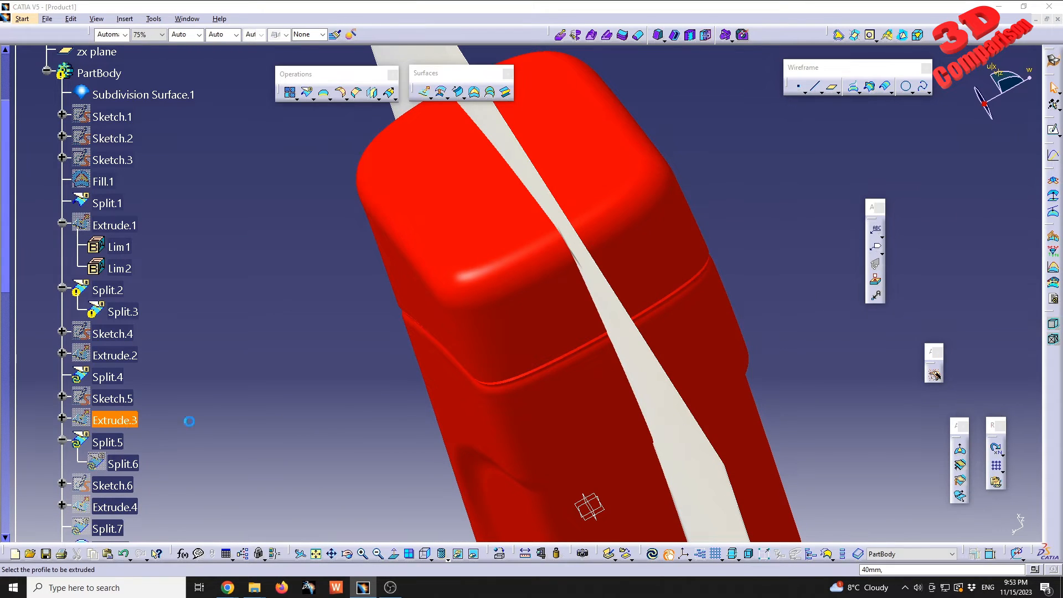
double_click(114, 419)
left_click(709, 323)
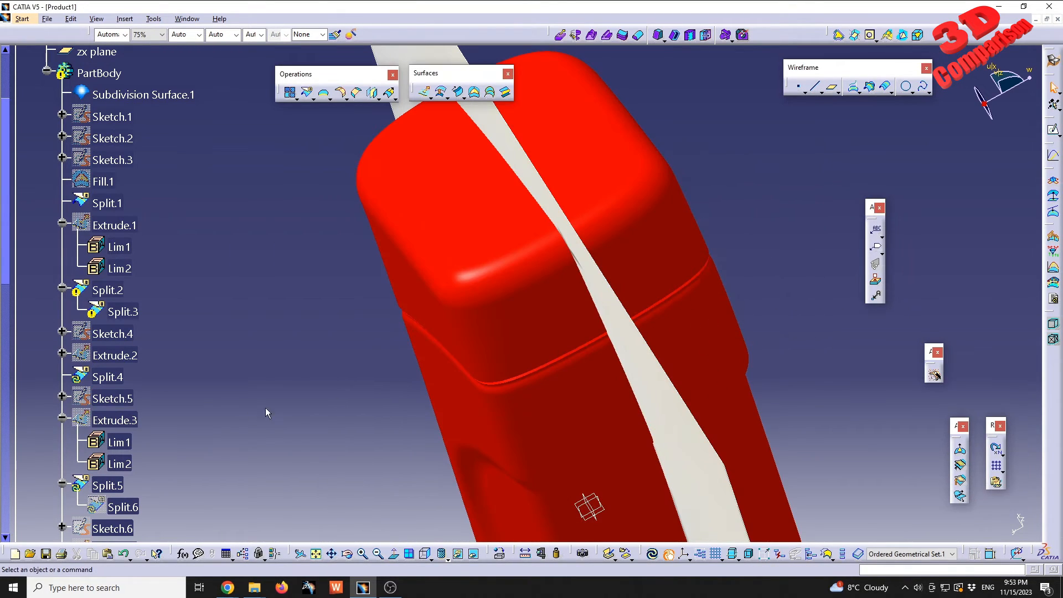
Set the Limit 1 dimension of Extrude.4 to 140 mm
scroll(119, 437, "down", 3)
scroll(122, 481, "down", 1)
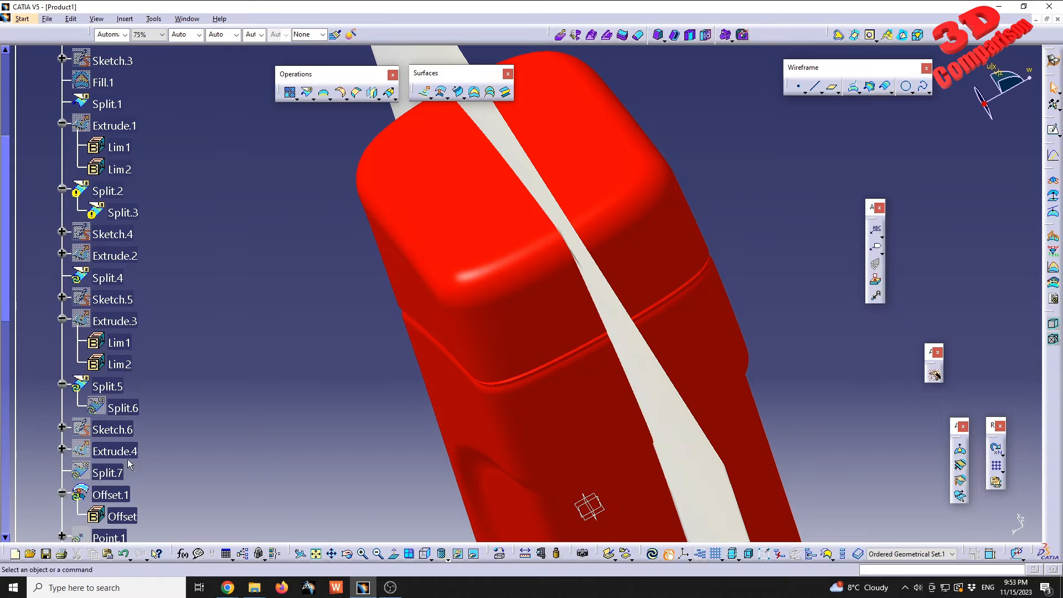
double_click(121, 453)
type("14")
left_click(714, 323)
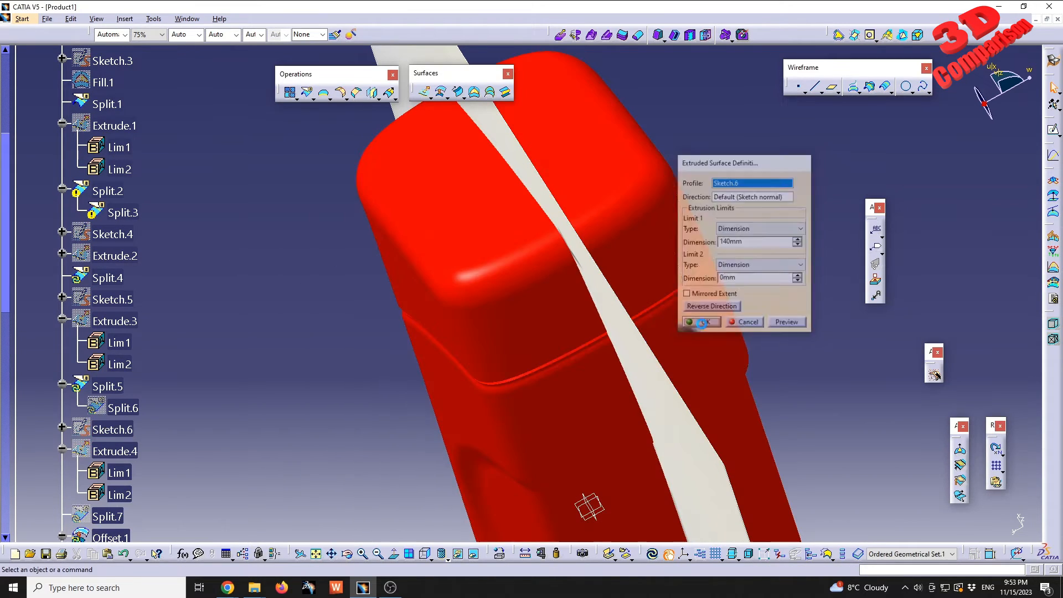
Update the part with Ordered Geometrical Set.1 selected, and check the widened bottle from several sides
scroll(158, 432, "down", 4)
scroll(138, 447, "down", 1)
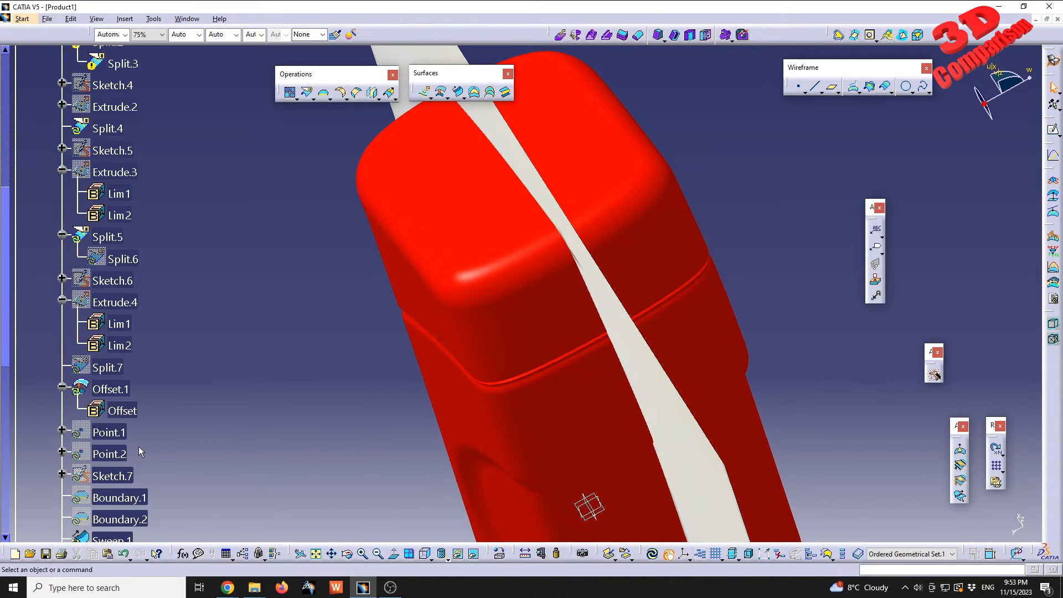
scroll(251, 391, "down", 8)
scroll(188, 404, "down", 4)
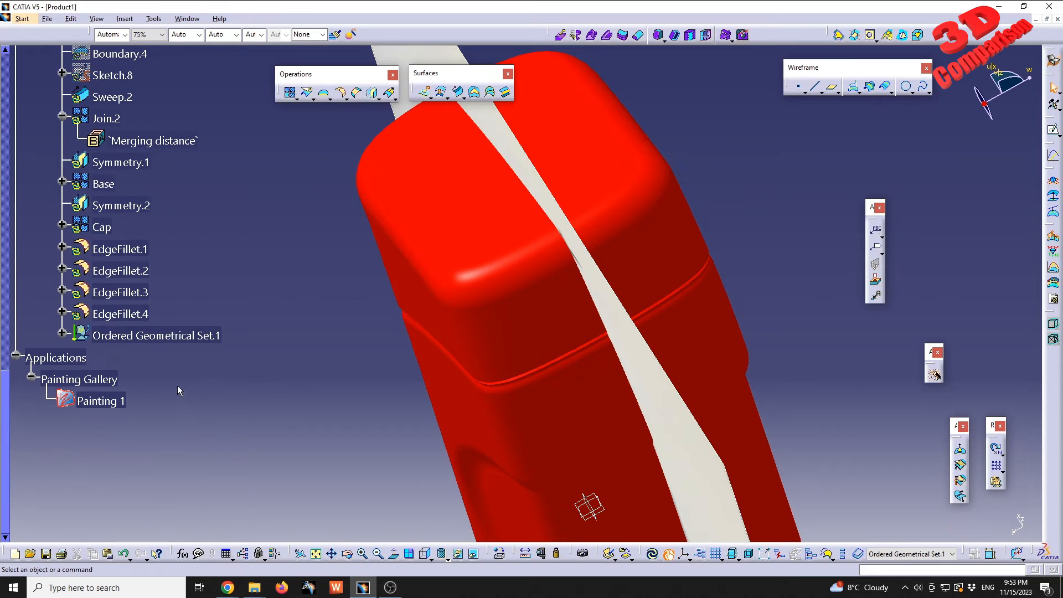
left_click(155, 336)
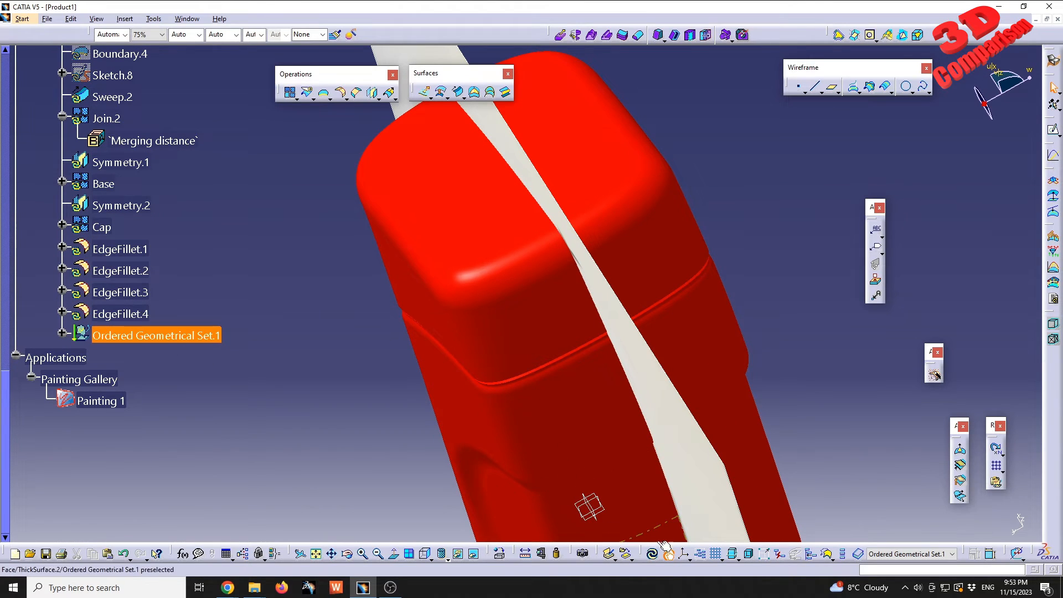
left_click(652, 554)
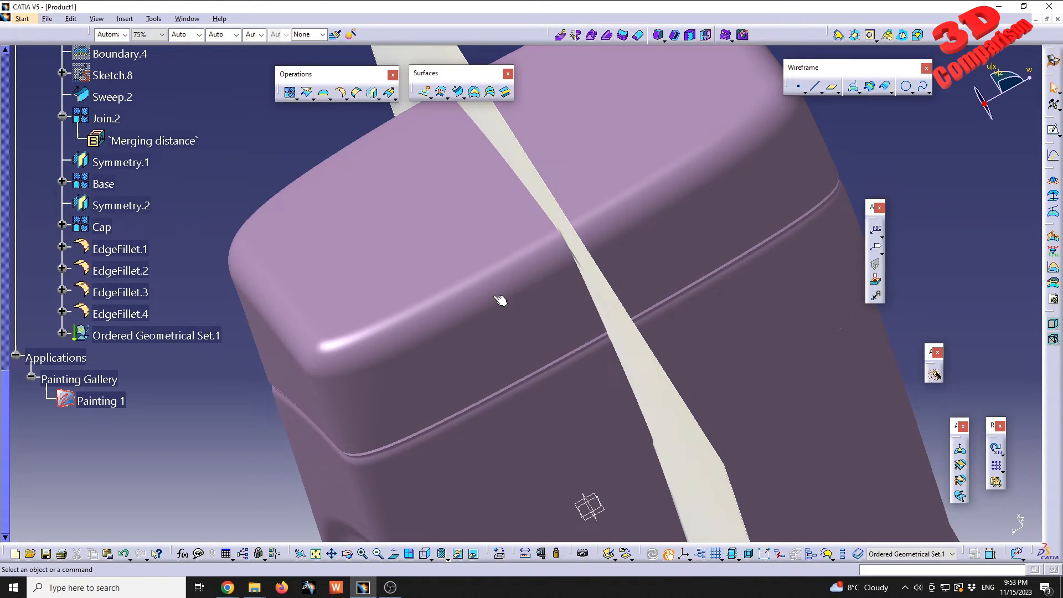
middle_click_drag(464, 301, 541, 334)
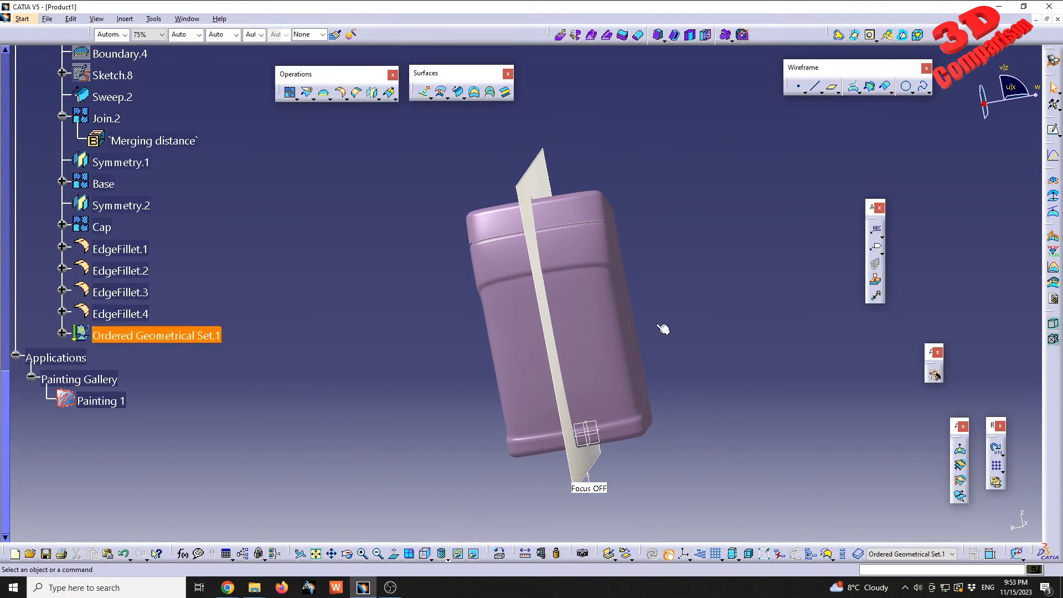
middle_click_drag(484, 362, 520, 299)
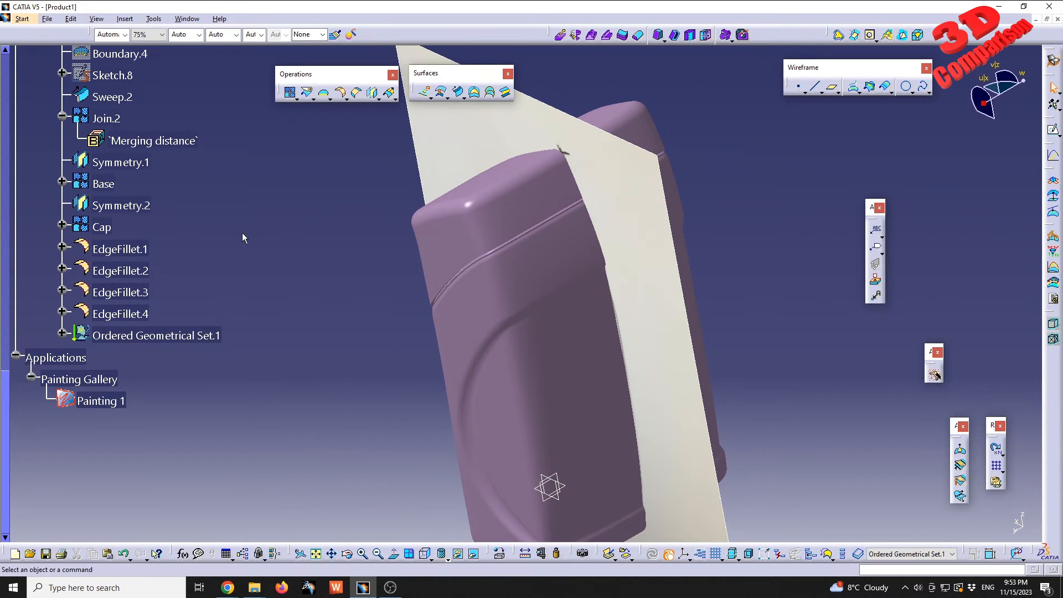
Open Subdivision Surface.1 for editing and try to rotate and translate one face near the upper end of its mesh
scroll(263, 255, "up", 3)
scroll(286, 280, "up", 3)
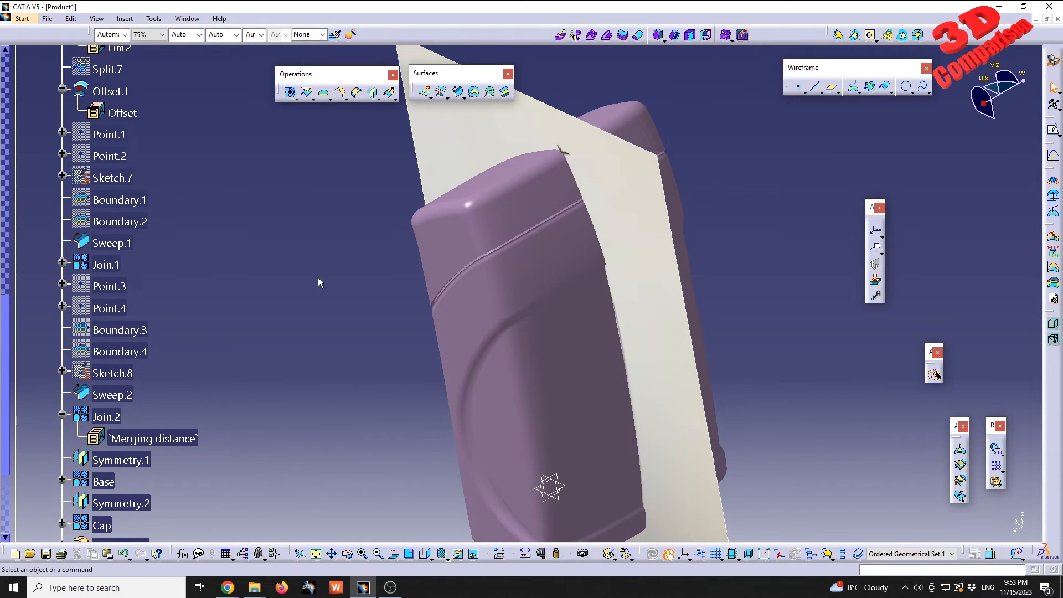
scroll(314, 279, "up", 10)
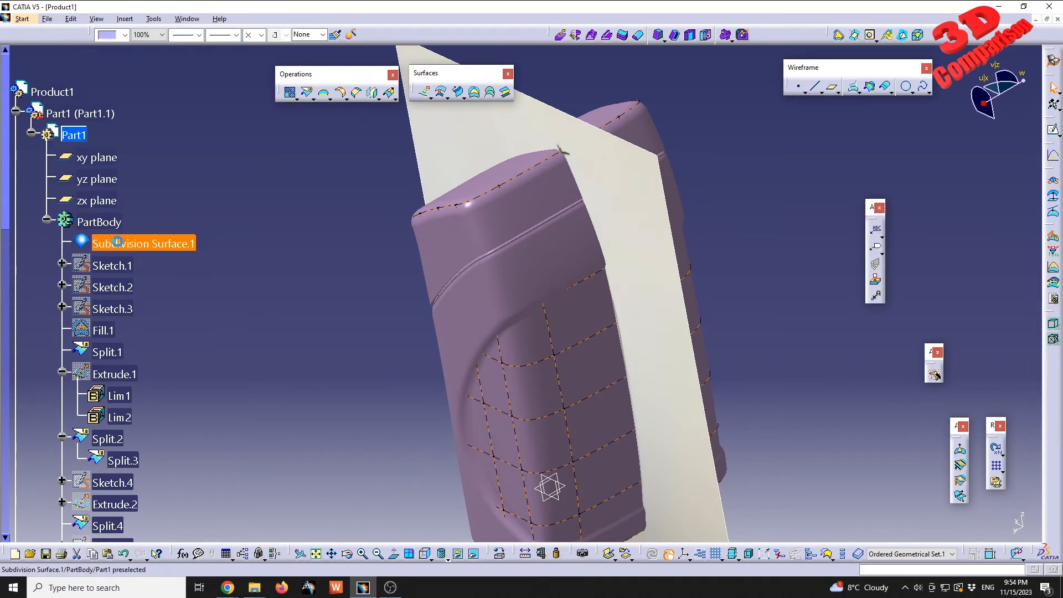
double_click(117, 242)
middle_click_drag(548, 238, 487, 296)
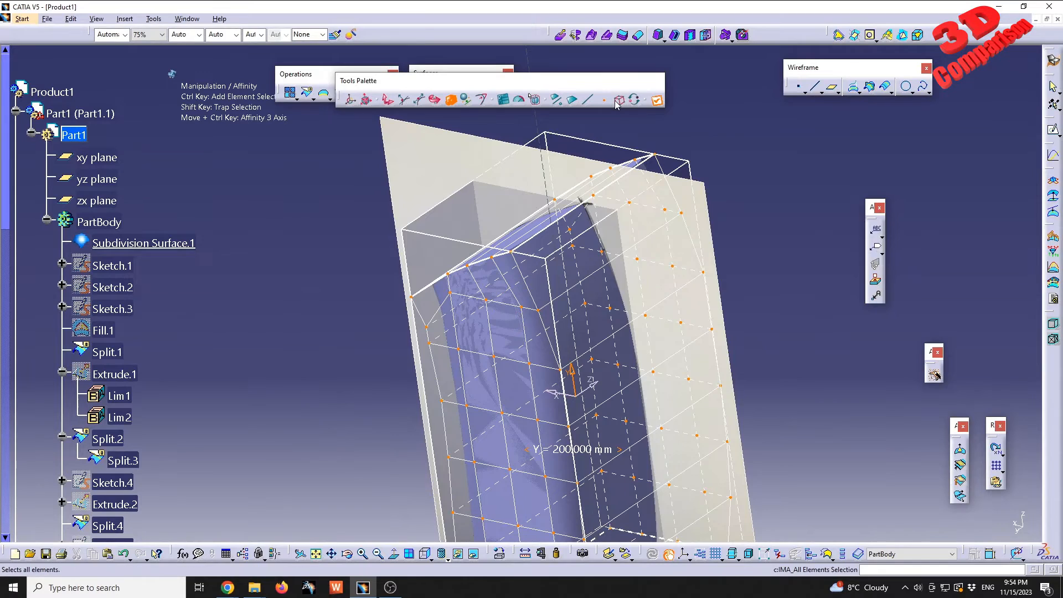
left_click(574, 100)
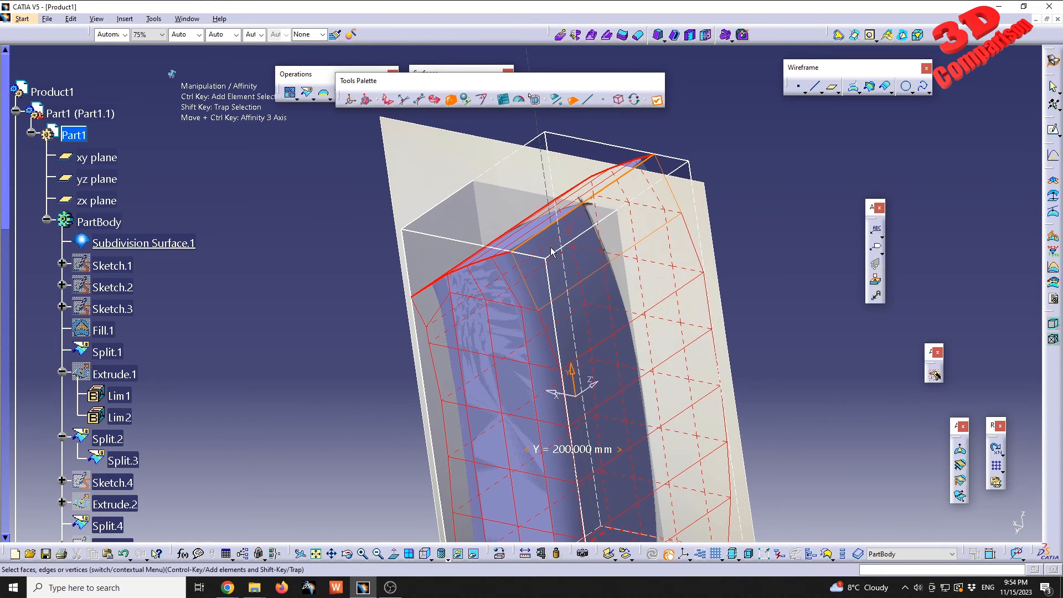
left_click(598, 258)
middle_click_drag(619, 290, 601, 274)
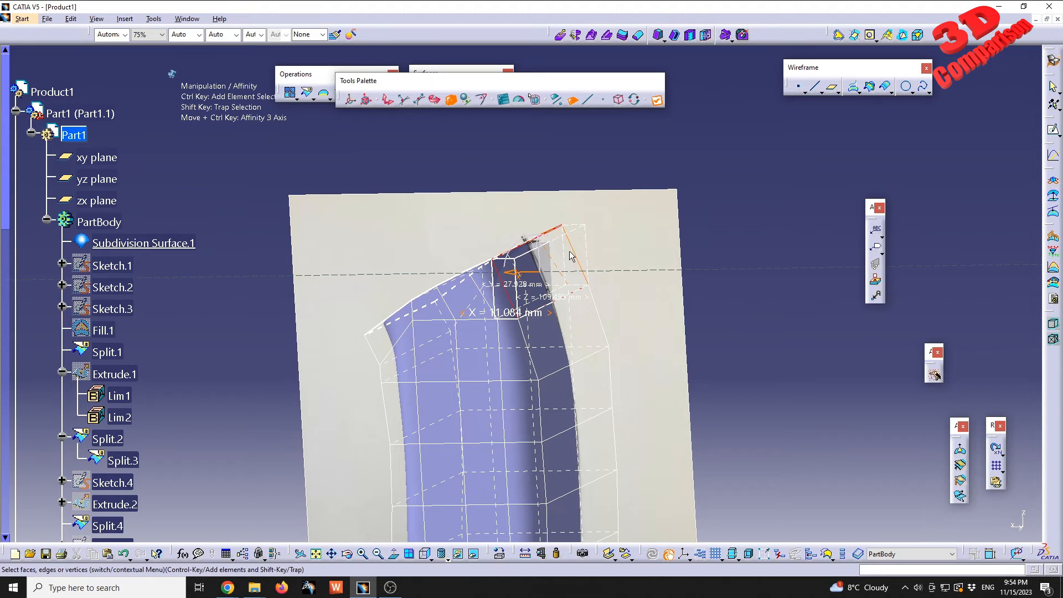
left_click(434, 100)
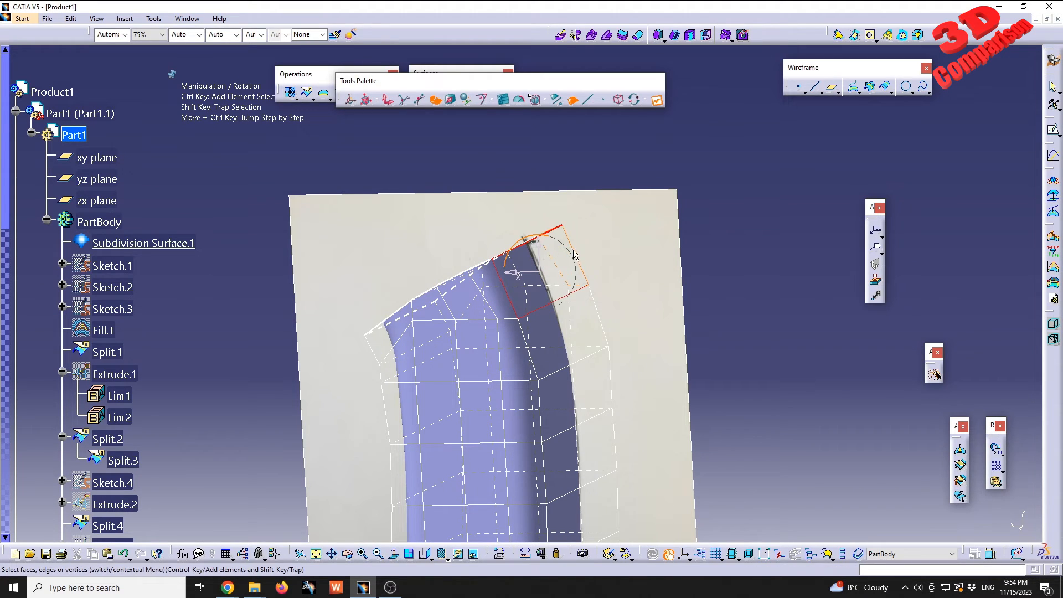
middle_click_drag(557, 267, 603, 328)
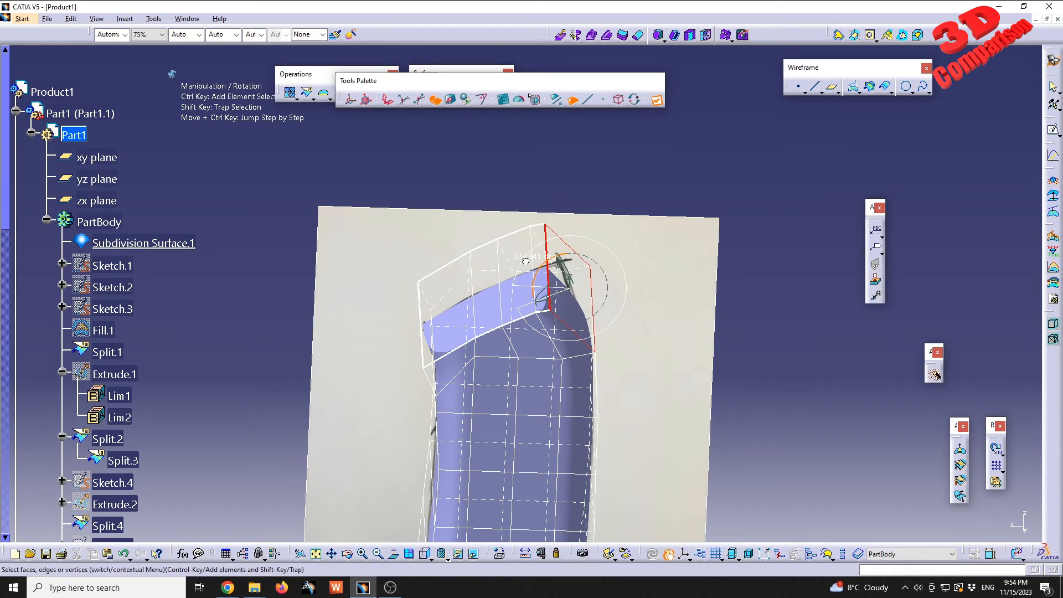
left_click(387, 100)
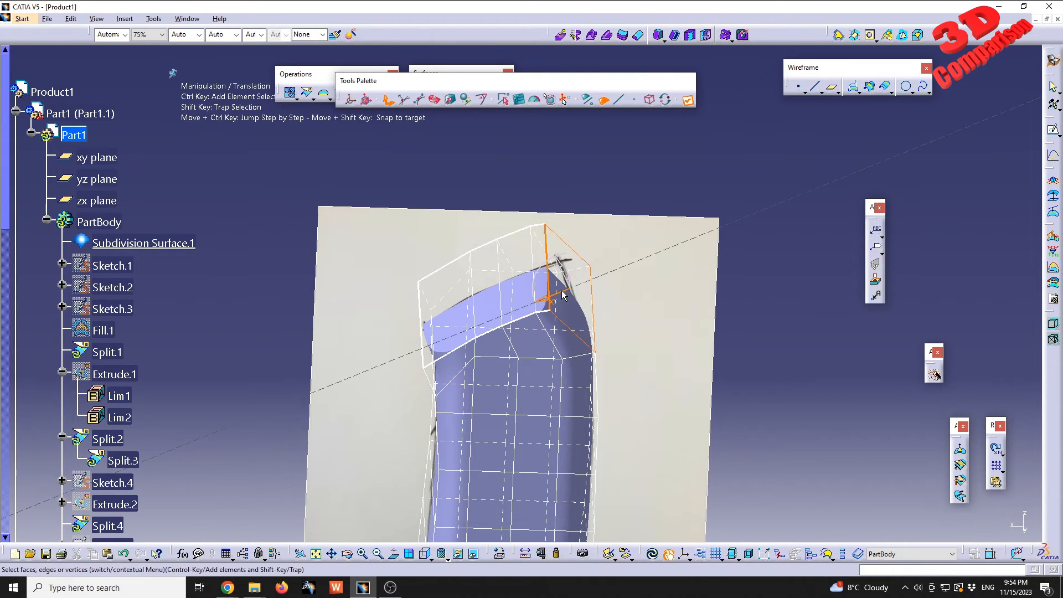
left_click_drag(573, 291, 587, 284)
middle_click_drag(603, 349, 598, 299)
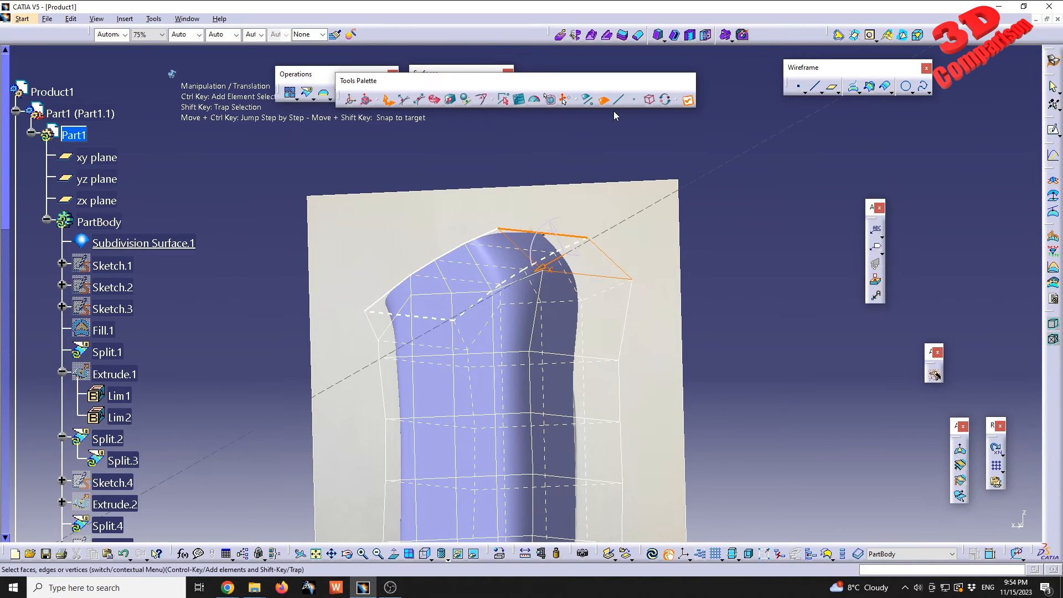
Try to narrow the whole subdivision mesh along Z by affinity with a factor of about 0.66, and leave the subdivision editing
left_click(648, 101)
middle_click_drag(612, 226, 526, 348)
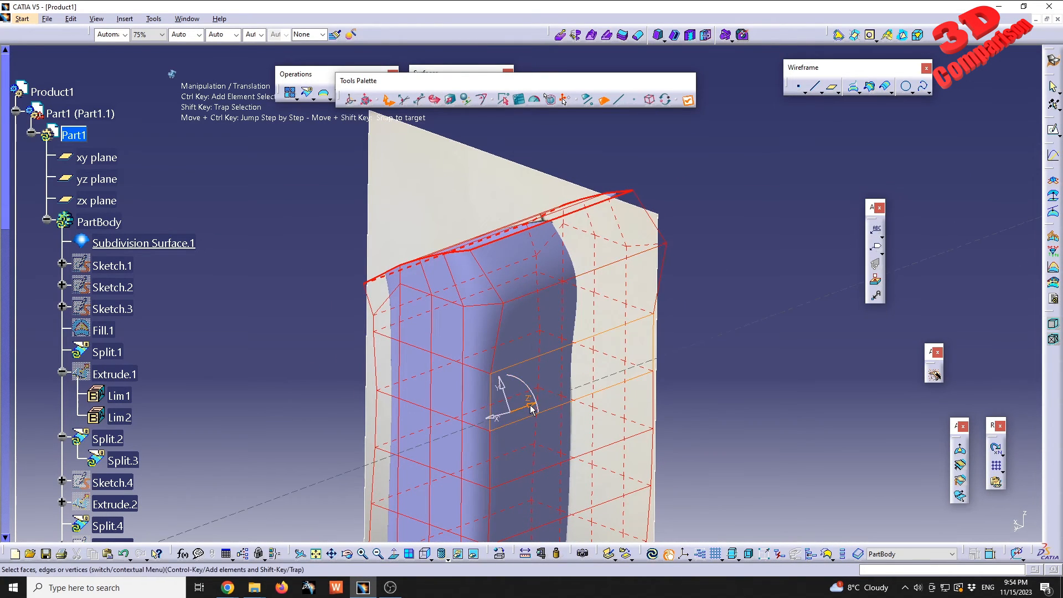
left_click(530, 404)
left_click(563, 99)
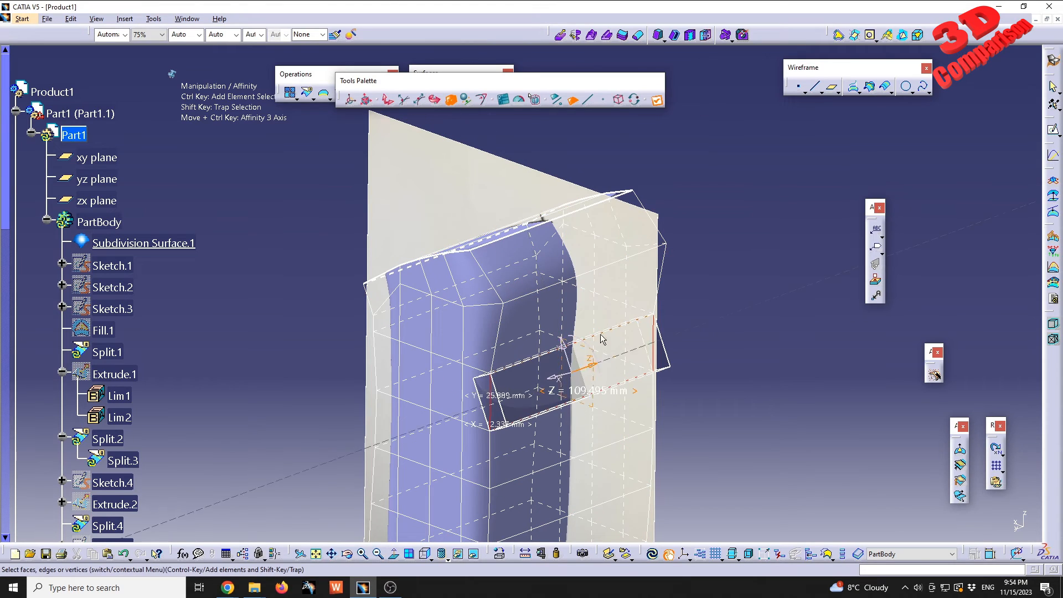
left_click(617, 100)
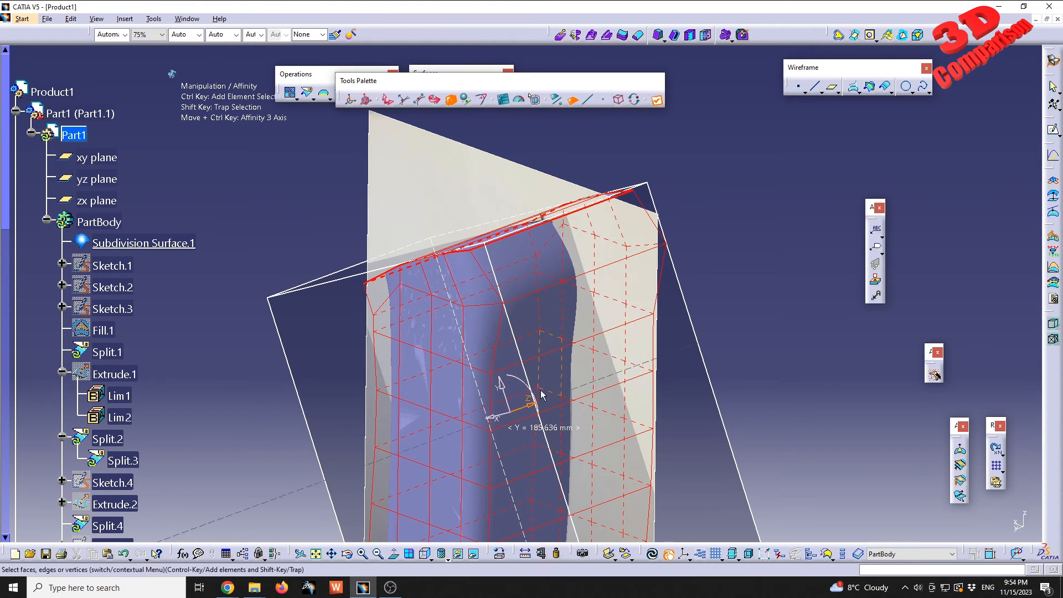
left_click_drag(534, 407, 526, 409)
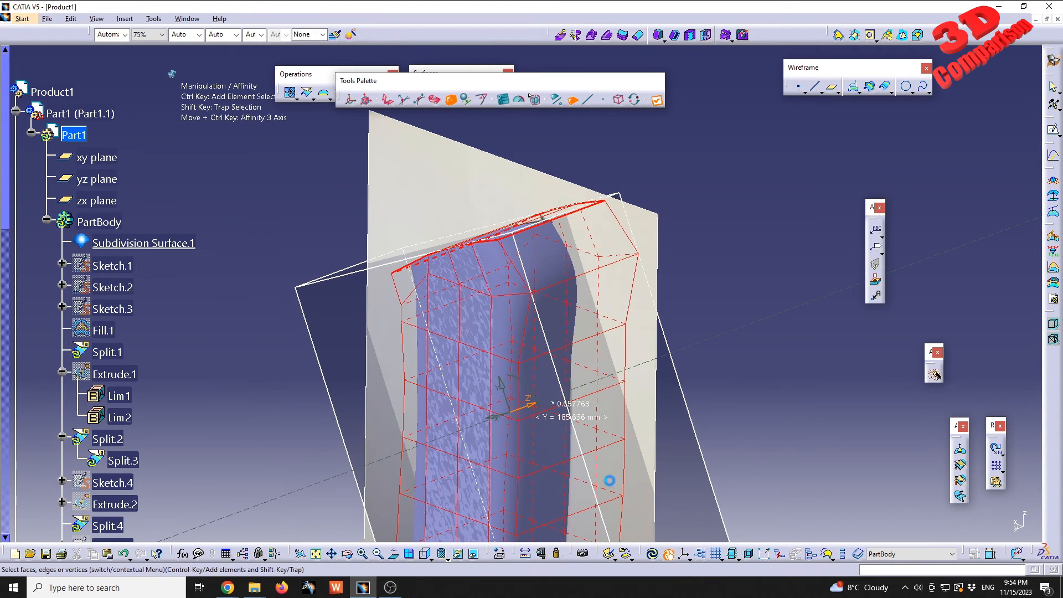
double_click(699, 289)
left_click(753, 276)
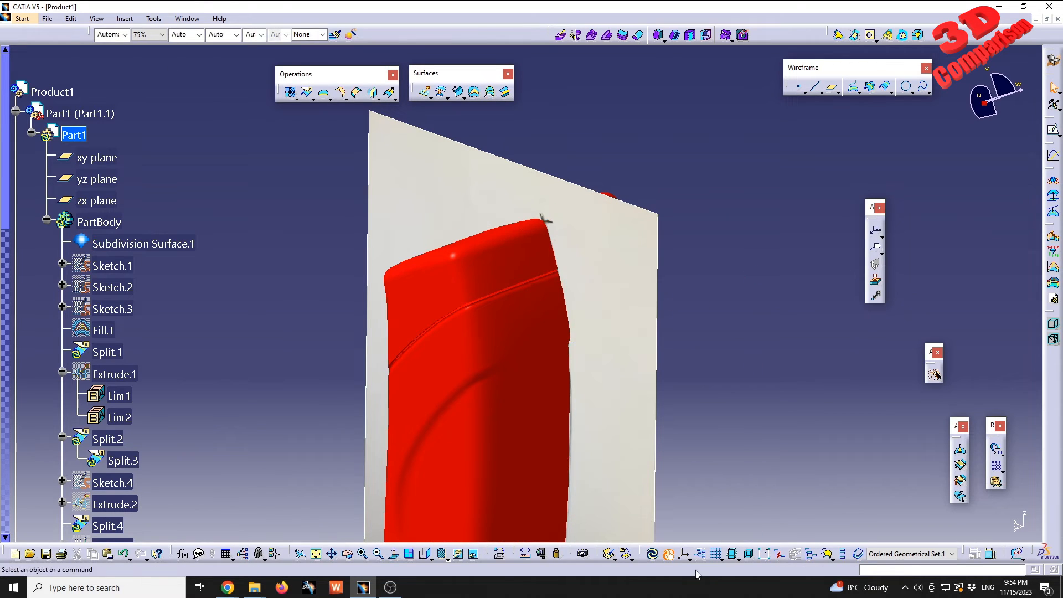
Update the part, and inspect the reference vertex of Point.1 through its definition in the update diagnosis
left_click(652, 555)
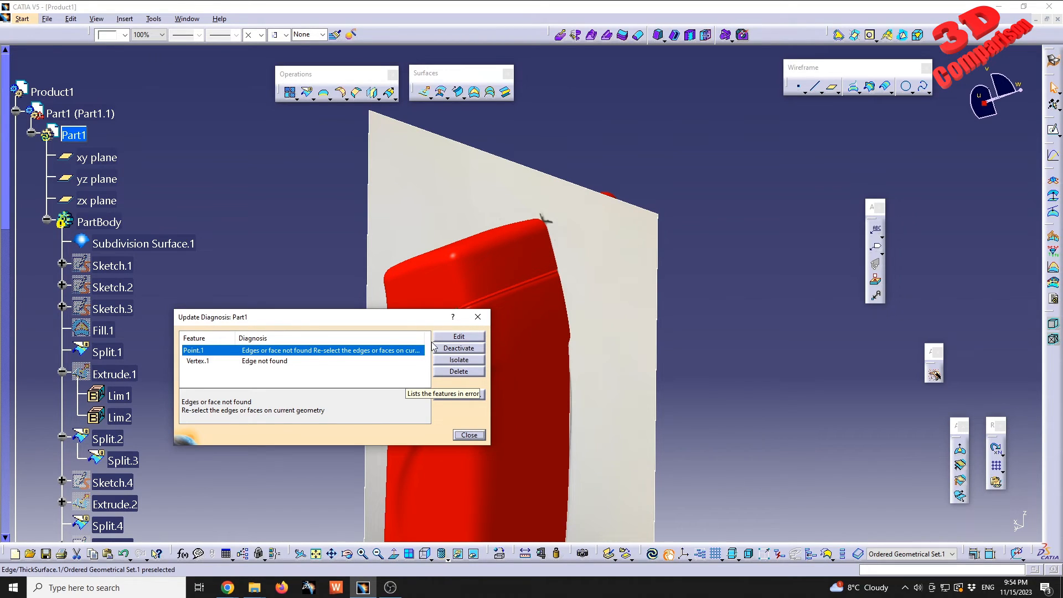
left_click(458, 337)
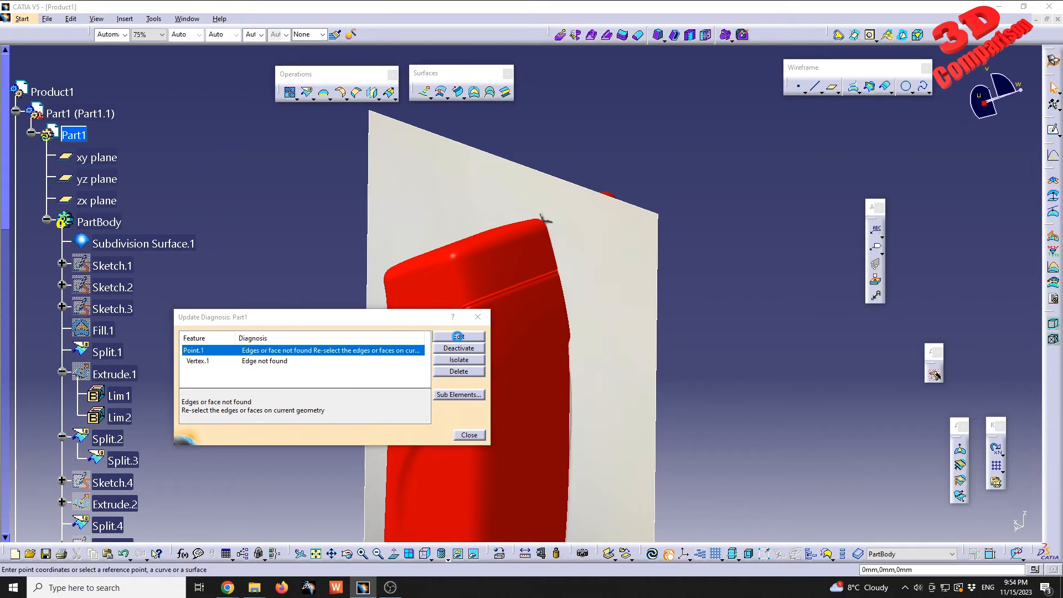
middle_click_drag(570, 303, 577, 243)
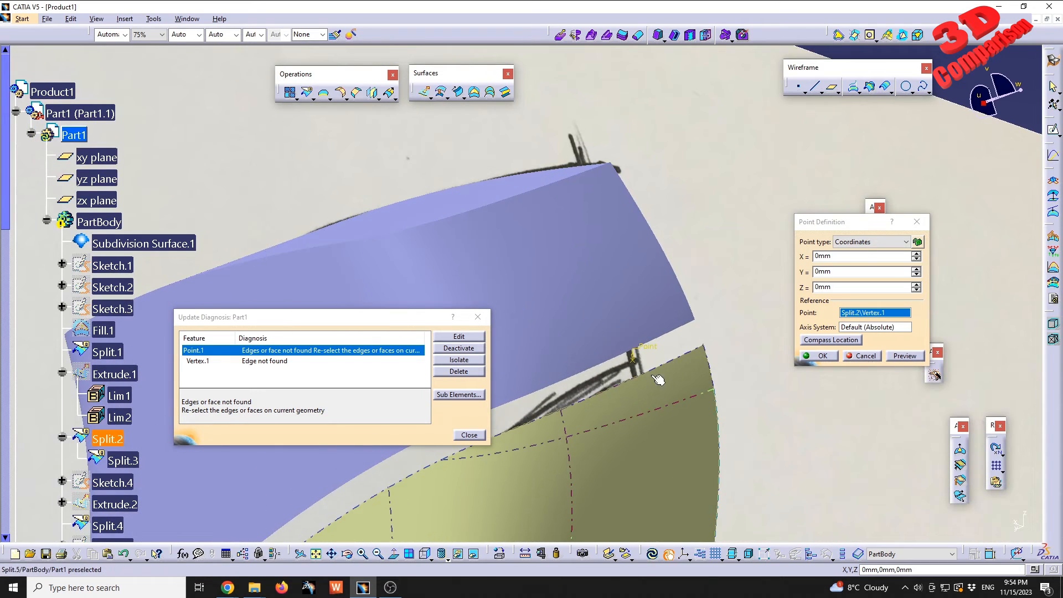
mouse_move(648, 363)
middle_mouse_down()
mouse_move(571, 300)
mouse_move(578, 235)
middle_mouse_up()
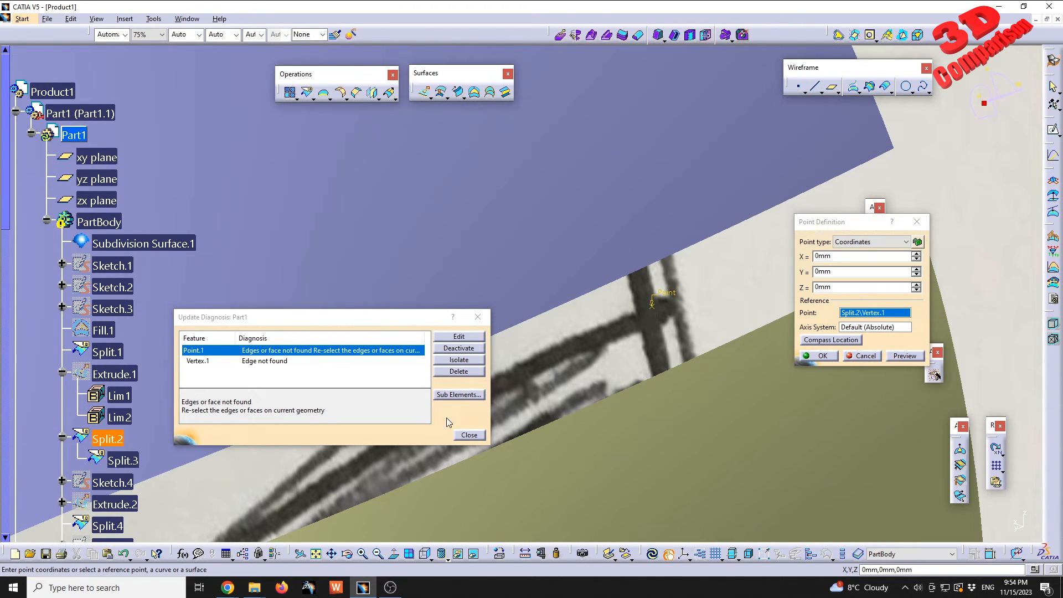
left_click(470, 436)
middle_click_drag(560, 315, 588, 393)
Undo the last edits to Subdivision Surface.1
key("ctrl+z")
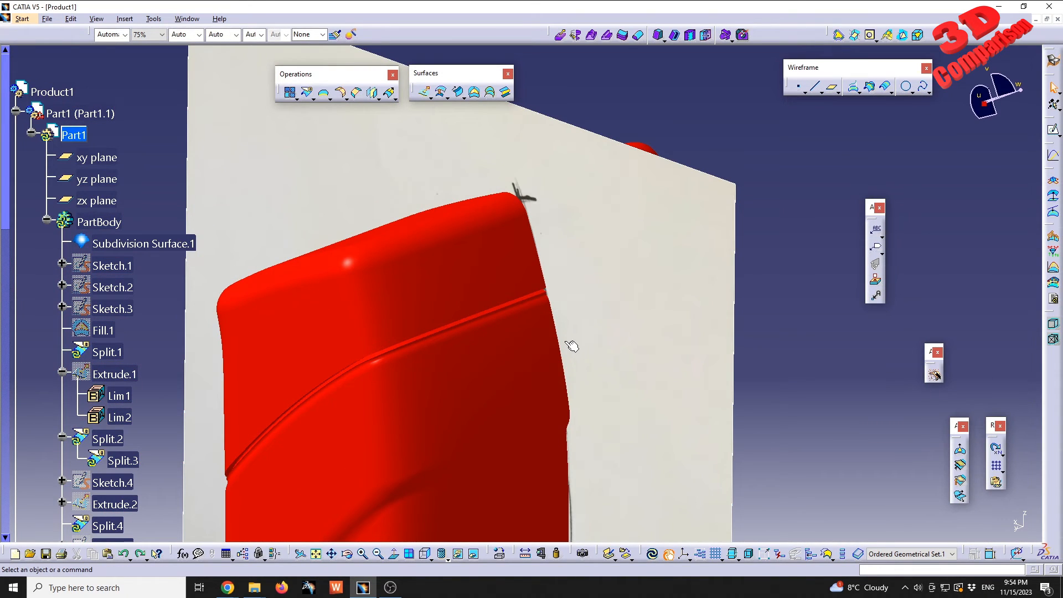
key("ctrl+z")
middle_click_drag(560, 340, 516, 255)
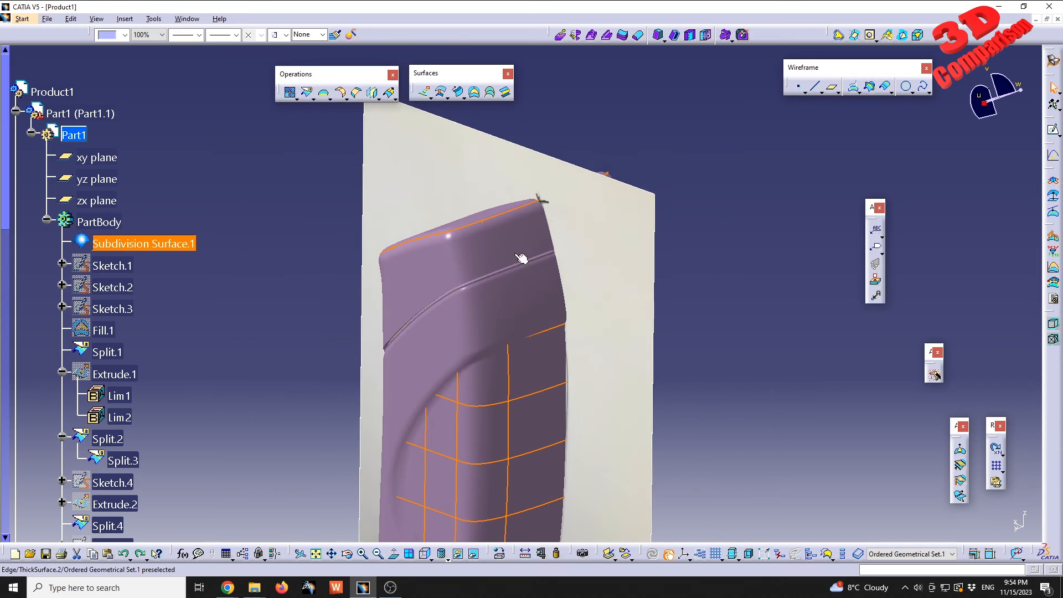
left_click(519, 243)
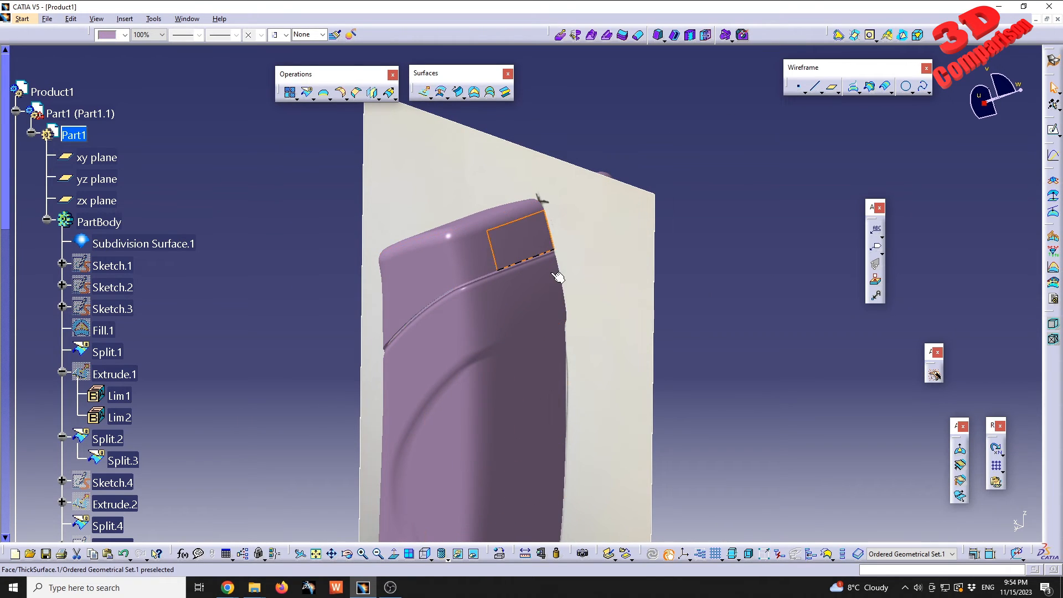
double_click(553, 246)
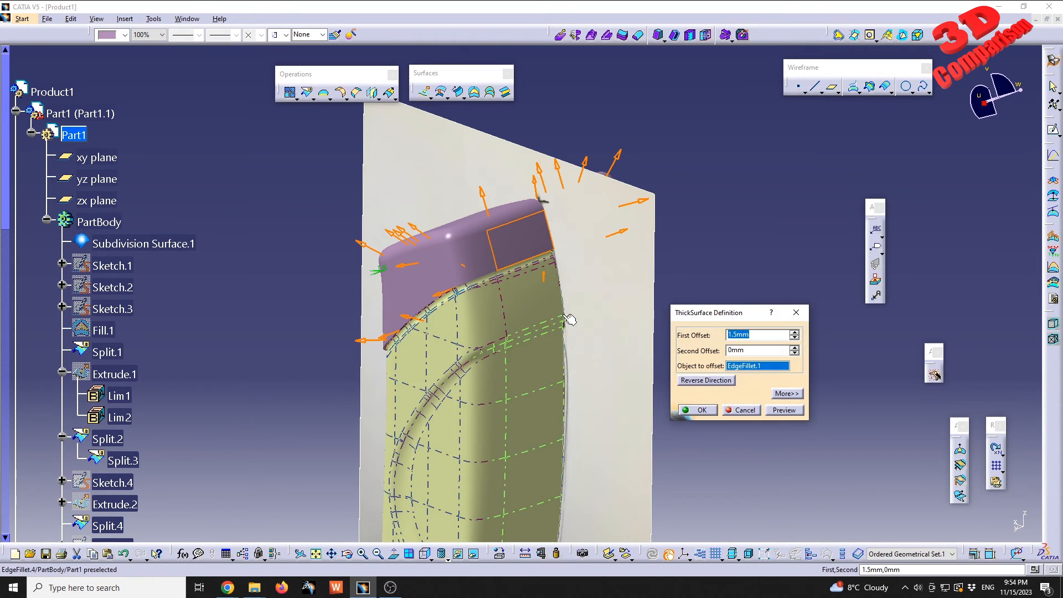
key("Escape")
Open Subdivision Surface.1 for editing, narrow the whole mesh slightly along Z by affinity, and update the part
double_click(141, 245)
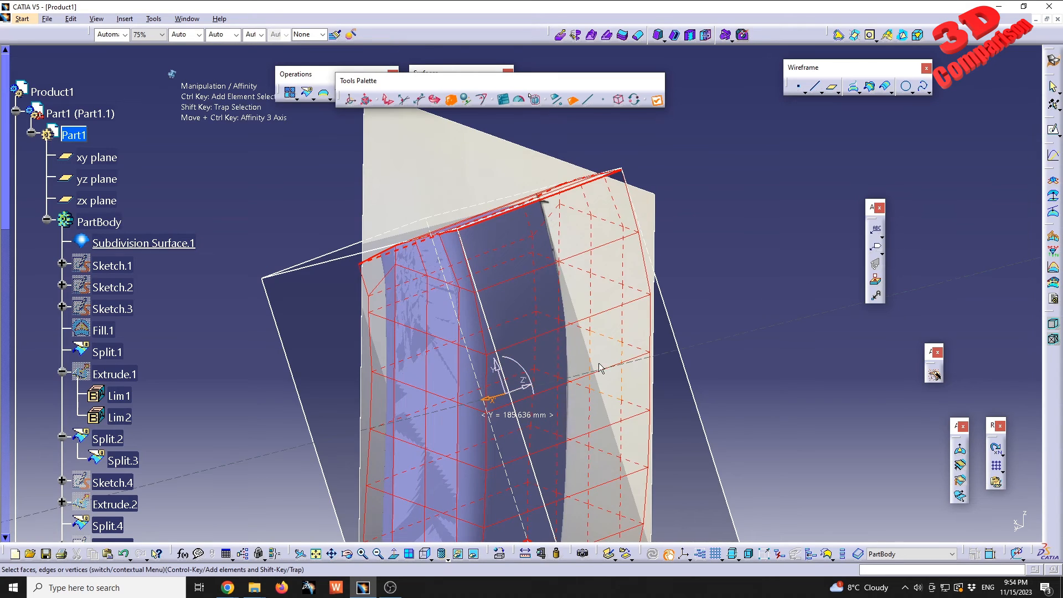
middle_click_drag(600, 367, 494, 307)
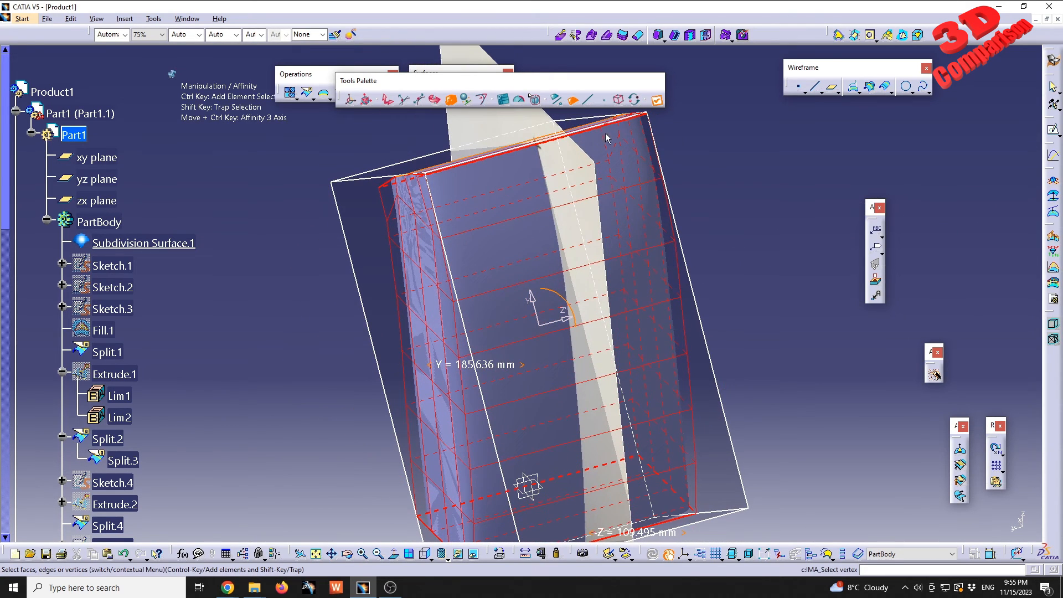
left_click_drag(565, 323, 548, 322)
key("Escape")
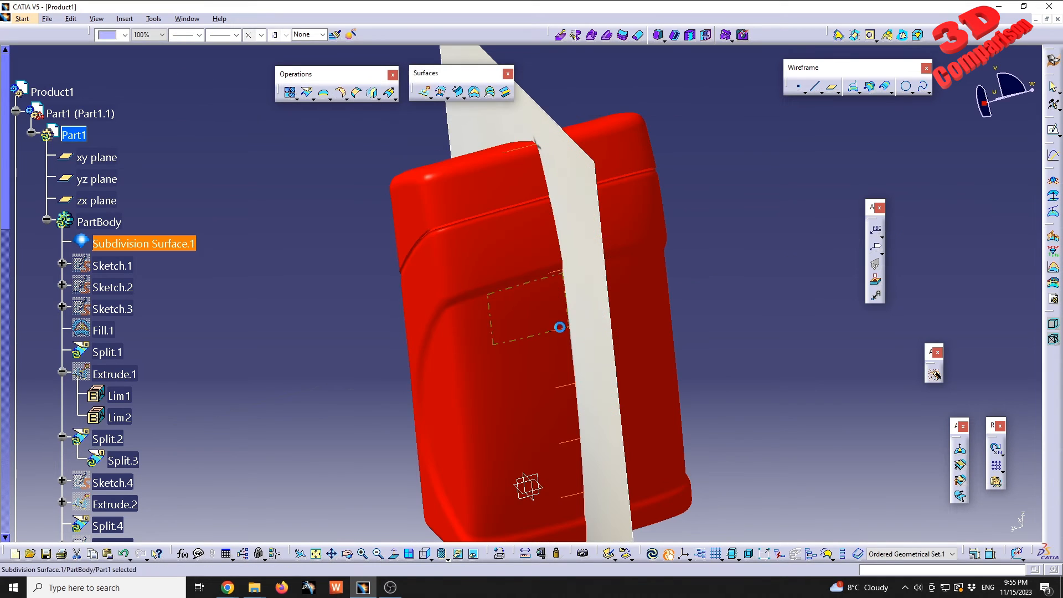
left_click(654, 554)
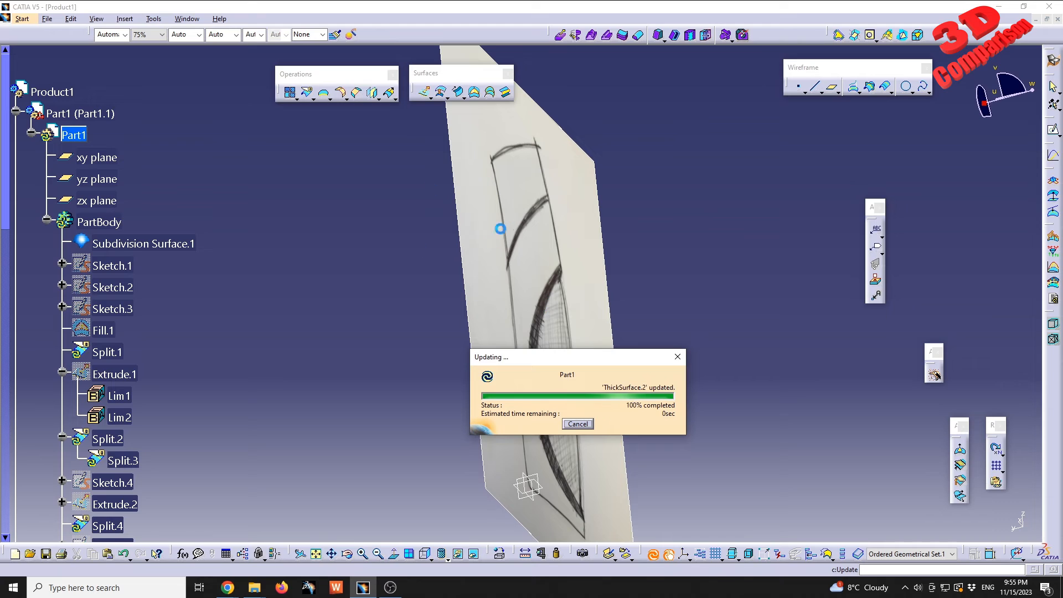
middle_click_drag(535, 262, 426, 316)
Apply the DS Red painting material from the default material catalog to Ordered Geometrical Set.1
left_click(499, 554)
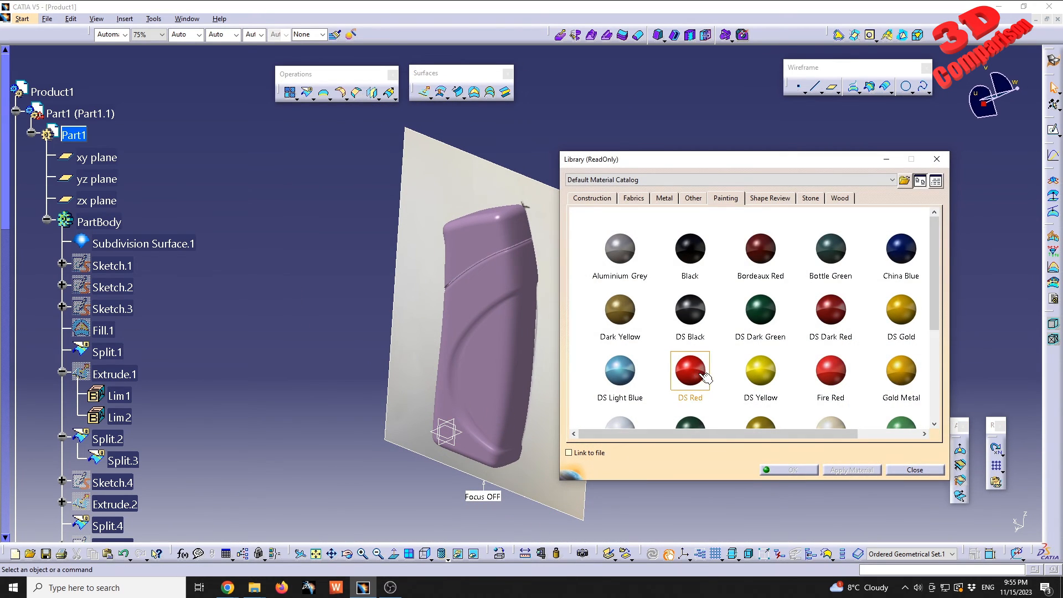
left_click_drag(697, 374, 497, 357)
left_click(1024, 234)
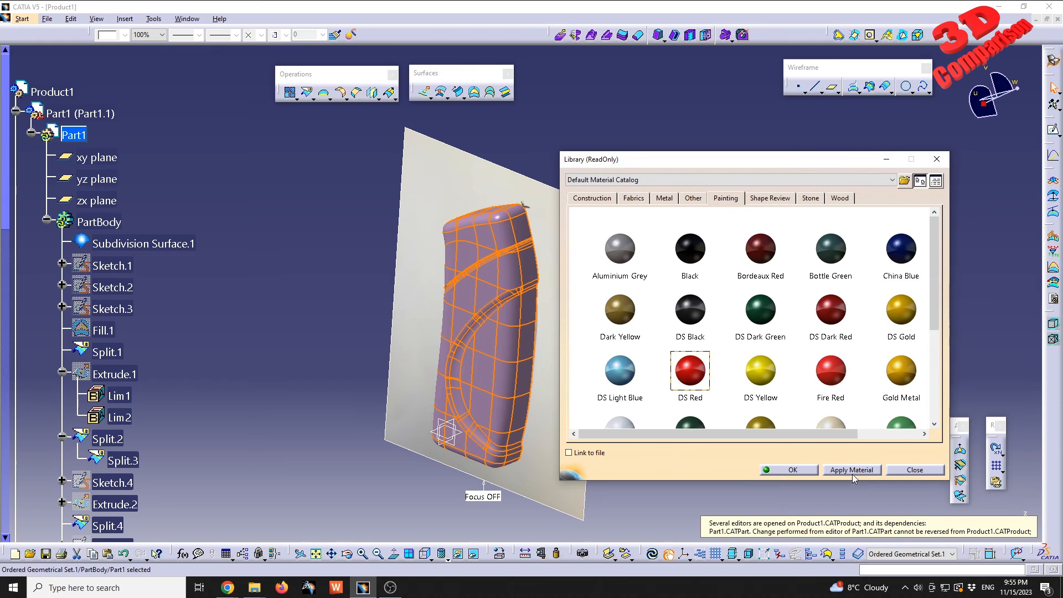
left_click(788, 470)
Change the view's render style to a shaded display with edges and clear the selection
left_click(447, 559)
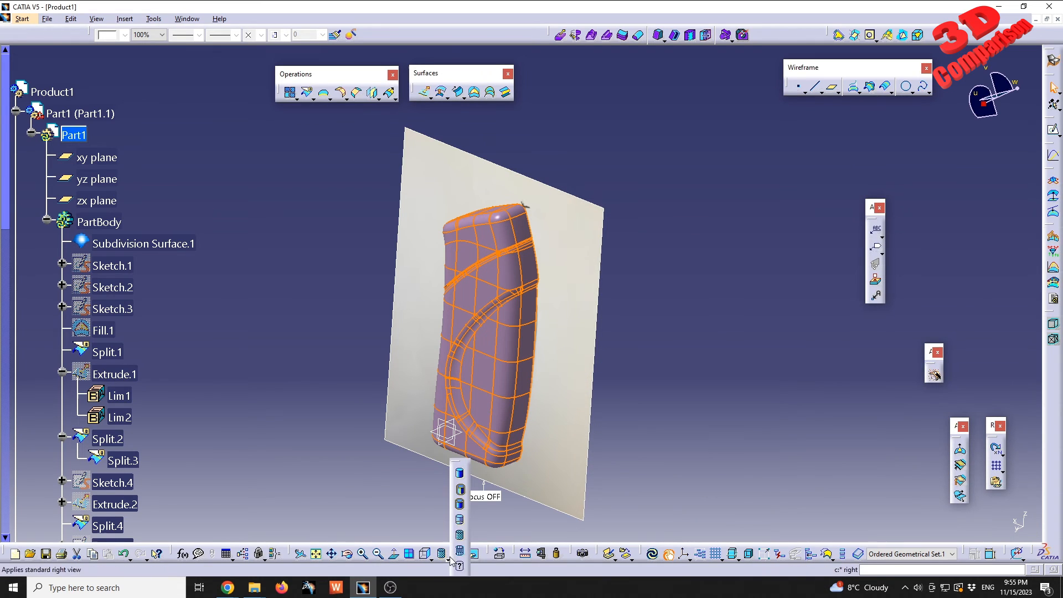
left_click(460, 515)
left_click(624, 377)
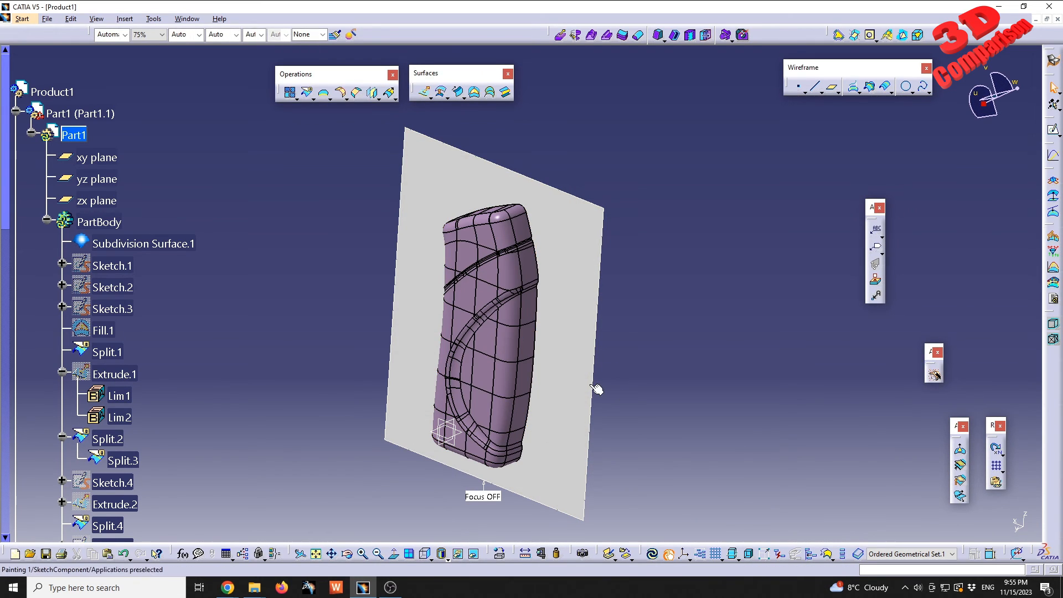
left_click(21, 19)
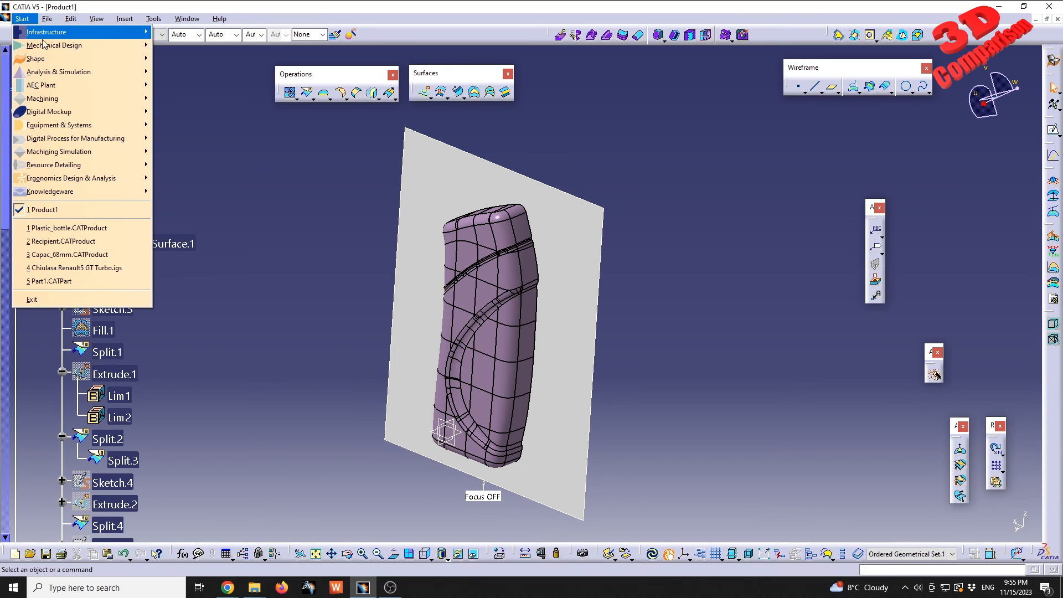
mouse_move(83, 31)
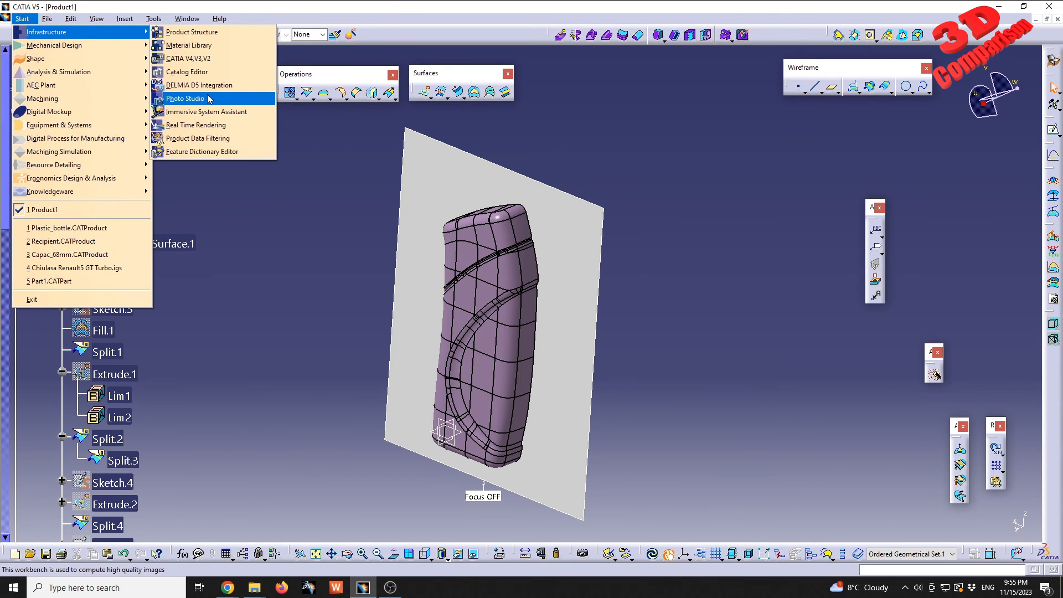
left_click(343, 295)
left_click_drag(404, 509, 167, 347)
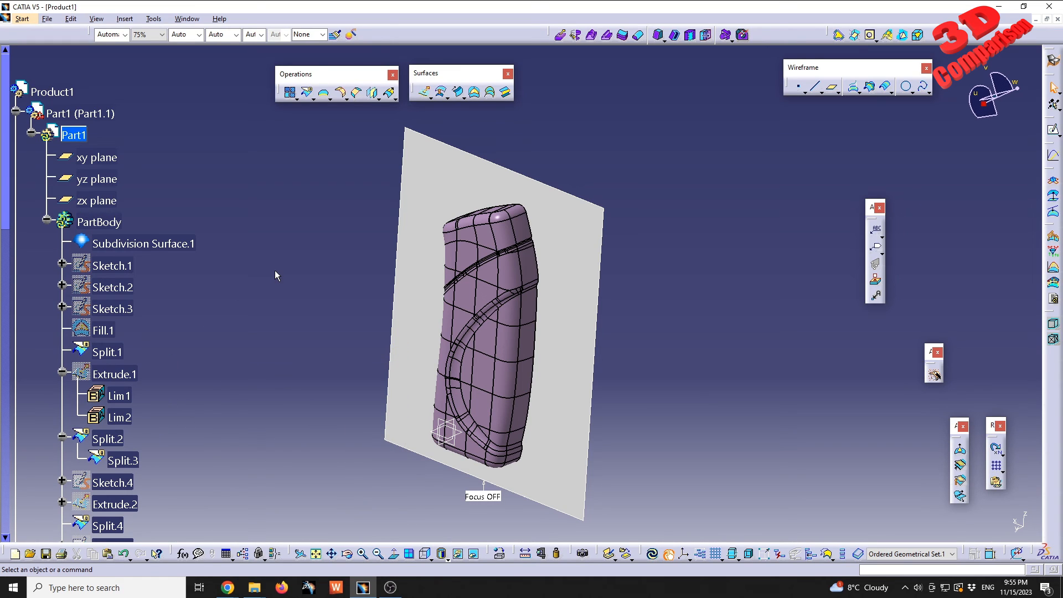
Expand Ordered Geometrical Set.1 in the specification tree to examine its assigned material and thick surfaces
scroll(274, 270, "down", 15)
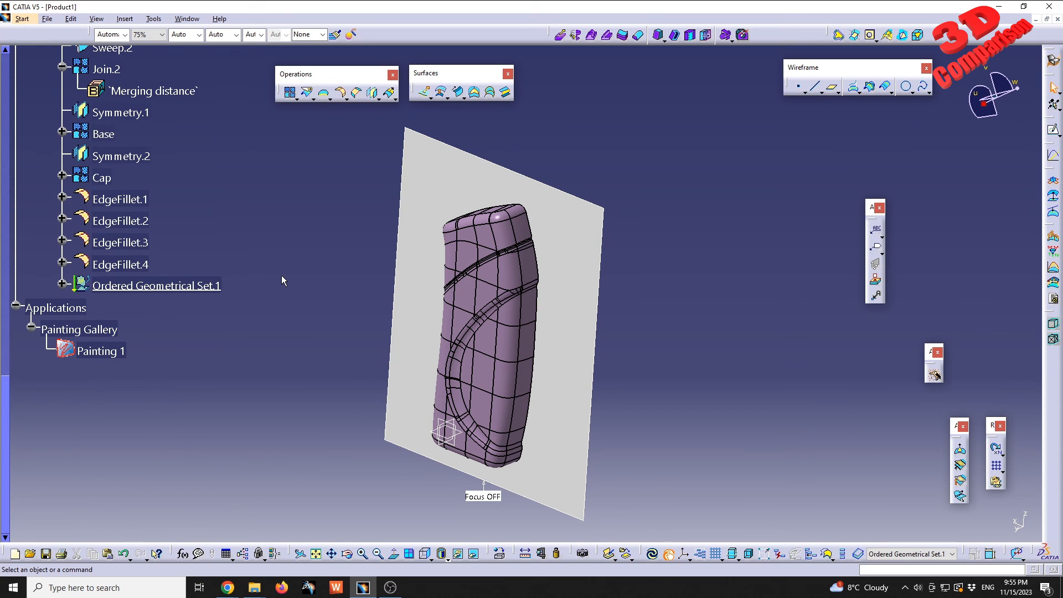
left_click(63, 284)
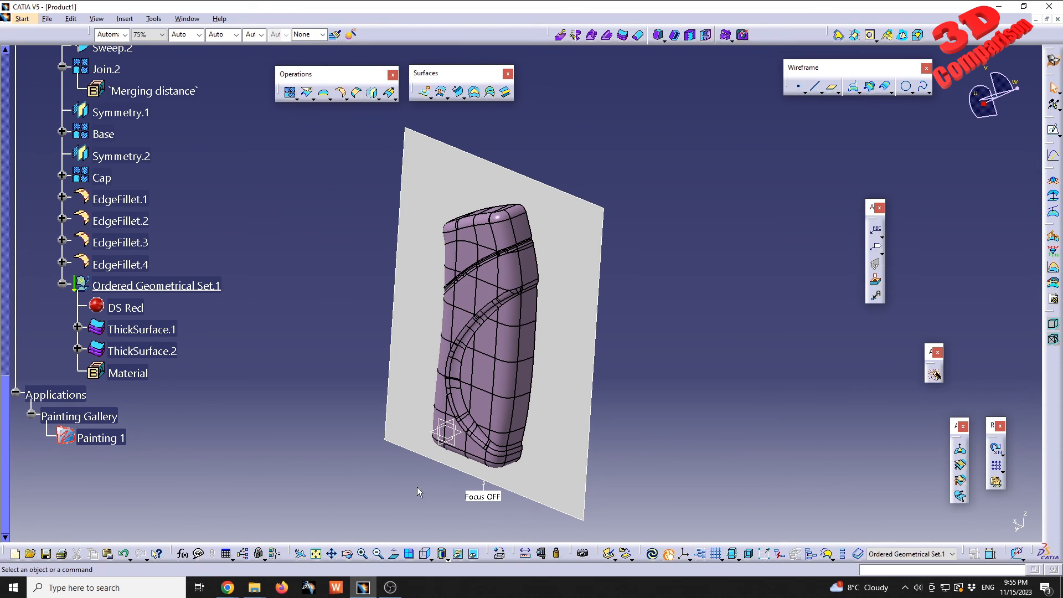
left_click_drag(446, 529, 33, 238)
left_click_drag(667, 255, 969, 527)
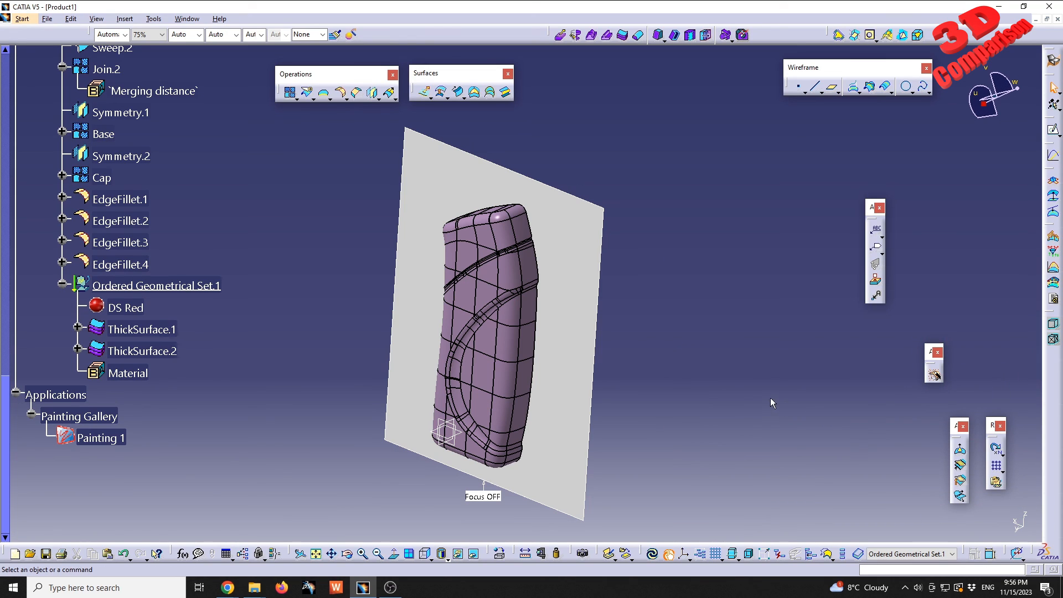